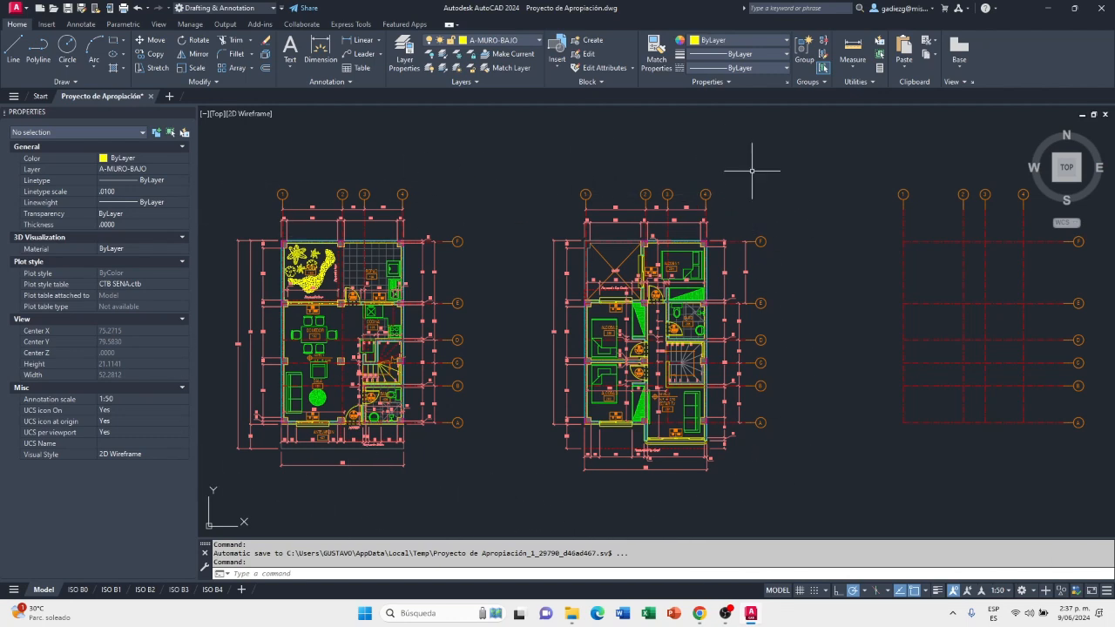
Examine the two furnished floor plans and the empty axis grid beside them
middle_click_drag(876, 424, 854, 428)
middle_click_drag(929, 448, 799, 437)
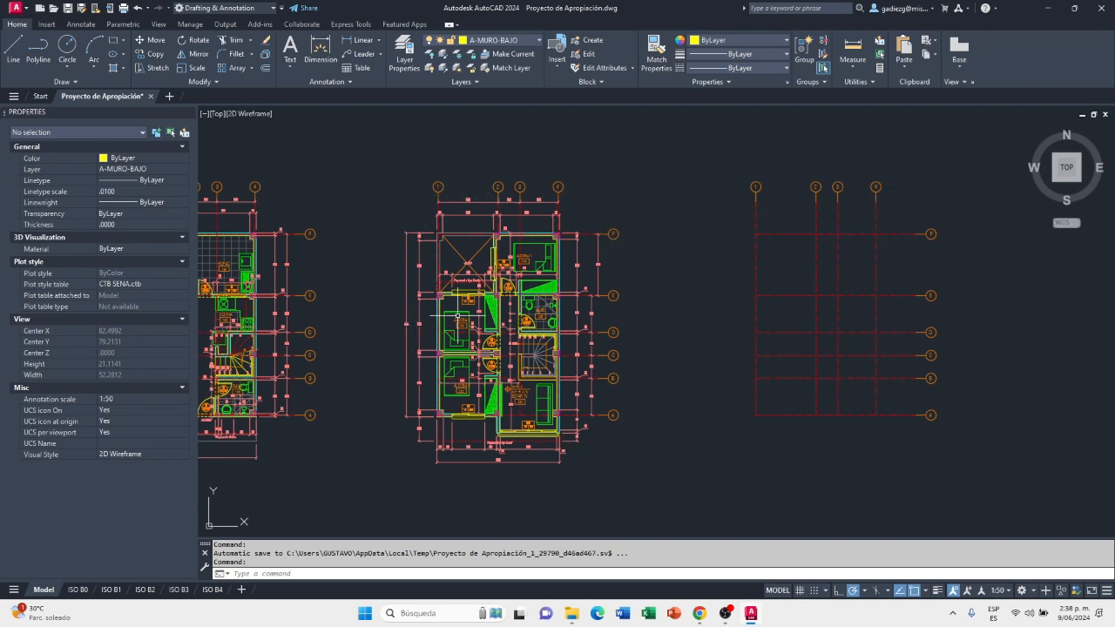
mouse_move(963, 311)
middle_mouse_down()
mouse_move(1010, 336)
mouse_move(1062, 329)
middle_mouse_up()
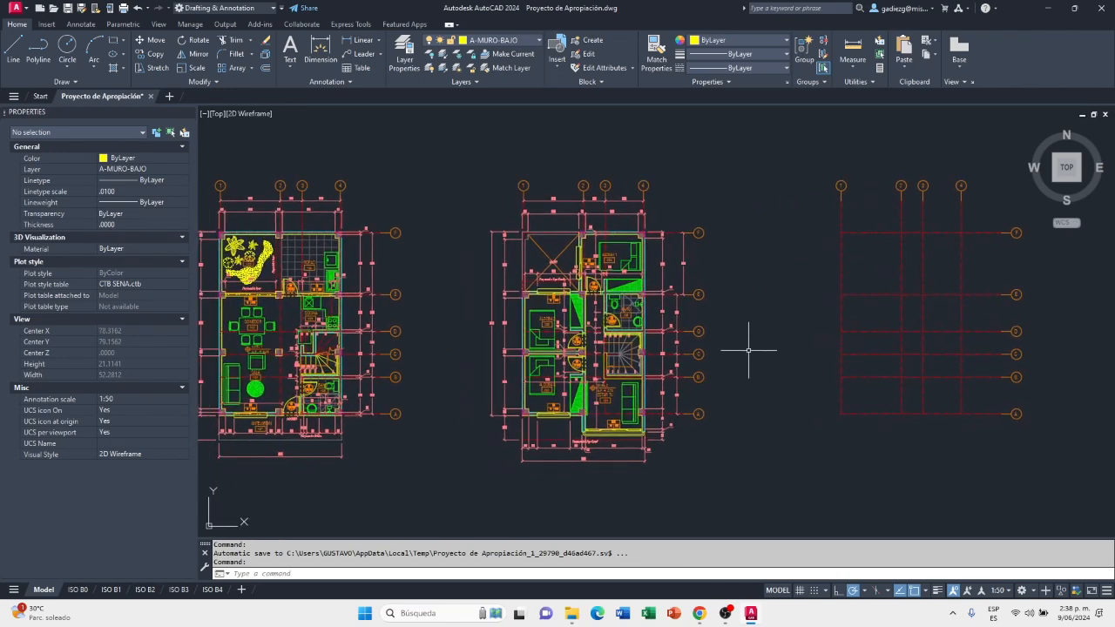
middle_click_drag(766, 347, 827, 331)
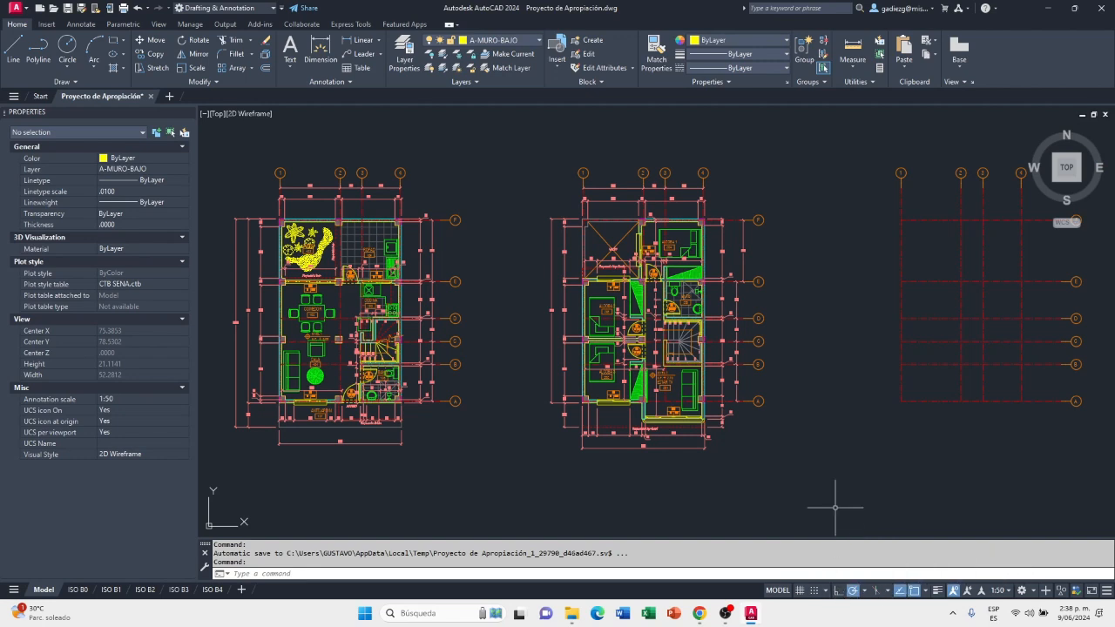
middle_click_drag(1043, 474, 916, 473)
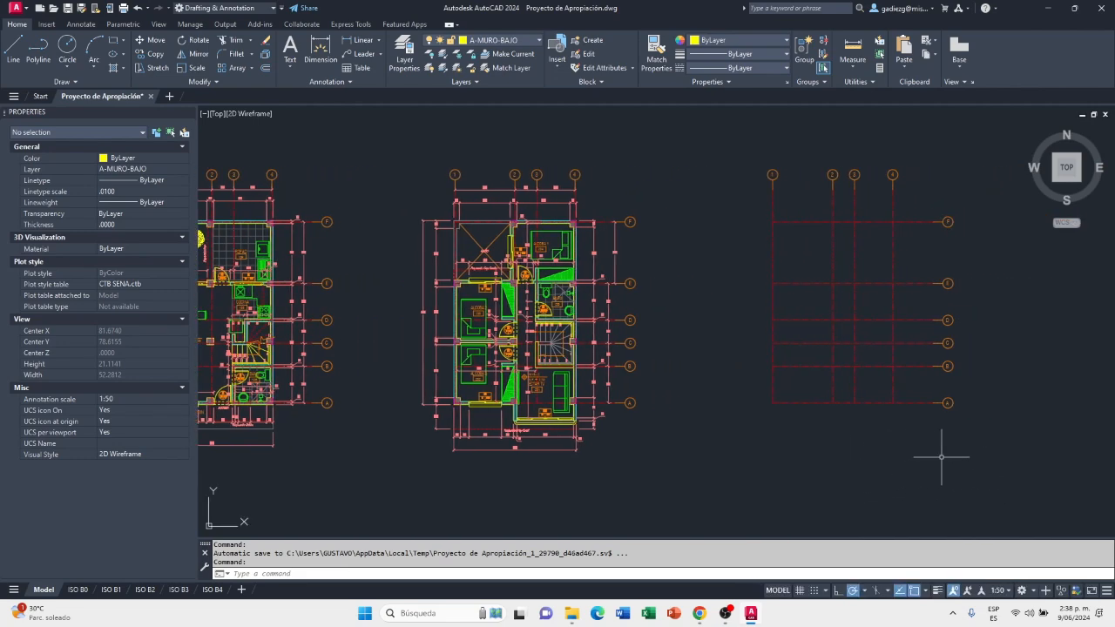
middle_click_drag(973, 279, 917, 294)
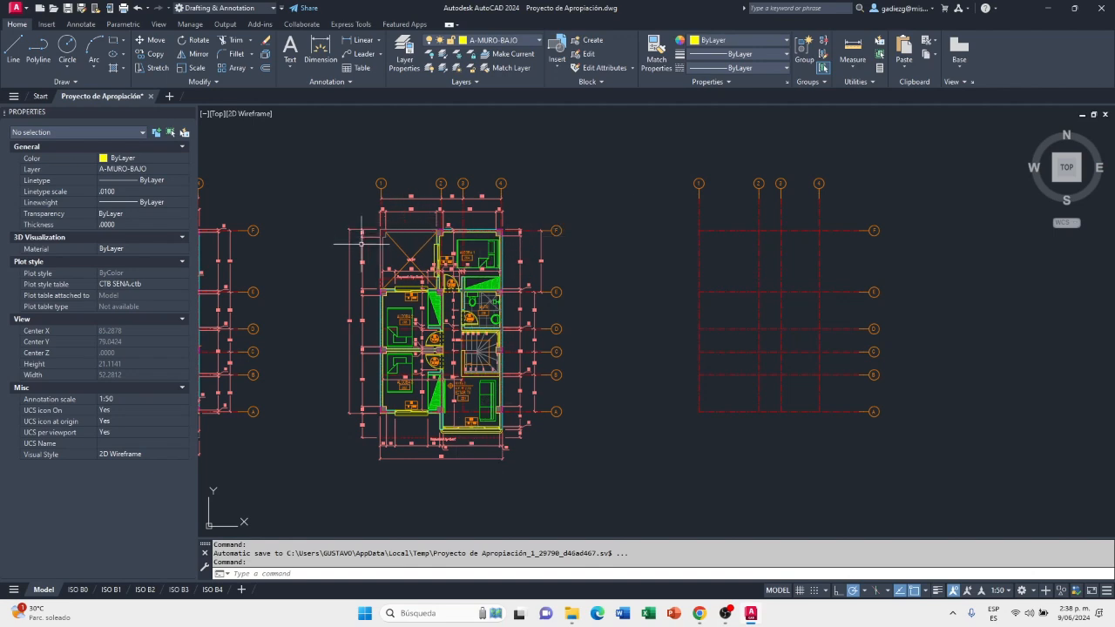
middle_click_drag(968, 272, 873, 273)
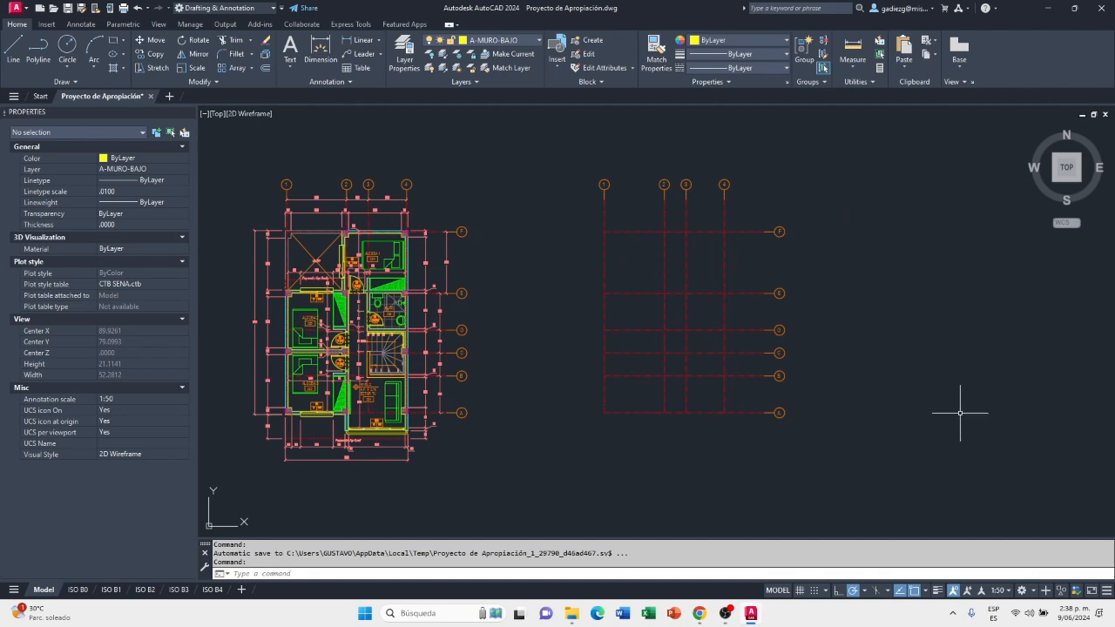
middle_click_drag(709, 440, 736, 453)
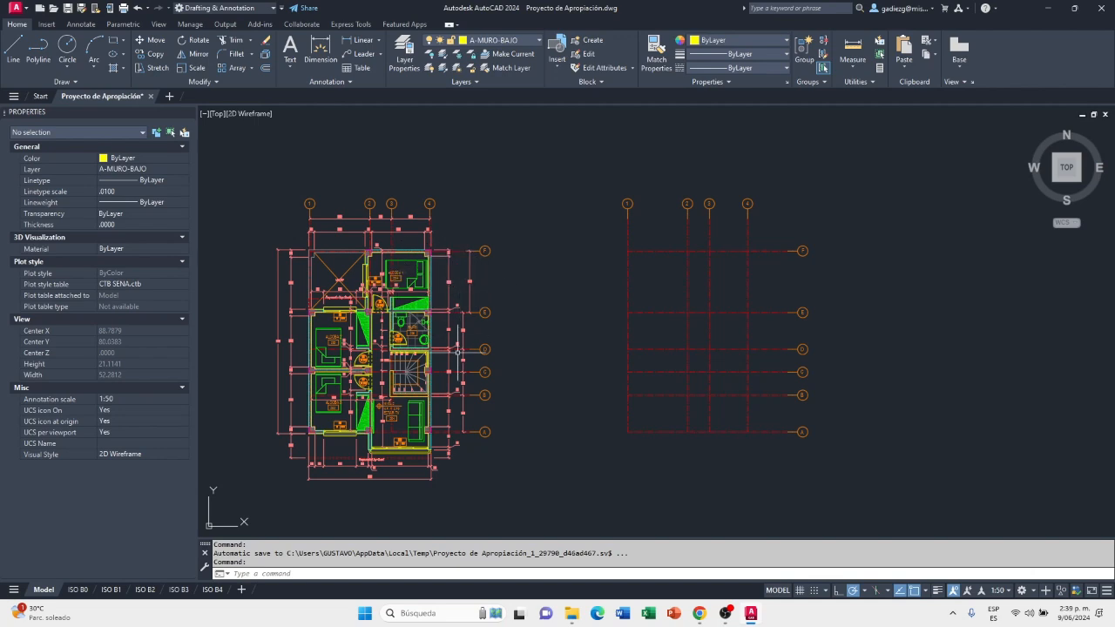
Stretch the dimension between axes E and F on the upper-floor plan into line with the dimension between axes D and E
scroll(463, 324, "up", 8)
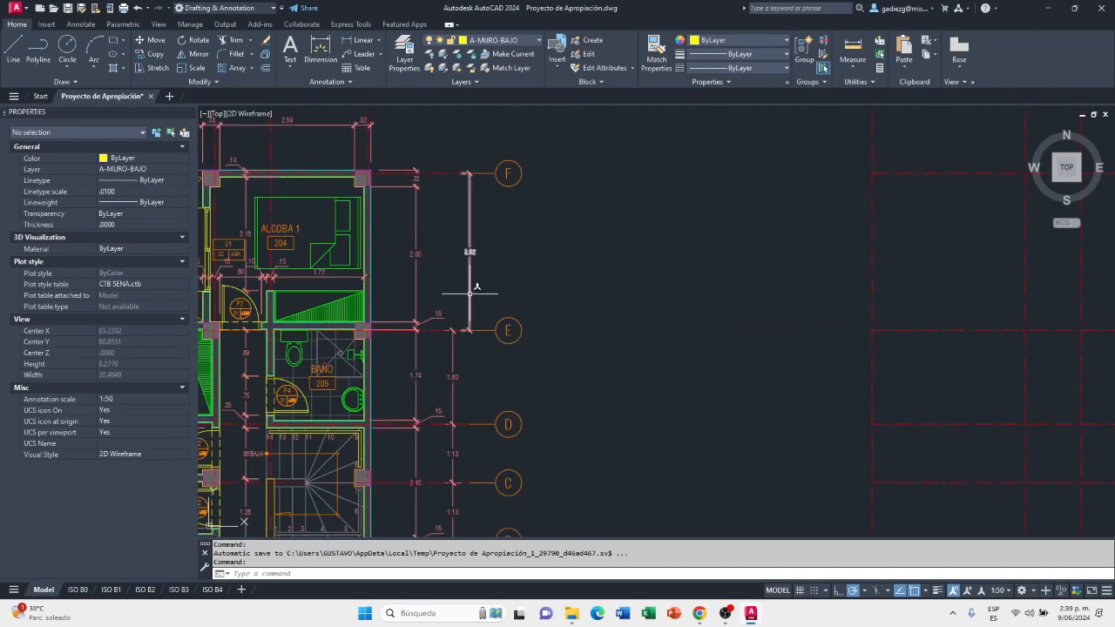
left_click(471, 292)
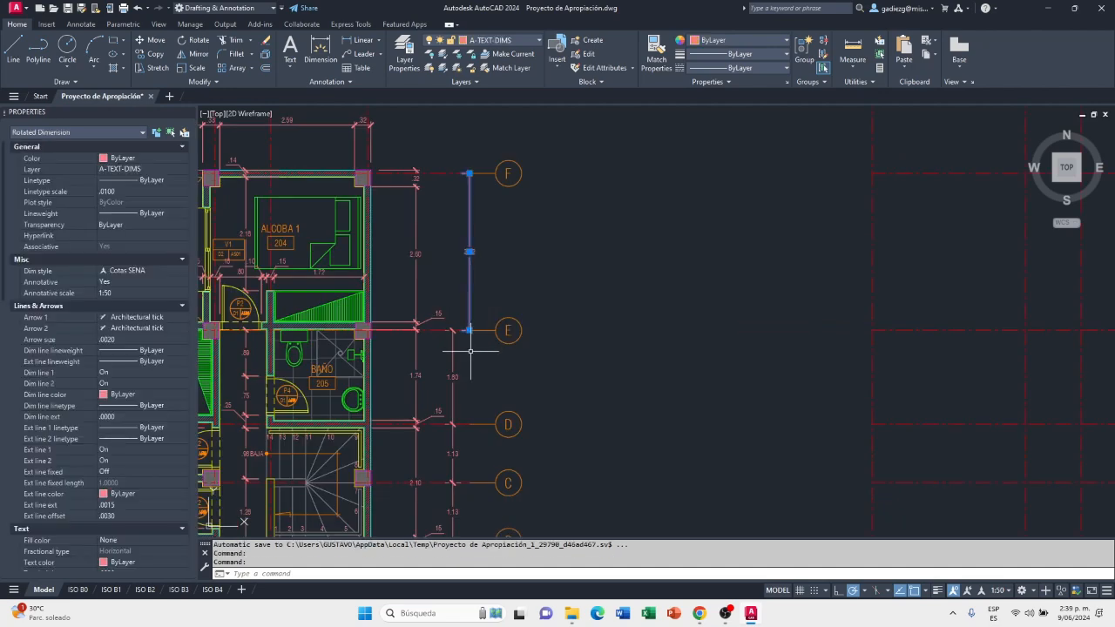
scroll(470, 348, "up", 3)
left_click(469, 318)
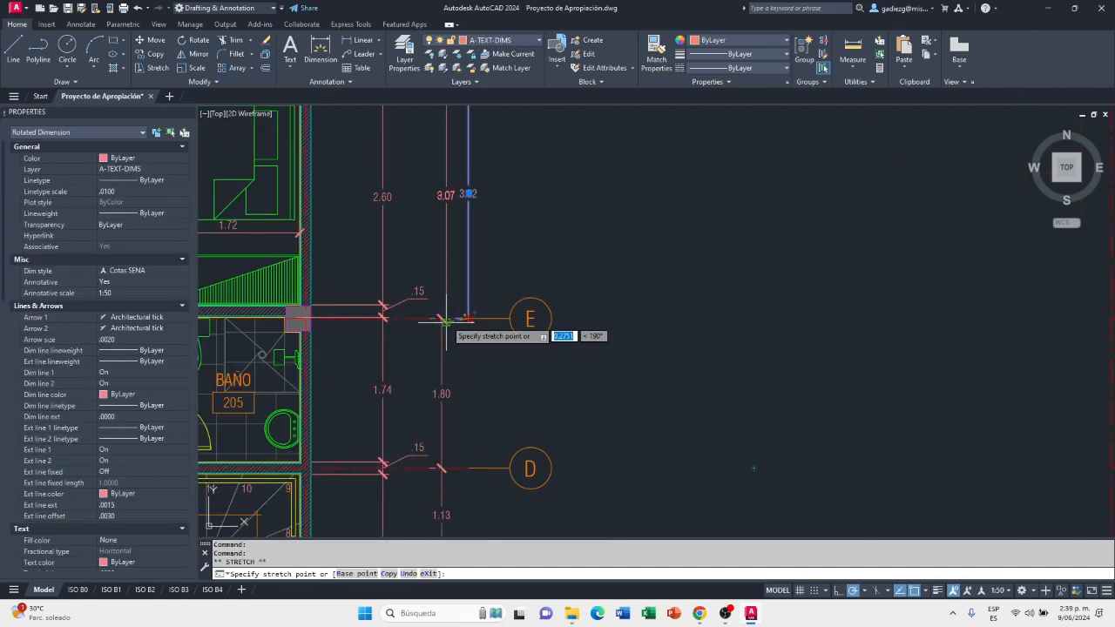
left_click(441, 318)
scroll(462, 356, "down", 2)
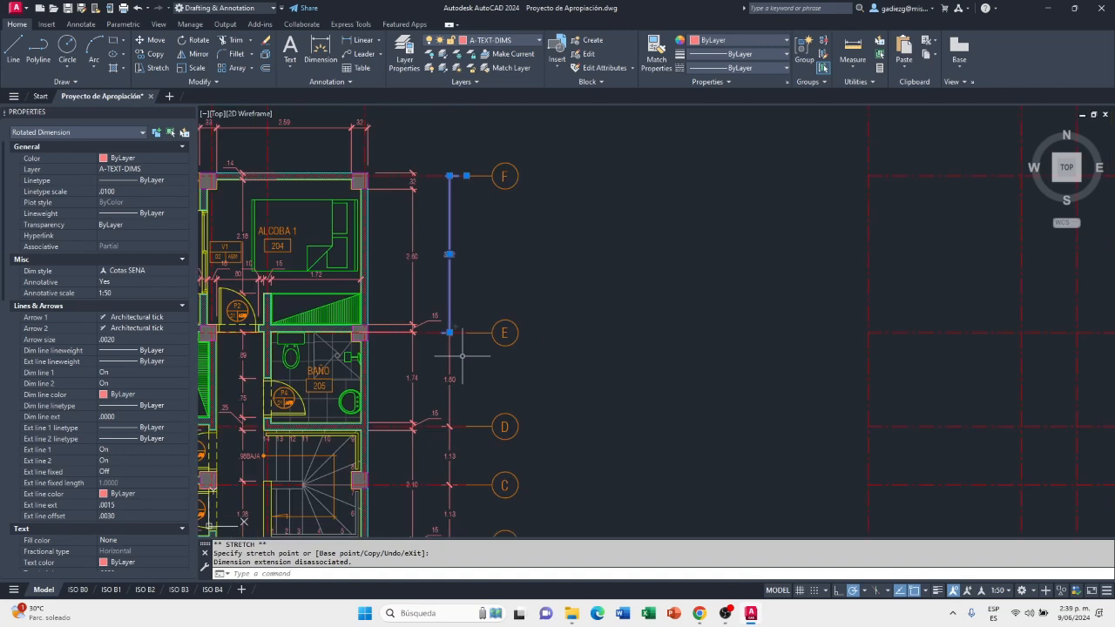
Stretch the E–F dimension's extension origin at axis F onto its dimension line, and save the drawing
scroll(458, 139, "up", 4)
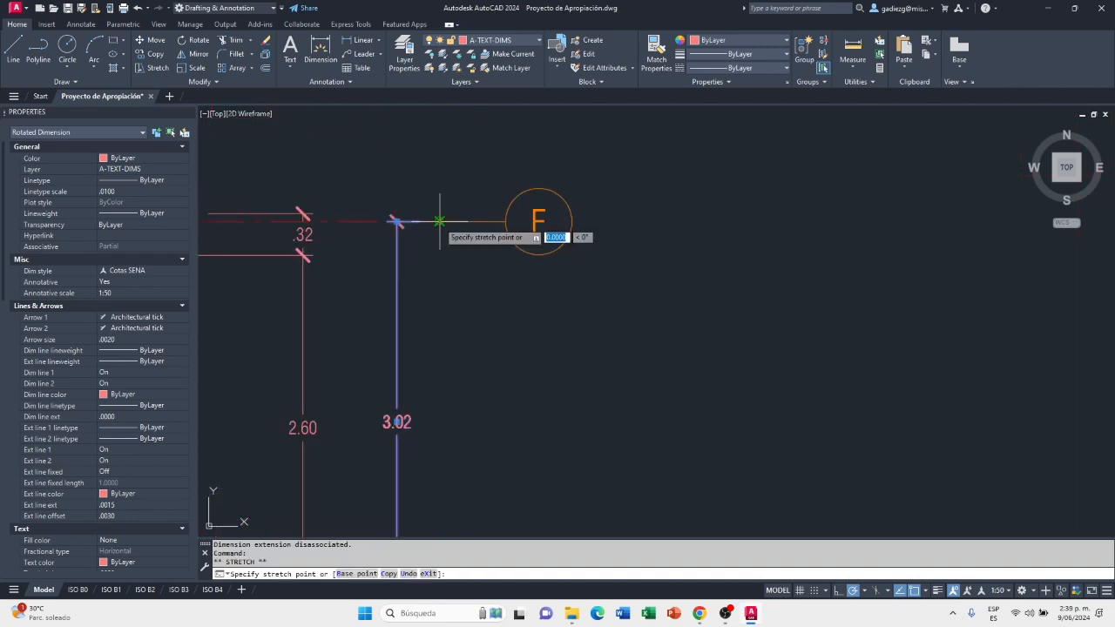
left_click(397, 221)
scroll(418, 209, "down", 5)
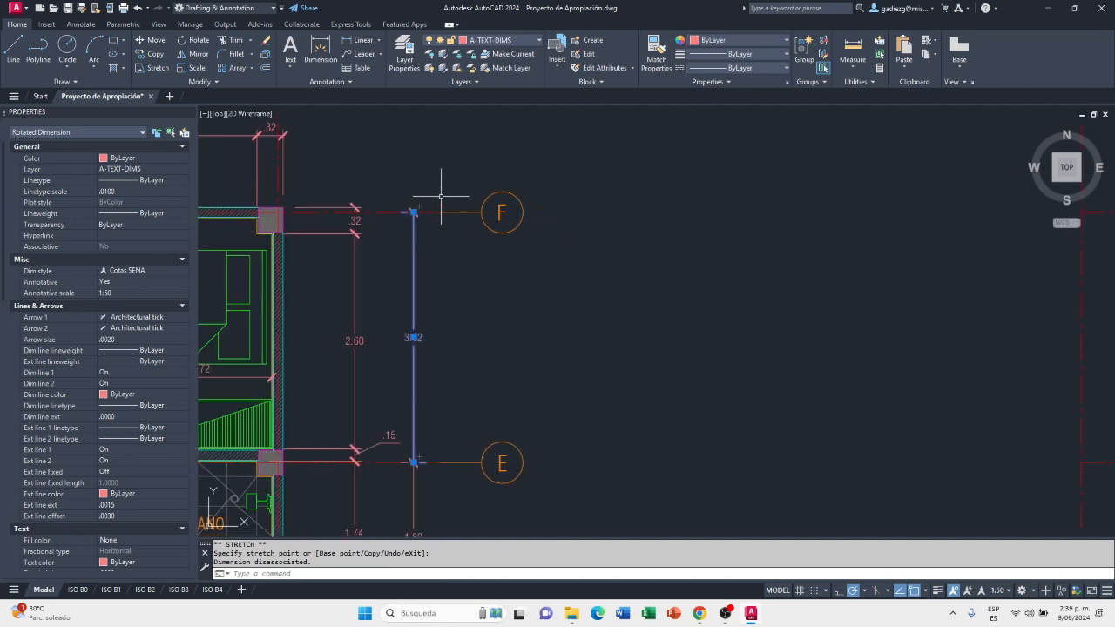
key("Escape")
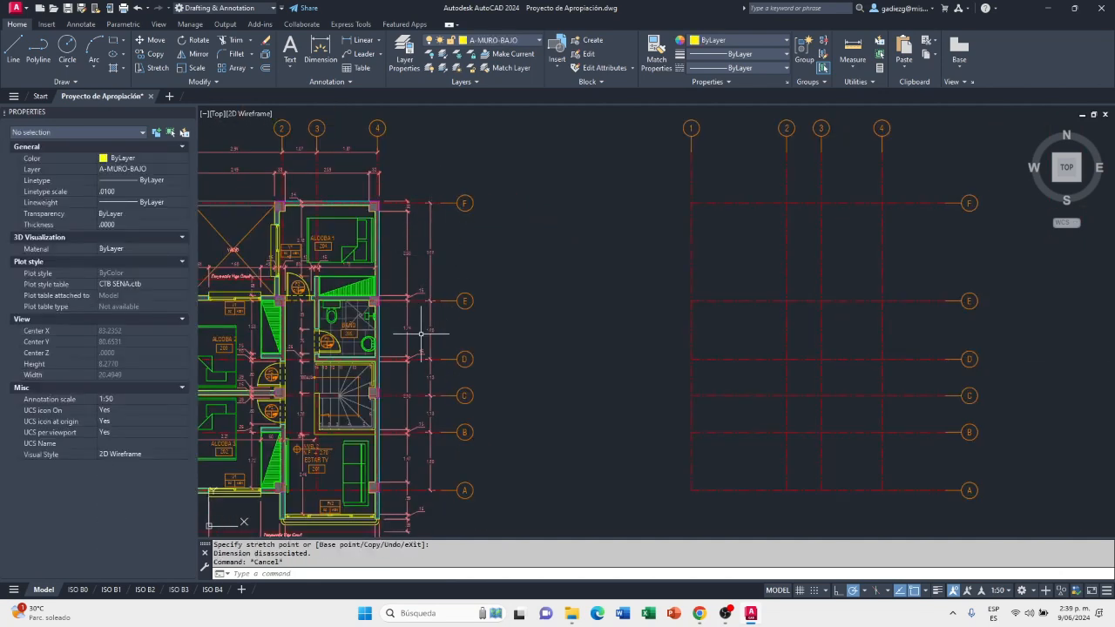
middle_click_drag(520, 342, 724, 334)
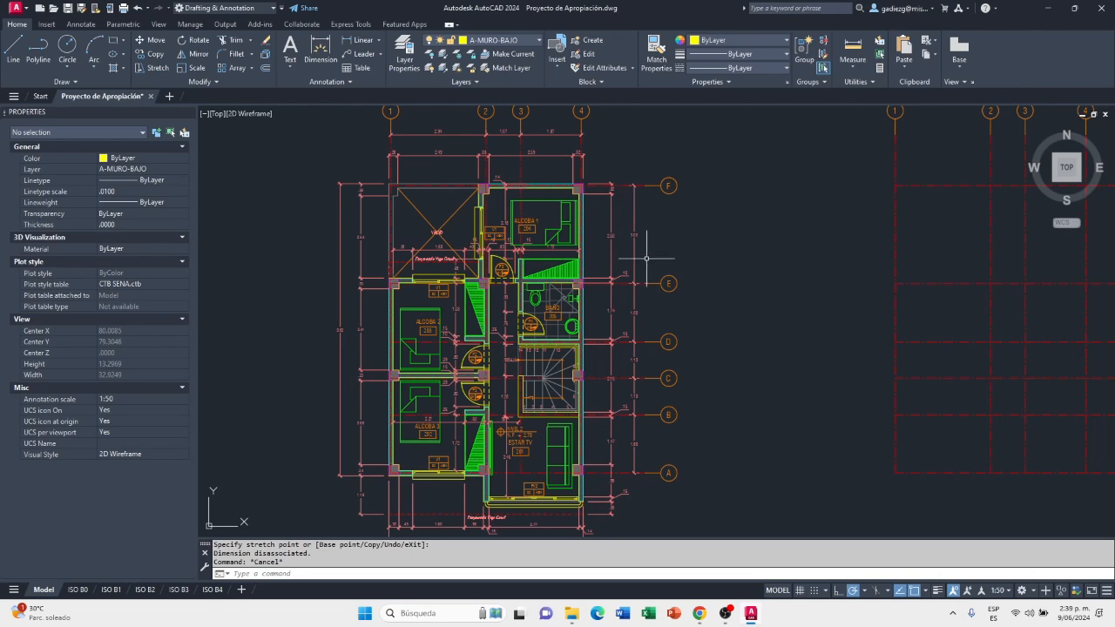
left_click(67, 8)
Examine the upper-floor plan's rooms and dimensions from axis F down to the facade below axis A
scroll(704, 333, "down", 2)
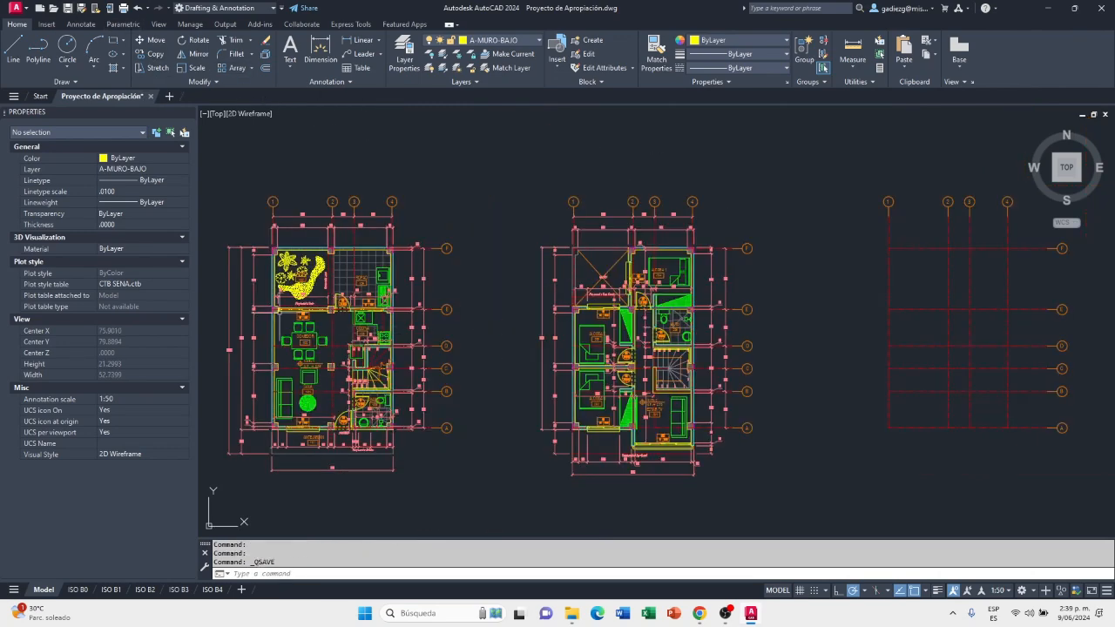
middle_click_drag(789, 348, 679, 358)
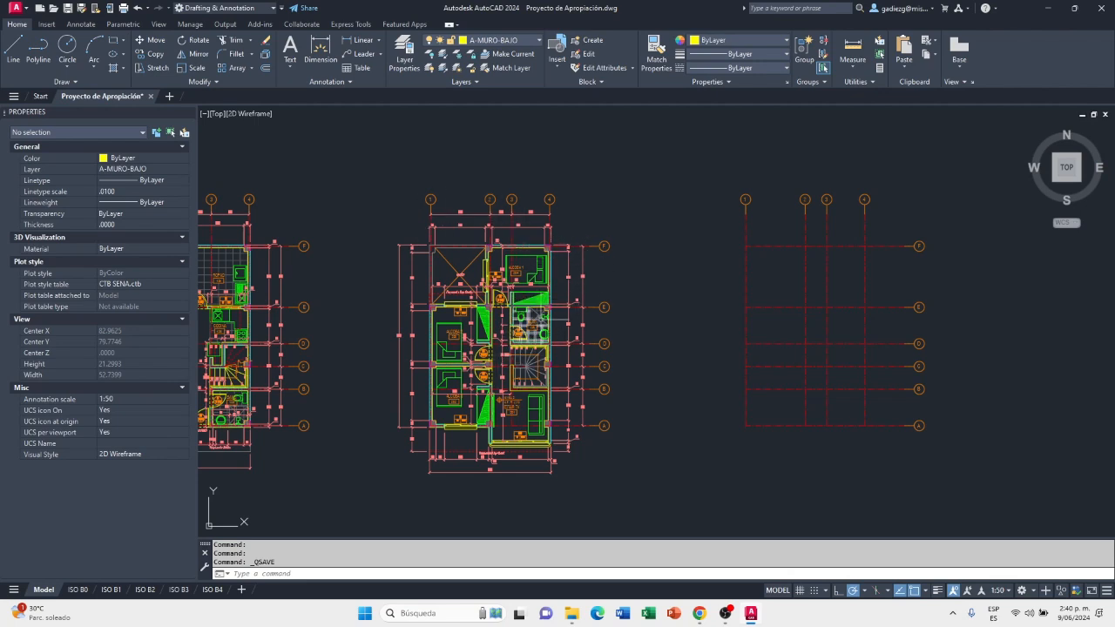
scroll(517, 284, "up", 2)
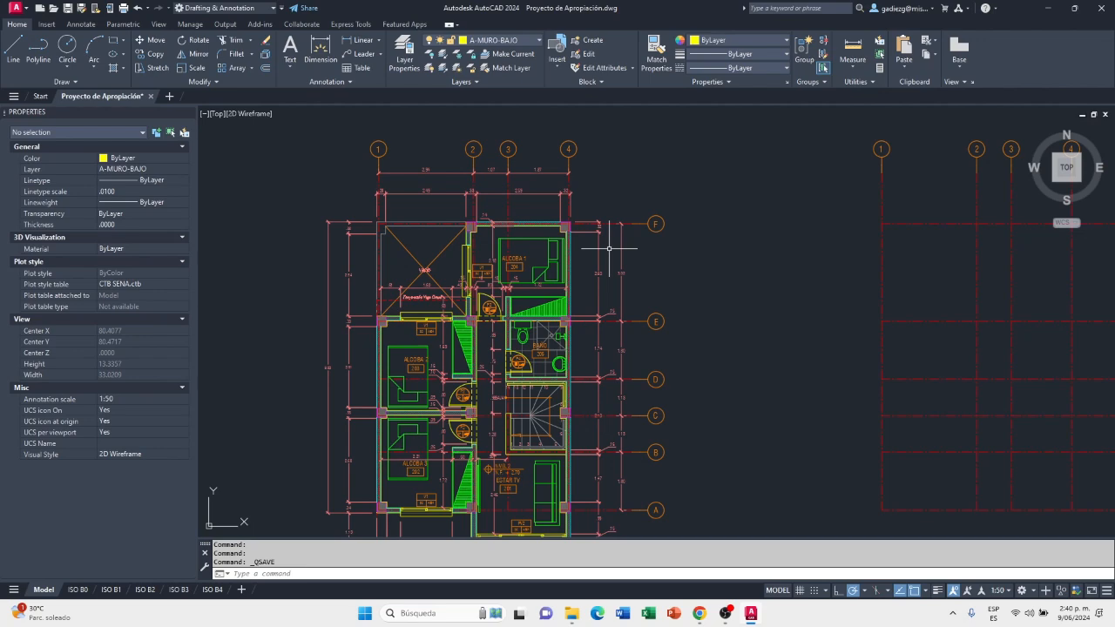
middle_click_drag(711, 337, 745, 190)
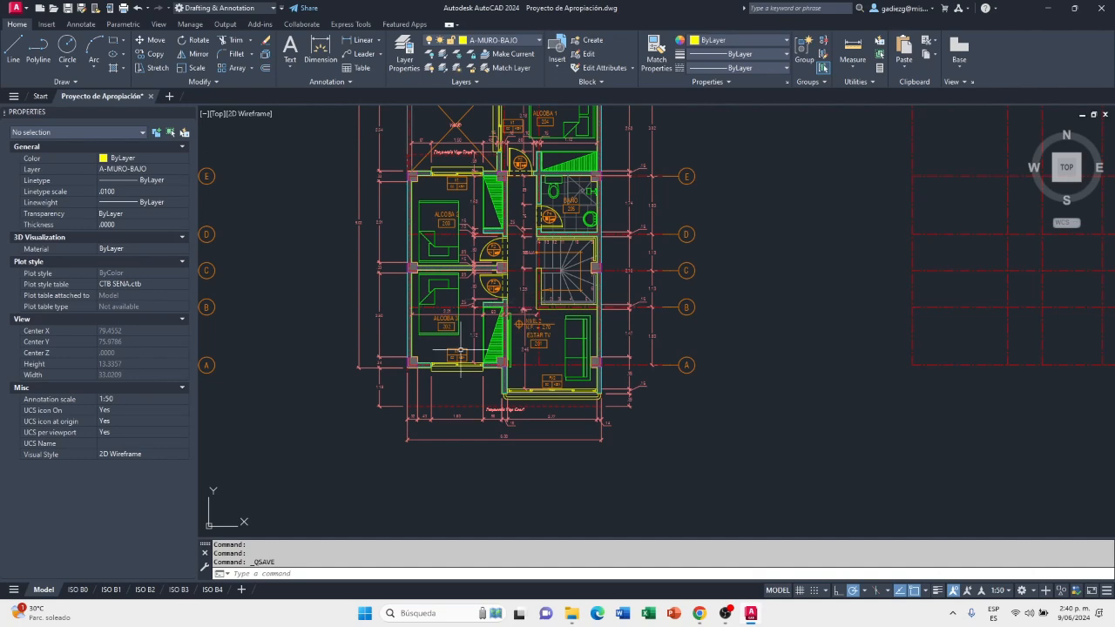
scroll(667, 435, "down", 3)
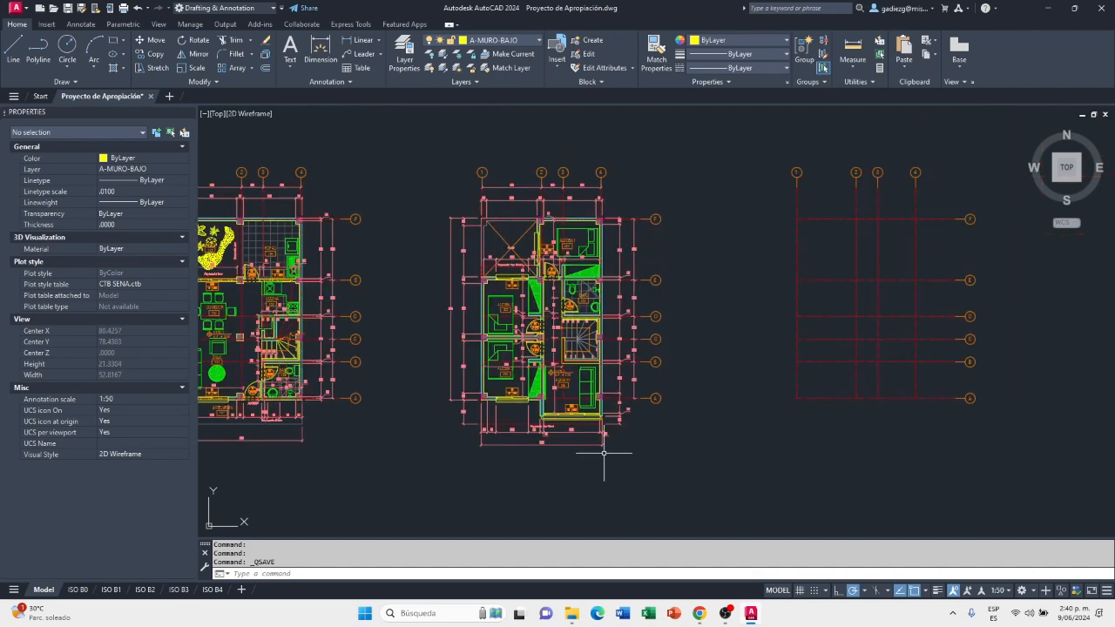
scroll(654, 421, "down", 1)
middle_click_drag(655, 421, 622, 429)
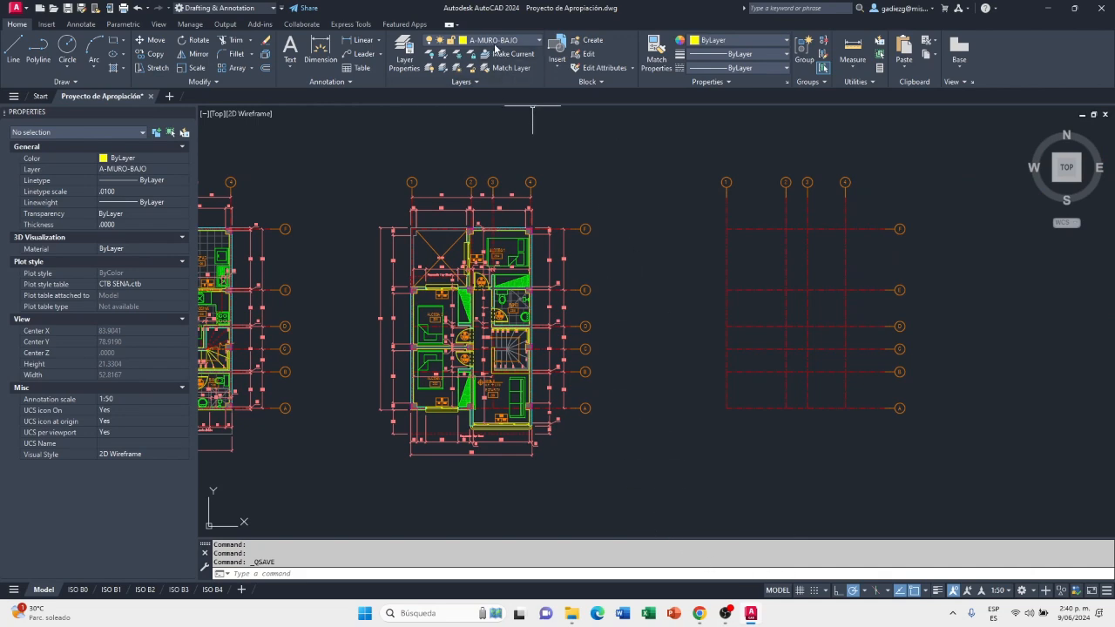
Freeze the layers A-TEXT, A-TEXT-DIMS and A-TEXT-SIMB in all viewports
left_click(535, 41)
left_click(535, 41)
left_click(535, 41)
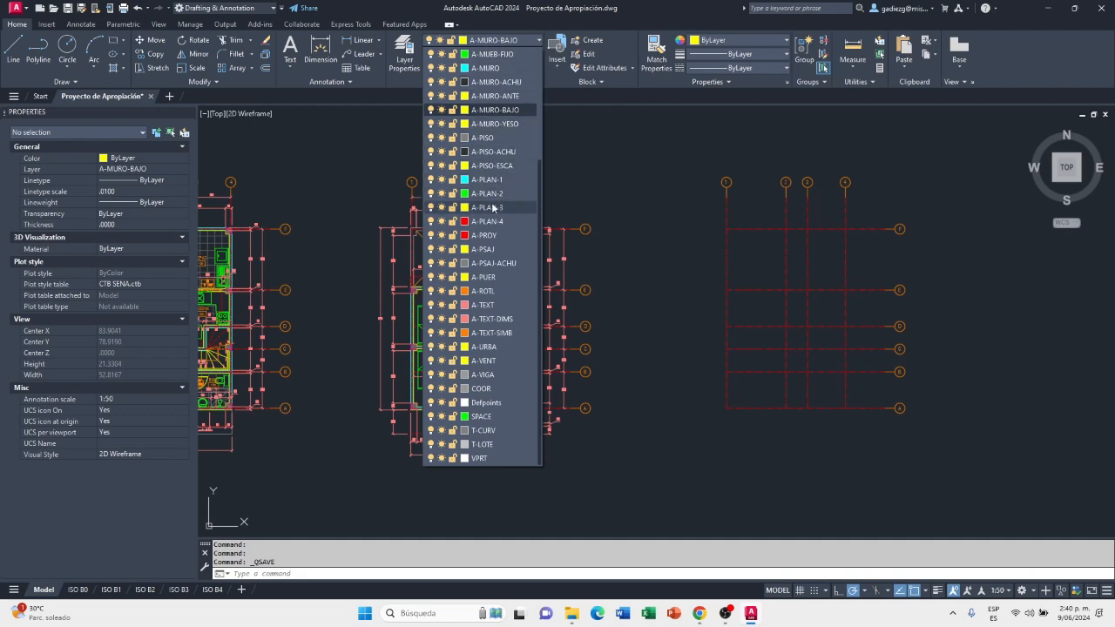
scroll(493, 207, "up", 4)
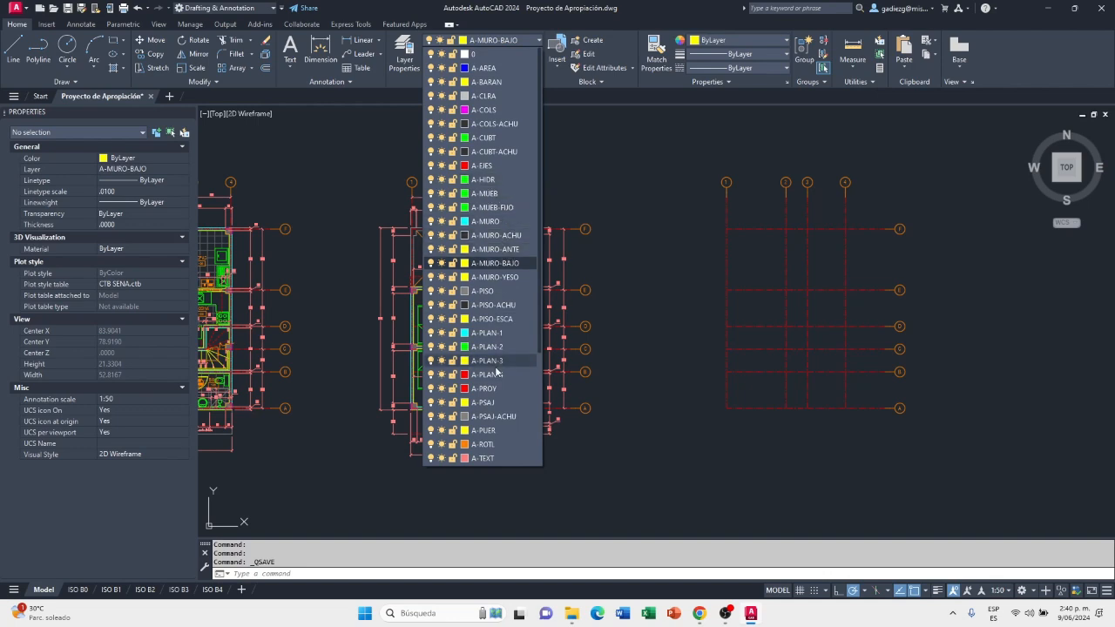
scroll(496, 373, "down", 3)
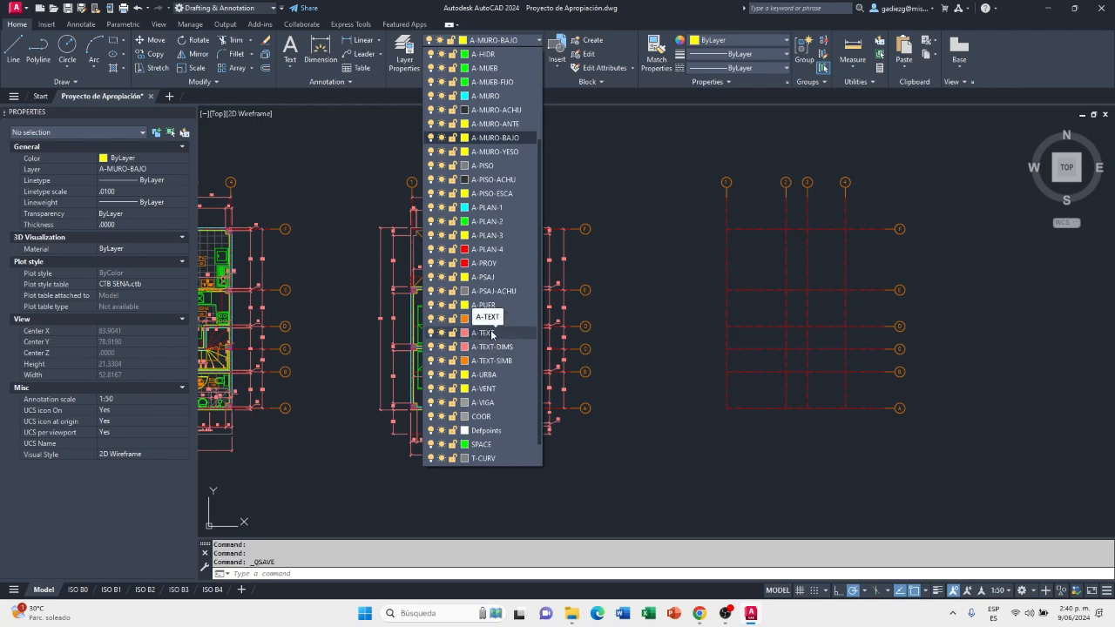
left_click(441, 335)
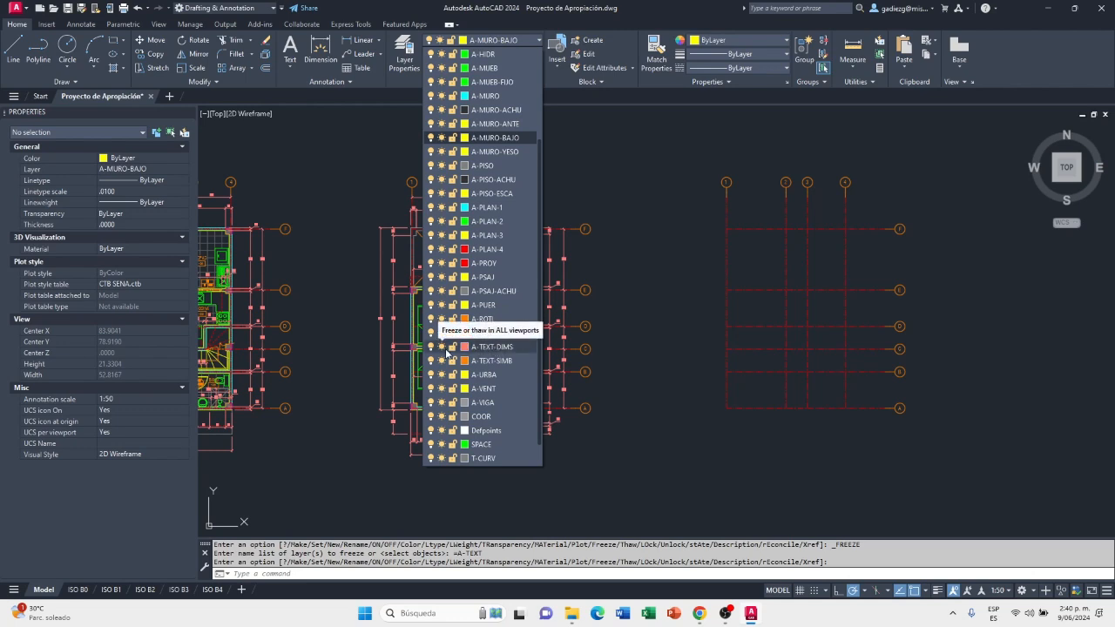
left_click(441, 347)
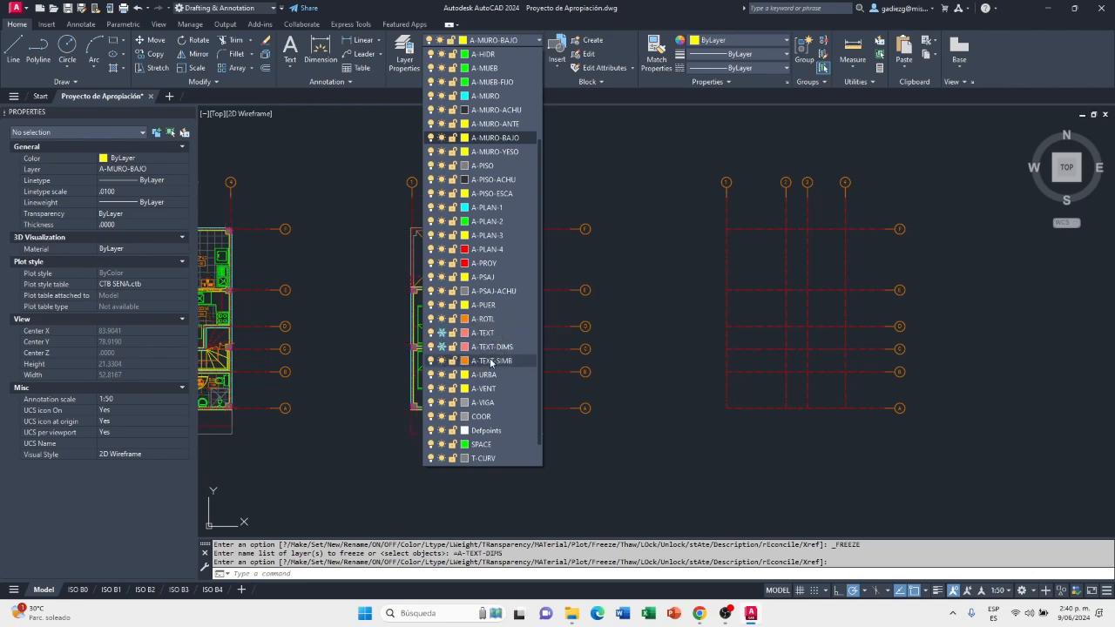
left_click(442, 361)
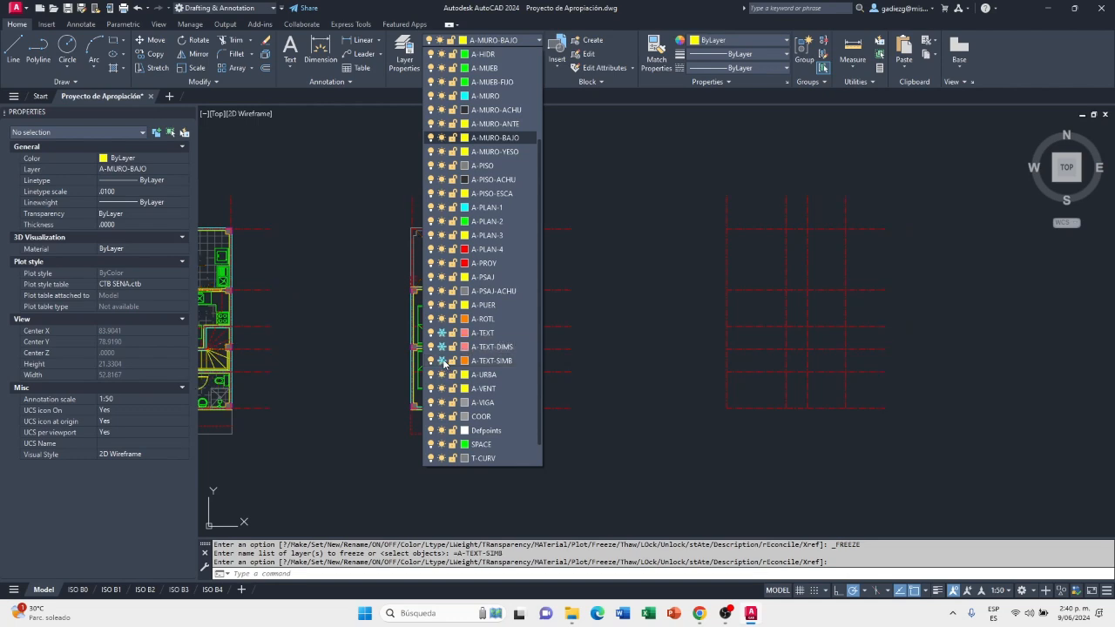
left_click(654, 380)
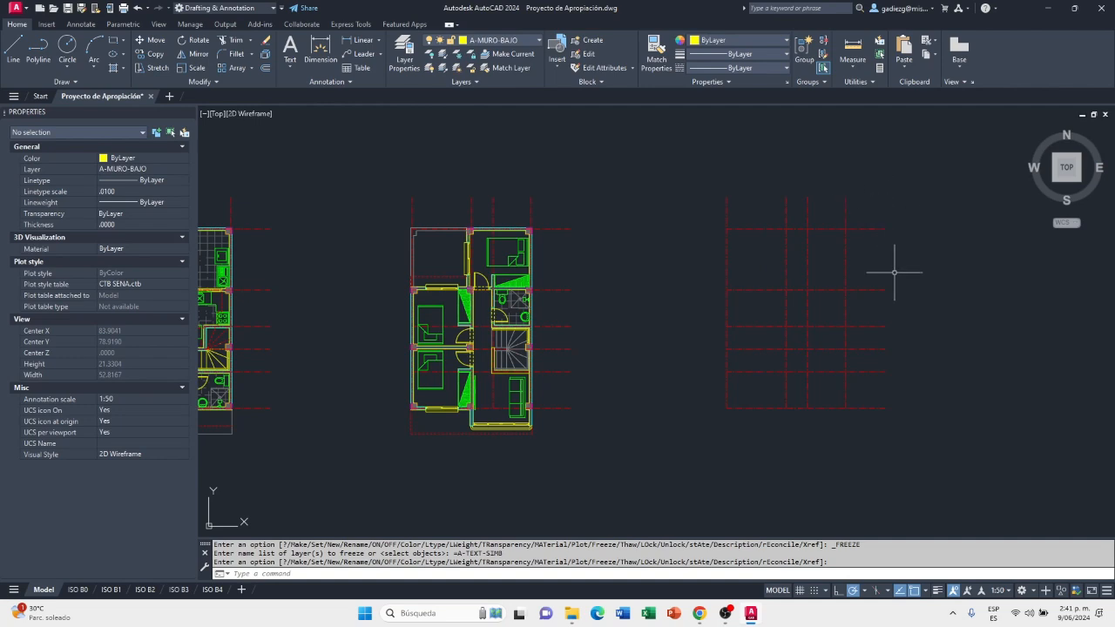
Draw a horizontal line about 16 units long from the upper-floor plan's top-right column corner to just past the empty grid's last vertical axis
middle_click_drag(902, 278, 917, 296)
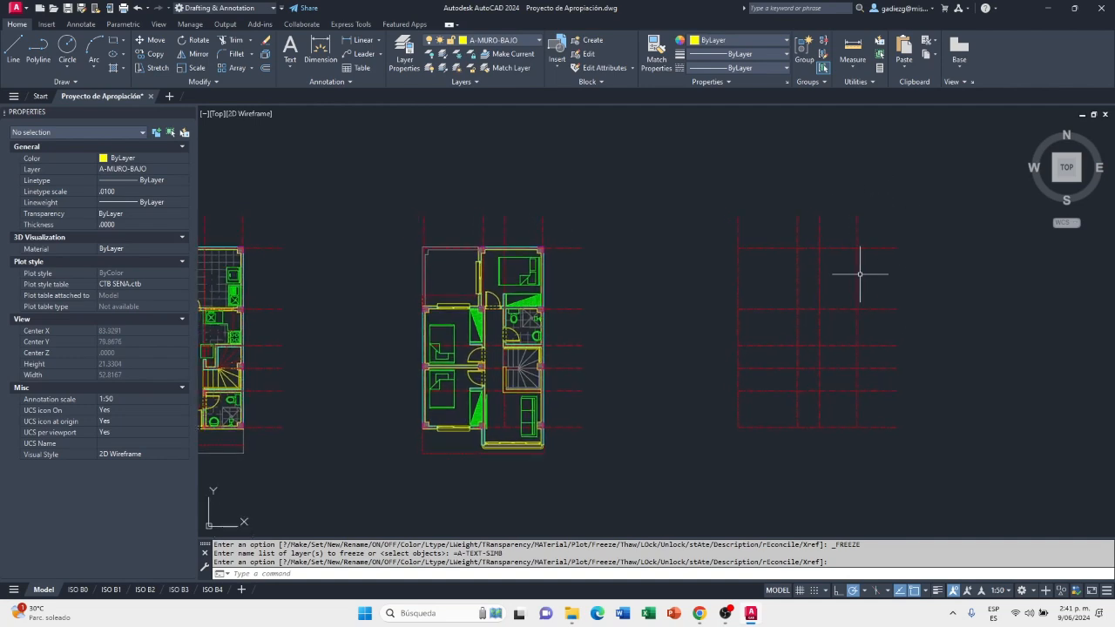
middle_click_drag(922, 324, 836, 334)
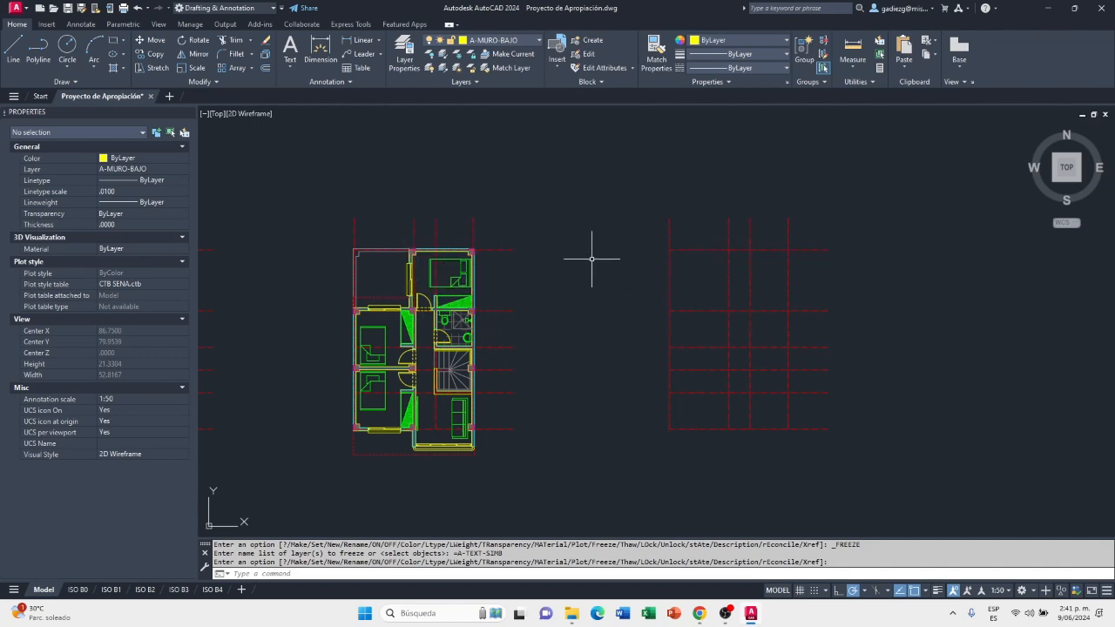
scroll(405, 266, "up", 2)
middle_click_drag(766, 277, 596, 269)
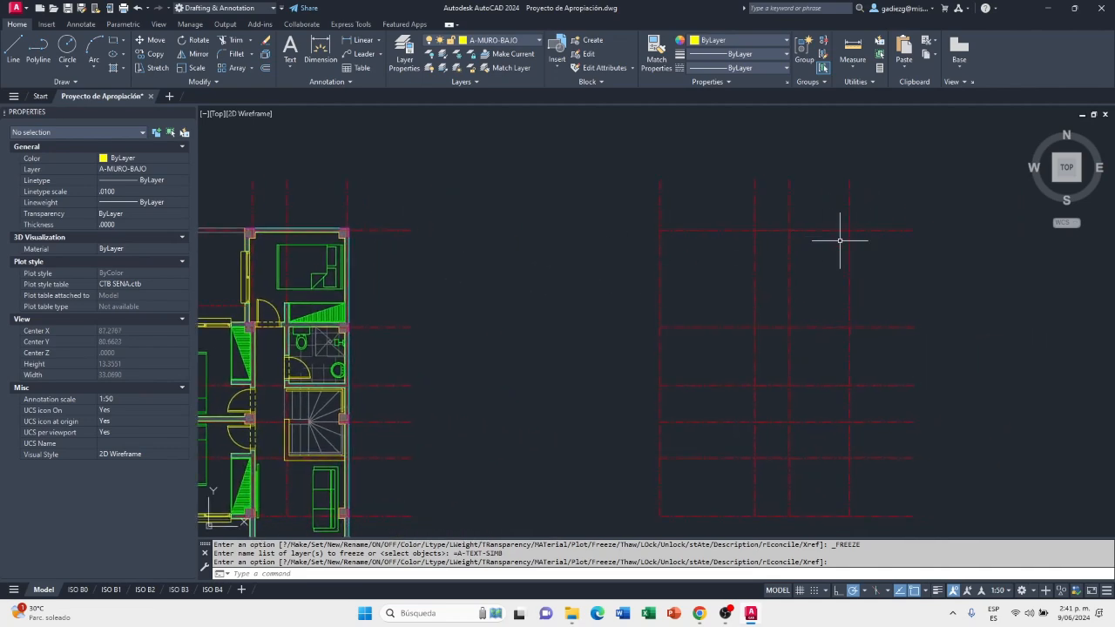
middle_click_drag(804, 366, 872, 304)
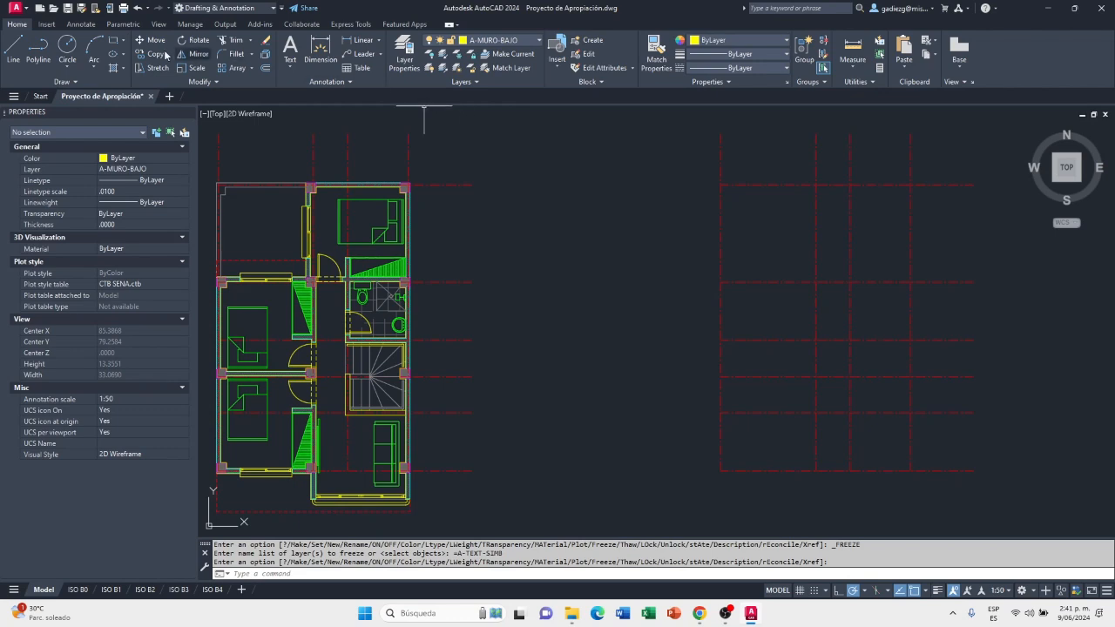
left_click(13, 49)
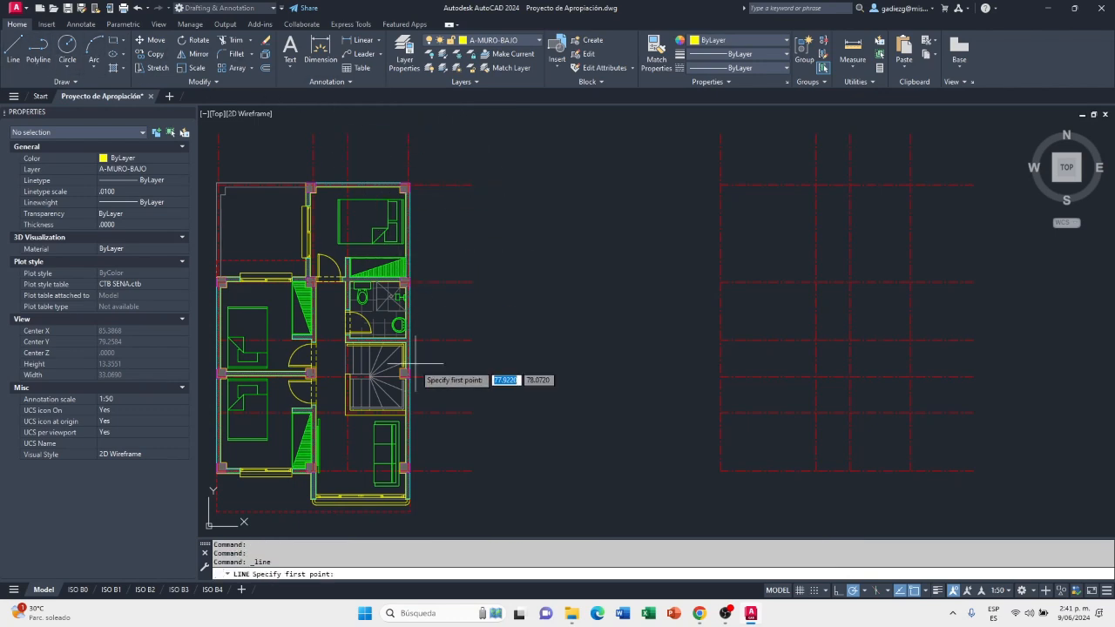
scroll(408, 174, "up", 5)
scroll(409, 177, "up", 5)
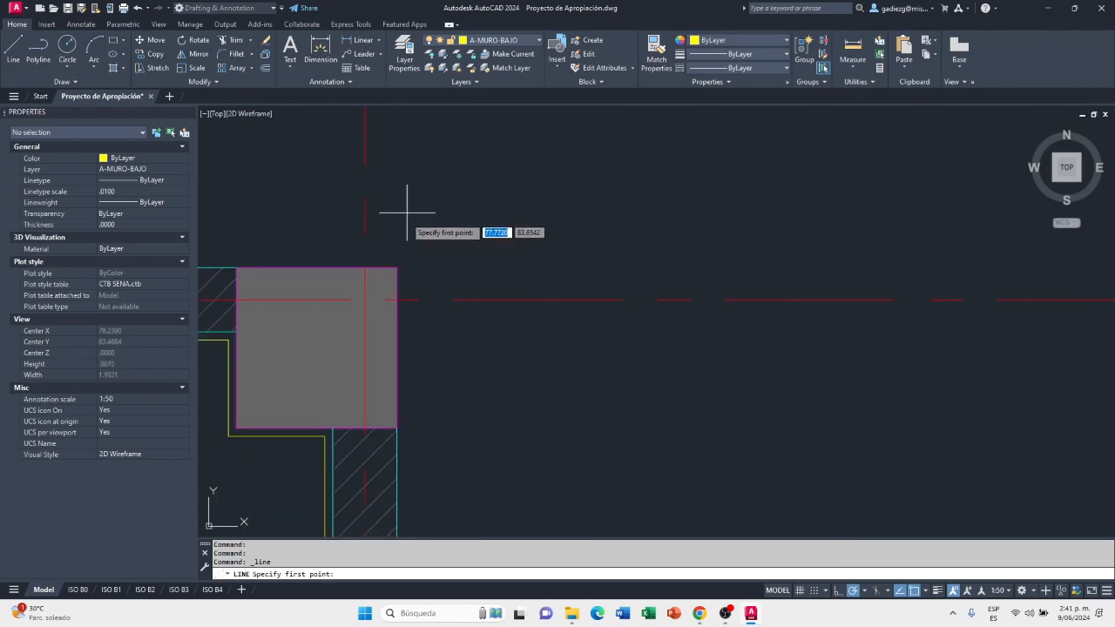
left_click(397, 268)
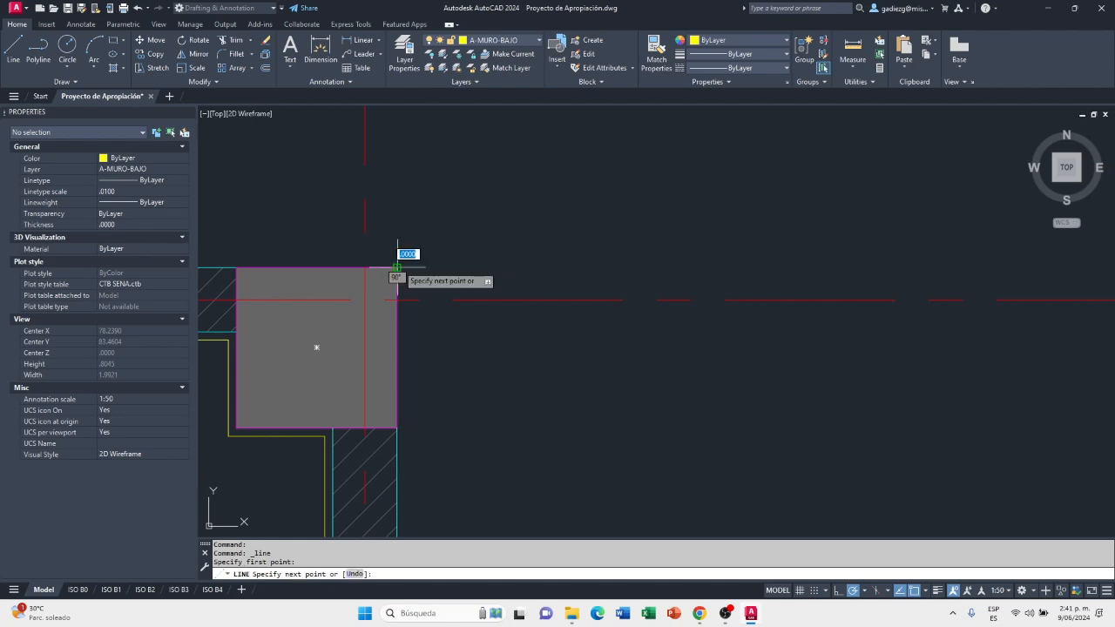
scroll(514, 270, "down", 5)
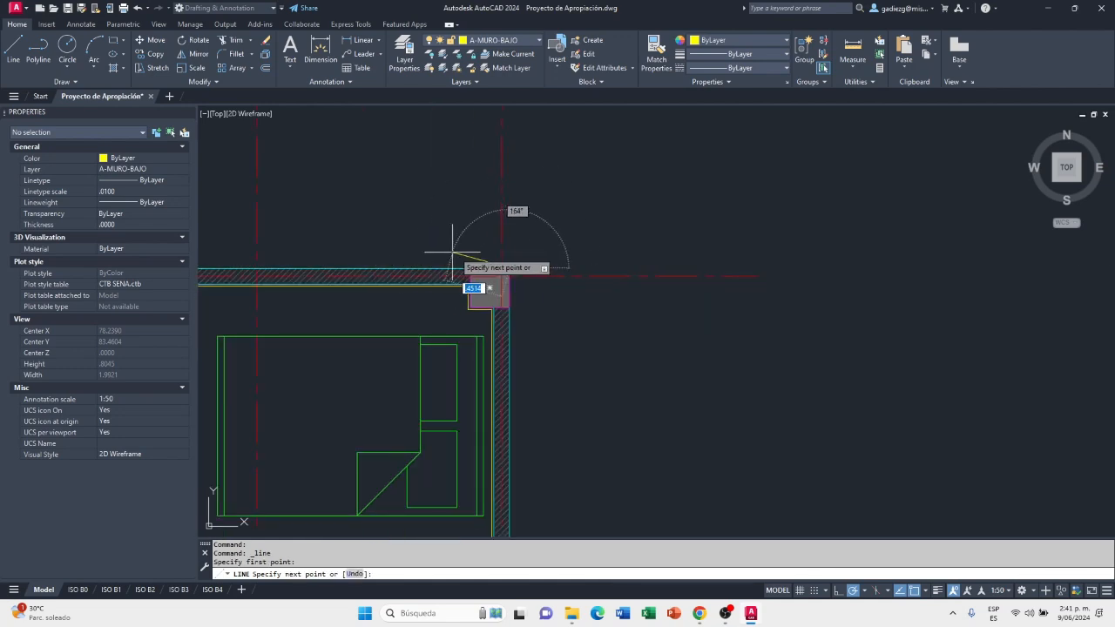
scroll(430, 267, "down", 4)
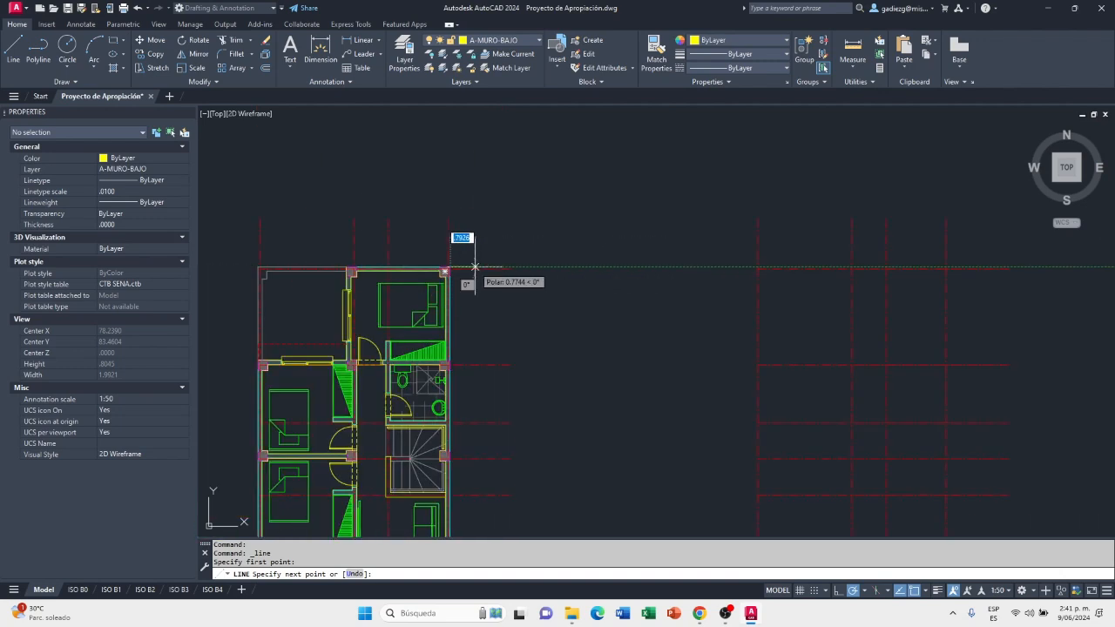
scroll(485, 267, "down", 2)
scroll(787, 267, "up", 2)
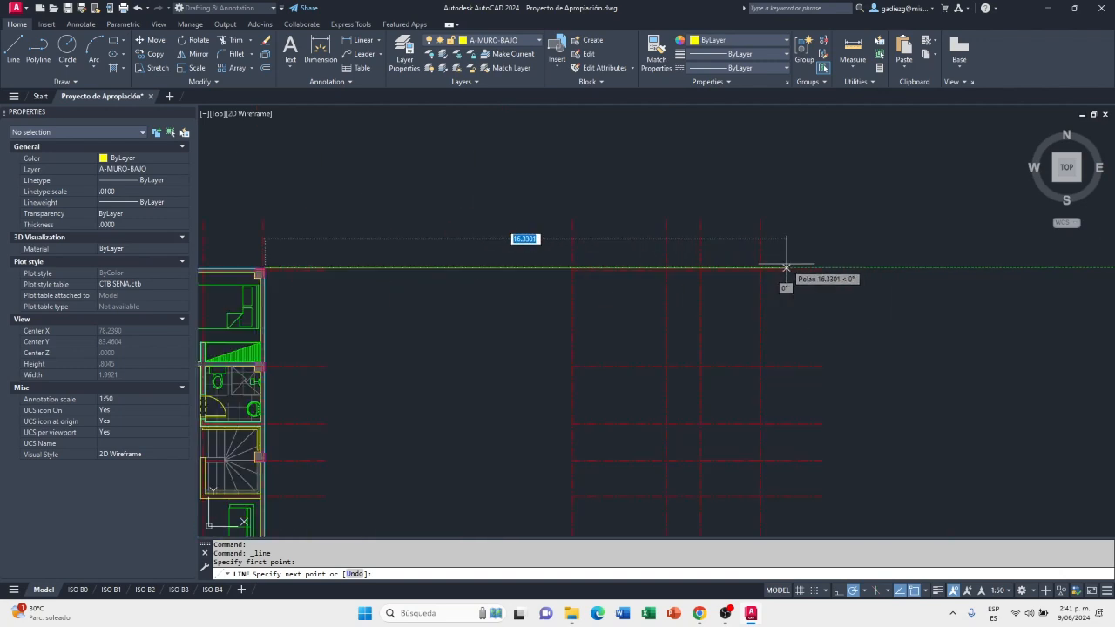
scroll(788, 269, "up", 3)
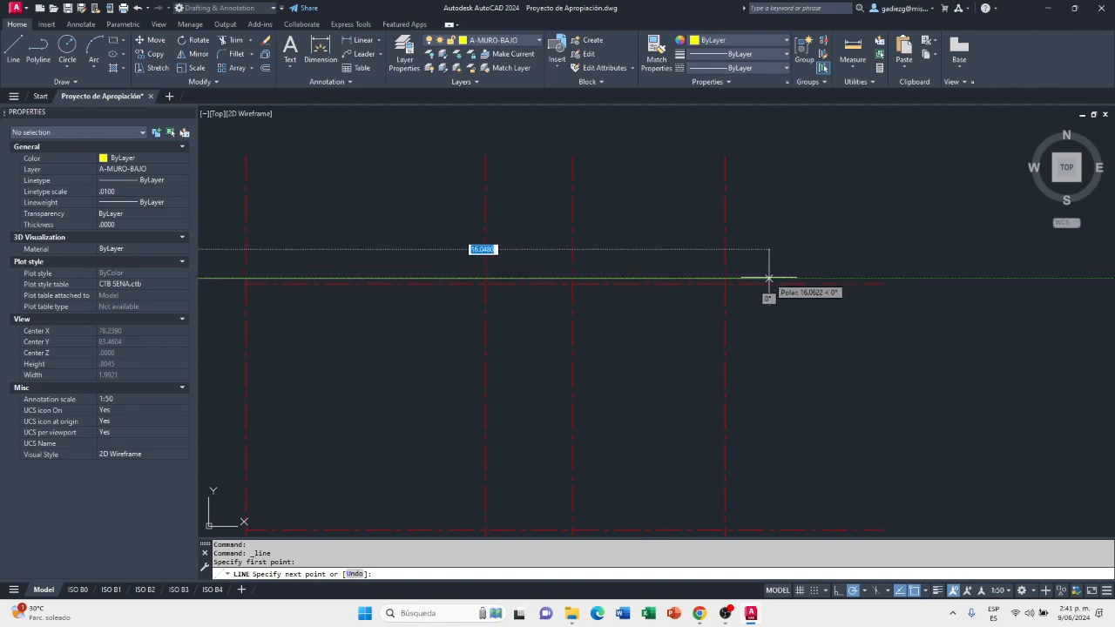
left_click(782, 278)
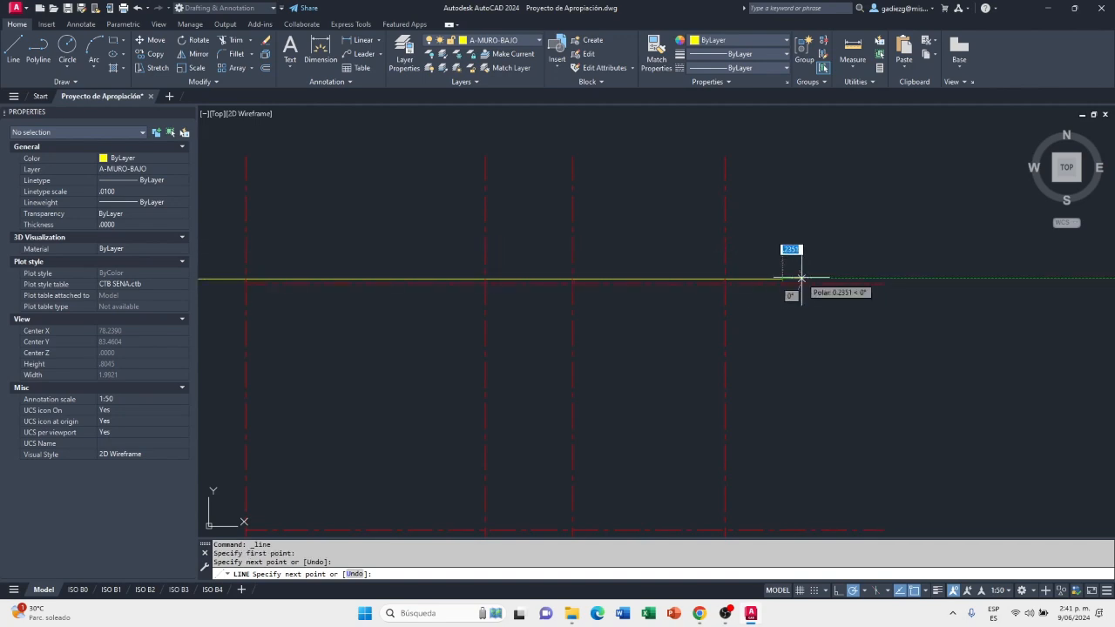
key("Escape")
Copy the outer wall line below the plan's top-right column to the empty grid, using the matching axis intersections as base and destination points
scroll(772, 259, "down", 3)
scroll(515, 282, "up", 1)
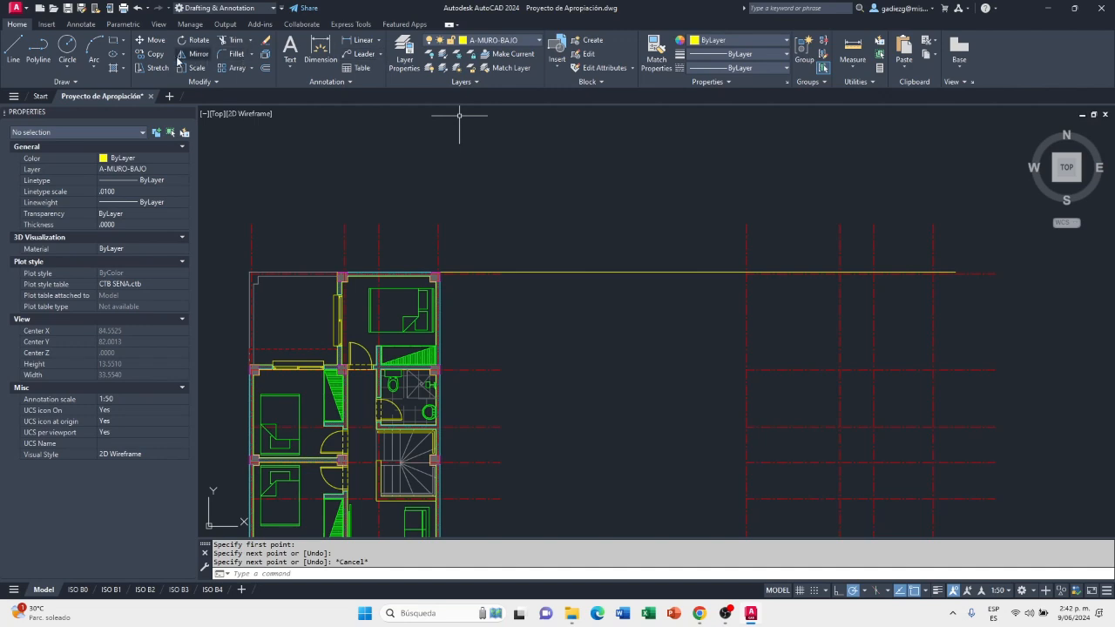
left_click(152, 54)
scroll(476, 313, "up", 5)
scroll(424, 242, "up", 5)
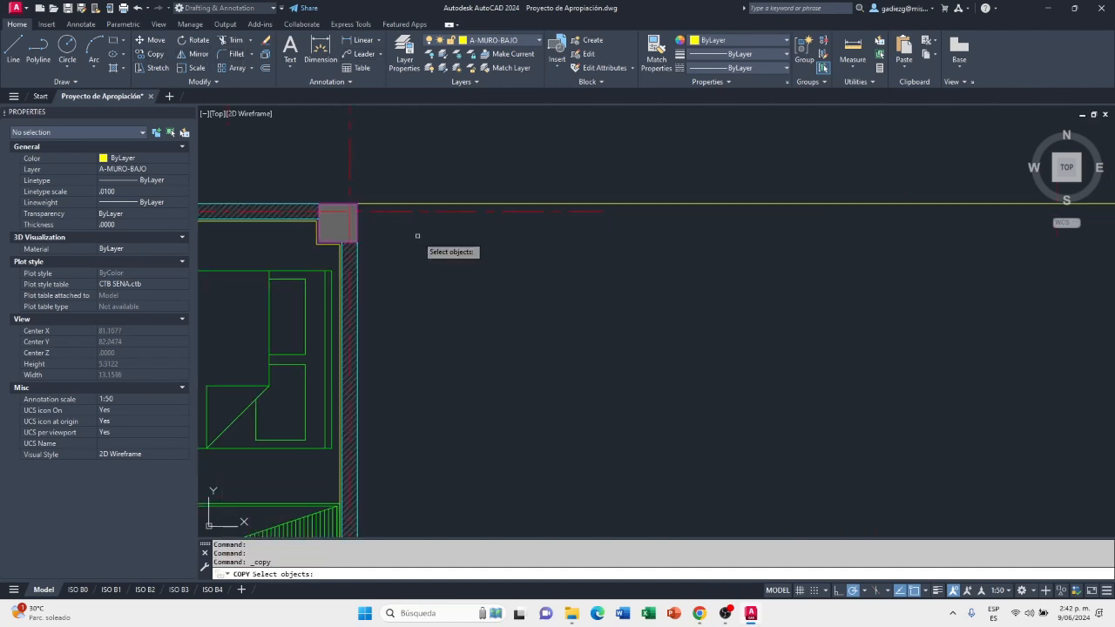
scroll(370, 237, "up", 3)
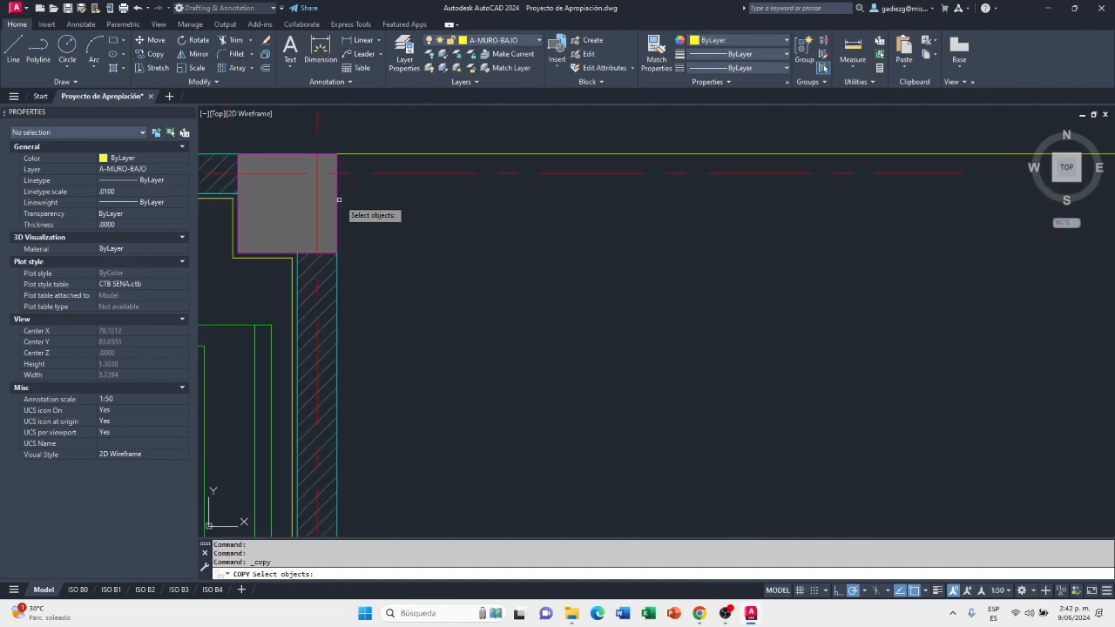
left_click(338, 279)
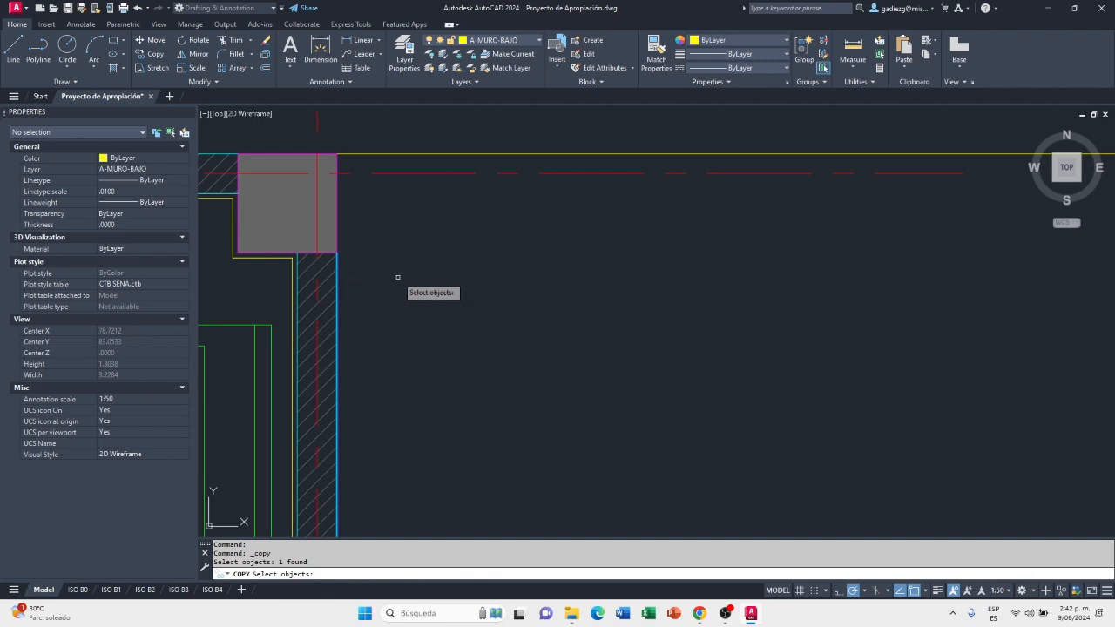
key("Return")
scroll(438, 301, "down", 4)
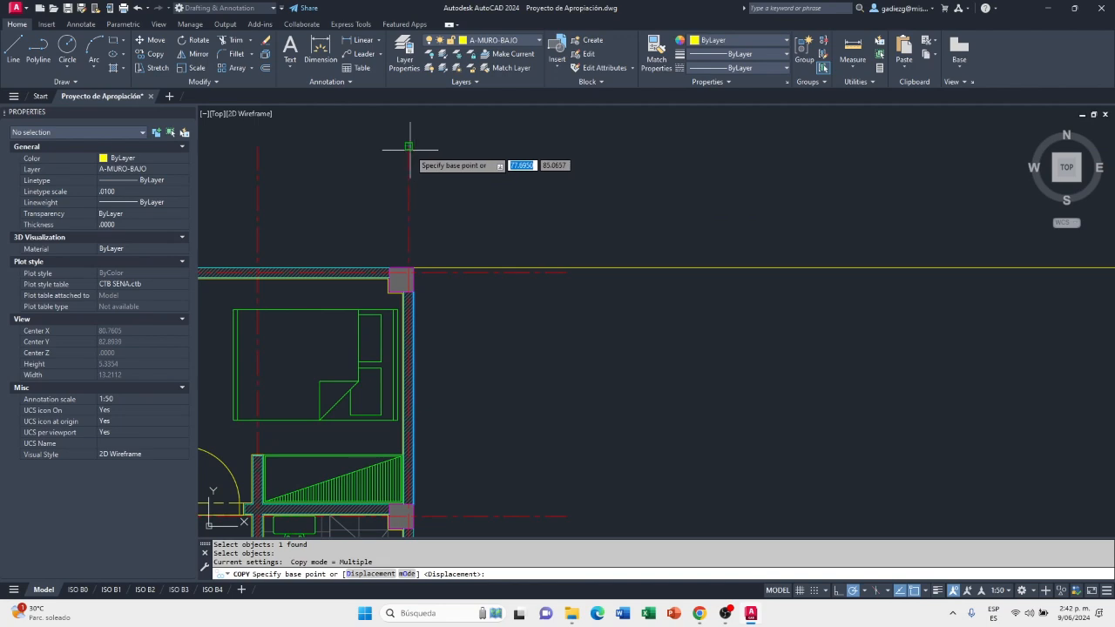
scroll(412, 265, "up", 3)
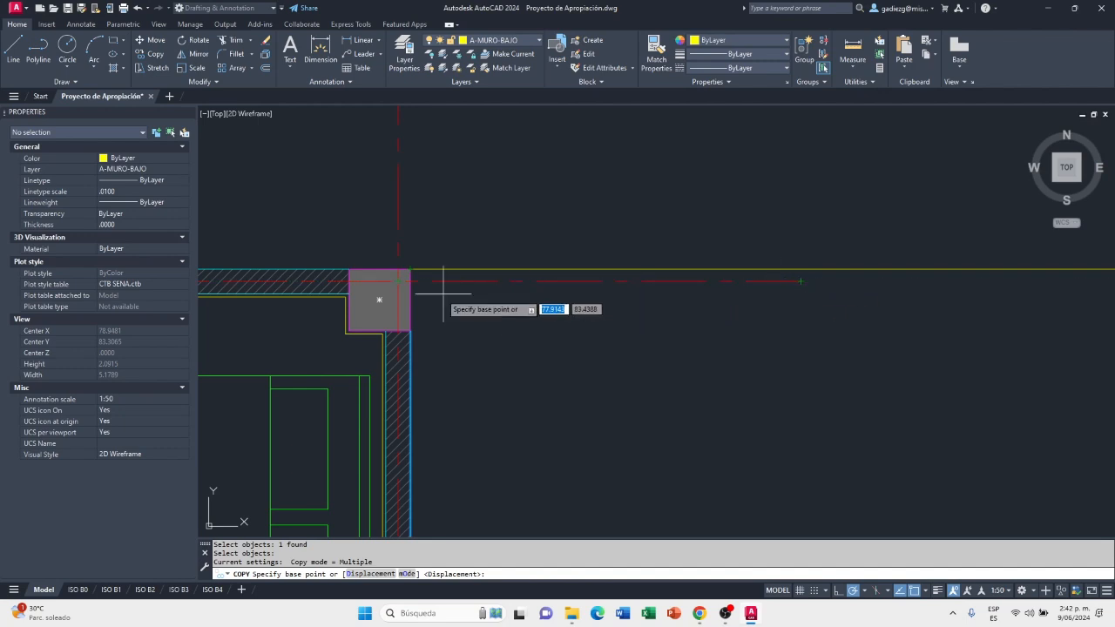
left_click(398, 281)
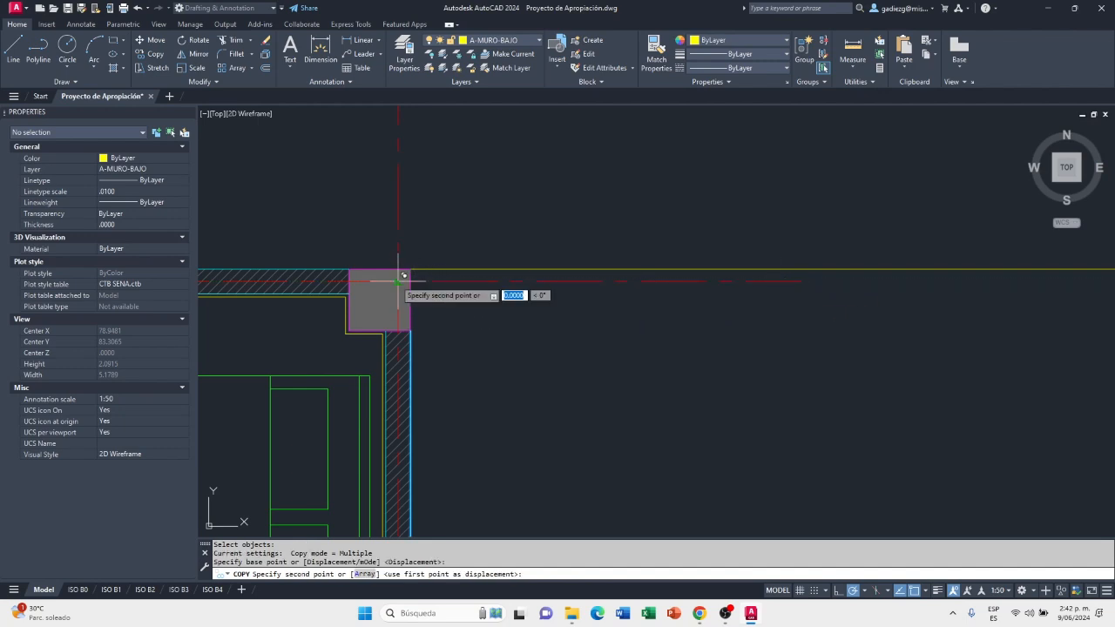
scroll(398, 281, "down", 5)
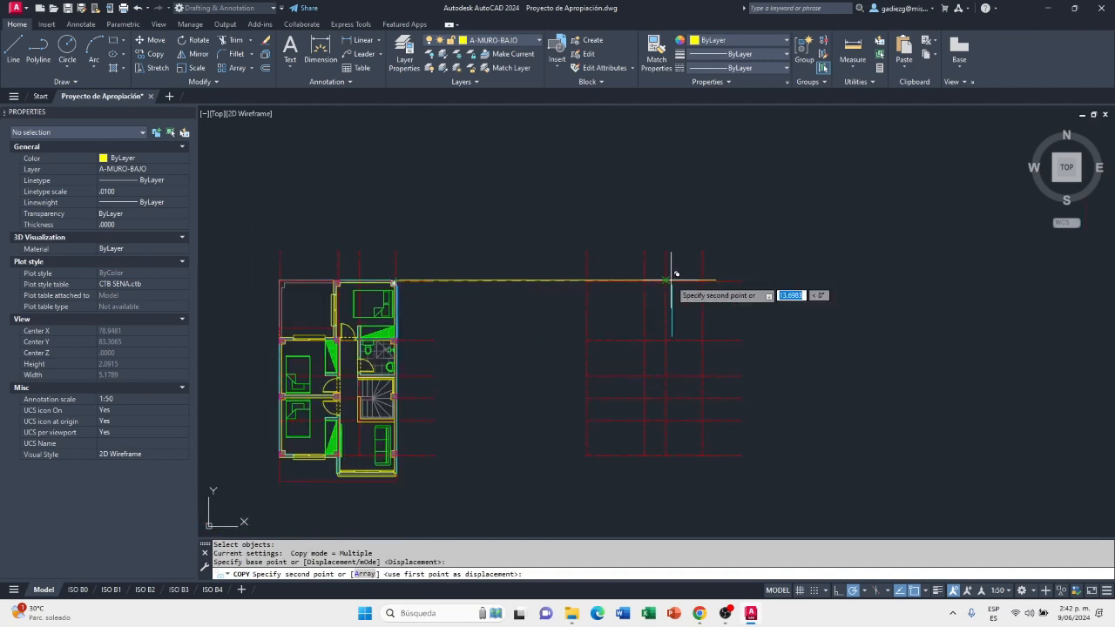
scroll(687, 281, "up", 4)
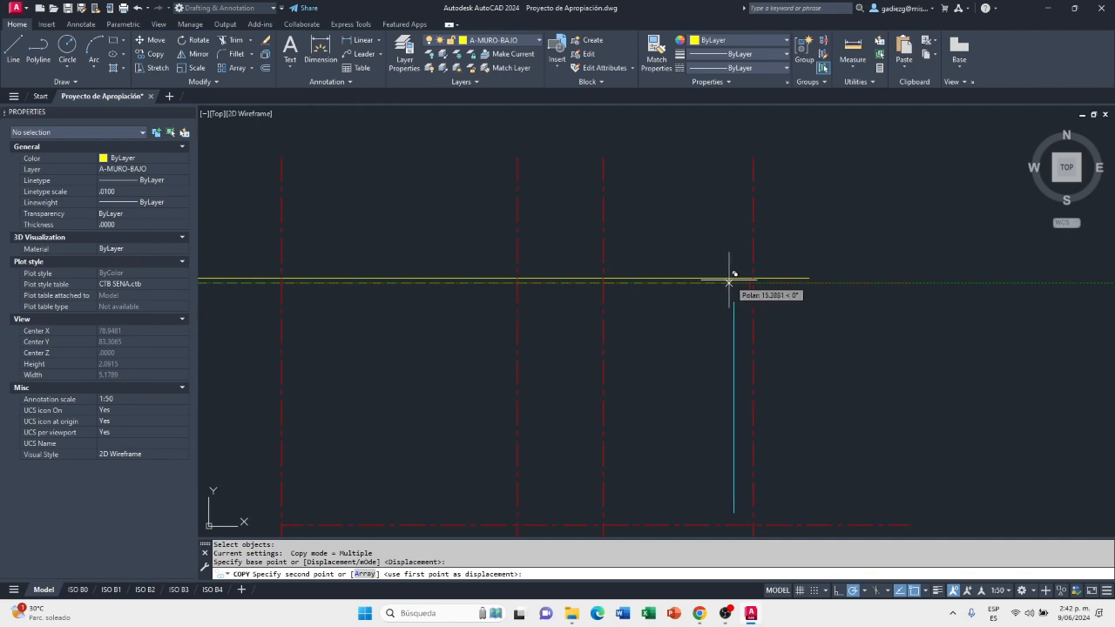
scroll(754, 281, "up", 5)
left_click(759, 284)
scroll(706, 290, "down", 5)
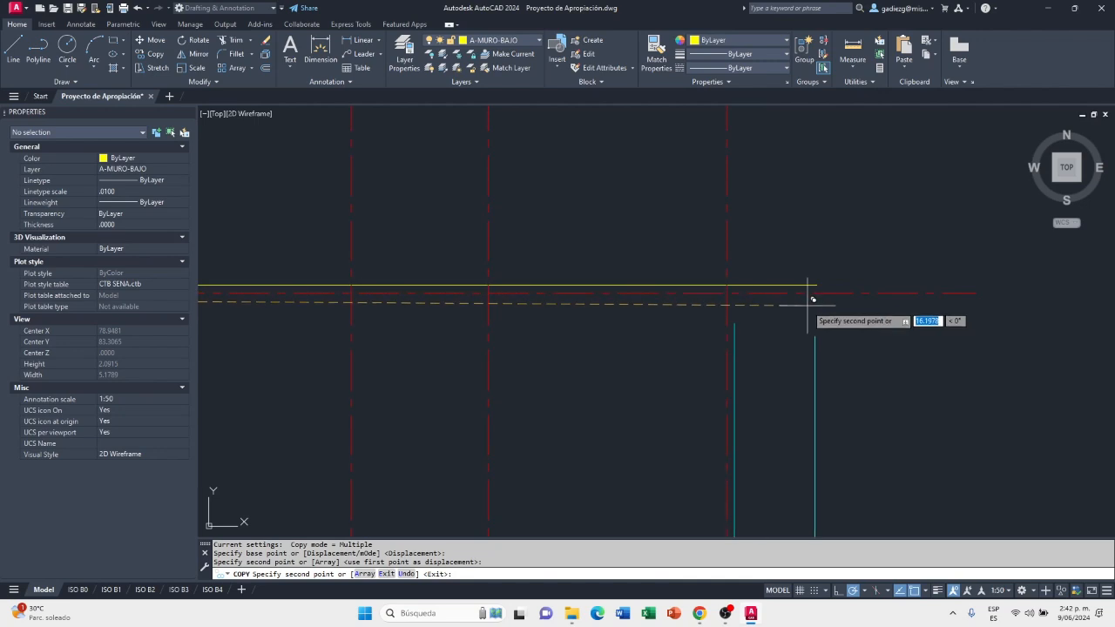
key("Escape")
scroll(752, 288, "down", 2)
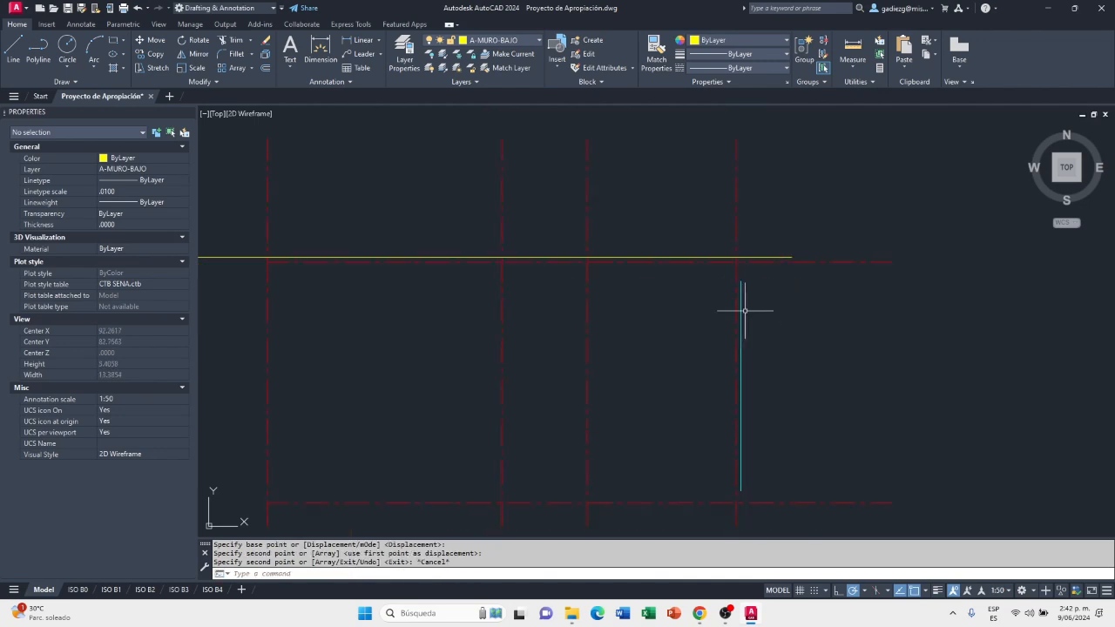
Move the copied vertical wall line to the layer A-MURO-BAJO and clear the selection
left_click(741, 292)
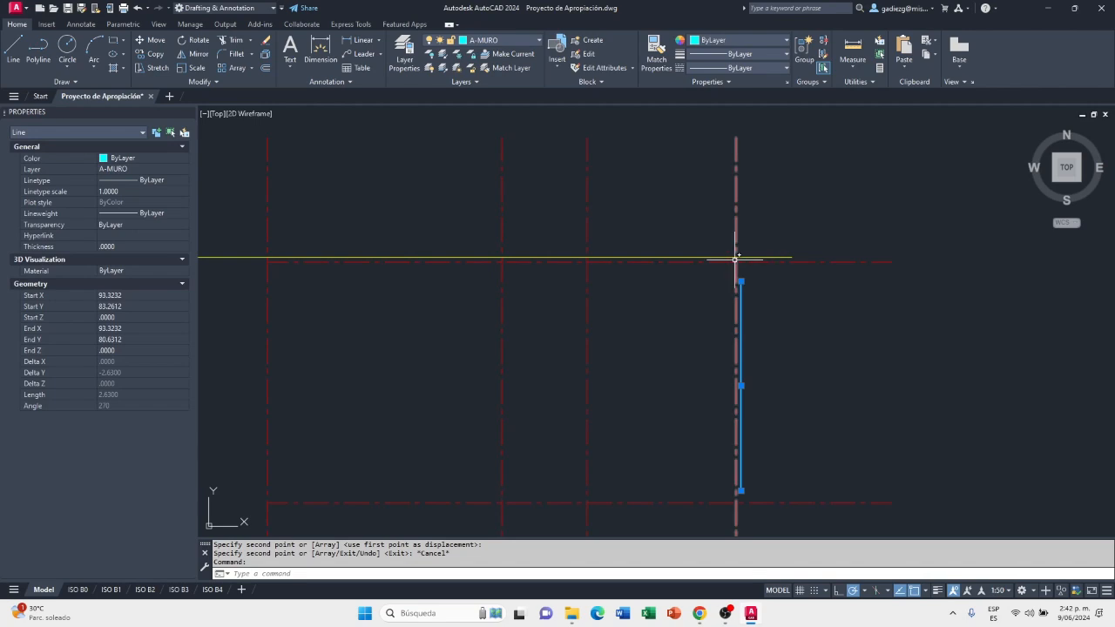
left_click(518, 38)
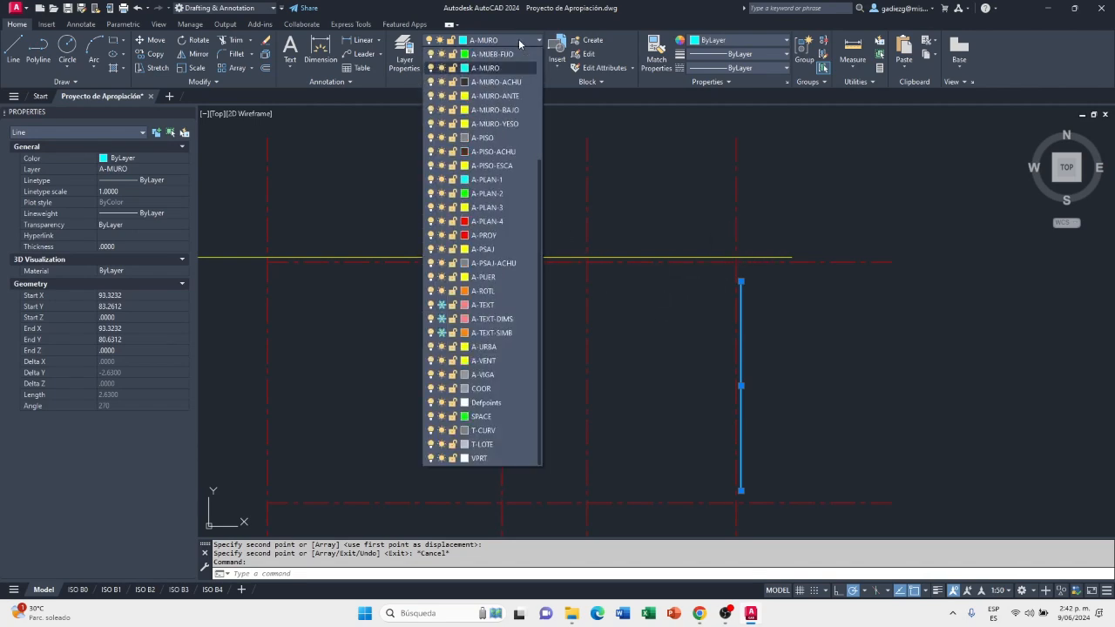
left_click(518, 110)
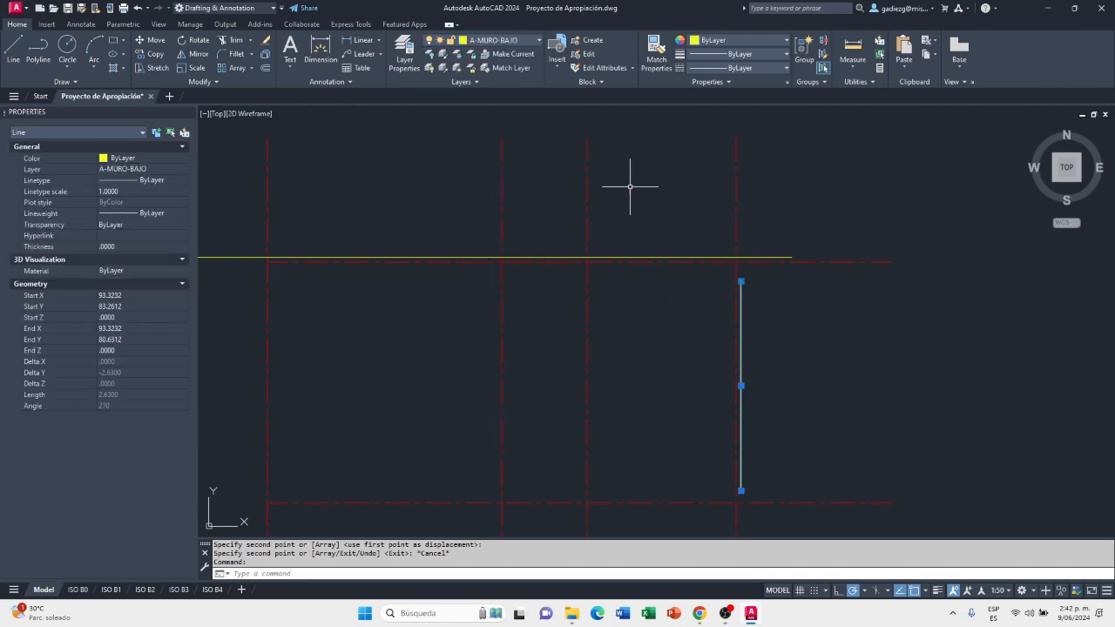
left_click(705, 254)
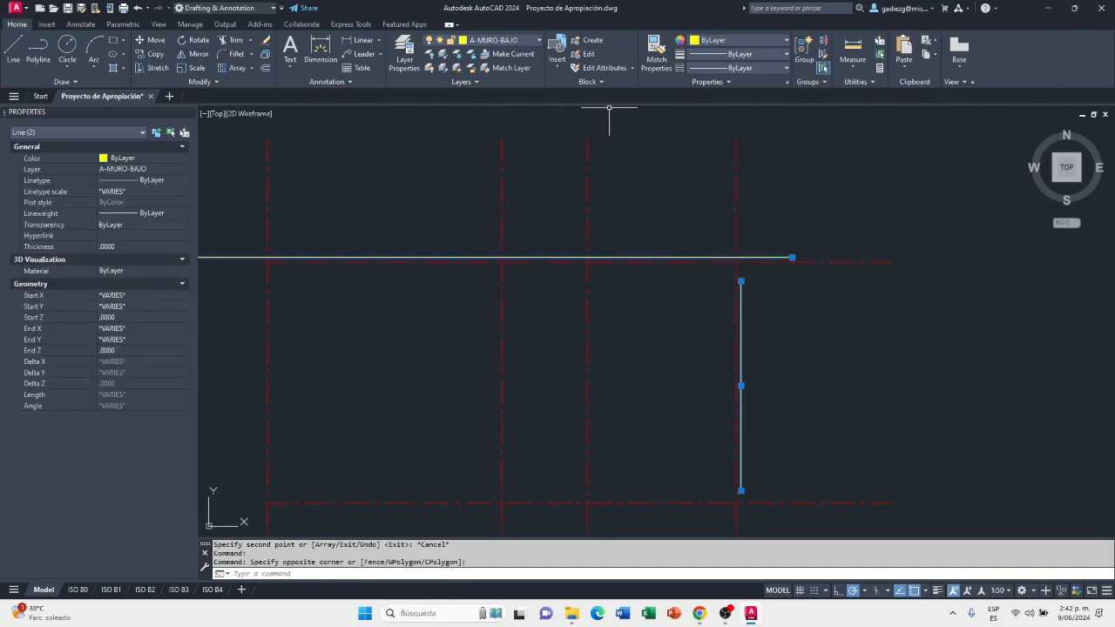
key("Escape")
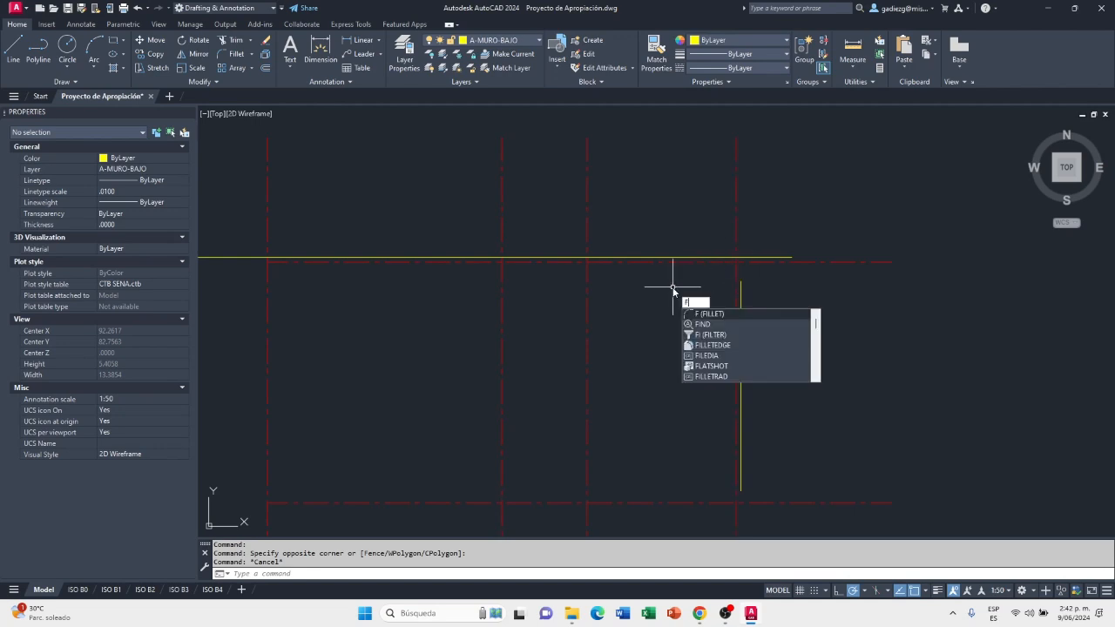
Fillet the copied vertical line with the long horizontal line at radius 0 to form a square corner
key("Return")
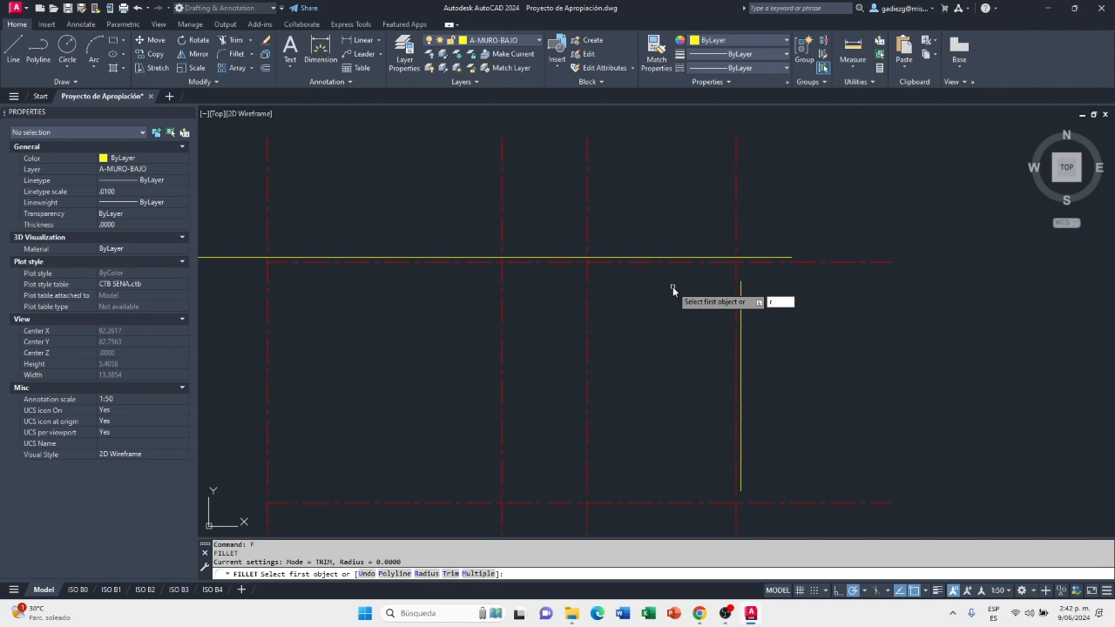
key("Return")
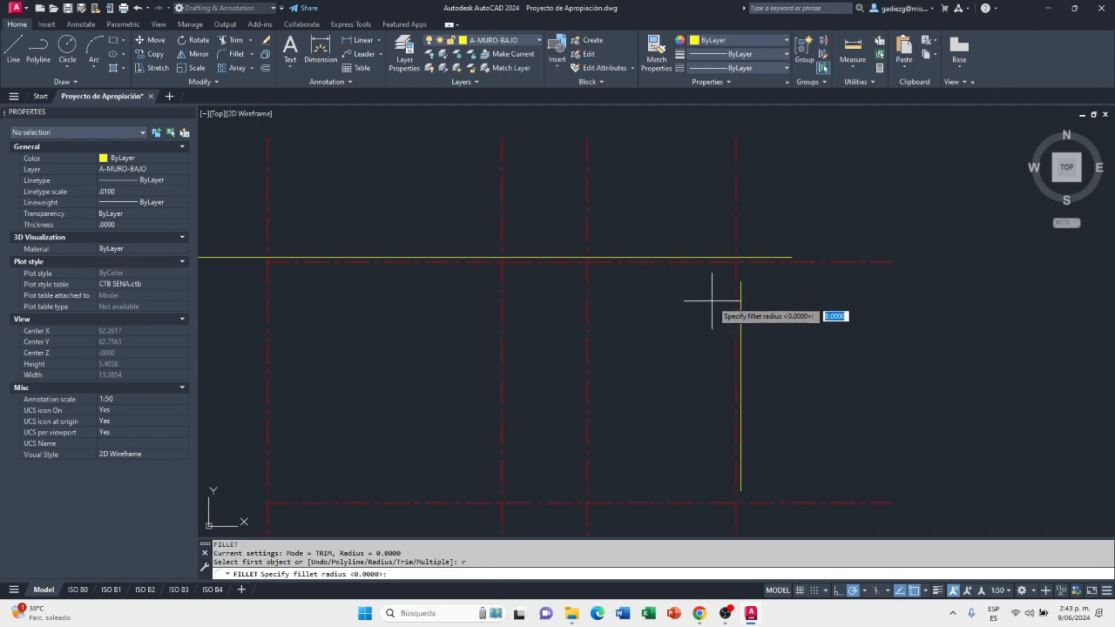
key("Return")
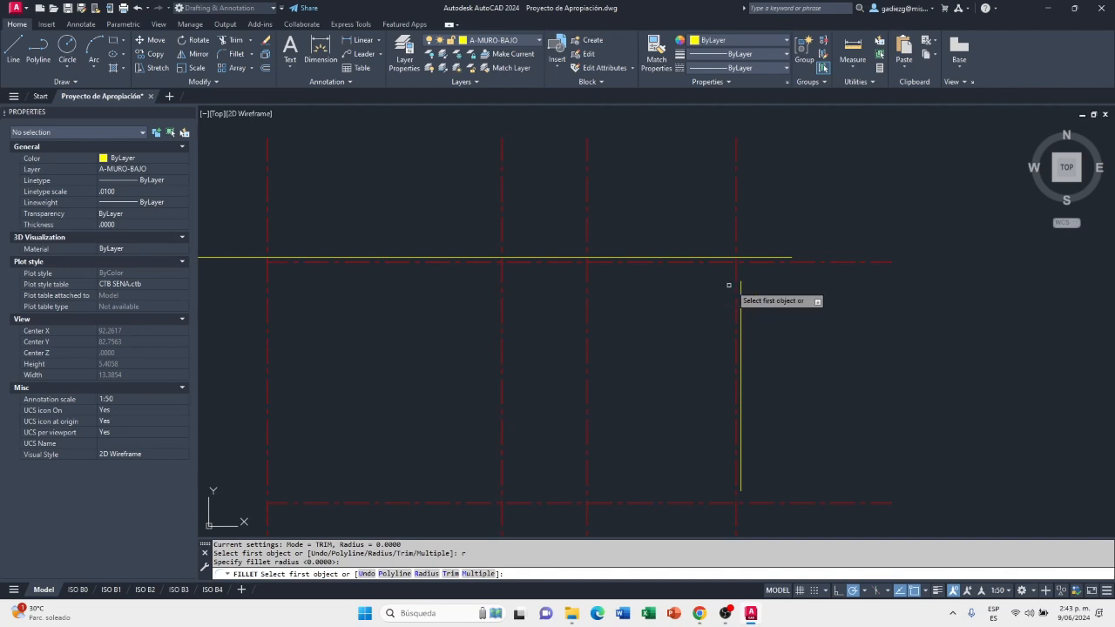
left_click(741, 284)
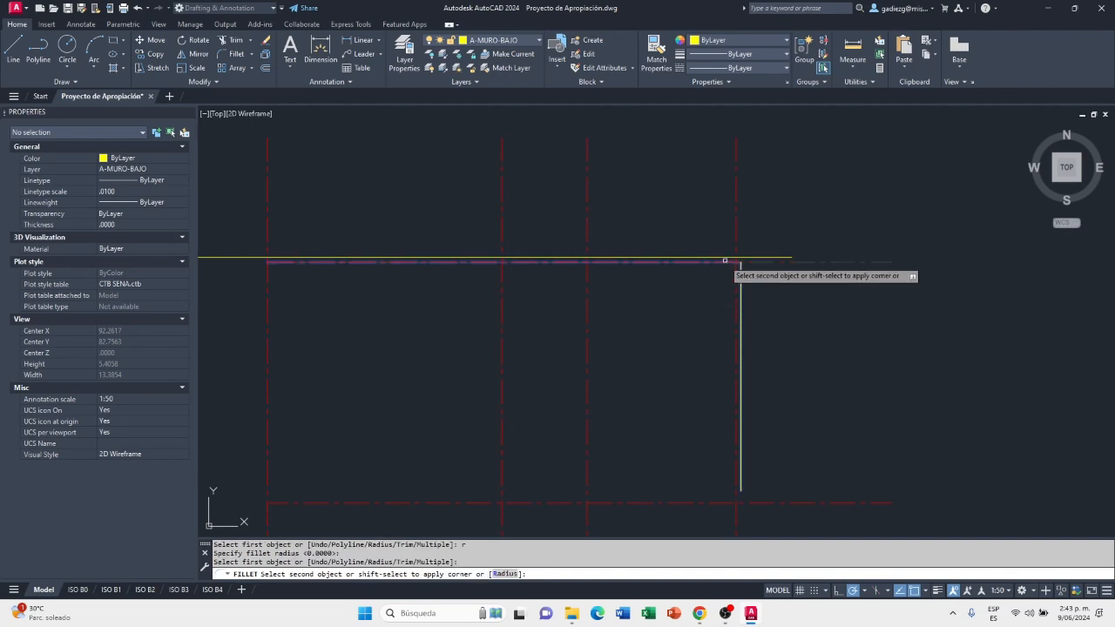
left_click(721, 257)
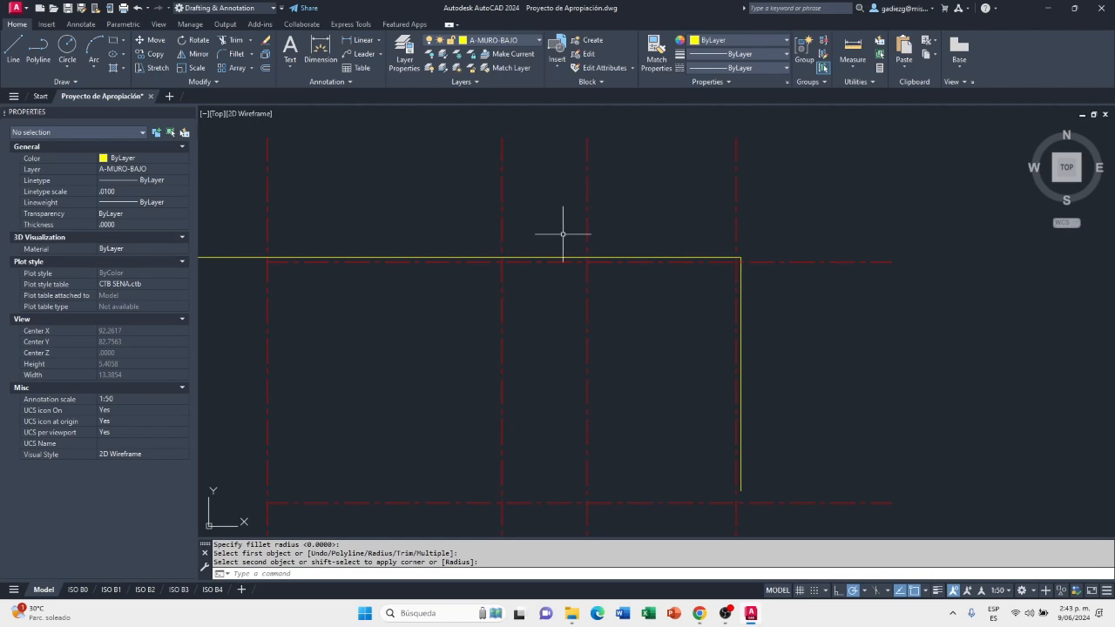
scroll(721, 269, "down", 2)
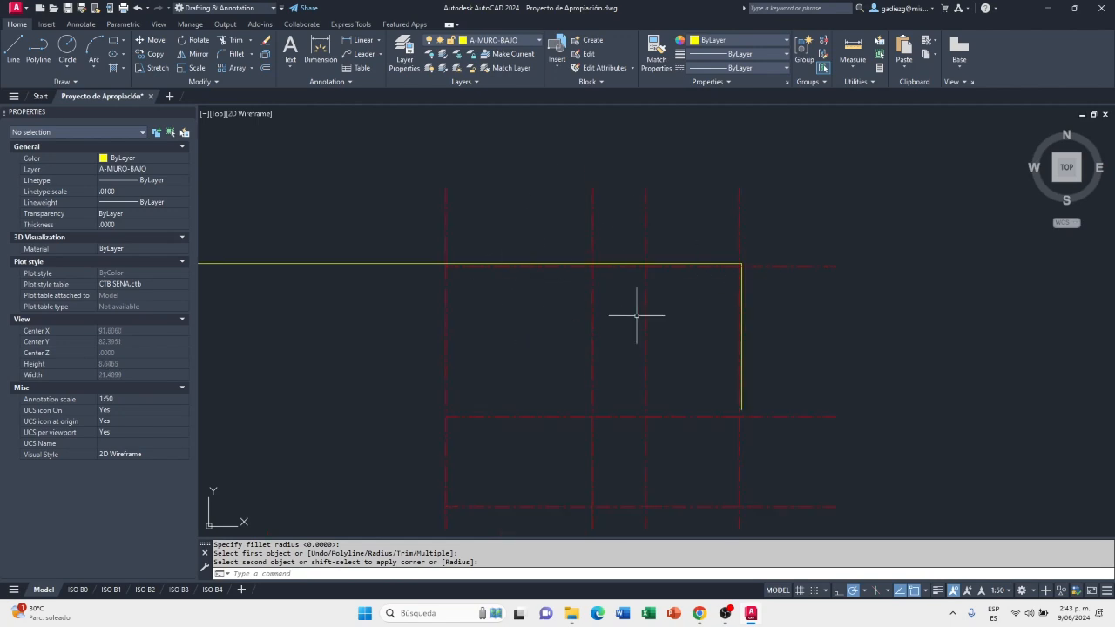
middle_click_drag(658, 325, 662, 291)
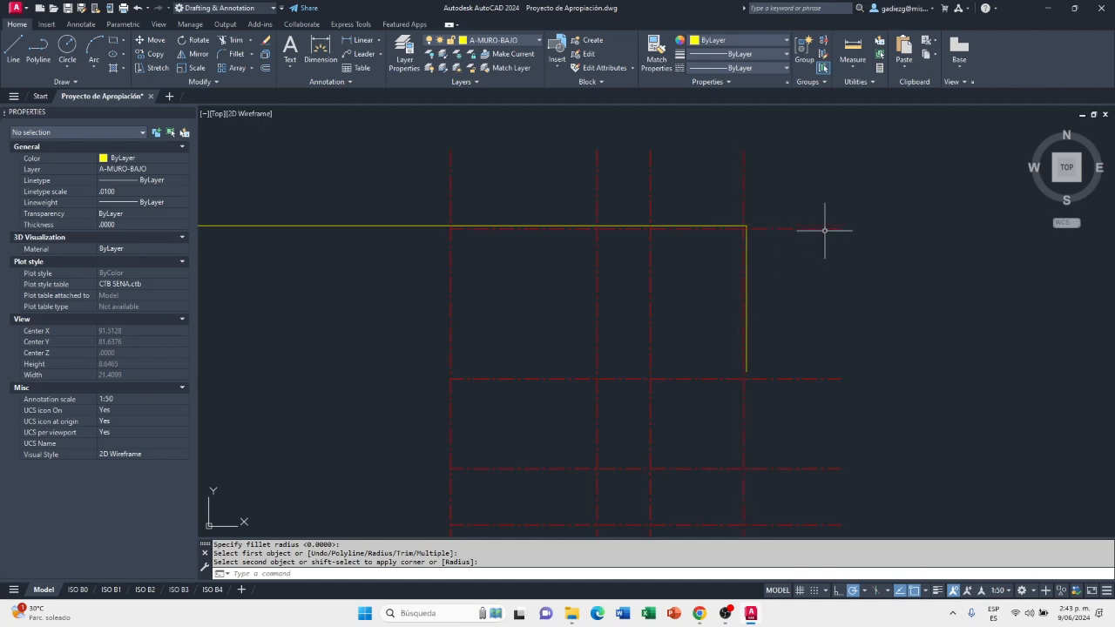
Lock the axis layer A-EJES
scroll(764, 243, "up", 8)
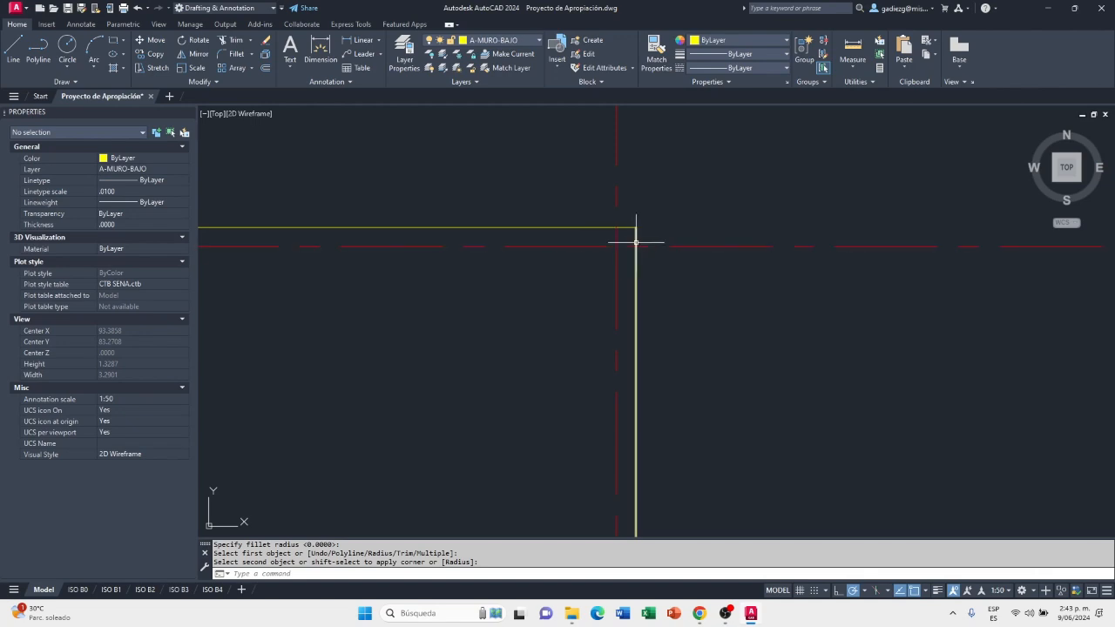
scroll(664, 290, "down", 3)
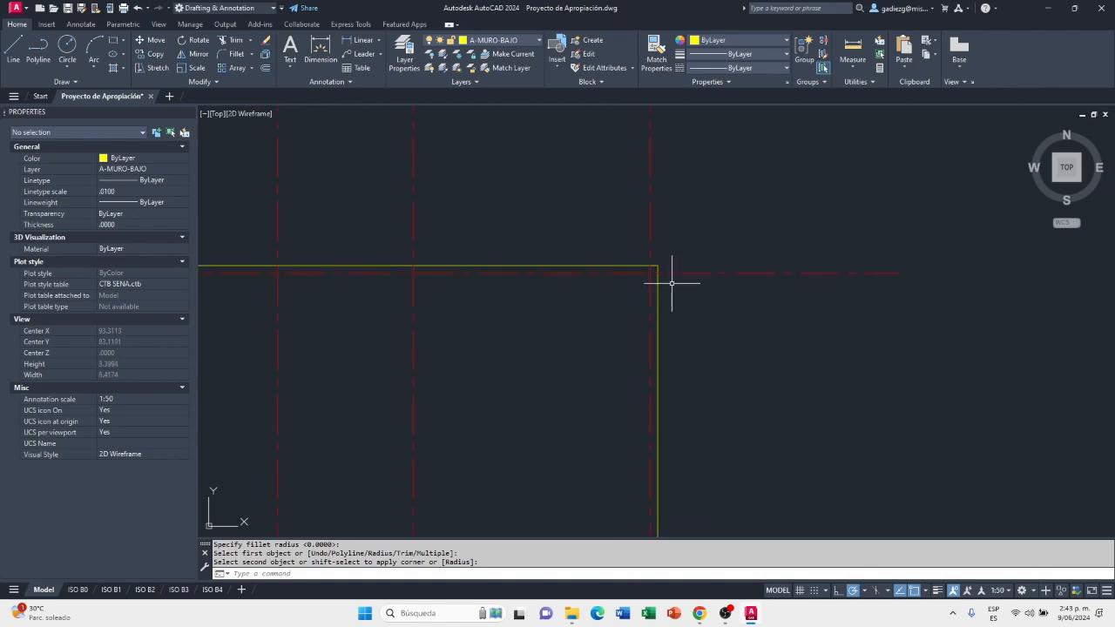
left_click(537, 40)
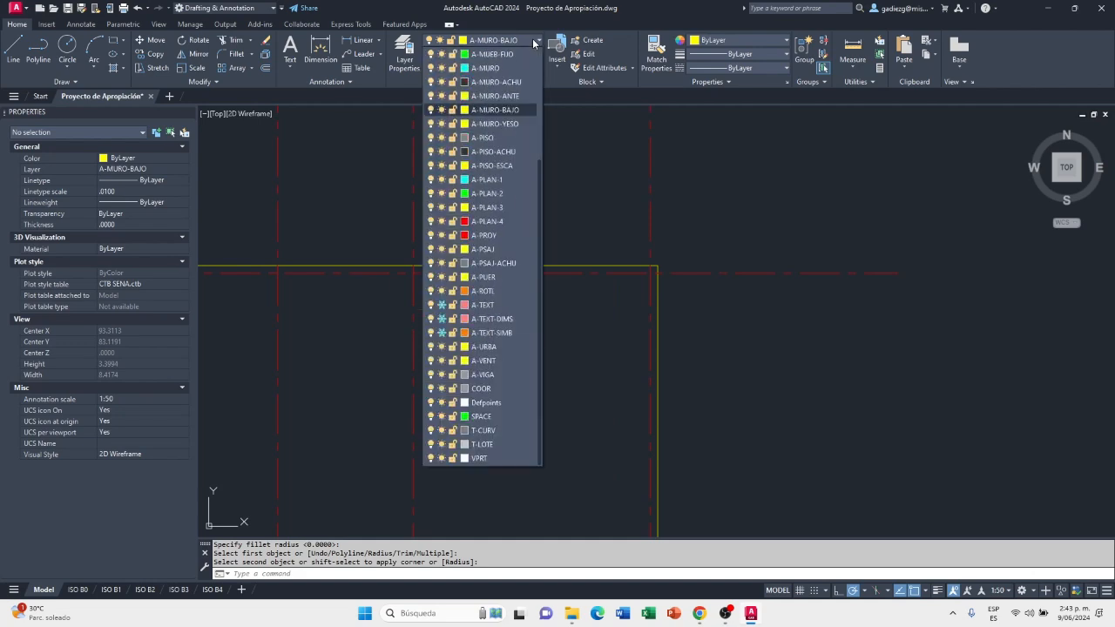
scroll(453, 131, "up", 4)
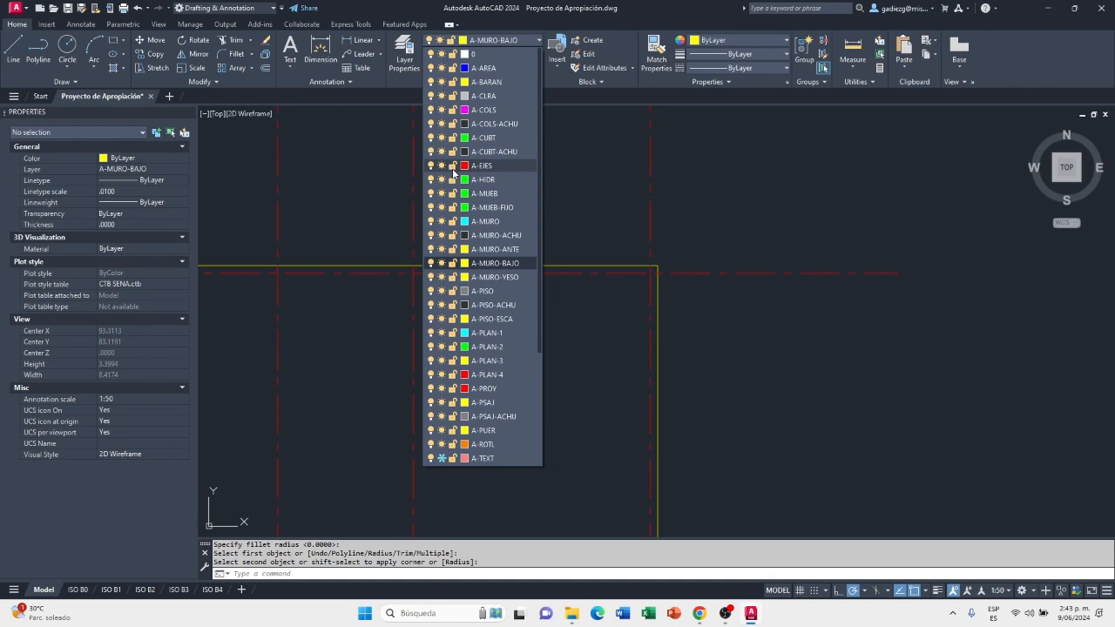
left_click(452, 167)
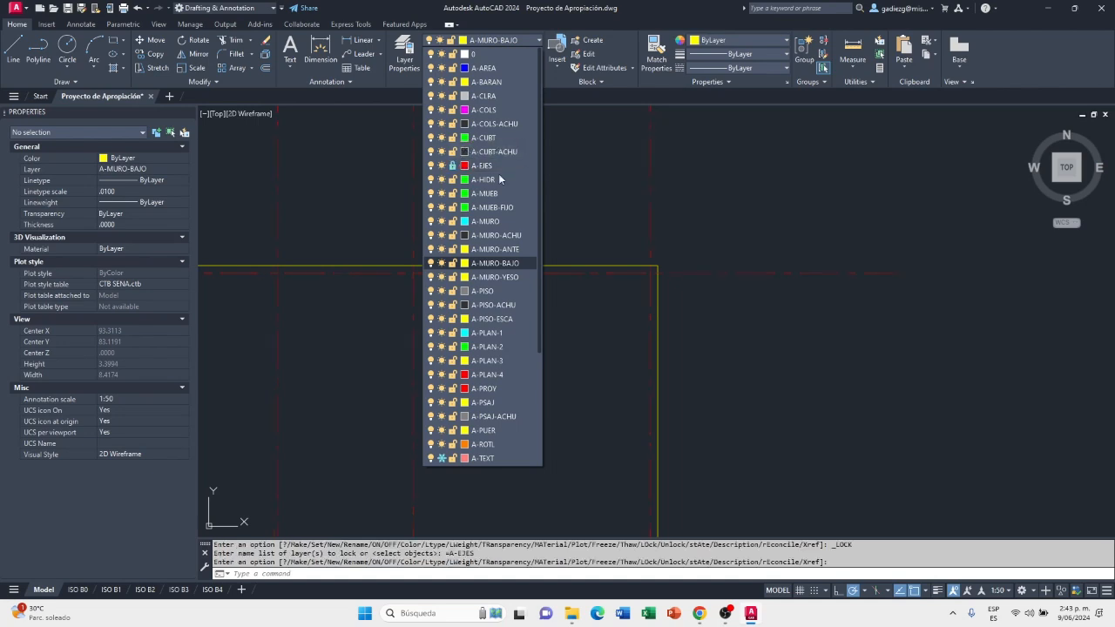
left_click(707, 291)
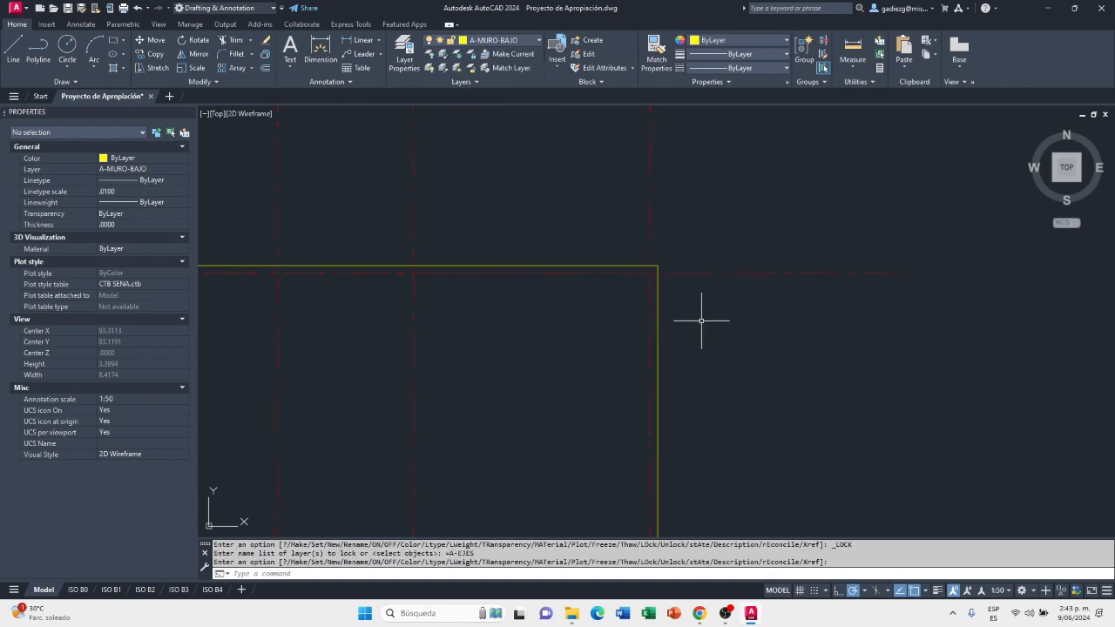
Copy the outer wall polyline left of the upper bedroom to the empty grid, using the upper ends of the matching vertical axes as reference points
scroll(798, 228, "down", 6)
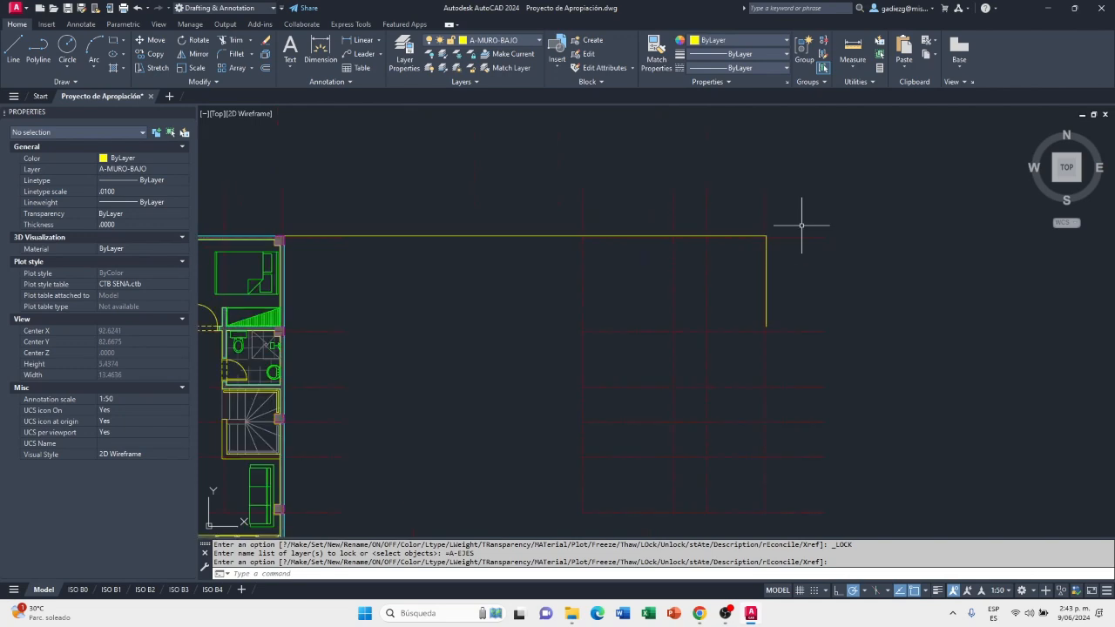
scroll(767, 237, "up", 4)
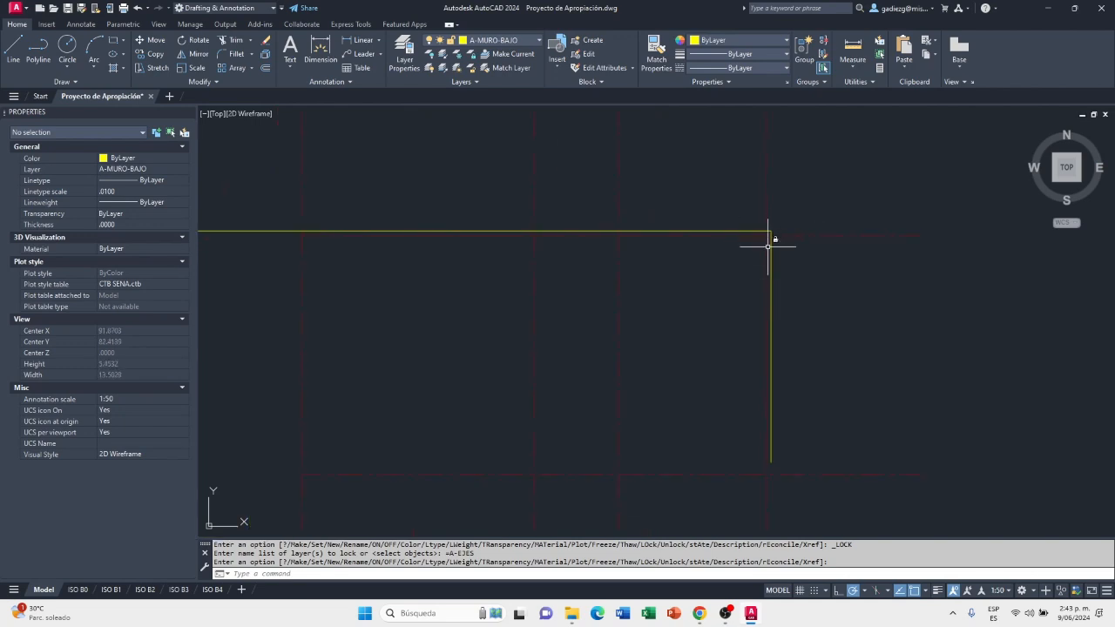
scroll(774, 234, "down", 2)
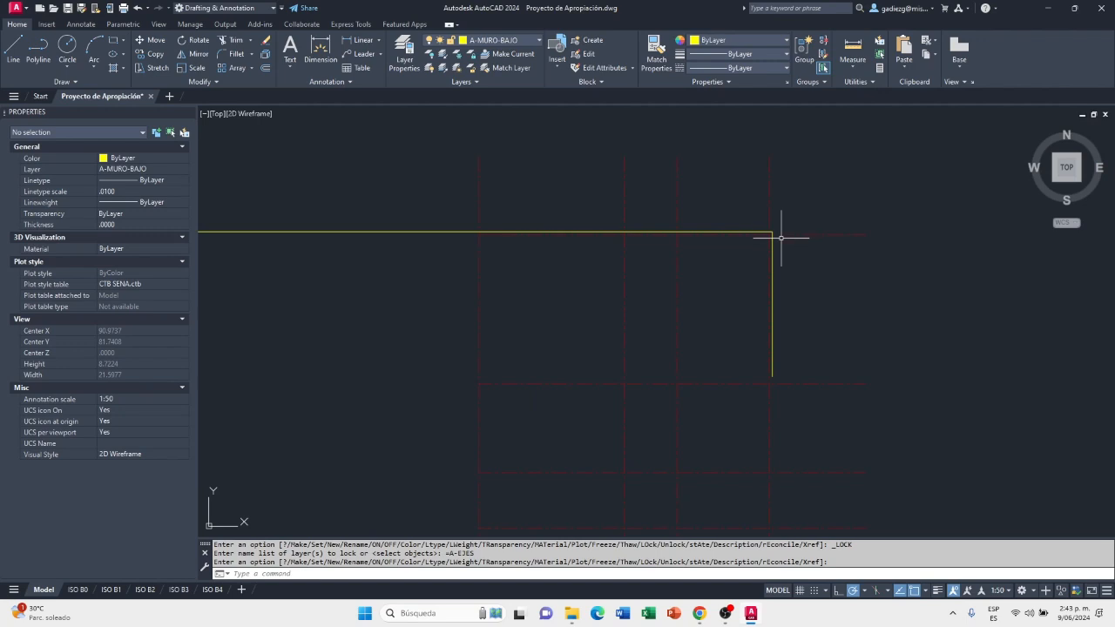
scroll(806, 234, "down", 2)
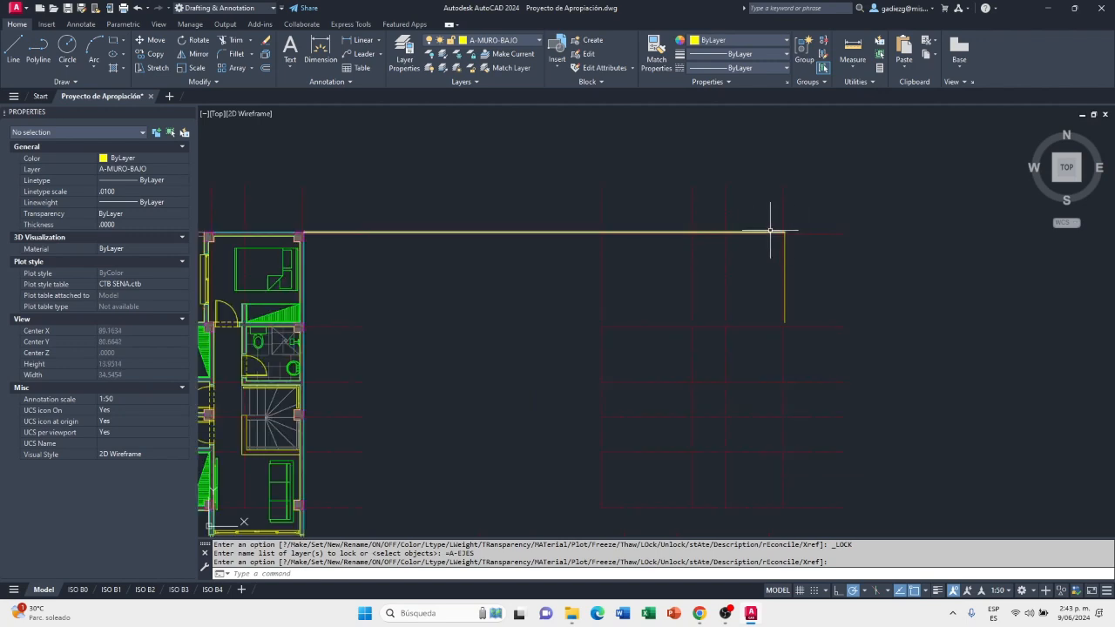
scroll(281, 229, "up", 2)
mouse_move(281, 229)
middle_mouse_down()
mouse_move(590, 239)
mouse_move(542, 231)
middle_mouse_up()
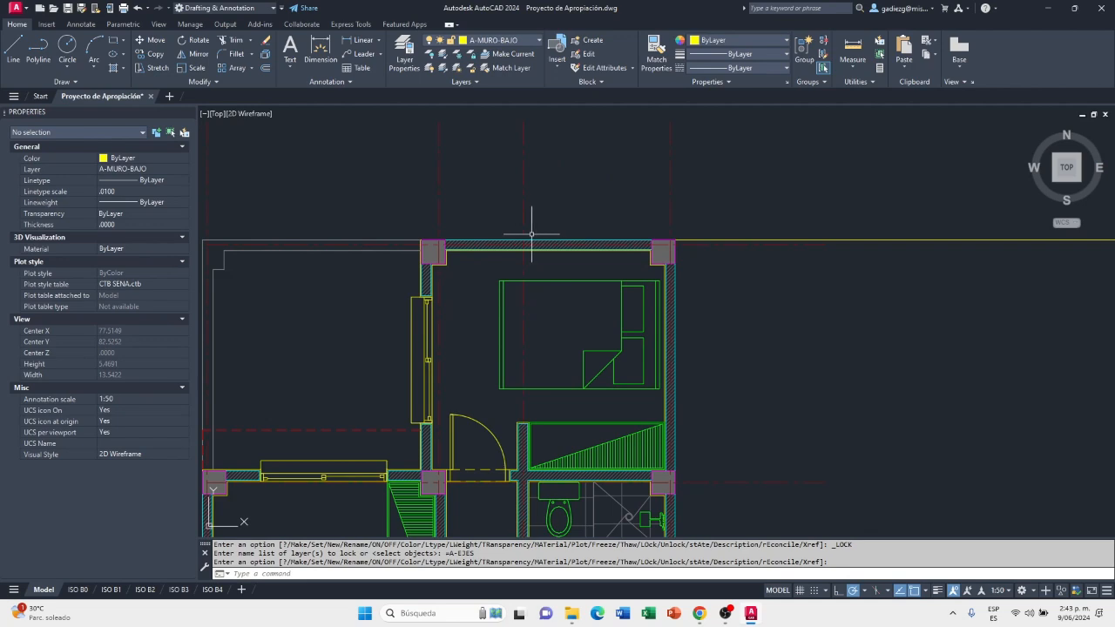
scroll(609, 242, "down", 1)
scroll(452, 260, "up", 3)
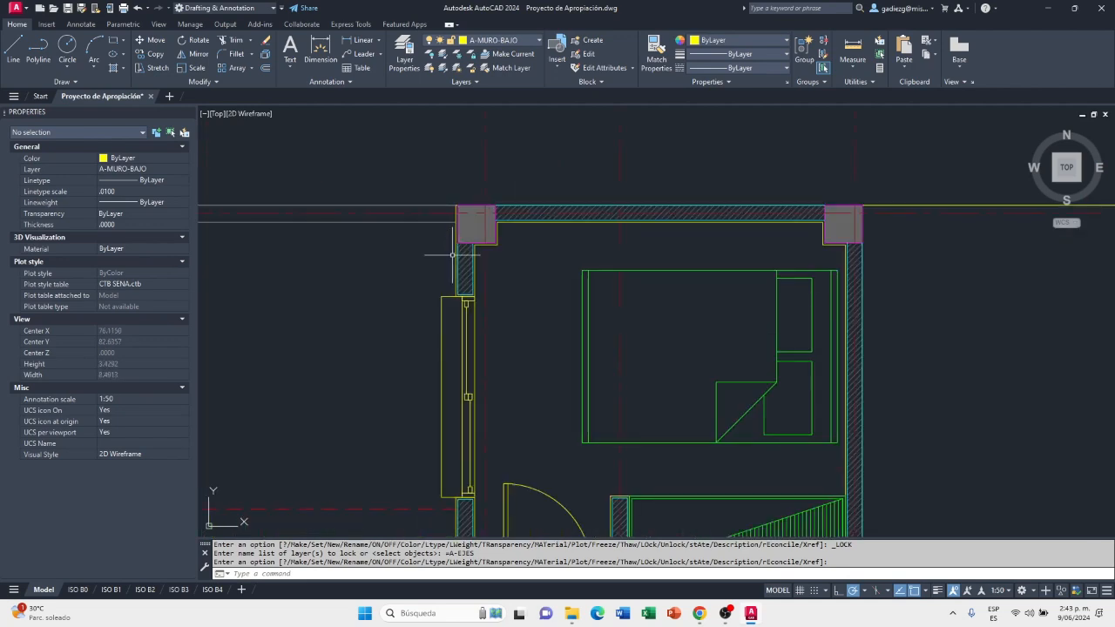
scroll(452, 260, "up", 8)
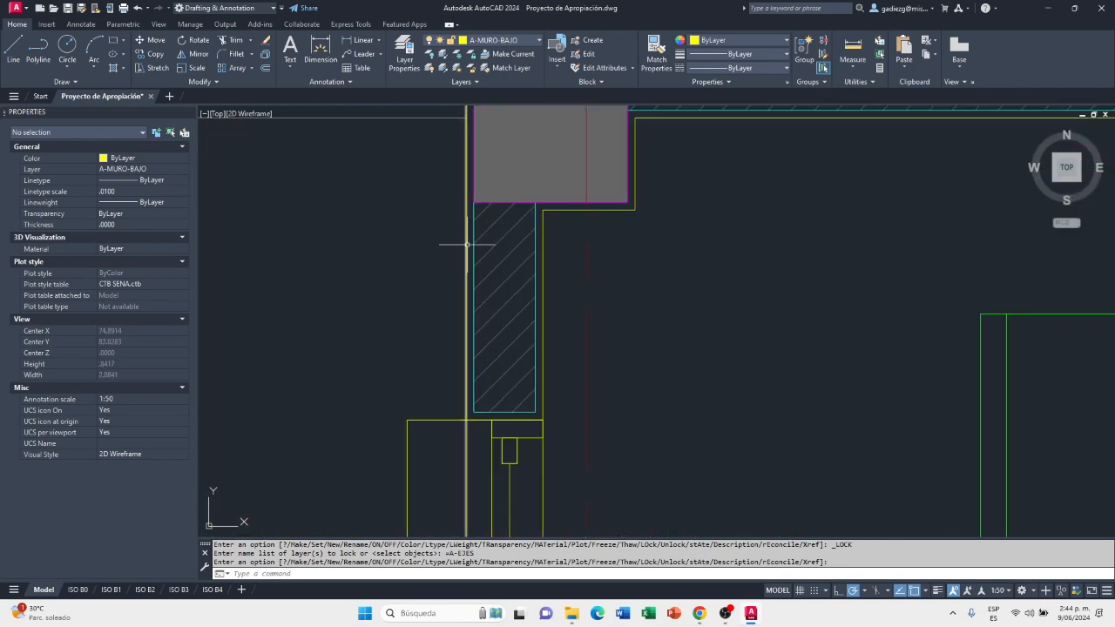
left_click(464, 245)
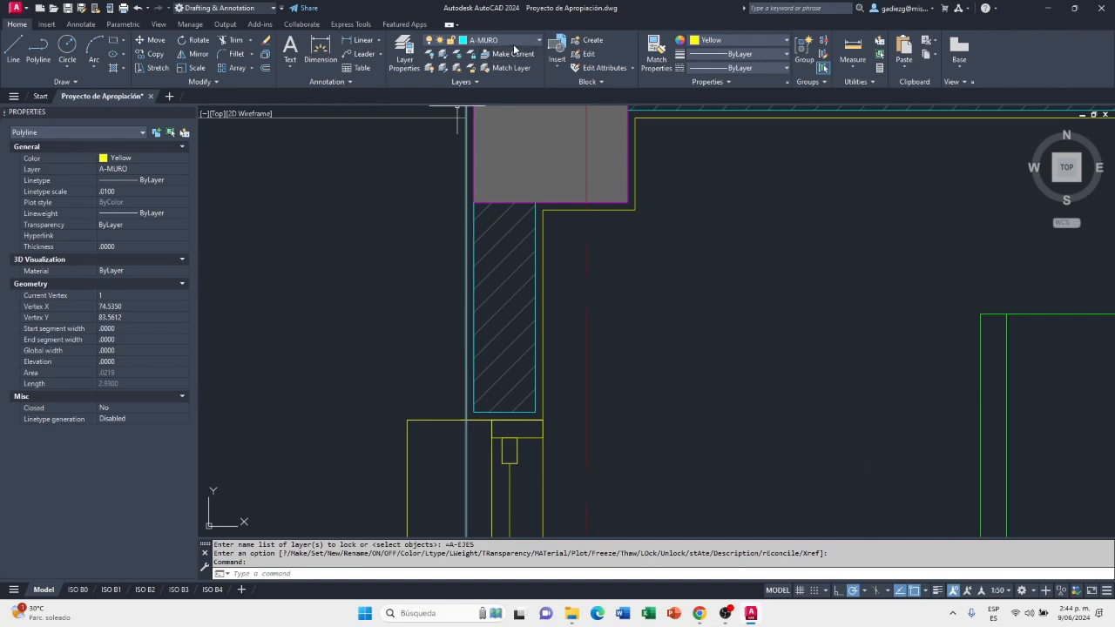
scroll(429, 336, "down", 3)
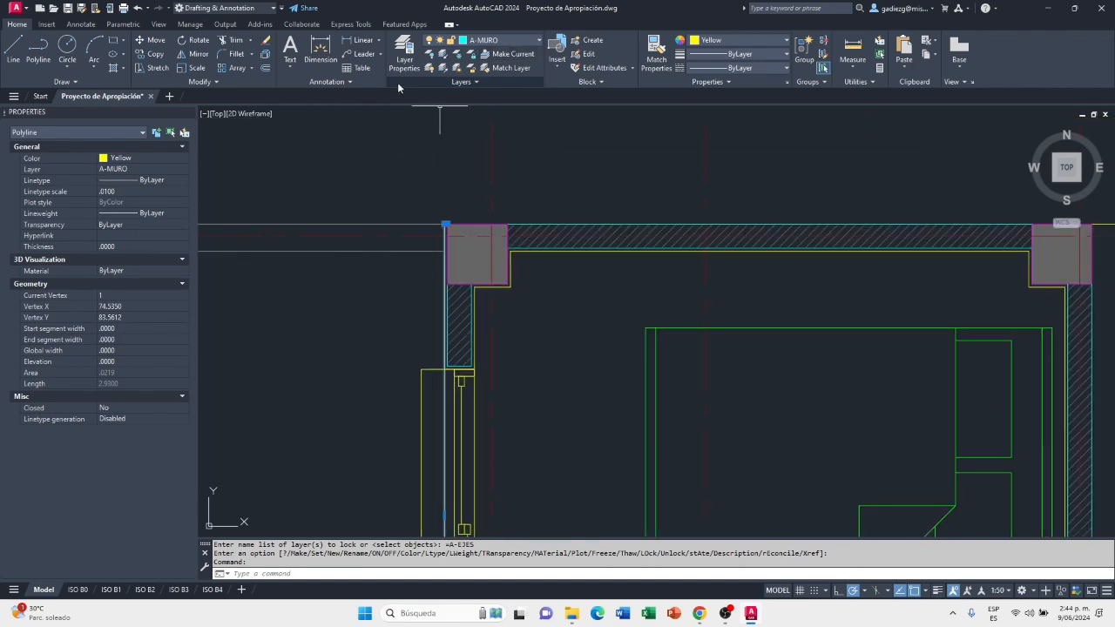
left_click(153, 59)
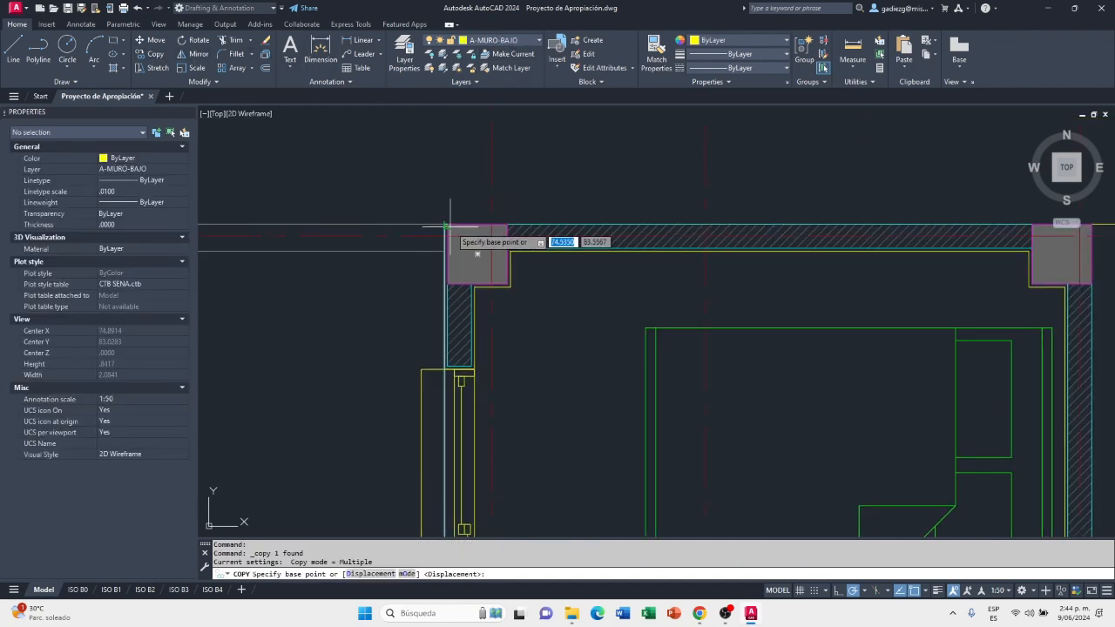
scroll(492, 235, "down", 8)
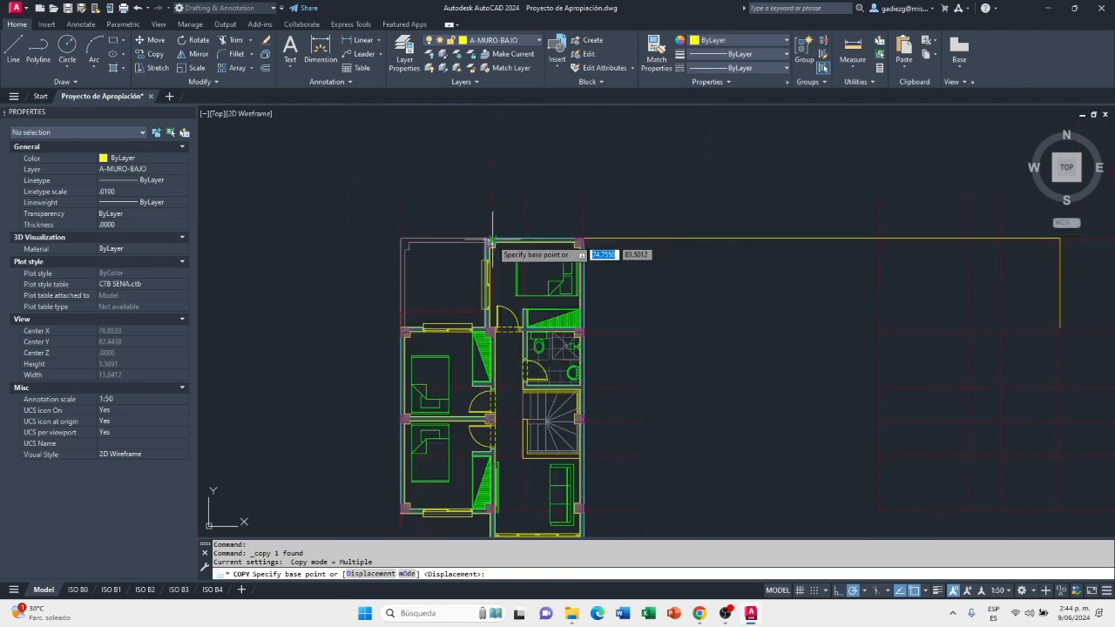
left_click(492, 192)
scroll(492, 190, "down", 5)
scroll(671, 185, "up", 7)
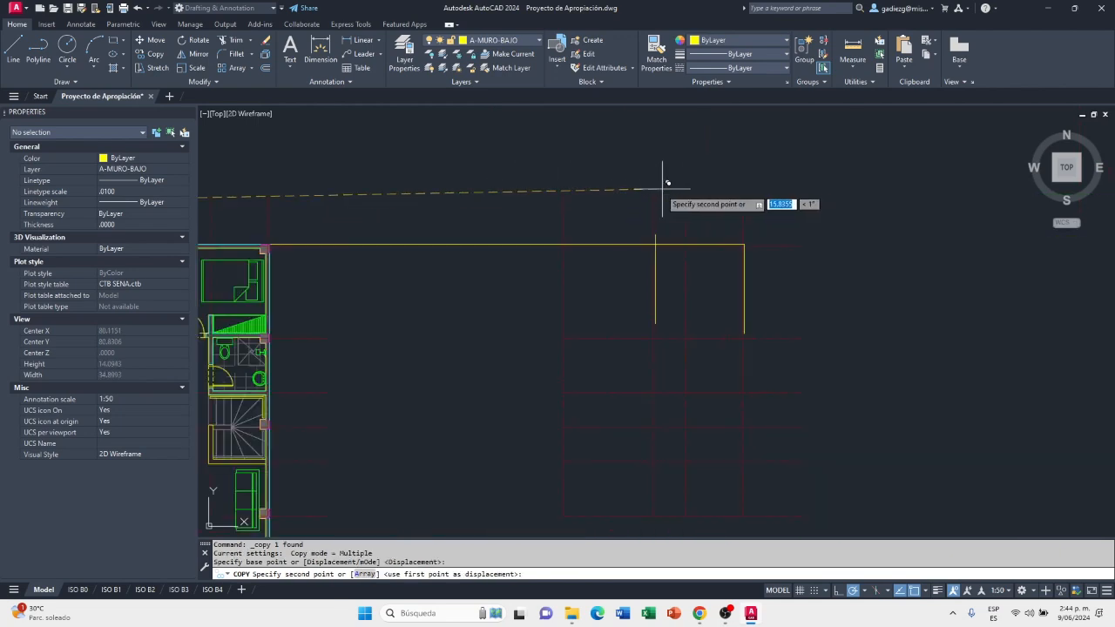
left_click(652, 199)
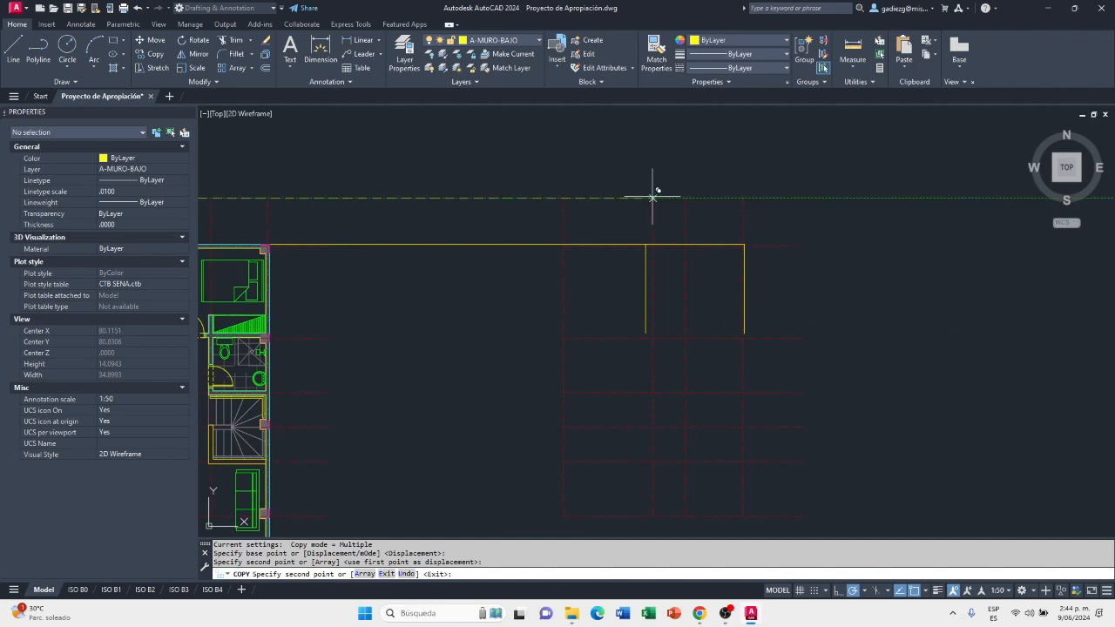
key("Escape")
key("Escape")
Trim the long horizontal line where it extends left beyond the copied vertical wall line
scroll(650, 240, "up", 4)
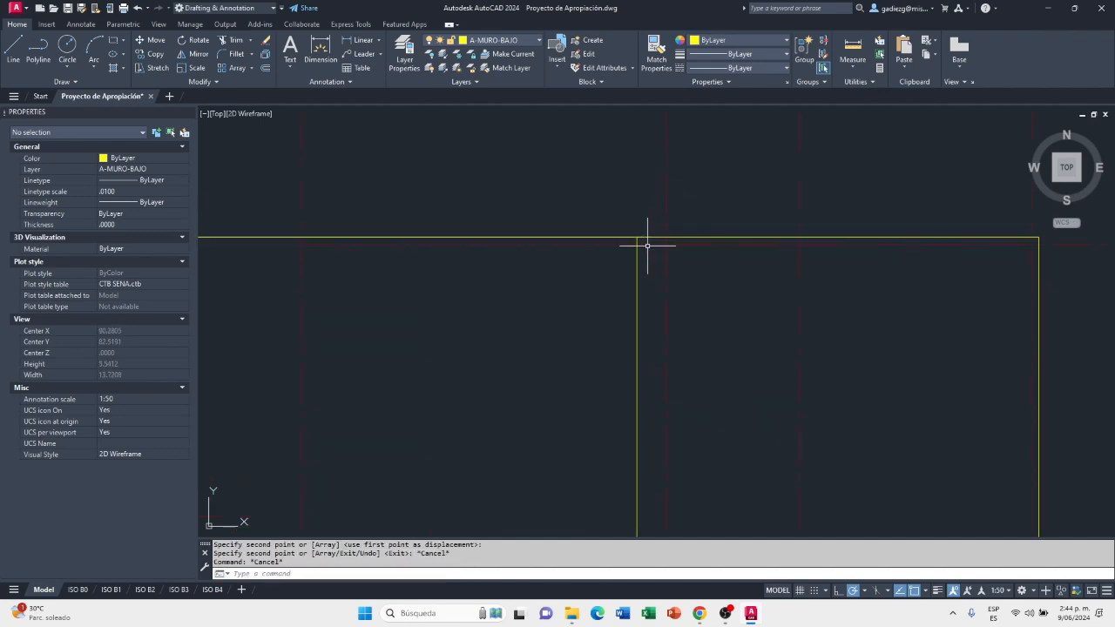
scroll(658, 232, "up", 2)
scroll(574, 244, "down", 3)
middle_click_drag(635, 254, 637, 220)
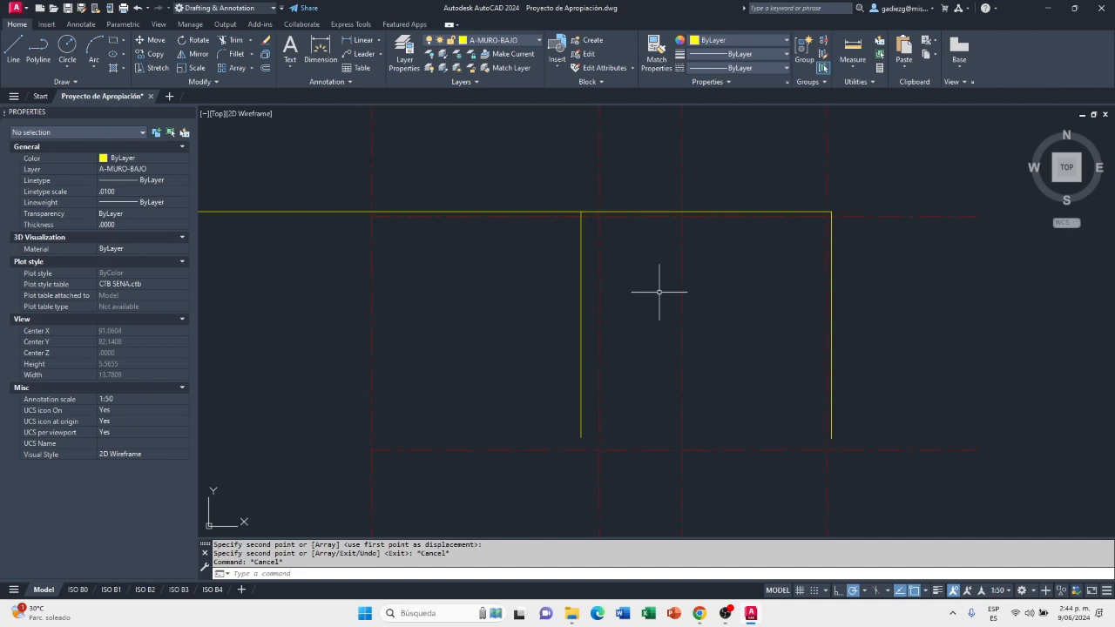
scroll(583, 225, "up", 4)
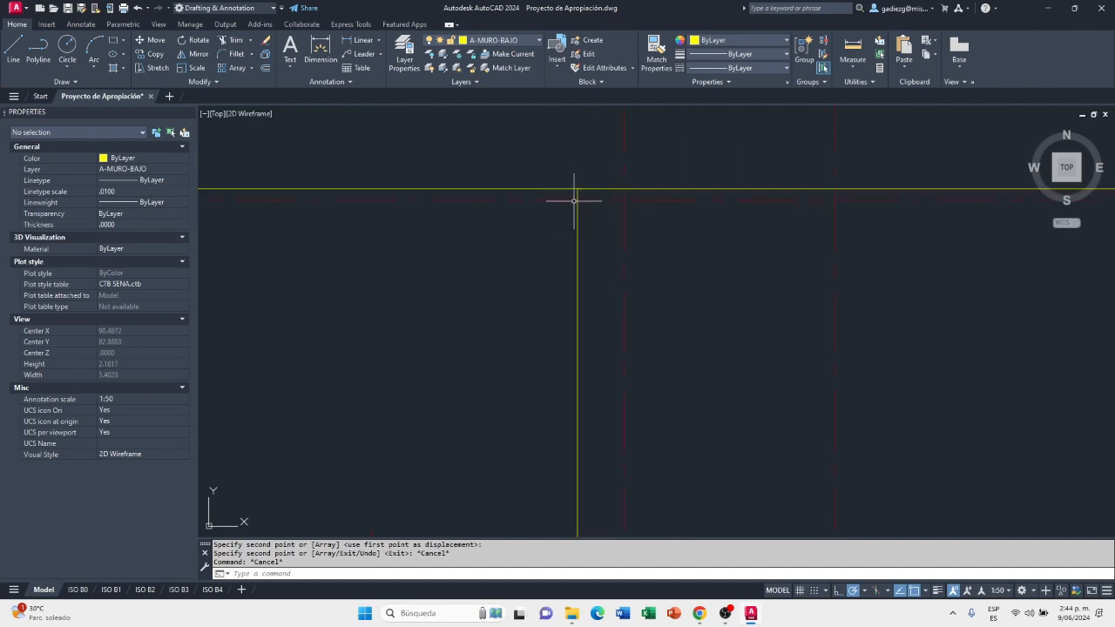
scroll(632, 198, "up", 2)
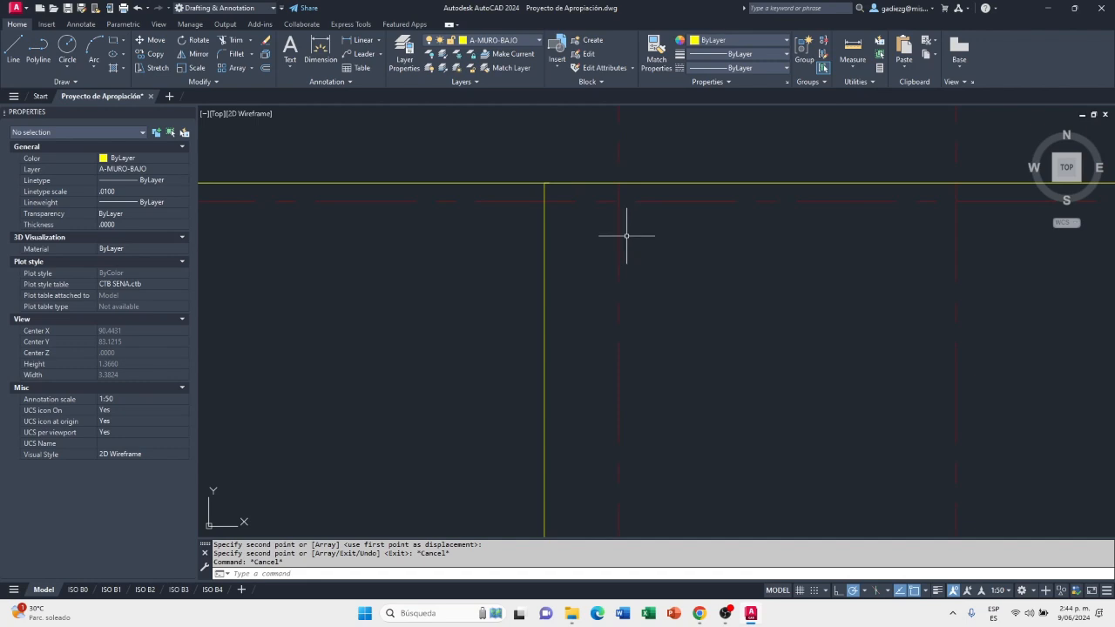
key("Return")
scroll(570, 181, "up", 1)
scroll(619, 186, "down", 2)
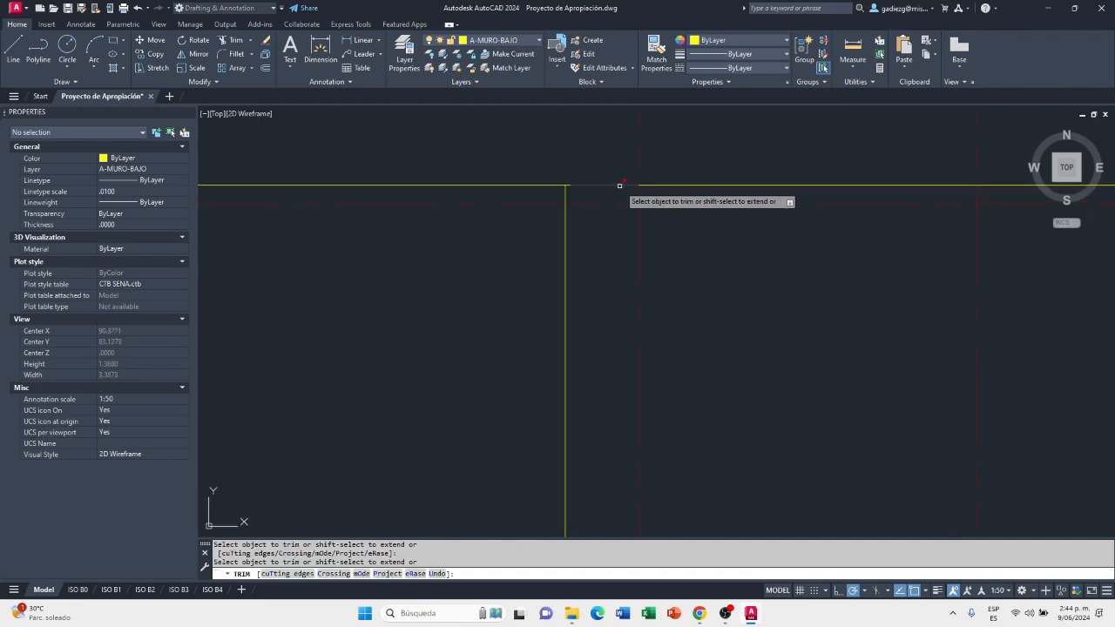
left_click(546, 185)
right_click(628, 261)
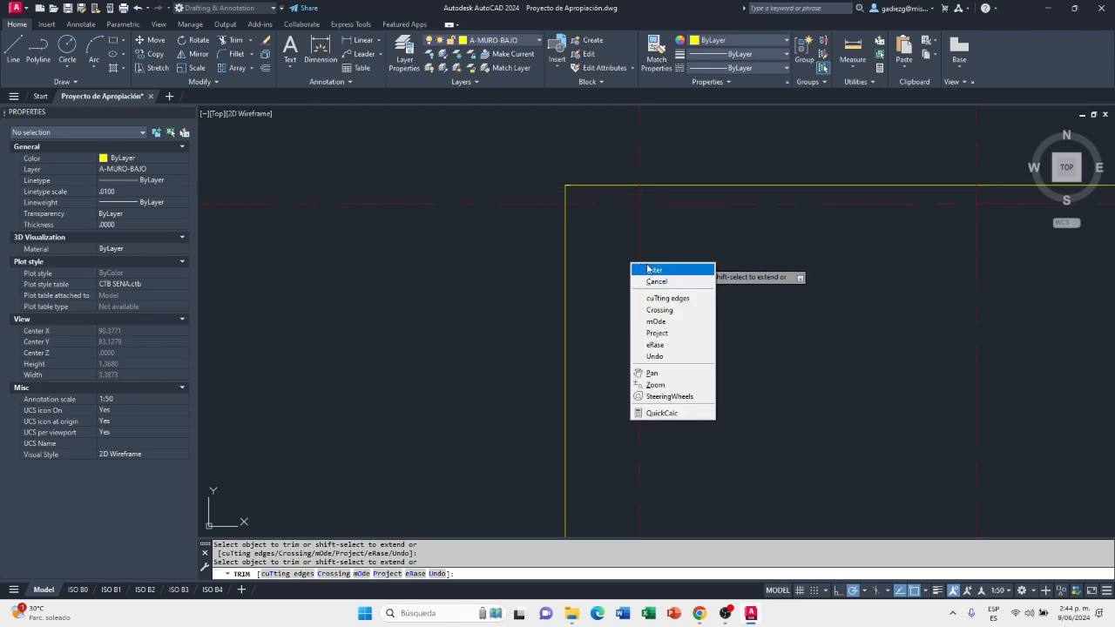
left_click(647, 267)
Explode the copied wall polyline on the left side of the new outline into separate lines
scroll(646, 263, "down", 10)
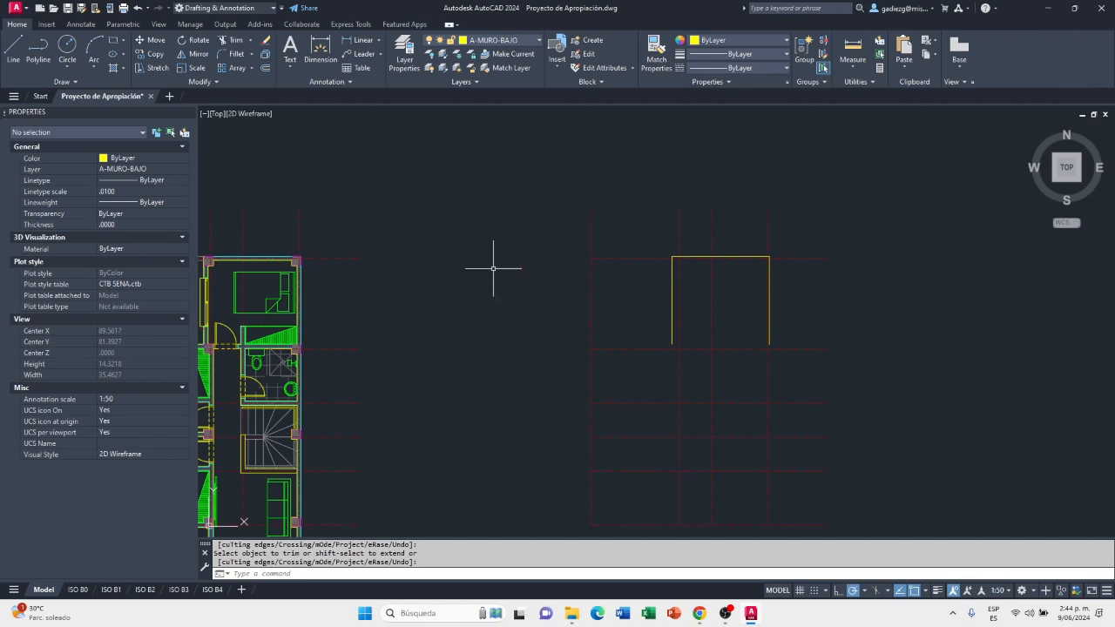
middle_click_drag(493, 268, 681, 230)
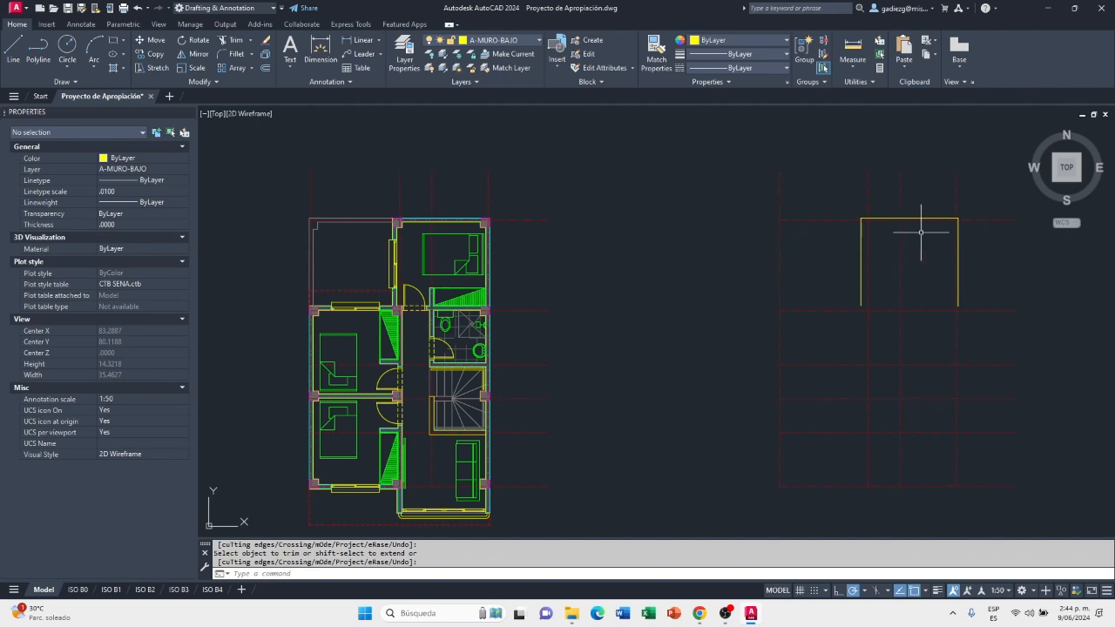
scroll(923, 222, "up", 3)
scroll(647, 215, "up", 5)
left_click(598, 216)
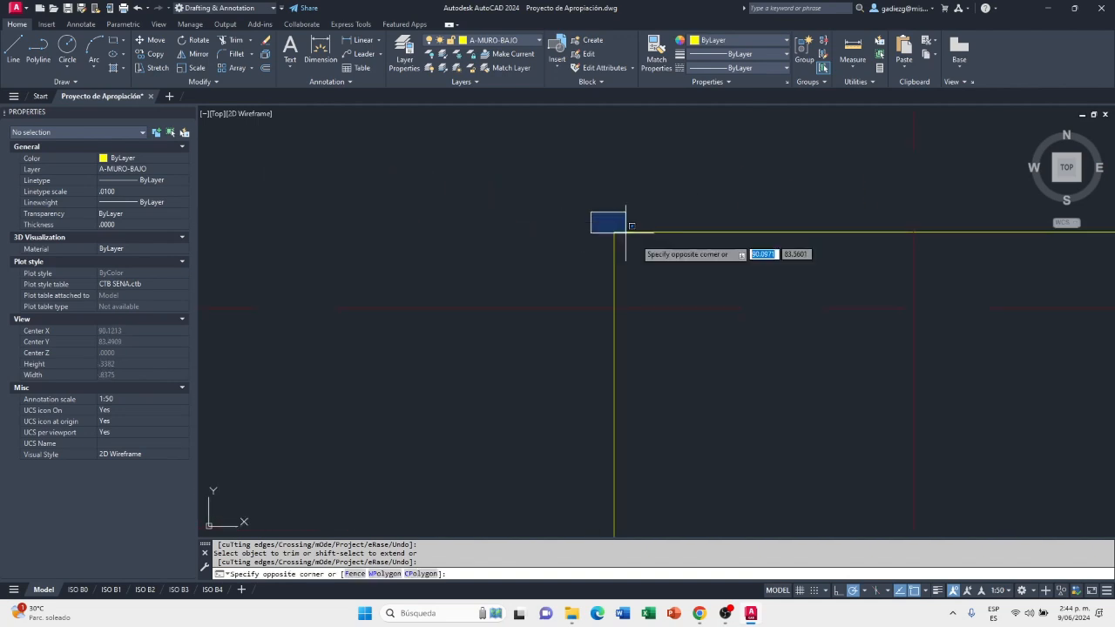
left_click(615, 287)
scroll(629, 234, "down", 2)
scroll(612, 201, "down", 1)
scroll(597, 303, "down", 2)
scroll(601, 301, "up", 6)
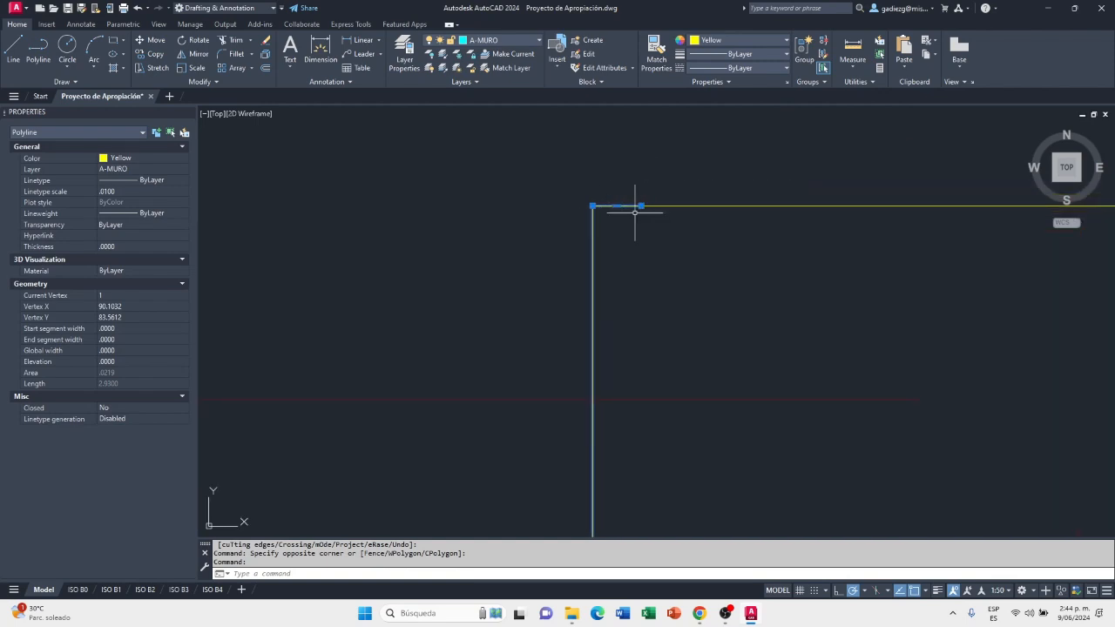
key("Return")
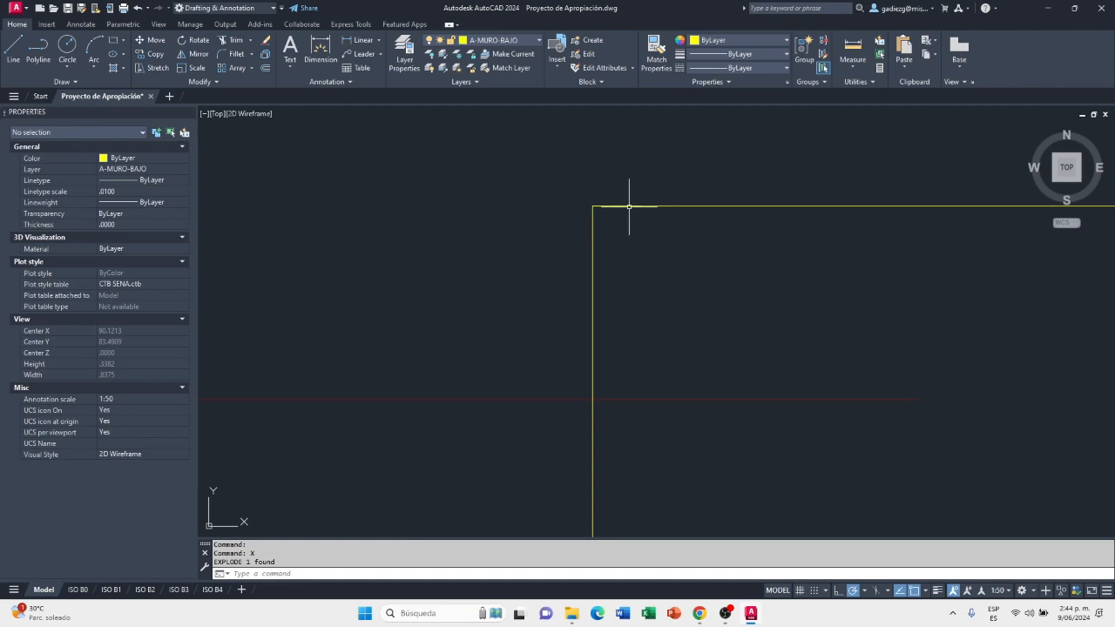
Delete the short leftover horizontal segment overlapping the outline's top line at its upper-left corner
left_click(579, 191)
left_click(701, 256)
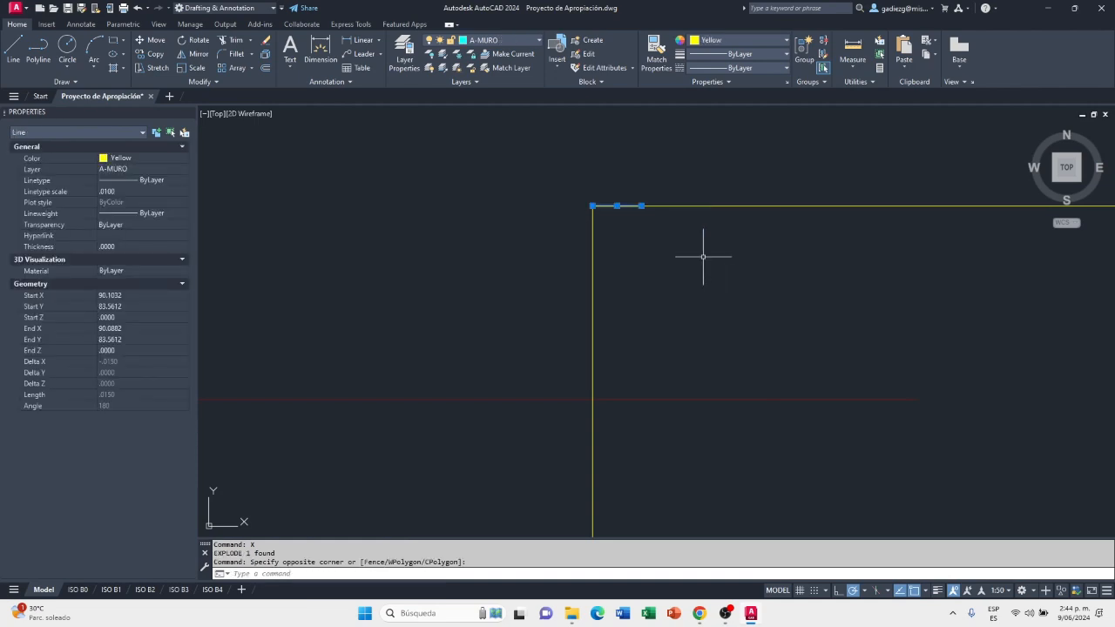
key("Delete")
Inspect the left vertical wall line and its corner with the outline's top line
scroll(624, 222, "down", 3)
left_click(615, 232)
scroll(607, 184, "down", 3)
scroll(609, 258, "down", 2)
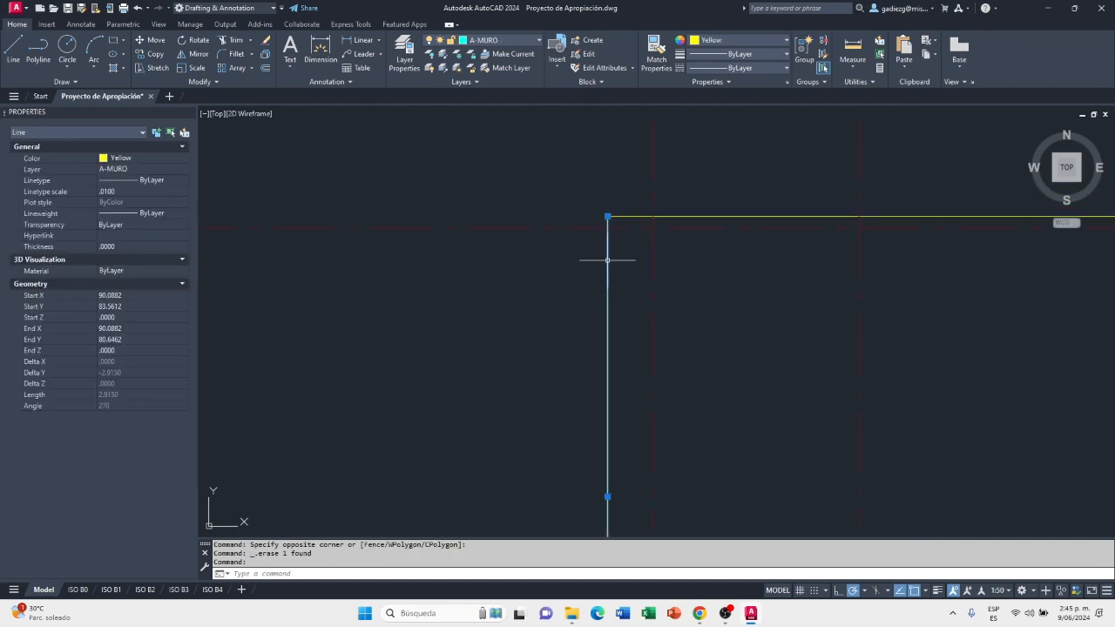
key("Escape")
middle_click_drag(618, 244, 585, 186)
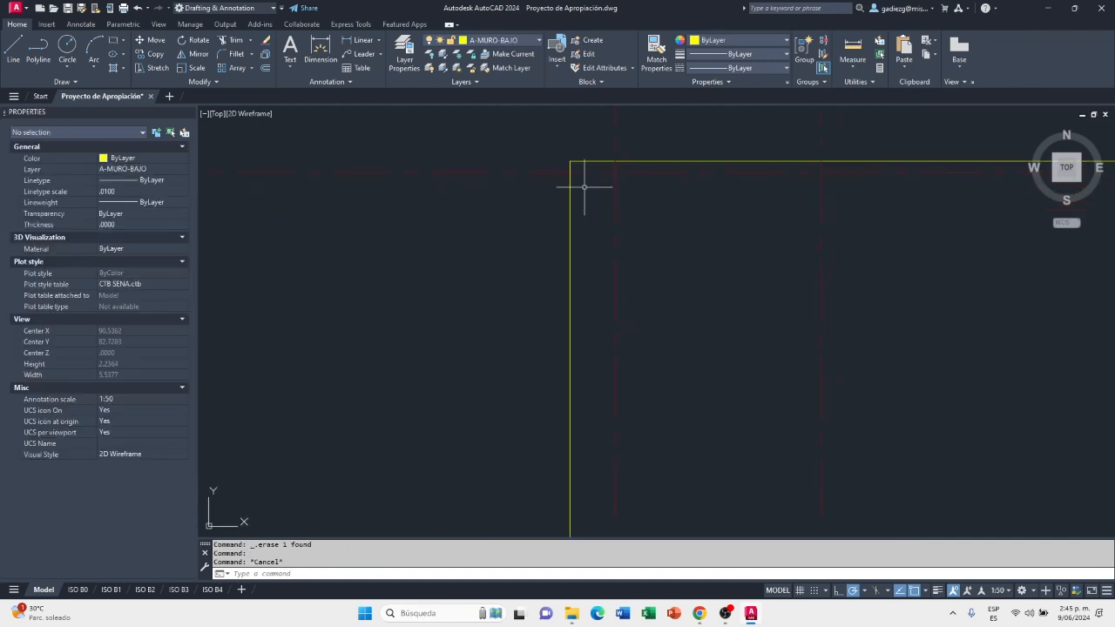
scroll(585, 150, "up", 3)
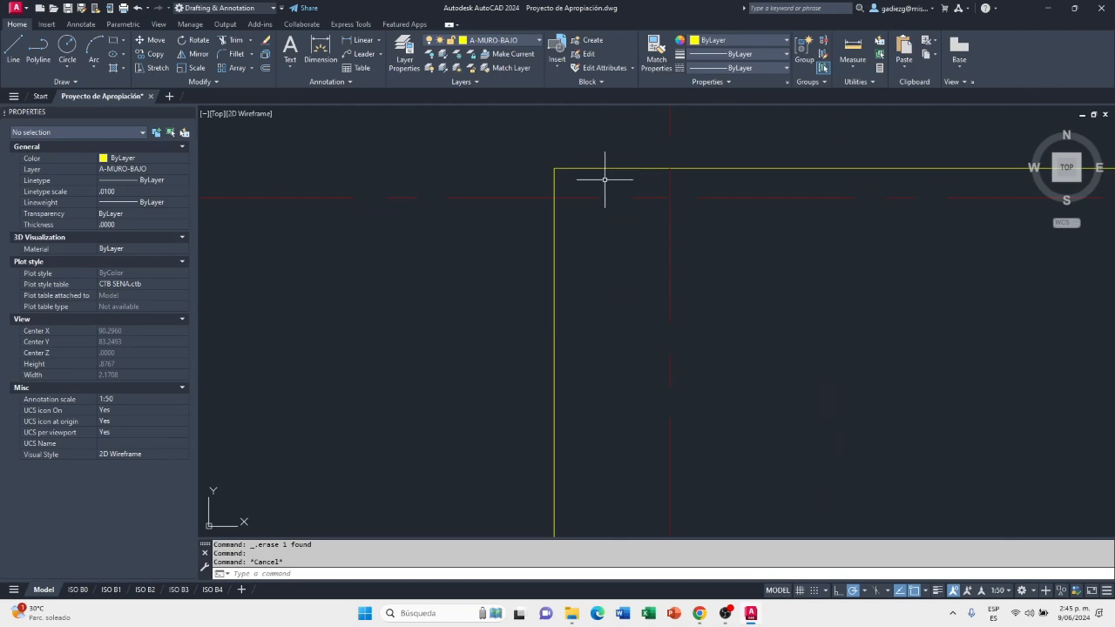
scroll(562, 161, "up", 2)
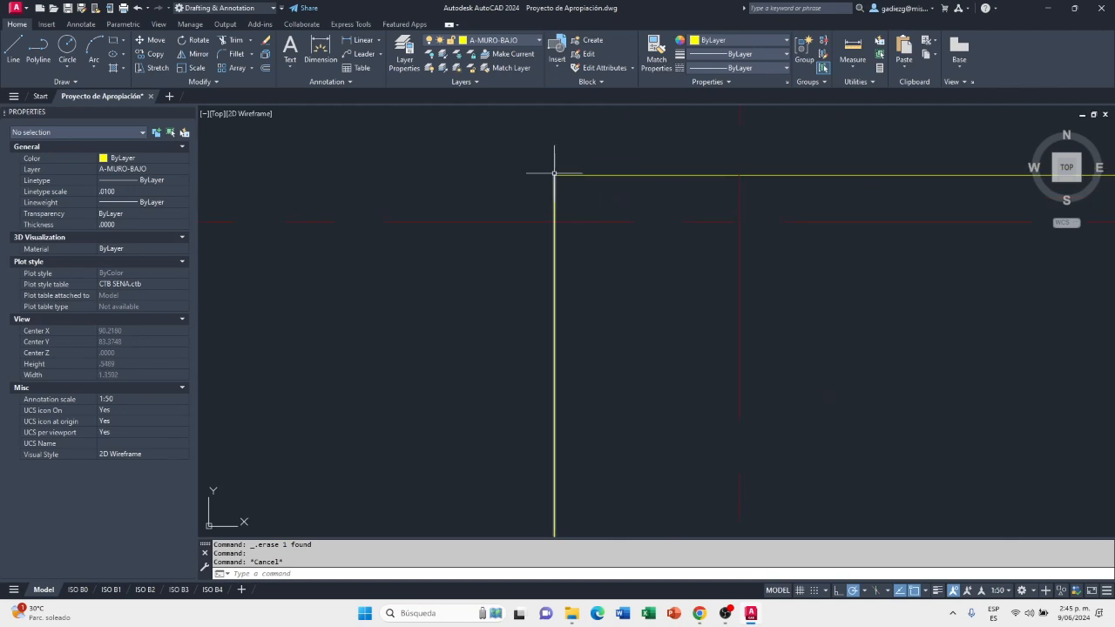
Examine the A-MURO-BAJO outline on the empty grid and compare its position with the upper-floor plan
scroll(636, 176, "down", 3)
scroll(640, 257, "down", 5)
middle_click_drag(677, 287, 764, 273)
scroll(776, 276, "down", 3)
scroll(464, 274, "up", 3)
scroll(511, 259, "down", 5)
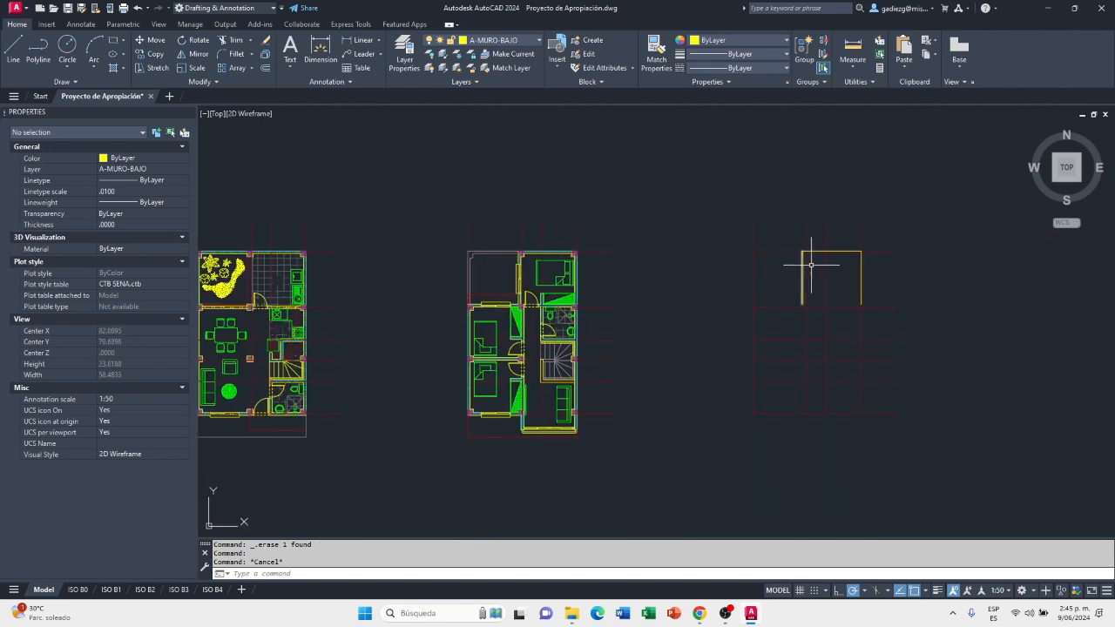
scroll(805, 267, "up", 5)
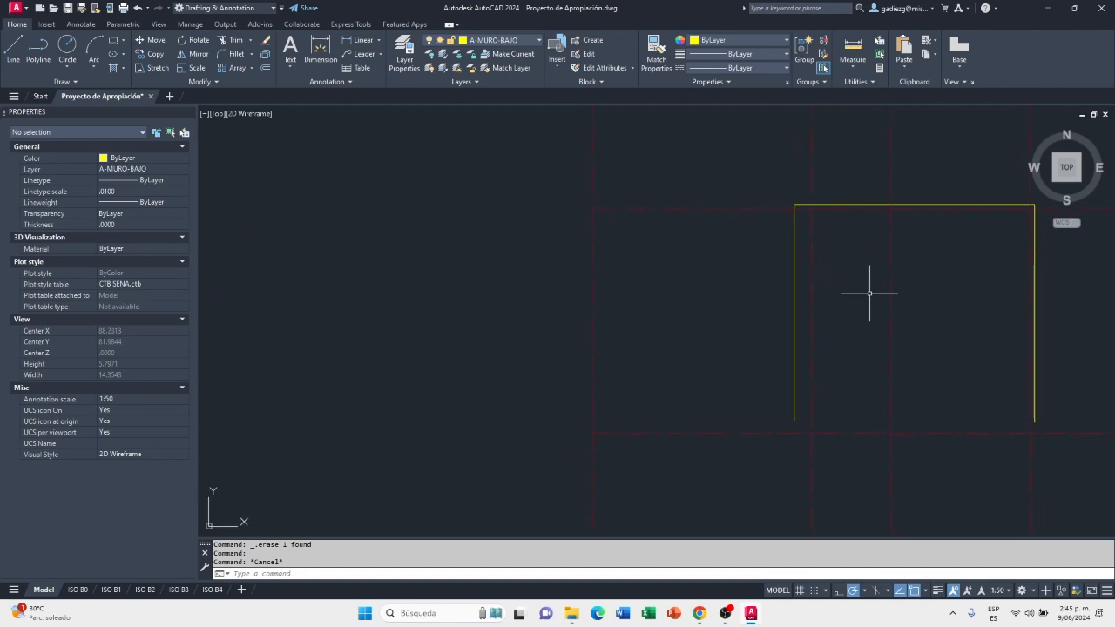
mouse_move(828, 342)
middle_mouse_down()
mouse_move(807, 361)
mouse_move(849, 362)
mouse_move(700, 295)
middle_mouse_up()
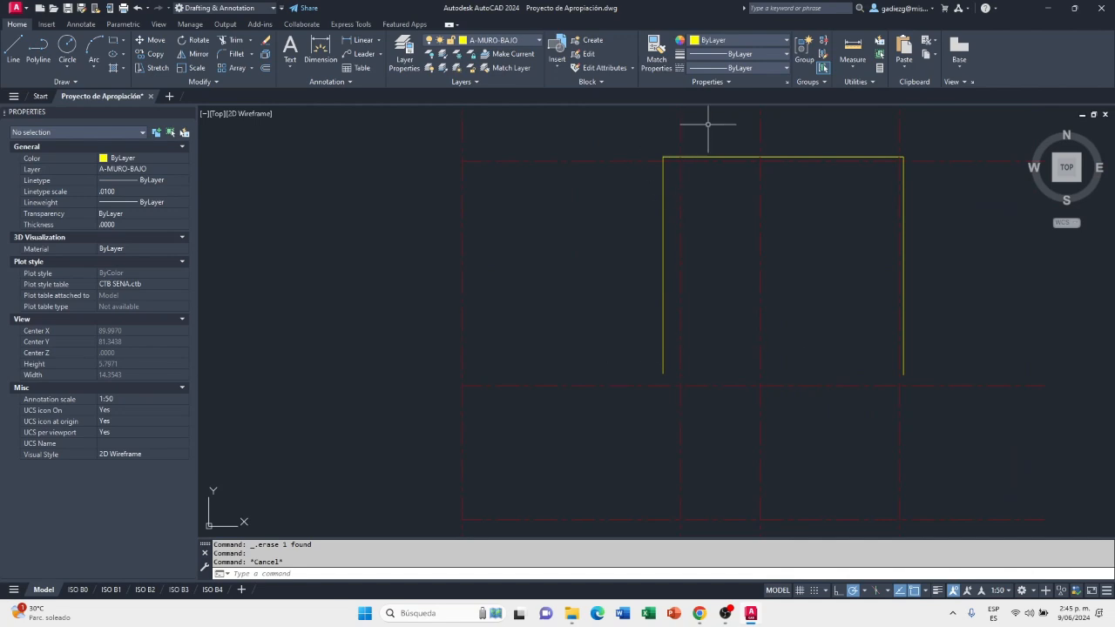
Copy the dashed A-PROY polyline beside the upper-floor plan's open area onto the empty grid, using the leftmost axis's upper endpoint as reference
scroll(608, 282, "down", 2)
middle_click_drag(417, 322, 718, 307)
middle_click_drag(302, 297, 594, 279)
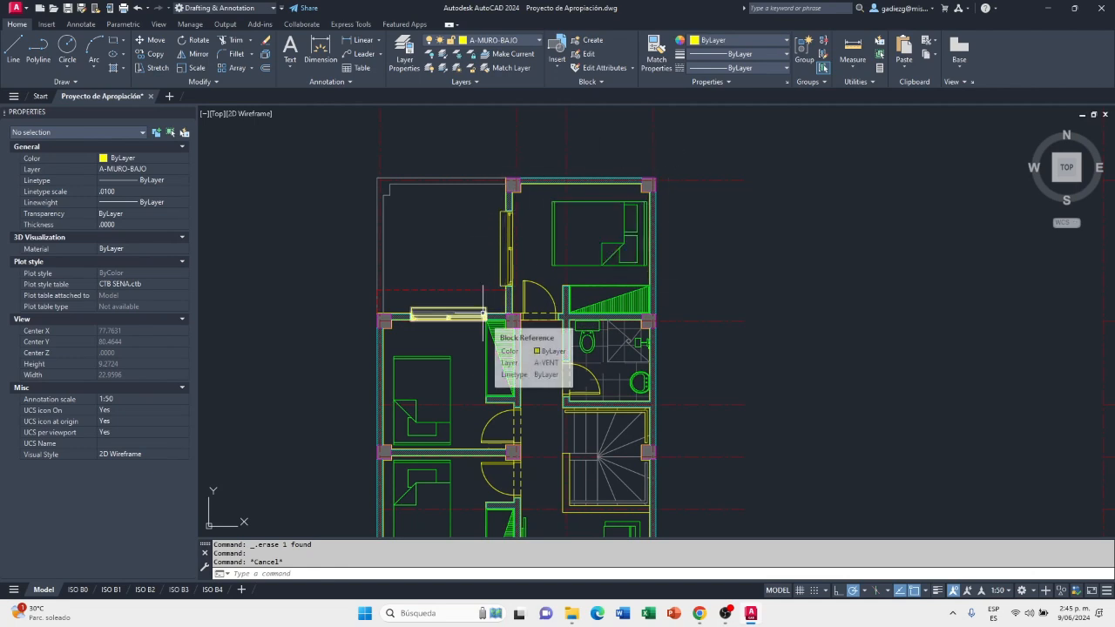
scroll(467, 296, "up", 2)
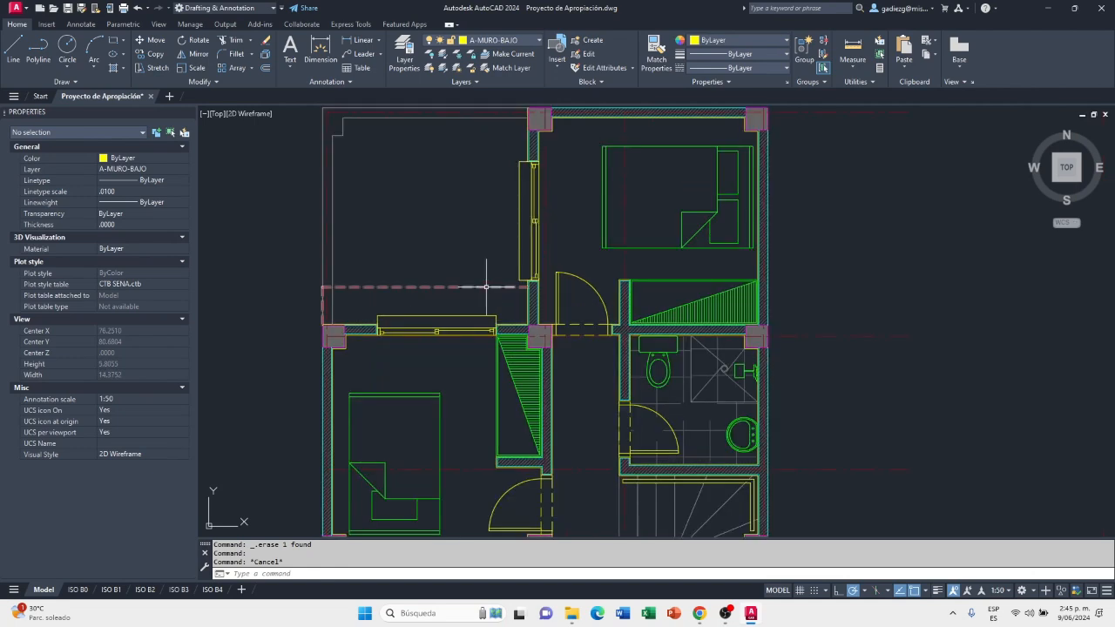
left_click(483, 287)
scroll(486, 290, "up", 2)
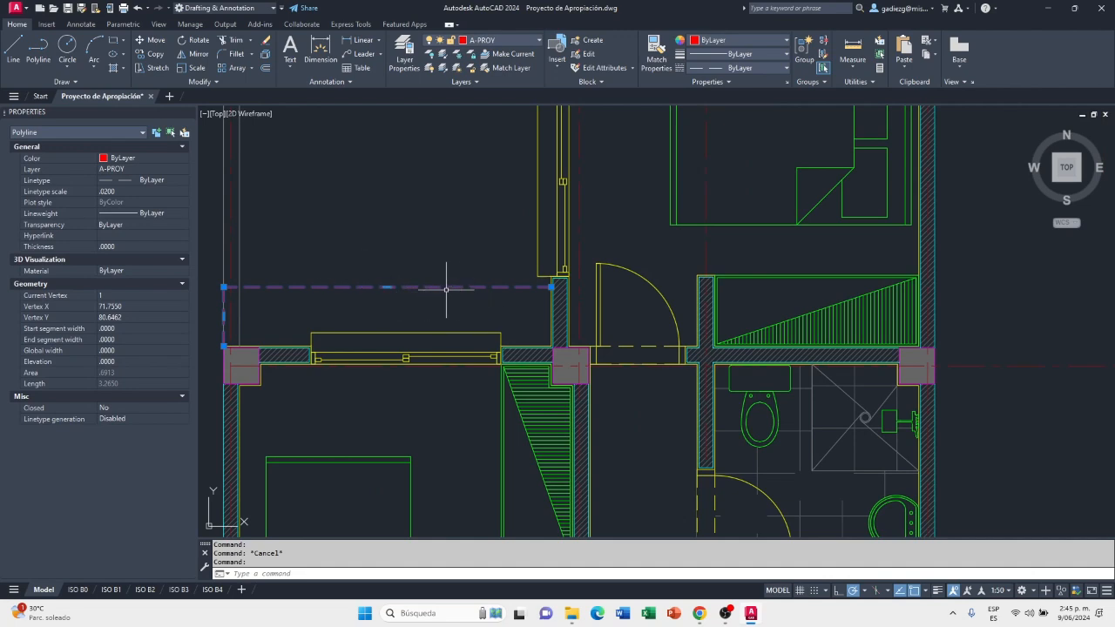
scroll(499, 292, "down", 2)
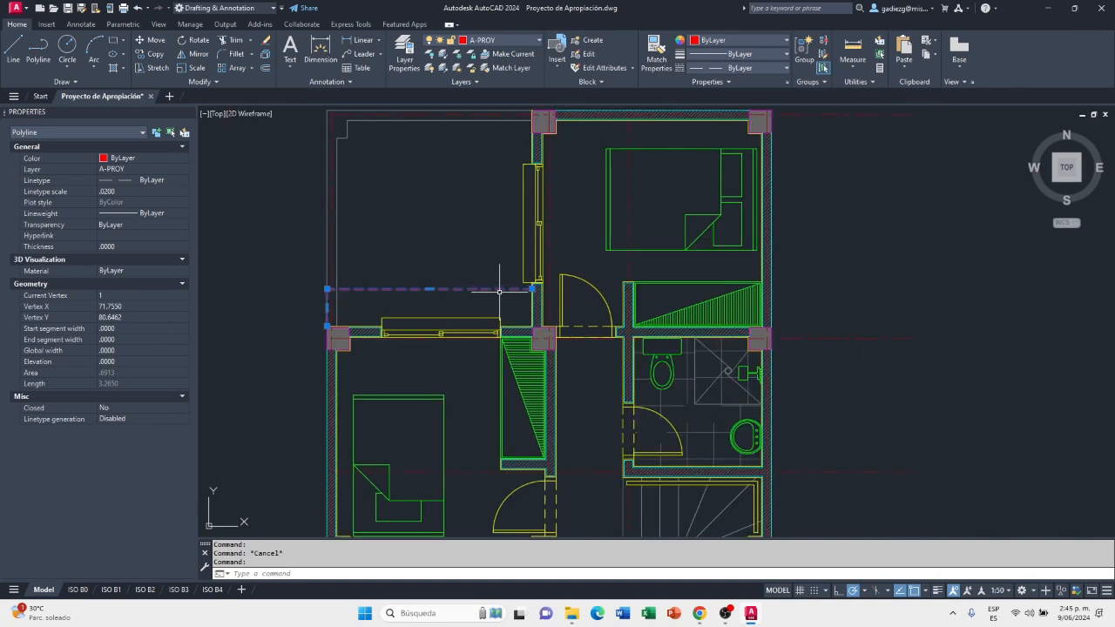
scroll(478, 301, "down", 2)
scroll(494, 300, "up", 2)
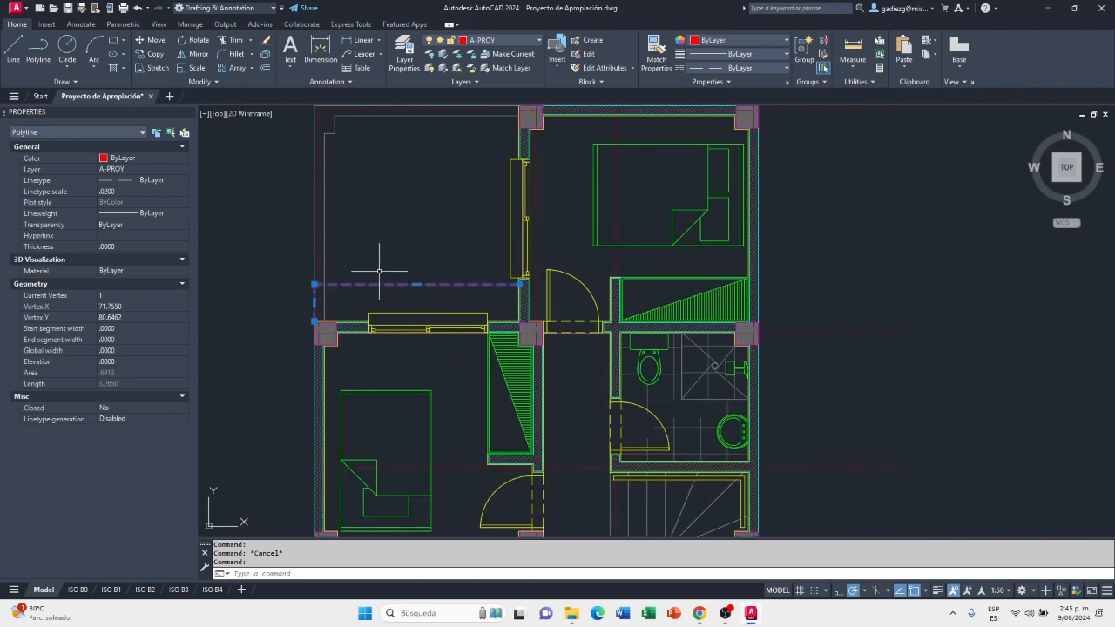
key("Escape")
left_click(152, 57)
scroll(424, 241, "down", 3)
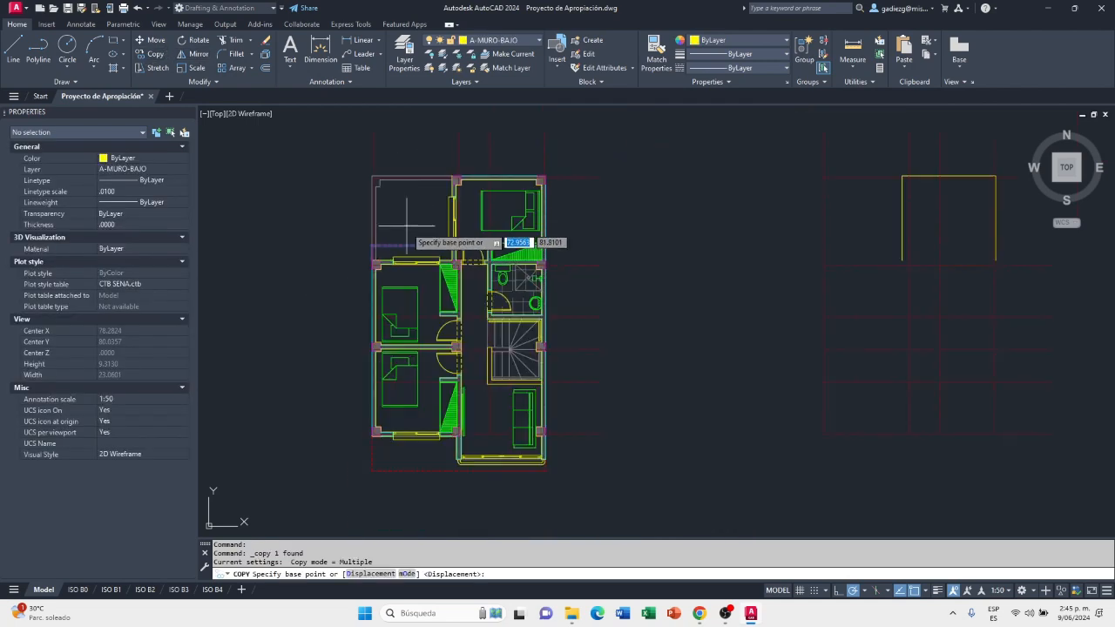
left_click(374, 132)
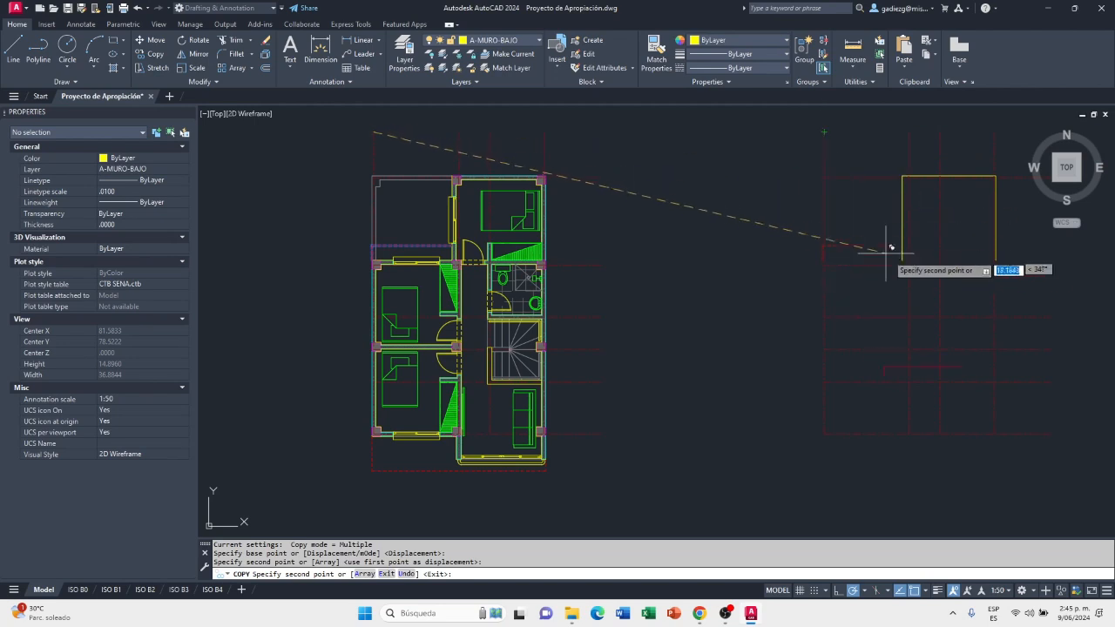
key("Escape")
Explode the copied A-PROY polyline beside the outline's left vertical wall line into separate lines
scroll(874, 268, "up", 3)
scroll(874, 268, "up", 4)
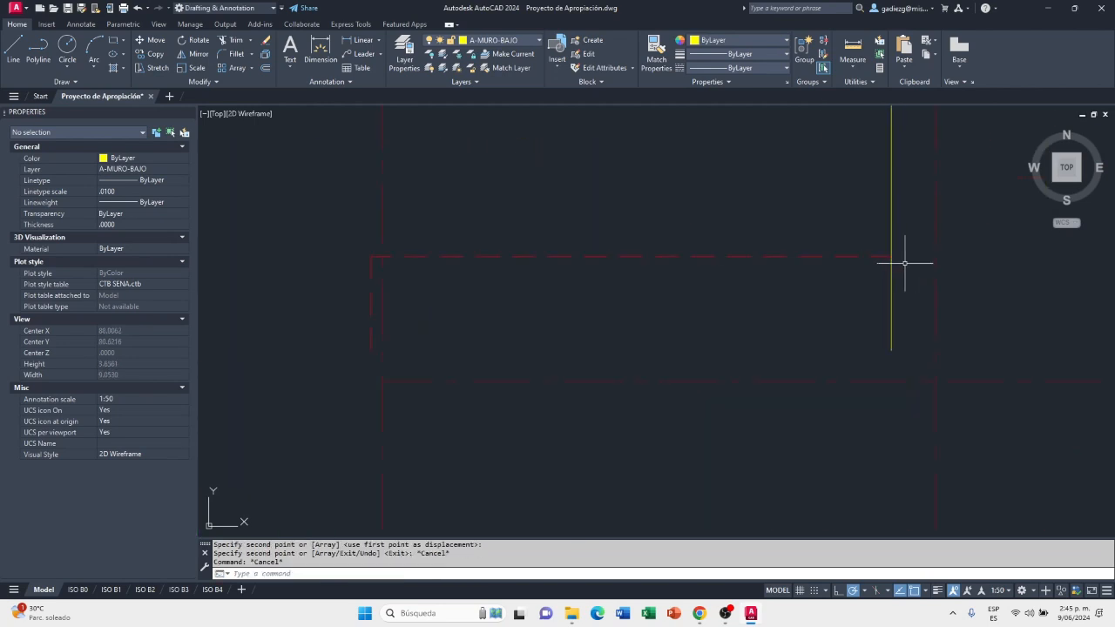
scroll(881, 264, "up", 2)
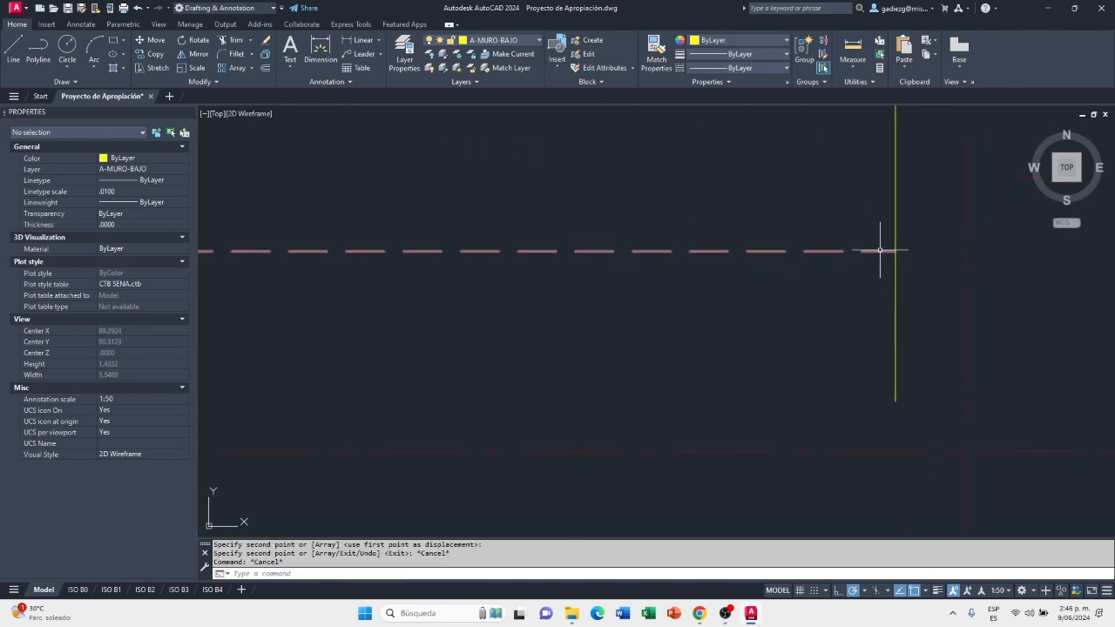
left_click(879, 250)
scroll(942, 271, "down", 4)
scroll(791, 287, "down", 2)
mouse_move(747, 285)
middle_mouse_down()
mouse_move(652, 279)
mouse_move(561, 328)
mouse_move(567, 338)
middle_mouse_up()
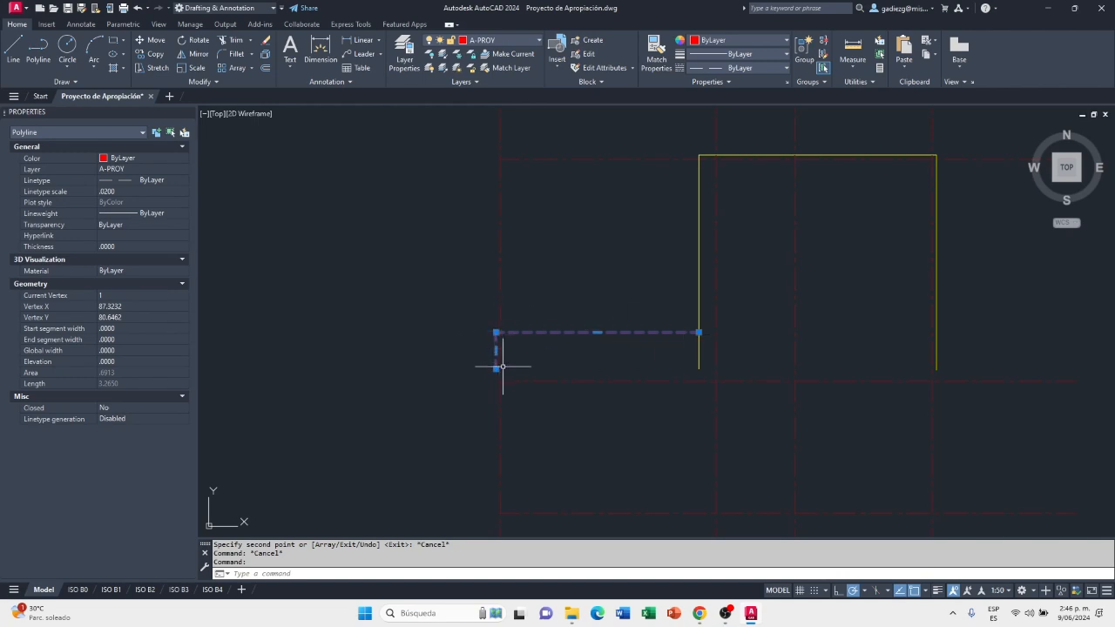
middle_click_drag(625, 355, 614, 357)
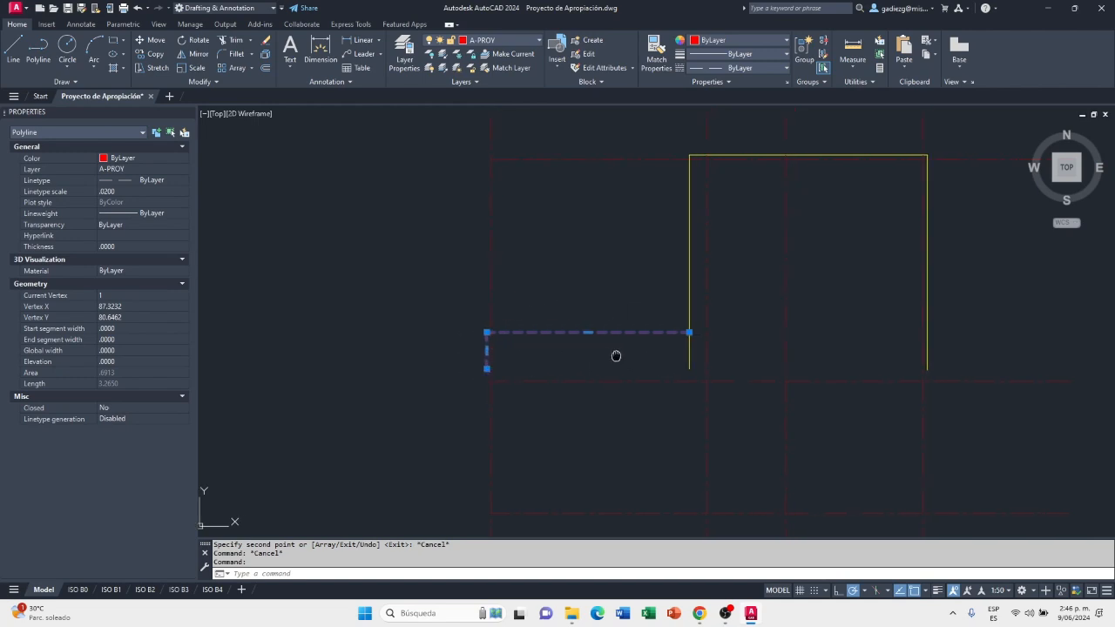
scroll(478, 354, "up", 2)
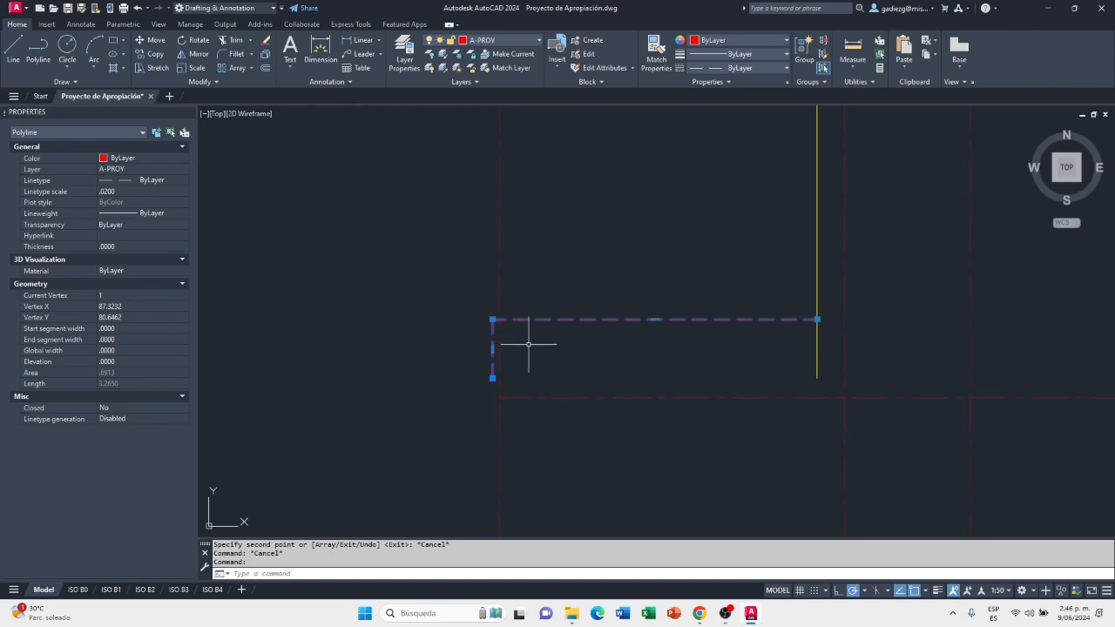
key("Return")
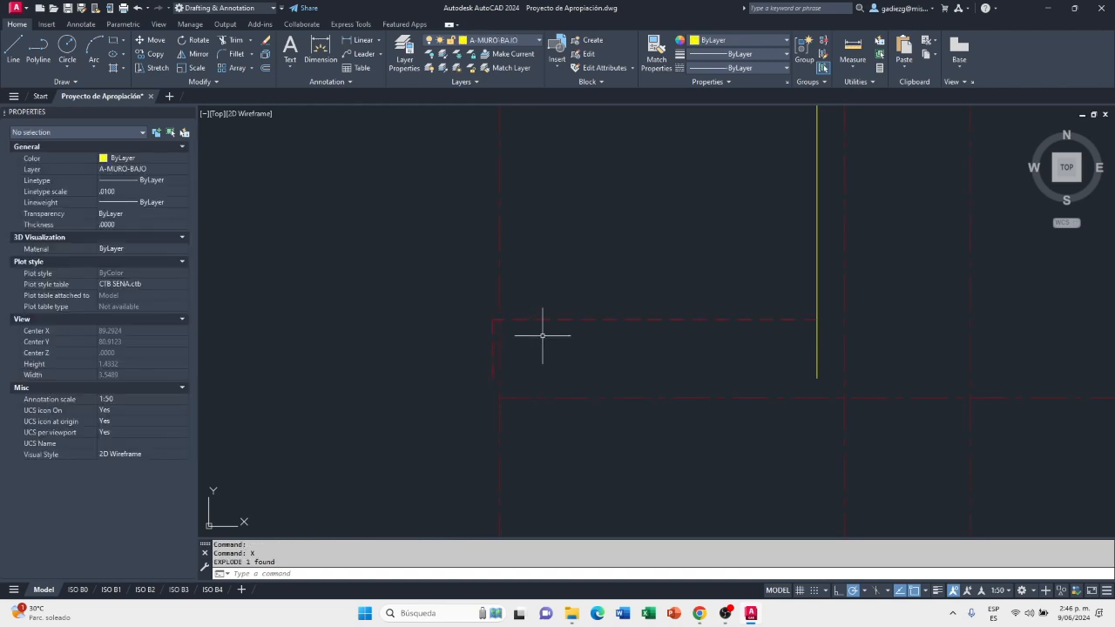
Assign the long horizontal line of the exploded projection to the A-VIGA layer
left_click(568, 320)
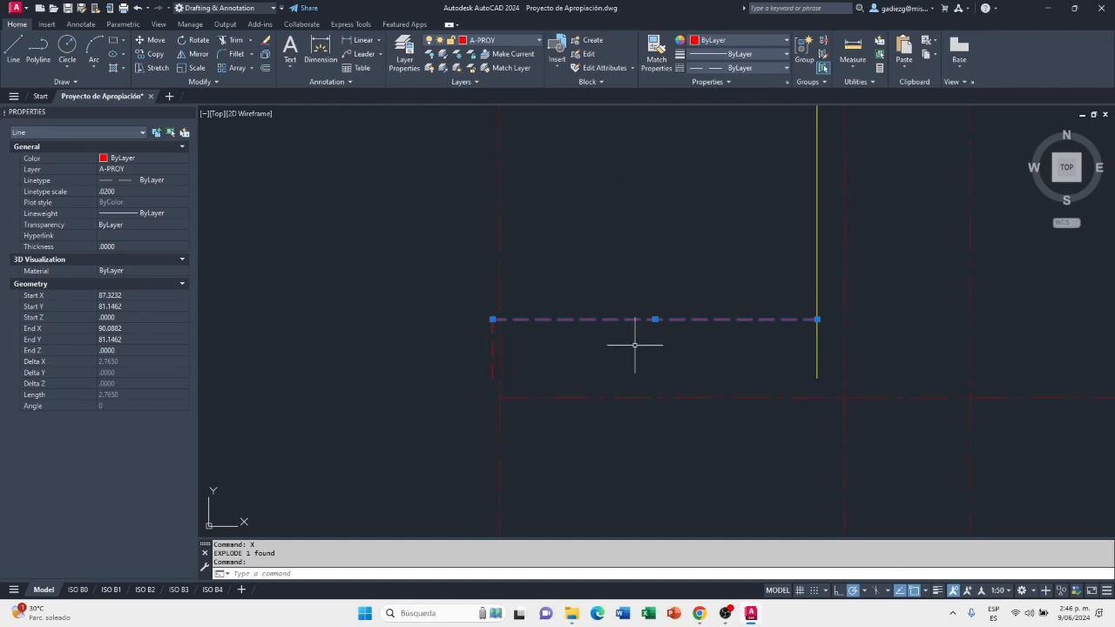
scroll(699, 313, "up", 2)
middle_click_drag(644, 293, 644, 366)
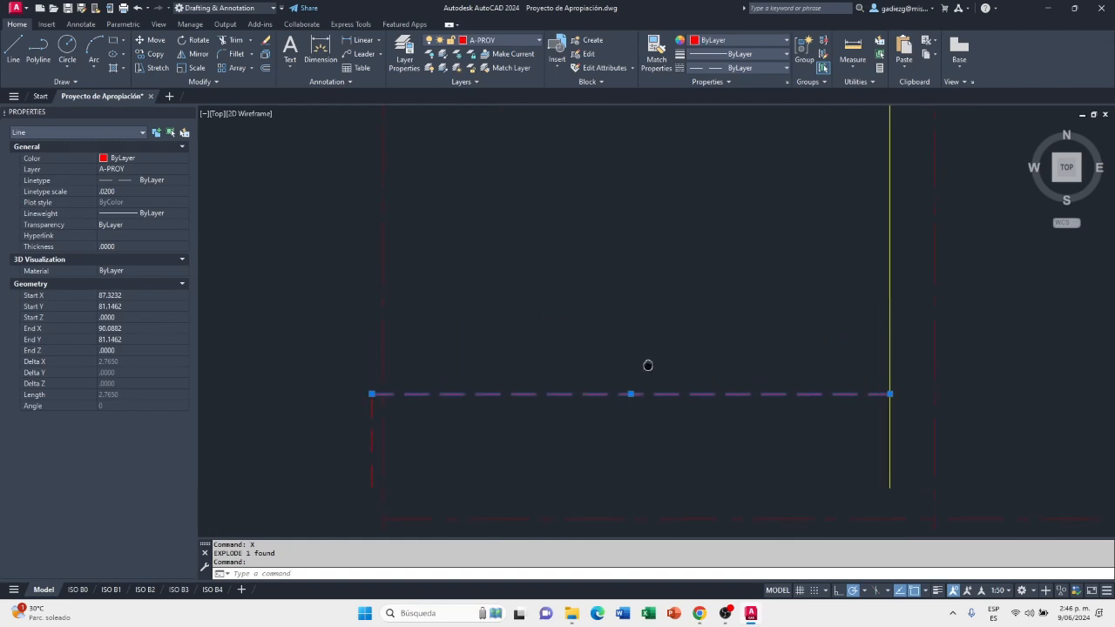
left_click(521, 39)
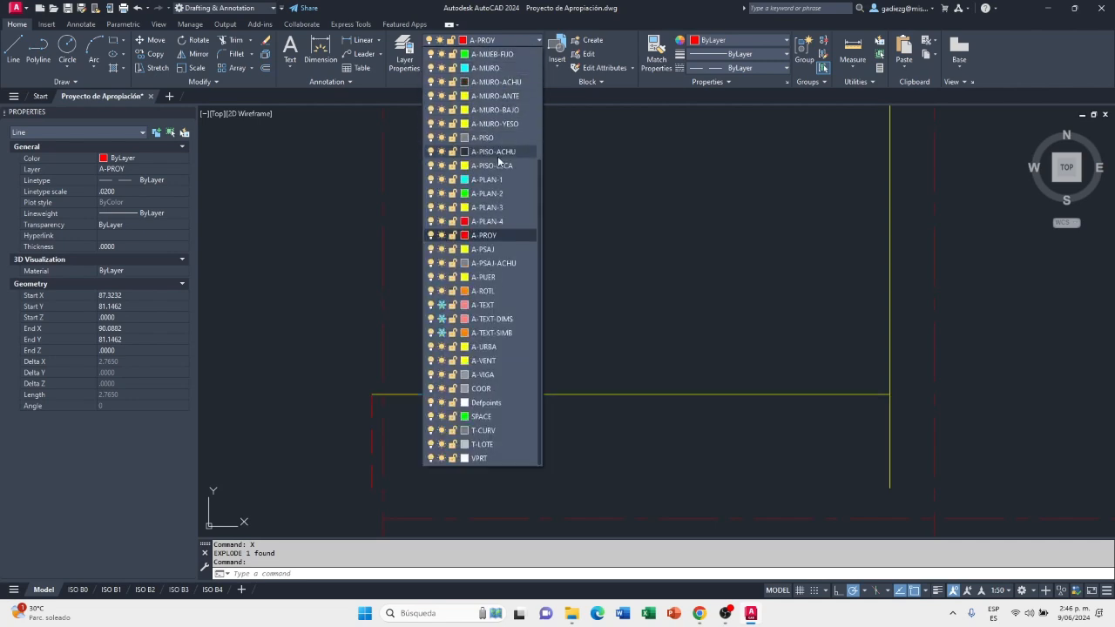
left_click(484, 374)
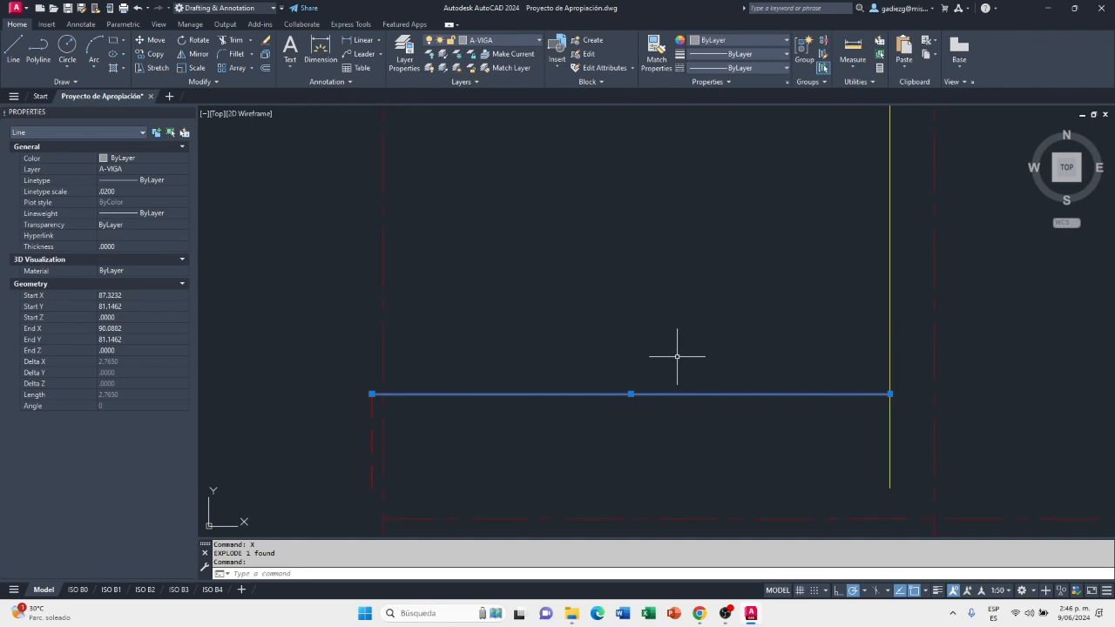
key("Escape")
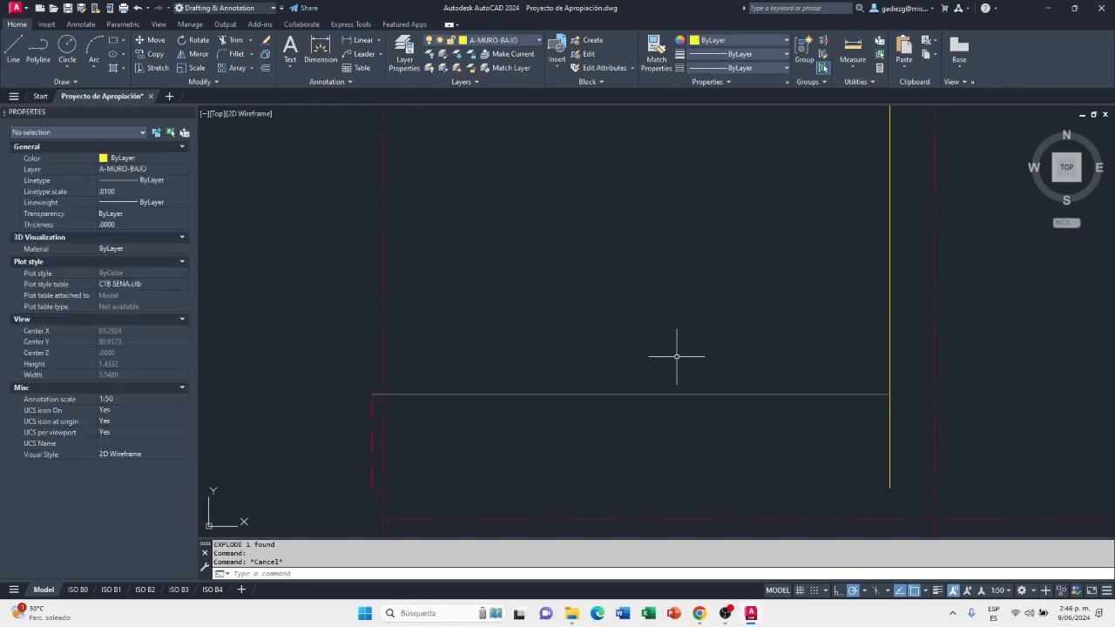
Assign the short vertical line at the left end of the A-VIGA line to the A-MURO-BAJO layer
left_click(372, 407)
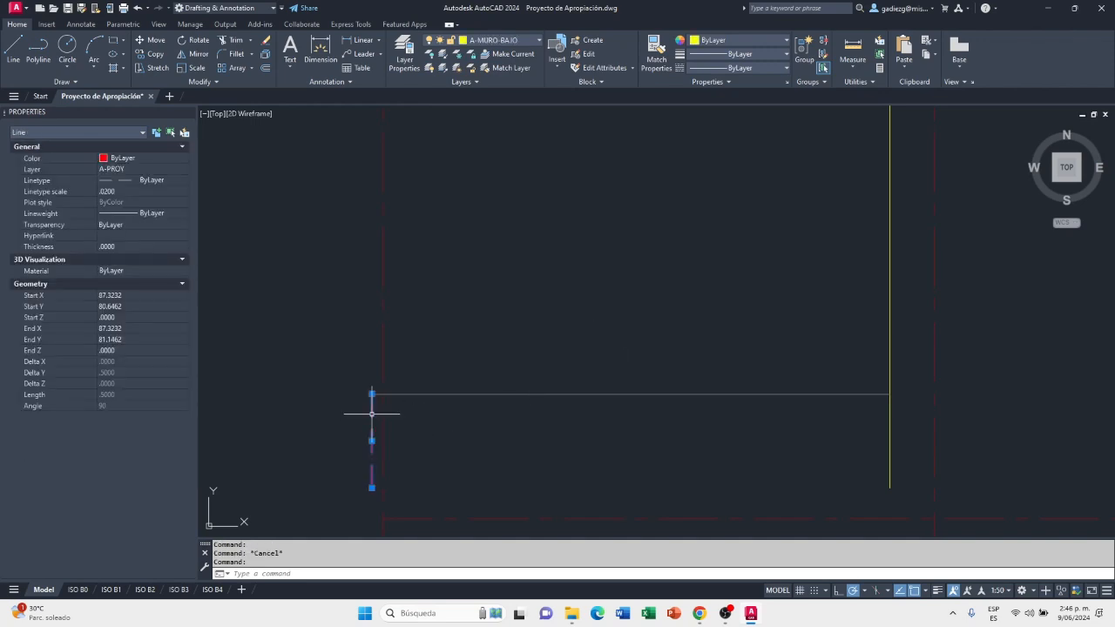
left_click(524, 40)
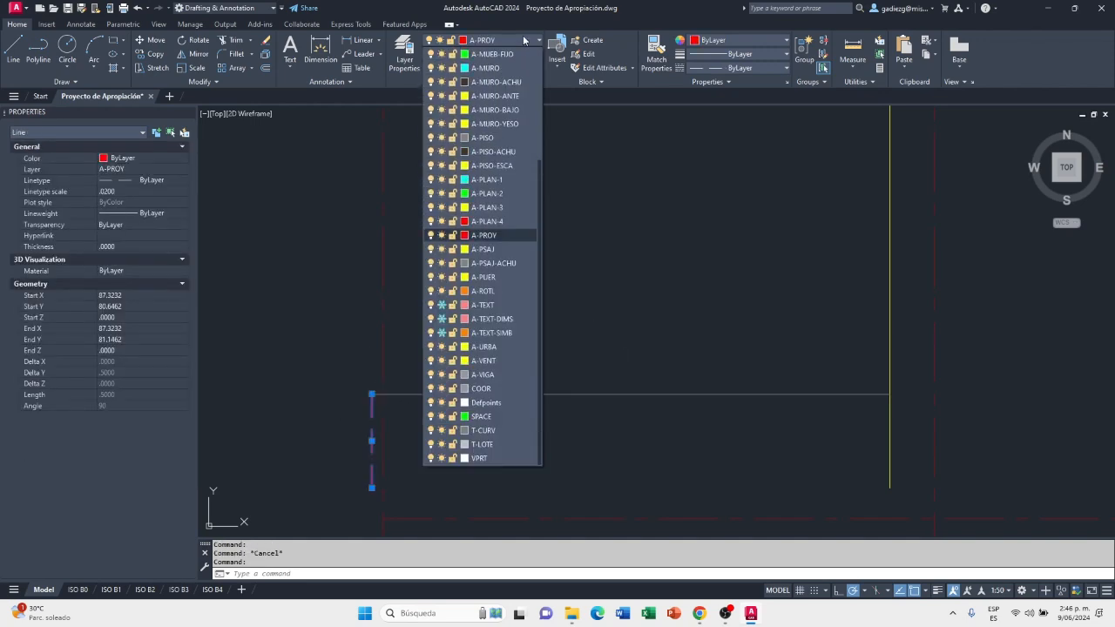
left_click(494, 110)
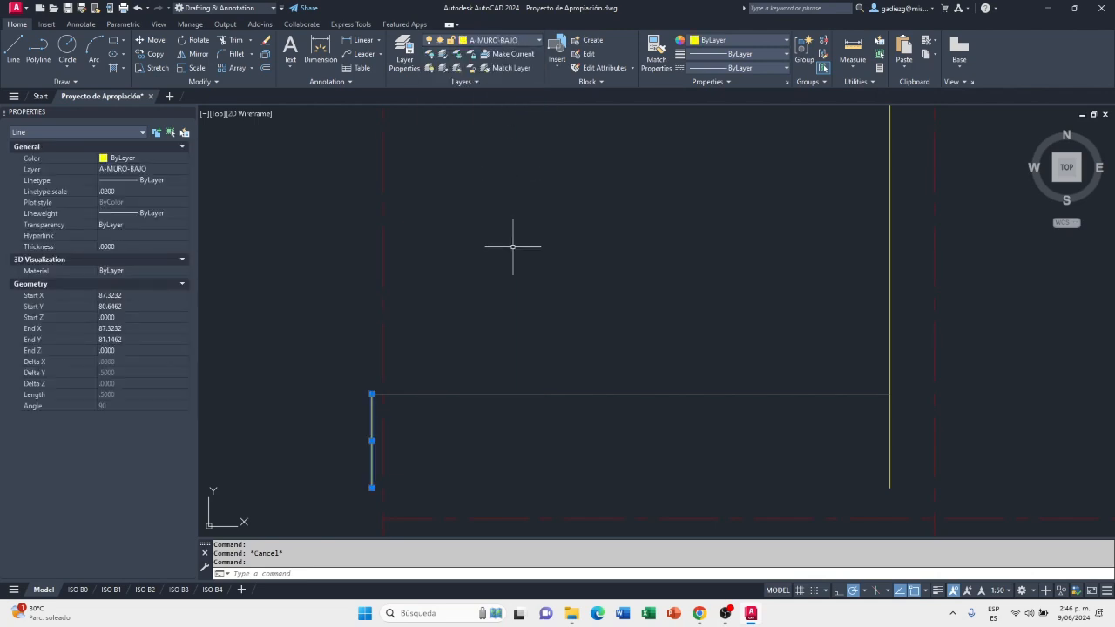
key("Escape")
Inspect where the horizontal A-VIGA line meets the outline's left vertical wall line
scroll(470, 334, "down", 4)
middle_click_drag(587, 381, 542, 368)
scroll(580, 347, "up", 2)
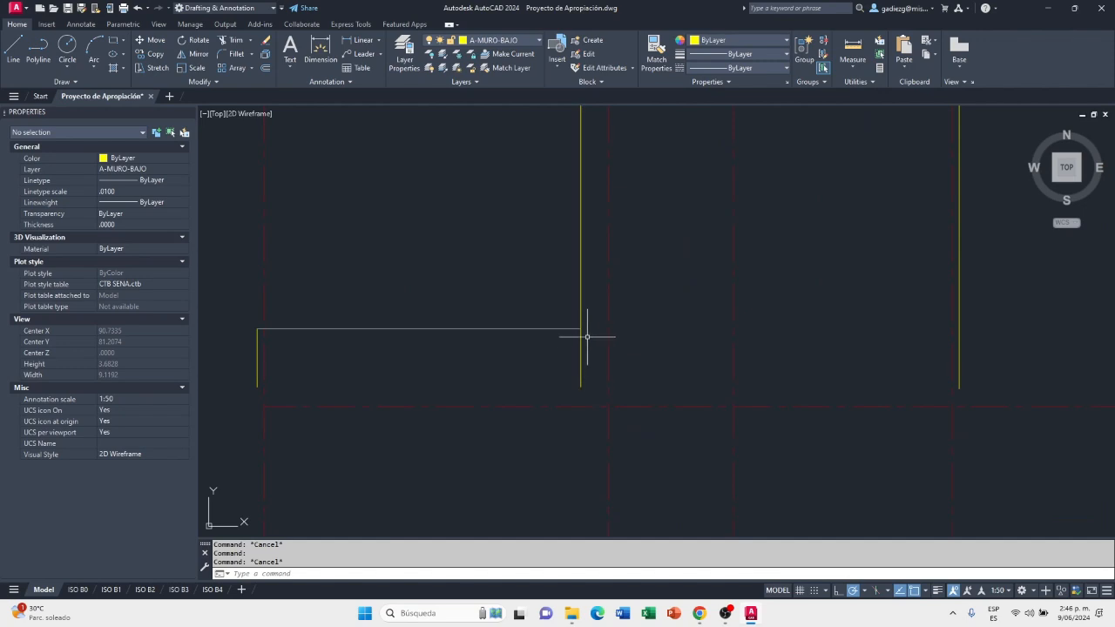
scroll(576, 375, "down", 2)
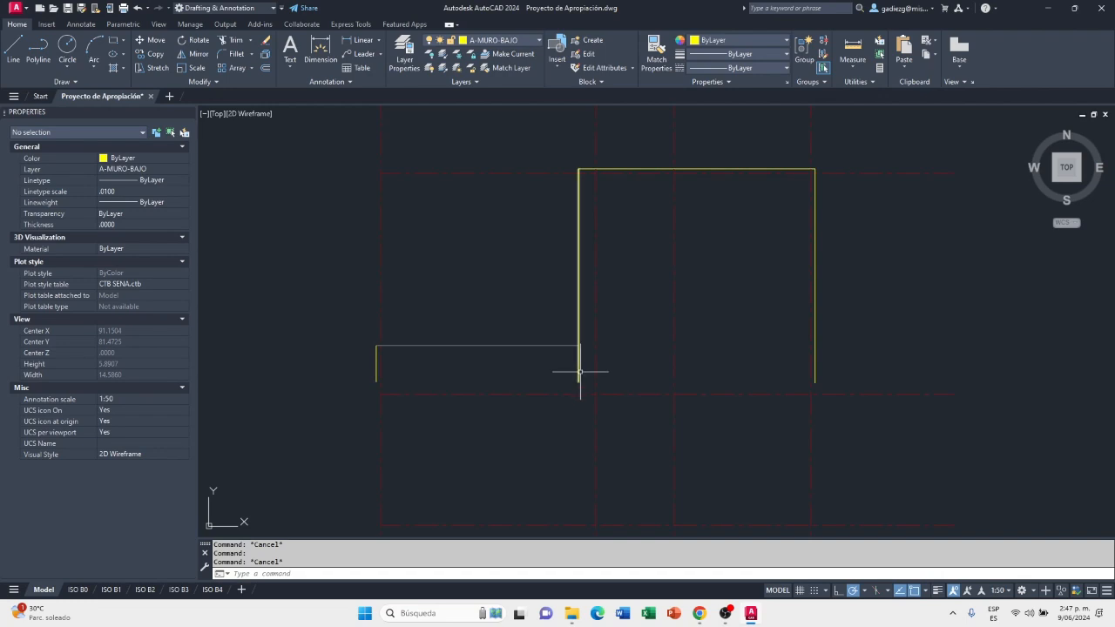
middle_click_drag(576, 366, 598, 367)
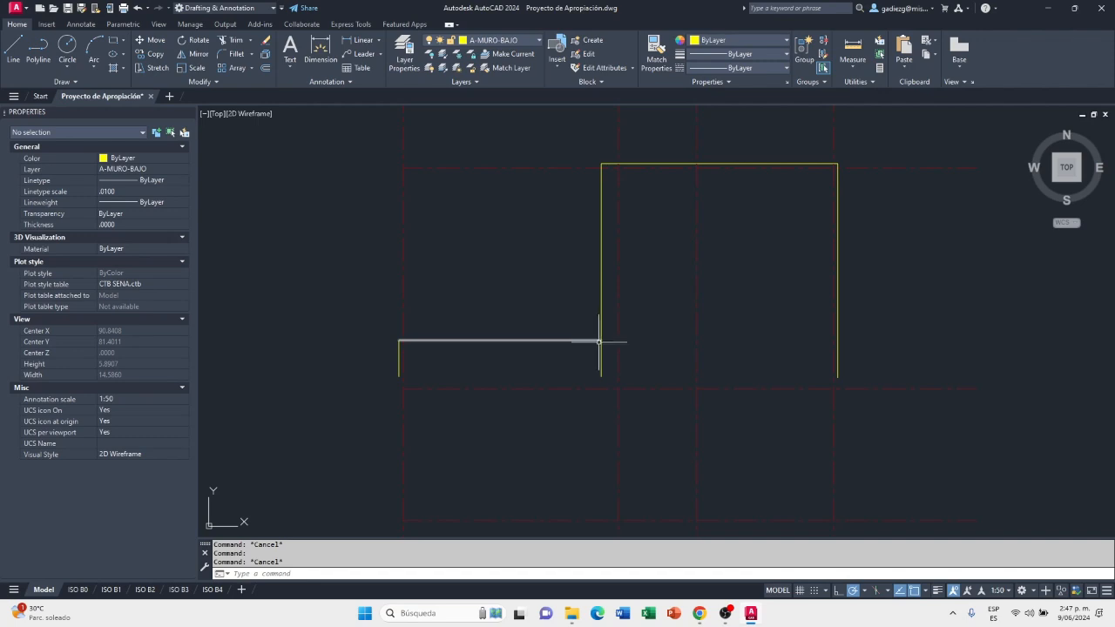
scroll(599, 340, "up", 4)
scroll(599, 337, "down", 5)
left_click(583, 336)
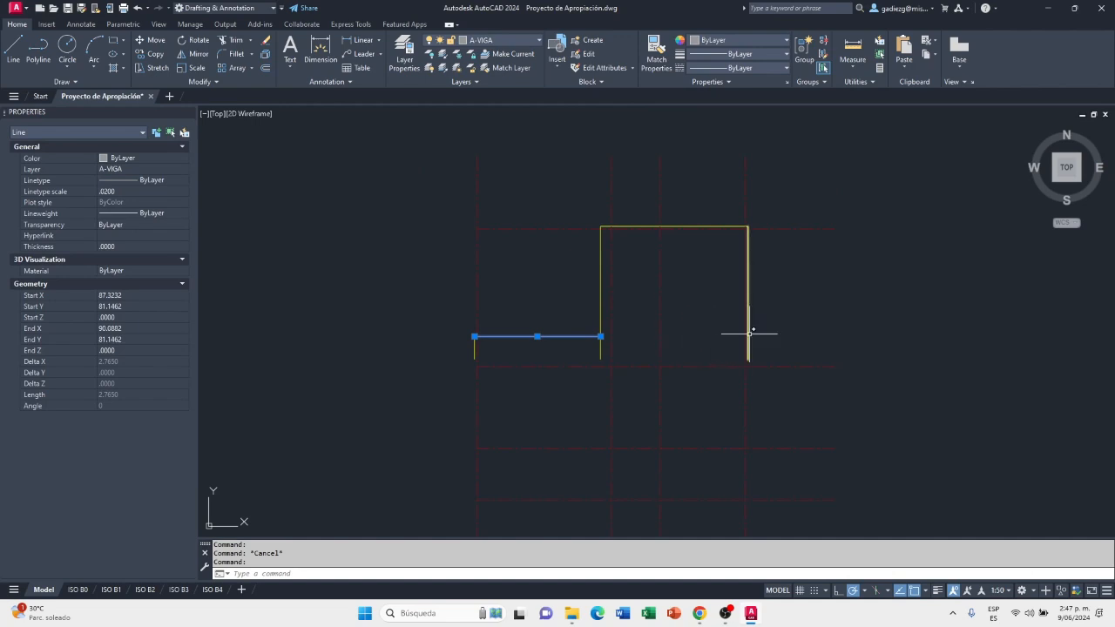
scroll(599, 335, "up", 3)
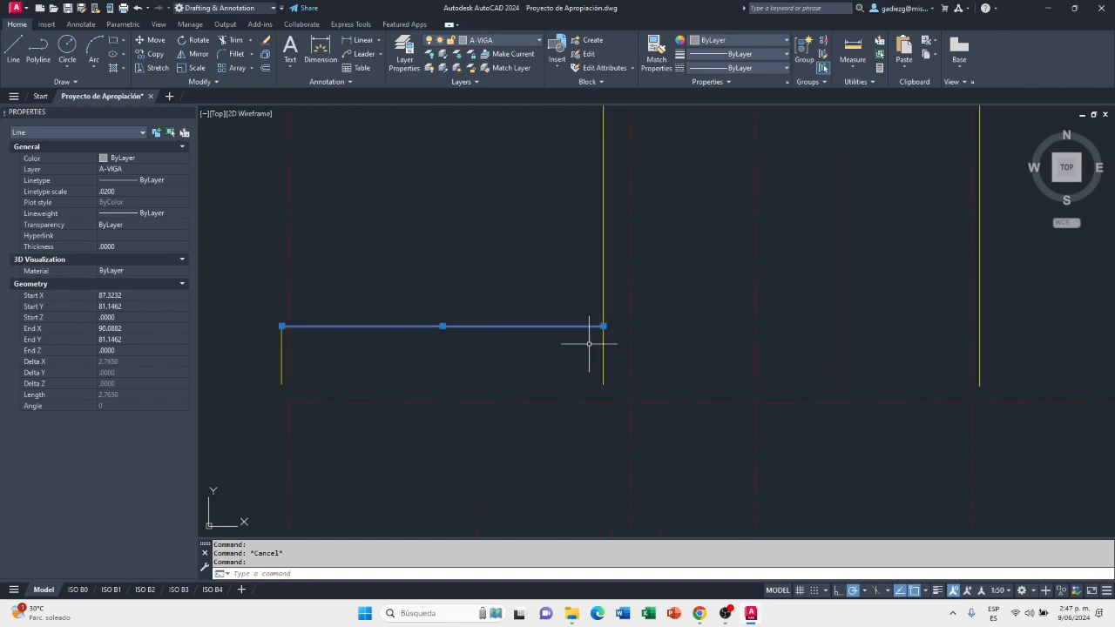
middle_click_drag(584, 345, 595, 349)
key("Escape")
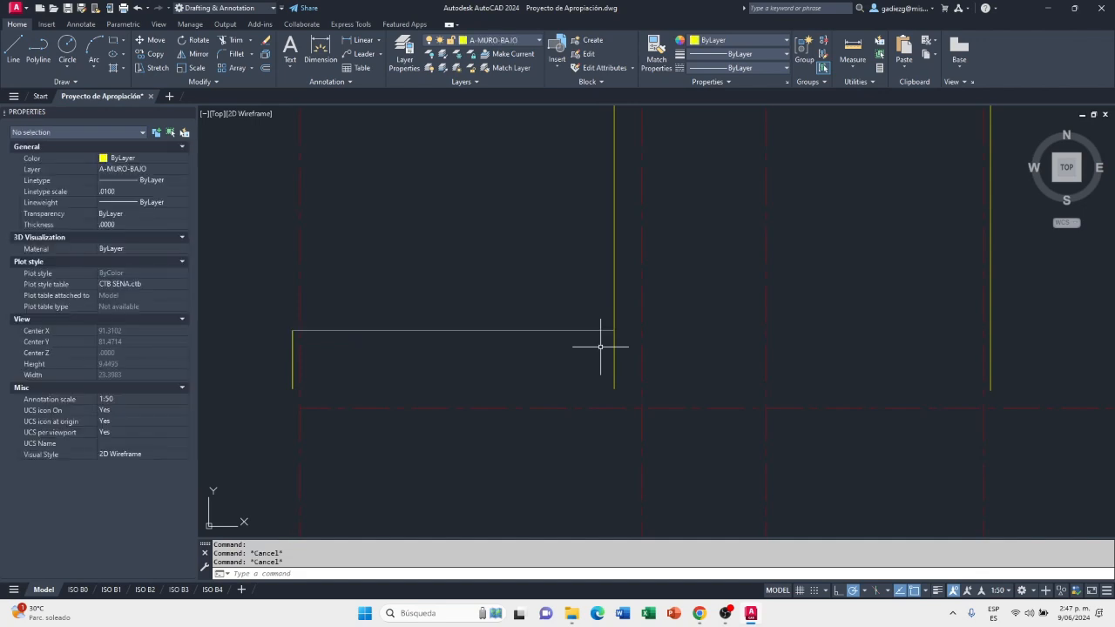
Fillet the outline's left vertical wall line with the horizontal A-VIGA line into a sharp corner, removing the stub below it
type("f")
key("Return")
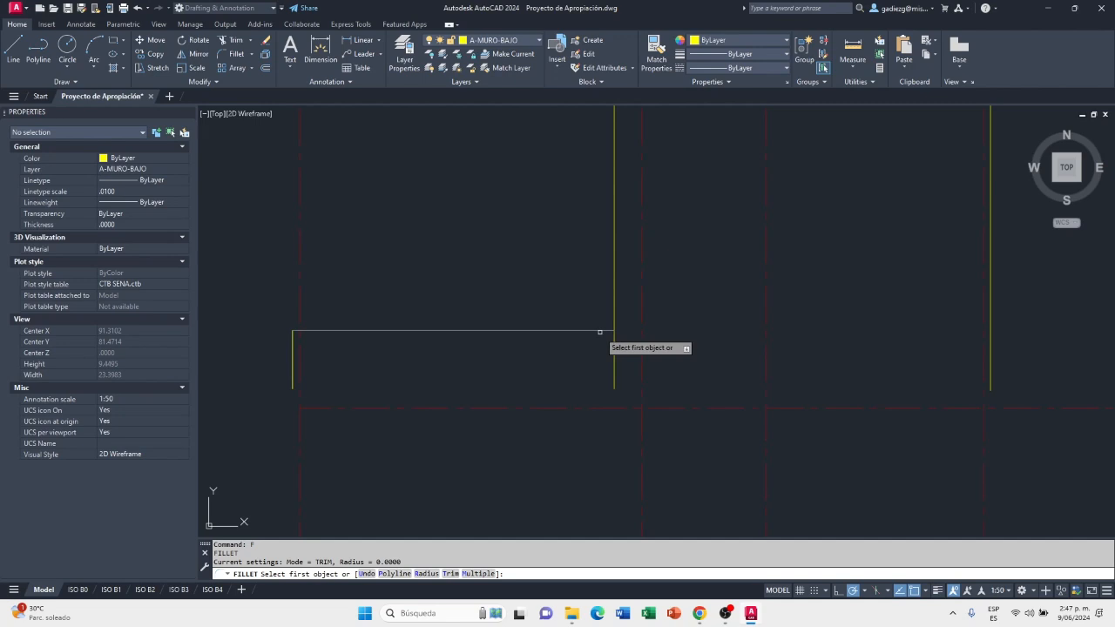
left_click(607, 325)
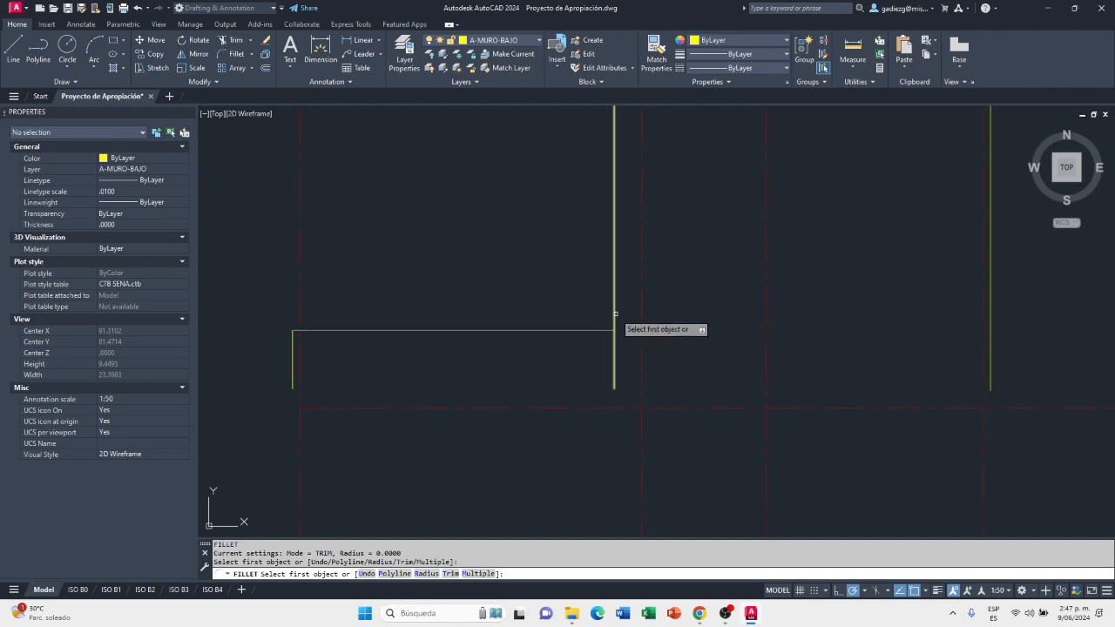
left_click(615, 313)
left_click(602, 330)
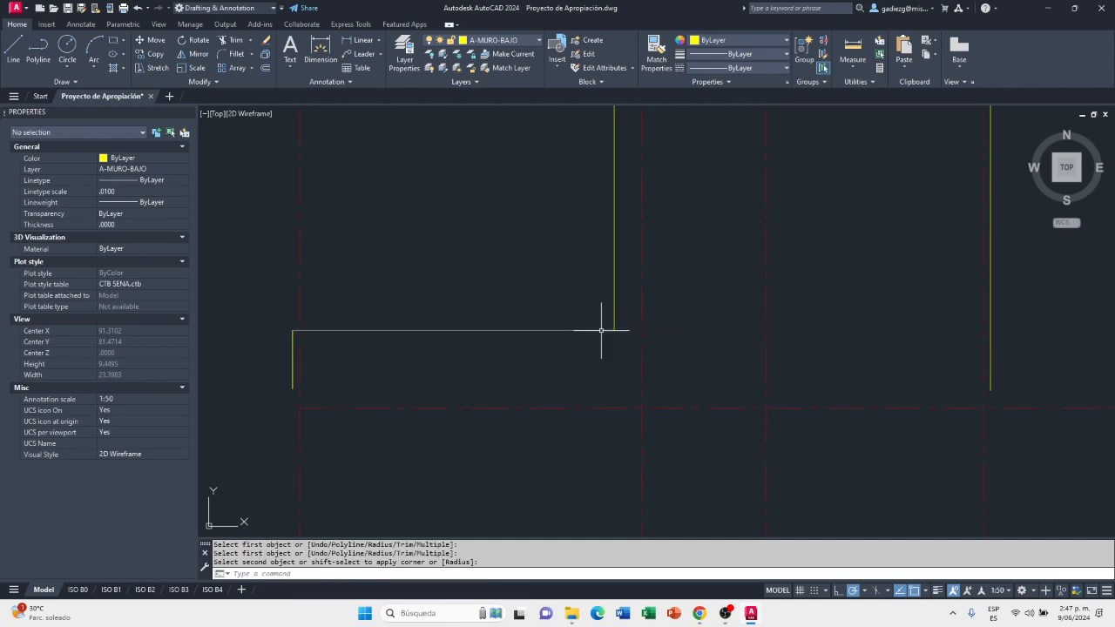
Stretch the lower end of the roof outline's left A-MURO-BAJO line about 6.8 straight down, past the grid's lowest axis
scroll(598, 361, "down", 2)
mouse_move(597, 341)
middle_mouse_down()
mouse_move(580, 380)
mouse_move(661, 272)
middle_mouse_up()
scroll(584, 256, "down", 2)
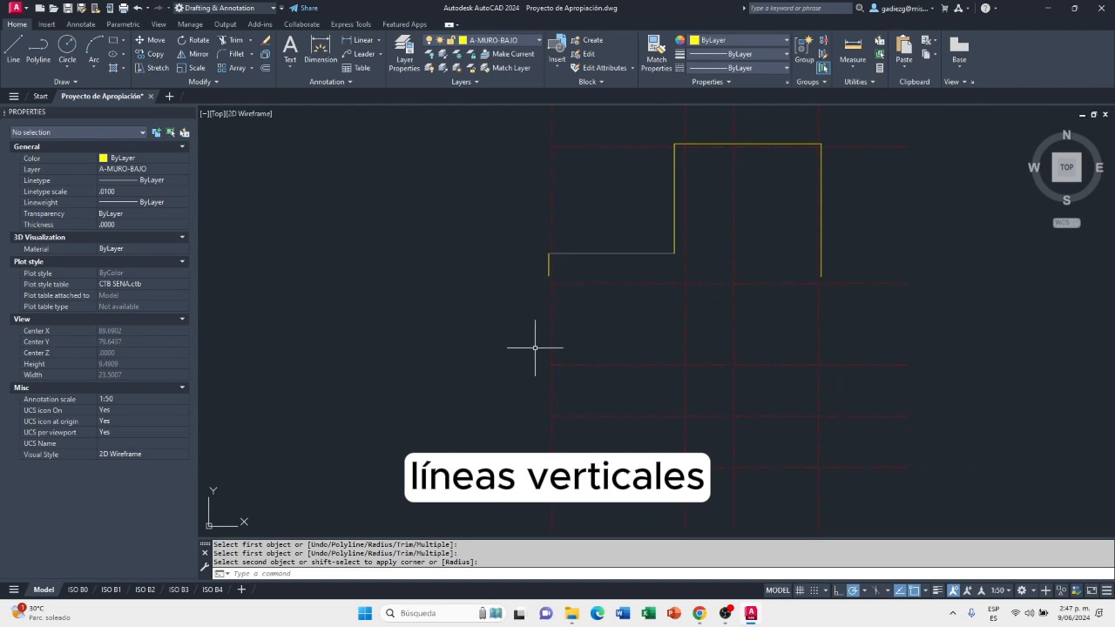
scroll(554, 288, "down", 4)
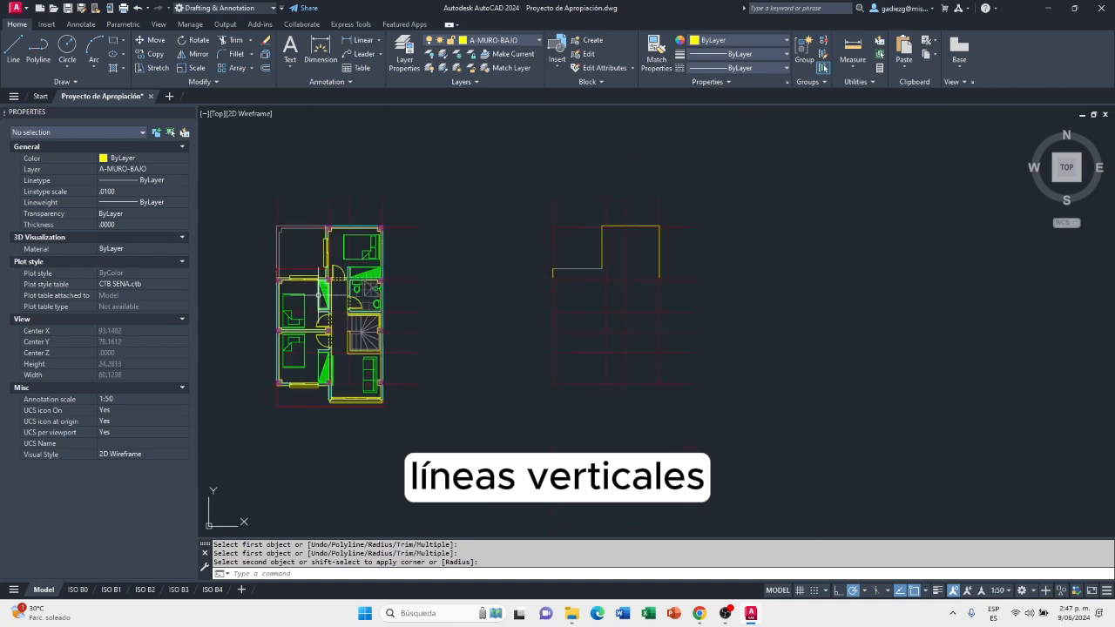
scroll(316, 294, "up", 10)
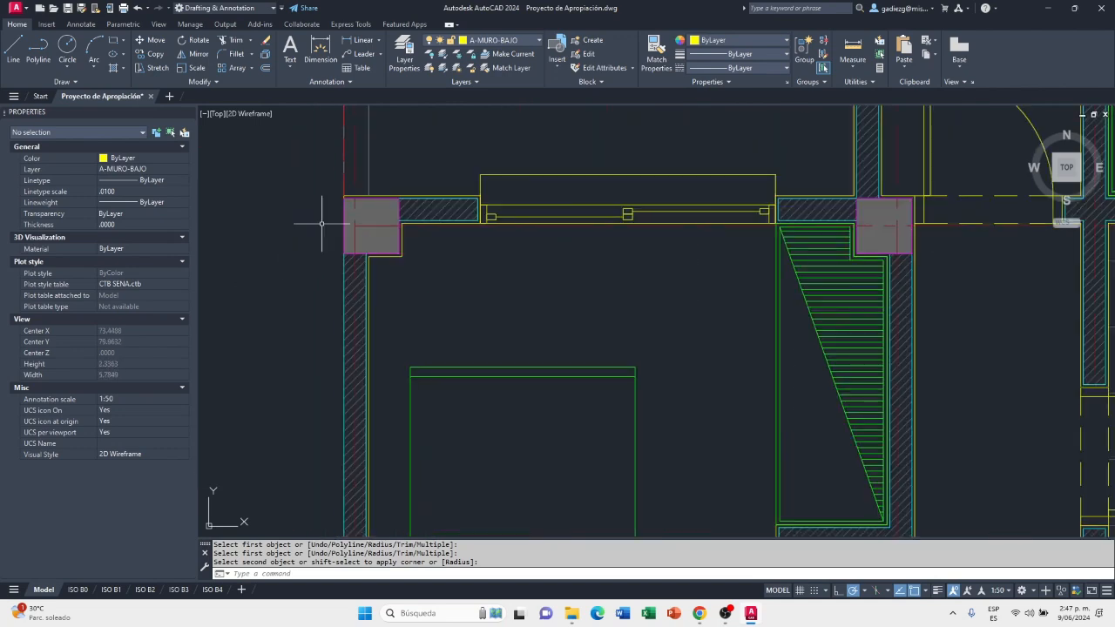
scroll(321, 224, "down", 8)
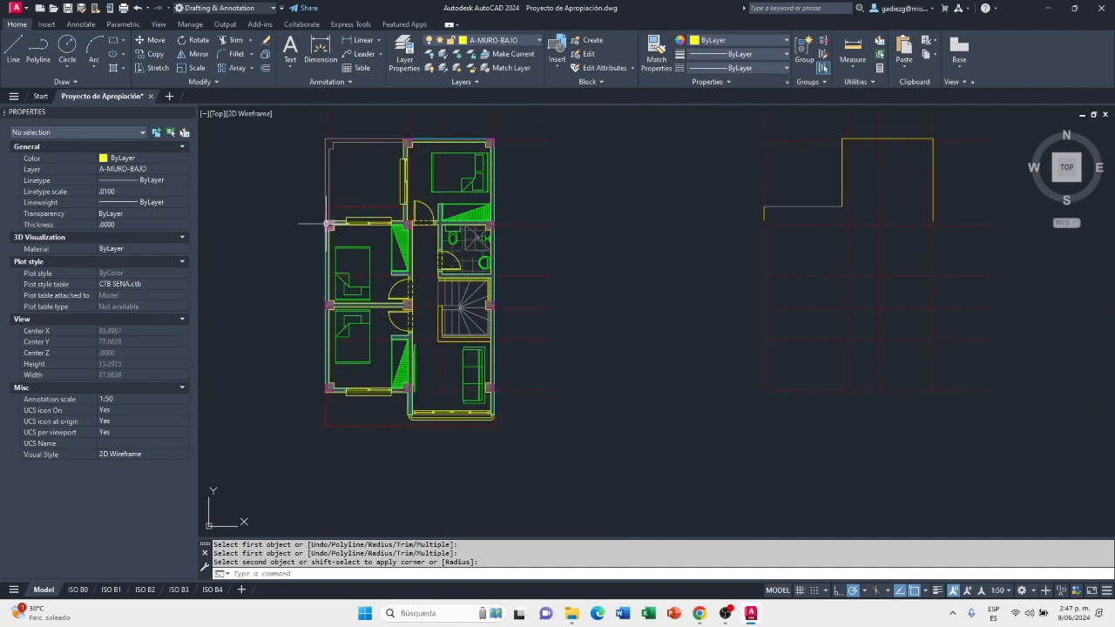
left_click(763, 217)
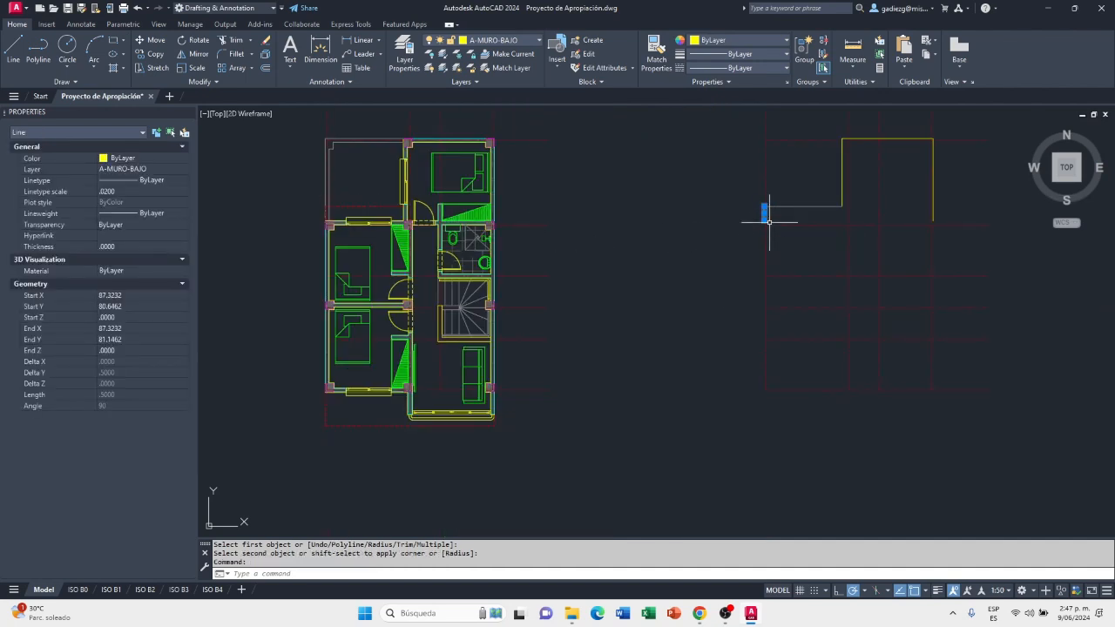
left_click(765, 219)
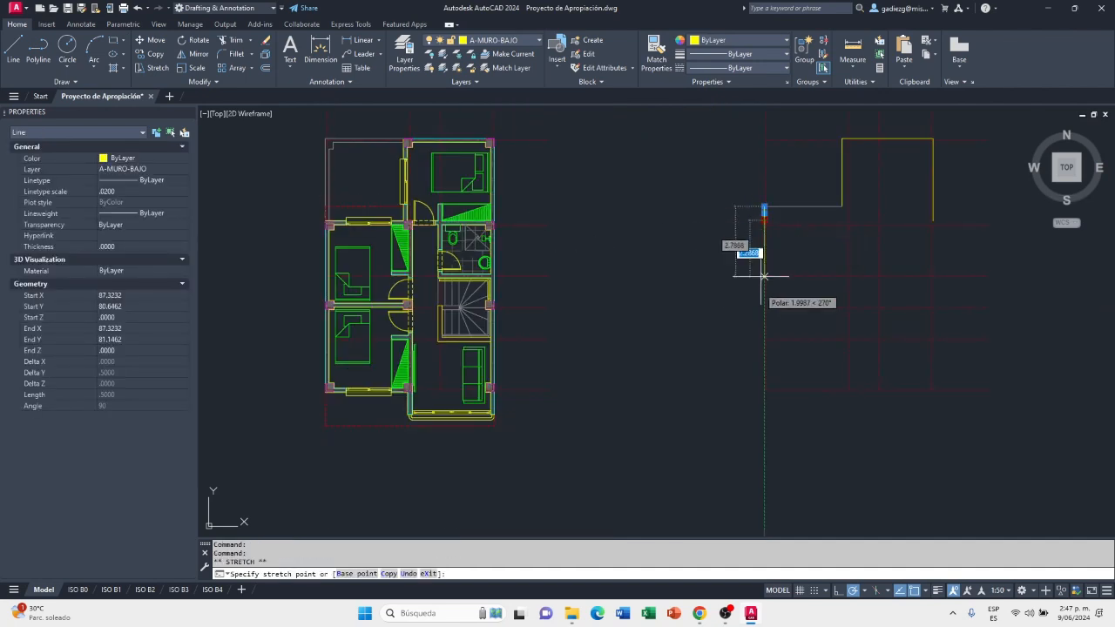
left_click(764, 411)
Stretch the outline's right A-MURO-BAJO line straight down beyond the lowest axis, to a total length of about 10.47
left_click(934, 211)
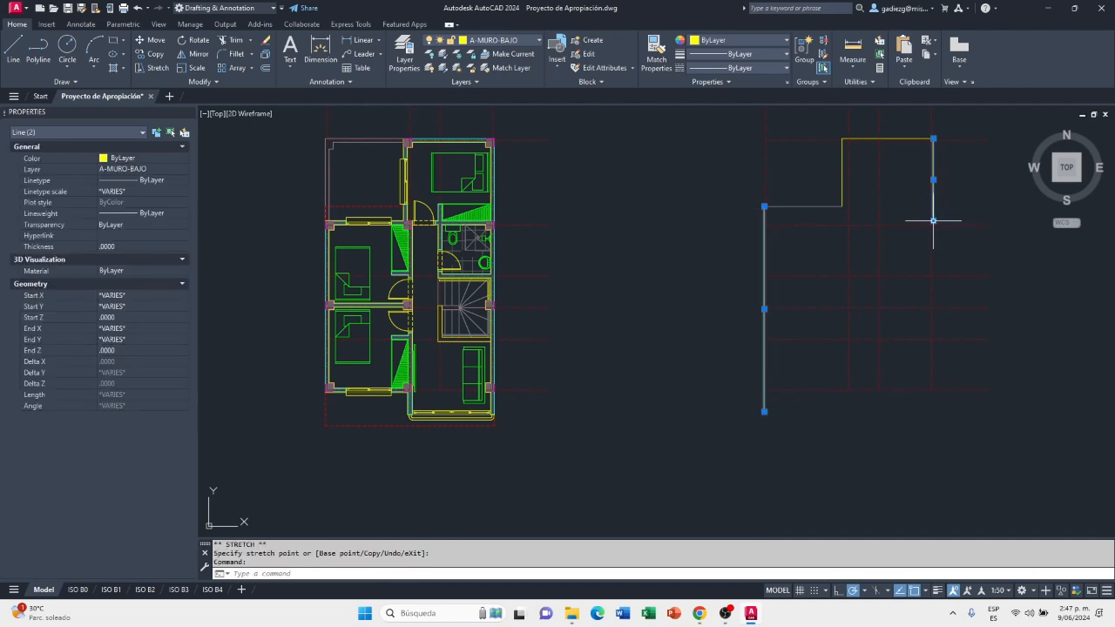
left_click(933, 220)
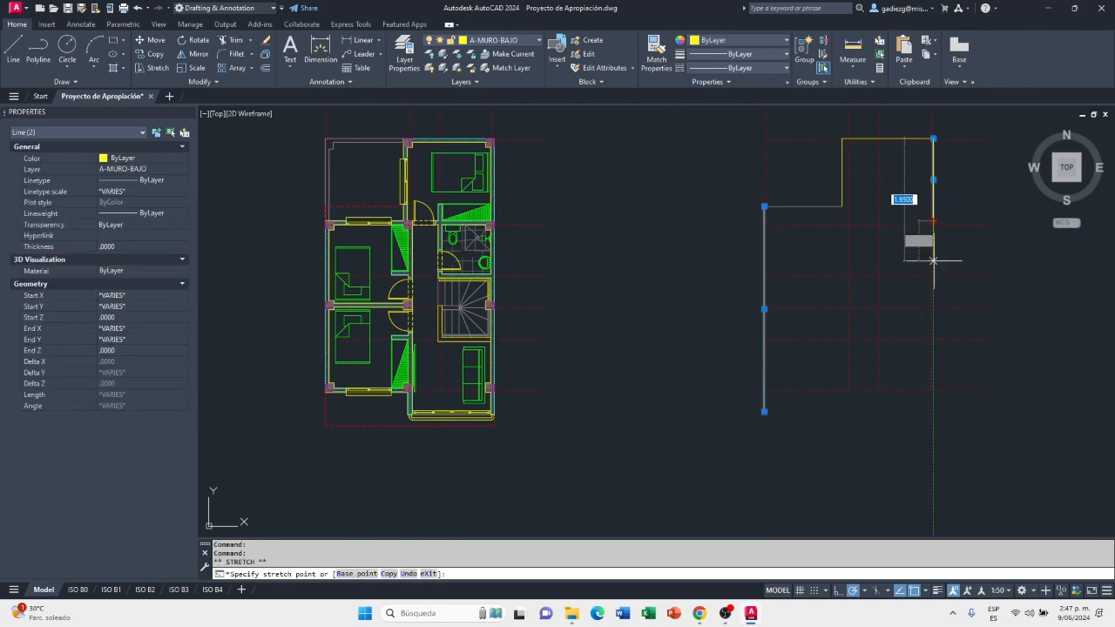
left_click(933, 412)
left_click(933, 413)
left_click(933, 432)
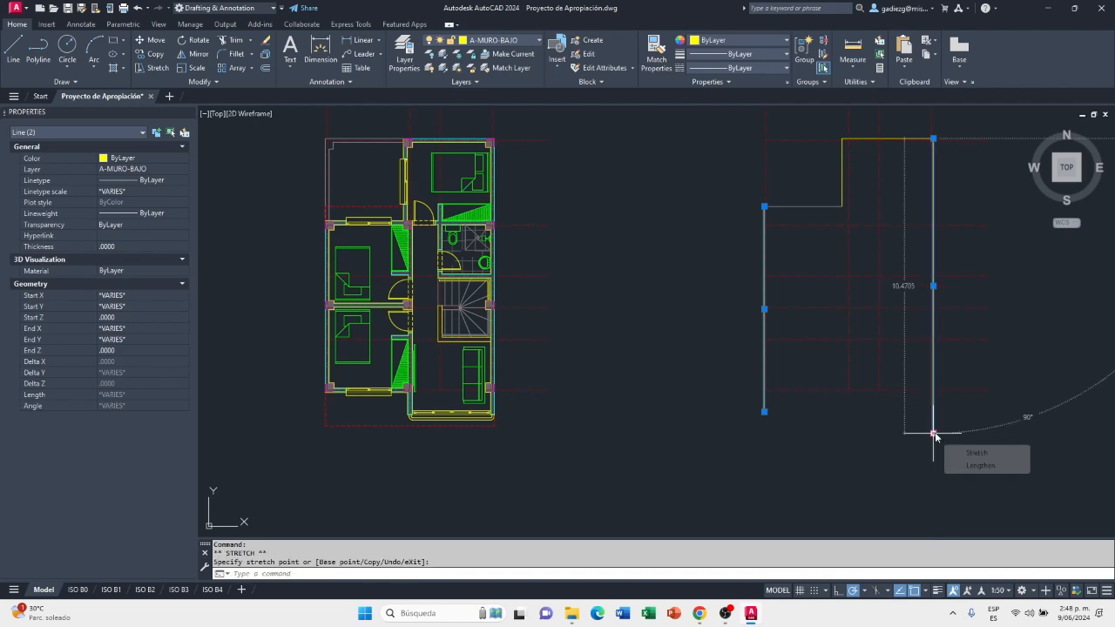
left_click(932, 432)
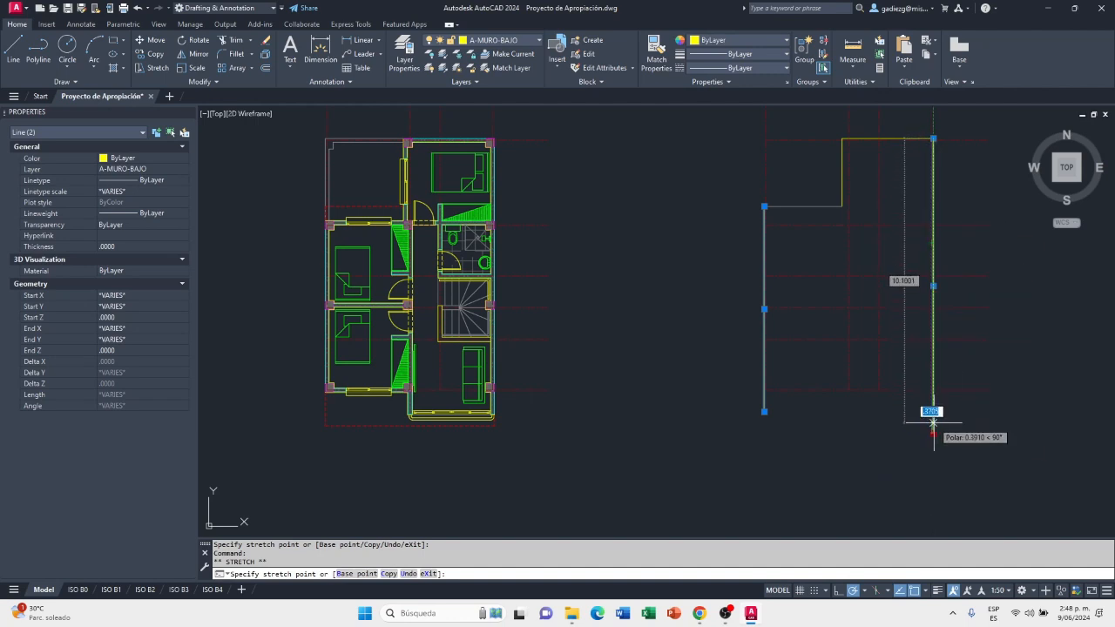
left_click(933, 433)
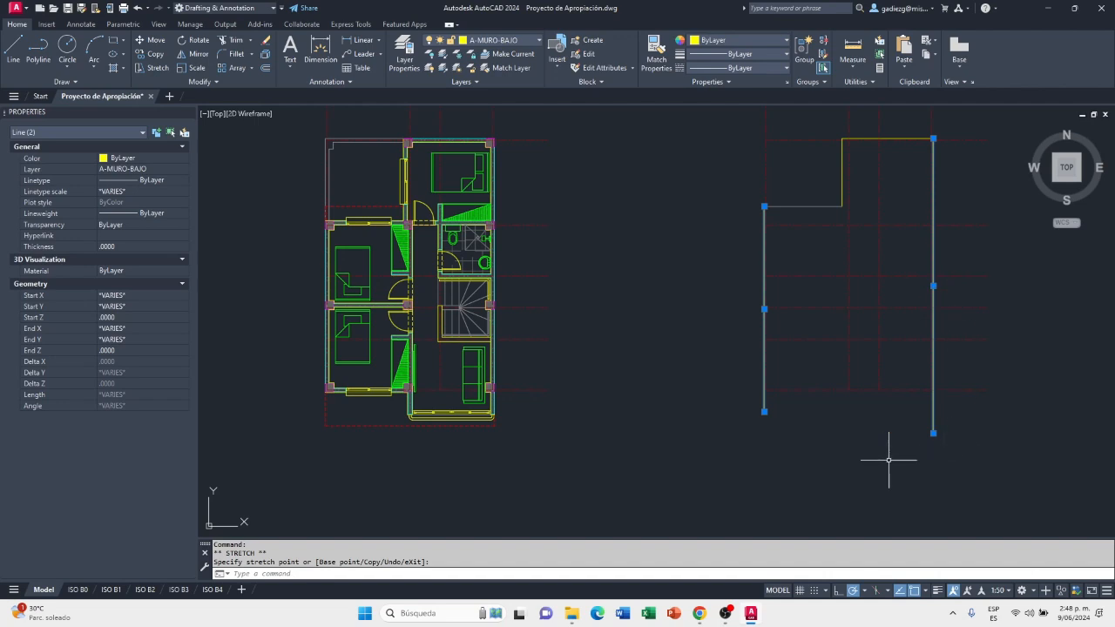
Stretch the left wall line's lower end further down, level with the right wall line's end, and clear the selection
left_click(764, 412)
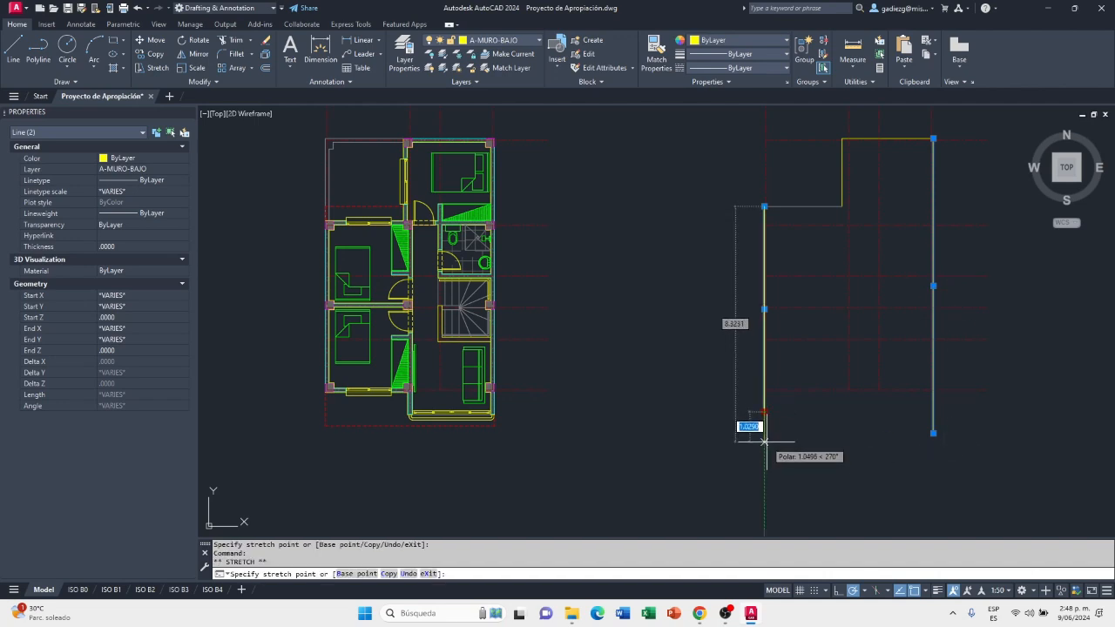
left_click(764, 433)
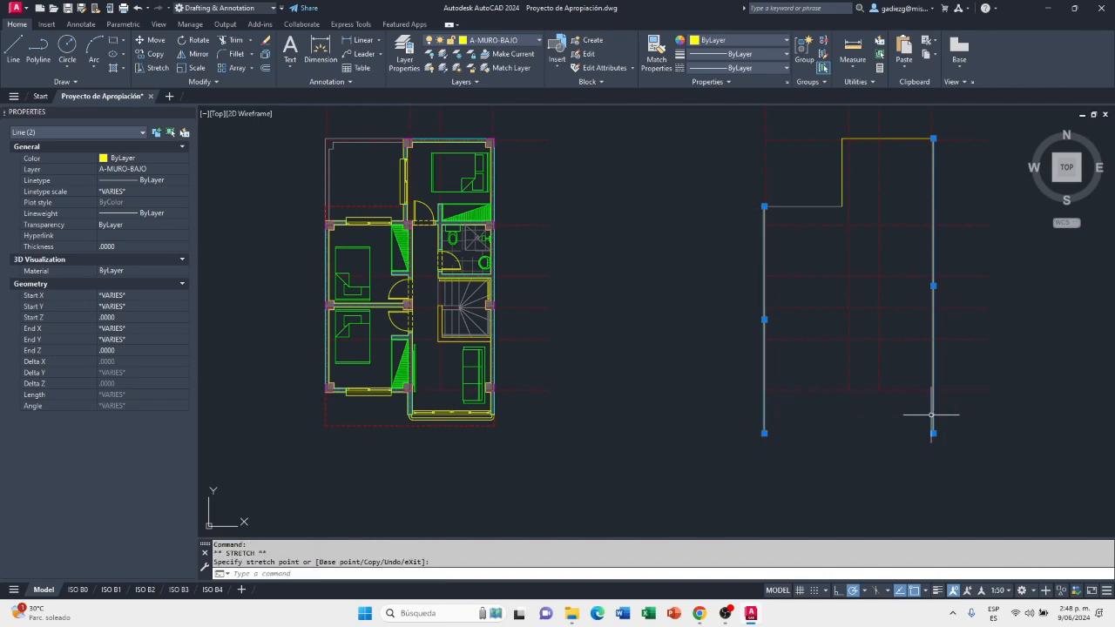
key("Escape")
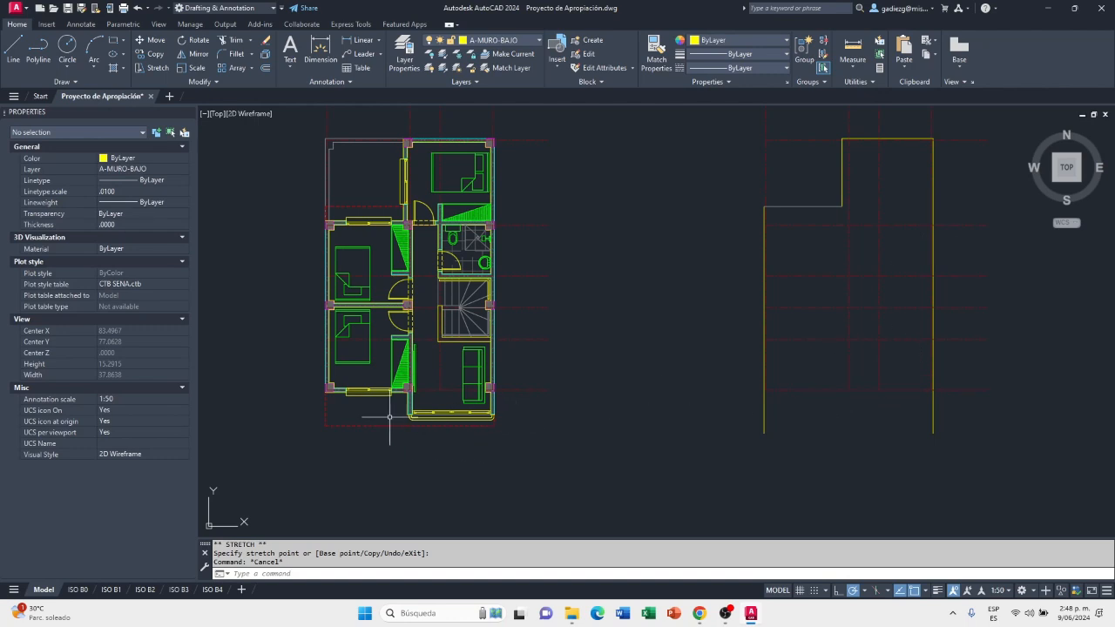
Try to assign the A-PROY polyline along the upper-floor plan's lower edge to the A-VIGA layer
scroll(394, 418, "up", 2)
left_click(364, 430)
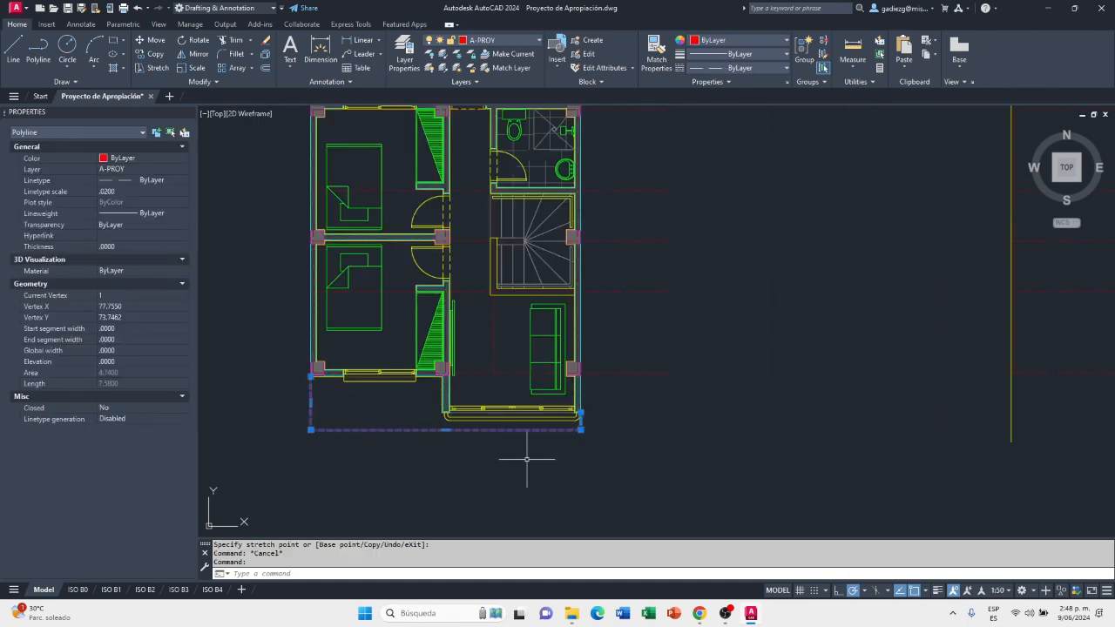
scroll(459, 443, "down", 2)
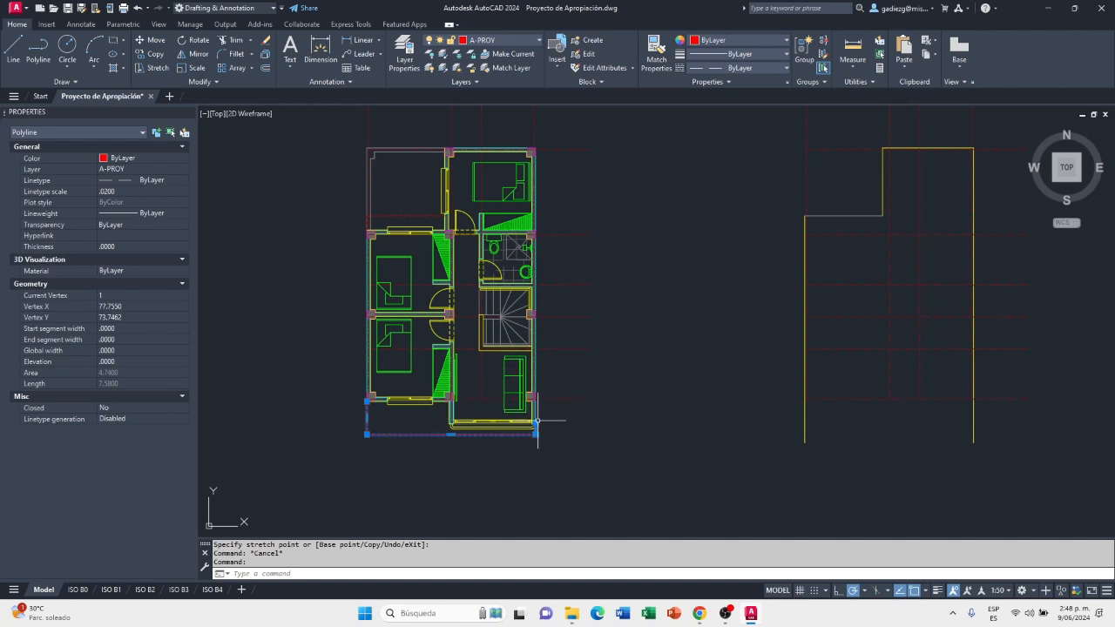
left_click(515, 42)
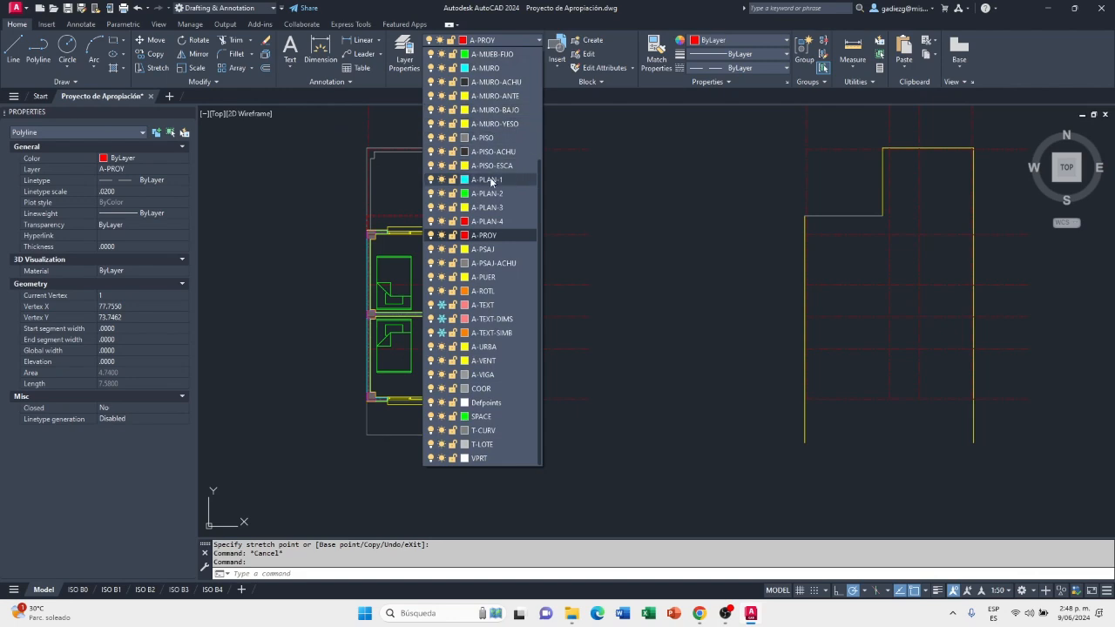
left_click(478, 376)
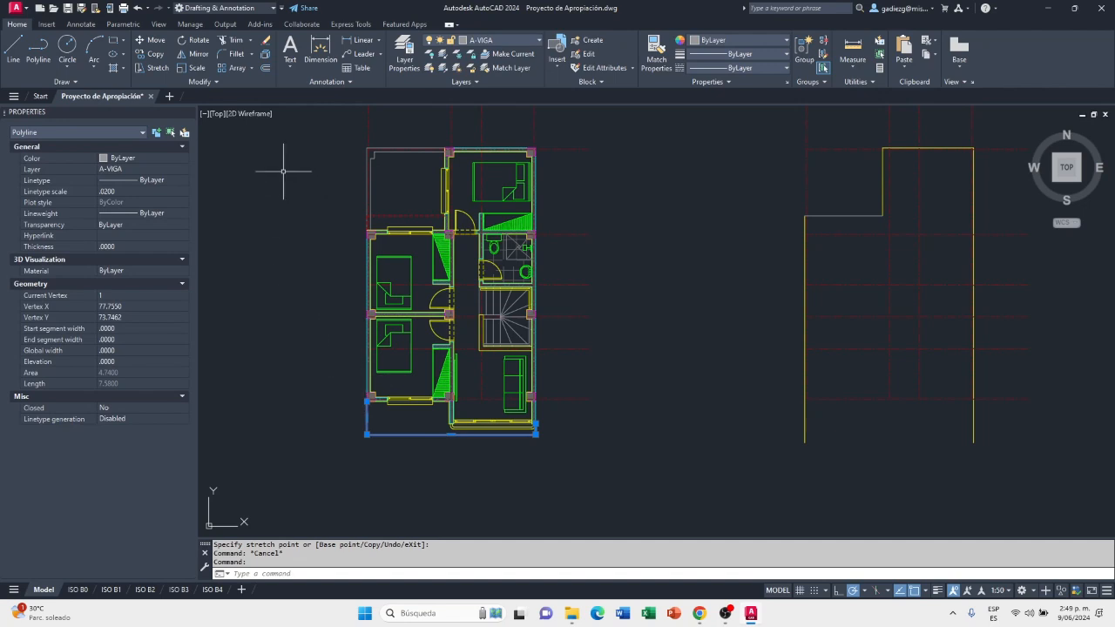
Cancel the started line and undo the projection polyline's layer change
left_click(13, 48)
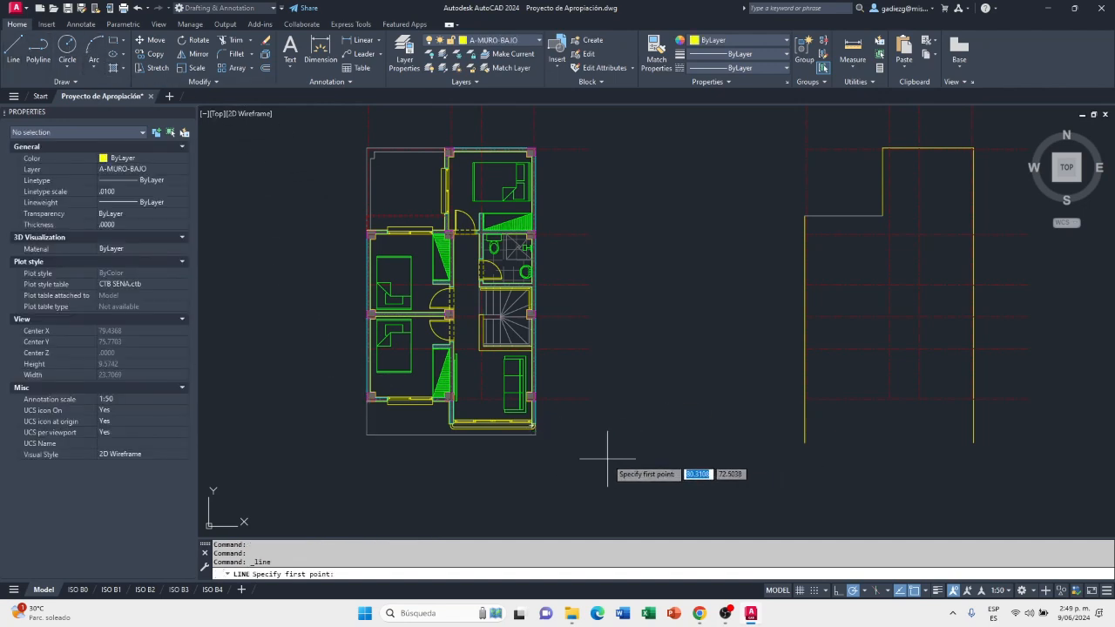
key("ctrl+z")
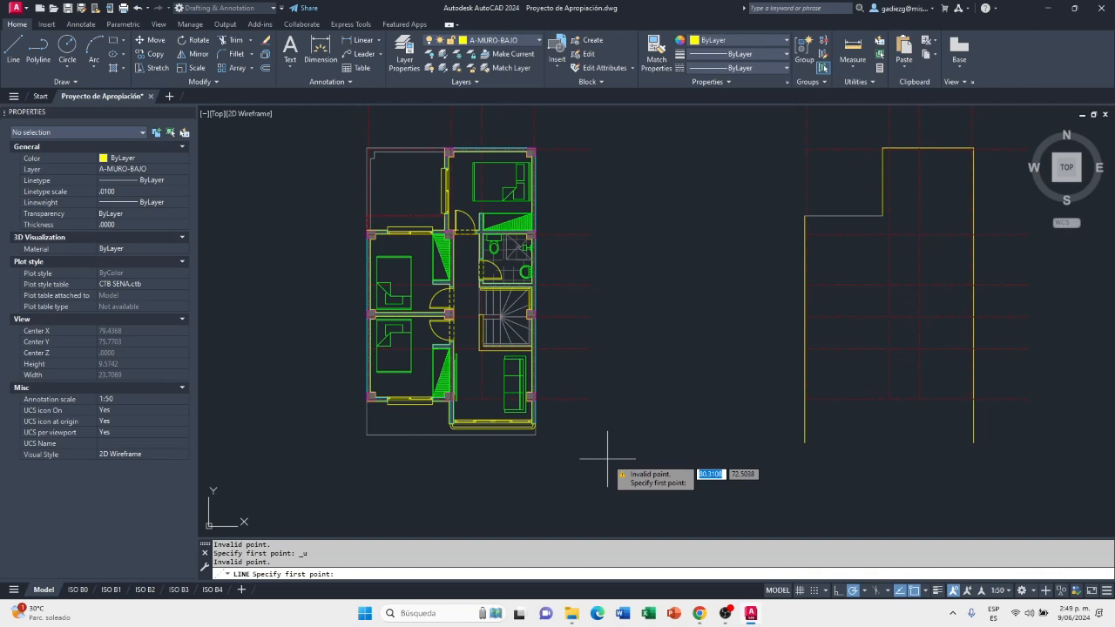
key("Escape")
key("ctrl+z")
key("ctrl+z")
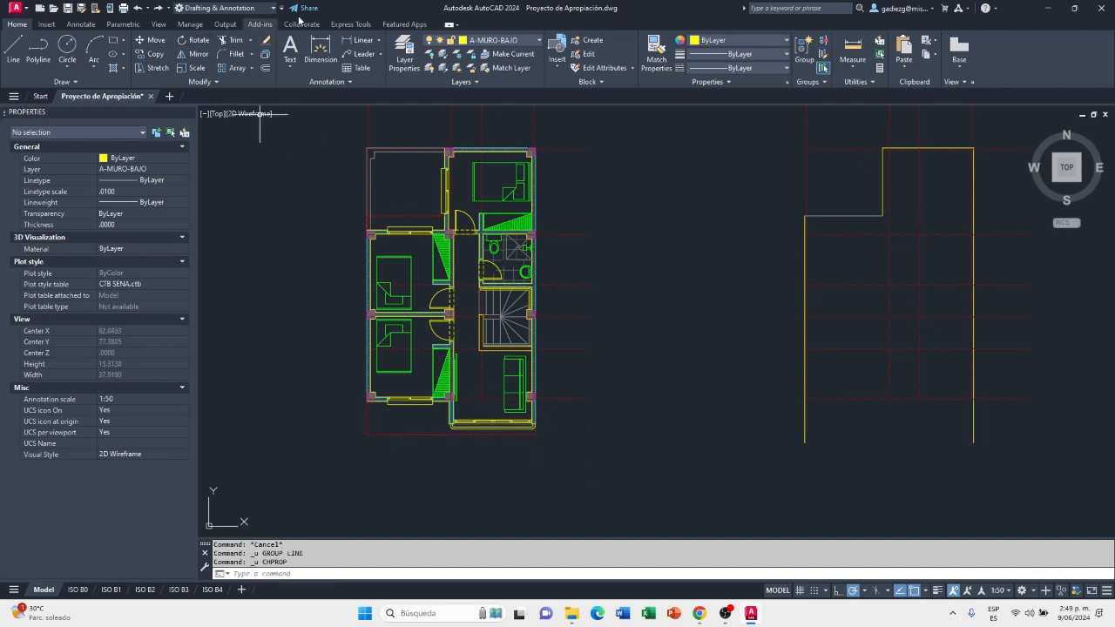
Make A-VIGA the current layer and draw a horizontal line between the two side wall lines, aligned with the plan's lower projection edge
left_click(493, 41)
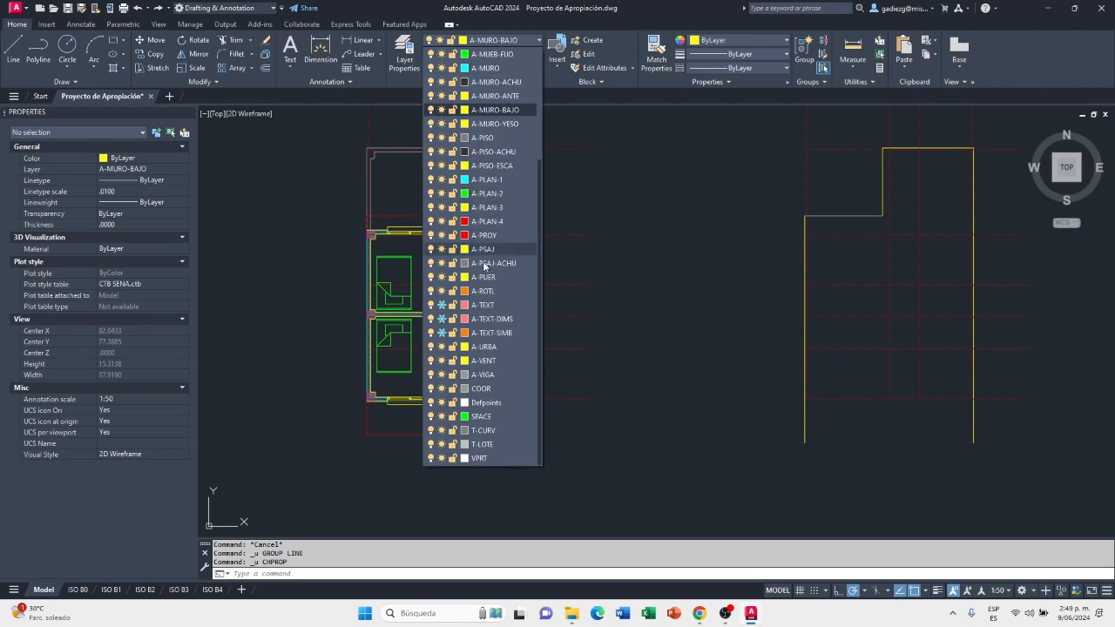
left_click(485, 375)
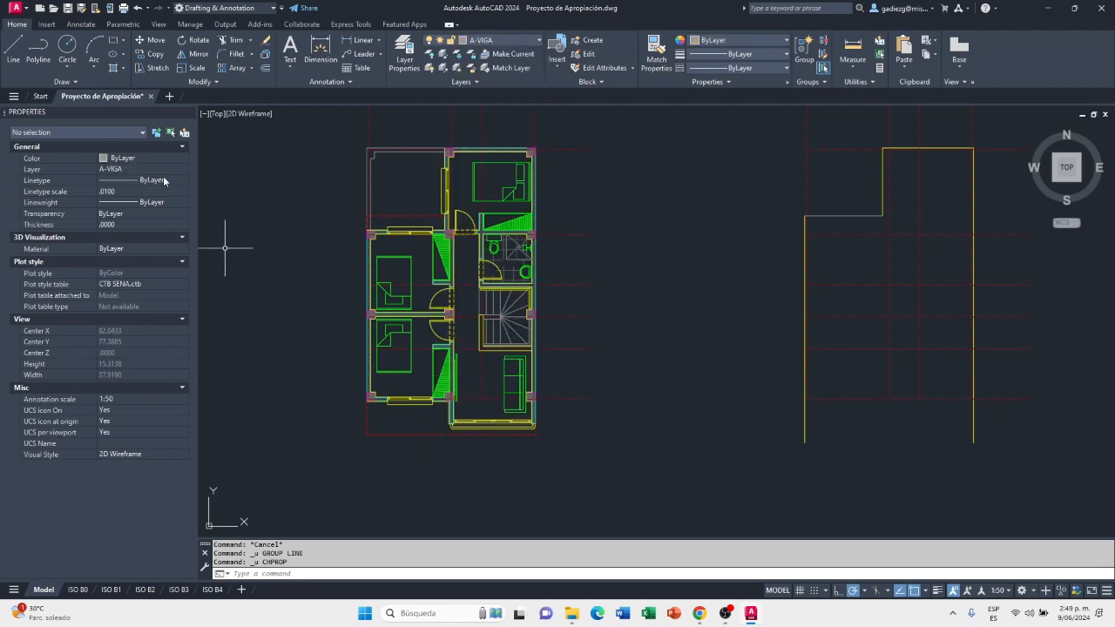
left_click(14, 50)
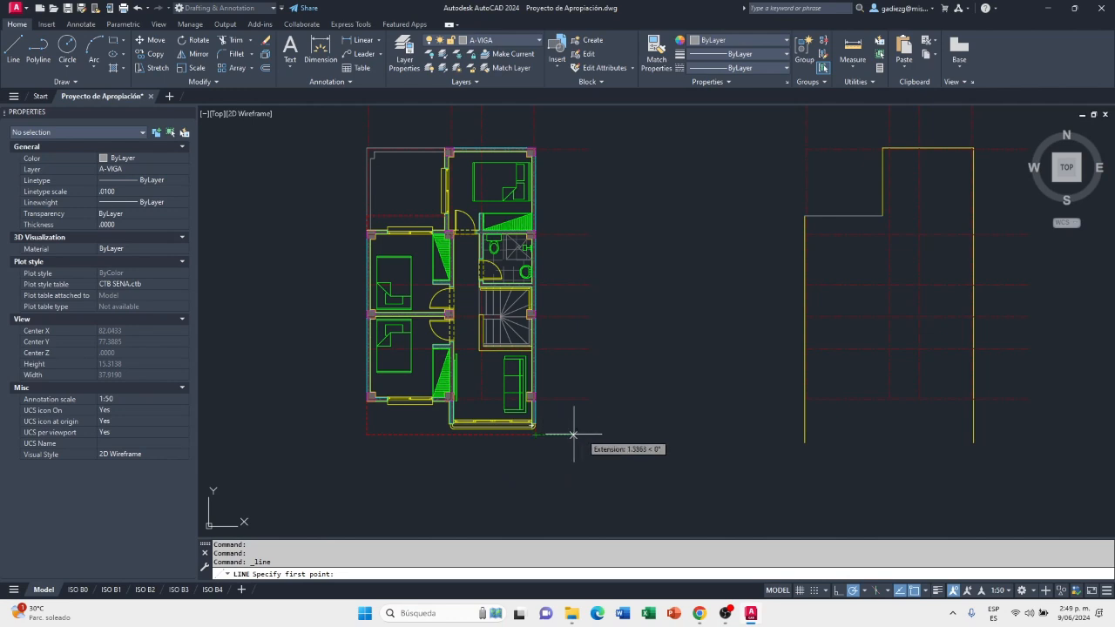
left_click(805, 434)
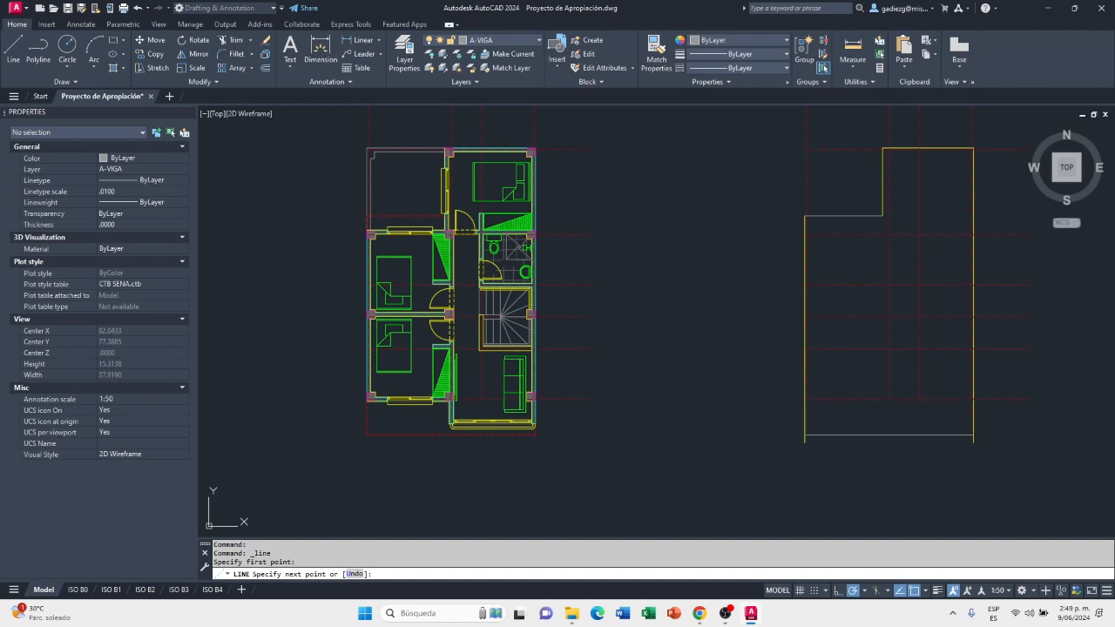
left_click(973, 433)
key("Escape")
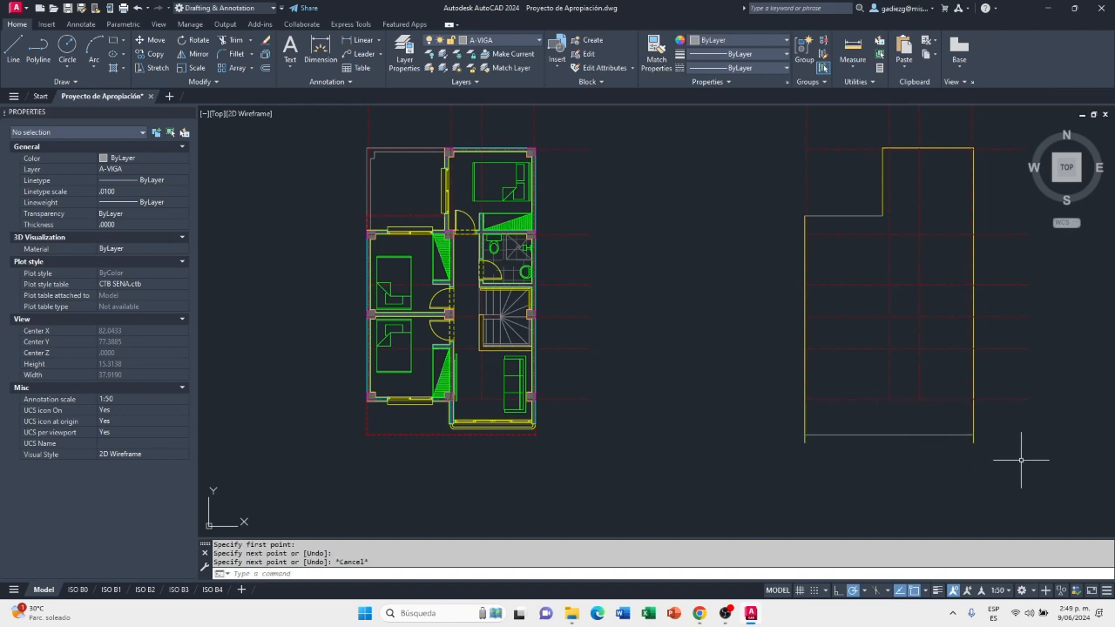
Examine the corners where the lower A-VIGA line meets the roof outline's left and right wall lines
scroll(1017, 449, "up", 2)
mouse_move(1016, 444)
middle_mouse_down()
mouse_move(964, 452)
mouse_move(815, 523)
middle_mouse_up()
scroll(817, 507, "up", 2)
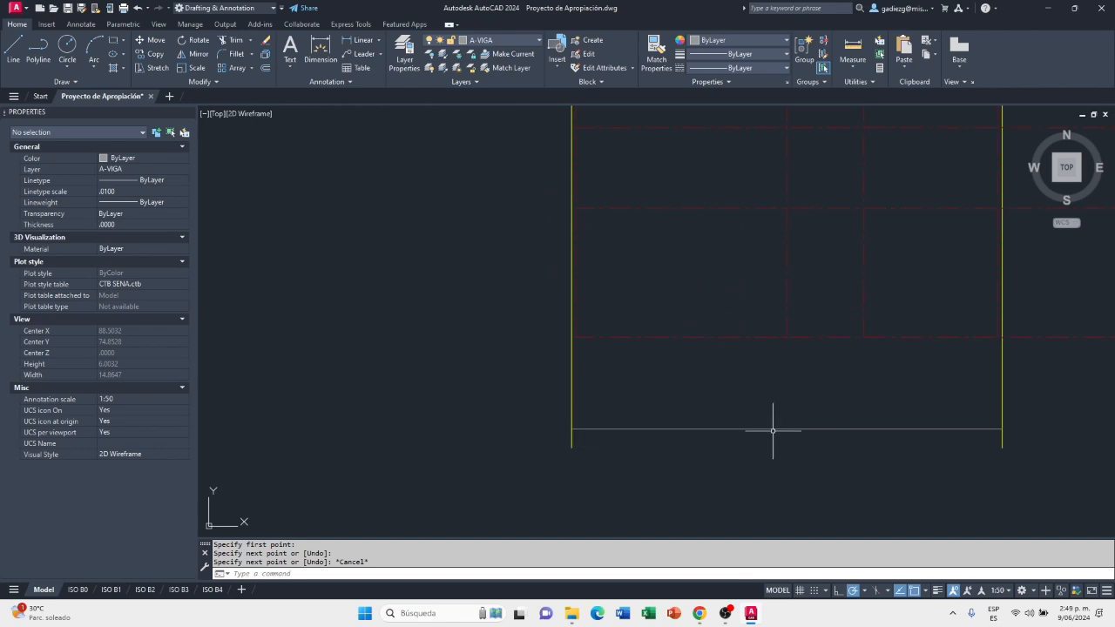
scroll(846, 461, "down", 3)
middle_click_drag(845, 461, 796, 478)
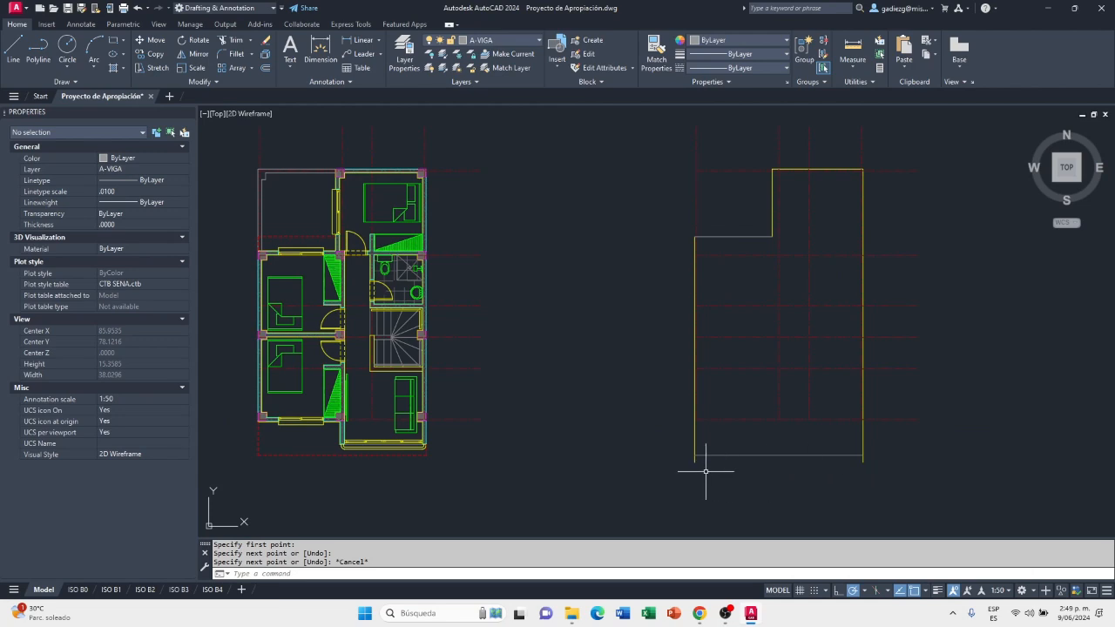
scroll(694, 468, "up", 3)
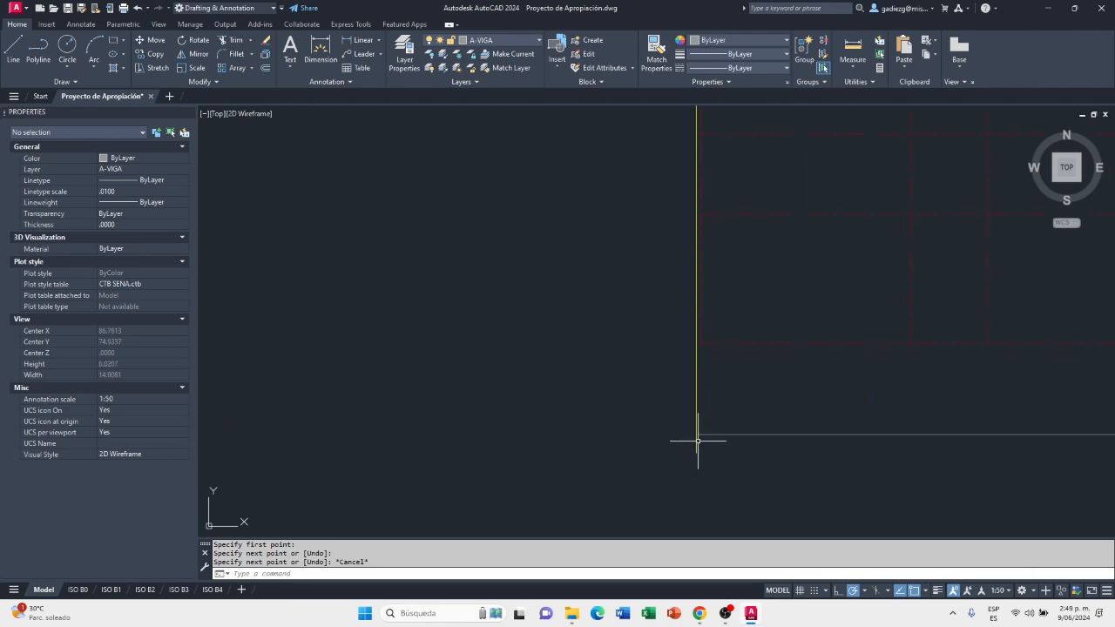
scroll(690, 428, "up", 2)
scroll(626, 439, "down", 2)
scroll(658, 438, "down", 2)
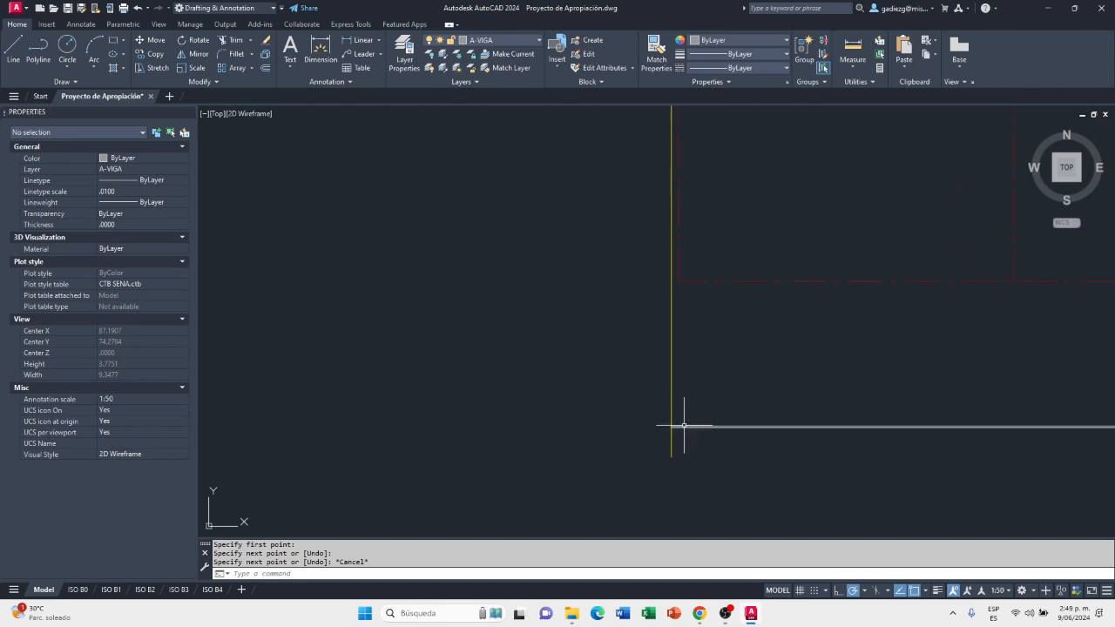
middle_click_drag(669, 411, 627, 505)
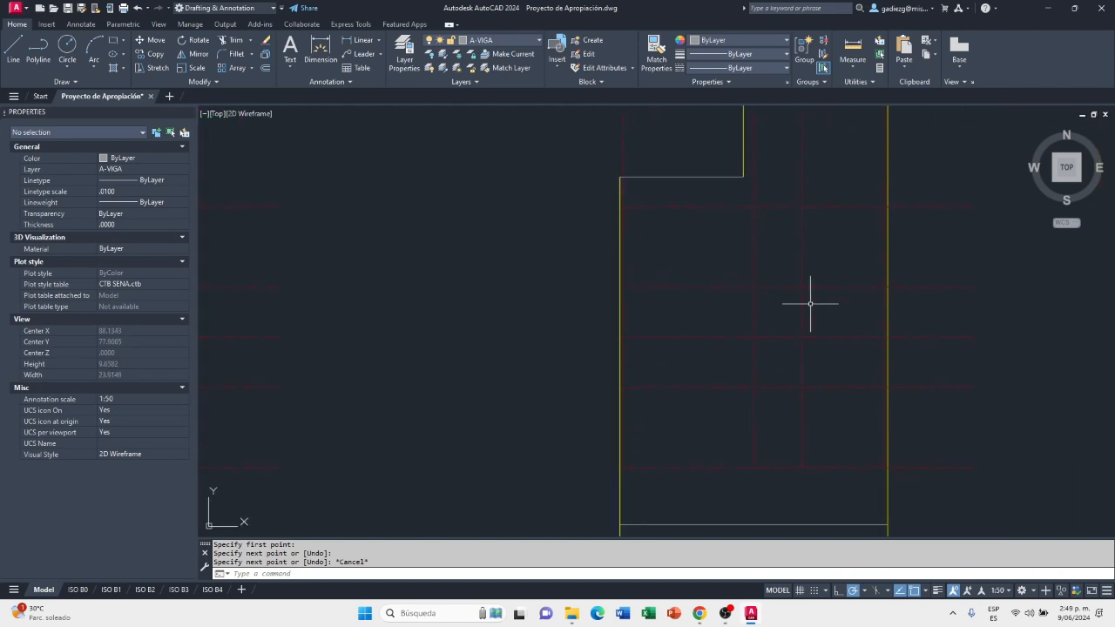
Copy the inner A-MURO lines of the upper-floor plan's left and right walls into the roof outline, aligning both grids by the right axis's upper end
scroll(688, 331, "down", 2)
middle_click_drag(689, 331, 788, 315)
scroll(285, 226, "up", 2)
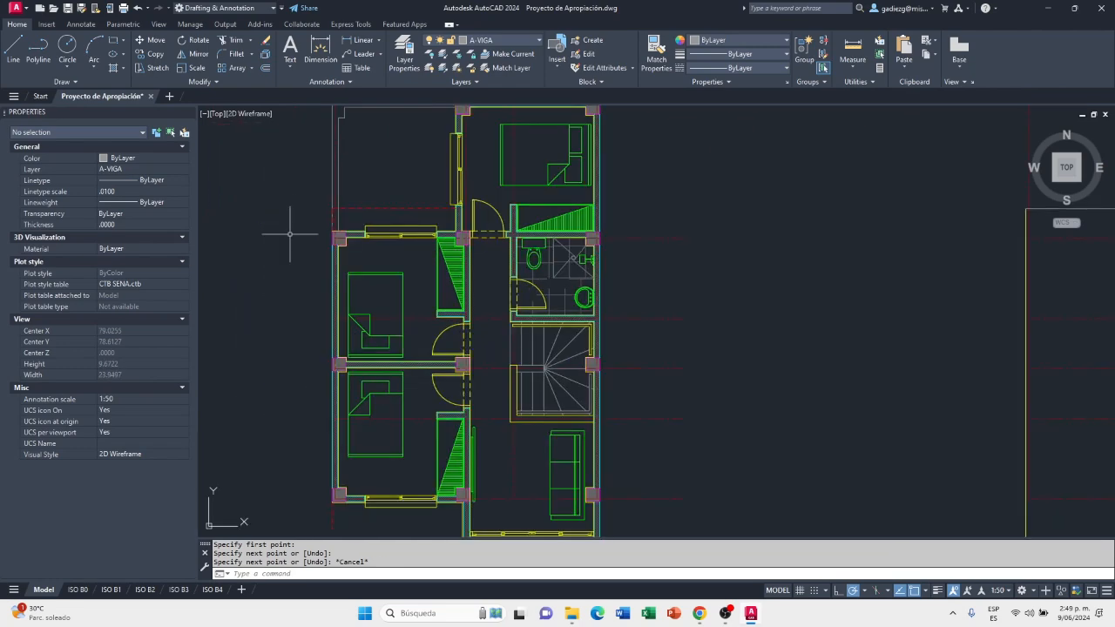
scroll(340, 241, "up", 12)
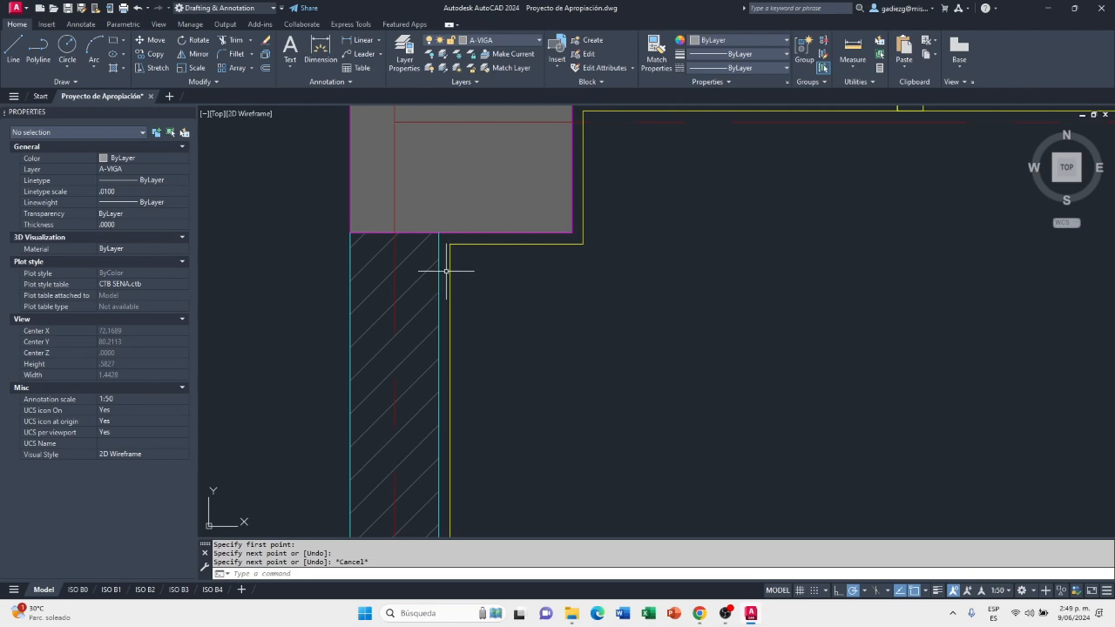
left_click(440, 270)
scroll(318, 266, "down", 4)
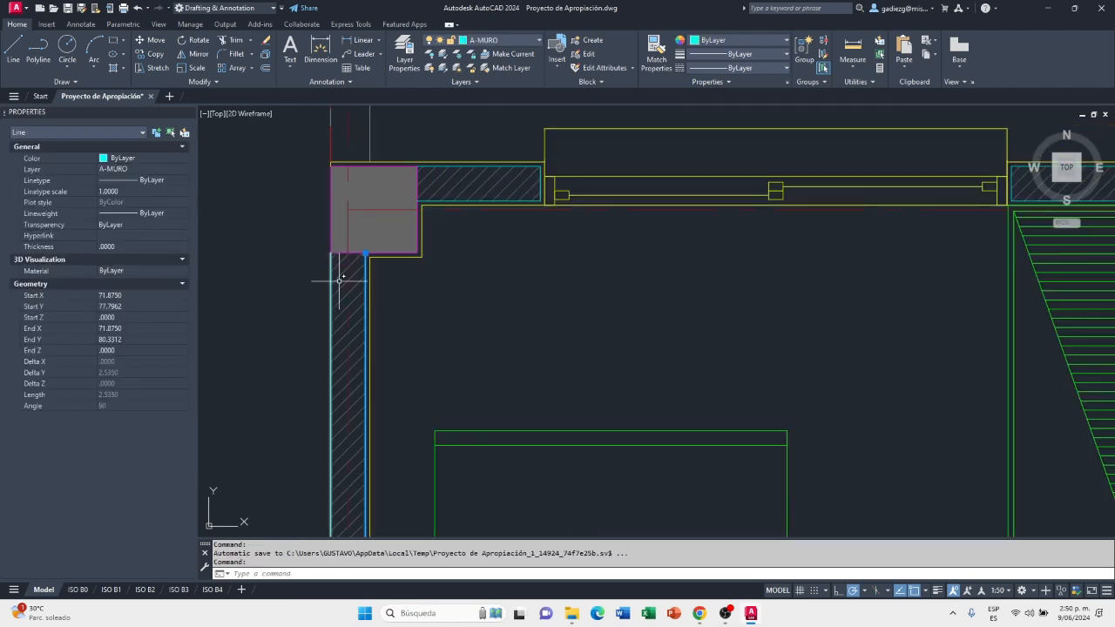
scroll(337, 278, "down", 4)
scroll(348, 277, "down", 4)
scroll(598, 259, "up", 10)
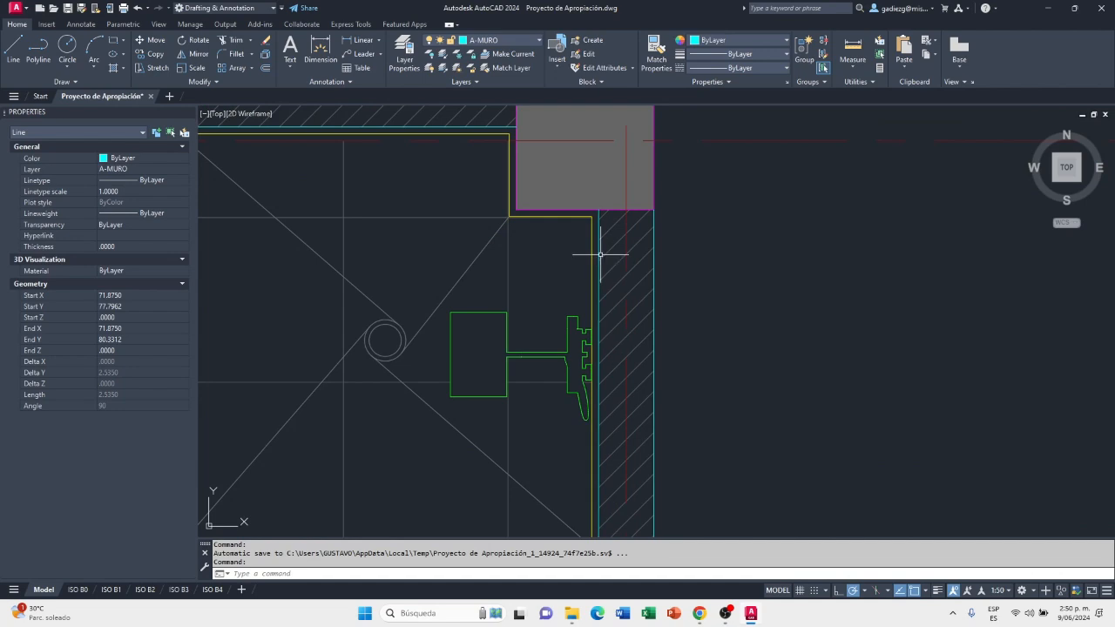
left_click(600, 256)
scroll(580, 283, "down", 3)
scroll(580, 283, "down", 8)
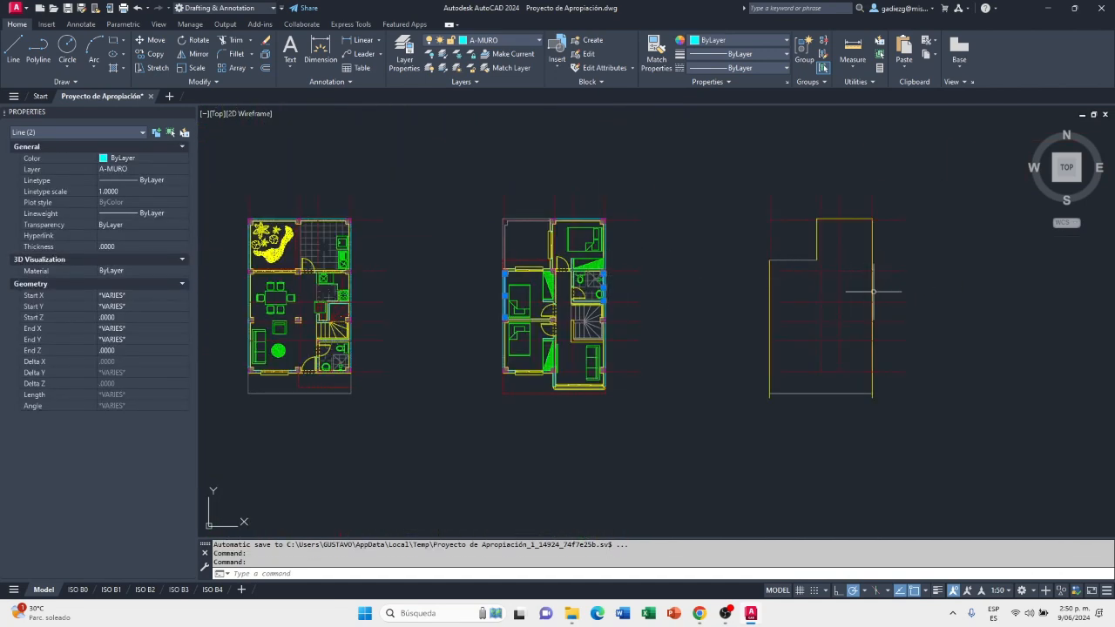
middle_click_drag(897, 292, 796, 307)
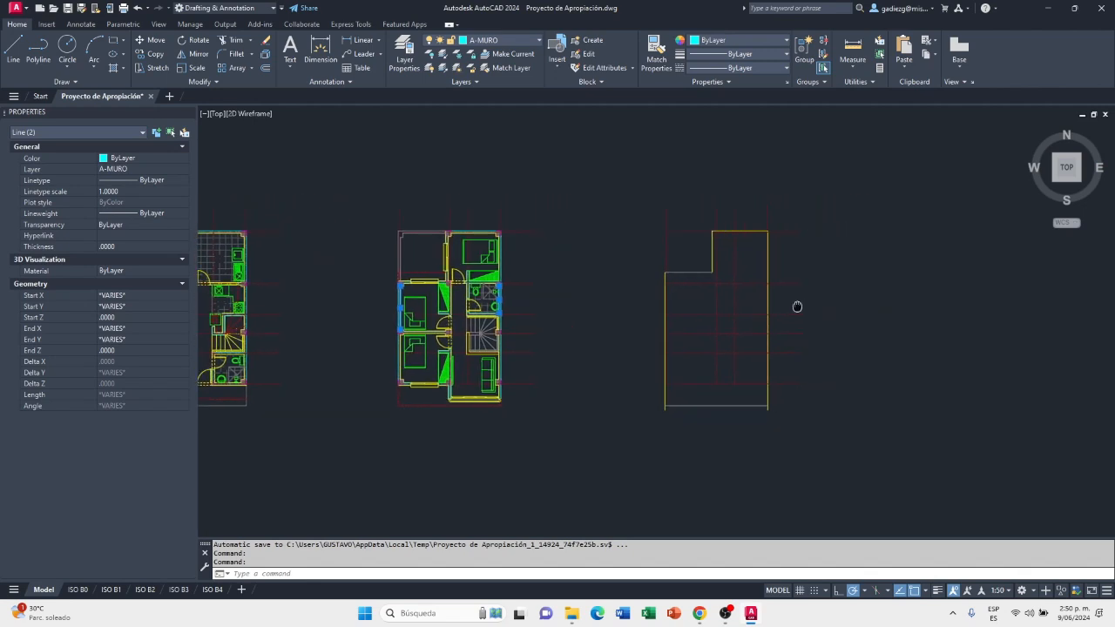
left_click(156, 54)
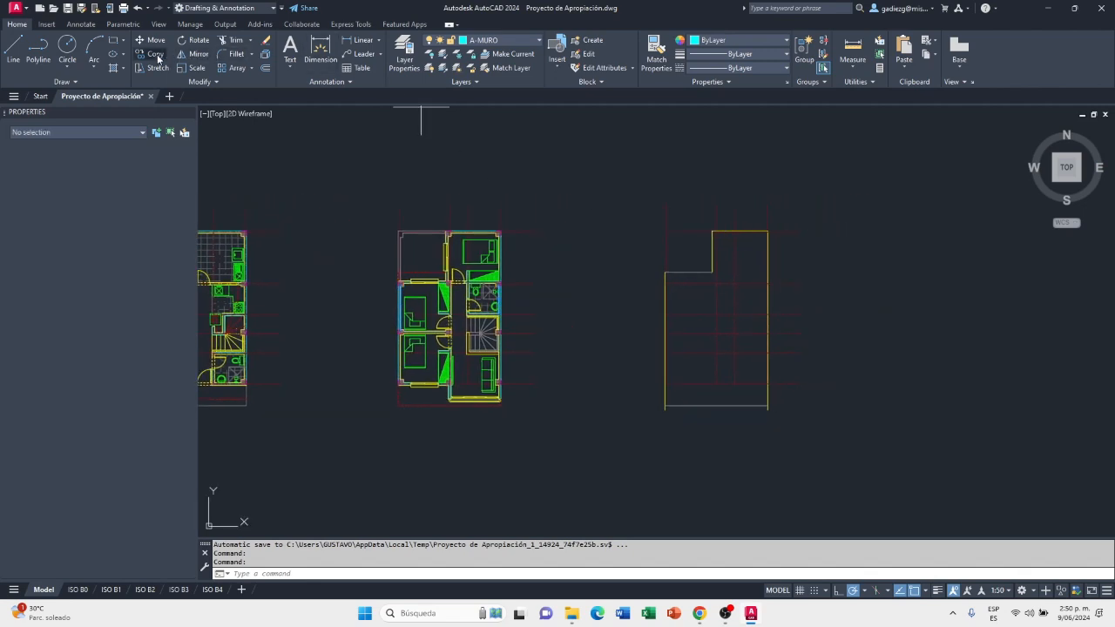
left_click(499, 205)
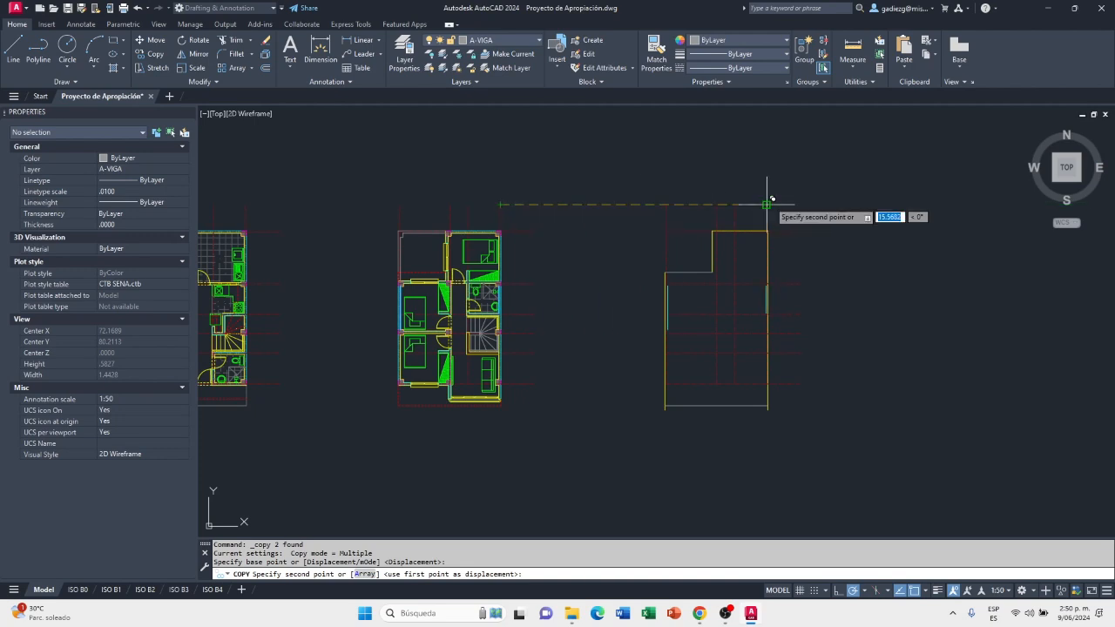
left_click(766, 205)
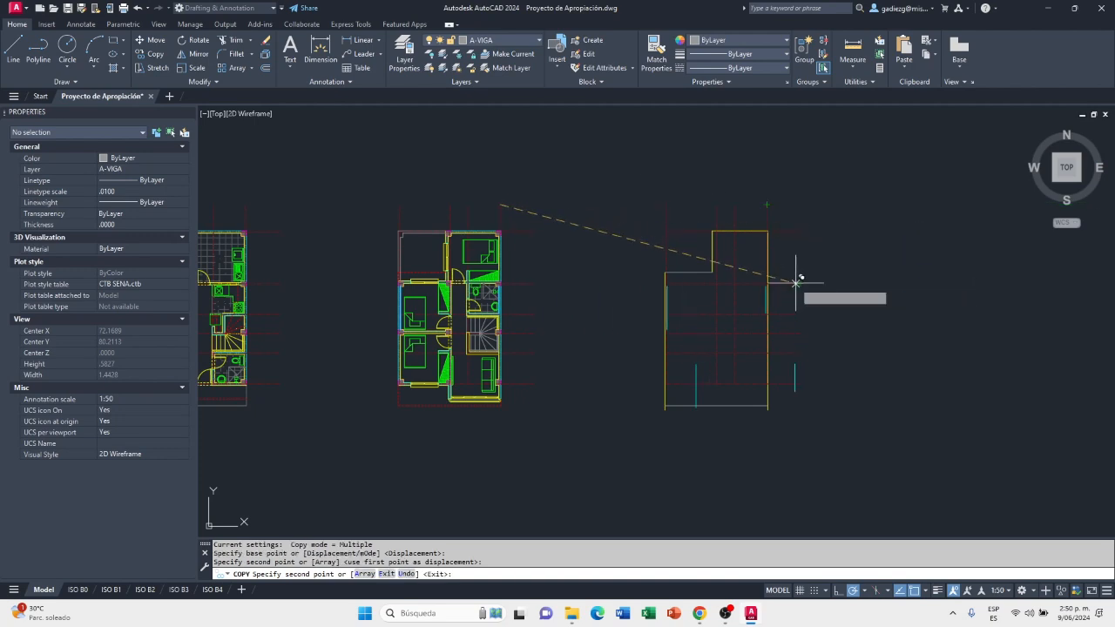
key("Escape")
Assign the two copied inner wall lines in the roof outline to the A-MURO-BAJO layer
scroll(668, 280, "up", 3)
middle_click_drag(677, 296, 558, 258)
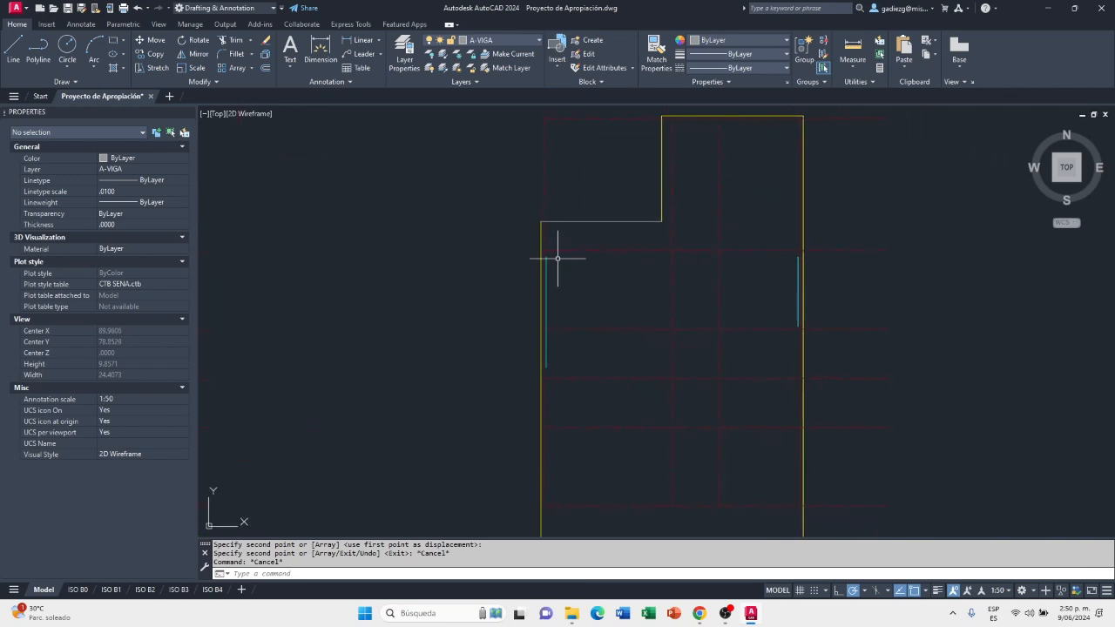
left_click(546, 266)
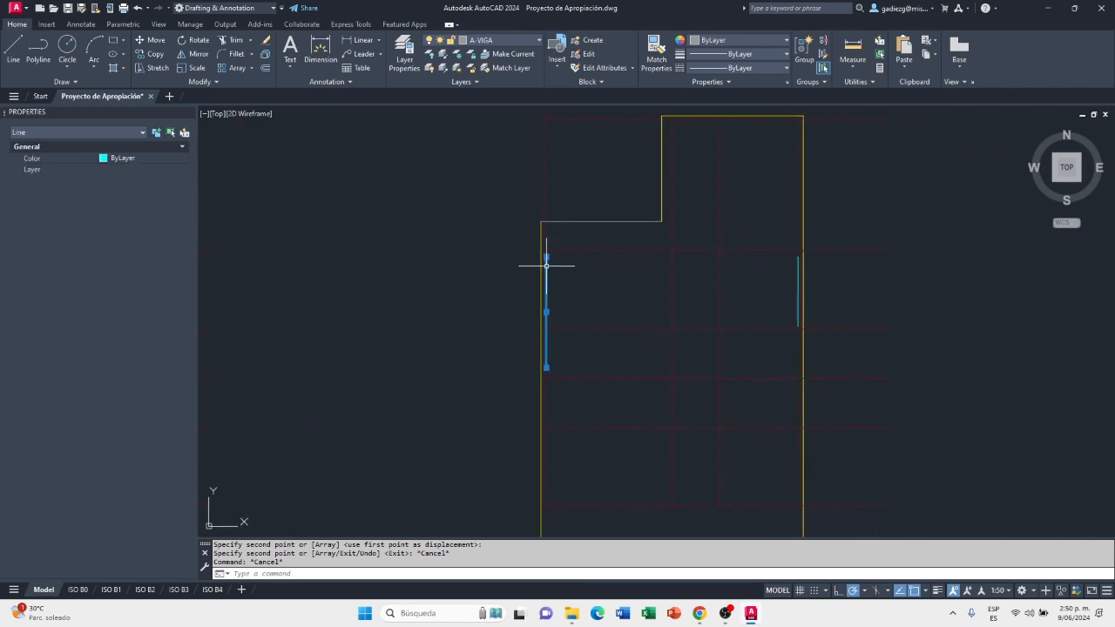
left_click(798, 262)
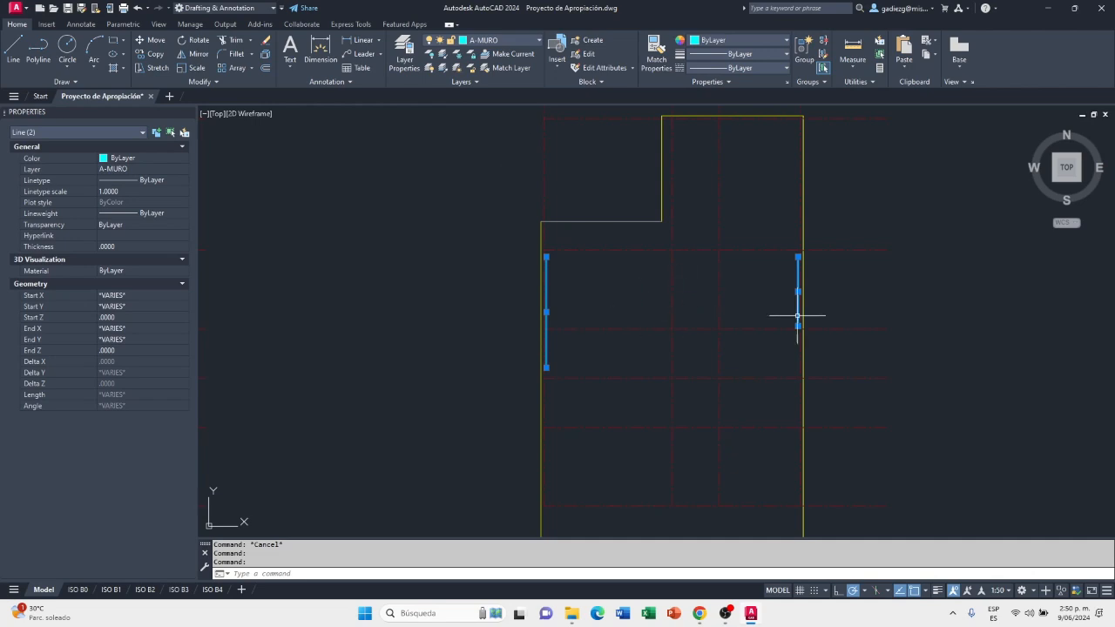
left_click(522, 39)
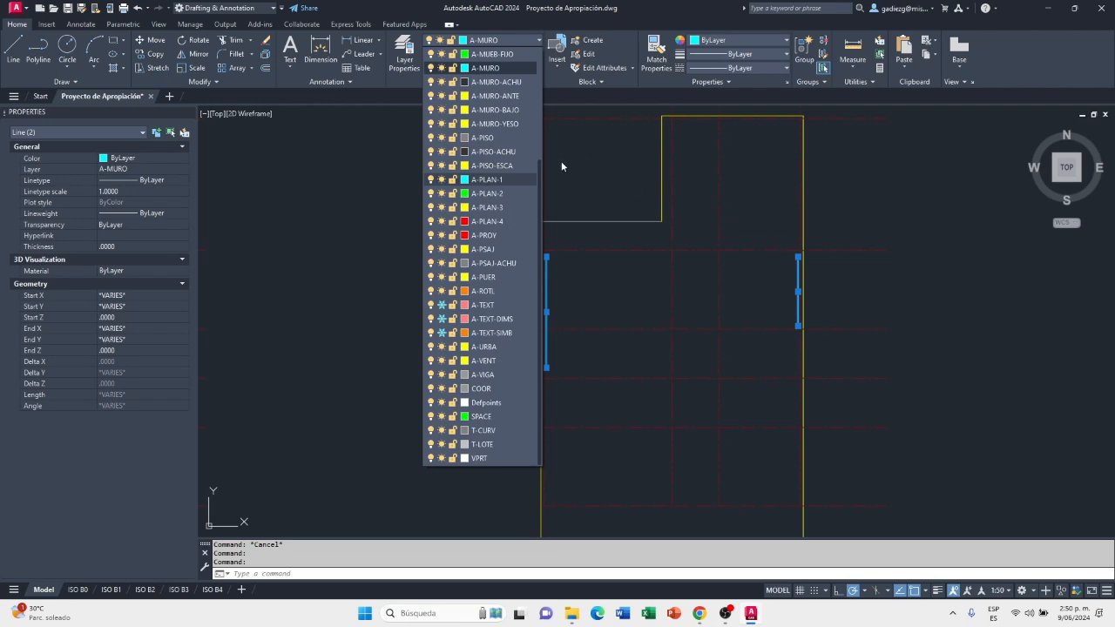
left_click(495, 110)
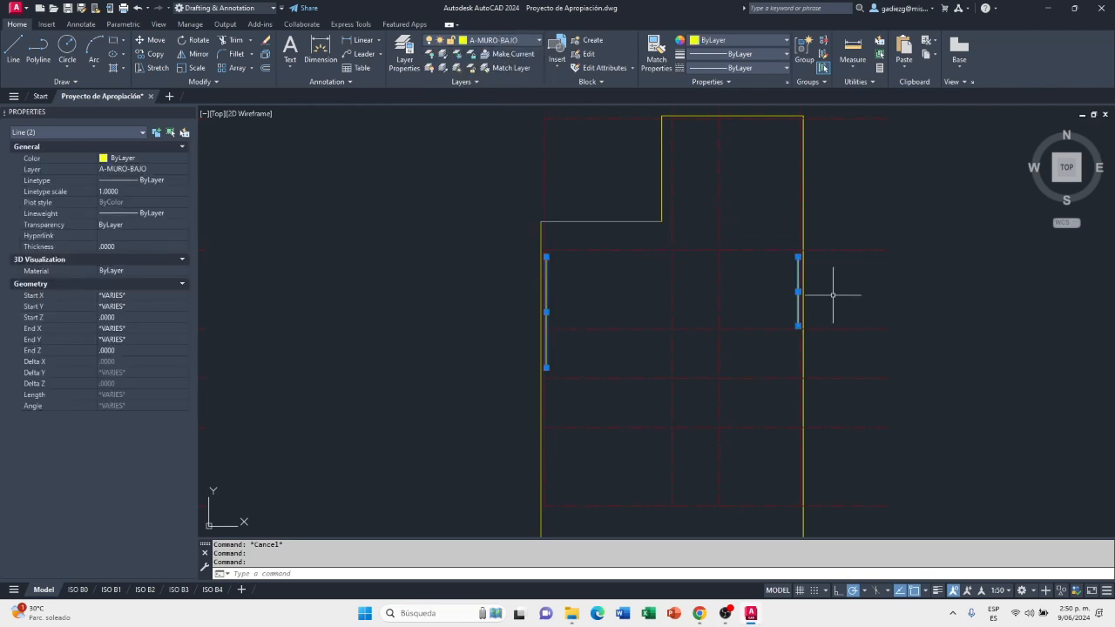
key("Escape")
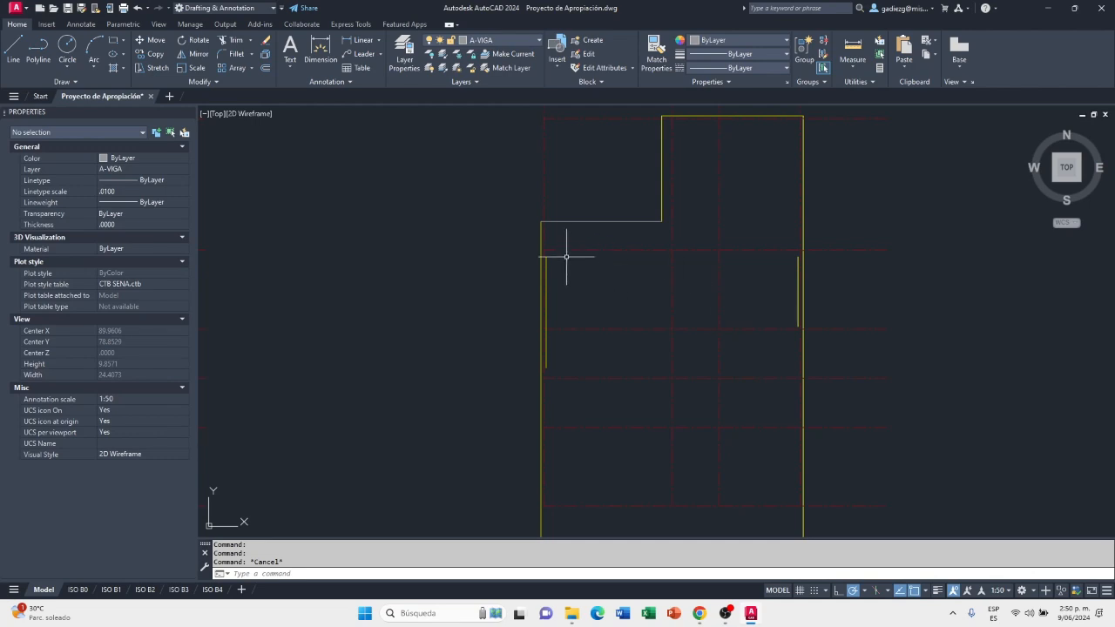
Extend the left inner wall line up to the roof outline's horizontal A-VIGA line at the step
scroll(535, 237, "up", 2)
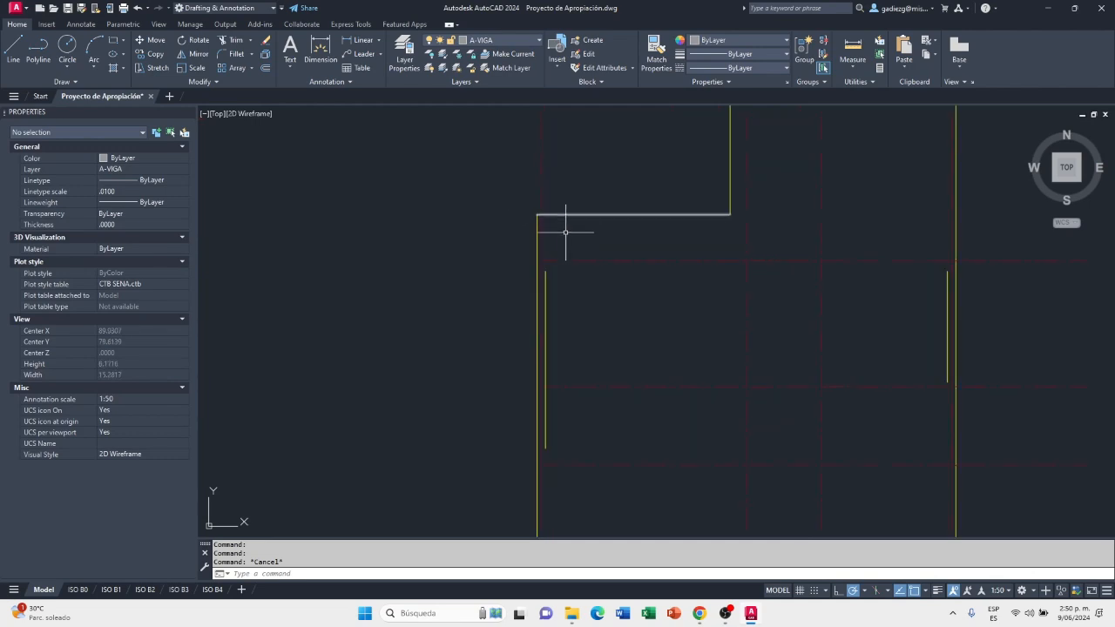
middle_click_drag(567, 291, 565, 265)
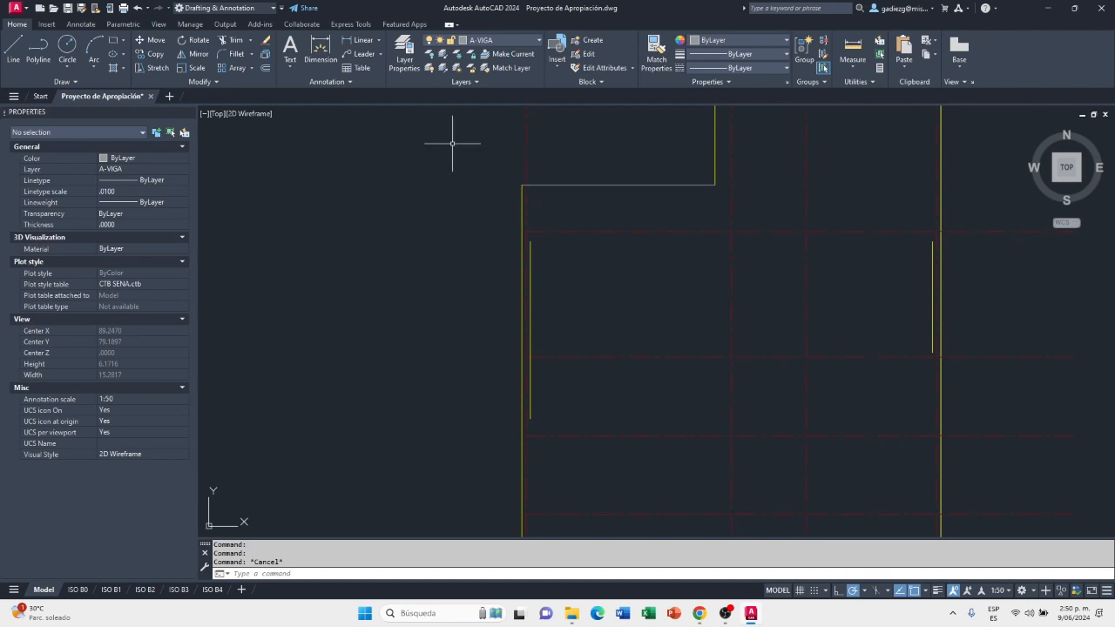
key("Return")
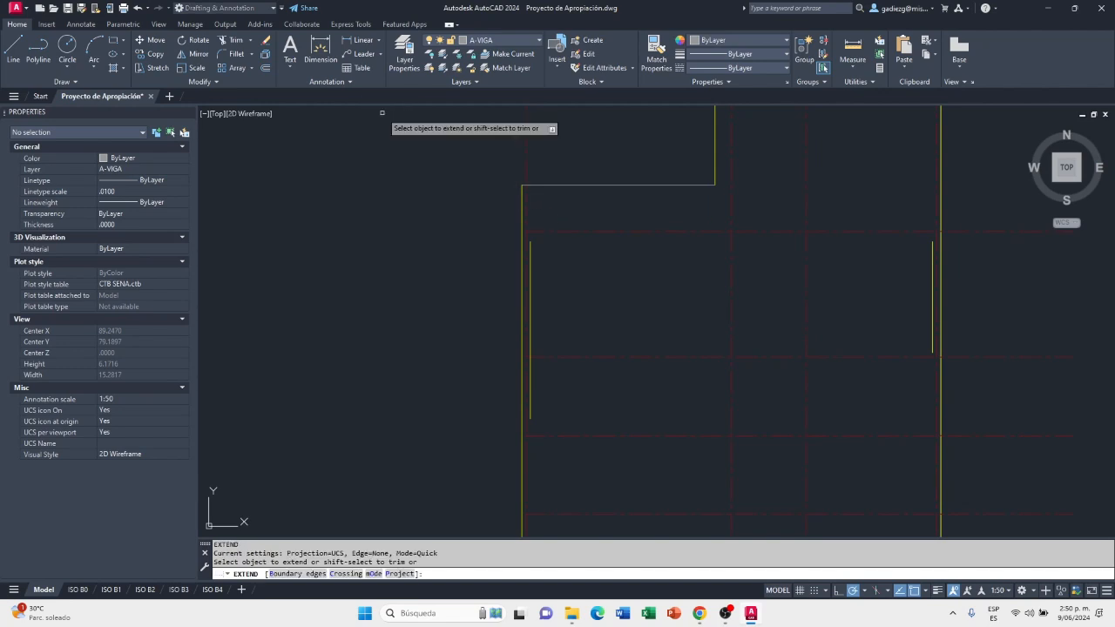
left_click(582, 185)
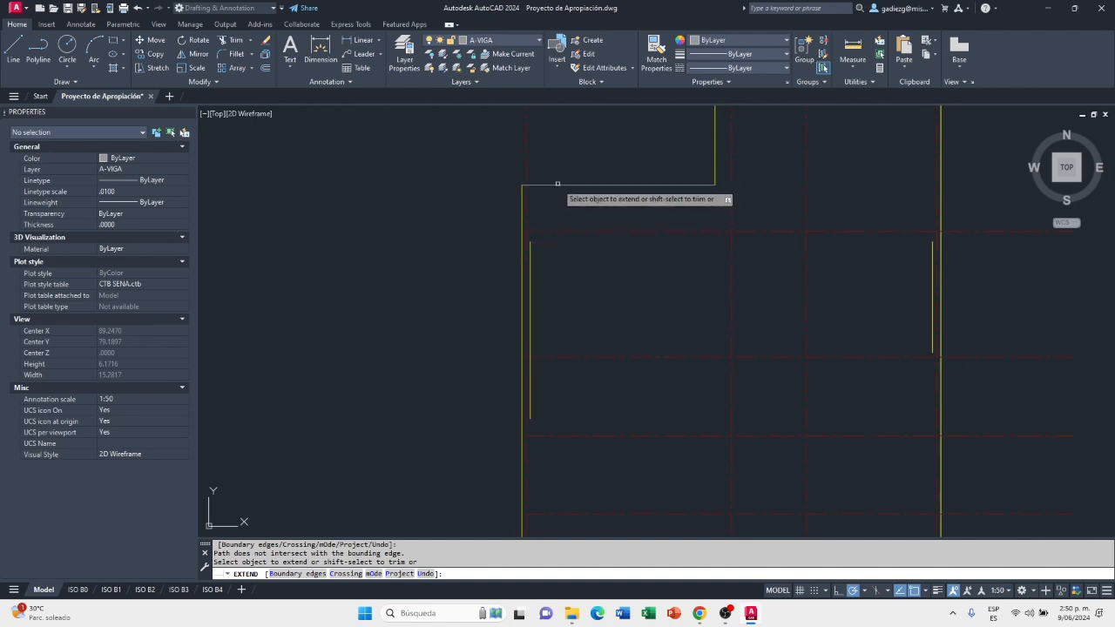
left_click(530, 242)
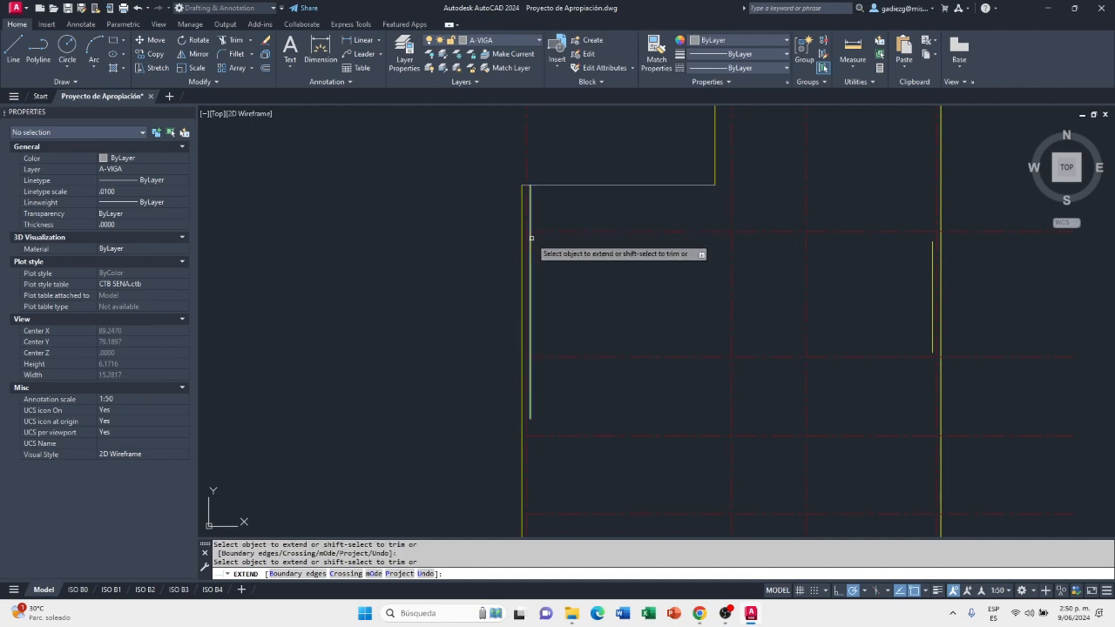
Extend the upper horizontal A-VIGA line across to the right wall, and extend the right inner wall line up to meet it
scroll(762, 285, "down", 2)
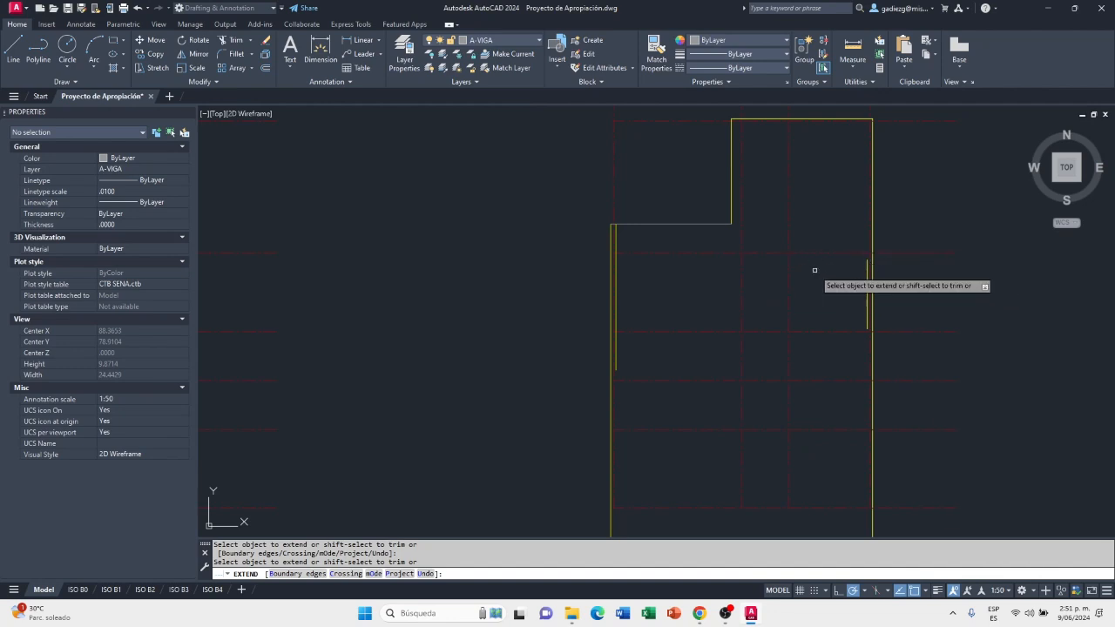
scroll(826, 277, "down", 2)
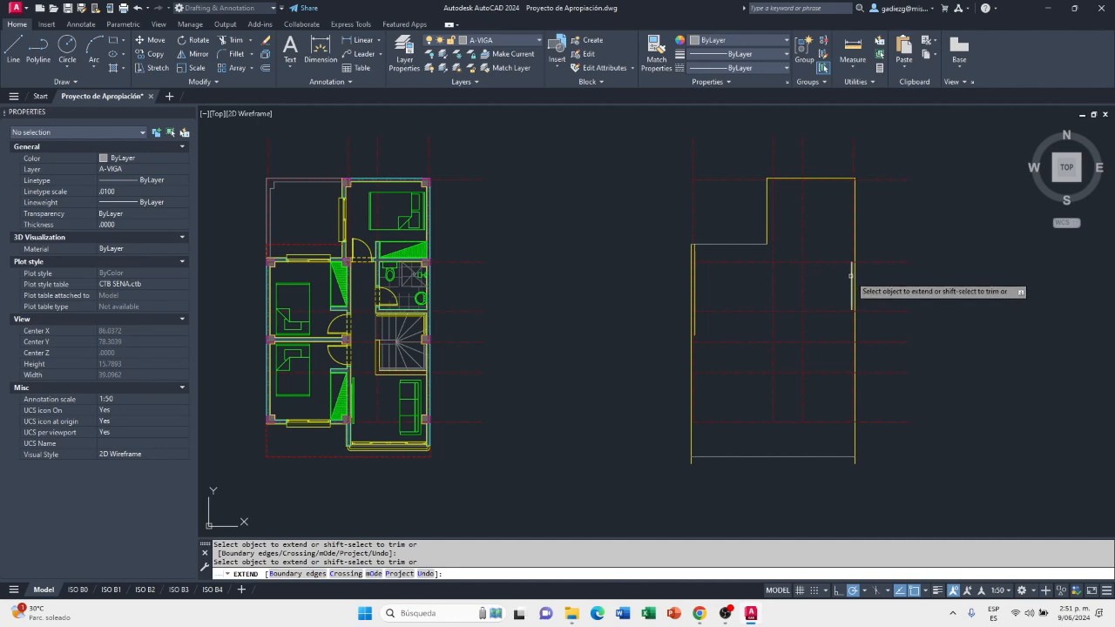
scroll(848, 275, "up", 2)
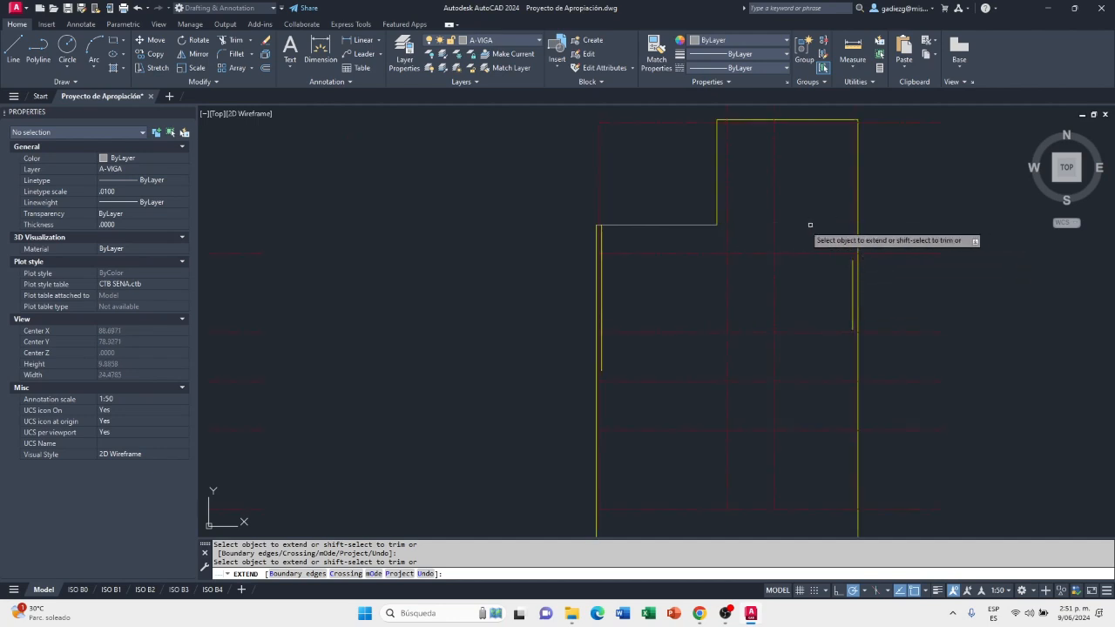
left_click(722, 225)
left_click(754, 225)
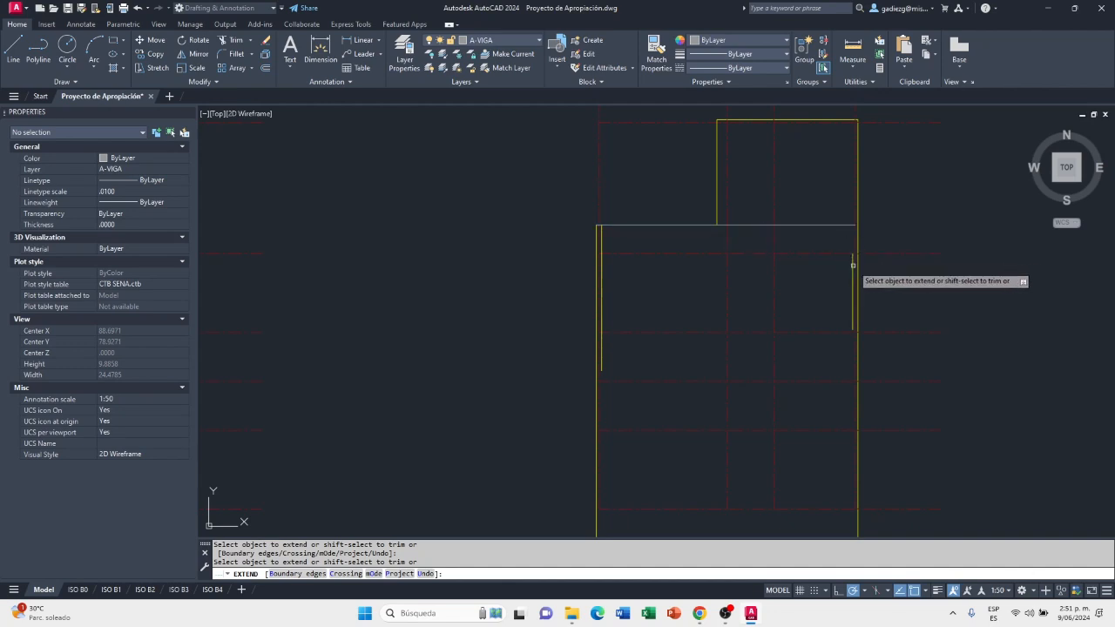
left_click(853, 261)
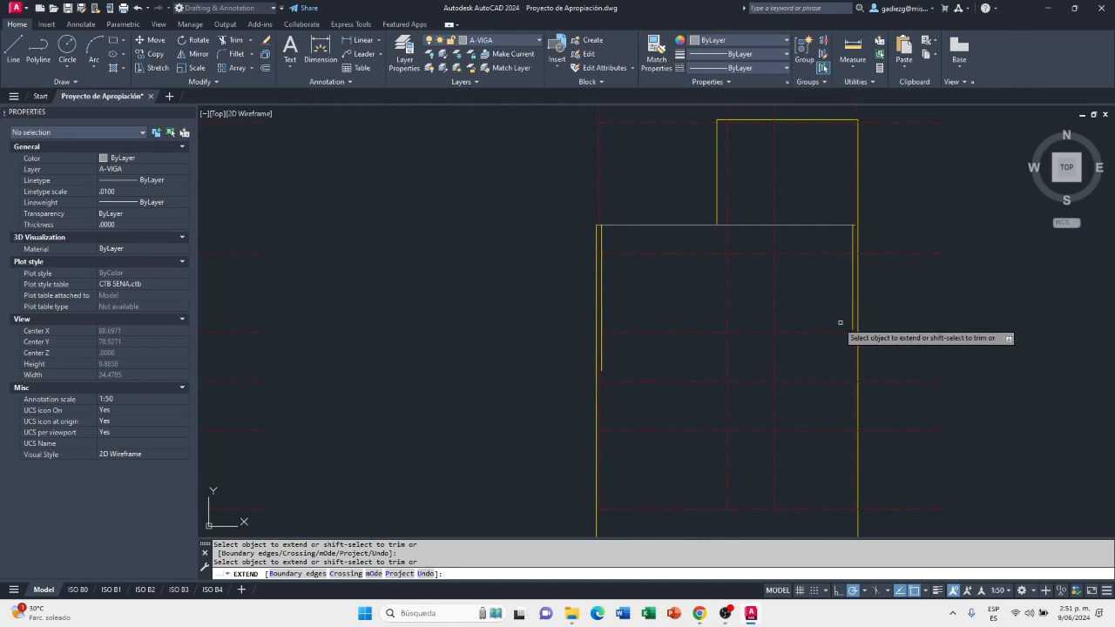
scroll(804, 266, "down", 3)
scroll(811, 391, "up", 3)
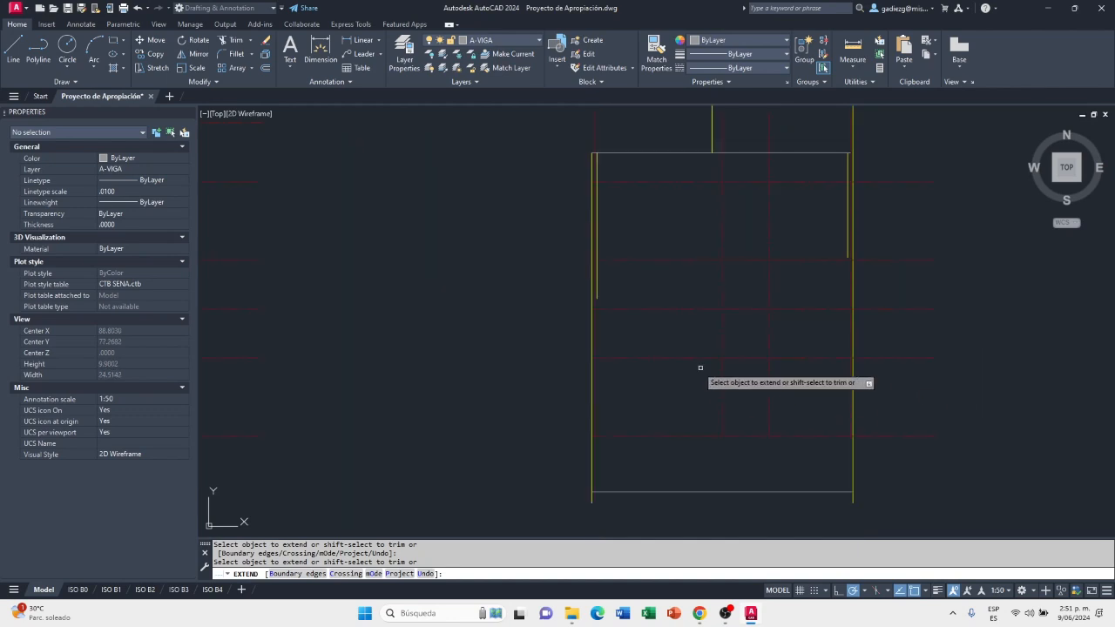
key("Escape")
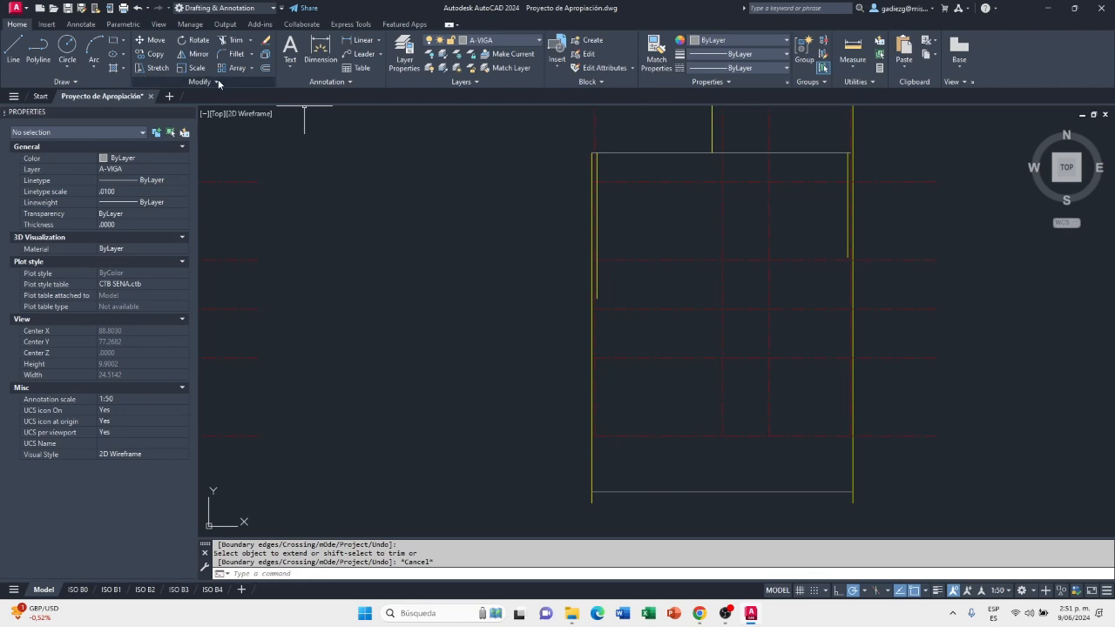
Extend both inner wall lines down to the lower horizontal A-VIGA line, using that line as the boundary edge
left_click(250, 43)
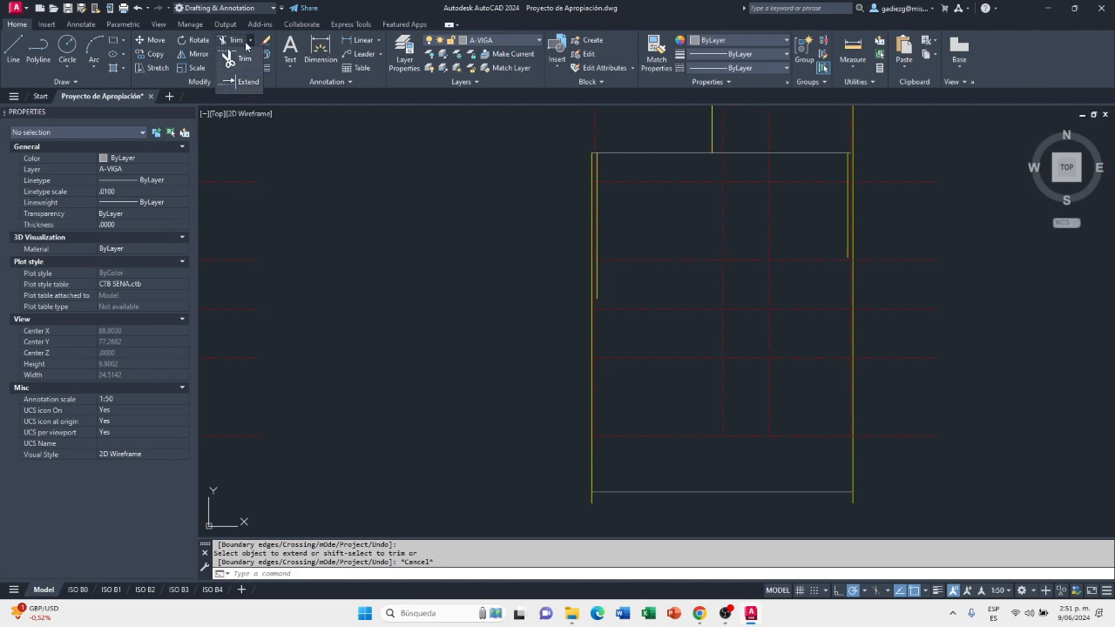
left_click(247, 81)
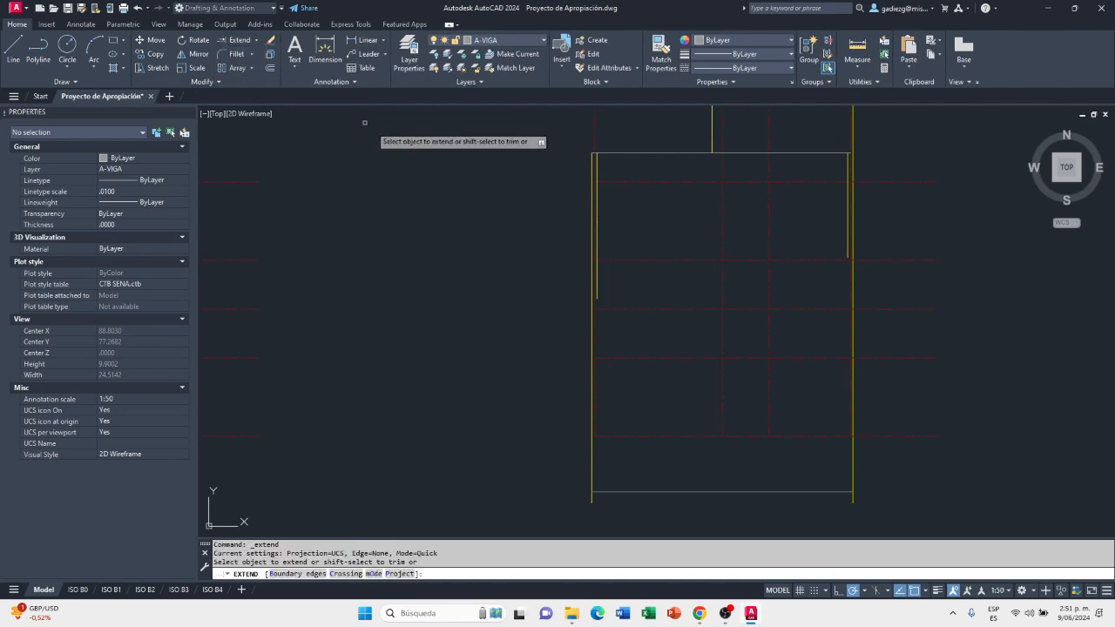
left_click(814, 492)
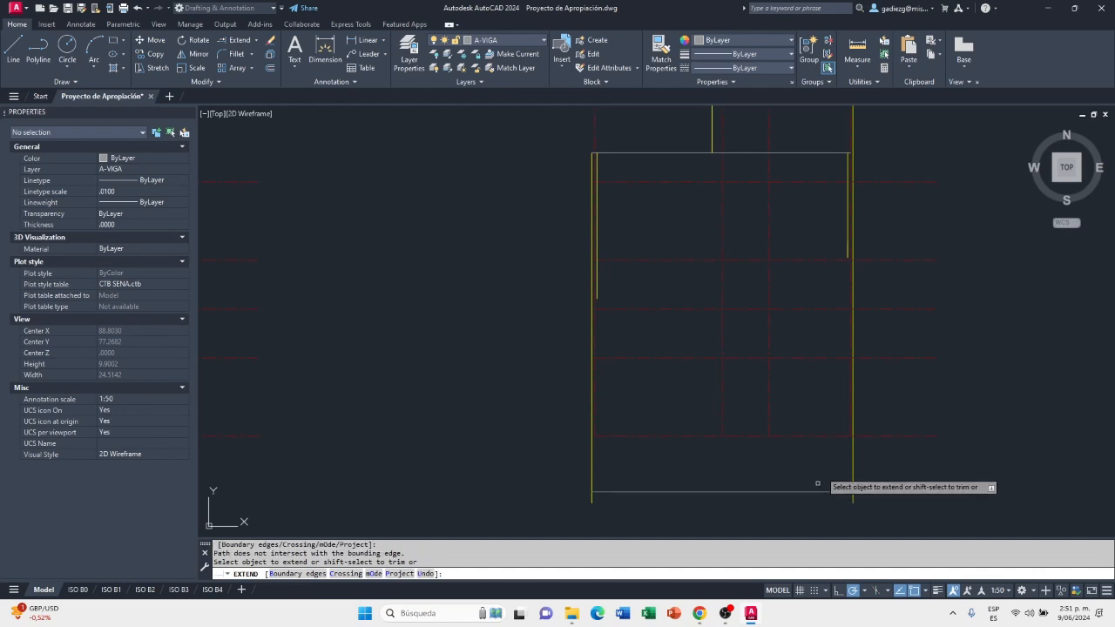
left_click(848, 247)
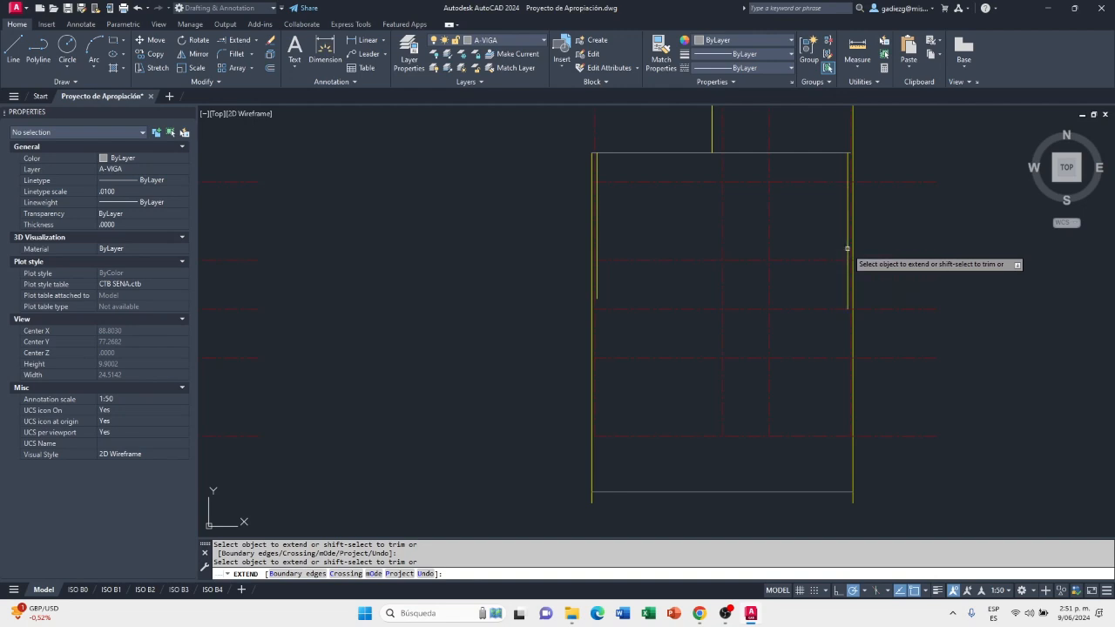
left_click(287, 573)
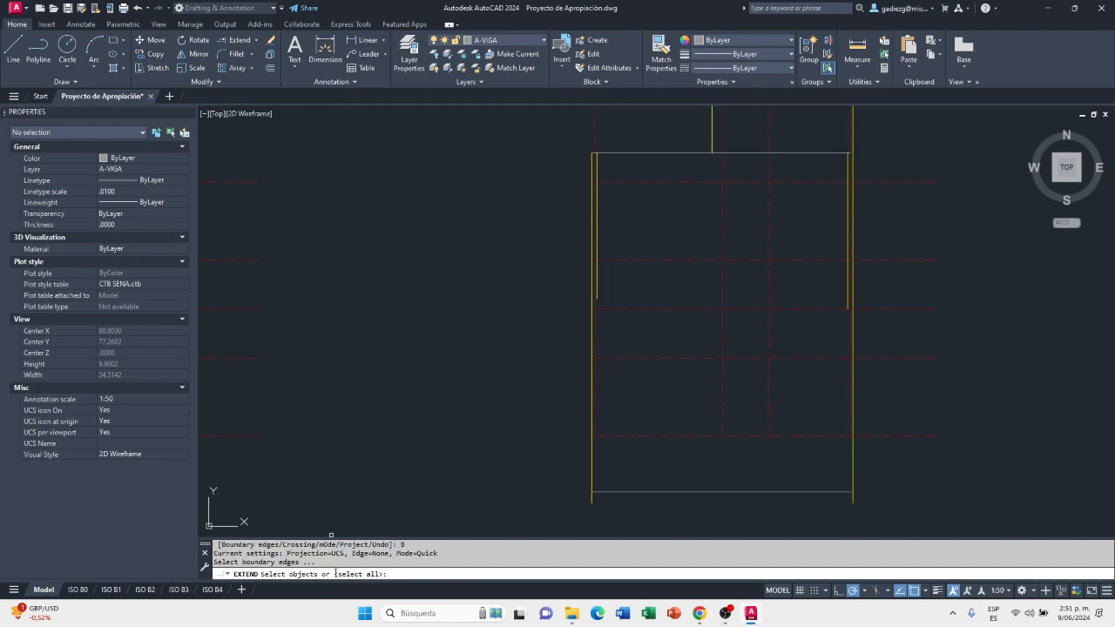
left_click(677, 492)
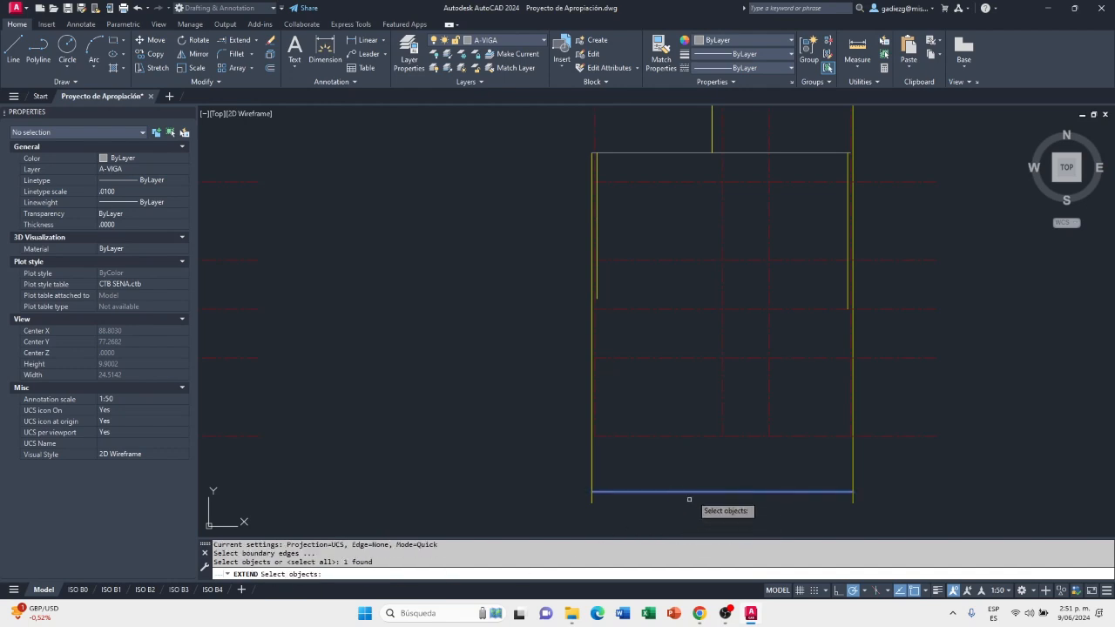
key("Return")
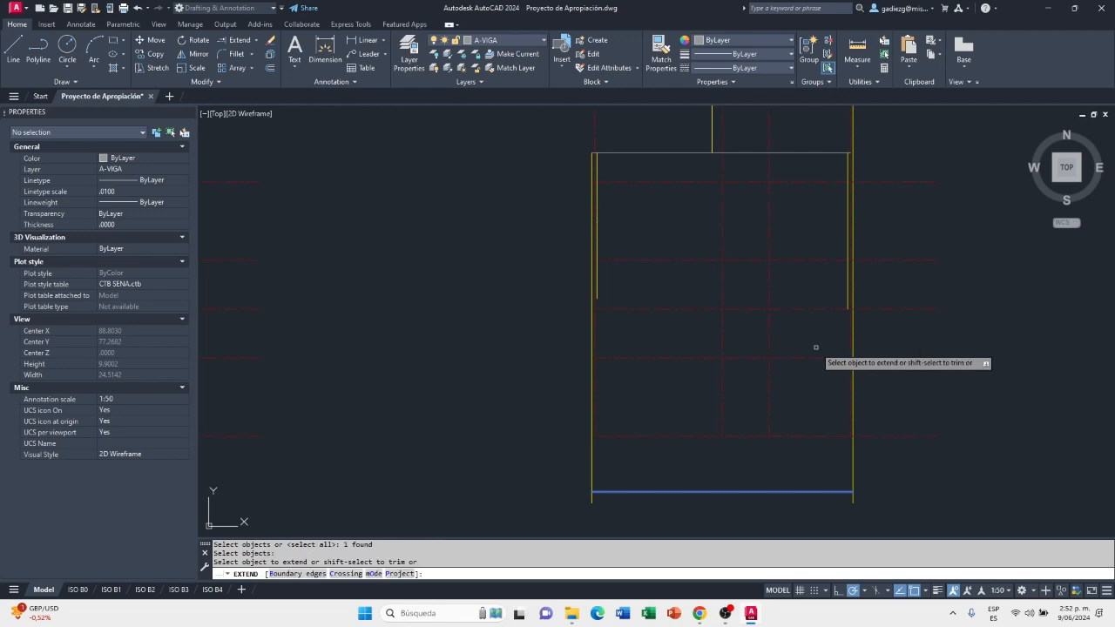
left_click(847, 297)
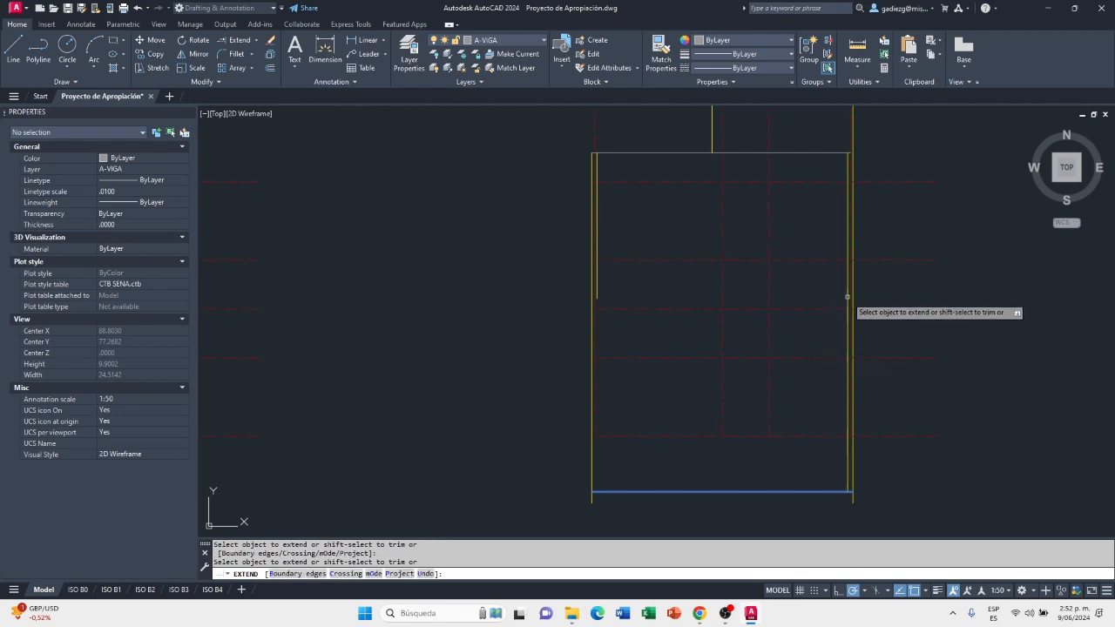
left_click(599, 284)
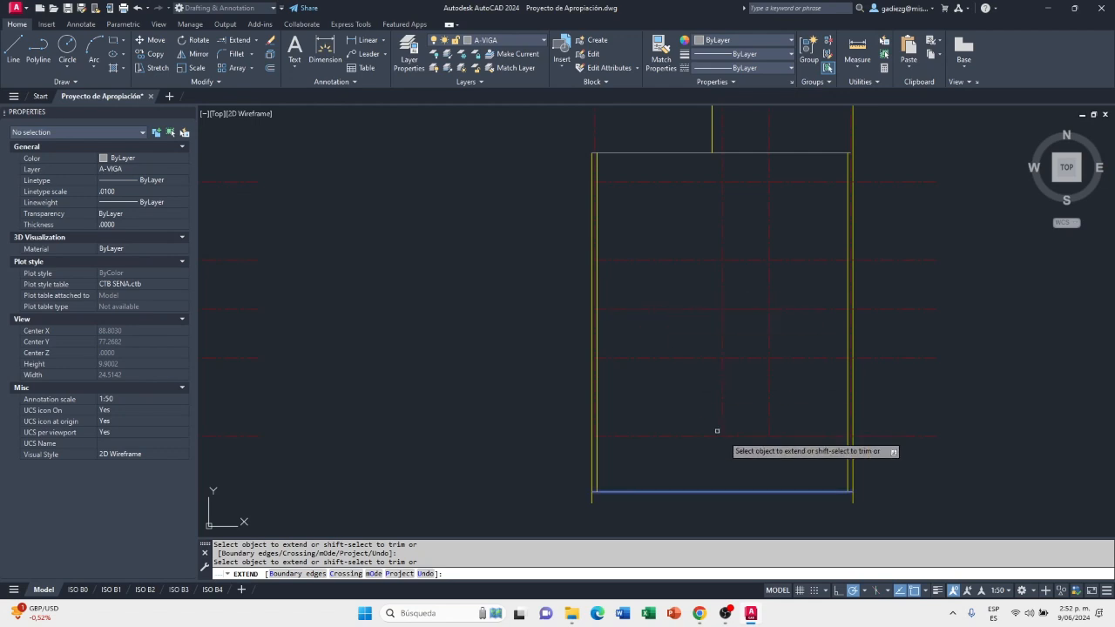
right_click(937, 419)
left_click(954, 424)
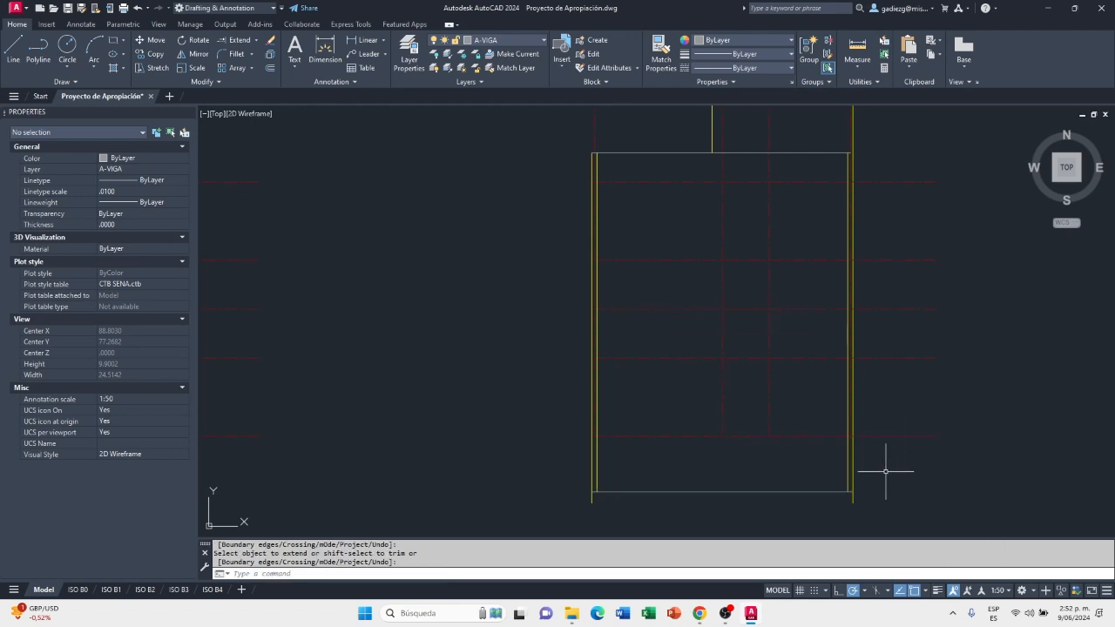
Fillet the lower A-VIGA line with the outer left wall line to form a sharp corner without overhang
scroll(873, 500, "up", 2)
middle_click_drag(625, 505, 616, 516)
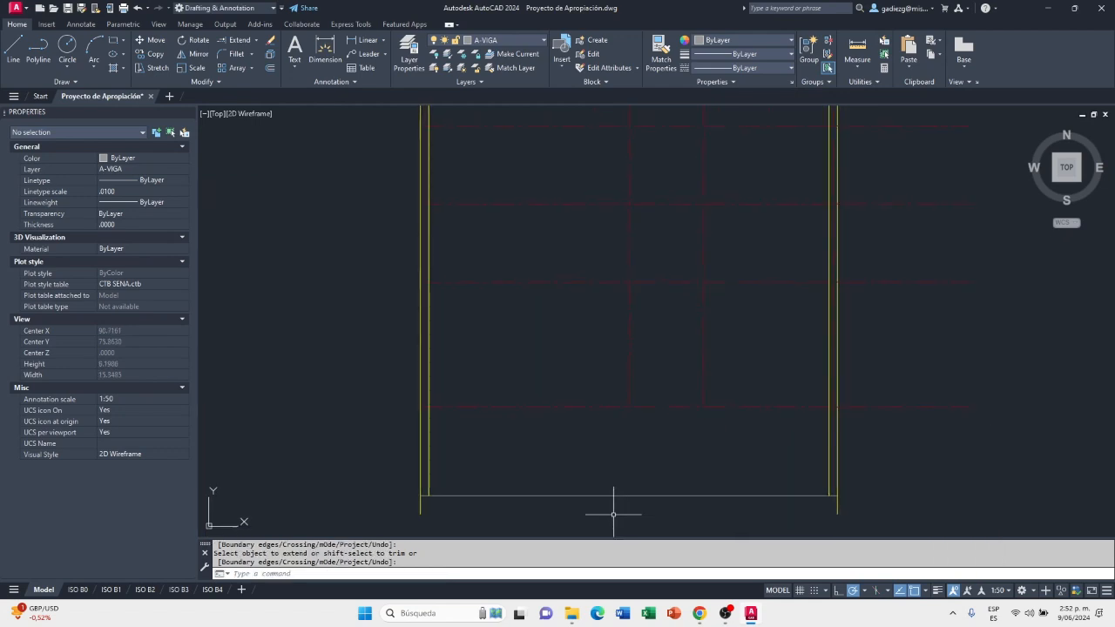
scroll(497, 498, "down", 2)
middle_click_drag(497, 495, 531, 473)
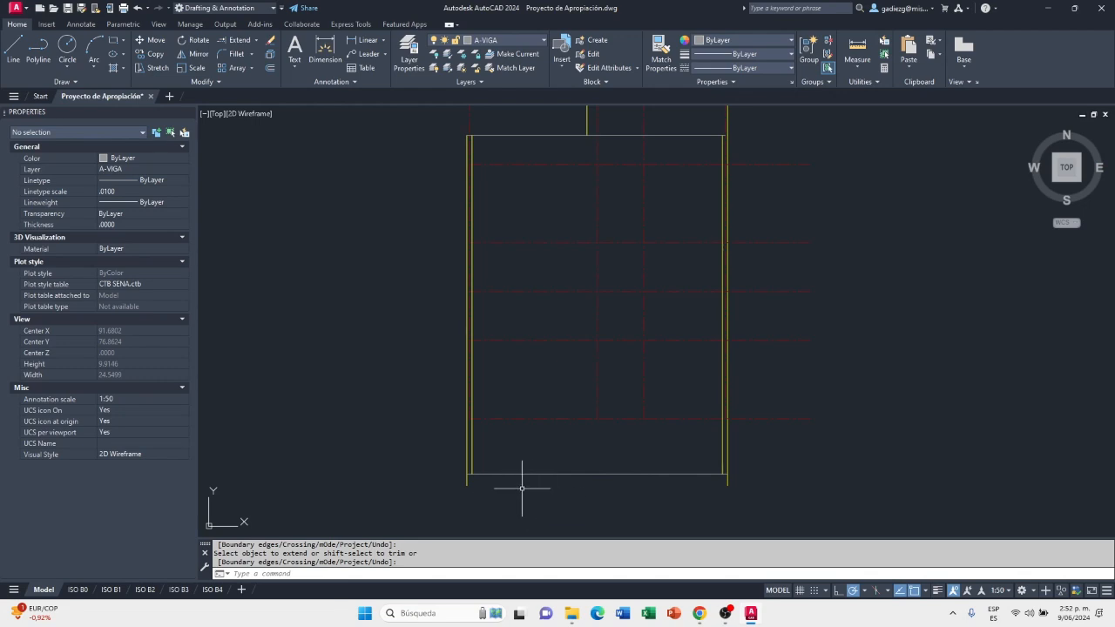
scroll(469, 480, "up", 6)
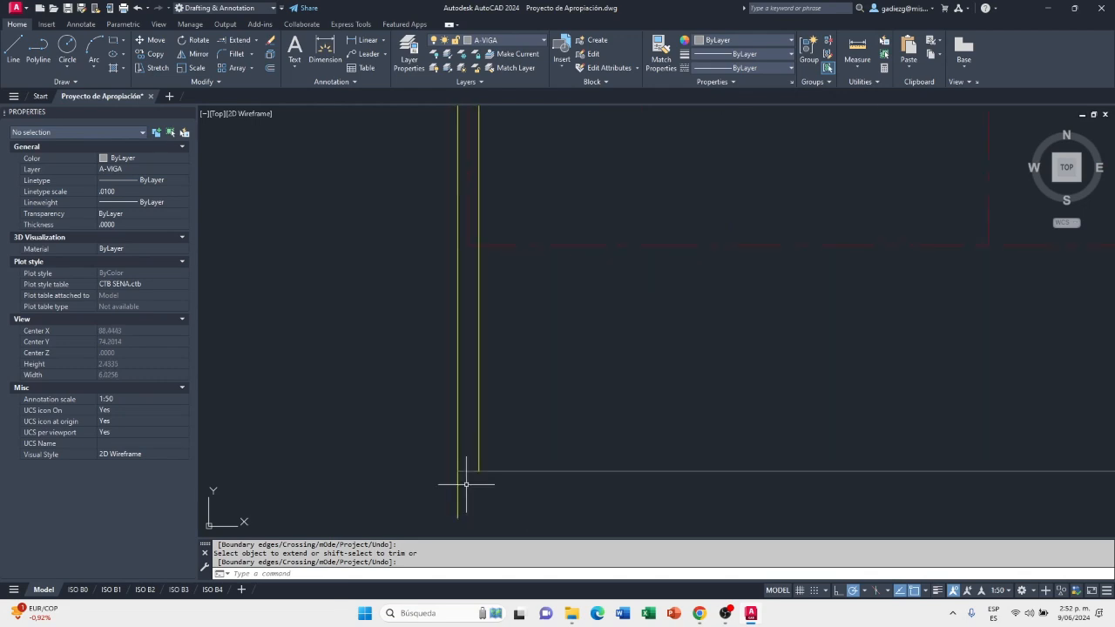
middle_click_drag(458, 490, 464, 435)
scroll(453, 453, "down", 2)
scroll(455, 445, "up", 2)
scroll(455, 444, "up", 2)
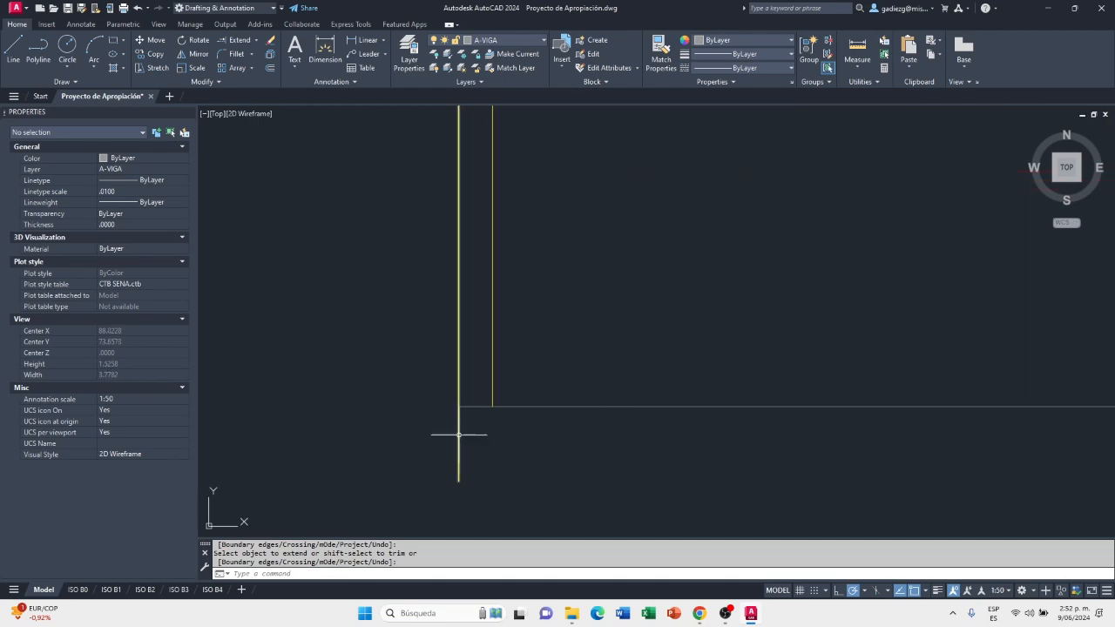
scroll(484, 434, "down", 4)
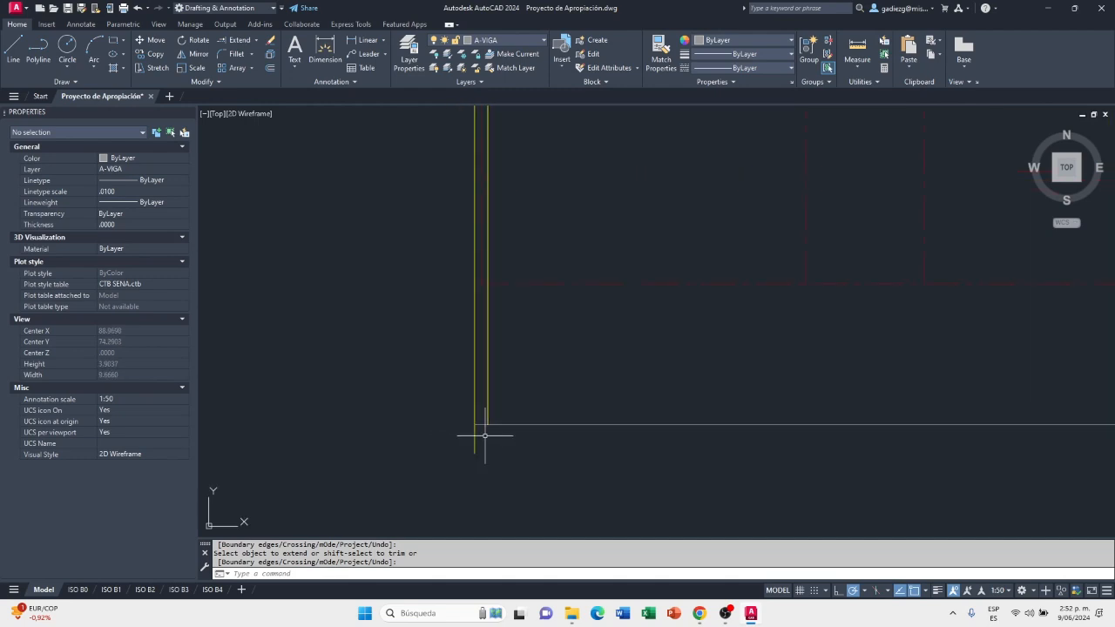
key("Return")
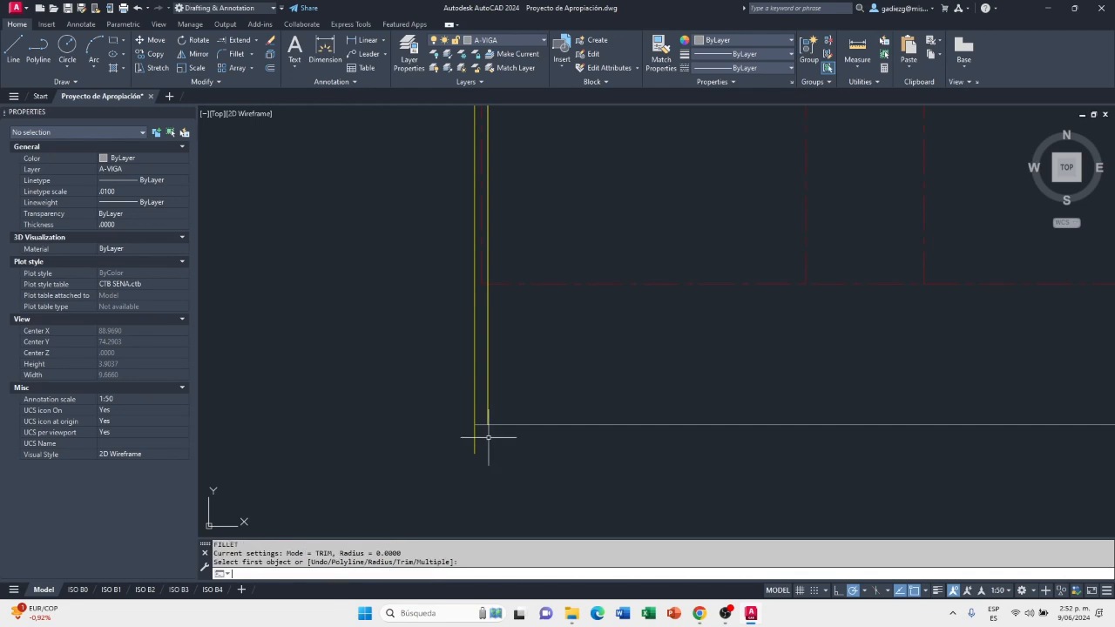
scroll(502, 435, "up", 2)
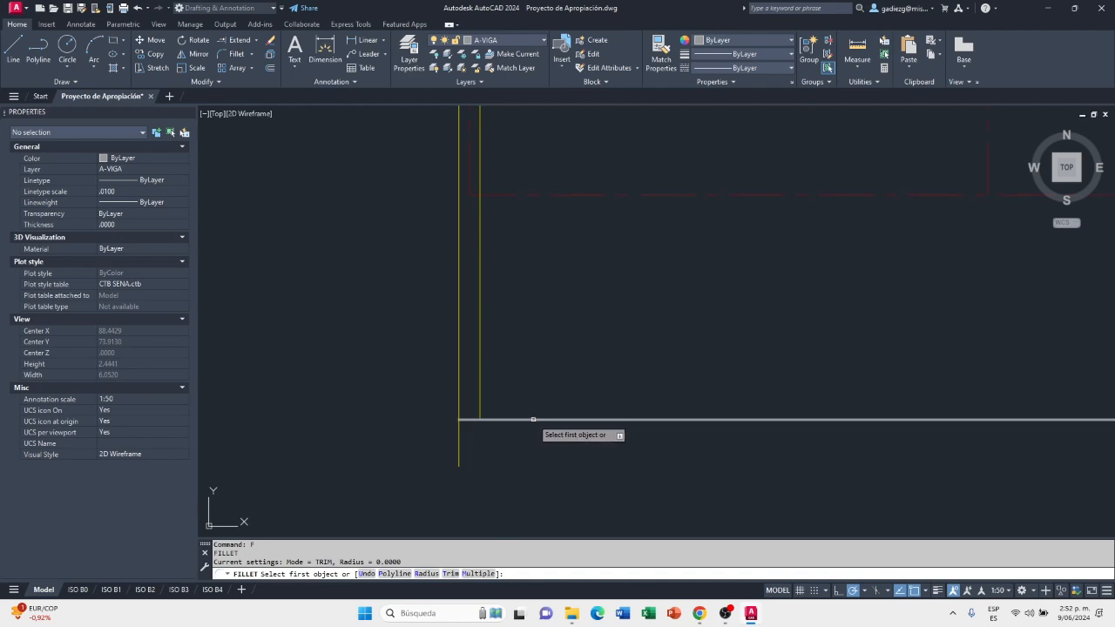
left_click(523, 420)
left_click(461, 394)
scroll(410, 436, "down", 6)
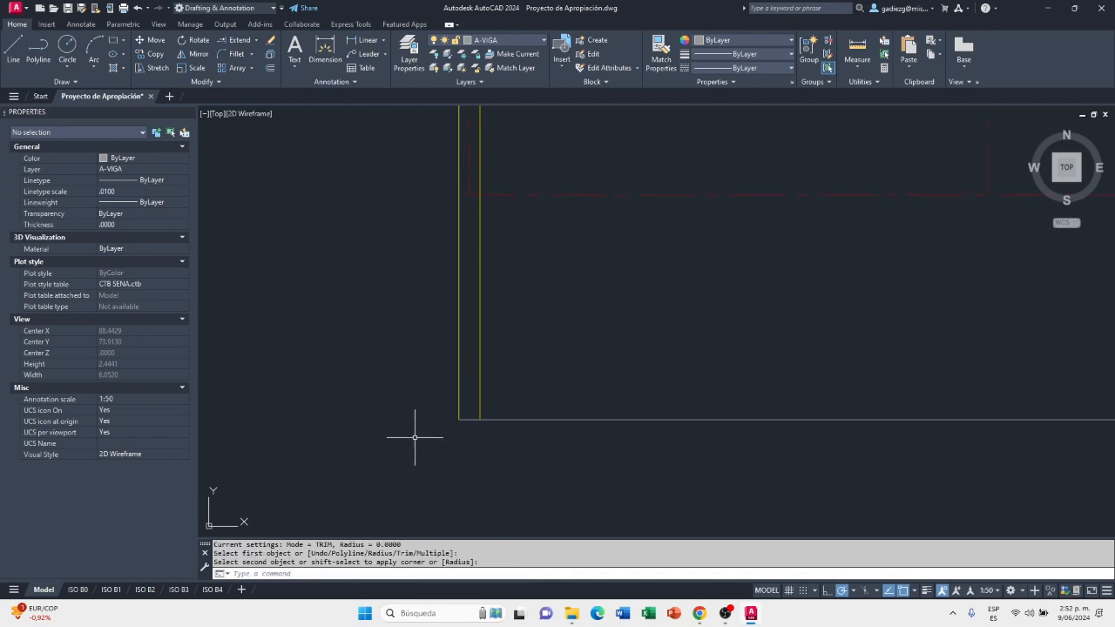
Fillet the outer right wall line with the lower A-VIGA line to close the lower right corner
scroll(742, 441, "up", 4)
key("Return")
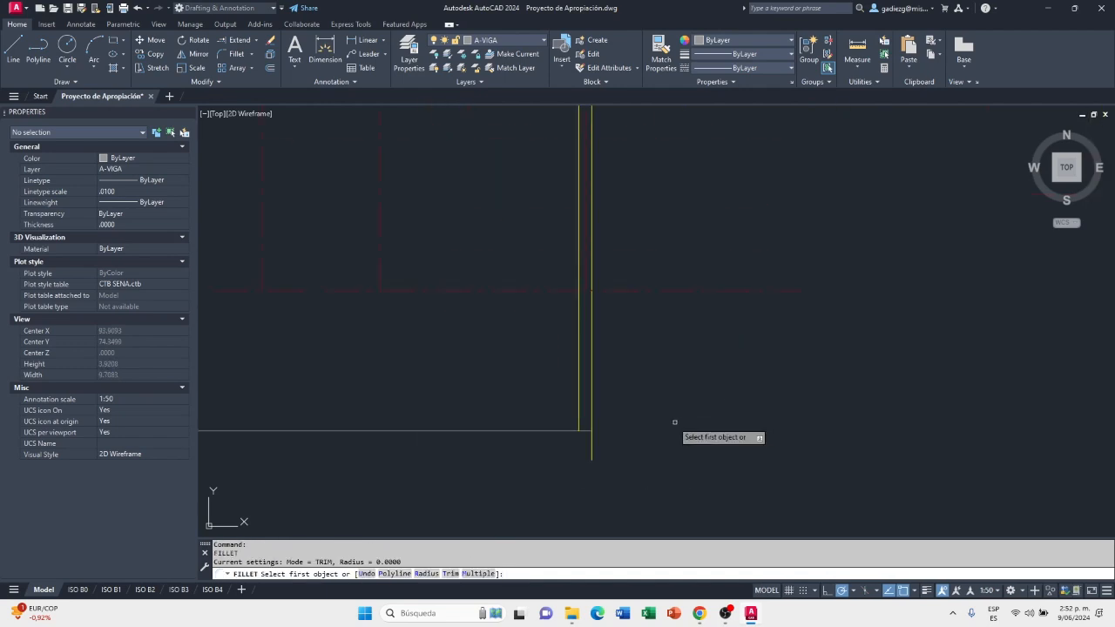
left_click(592, 411)
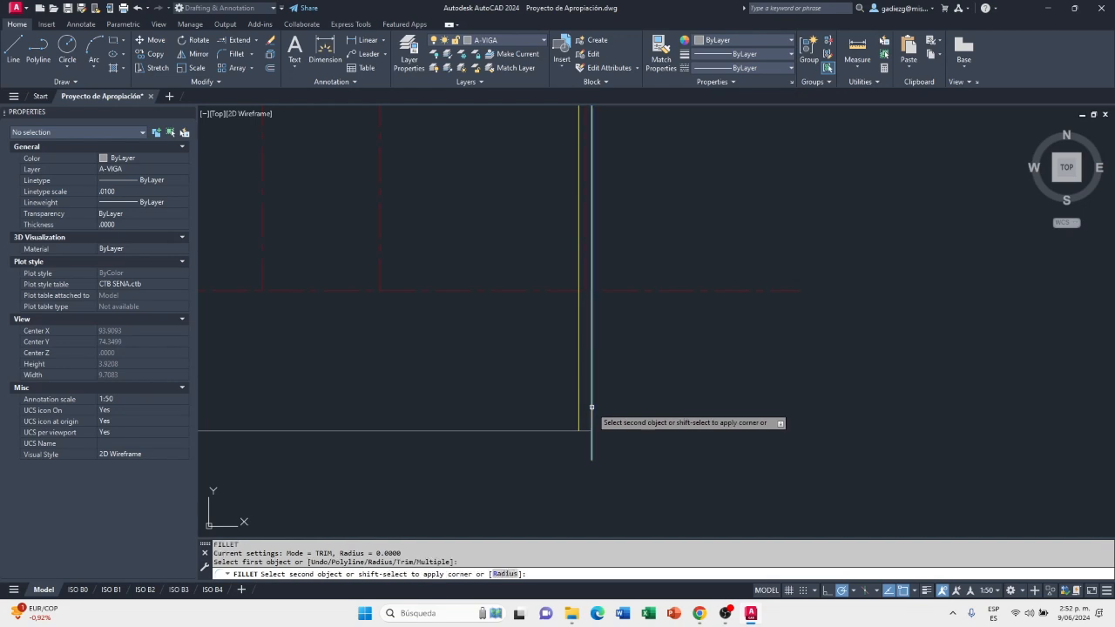
scroll(698, 434, "down", 2)
Break the lower A-VIGA line at the lower end of the left inner wall line
middle_click_drag(511, 464, 704, 457)
scroll(415, 442, "up", 2)
scroll(414, 442, "up", 6)
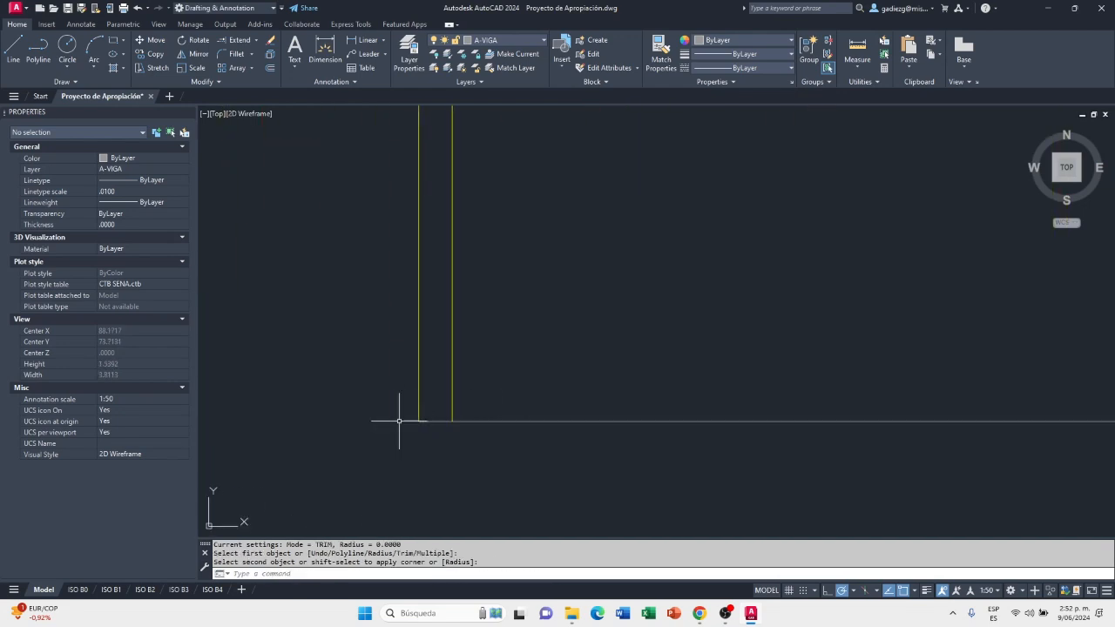
scroll(427, 423, "up", 5)
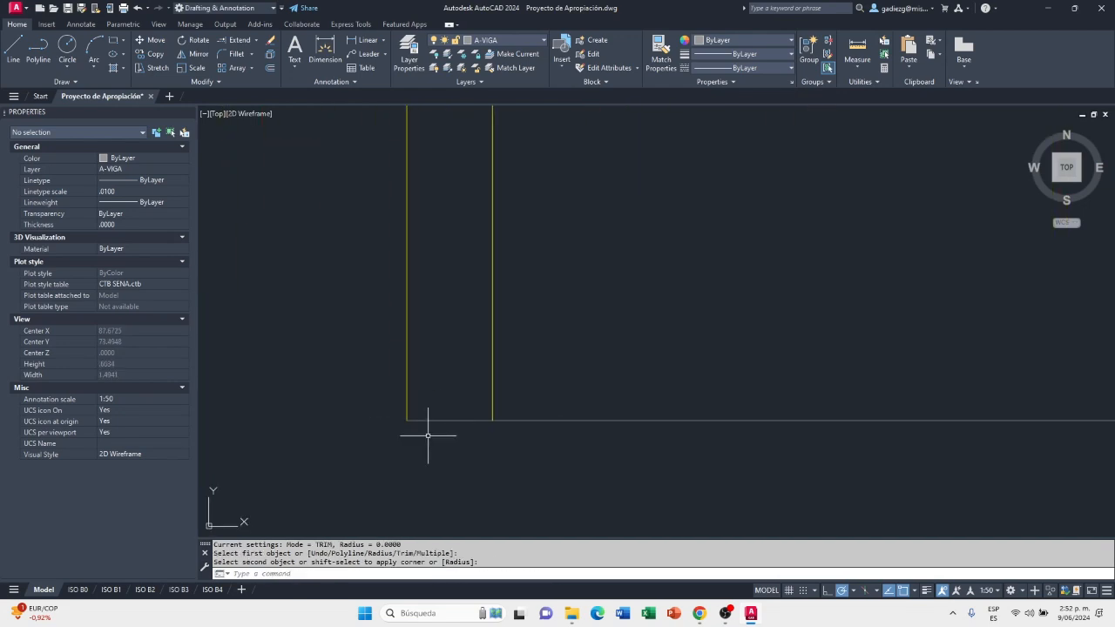
left_click(481, 413)
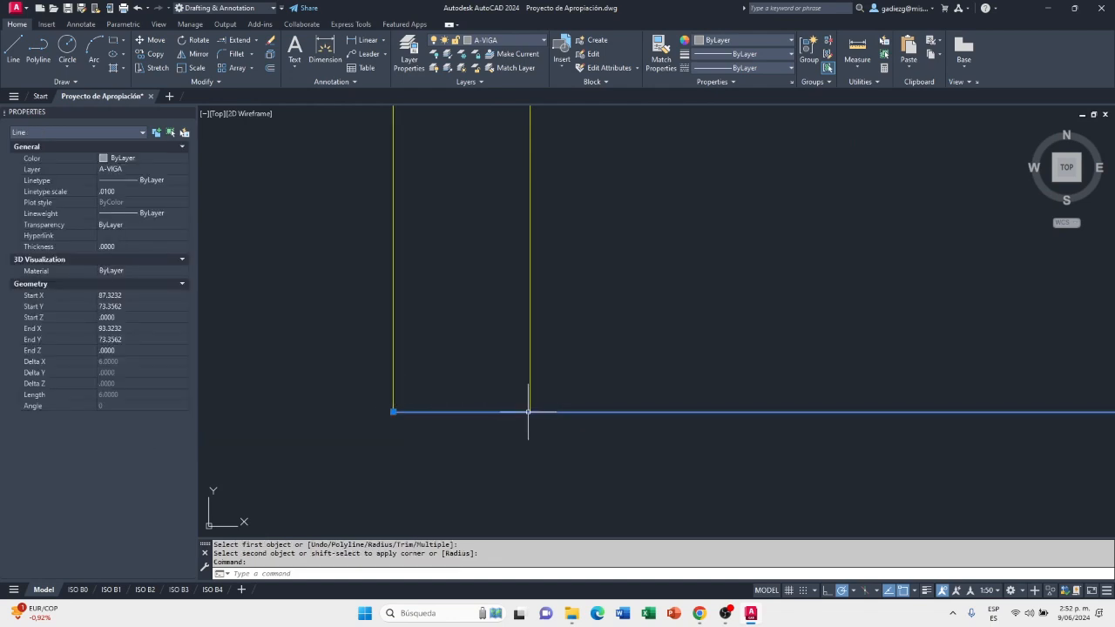
scroll(442, 418, "down", 5)
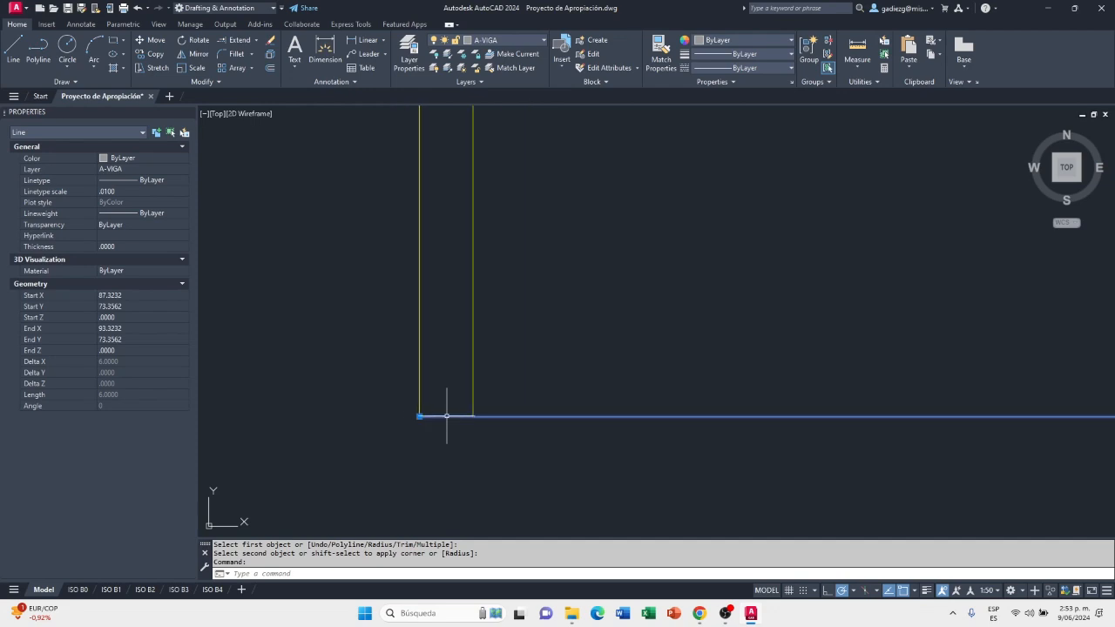
scroll(441, 426, "up", 6)
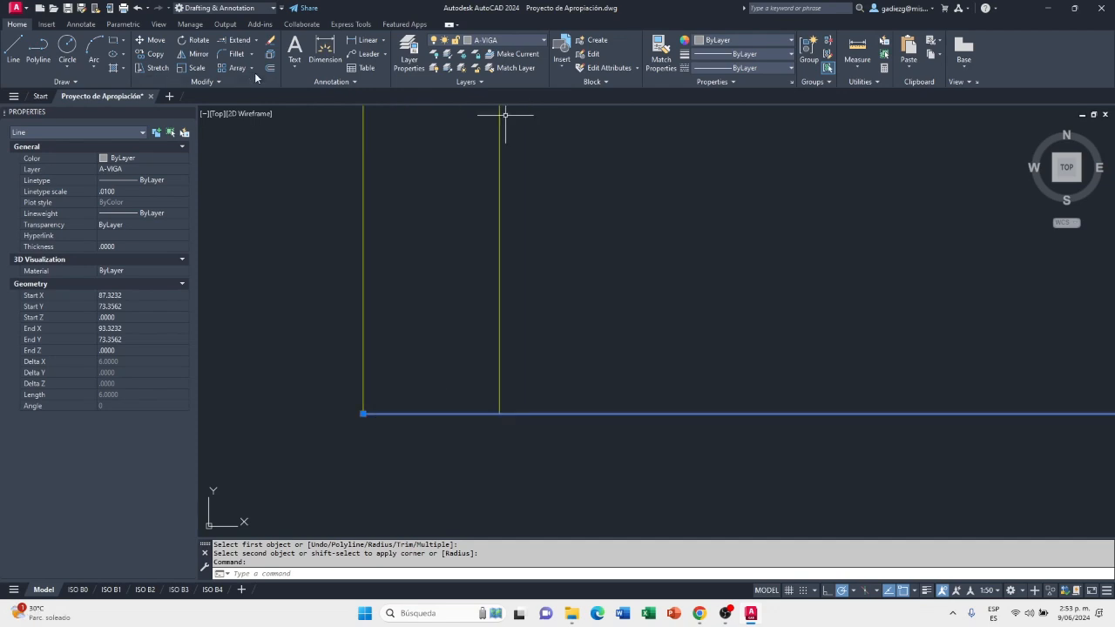
left_click(223, 82)
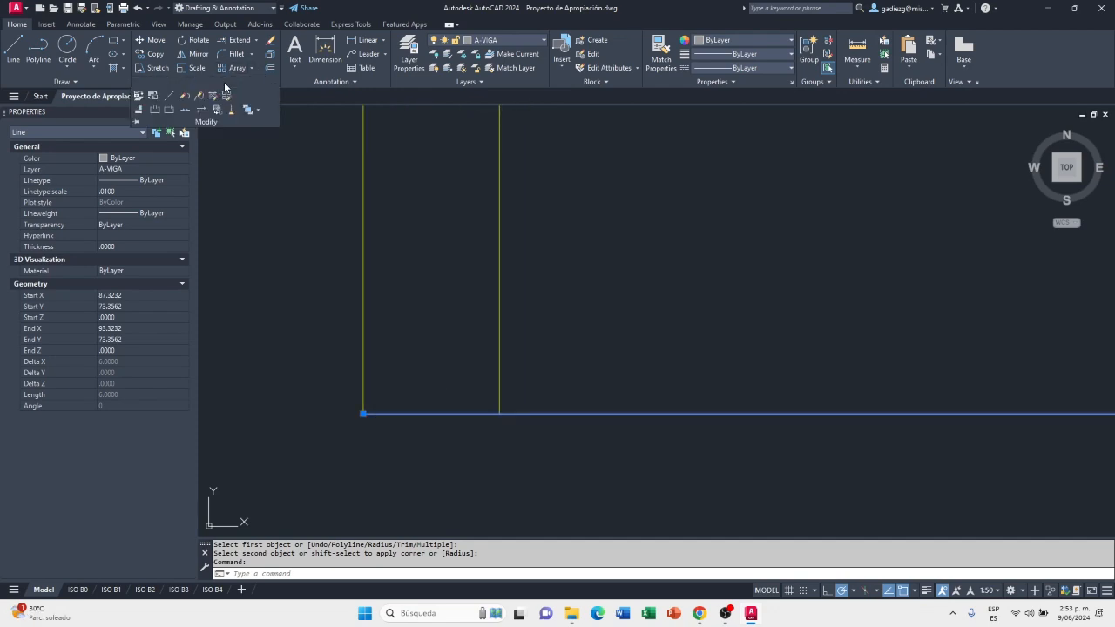
left_click(169, 113)
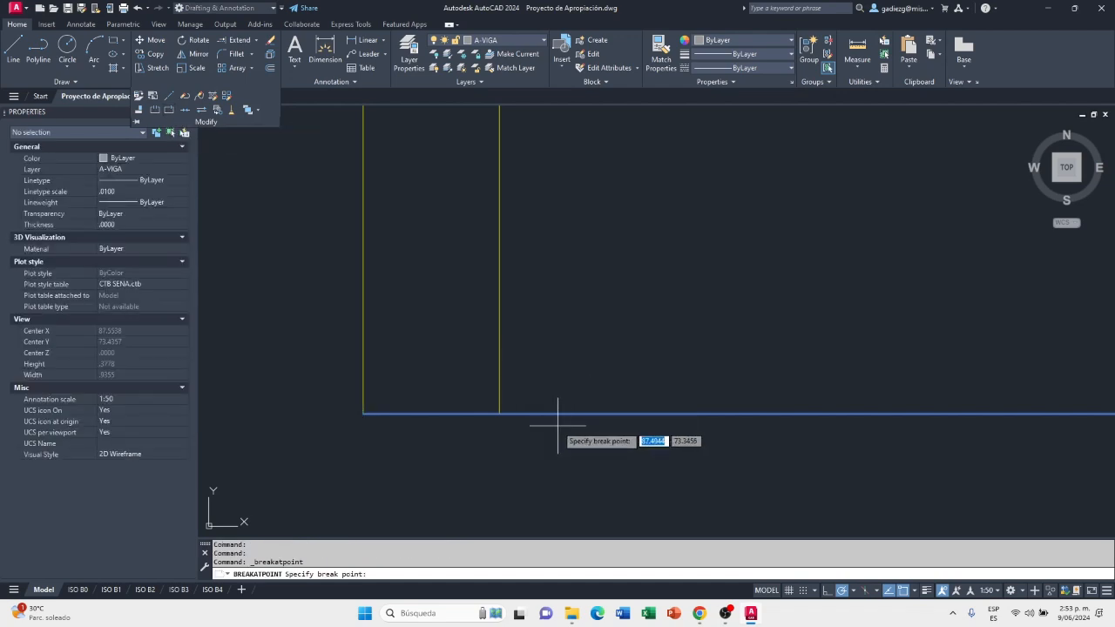
left_click(499, 413)
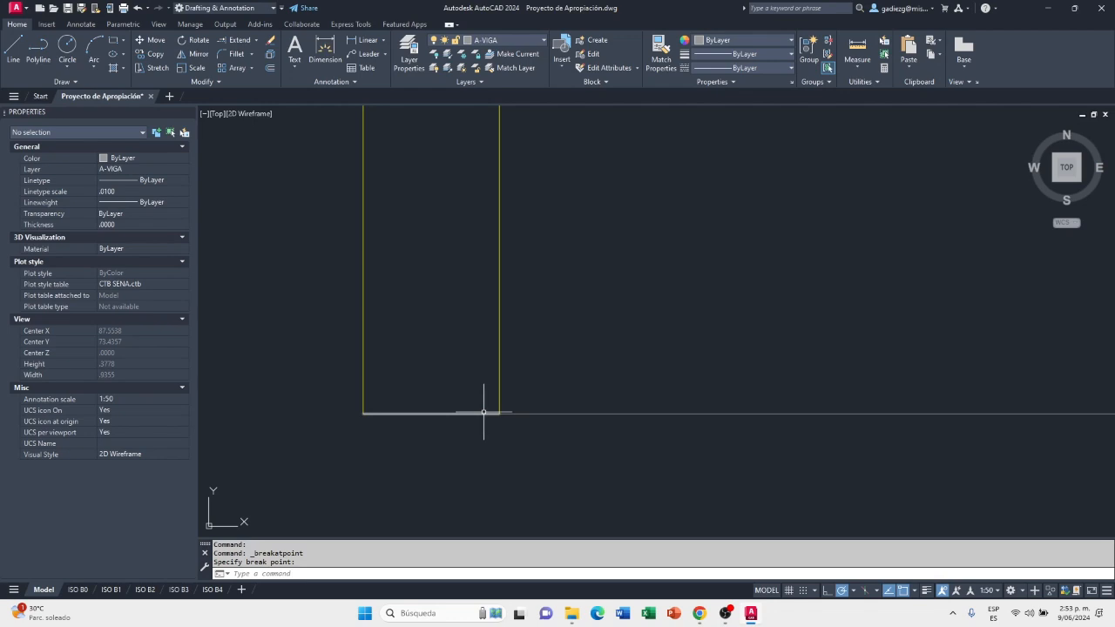
Assign the short segment closing the left wall's lower end to the A-MURO-BAJO layer
left_click(477, 415)
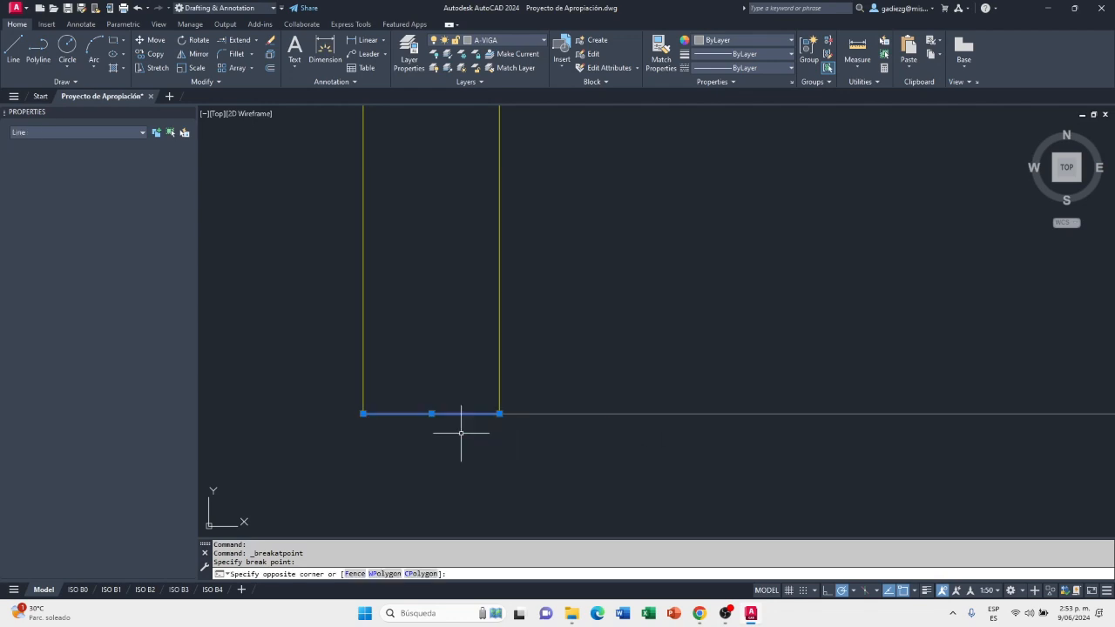
left_click(517, 40)
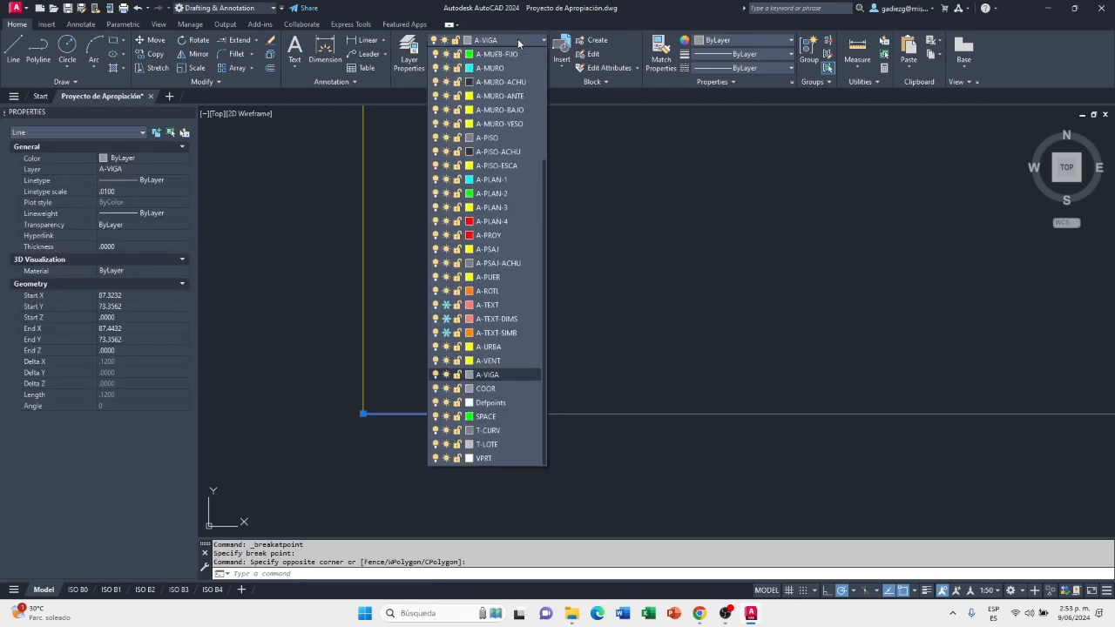
left_click(521, 110)
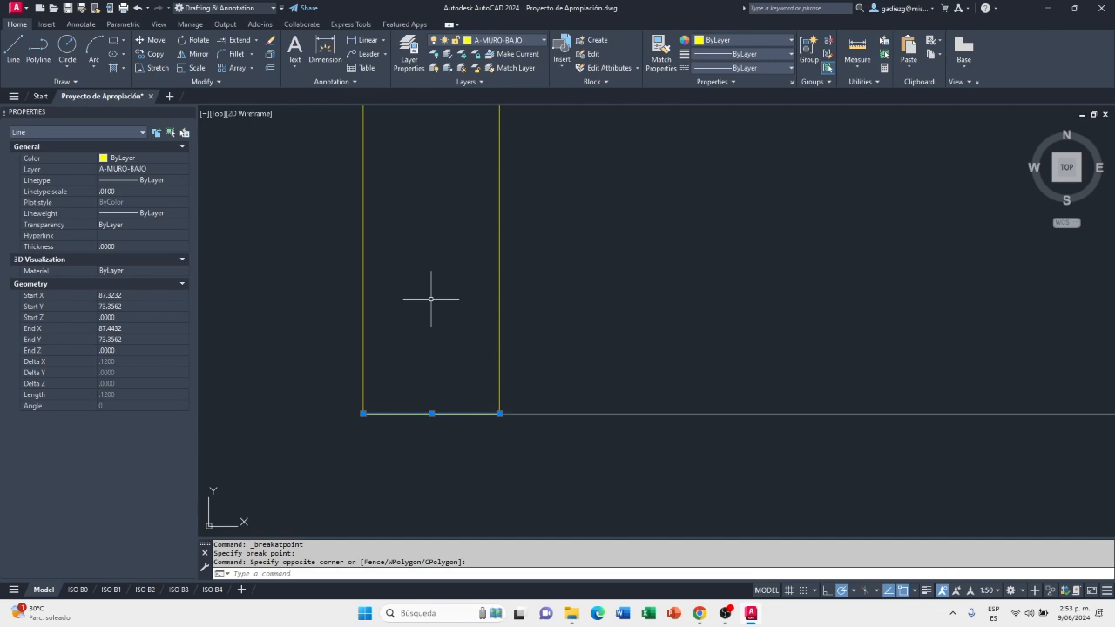
key("Escape")
key("Escape")
Break the lower A-VIGA line at the lower end of the right inner wall line
scroll(361, 430, "down", 6)
scroll(522, 473, "down", 6)
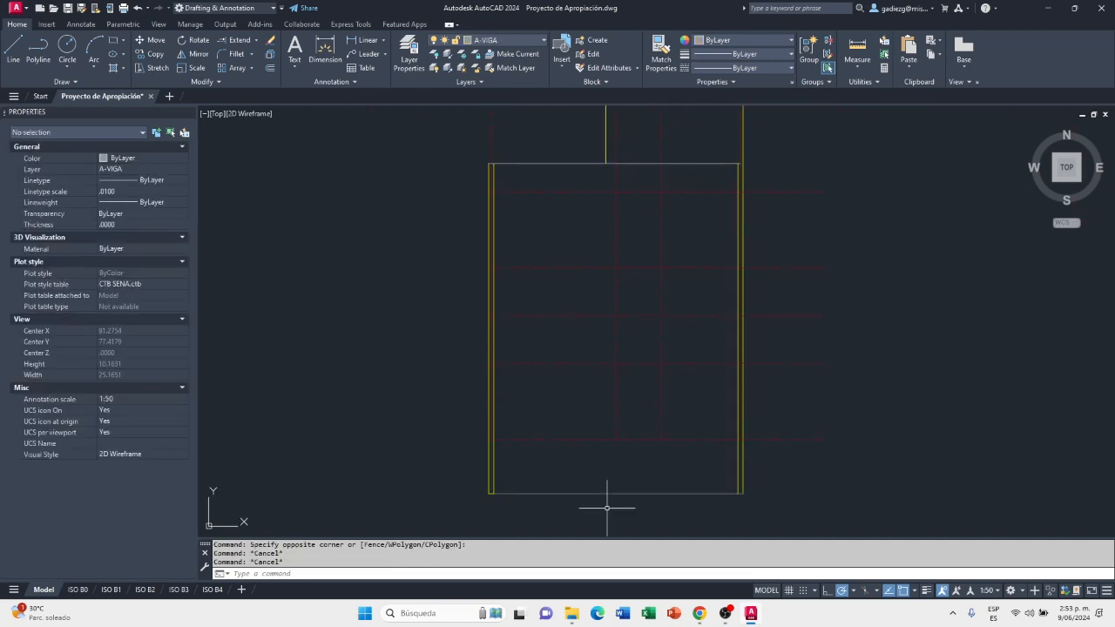
scroll(767, 488, "up", 12)
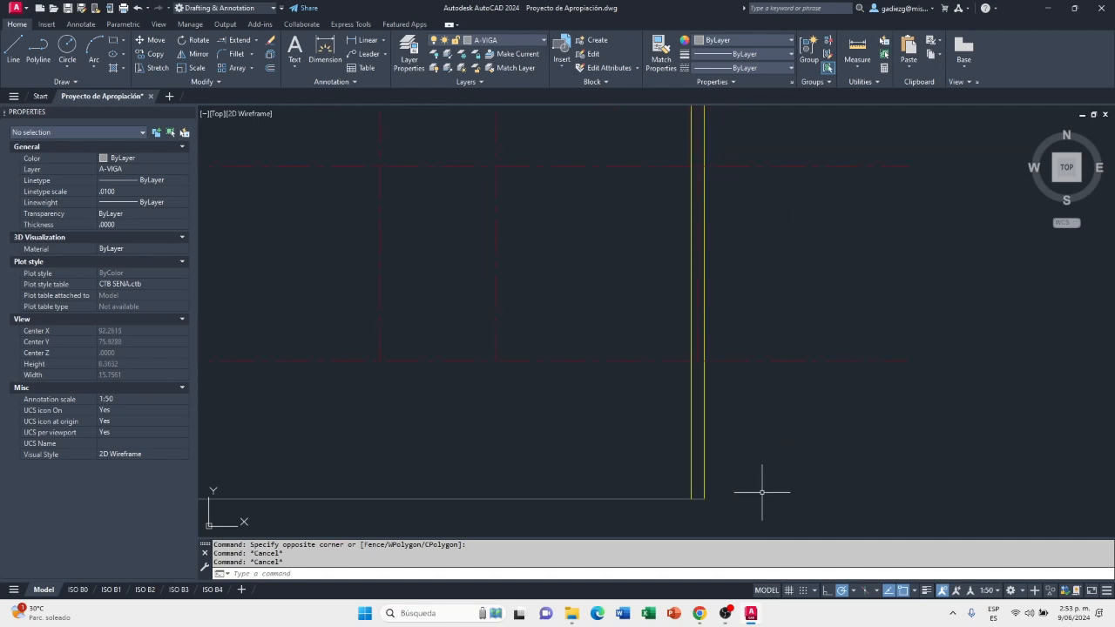
scroll(768, 493, "up", 4)
middle_click_drag(681, 492, 723, 446)
left_click(210, 82)
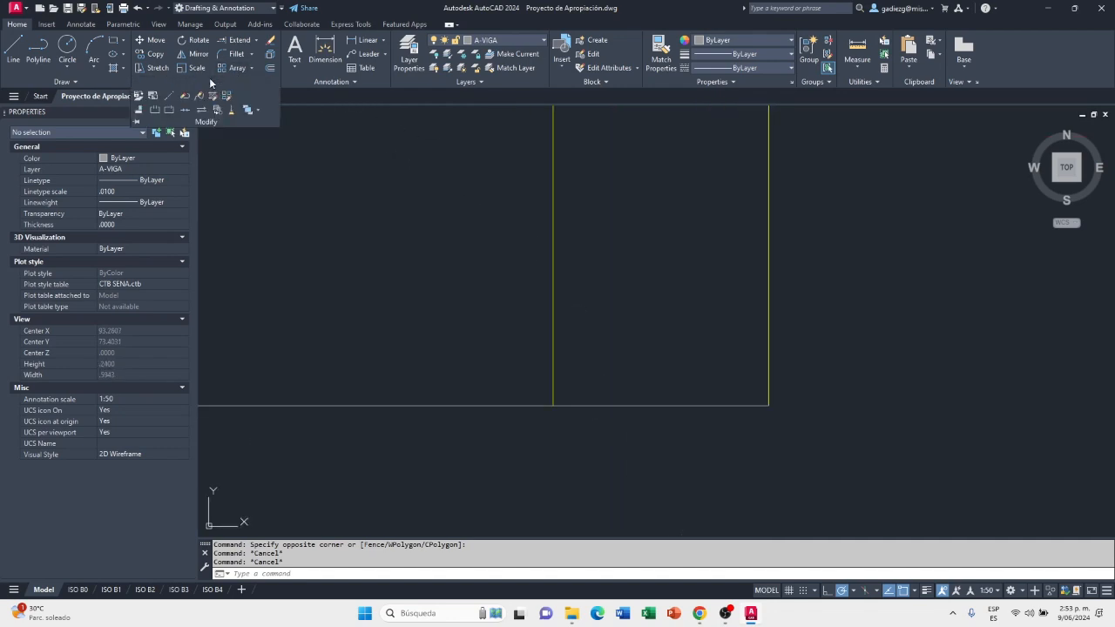
left_click(170, 110)
left_click(654, 405)
left_click(553, 405)
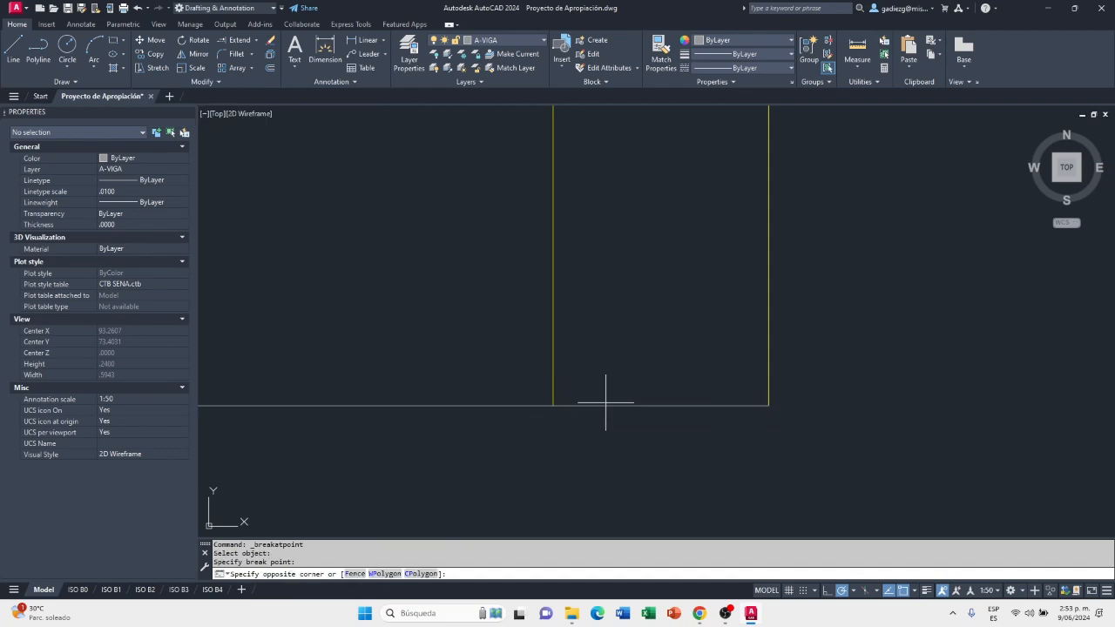
Assign the short segment closing the right wall's lower end to the A-MURO-BAJO layer
left_click(604, 405)
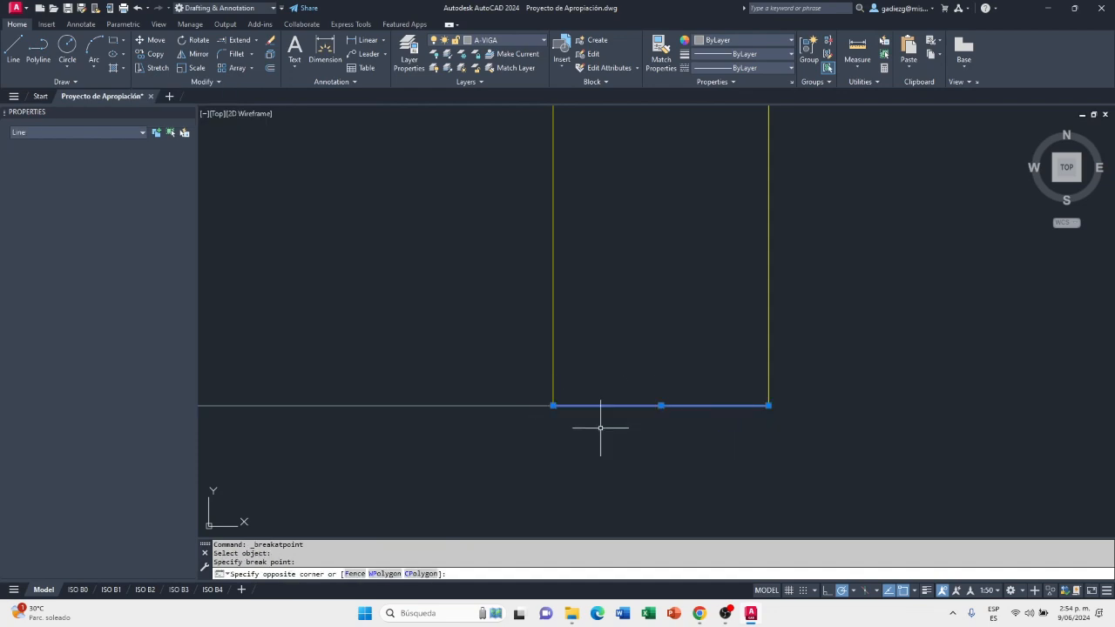
left_click(506, 40)
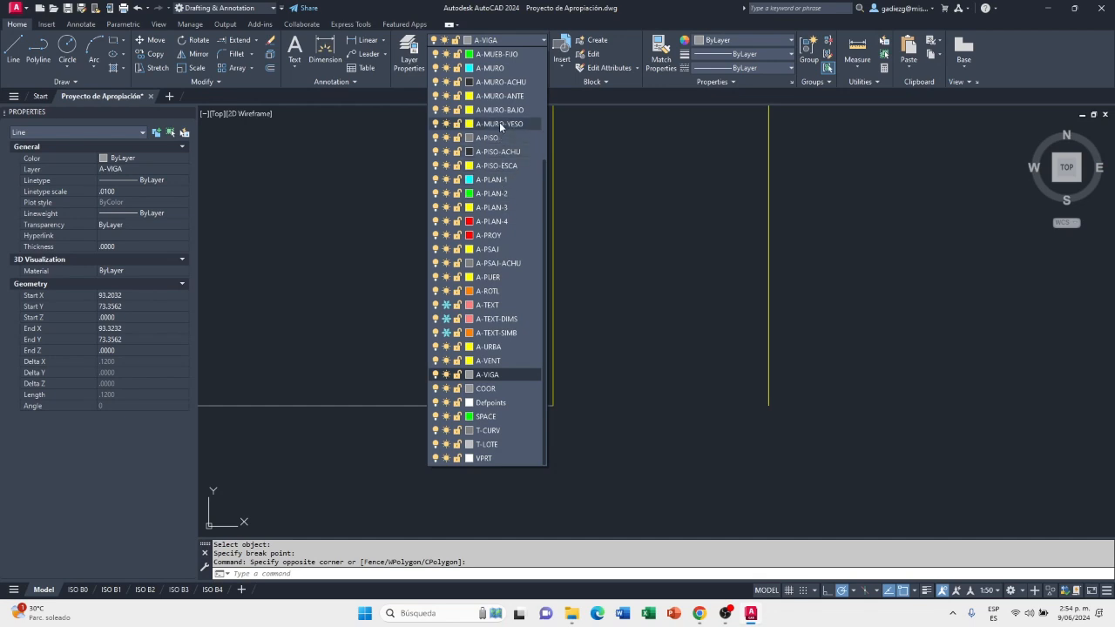
left_click(498, 110)
scroll(671, 483, "down", 4)
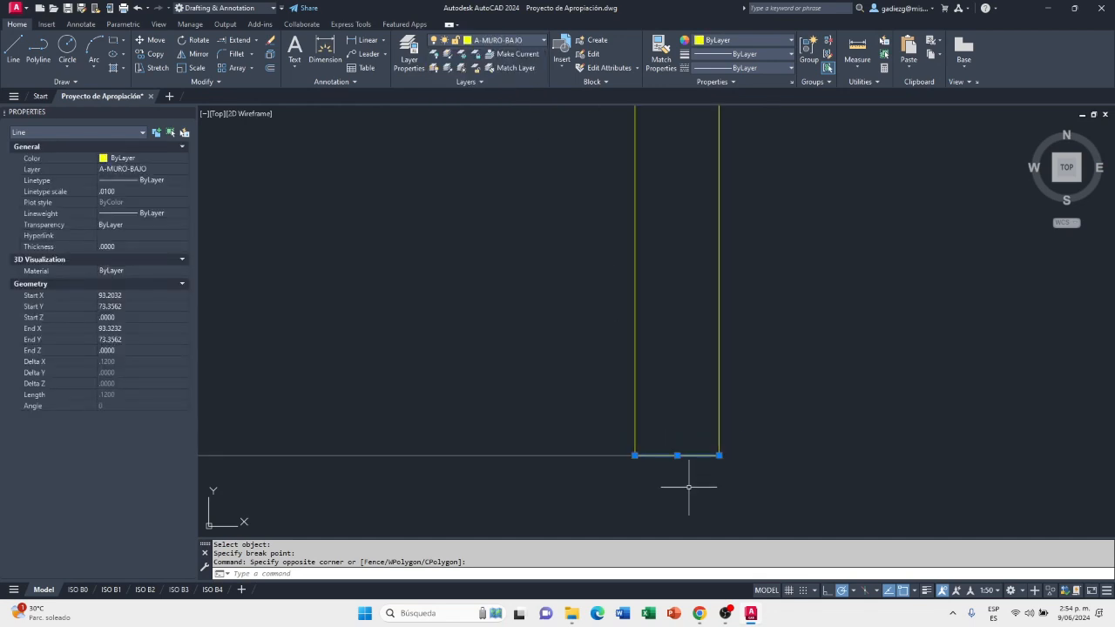
key("Escape")
Break the upper A-VIGA line at the upper end of the left inner wall line
scroll(697, 514, "down", 5)
scroll(707, 524, "down", 5)
scroll(438, 235, "up", 8)
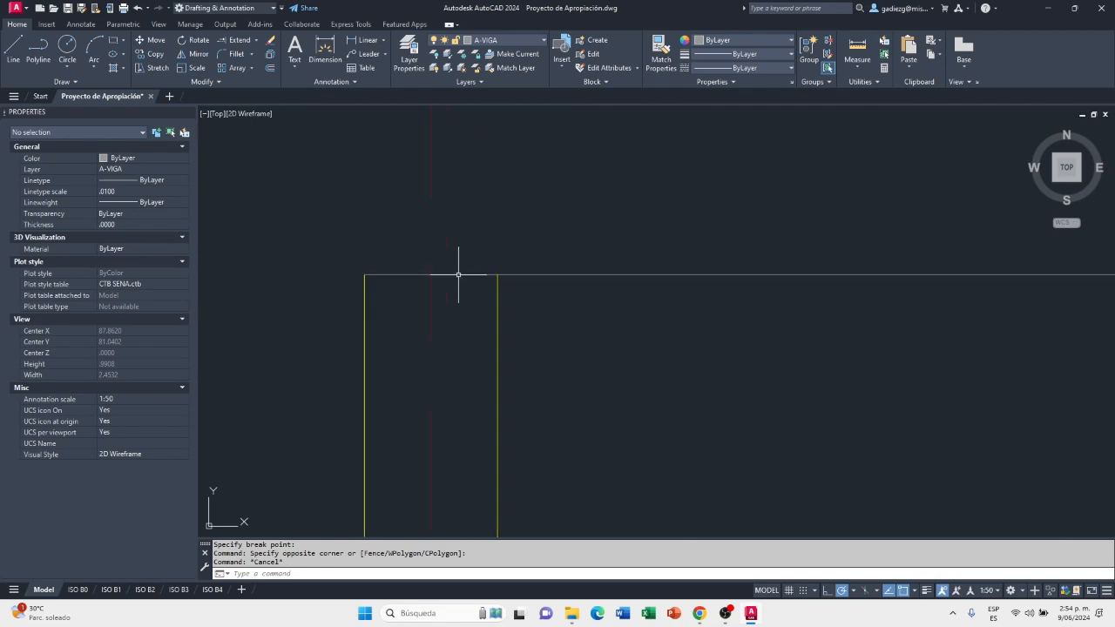
left_click(213, 82)
left_click(171, 112)
left_click(566, 275)
left_click(497, 275)
Assign the short segment closing the left wall's upper end to the A-MURO-BAJO layer
left_click(486, 274)
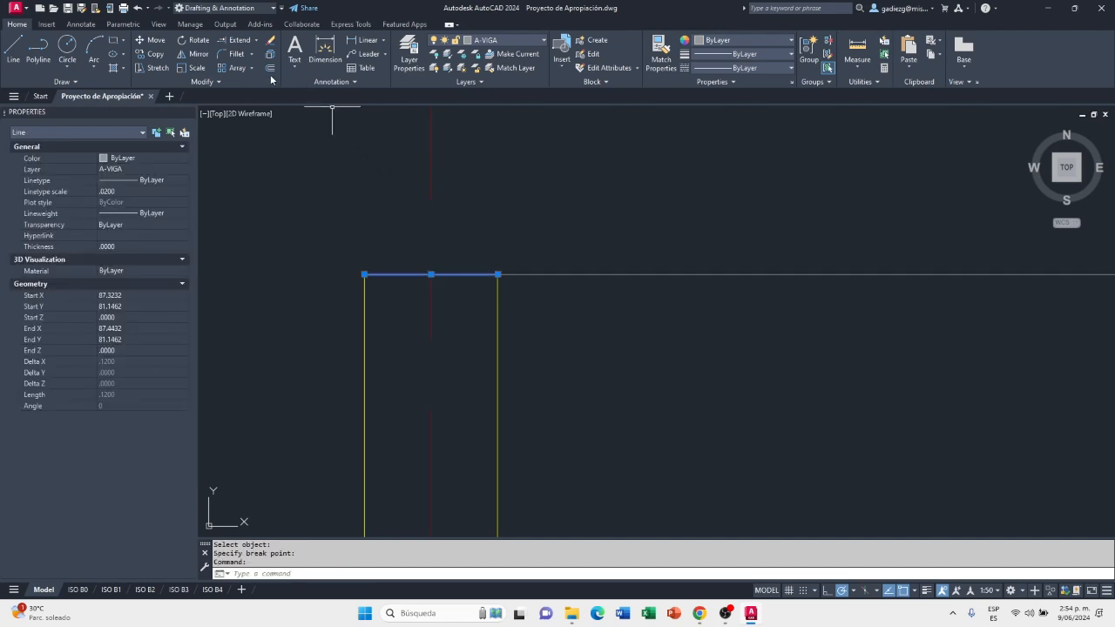
left_click(501, 41)
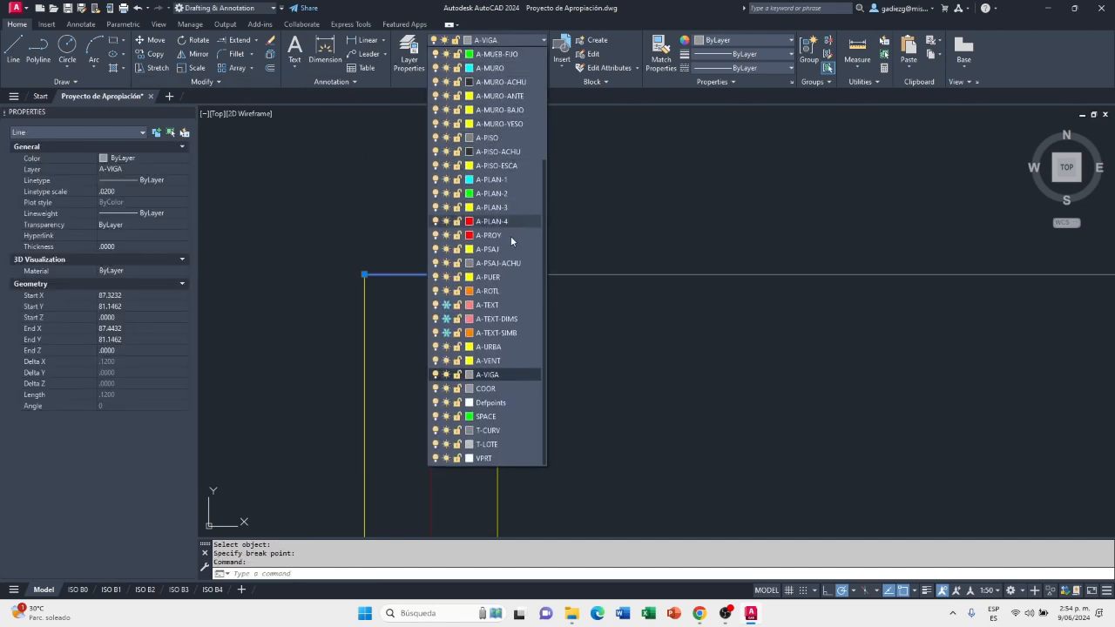
left_click(517, 110)
scroll(390, 304, "down", 4)
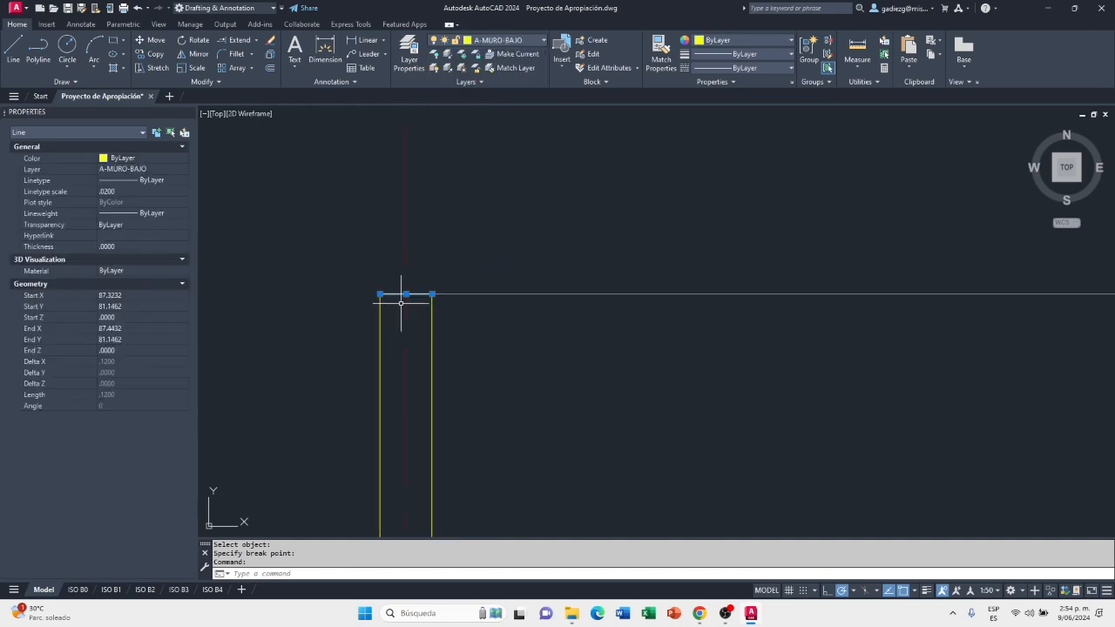
key("Escape")
Stretch the right end of the upper A-VIGA line to the outer right wall line
scroll(448, 310, "up", 8)
scroll(462, 311, "up", 3)
left_click(478, 311)
left_click(496, 310)
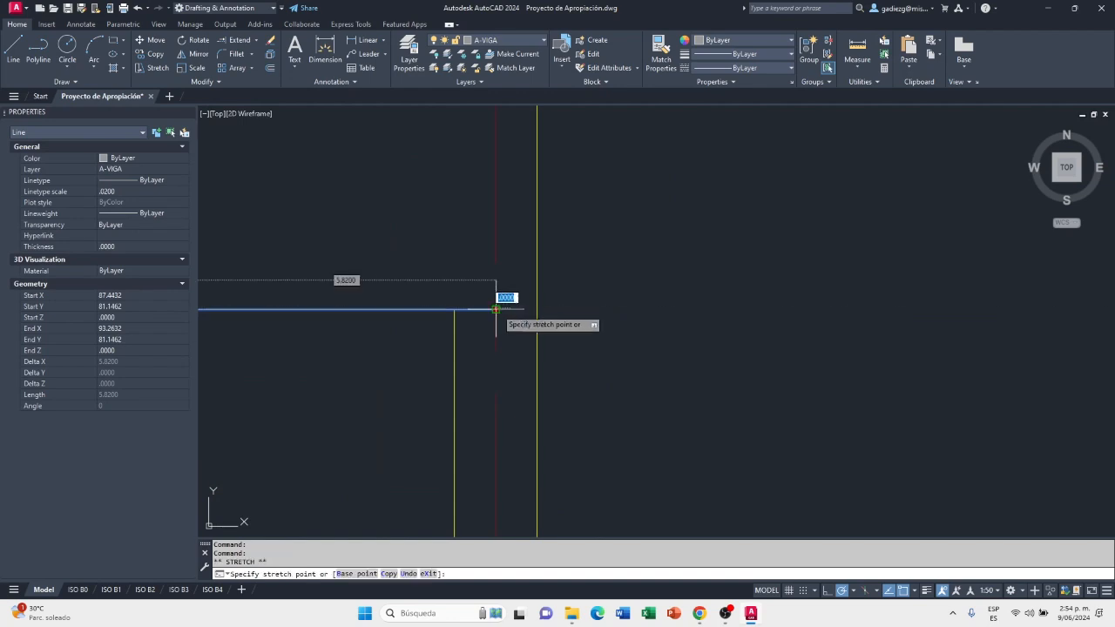
left_click(536, 310)
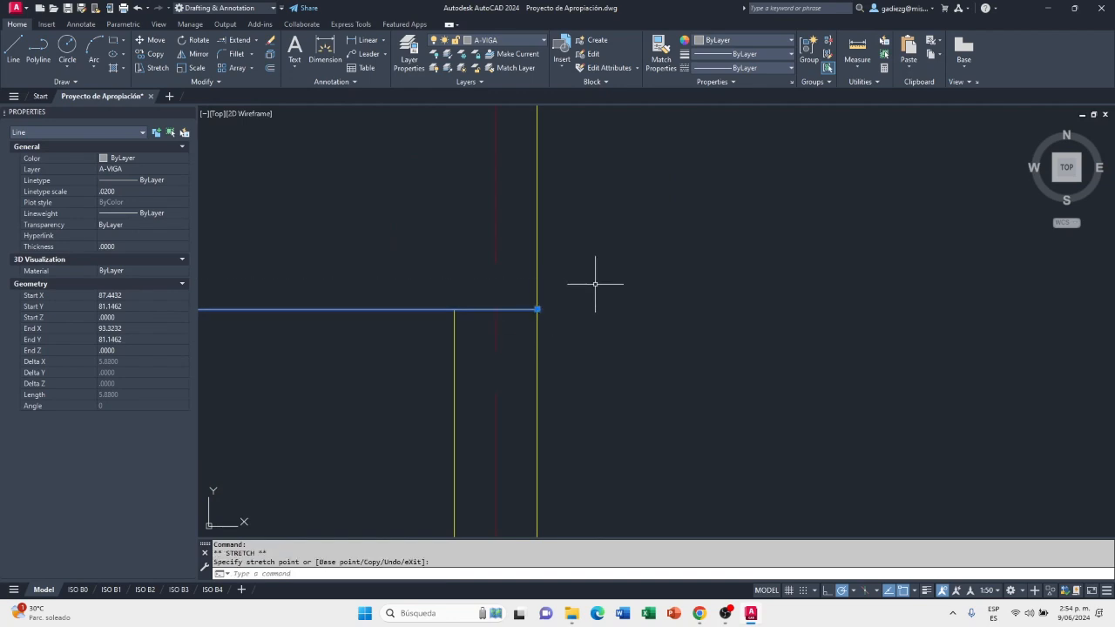
middle_click_drag(498, 341, 671, 316)
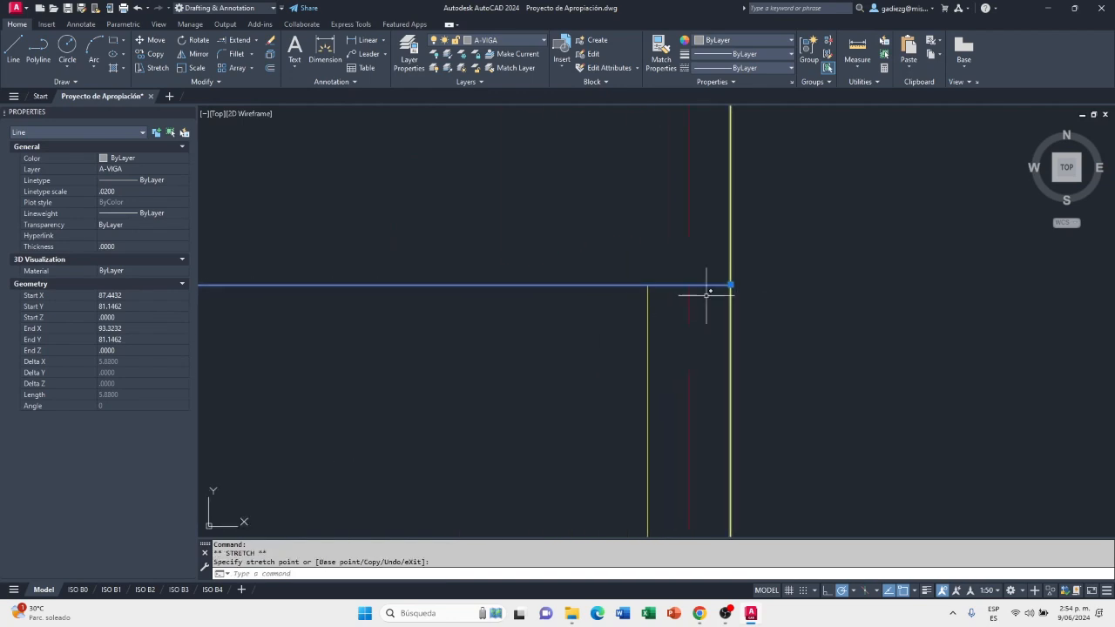
key("Escape")
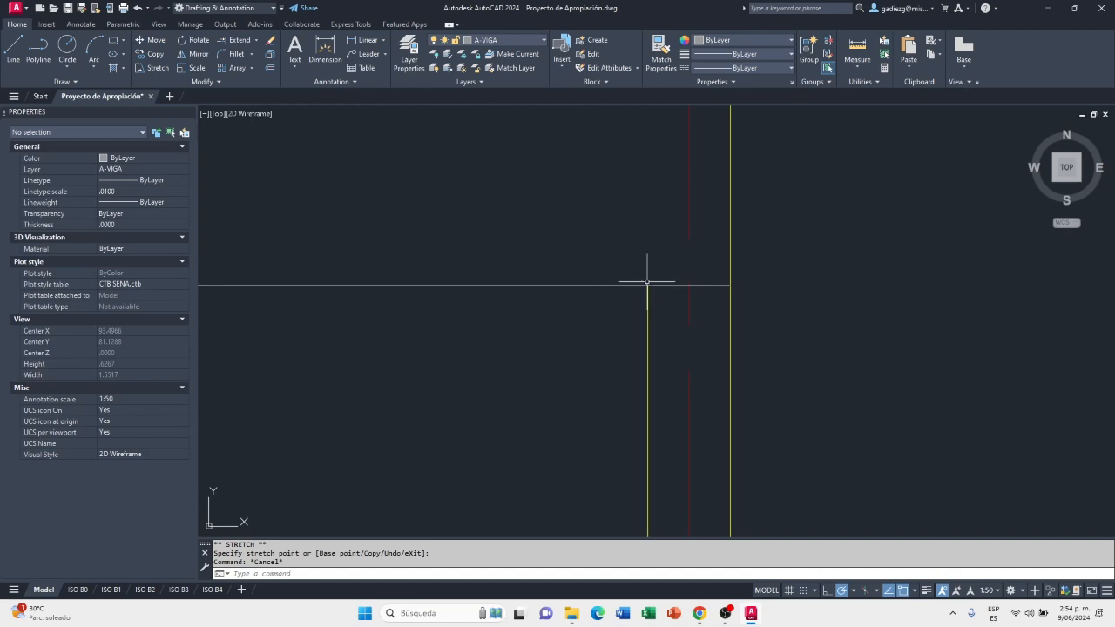
Break the upper A-VIGA line at the upper end of the right inner wall line
left_click(218, 81)
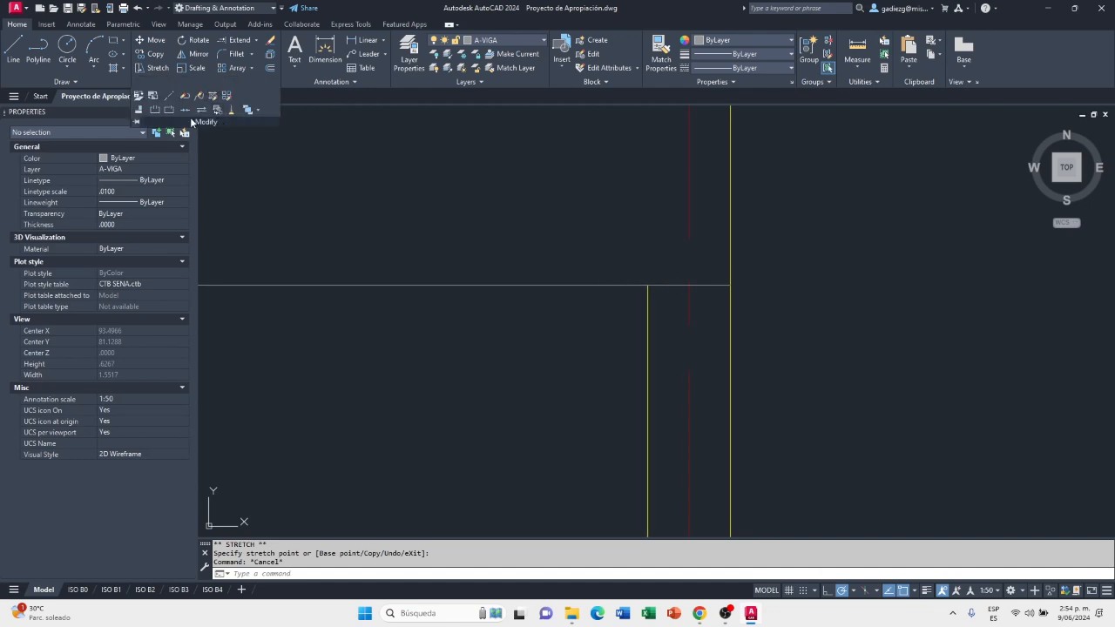
left_click(174, 115)
left_click(640, 285)
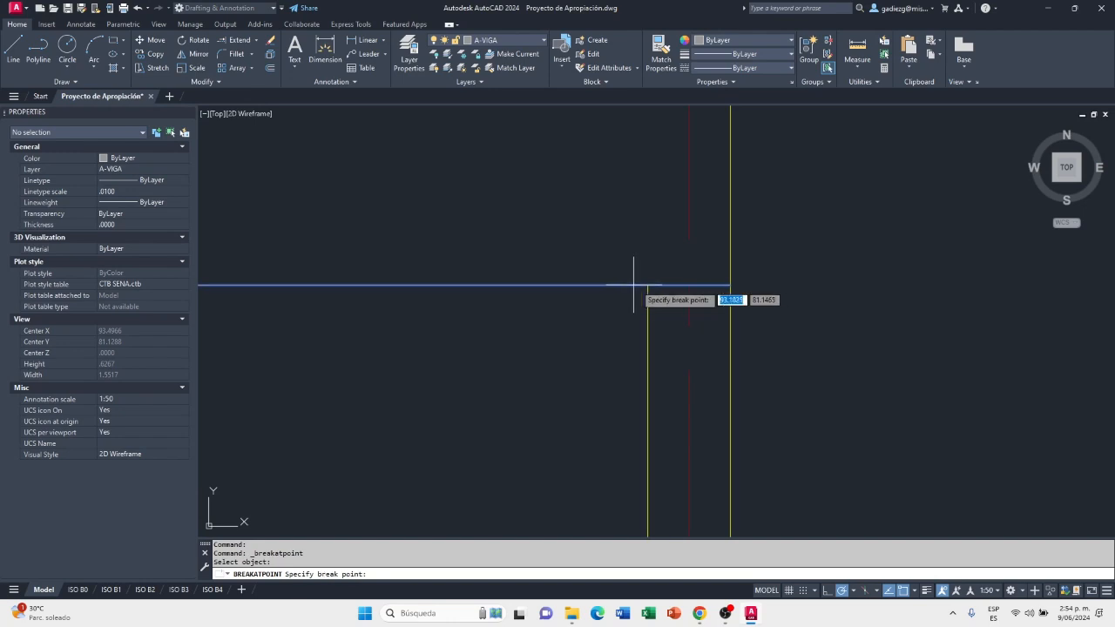
Assign the short segment closing the right wall's upper end to the A-MURO-BAJO layer
left_click(661, 285)
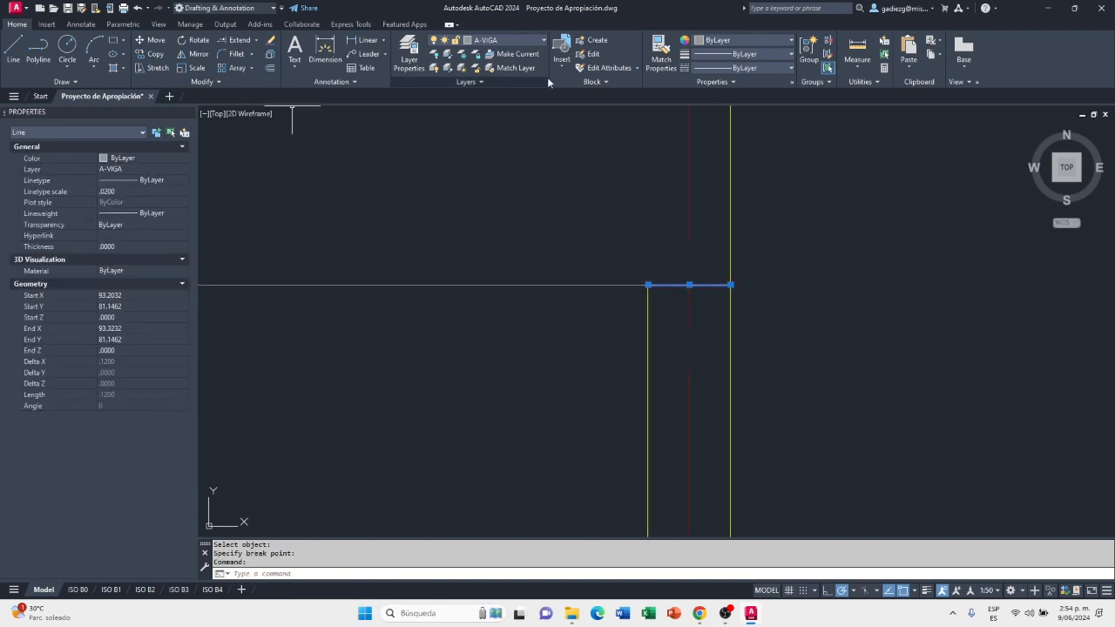
left_click(490, 42)
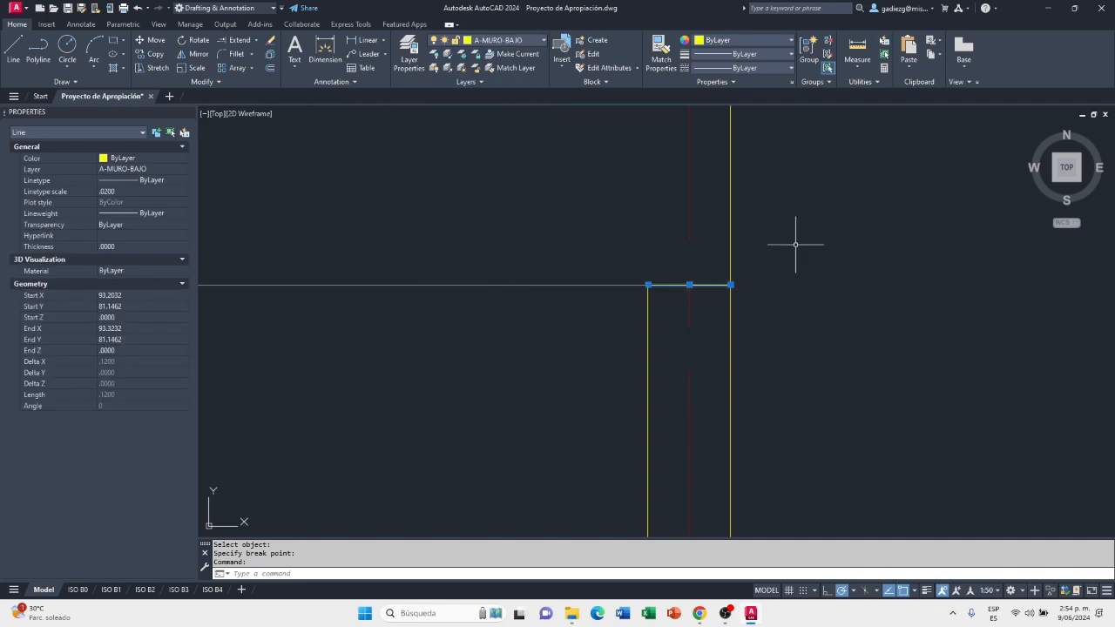
key("Escape")
key("Escape")
Save the drawing with the closed low walls of the roof-level outline
scroll(796, 317, "down", 8)
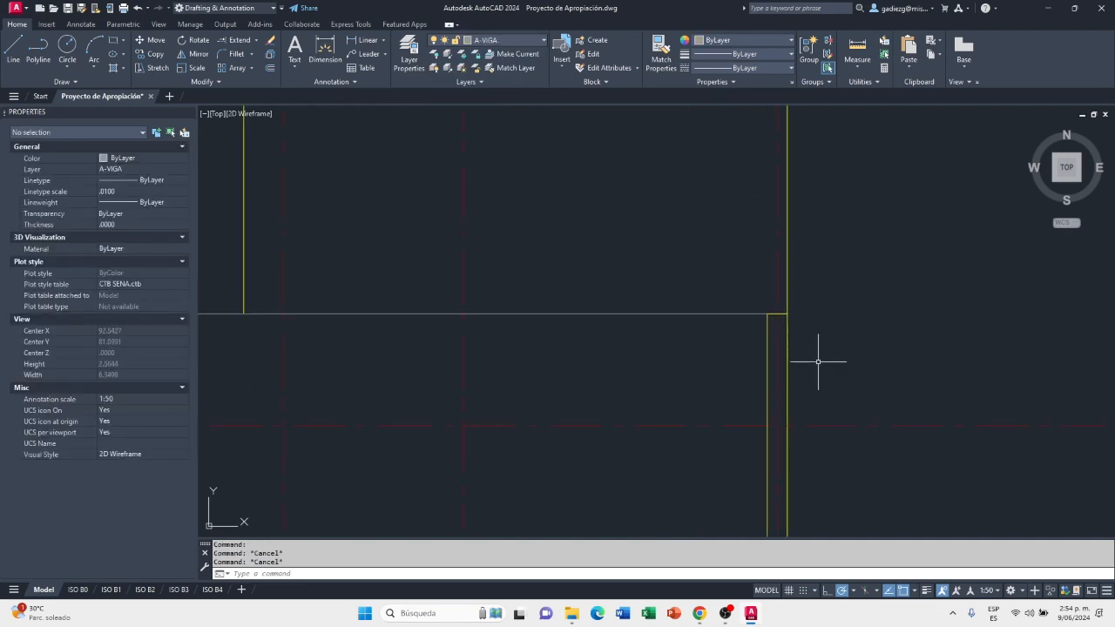
scroll(792, 298, "down", 4)
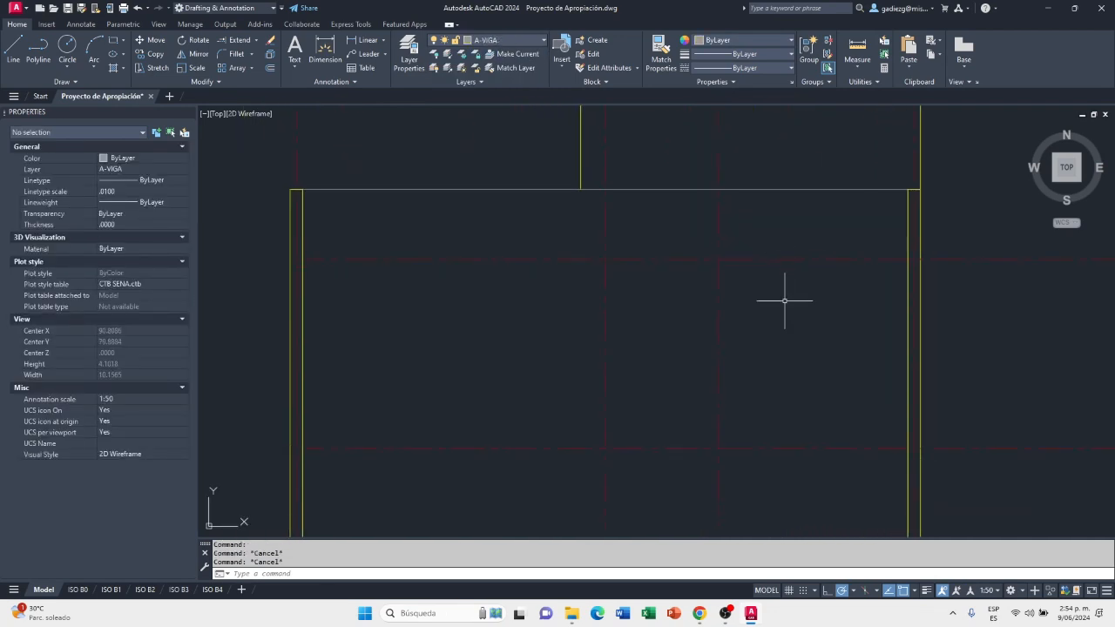
middle_click_drag(796, 348, 794, 252)
mouse_move(801, 348)
middle_mouse_down()
mouse_move(789, 411)
mouse_move(792, 391)
mouse_move(887, 398)
middle_mouse_up()
scroll(785, 397, "down", 2)
left_click(68, 9)
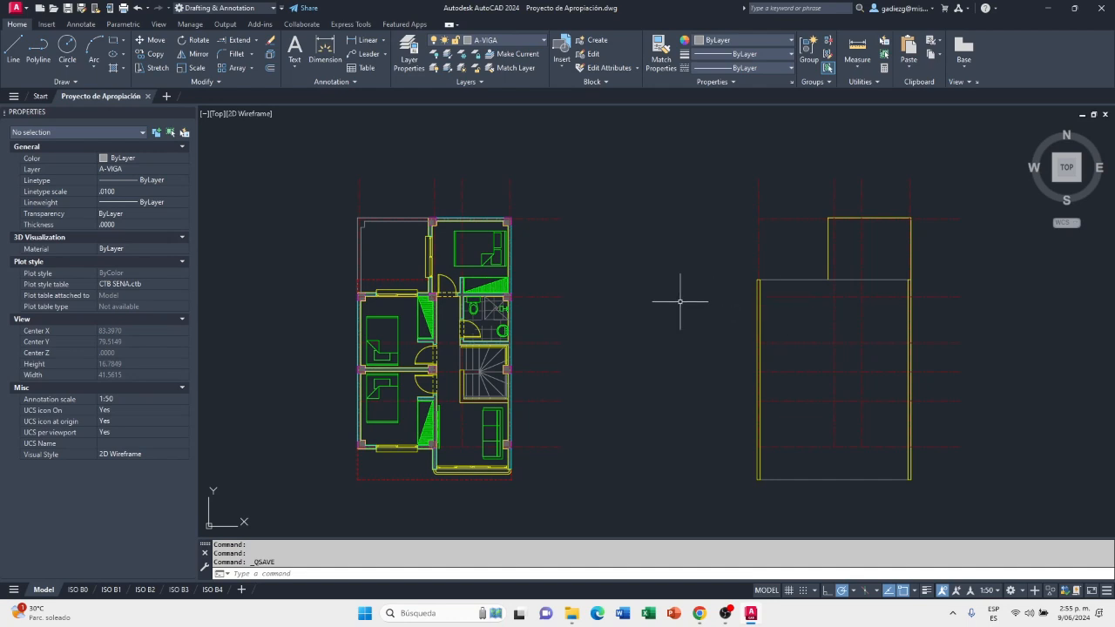
Compare the furnished floor plan's terrace and front edge with the roof-level outline beside it
scroll(407, 283, "up", 3)
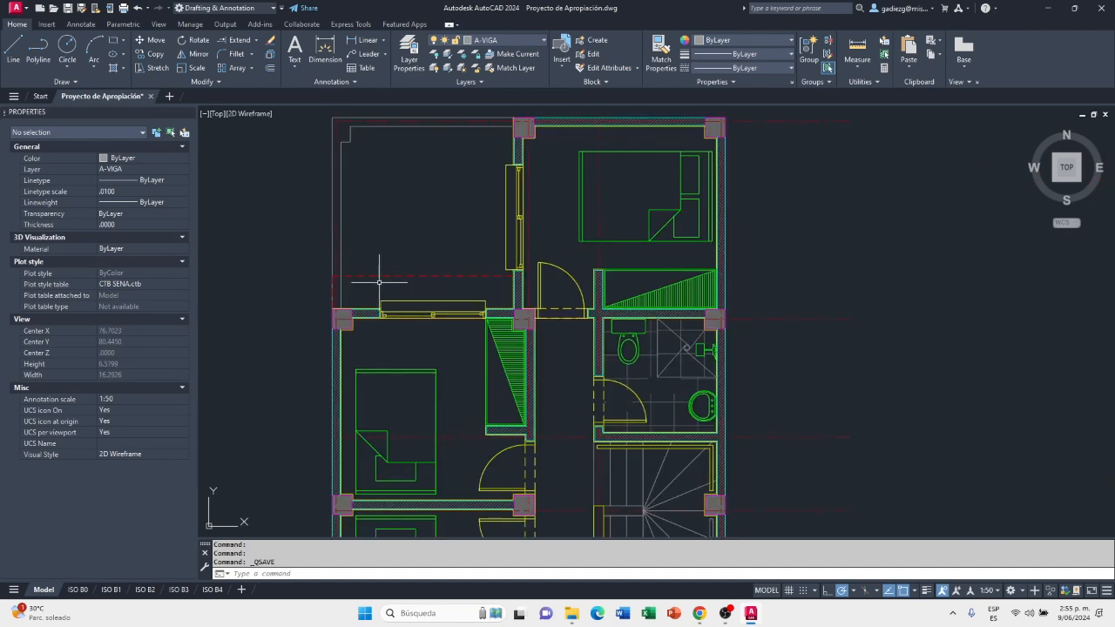
scroll(457, 292, "down", 2)
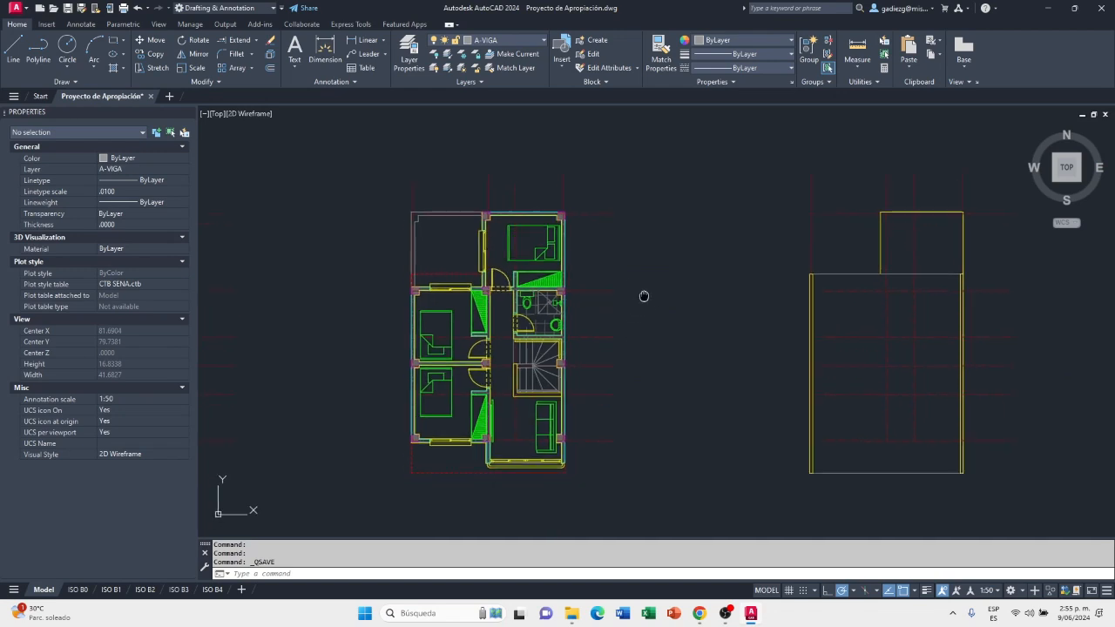
middle_click_drag(642, 304, 567, 256)
middle_click_drag(712, 245, 590, 221)
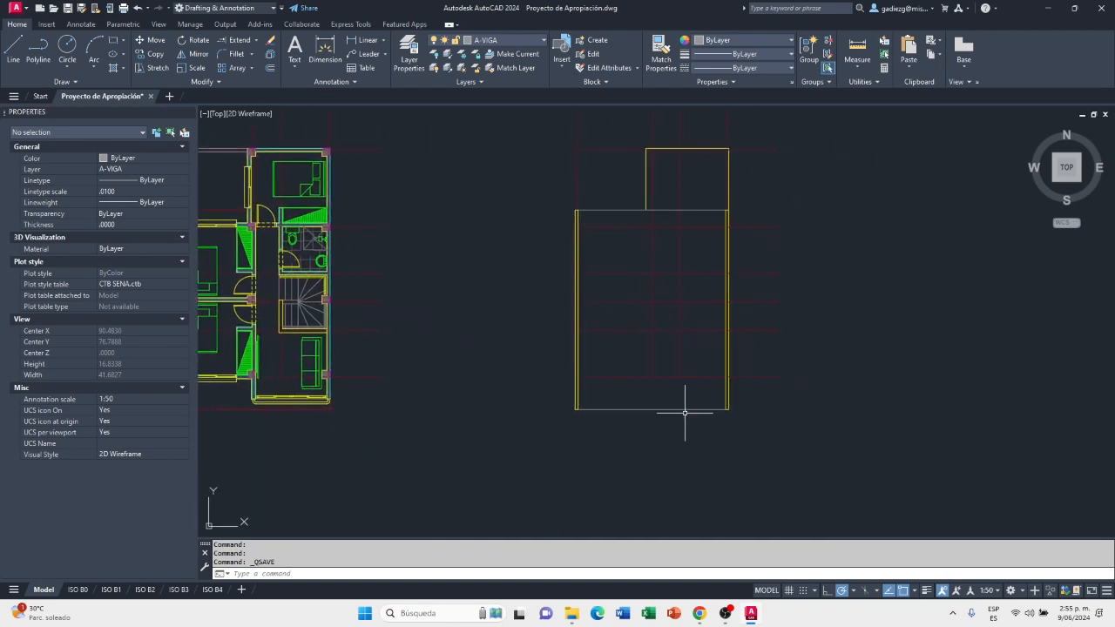
middle_click_drag(267, 398, 432, 404)
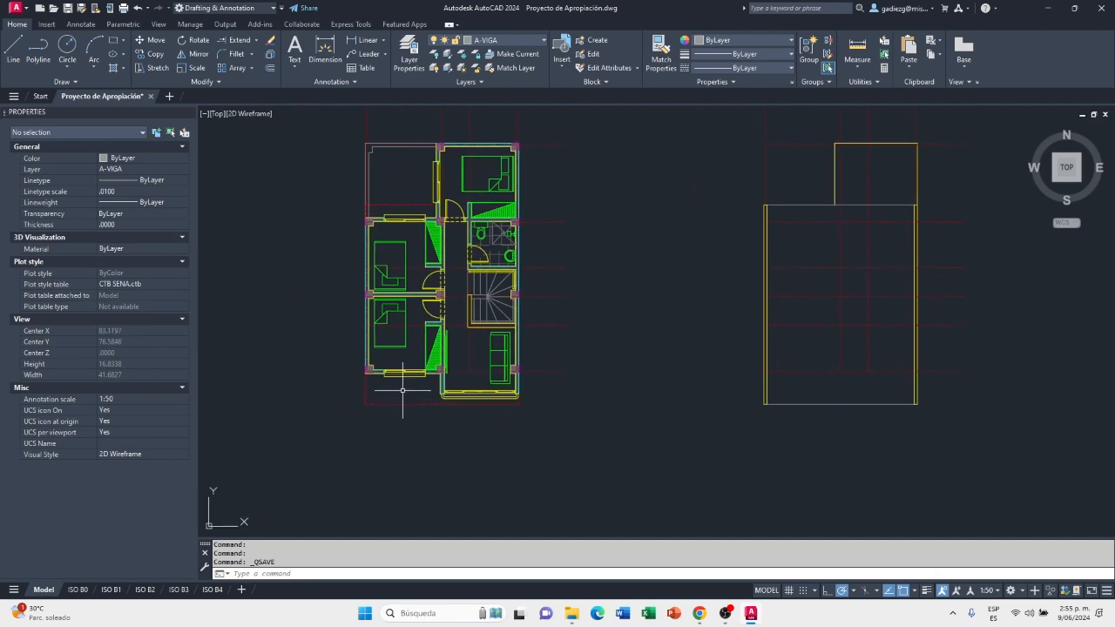
scroll(438, 407, "up", 2)
mouse_move(577, 418)
middle_mouse_down()
mouse_move(535, 406)
mouse_move(531, 432)
mouse_move(419, 438)
mouse_move(413, 412)
middle_mouse_up()
Highlight the middle horizontal A-EJES axis and examine how it divides the roof-level outline between the side walls
left_click(885, 270)
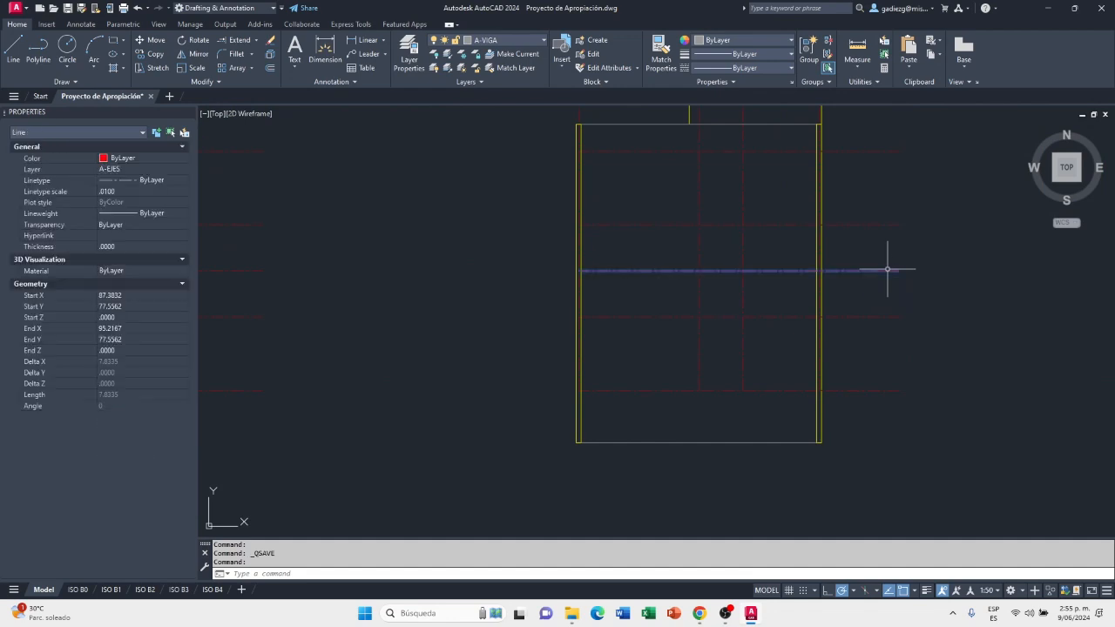
scroll(943, 268, "up", 2)
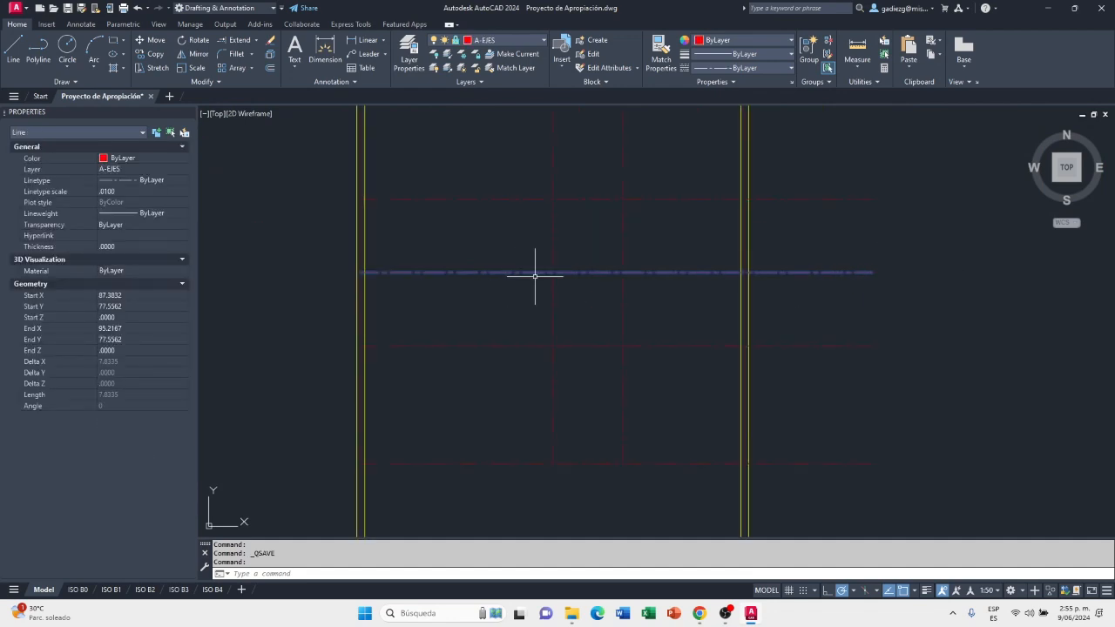
scroll(517, 275, "down", 4)
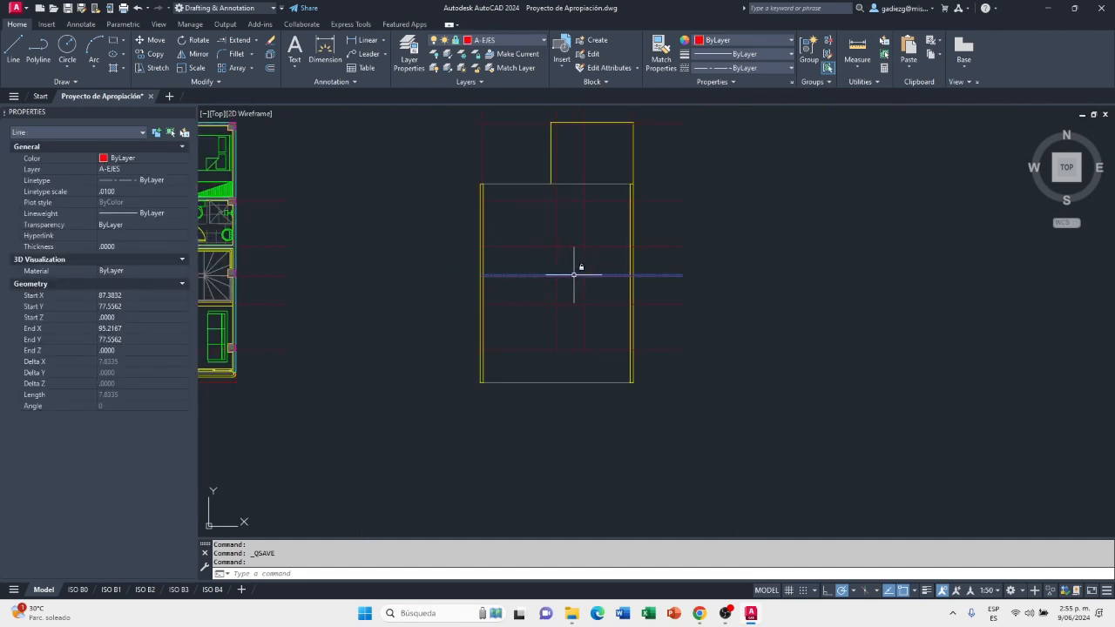
scroll(574, 275, "up", 2)
mouse_move(787, 292)
middle_mouse_down()
mouse_move(776, 314)
mouse_move(798, 334)
mouse_move(848, 368)
mouse_move(896, 380)
middle_mouse_up()
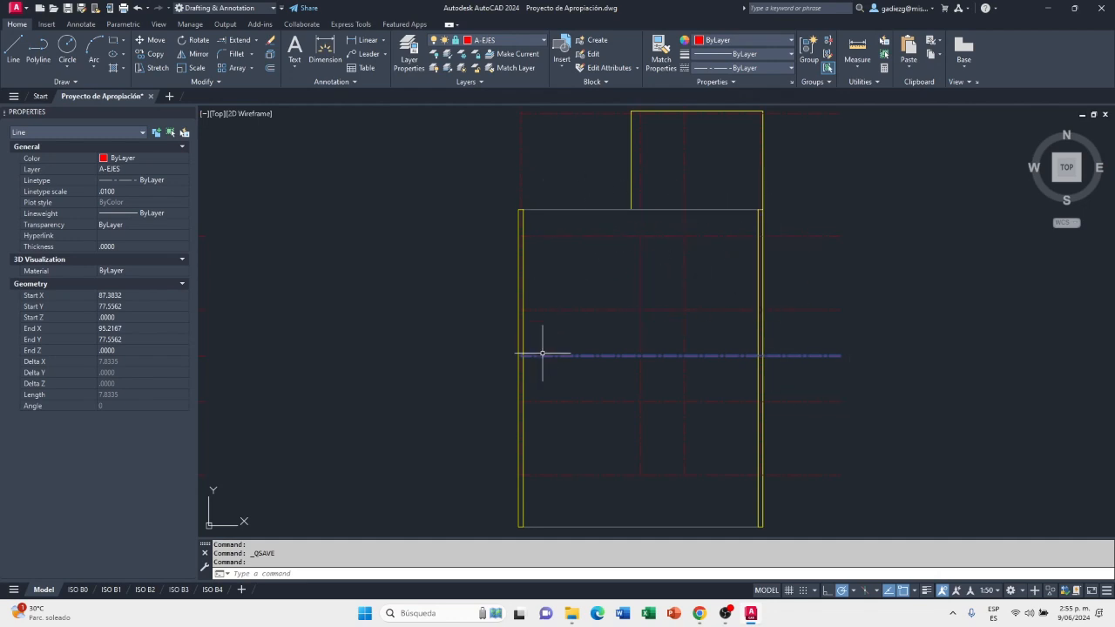
scroll(525, 334, "up", 2)
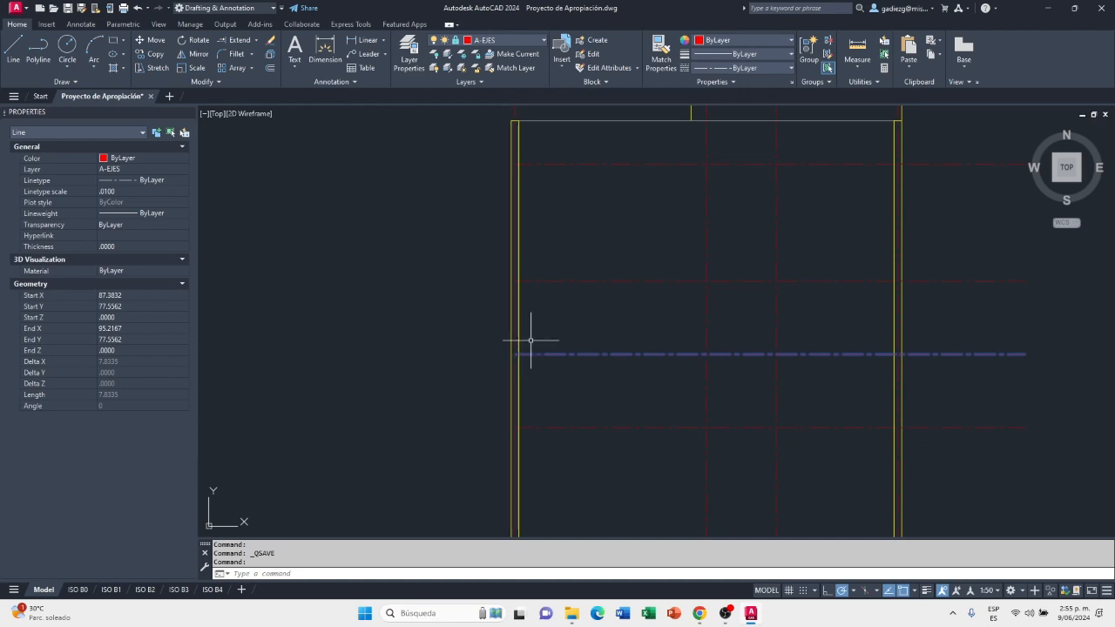
scroll(570, 344, "down", 2)
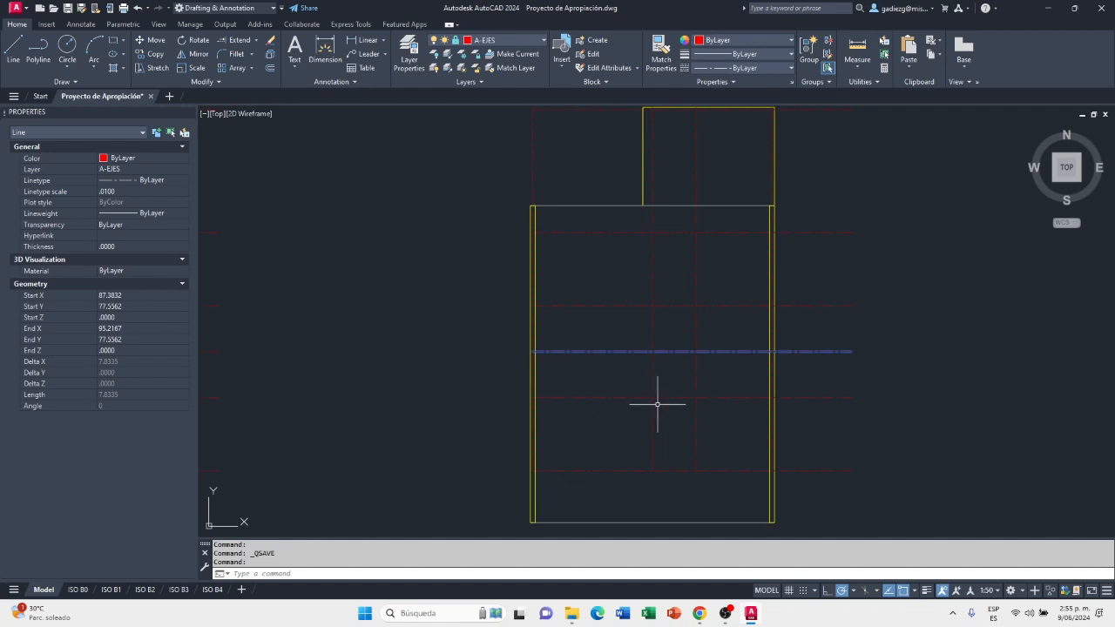
middle_click_drag(658, 401, 664, 298)
scroll(665, 230, "down", 2)
scroll(662, 247, "up", 4)
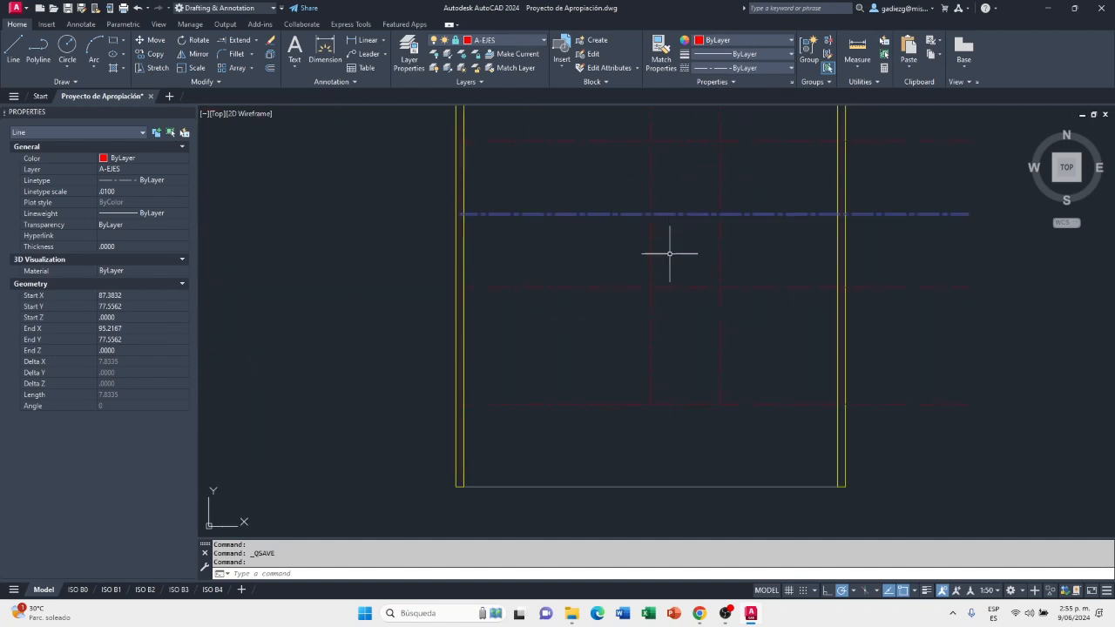
scroll(664, 463, "down", 4)
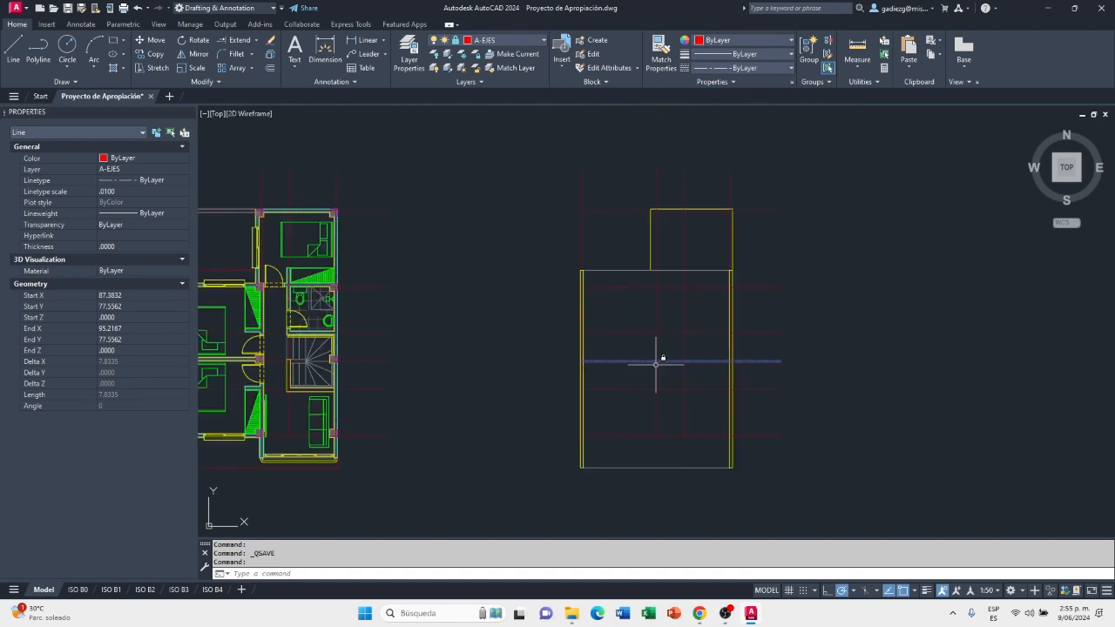
scroll(670, 353, "up", 2)
mouse_move(681, 229)
middle_mouse_down()
mouse_move(671, 236)
mouse_move(691, 232)
middle_mouse_up()
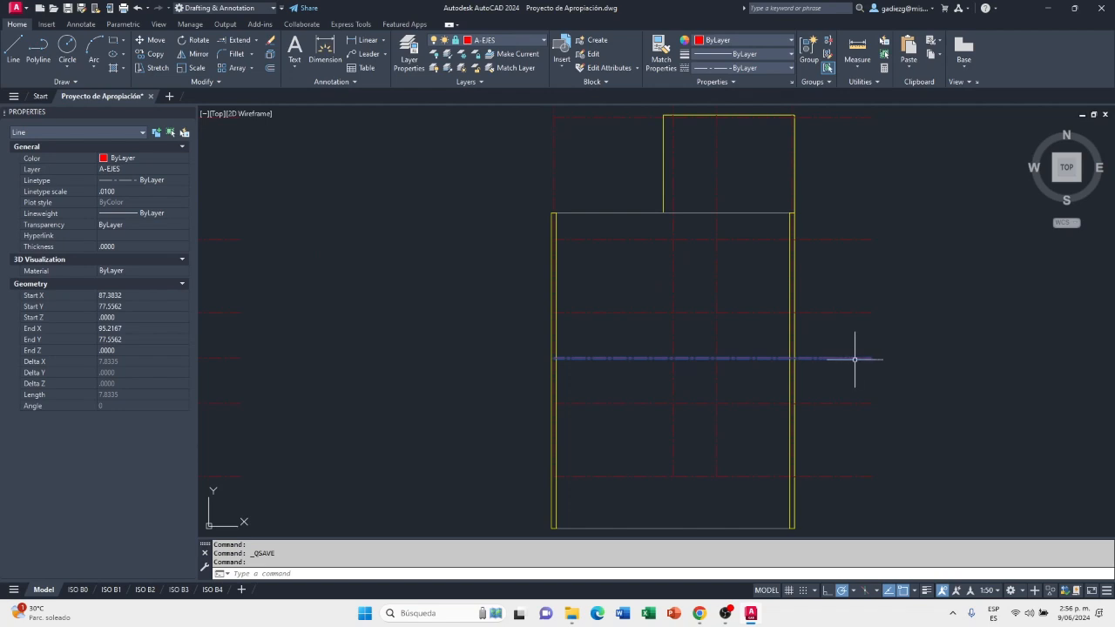
scroll(852, 357, "up", 2)
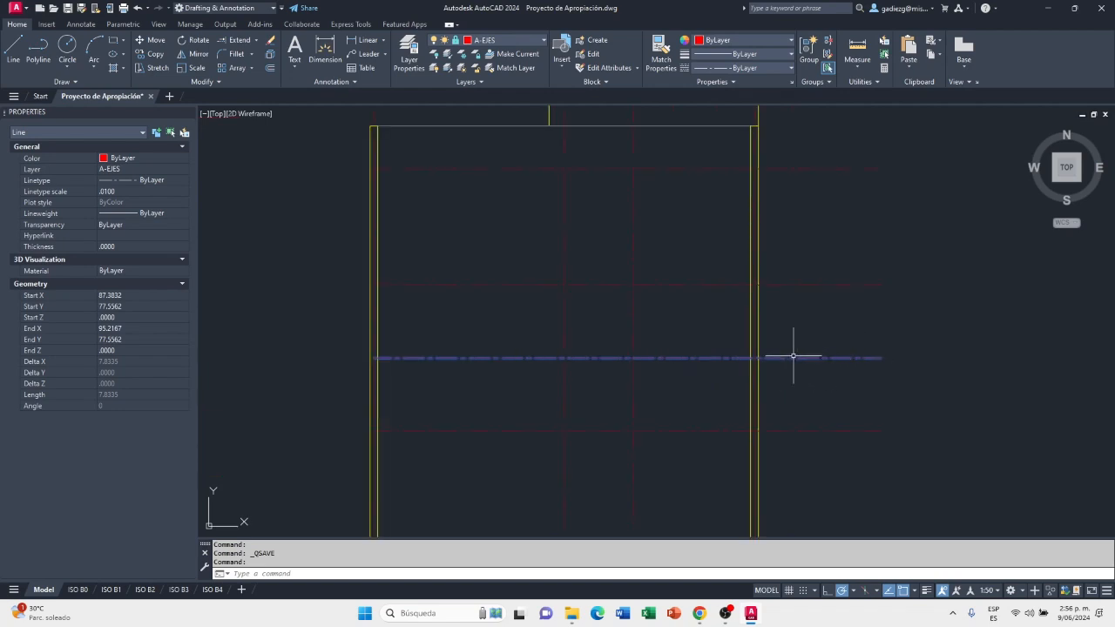
scroll(791, 357, "down", 2)
mouse_move(804, 374)
middle_mouse_down()
mouse_move(870, 377)
mouse_move(841, 369)
mouse_move(861, 378)
mouse_move(871, 404)
mouse_move(849, 404)
middle_mouse_up()
scroll(874, 406, "down", 2)
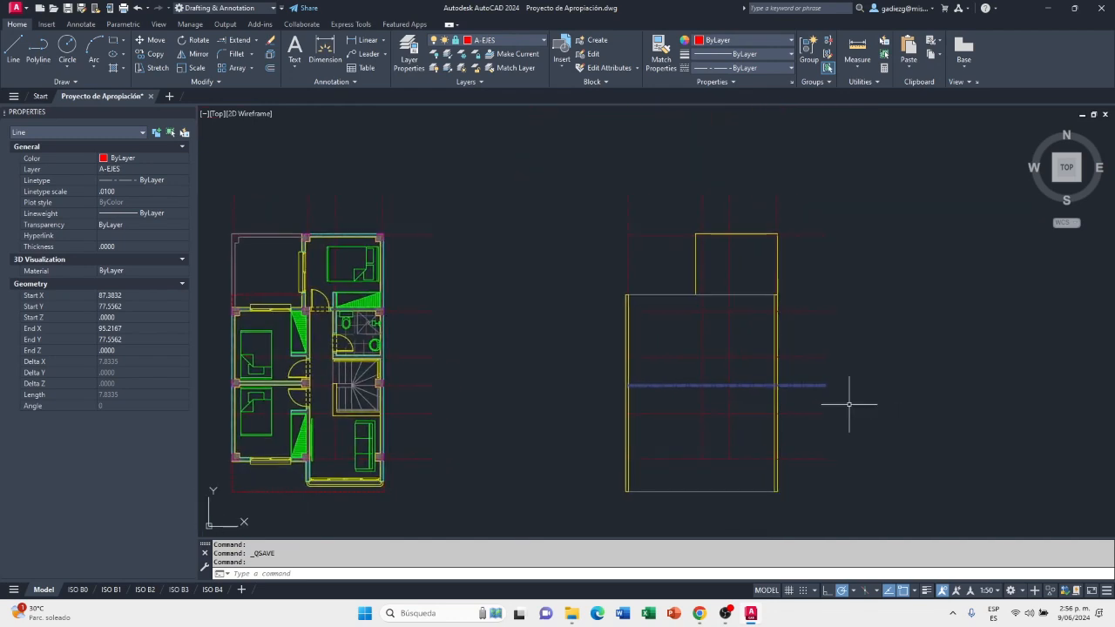
key("Escape")
key("Escape")
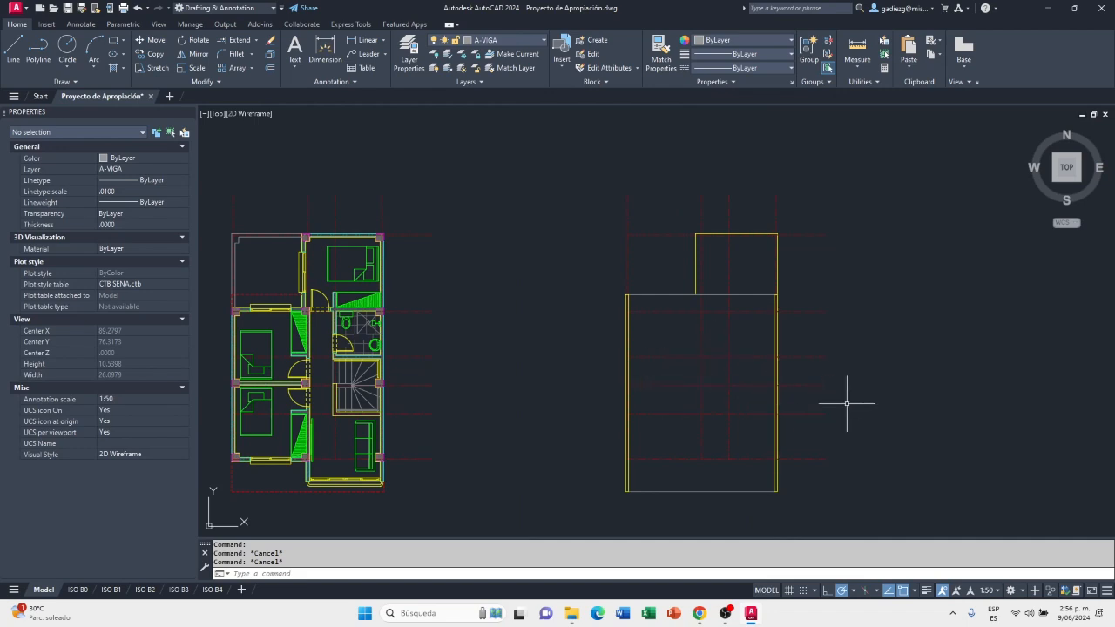
Make A-MURO-BAJO the current layer and draw a short line across the left wall at the middle horizontal axis
left_click(514, 46)
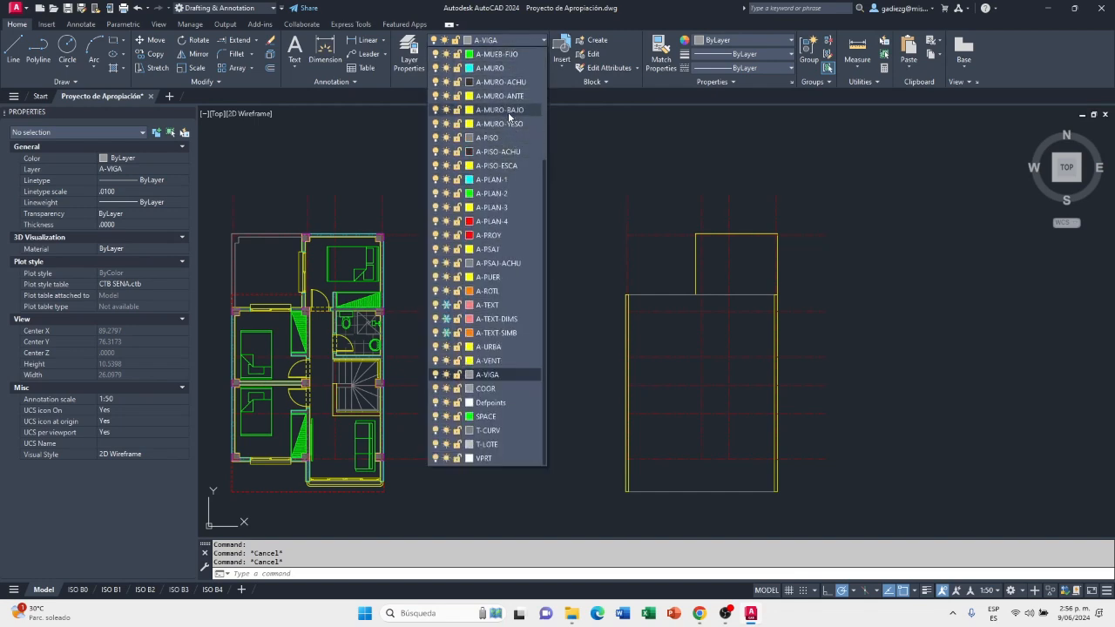
left_click(507, 110)
left_click(13, 51)
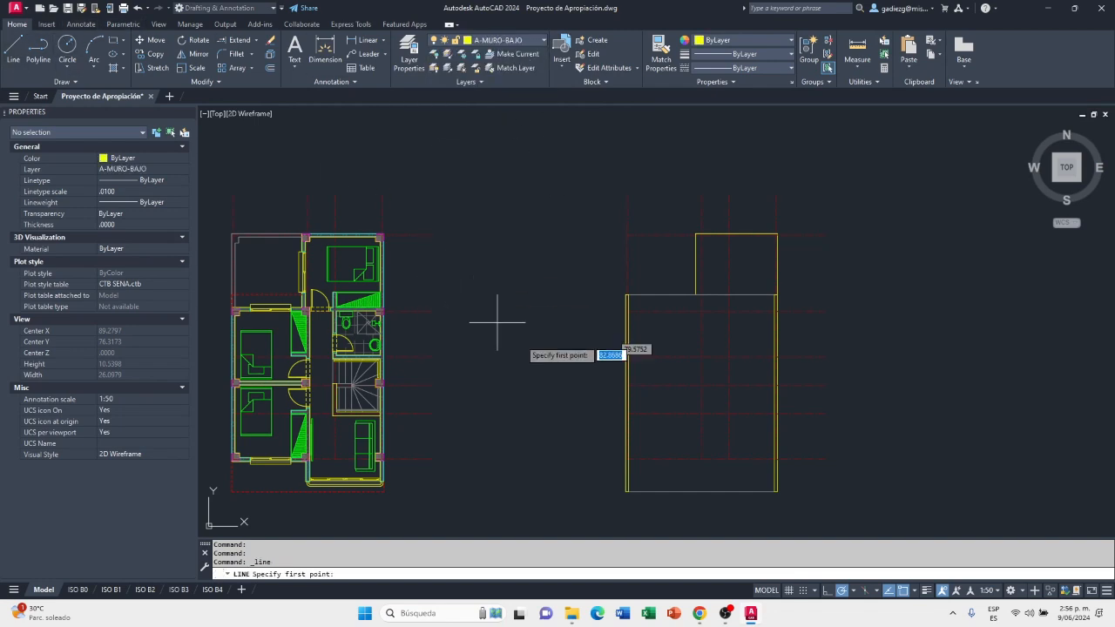
scroll(608, 413, "up", 8)
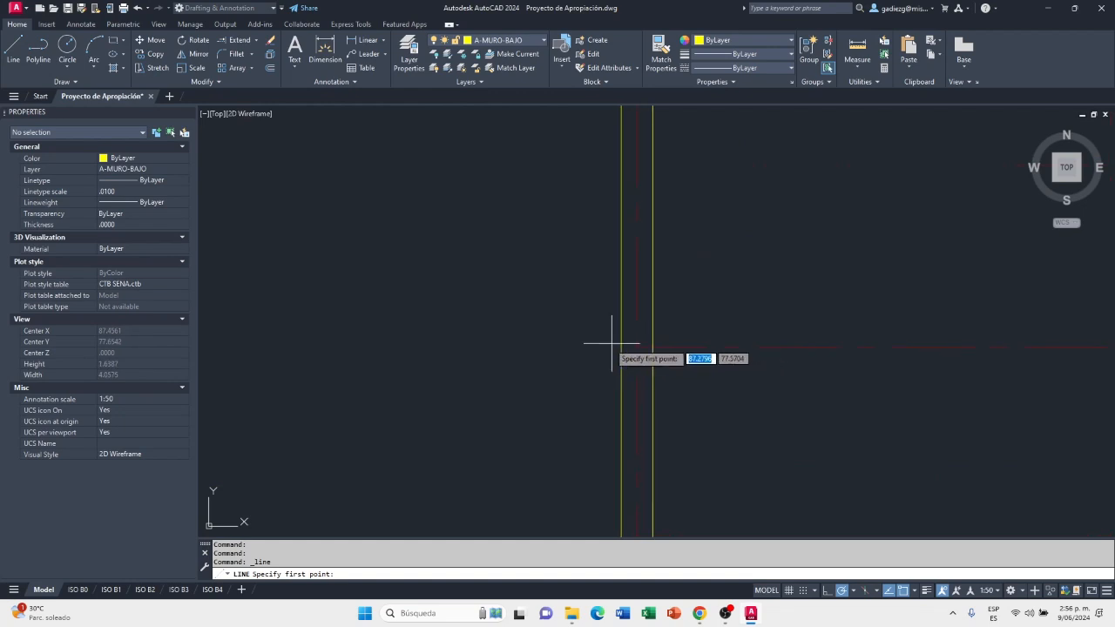
scroll(614, 346, "up", 4)
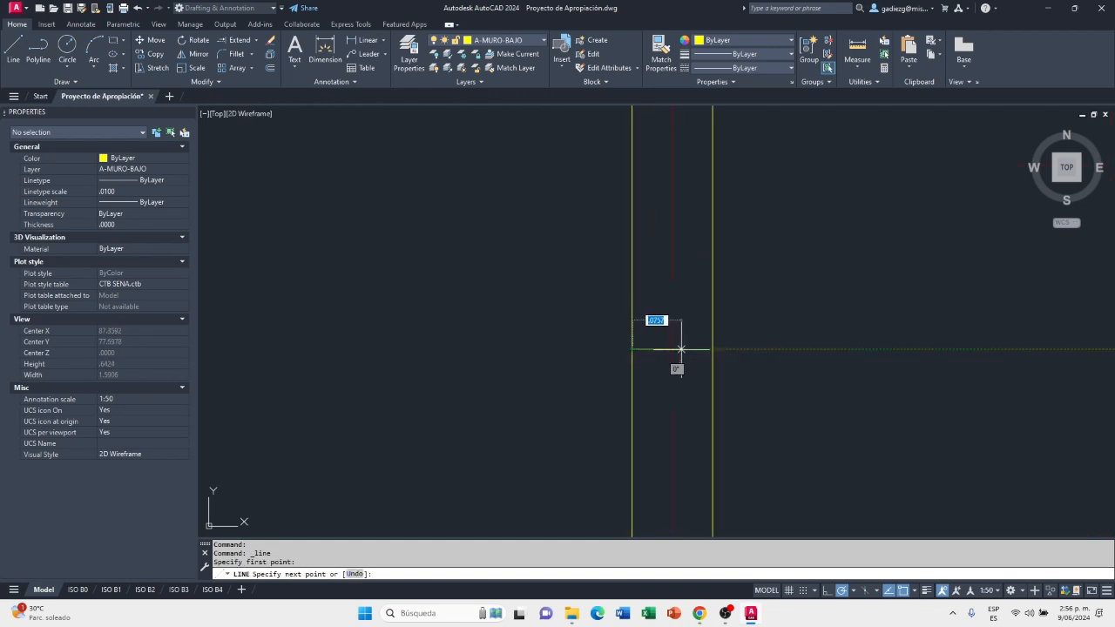
left_click(712, 349)
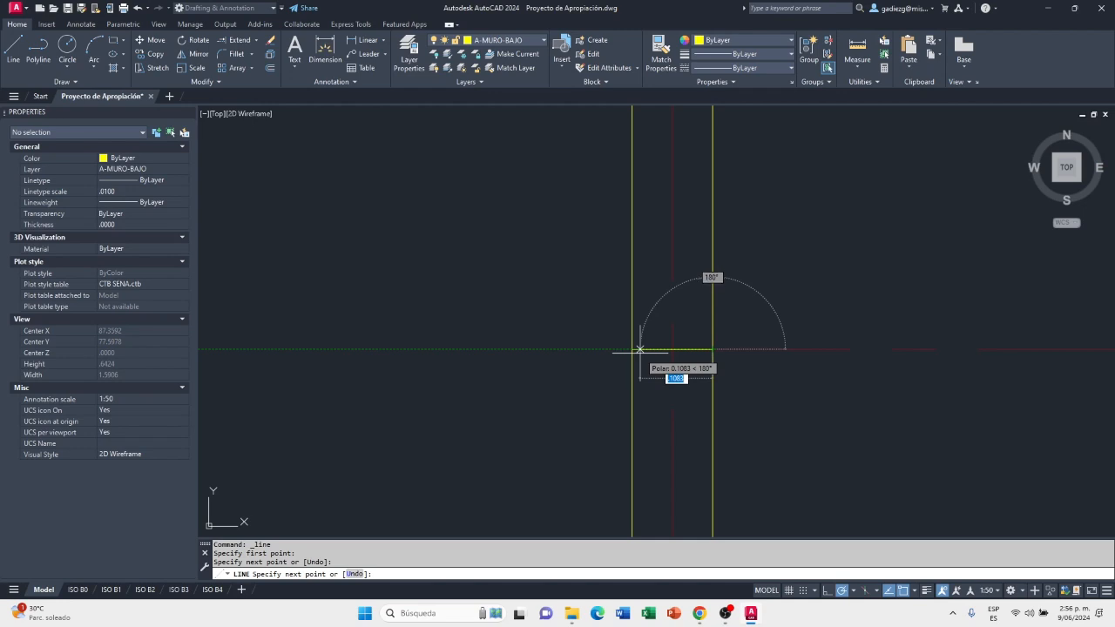
key("Escape")
Draw a matching short line across the right wall where the middle horizontal axis crosses it
scroll(661, 345, "down", 4)
scroll(667, 356, "down", 6)
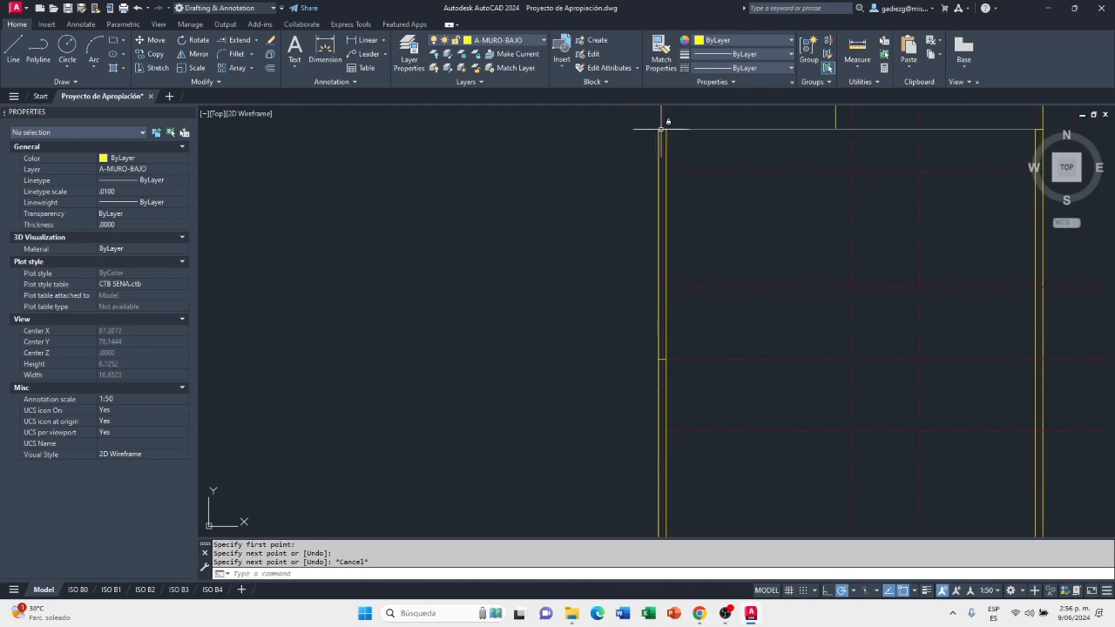
middle_click_drag(623, 425, 567, 329)
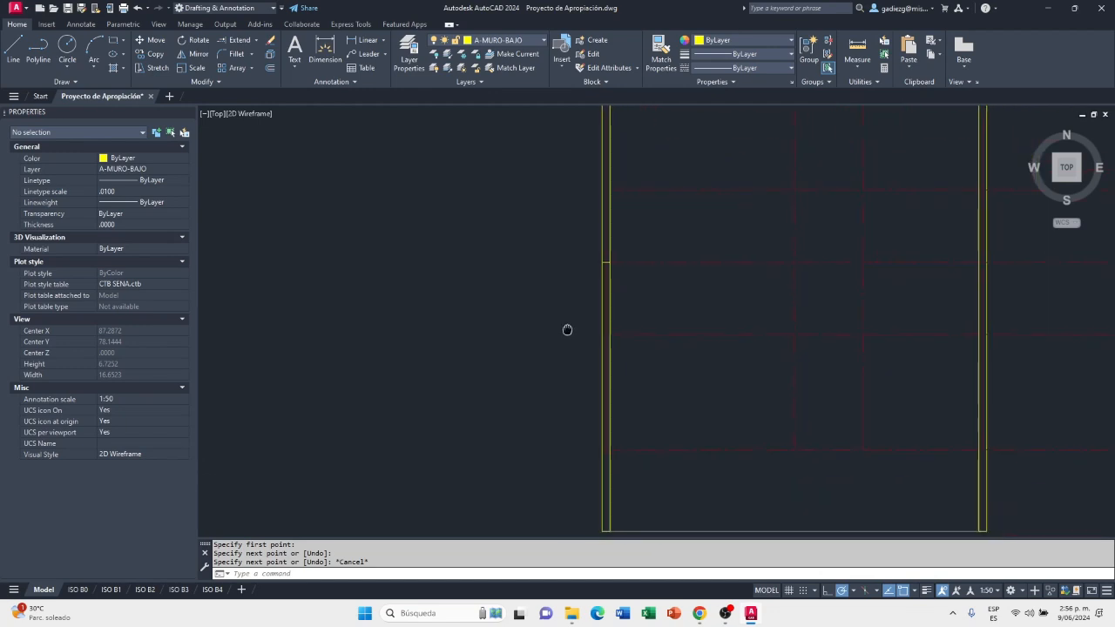
scroll(510, 366, "down", 2)
scroll(849, 287, "up", 2)
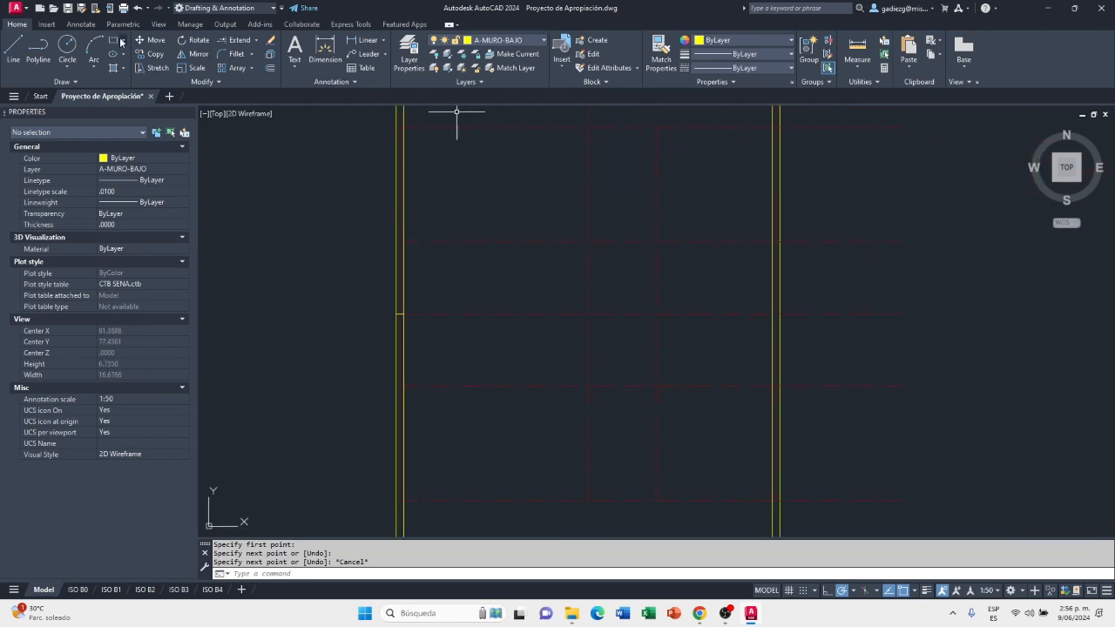
left_click(13, 48)
scroll(771, 312, "up", 3)
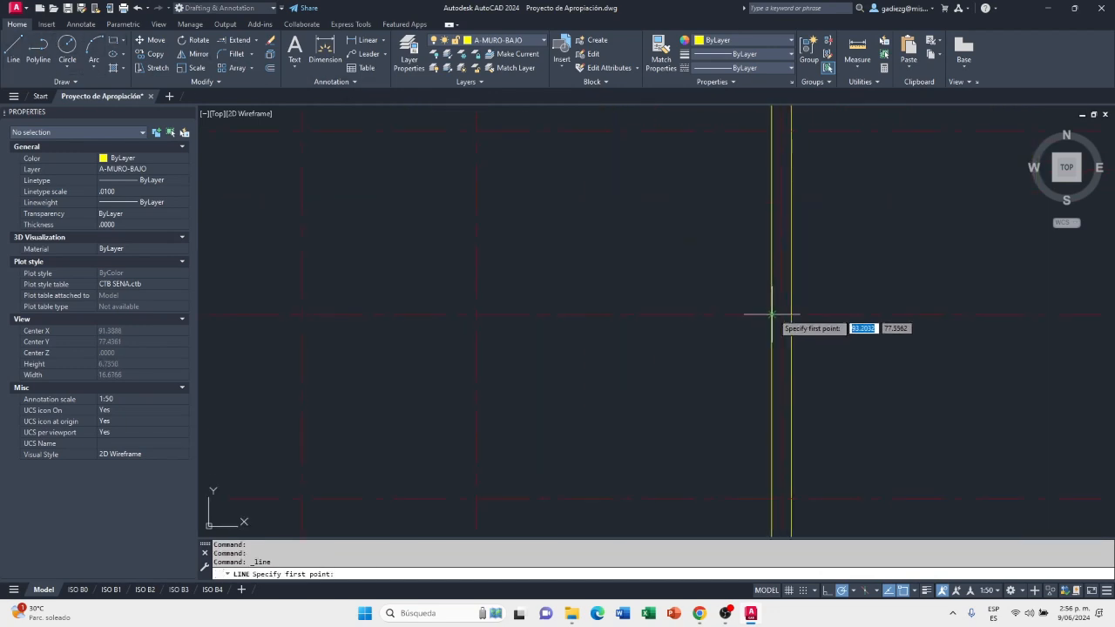
left_click(771, 315)
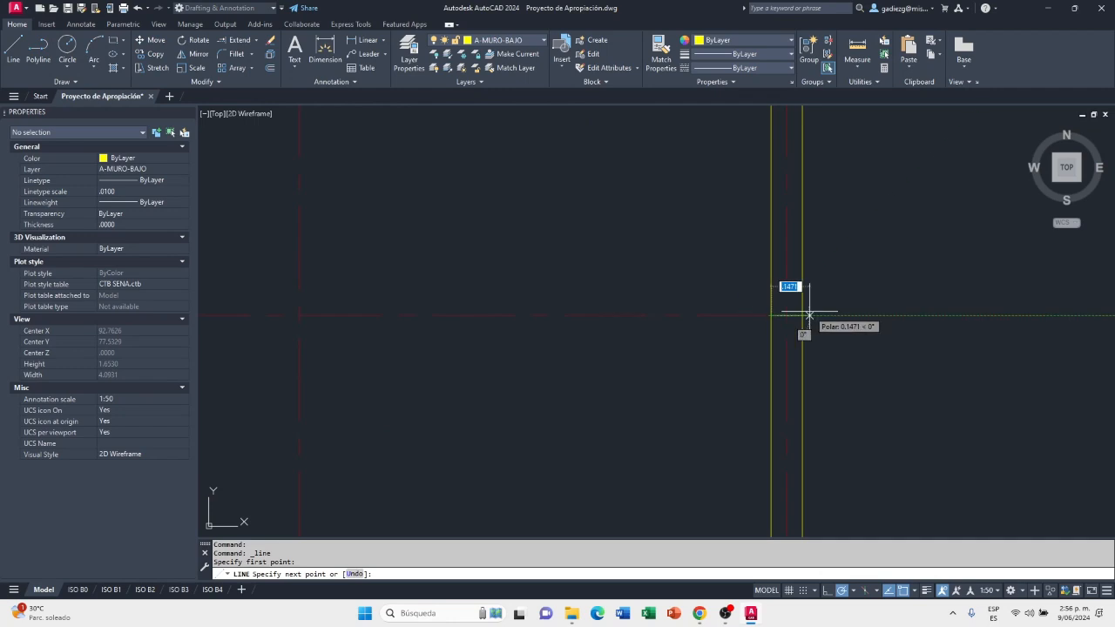
left_click(802, 315)
key("Escape")
Compare the roof-level outline and its divided side walls with the furnished floor plan beside it
scroll(823, 349, "down", 4)
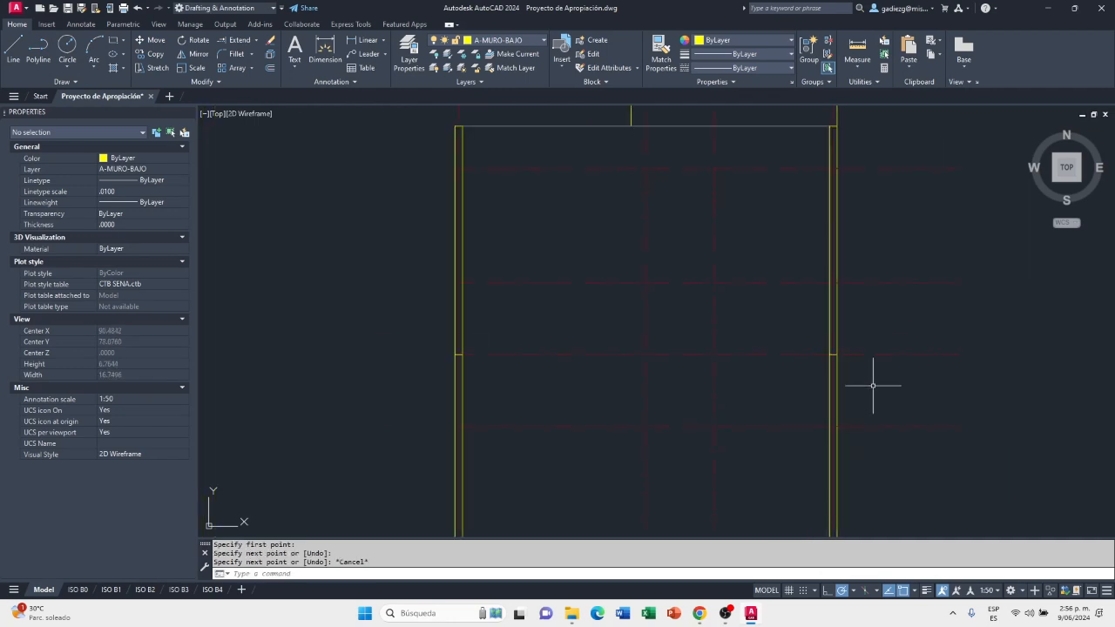
scroll(873, 385, "down", 3)
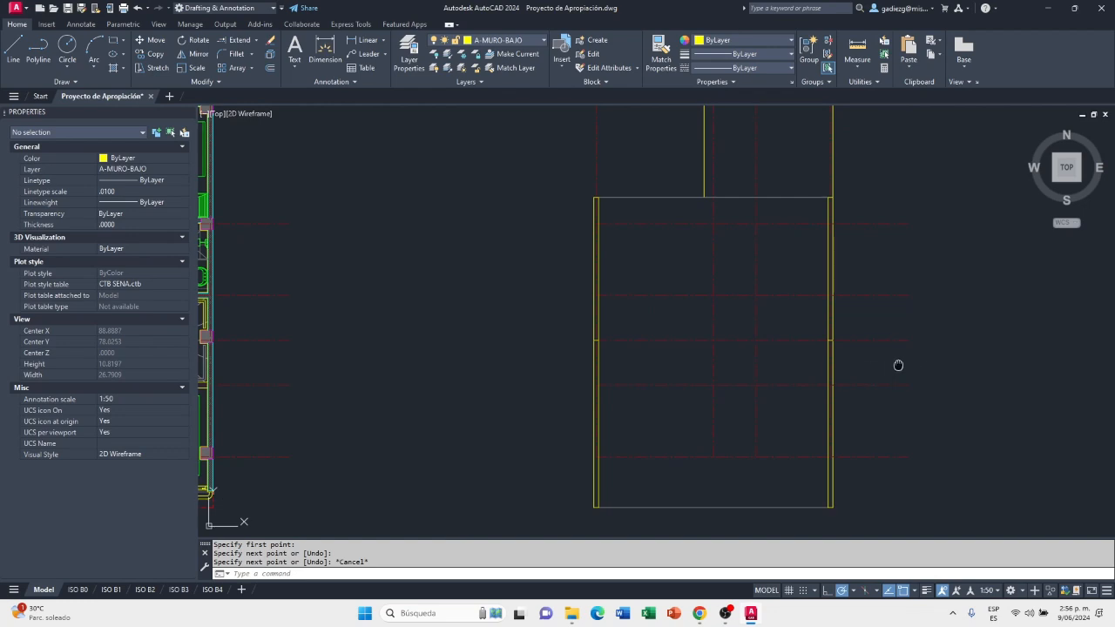
middle_click_drag(898, 364, 870, 364)
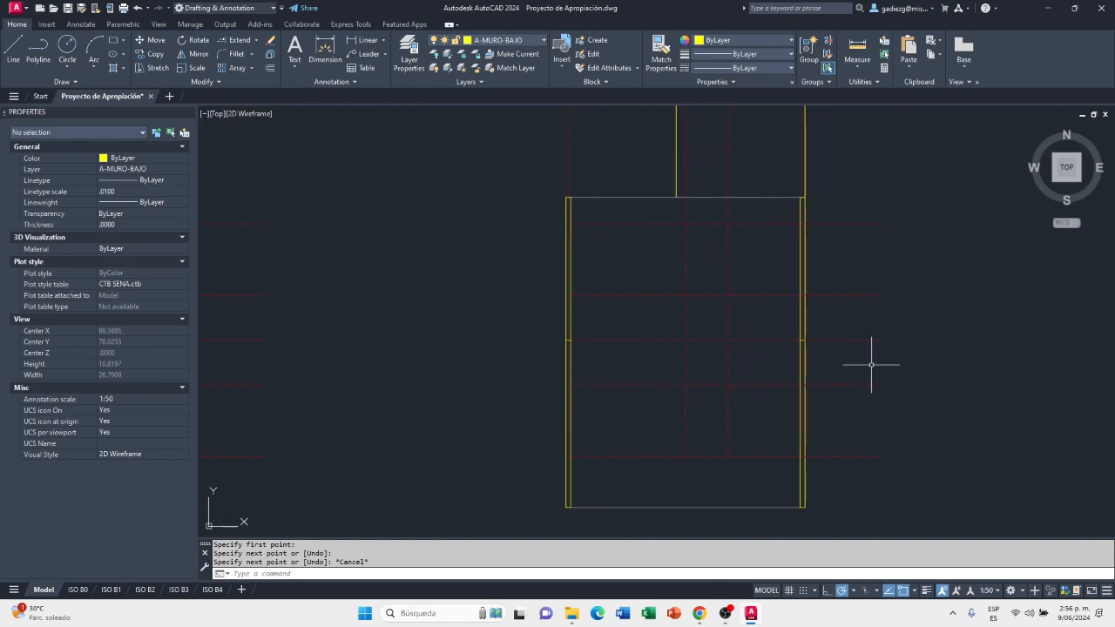
middle_click_drag(880, 366, 871, 378)
scroll(906, 375, "down", 3)
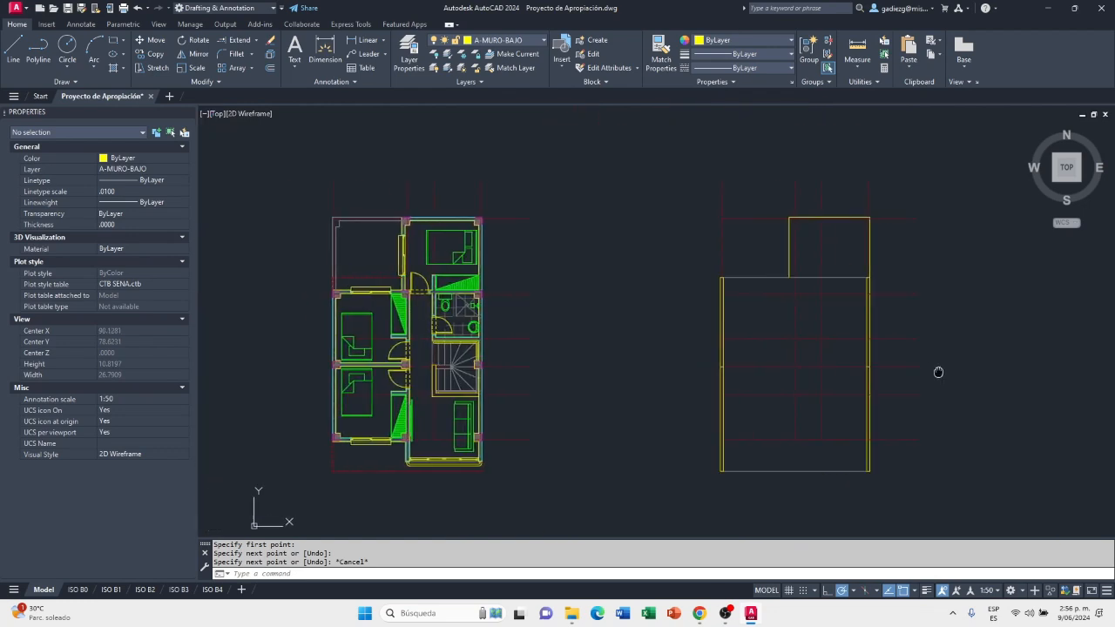
mouse_move(655, 384)
middle_mouse_down()
mouse_move(677, 380)
mouse_move(572, 374)
middle_mouse_up()
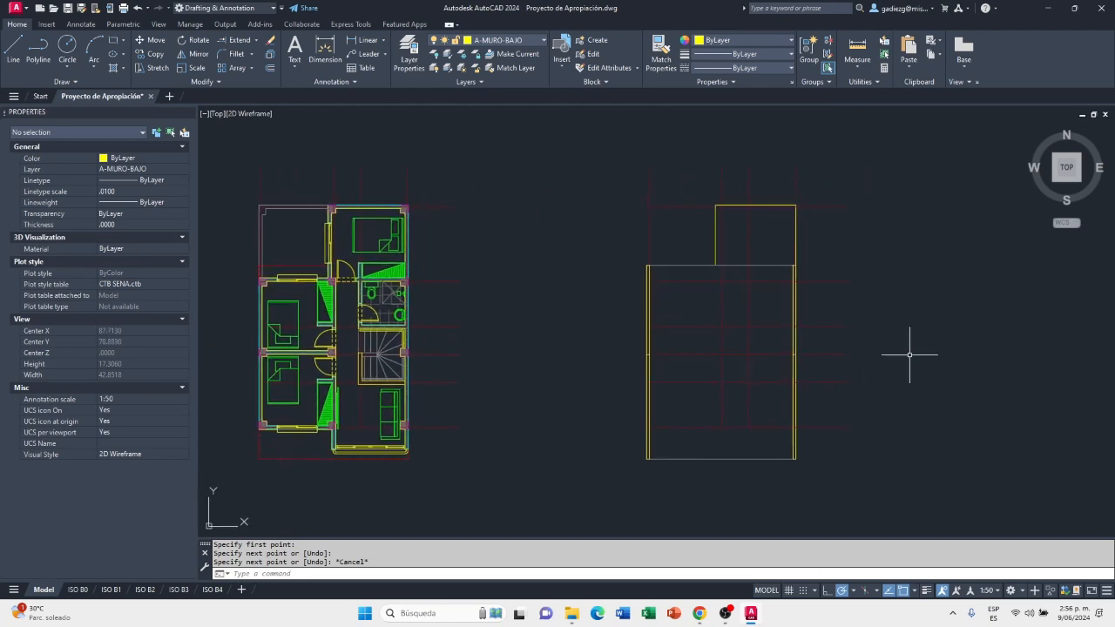
middle_click_drag(920, 358, 785, 357)
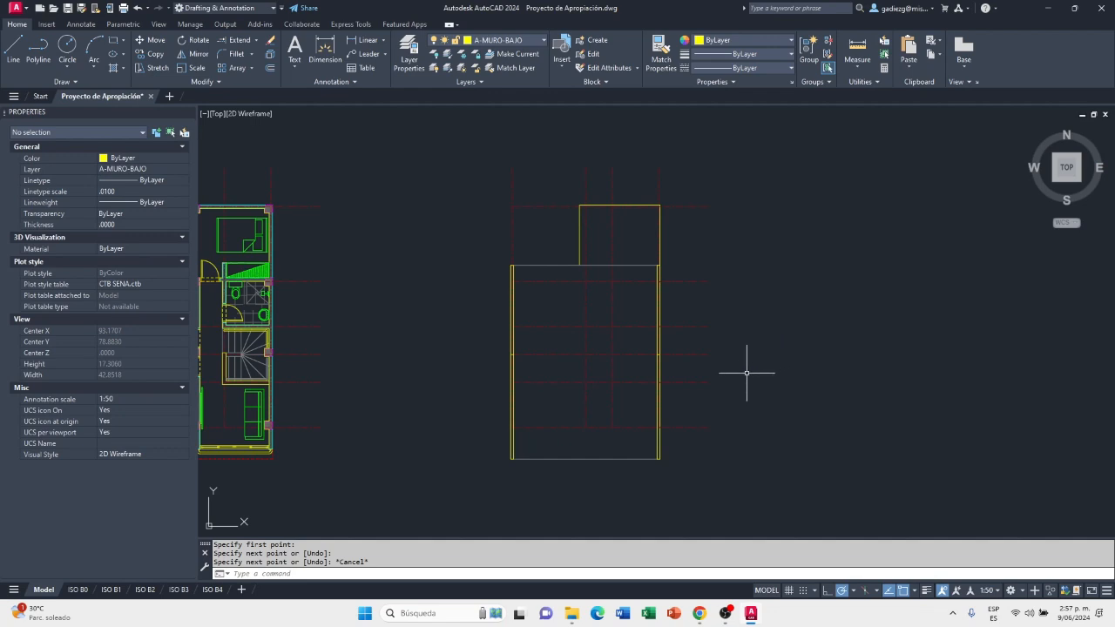
middle_click_drag(741, 378, 659, 373)
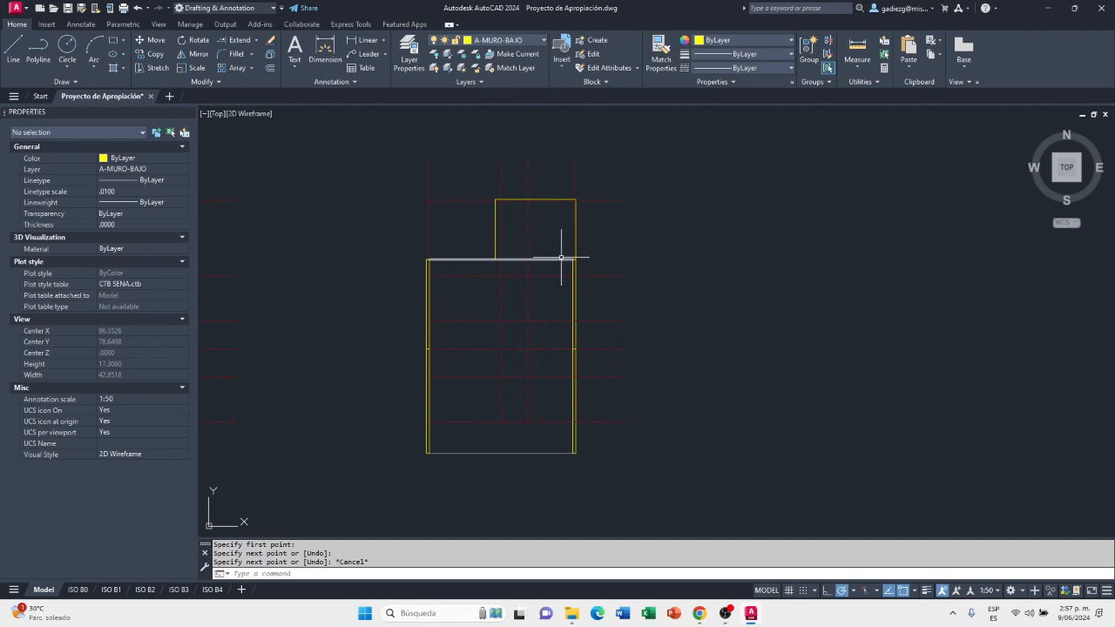
scroll(542, 384, "up", 2)
middle_click_drag(671, 372, 729, 410)
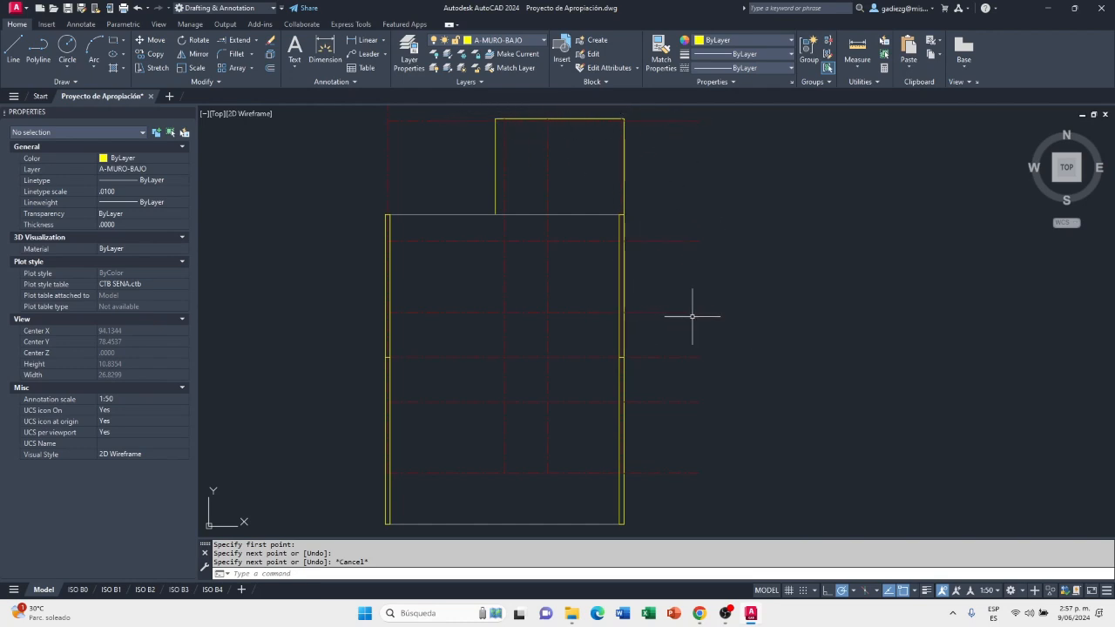
On layer 0, draw a horizontal projection line about 9.06 units long outward from the upper block's top right corner
left_click(539, 40)
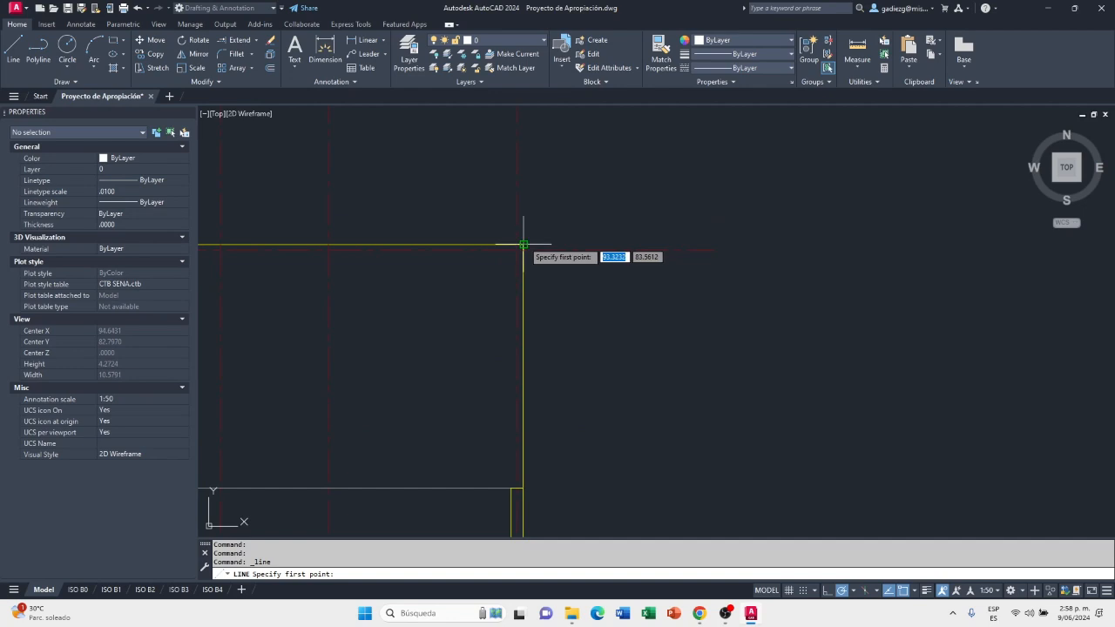
left_click(523, 245)
scroll(523, 245, "down", 5)
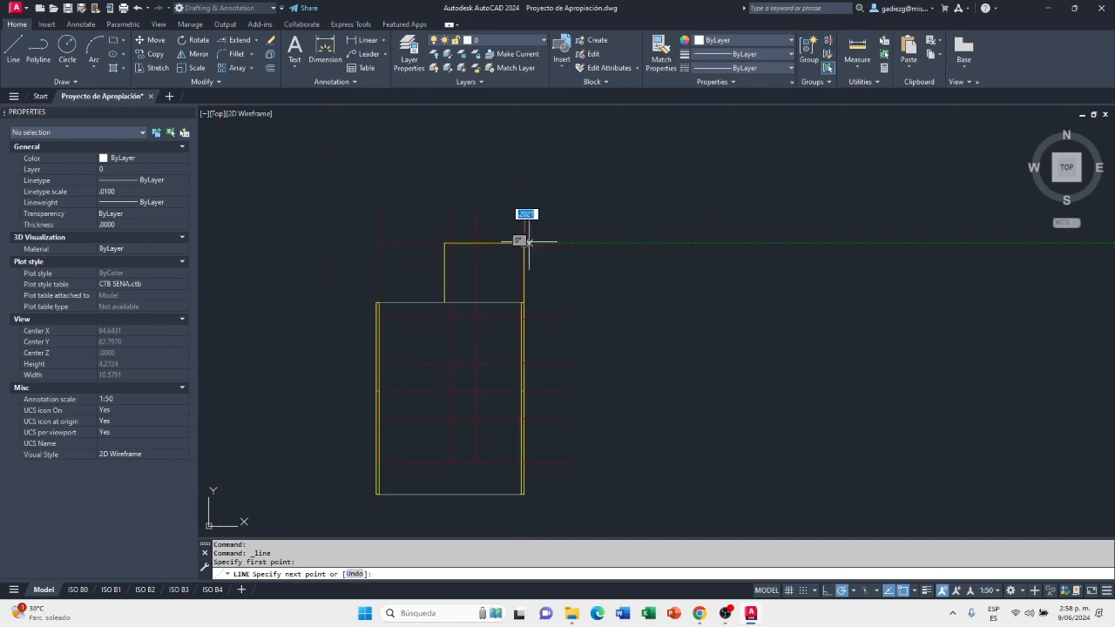
left_click(747, 243)
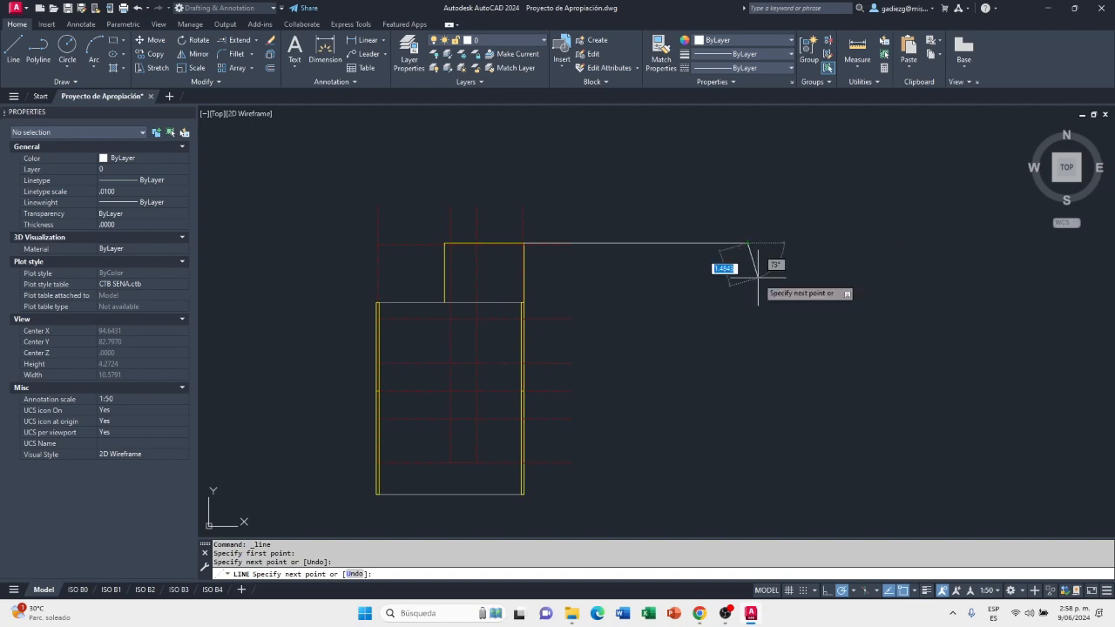
key("Escape")
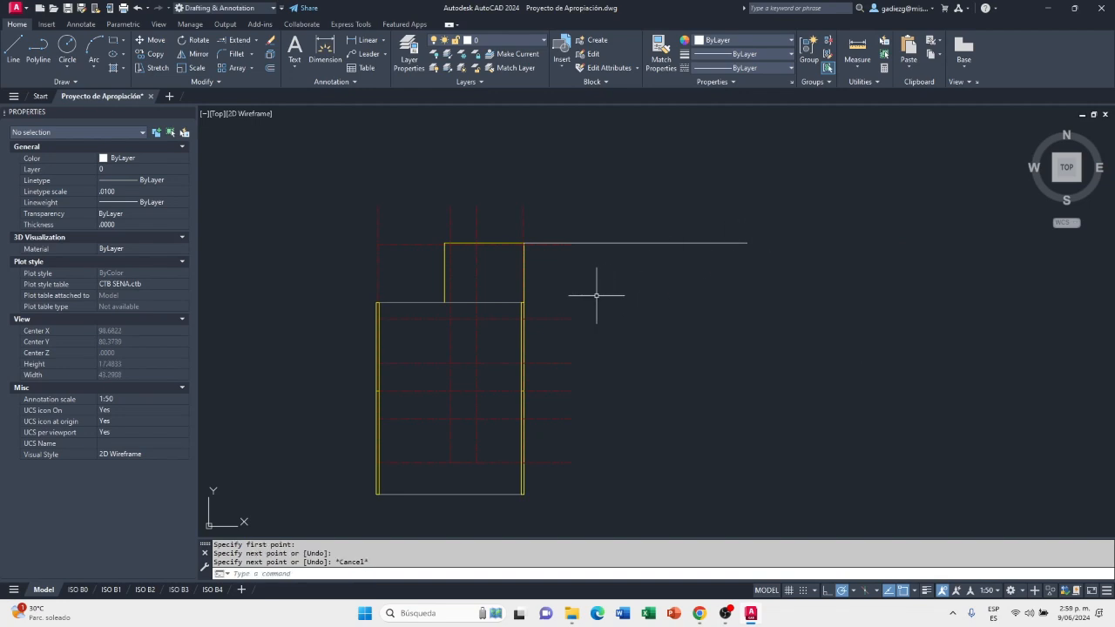
Draw a second horizontal projection line from the right wall's upper outer corner, ending in line with the first one
left_click(21, 52)
scroll(518, 300, "up", 6)
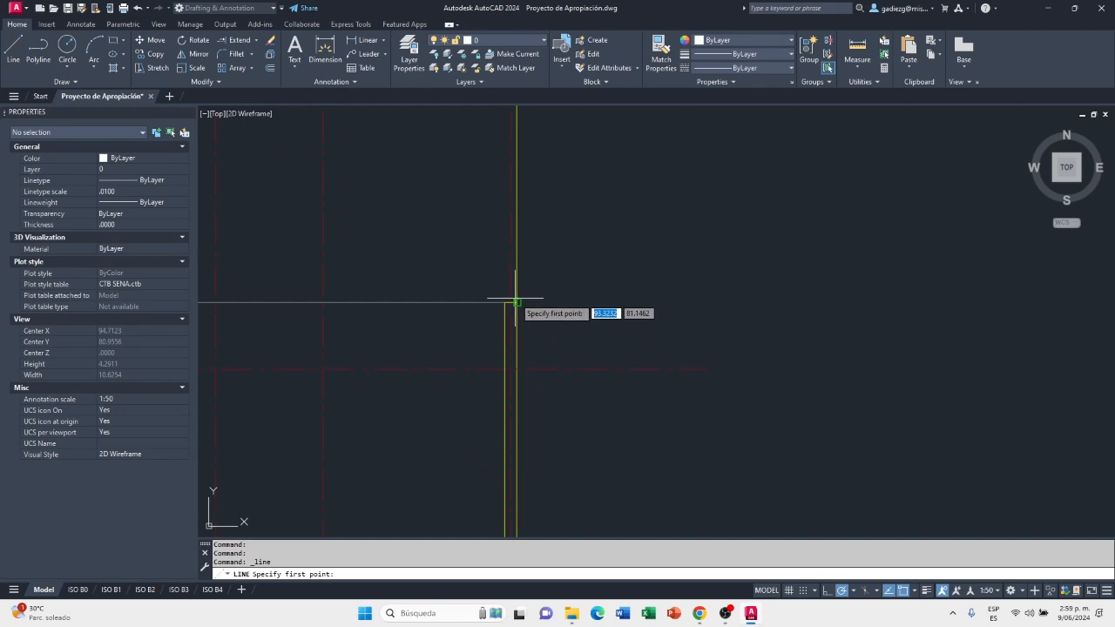
left_click(516, 302)
scroll(515, 300, "down", 5)
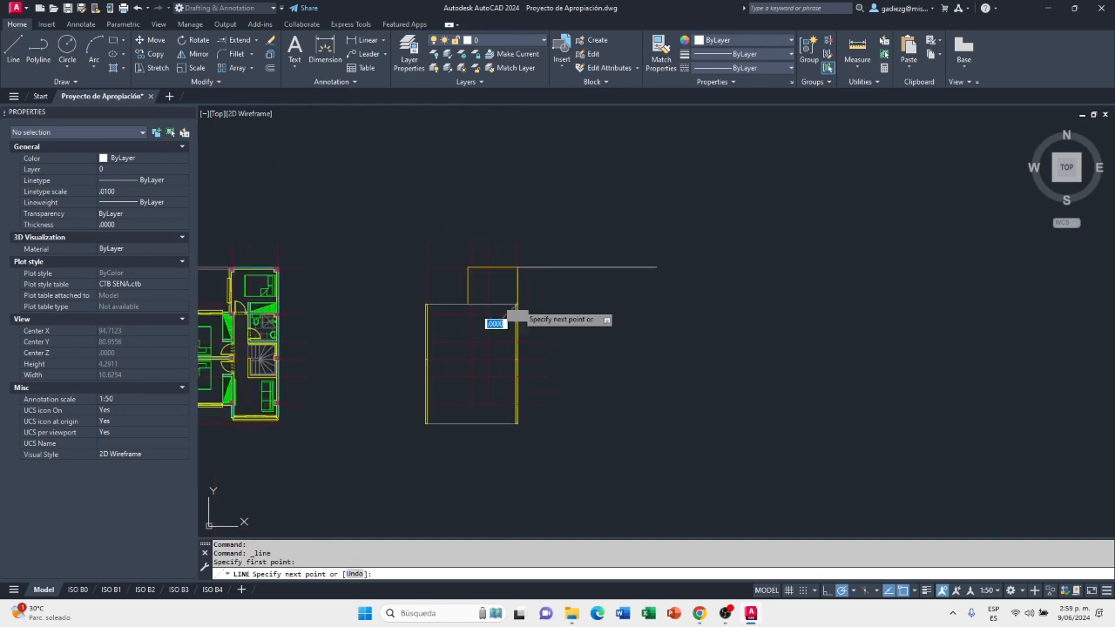
left_click(656, 303)
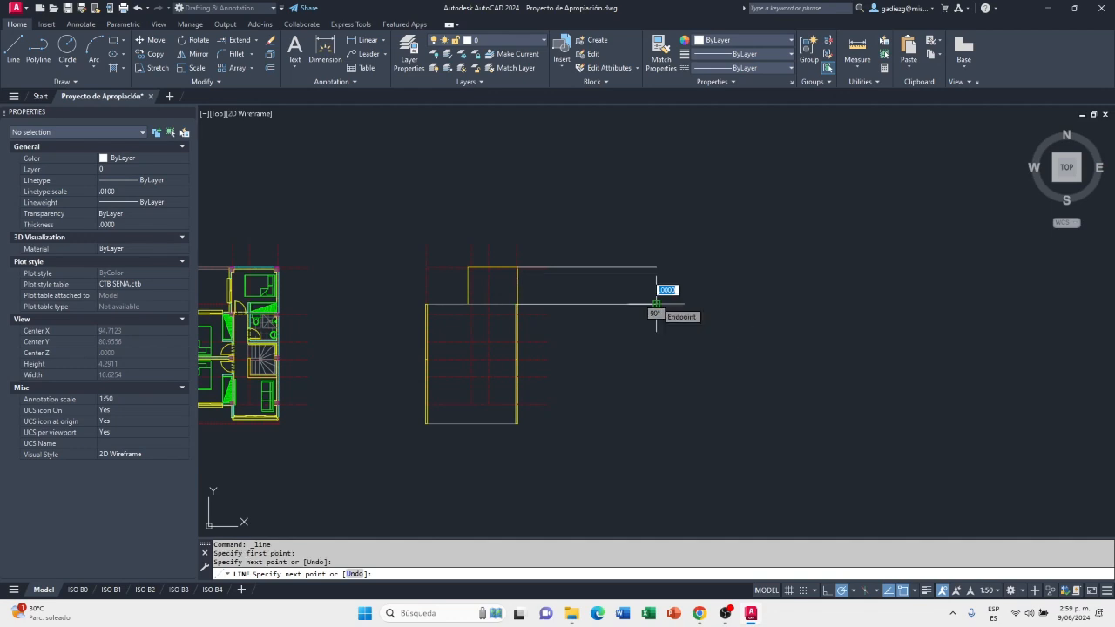
key("Escape")
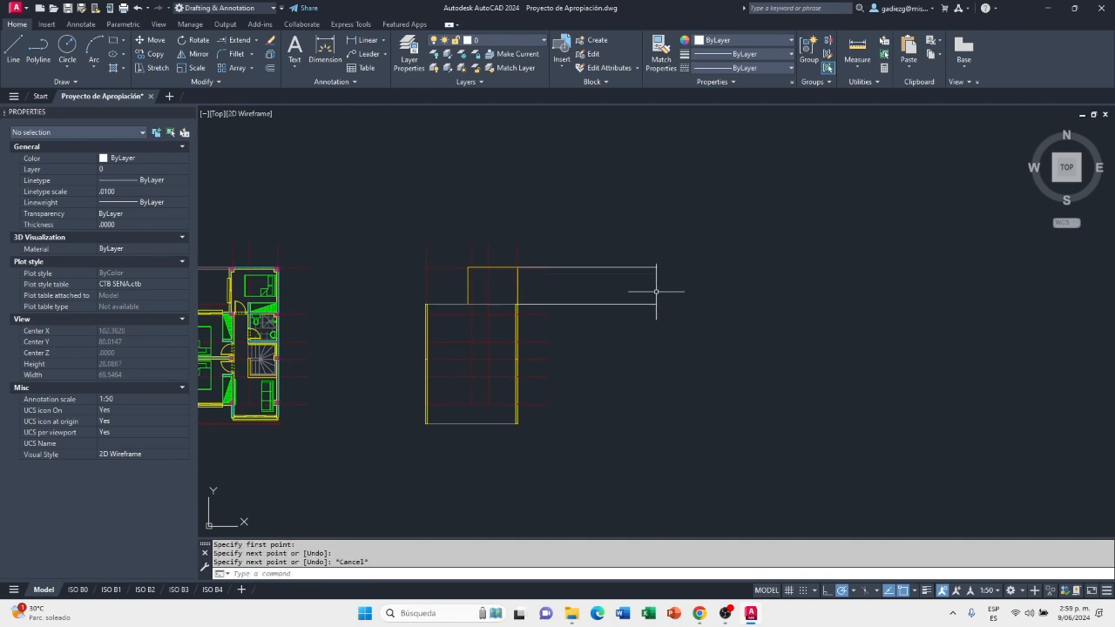
Draw a third projection line from the right wall's outer face at the middle axis, ending level with the lines above
scroll(648, 307, "up", 2)
middle_click_drag(635, 303, 678, 283)
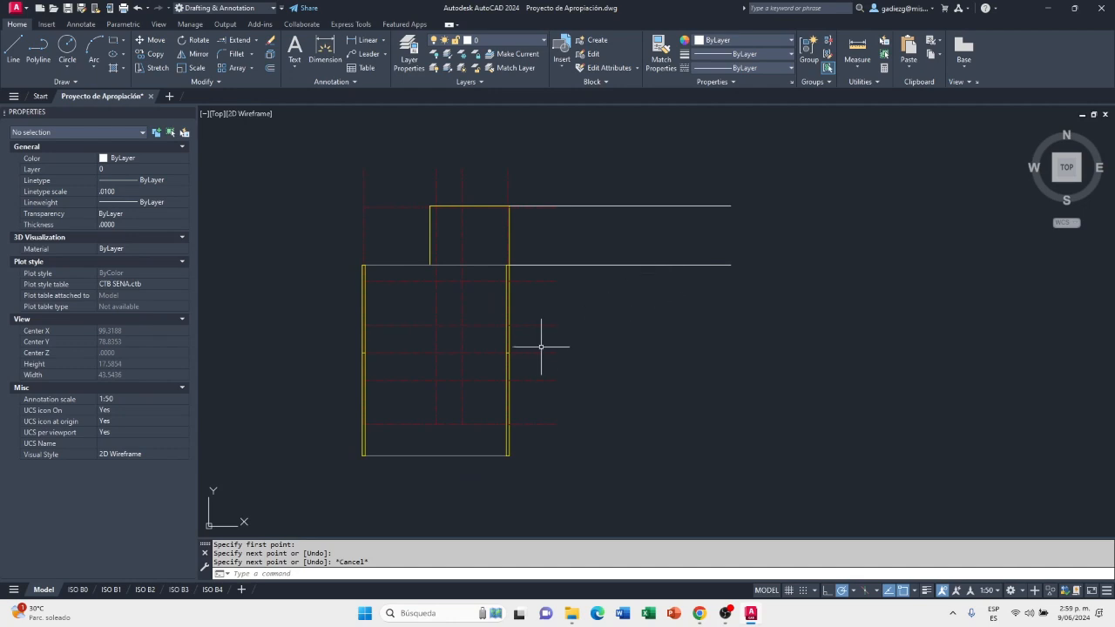
left_click(15, 50)
scroll(523, 348, "up", 5)
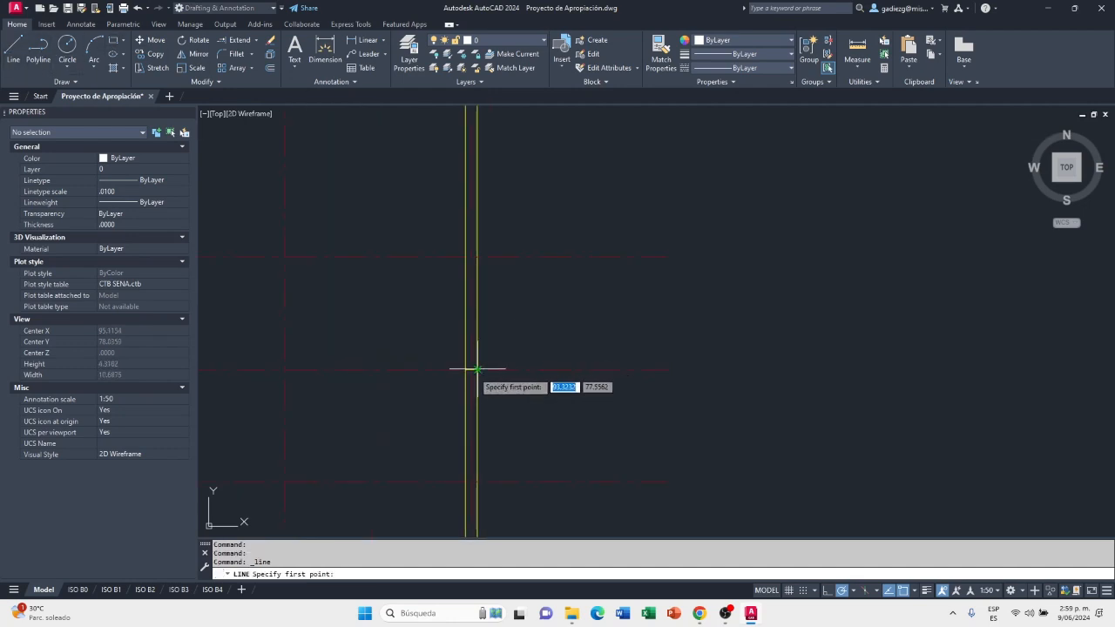
left_click(476, 369)
scroll(473, 372, "down", 5)
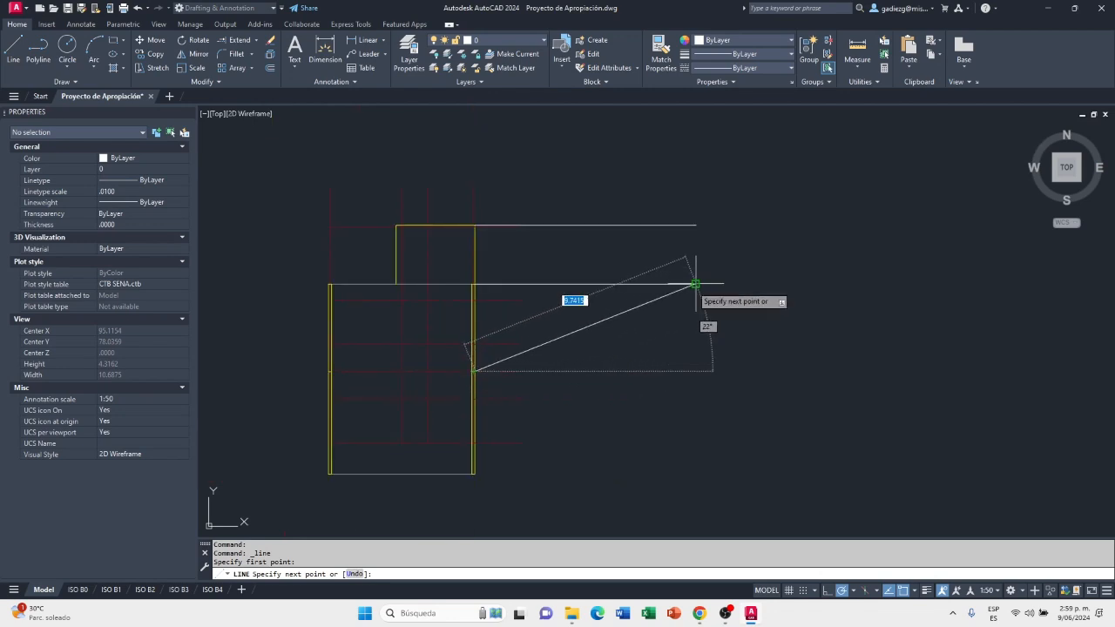
left_click(695, 371)
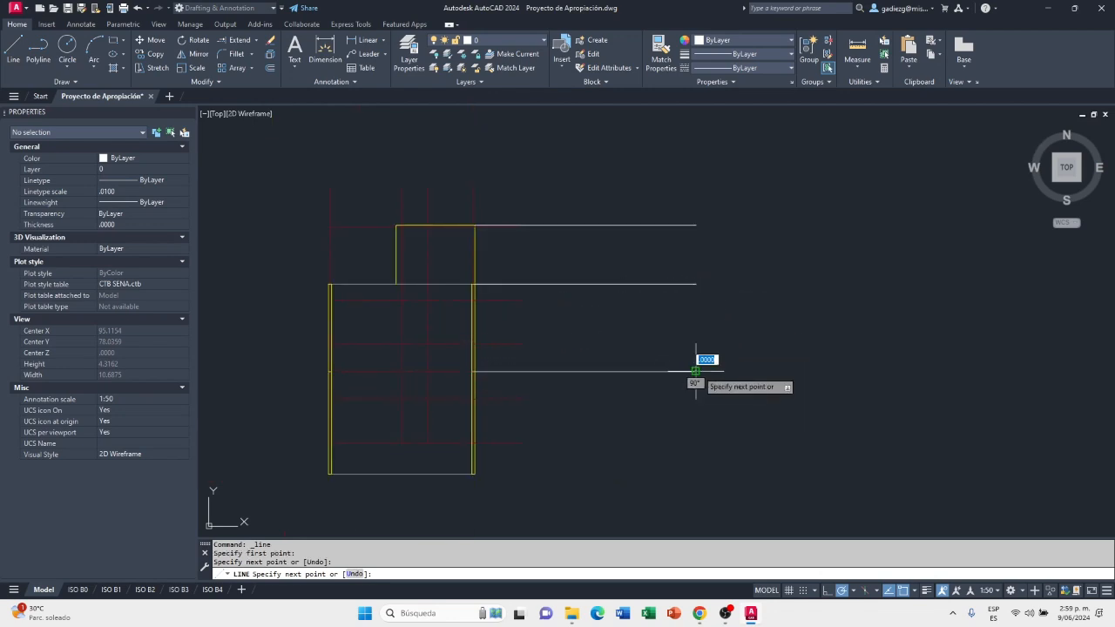
key("Escape")
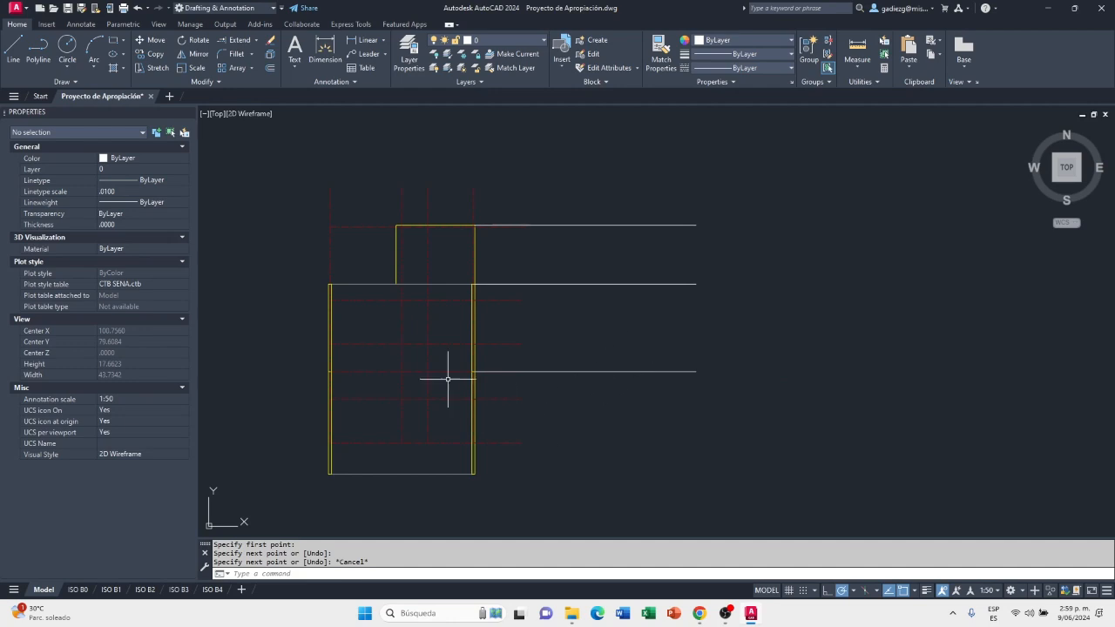
Draw a fourth horizontal projection line from the right wall's lower outer corner, ending in line with the other three
left_click(14, 54)
scroll(473, 466, "up", 6)
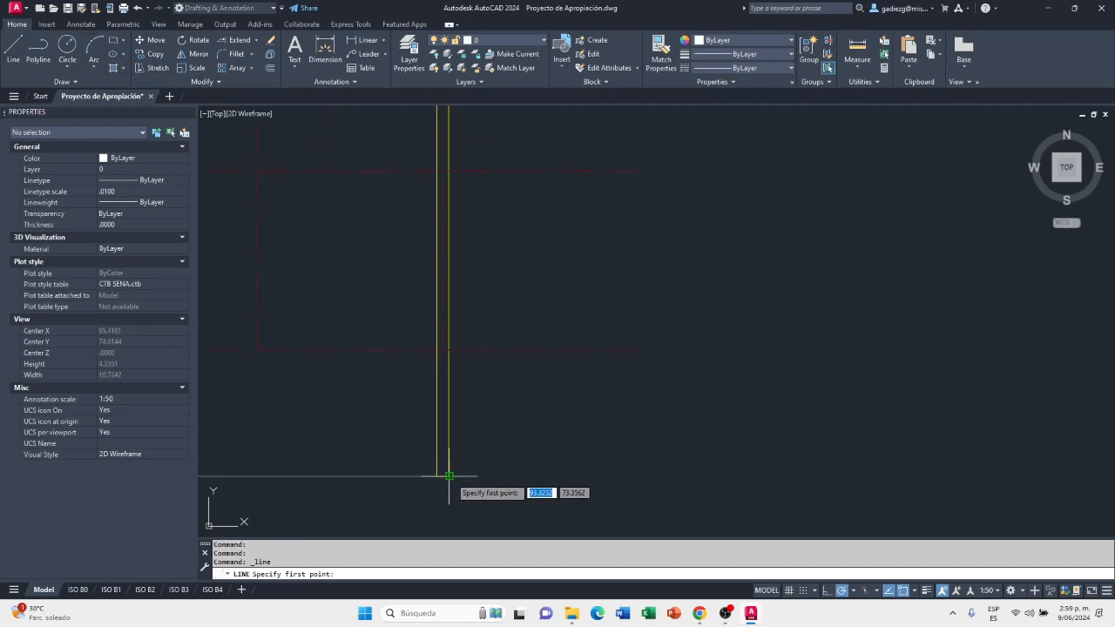
scroll(449, 476, "down", 5)
left_click(448, 476)
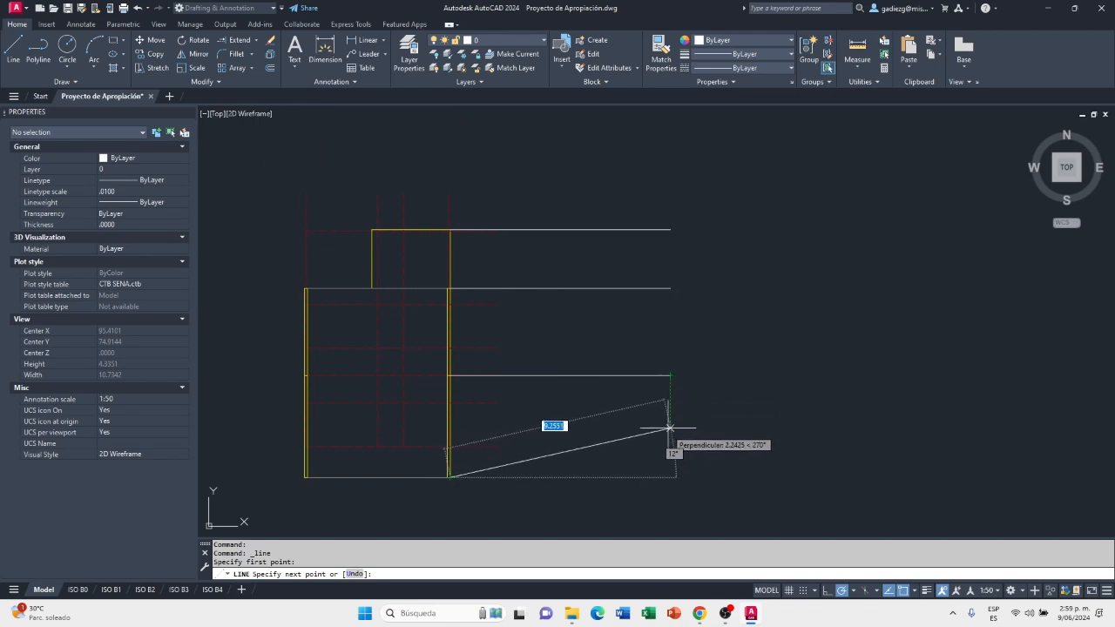
left_click(668, 472)
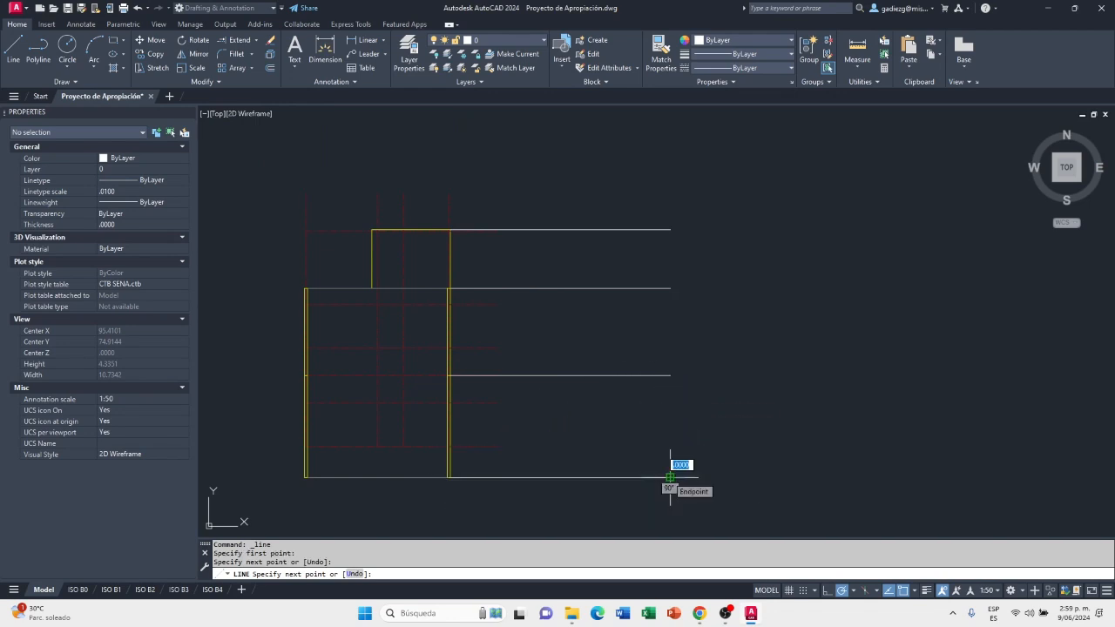
key("Escape")
Make A-PLAN-2 the current layer for drawing between the projection lines beside the roof-level plan
middle_click_drag(689, 422, 719, 424)
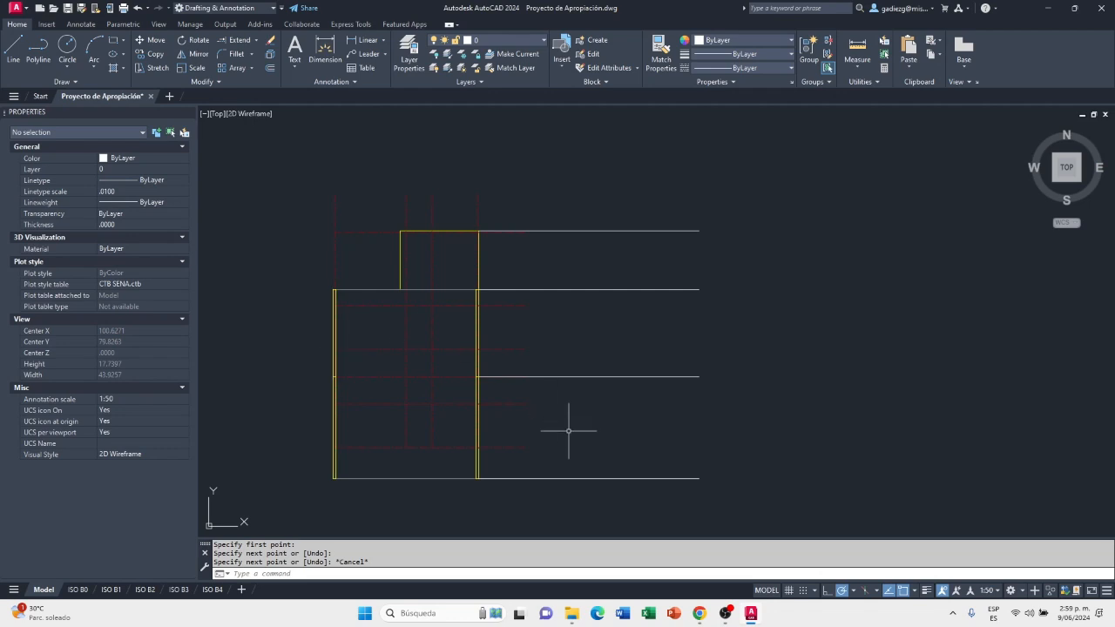
left_click(510, 40)
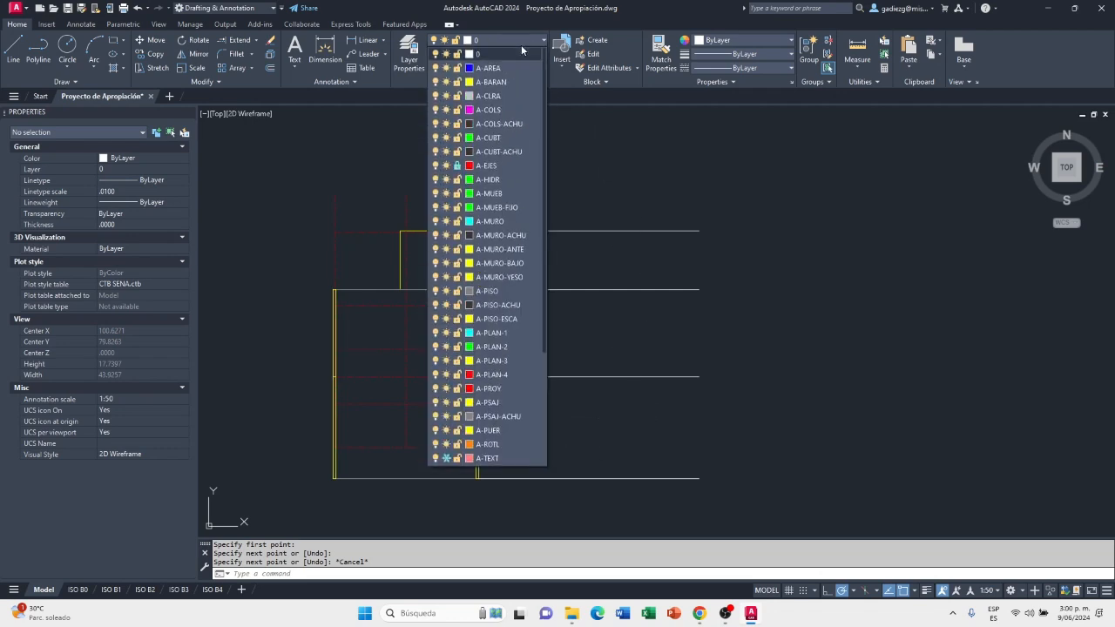
left_click(512, 346)
scroll(618, 435, "up", 2)
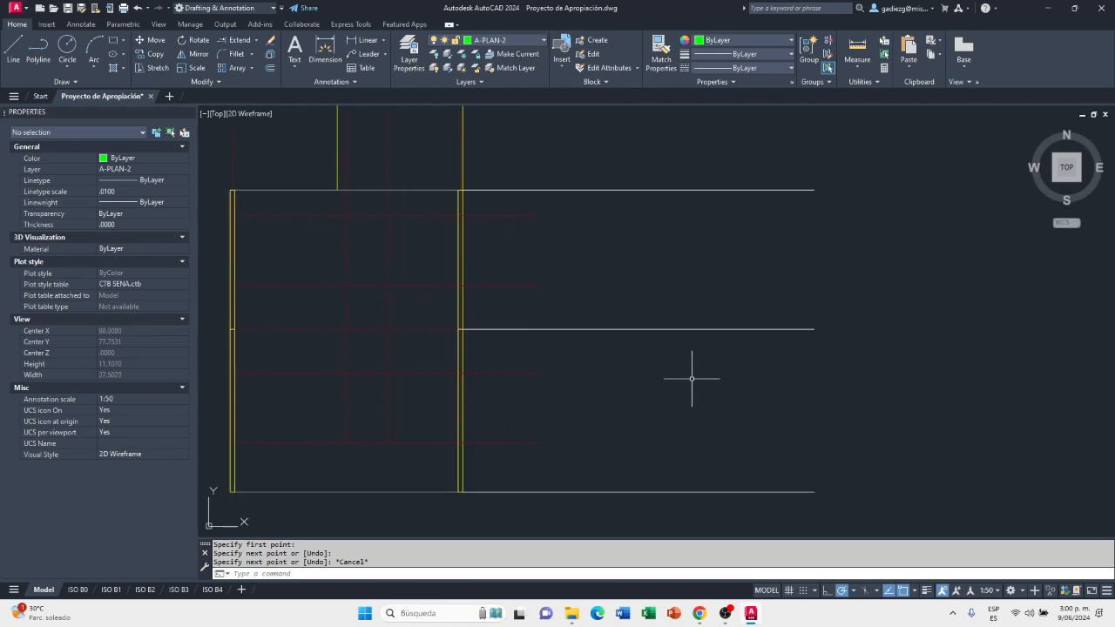
scroll(718, 400, "down", 4)
scroll(718, 401, "up", 4)
mouse_move(718, 401)
middle_mouse_down()
mouse_move(766, 445)
mouse_move(822, 421)
middle_mouse_up()
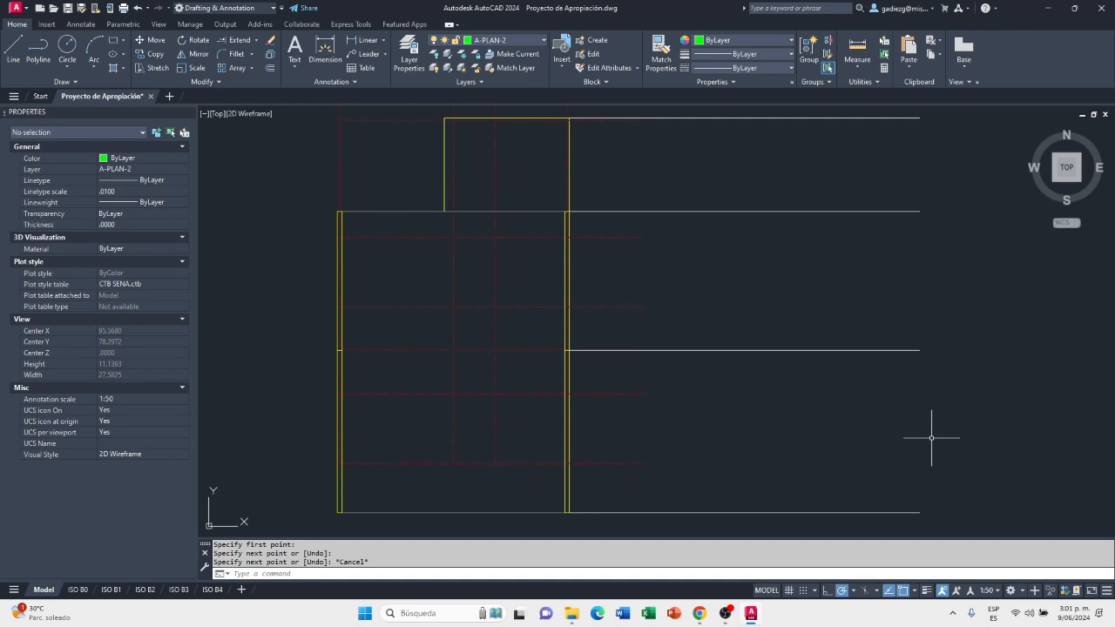
Switch to Chrome and open Eternit's Teja Ondulada P7 page from the "tejas eternit" search results
left_click(699, 614)
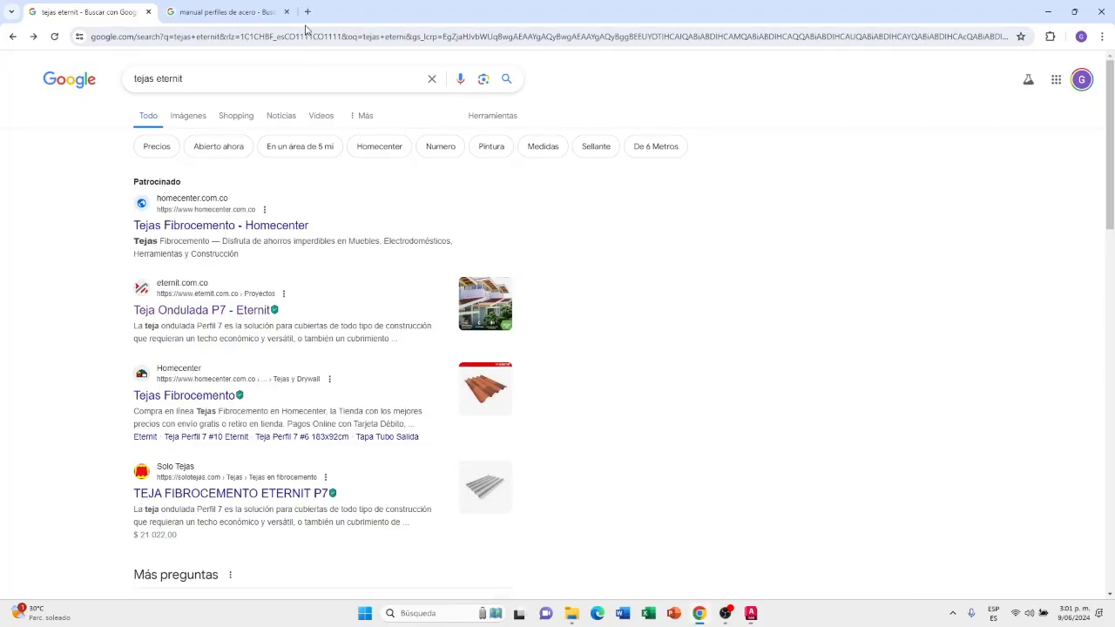
left_click(199, 79)
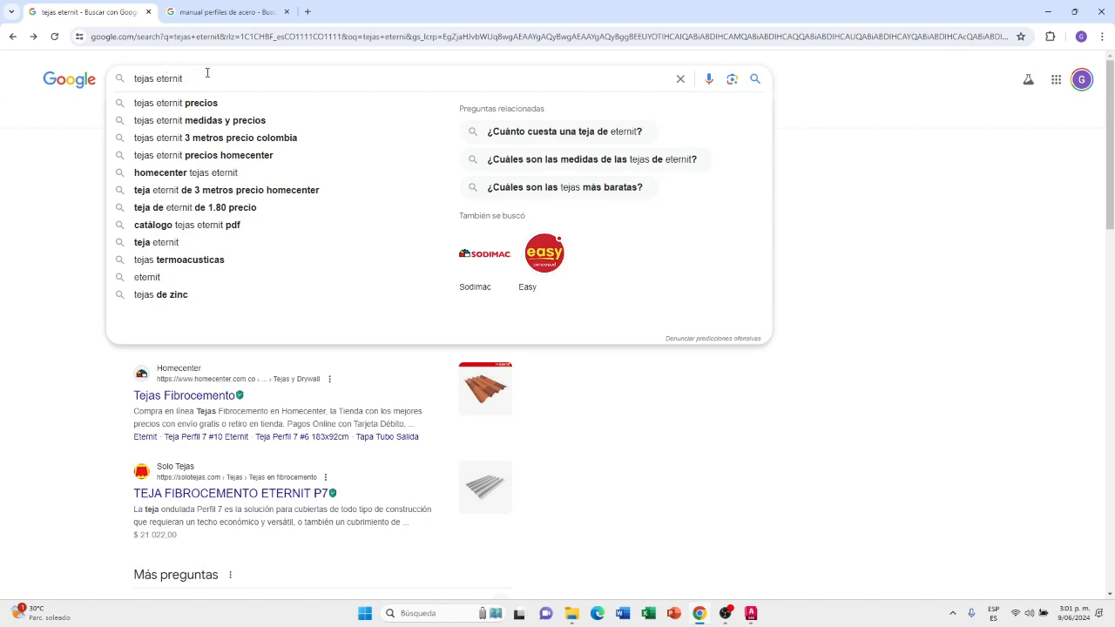
left_click_drag(200, 80, 133, 84)
left_click(191, 77)
left_click_drag(203, 78, 123, 85)
left_click(190, 78)
left_click(199, 79)
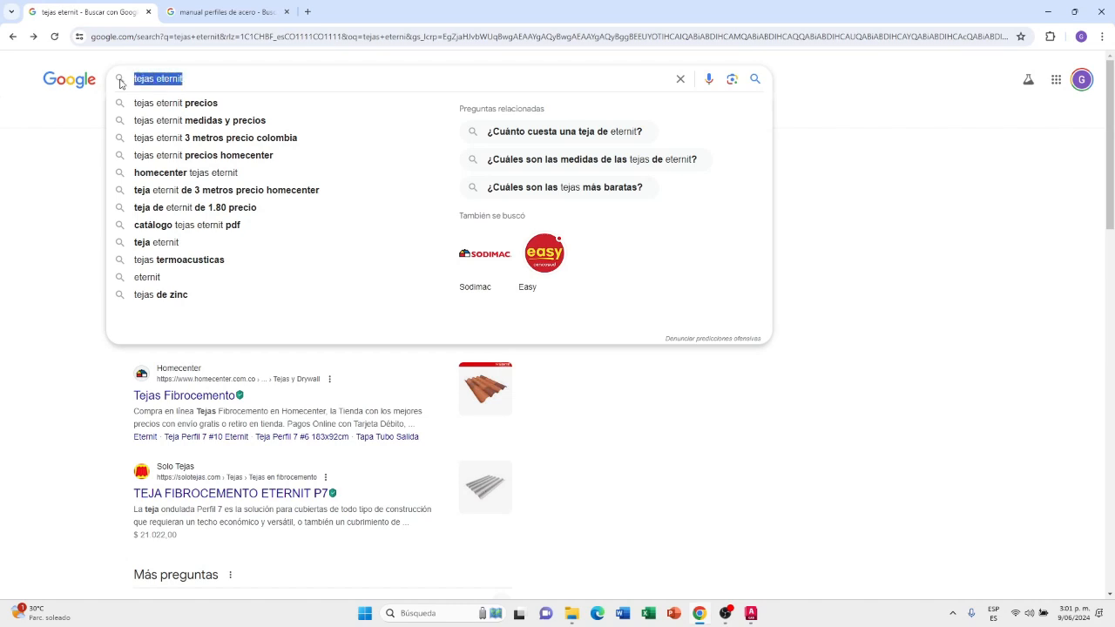
left_click(729, 395)
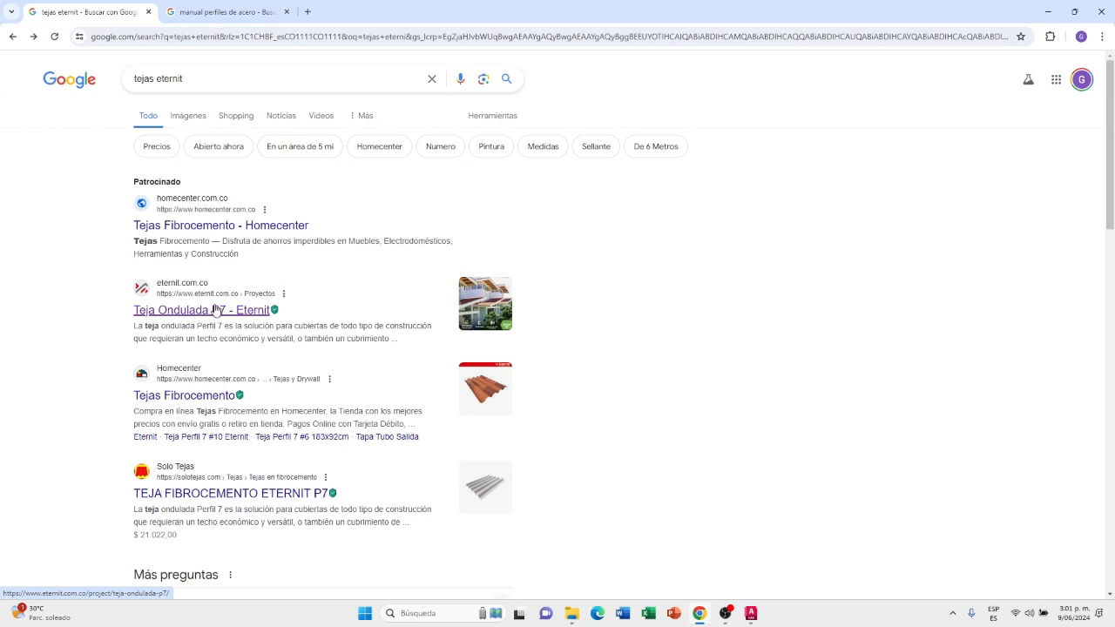
left_click(194, 311)
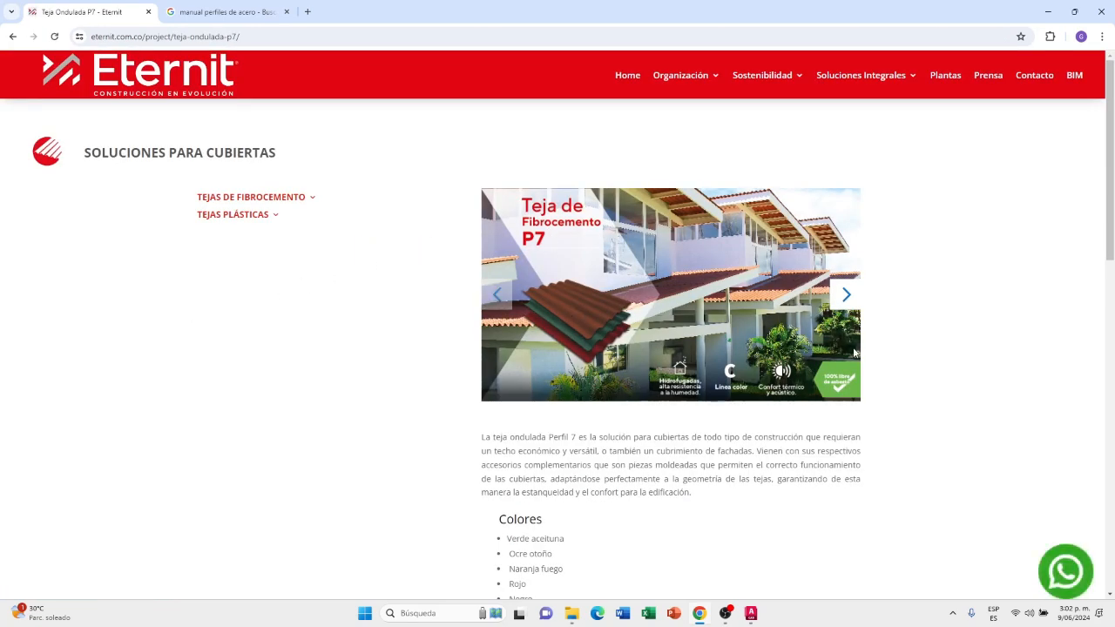
Open the technical sheet "FT Teja Ondulada Perfil 7 Eternit" from the product page's Información técnica section
mouse_move(262, 225)
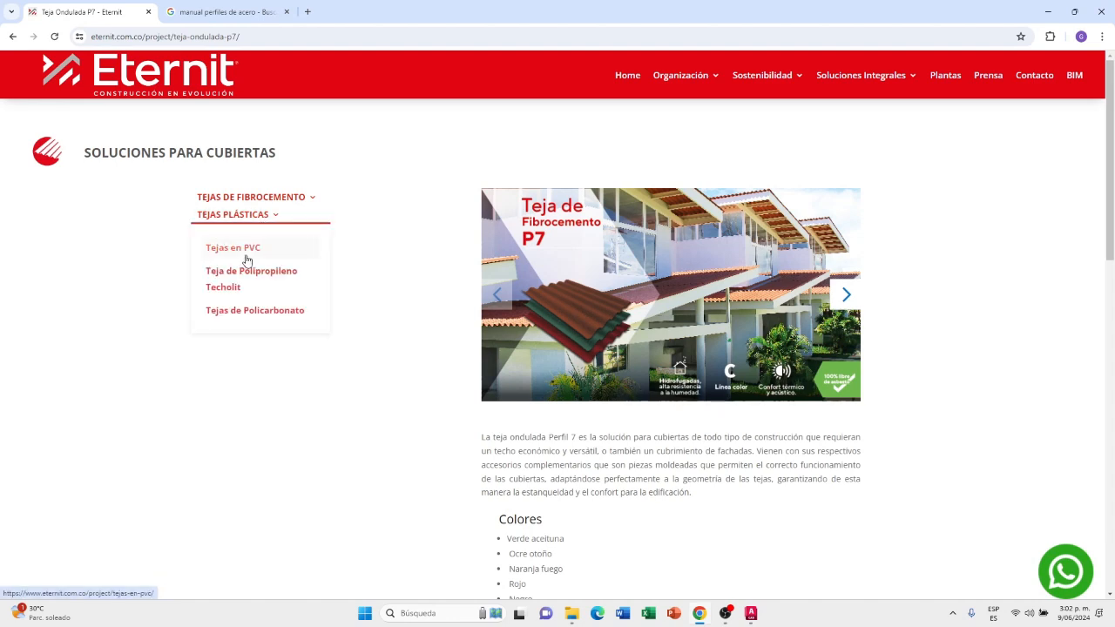
scroll(972, 436, "down", 3)
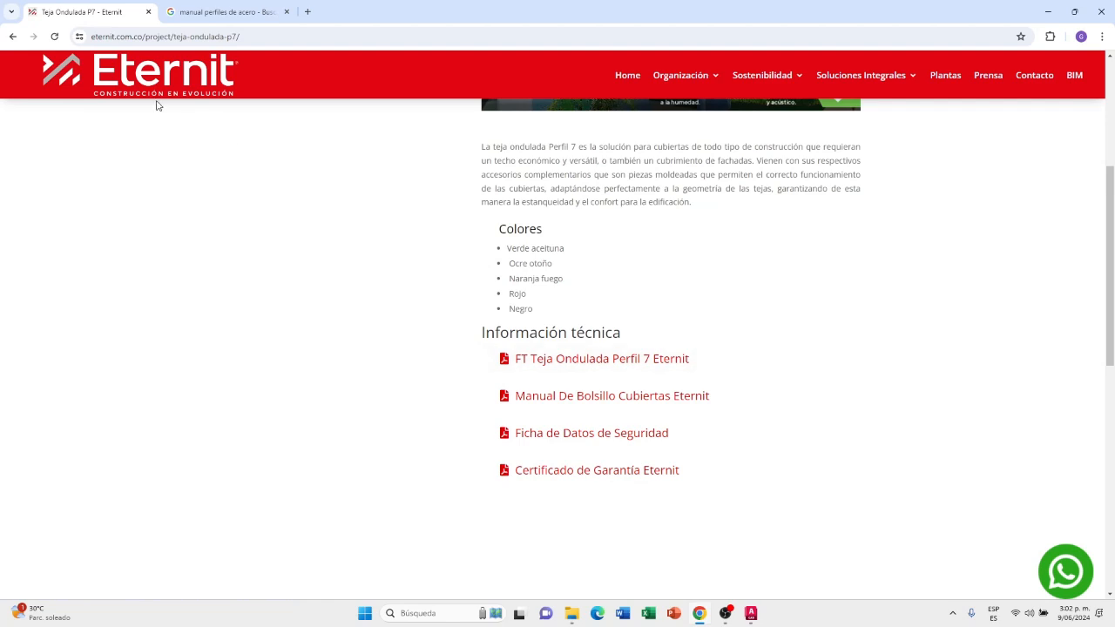
left_click(590, 365)
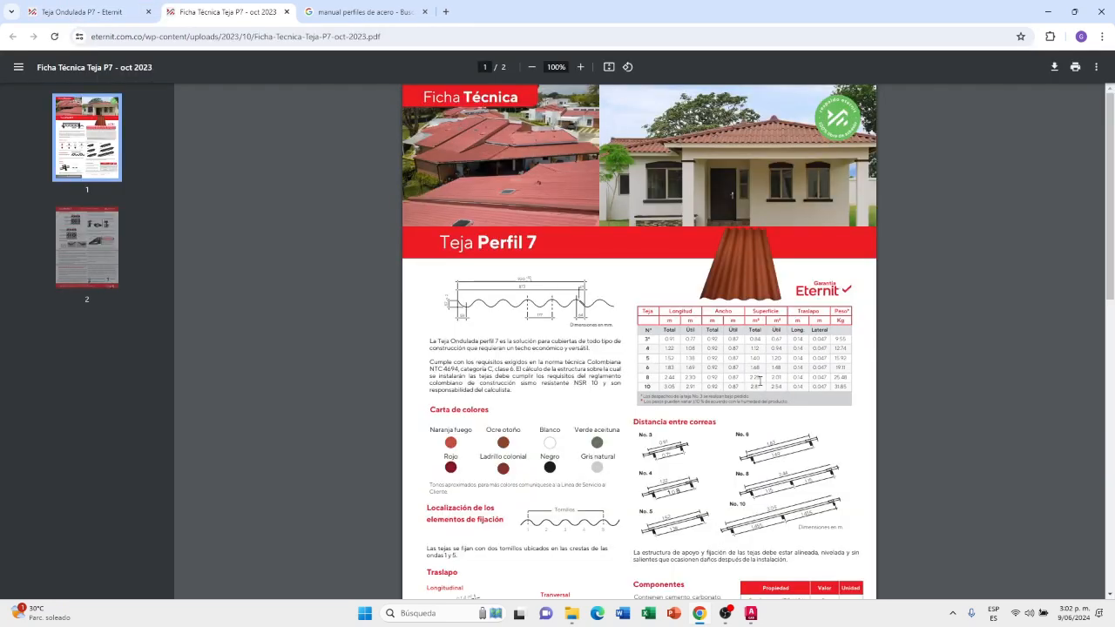
Look through both pages of the Teja Perfil 7 sheet for tile sizes, purlin spacing, installation and slope data
scroll(837, 471, "down", 7)
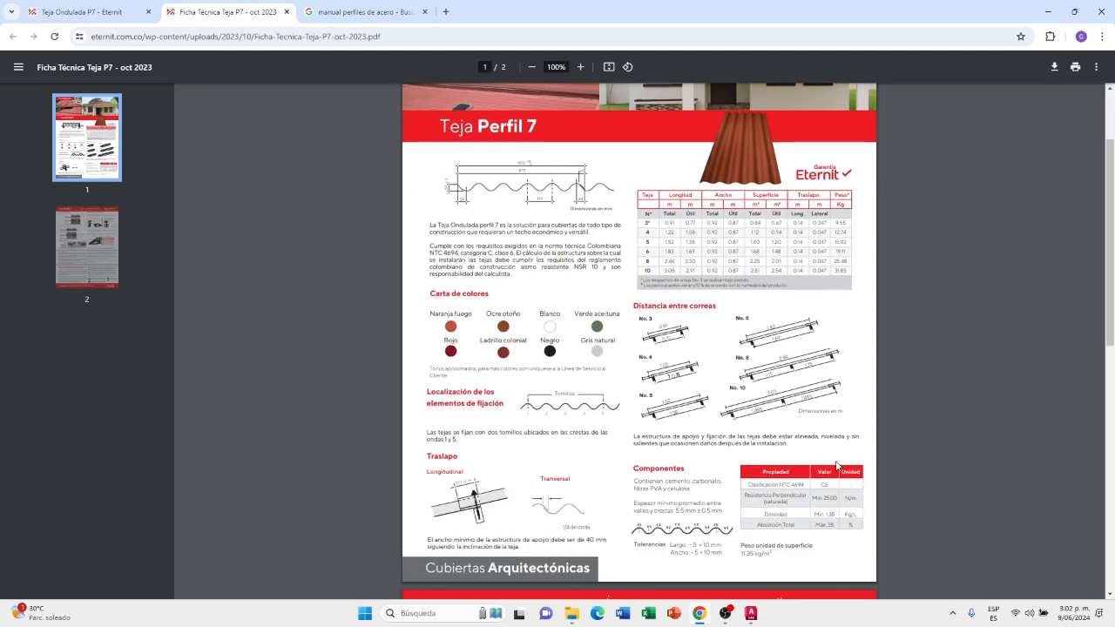
scroll(837, 466, "down", 3)
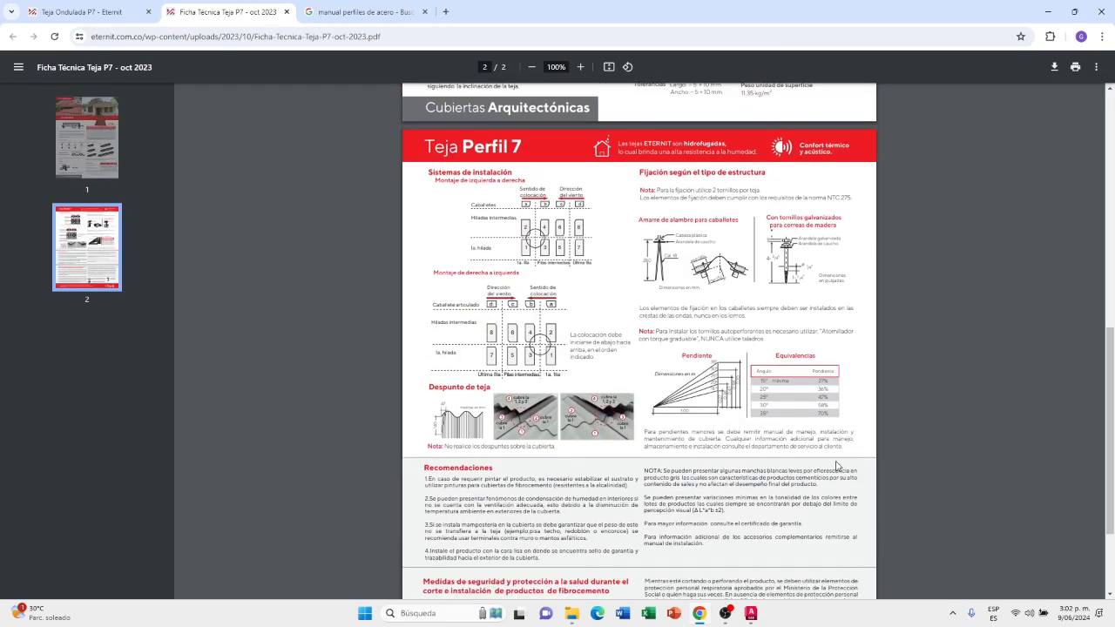
scroll(837, 466, "down", 1)
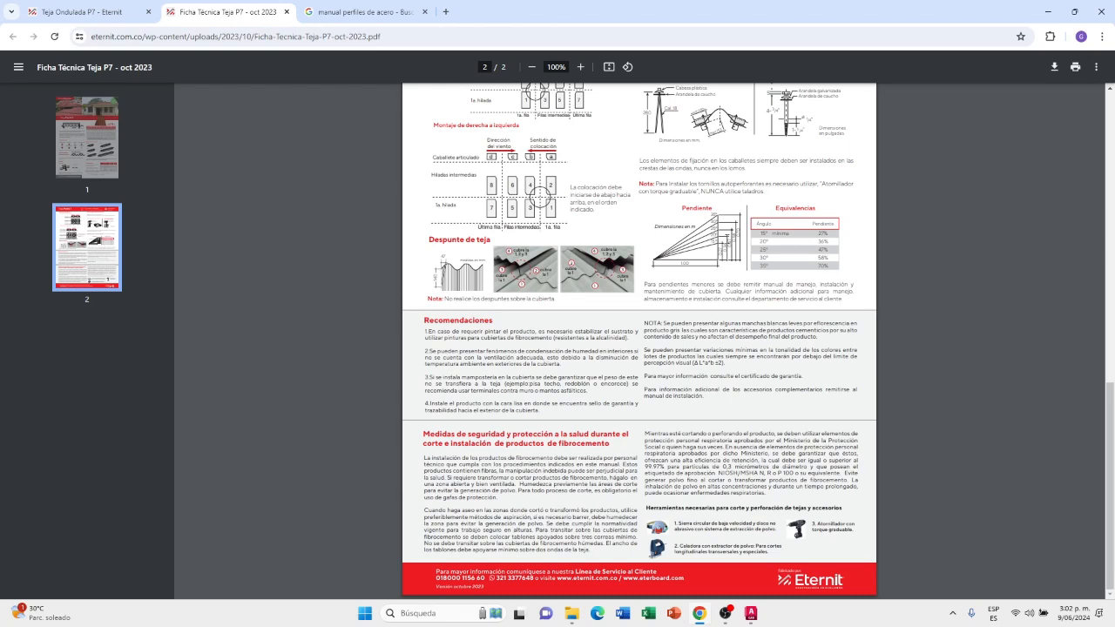
scroll(730, 271, "up", 2)
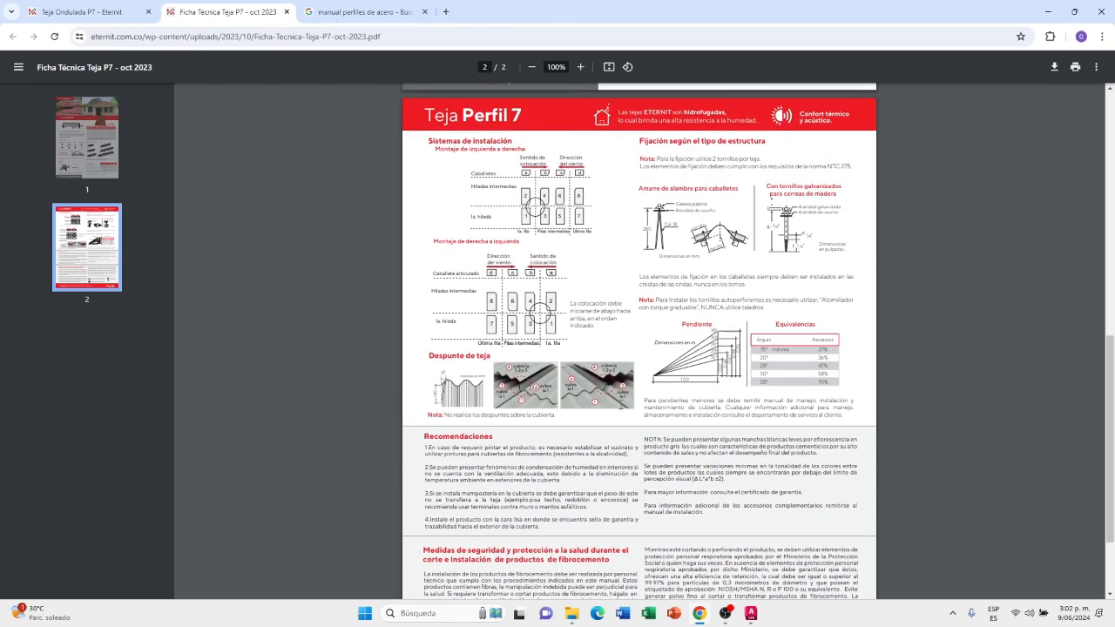
scroll(709, 377, "up", 5)
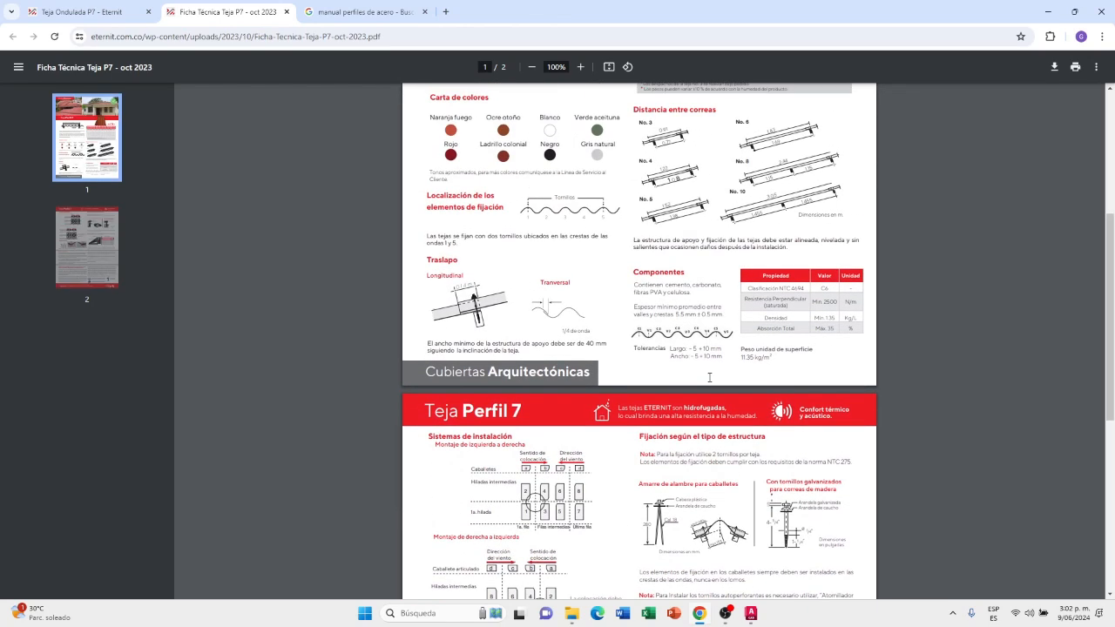
scroll(709, 377, "up", 5)
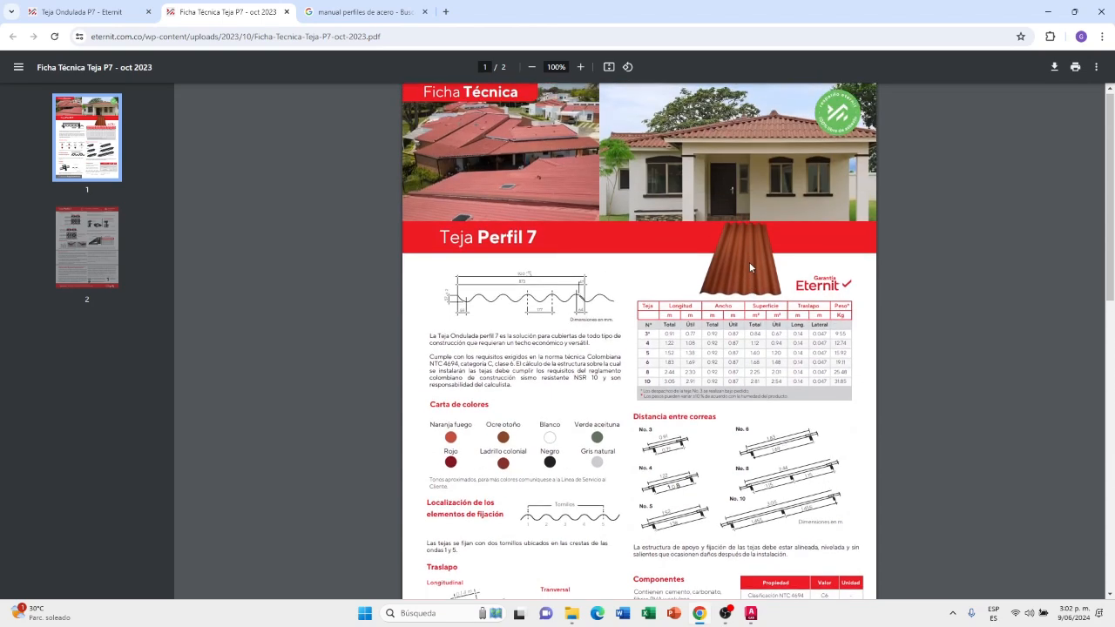
Examine the dimensioned cross-section of the corrugated Perfil 7 tile on the first page at about 305% magnification
scroll(423, 293, "up", 3, "ctrl")
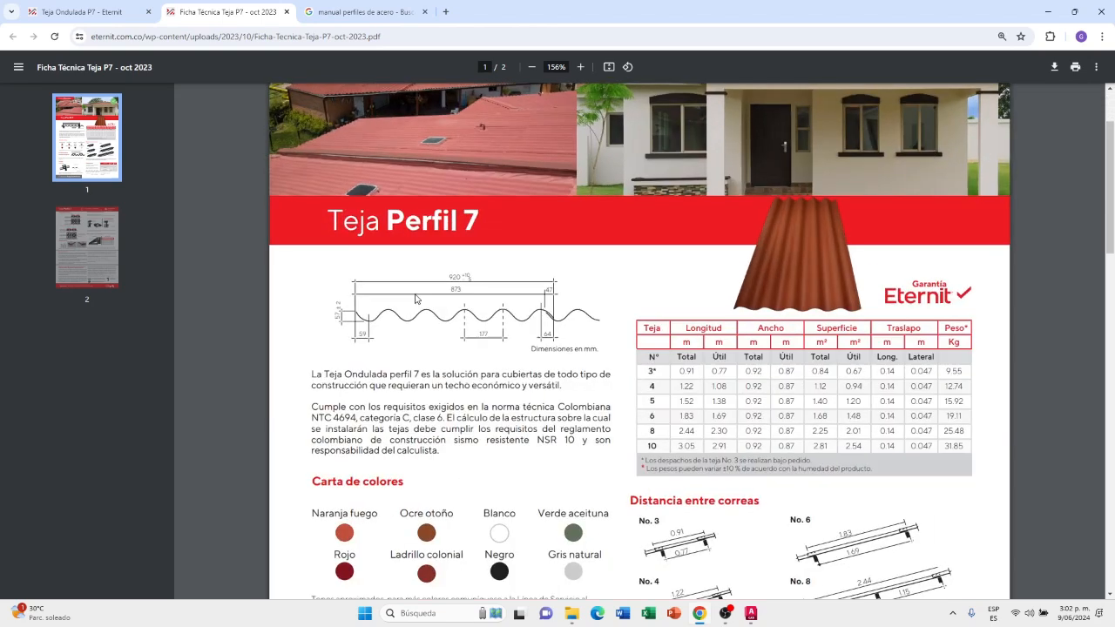
scroll(423, 294, "up", 5, "ctrl")
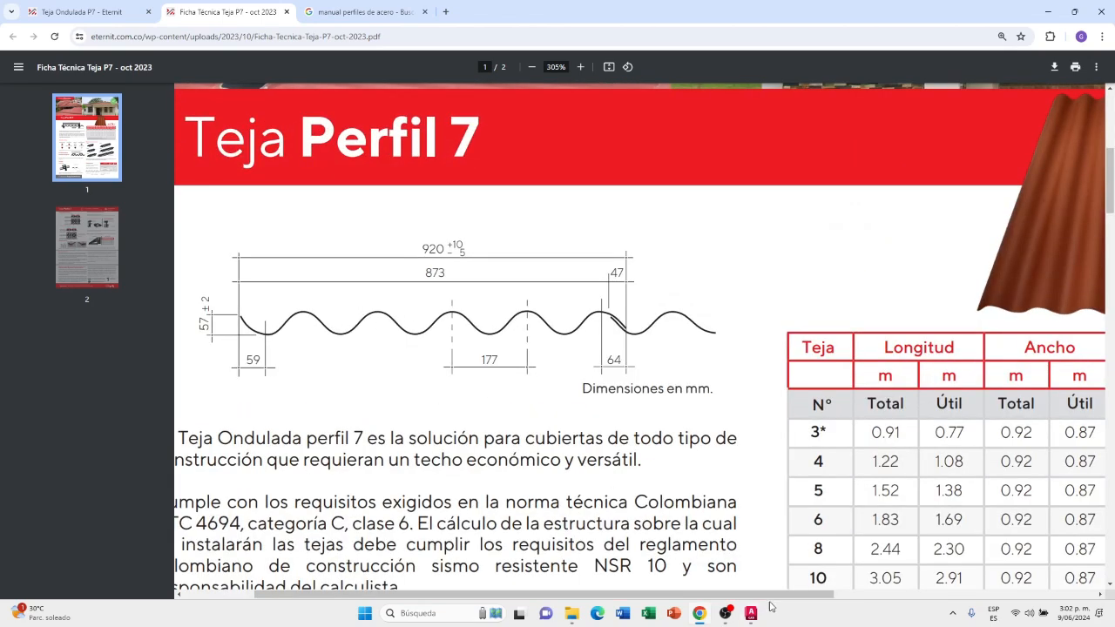
left_click_drag(774, 597, 703, 598)
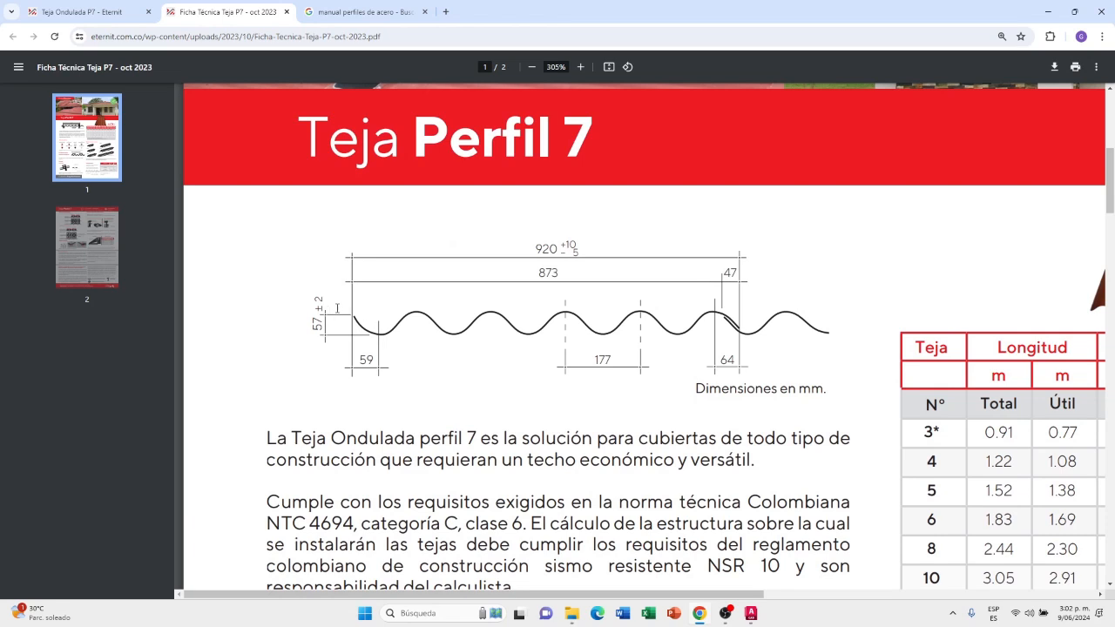
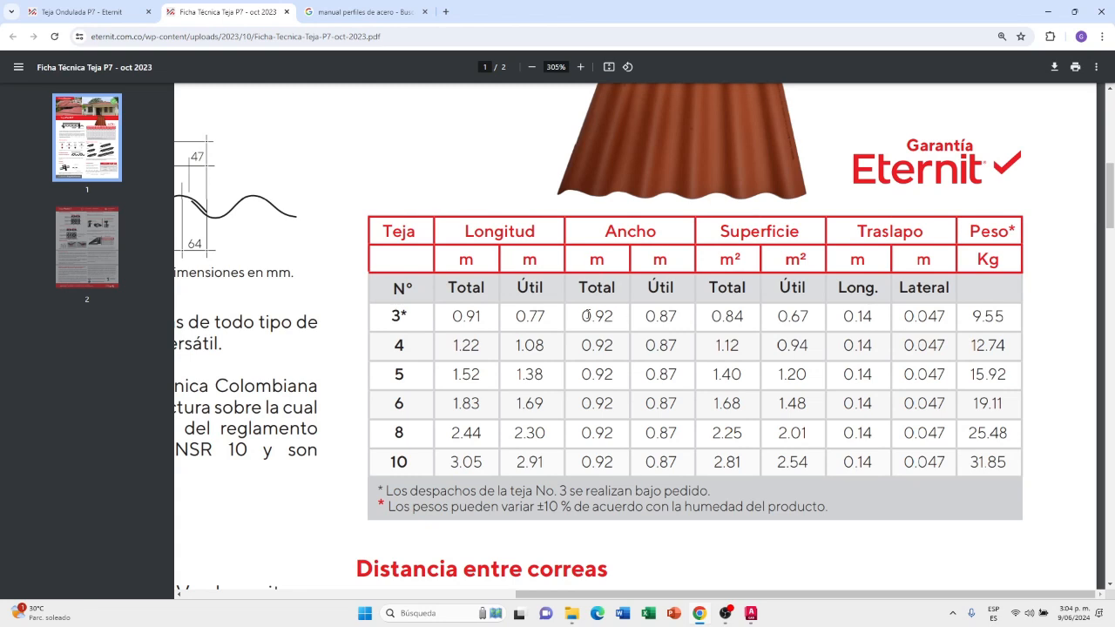
Examine the total lengths and widths in the tile size table, particularly tile No. 3, alongside the dimensioned cross-section
left_click_drag(583, 316, 594, 317)
left_click_drag(452, 317, 485, 374)
left_click_drag(450, 317, 477, 317)
left_click_drag(696, 597, 353, 596)
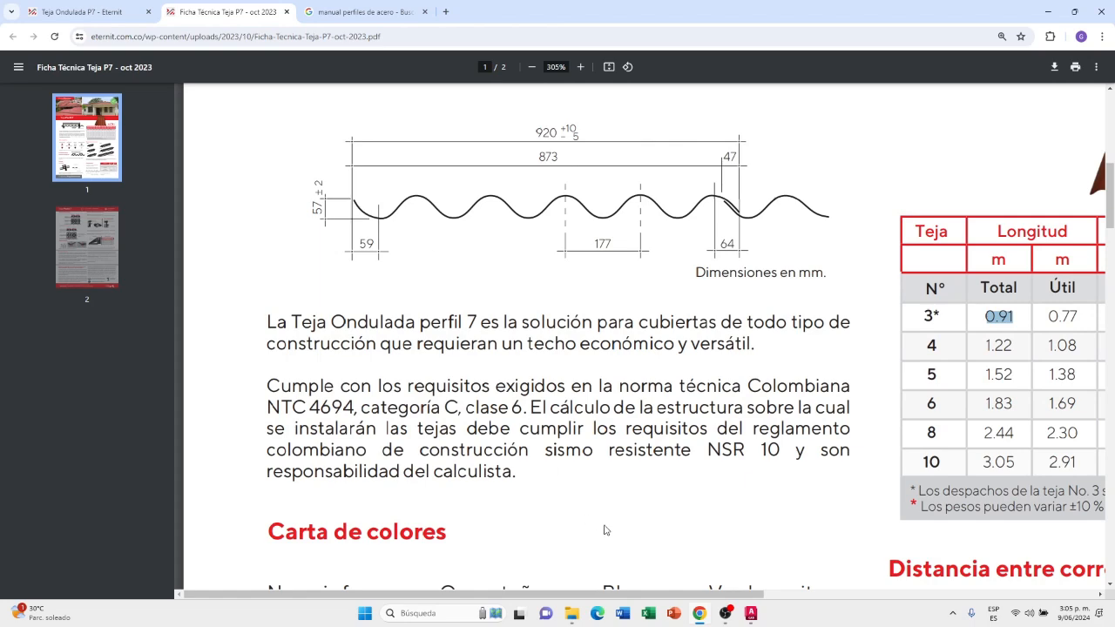
left_click_drag(676, 595, 1012, 594)
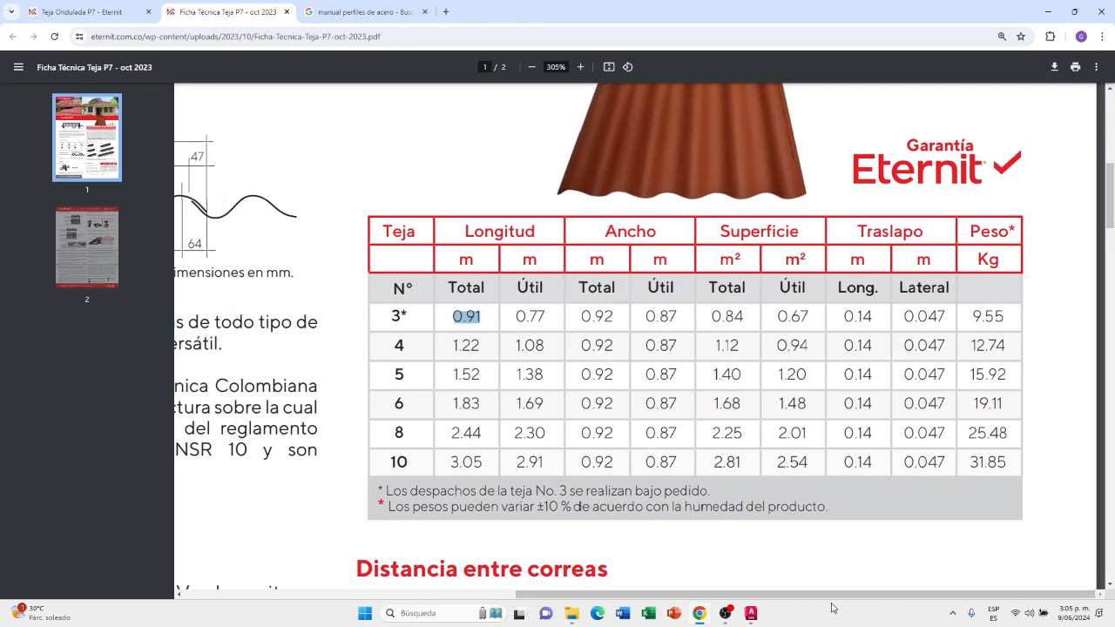
Switch to AutoCAD and rotate the top view 90° so that west points up
left_click(751, 613)
scroll(568, 436, "down", 1)
scroll(721, 478, "up", 1)
scroll(760, 476, "up", 1)
scroll(763, 474, "down", 1)
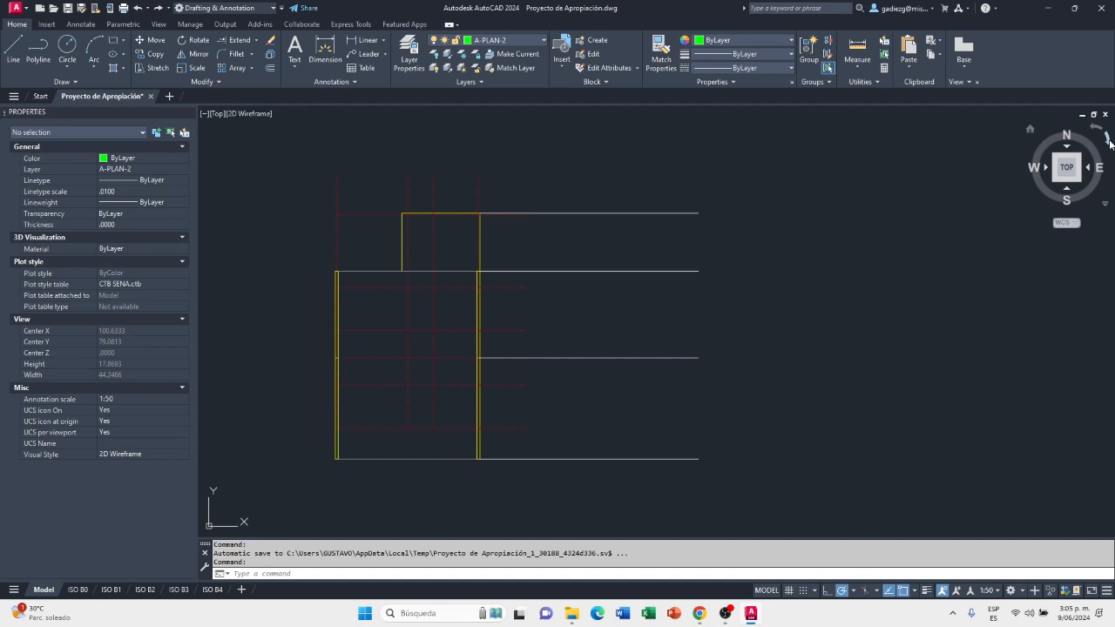
left_click(1109, 142)
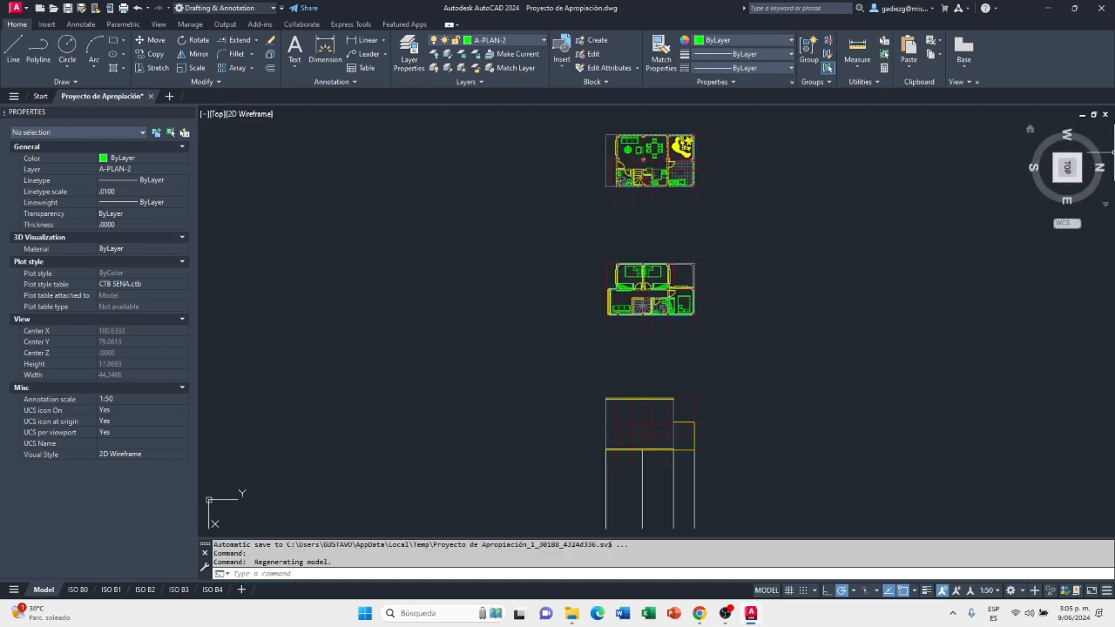
Start a polyline in the empty area beside the roof projection lines with a 0.057 segment straight up for the tile's height
scroll(766, 409, "up", 2)
scroll(657, 458, "up", 4)
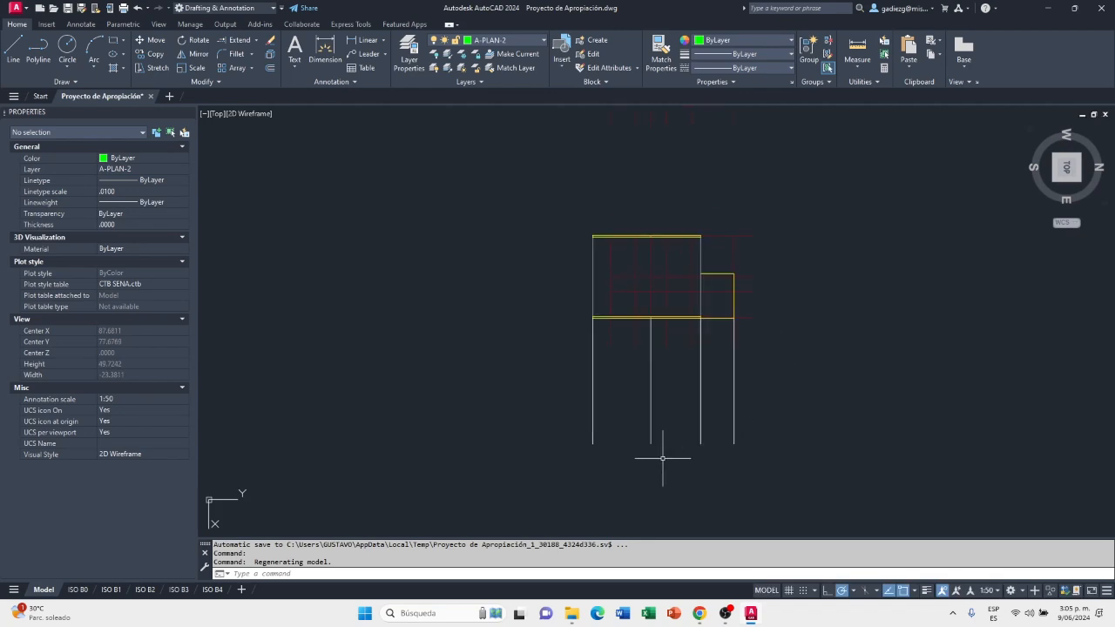
scroll(657, 457, "up", 2)
scroll(609, 462, "up", 2)
middle_click_drag(610, 463, 573, 420)
middle_click_drag(408, 392, 831, 387)
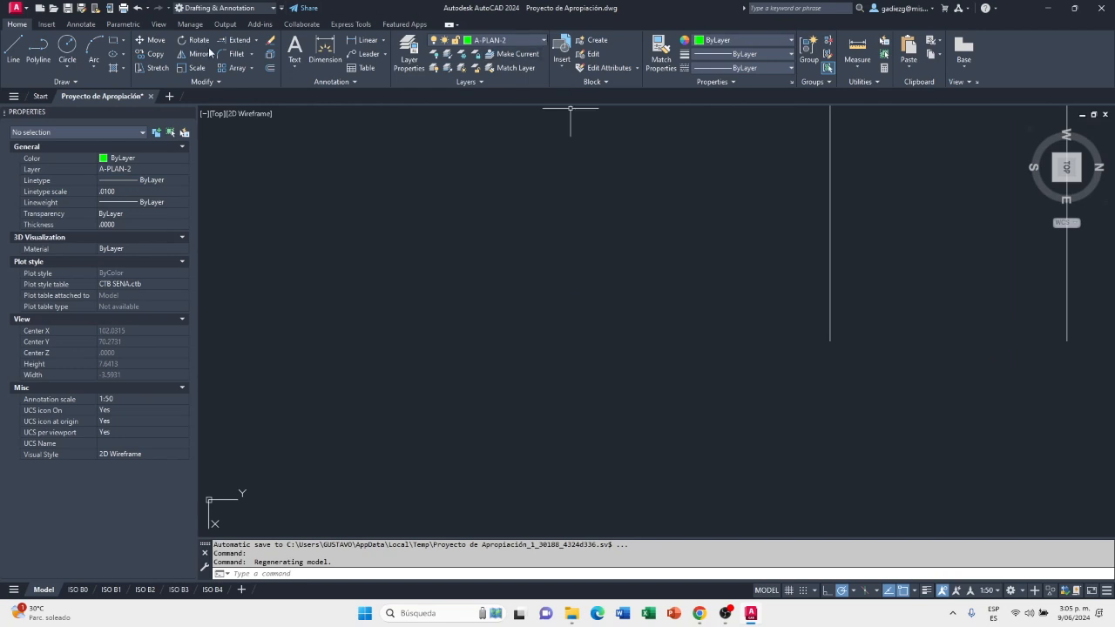
left_click(38, 49)
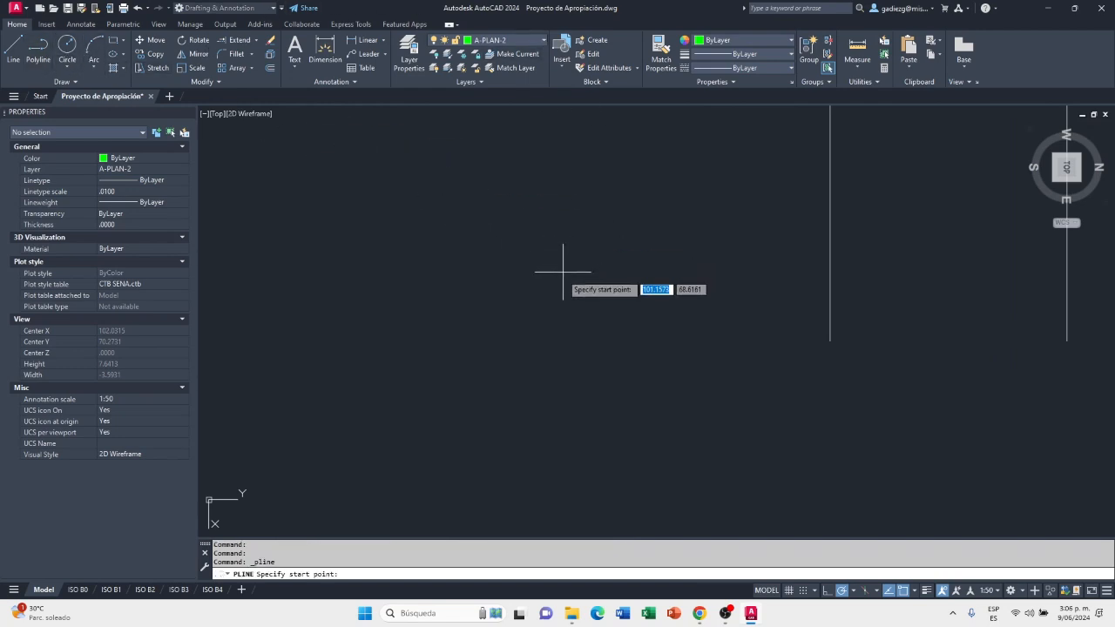
scroll(552, 294, "down", 1)
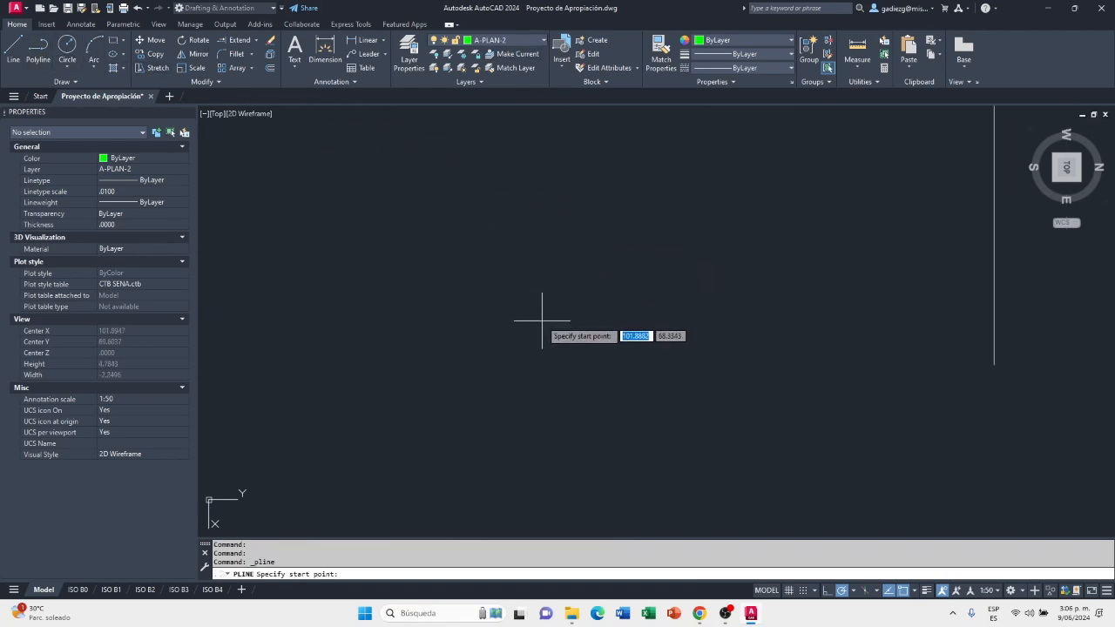
key("alt+Tab")
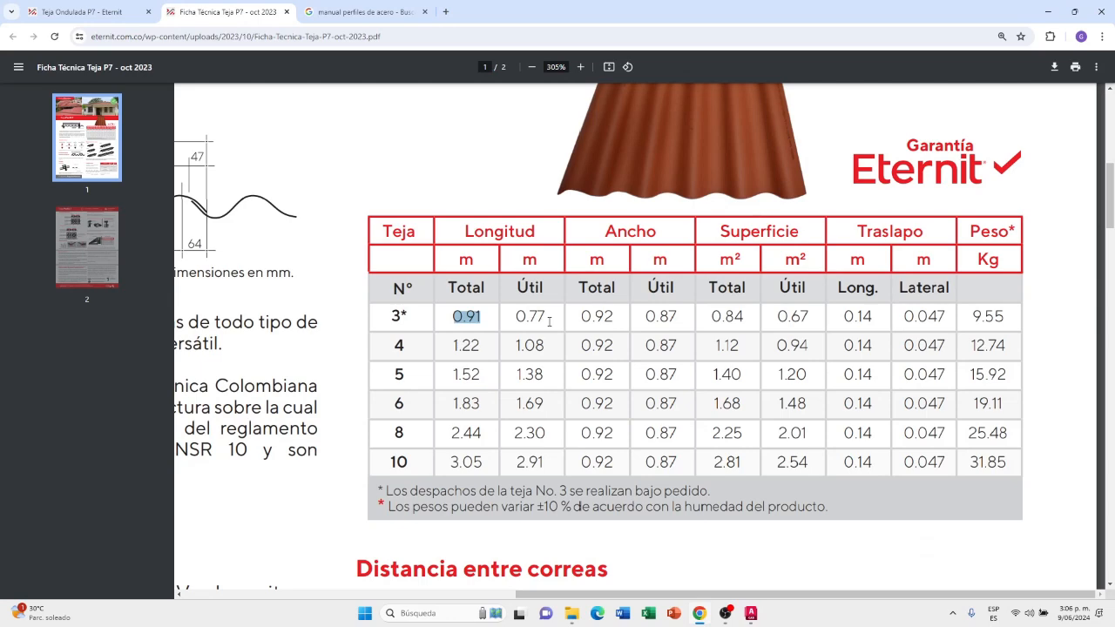
key("alt+Tab")
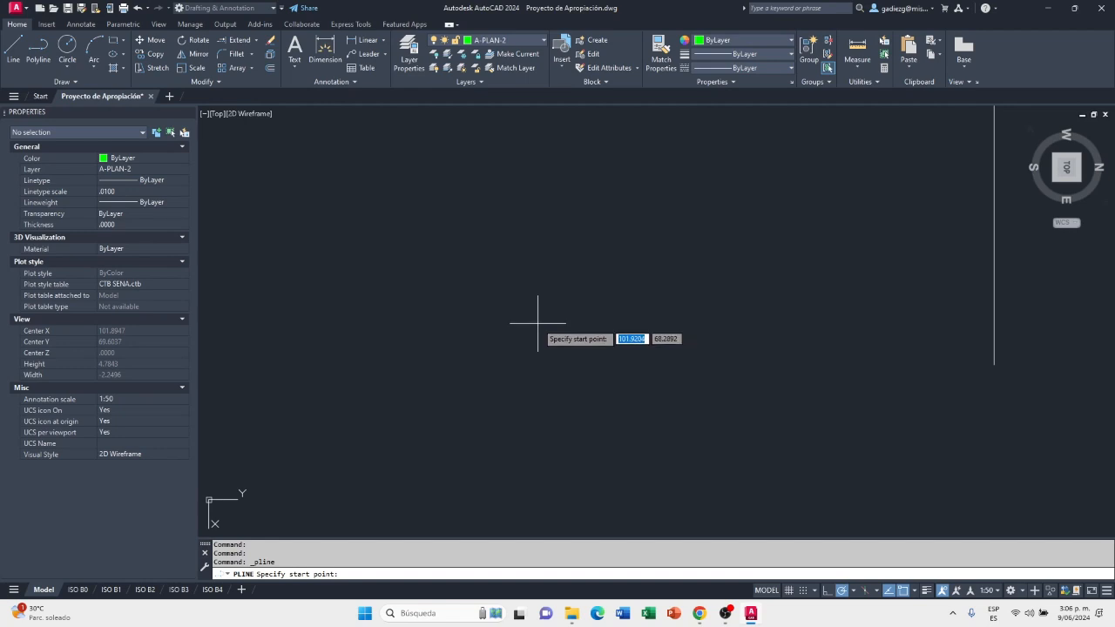
left_click(538, 323)
type("4")
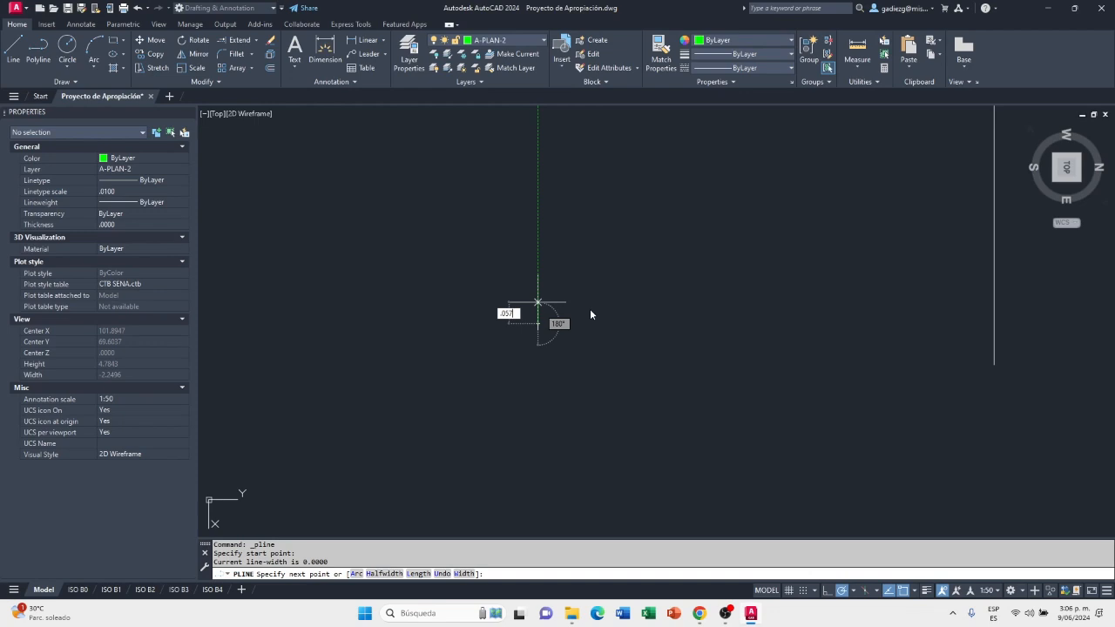
key("Return")
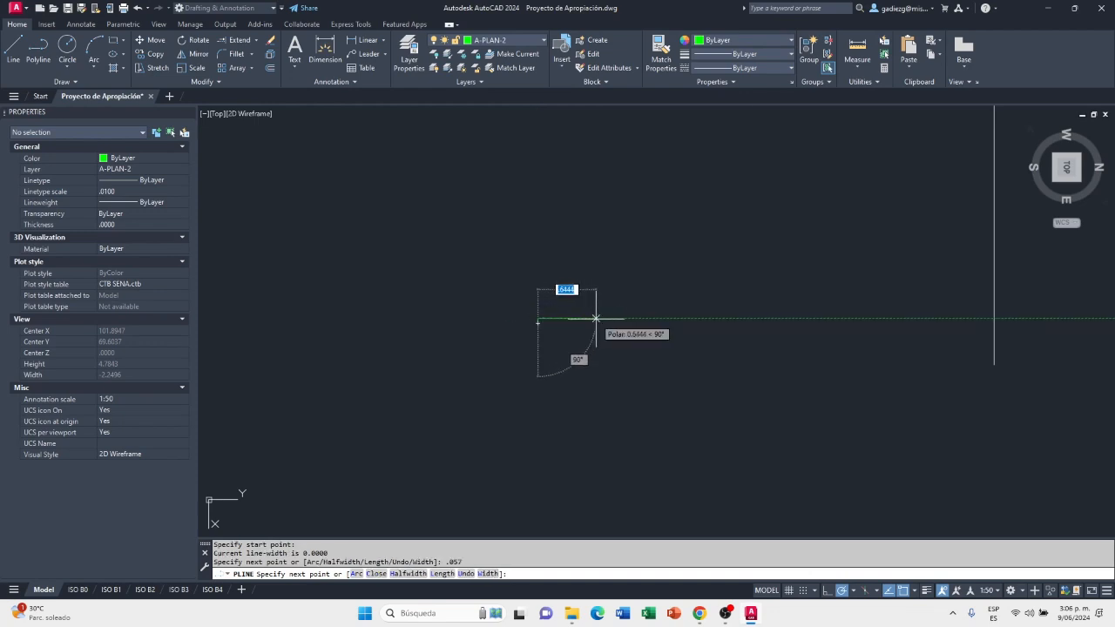
Continue the polyline 0.91 horizontally, bring it down level with its start point, and close it into the tile's side-view rectangle
type("21")
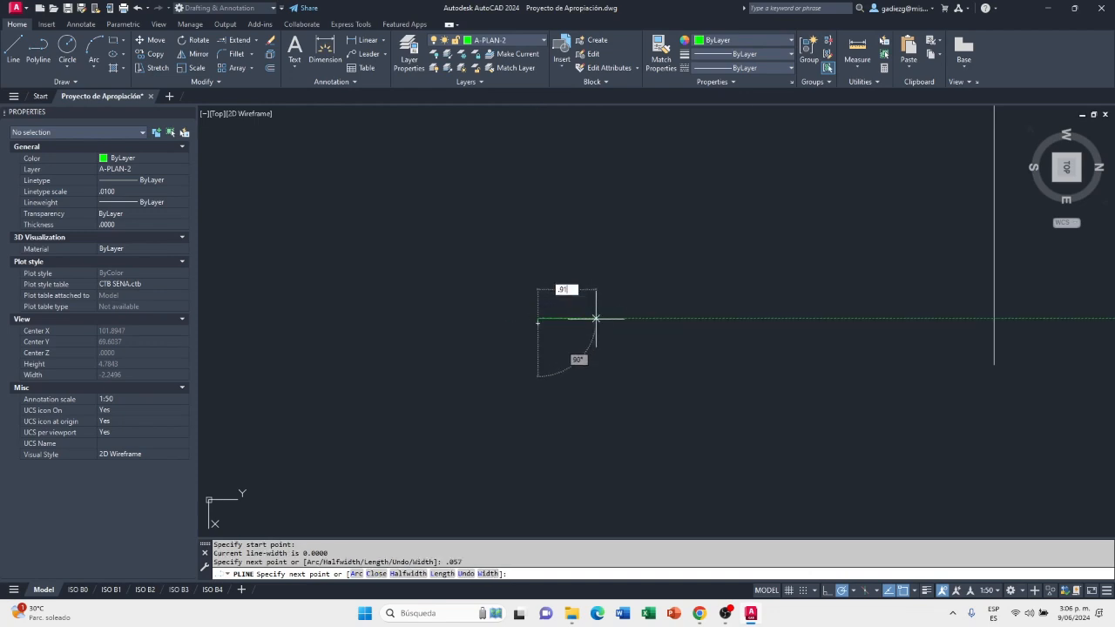
key("Return")
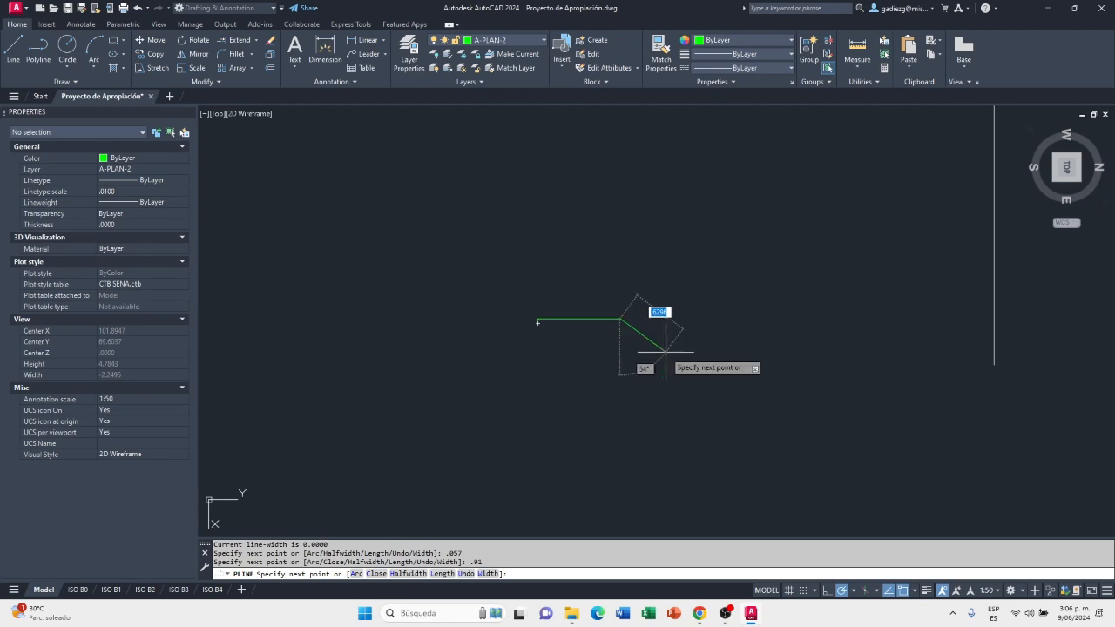
scroll(603, 309, "up", 2)
scroll(602, 308, "up", 2)
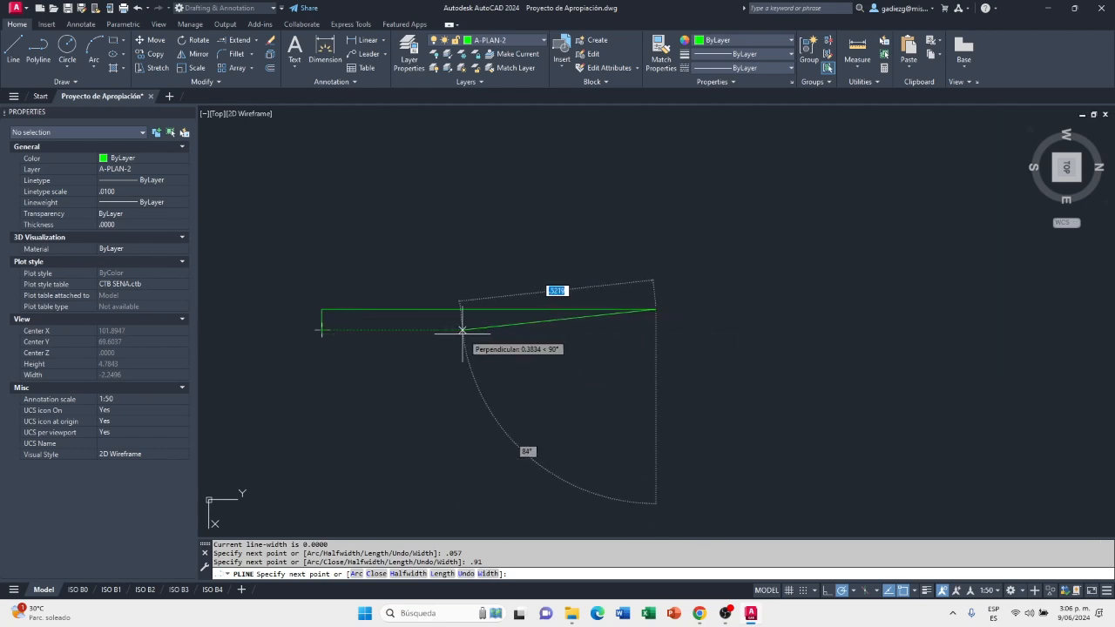
left_click(655, 329)
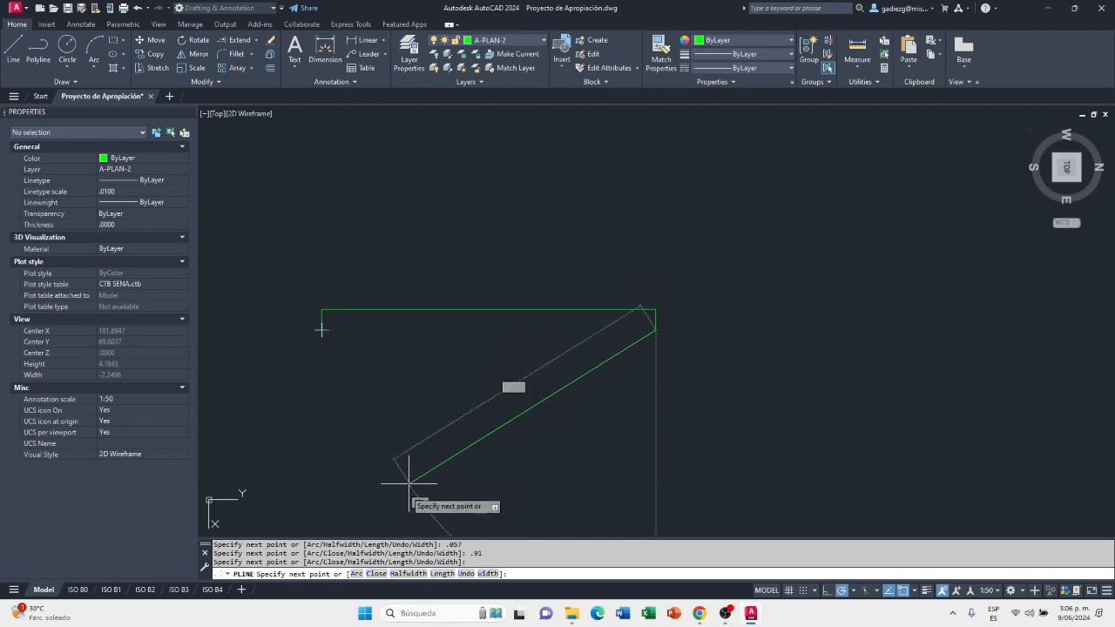
left_click(376, 574)
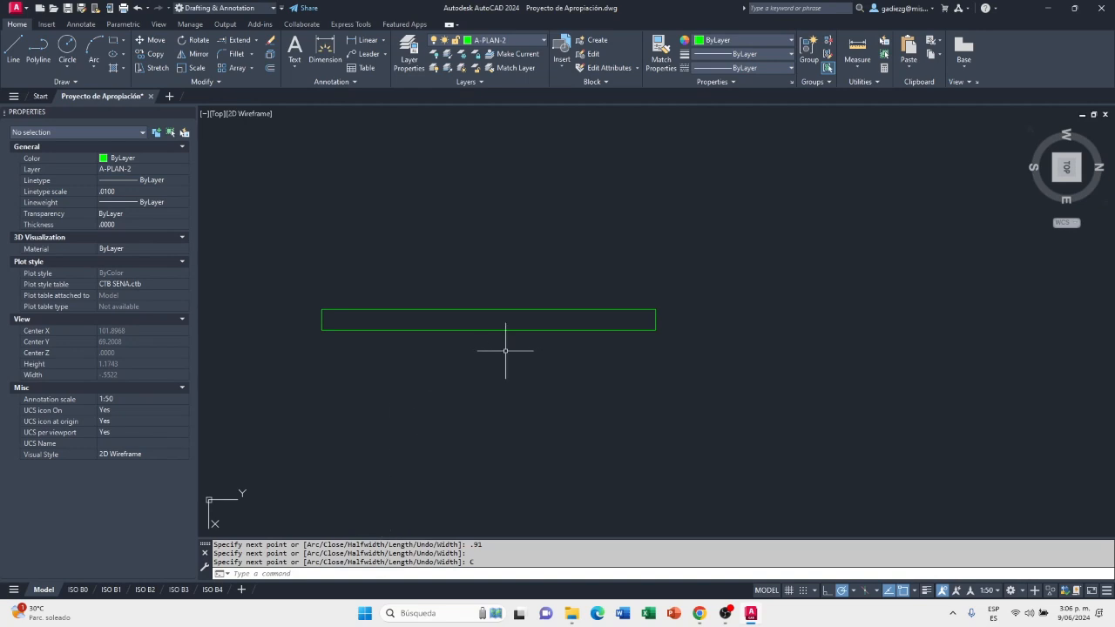
Add the single-line text "No. 3" beside the tile rectangle, keeping the default rotation of 0
scroll(491, 311, "down", 2)
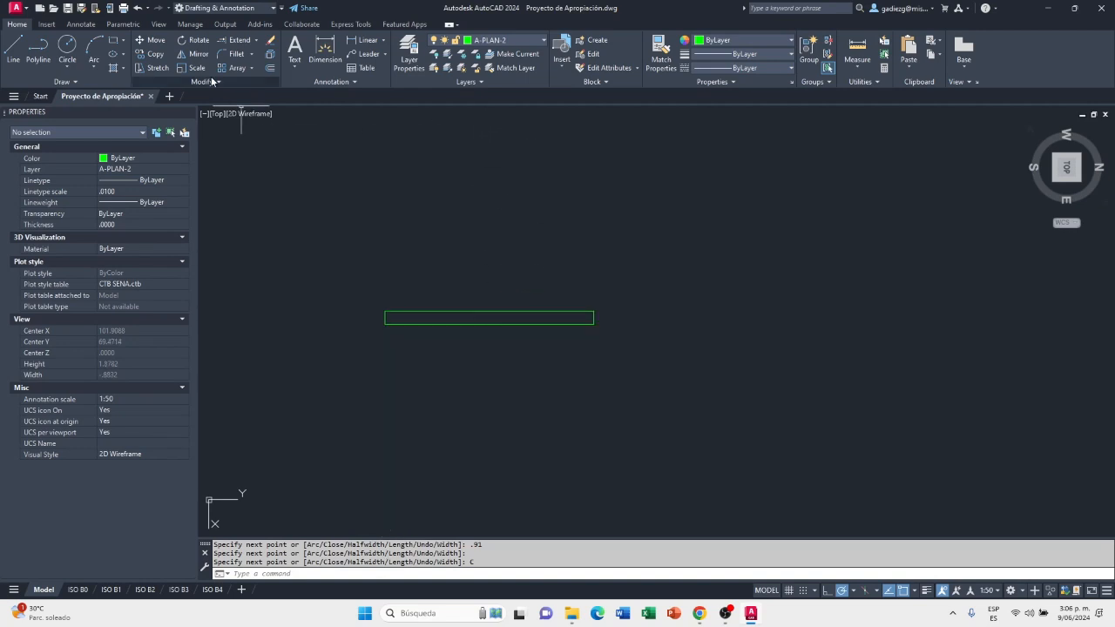
left_click(294, 67)
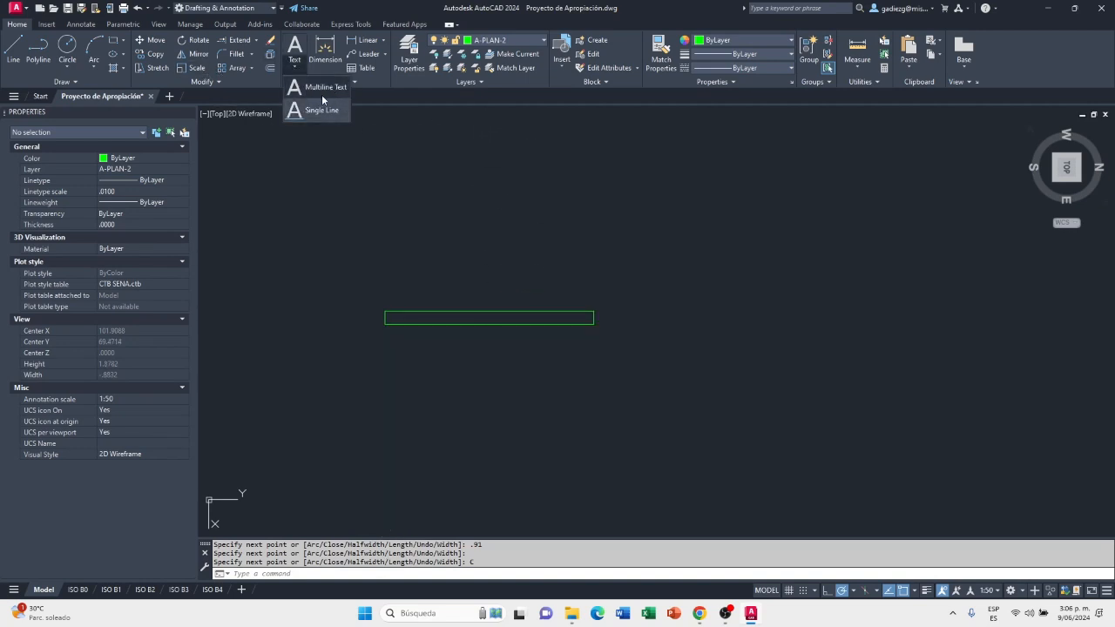
left_click(322, 115)
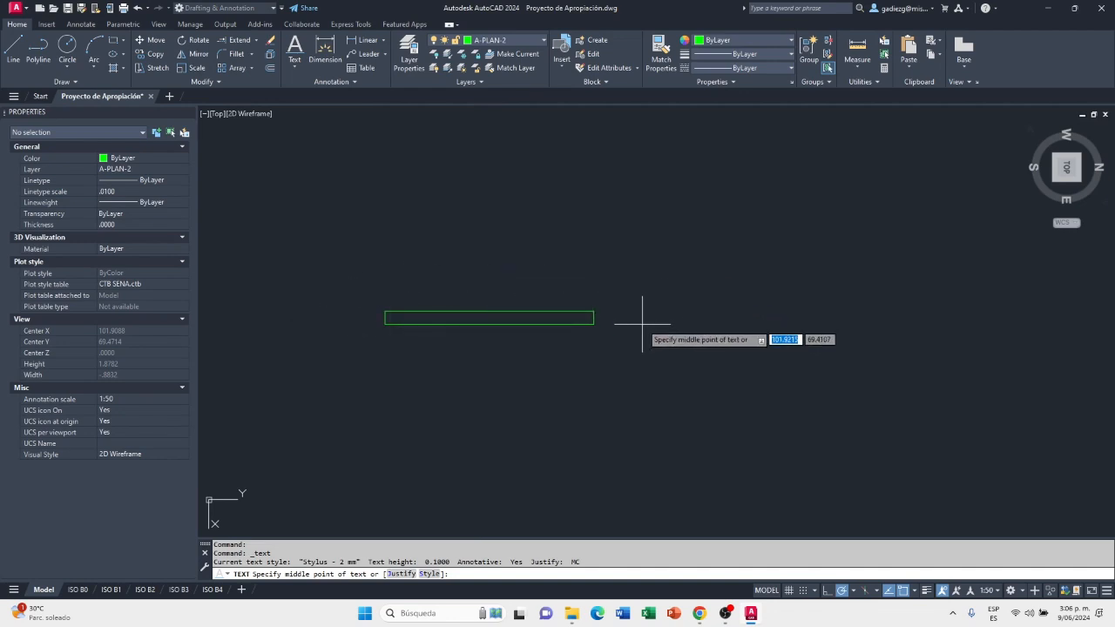
left_click(676, 318)
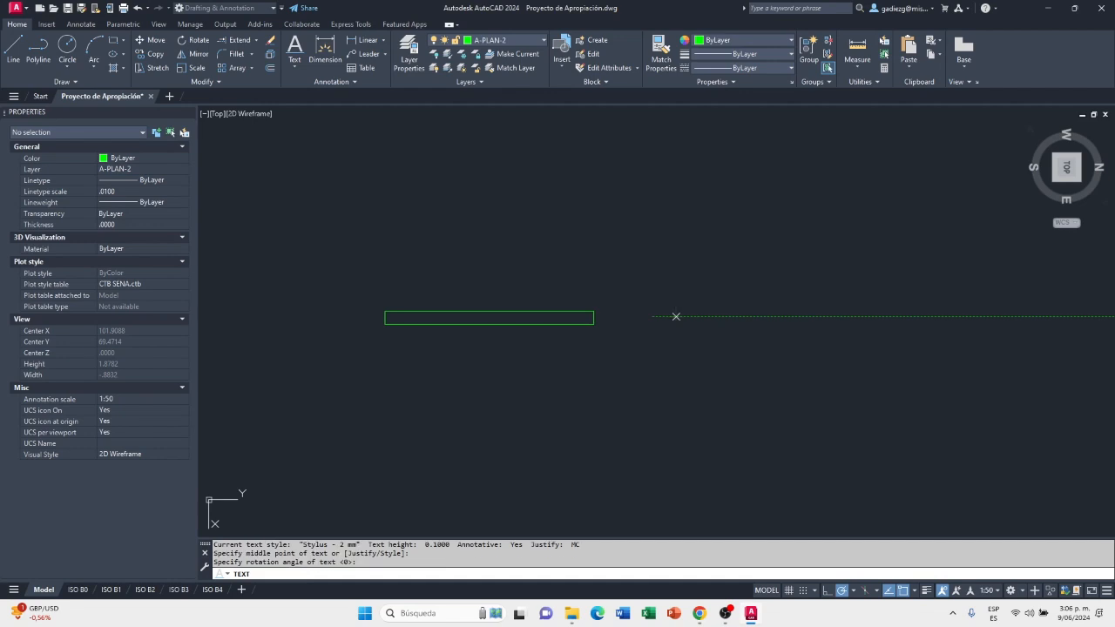
key("Return")
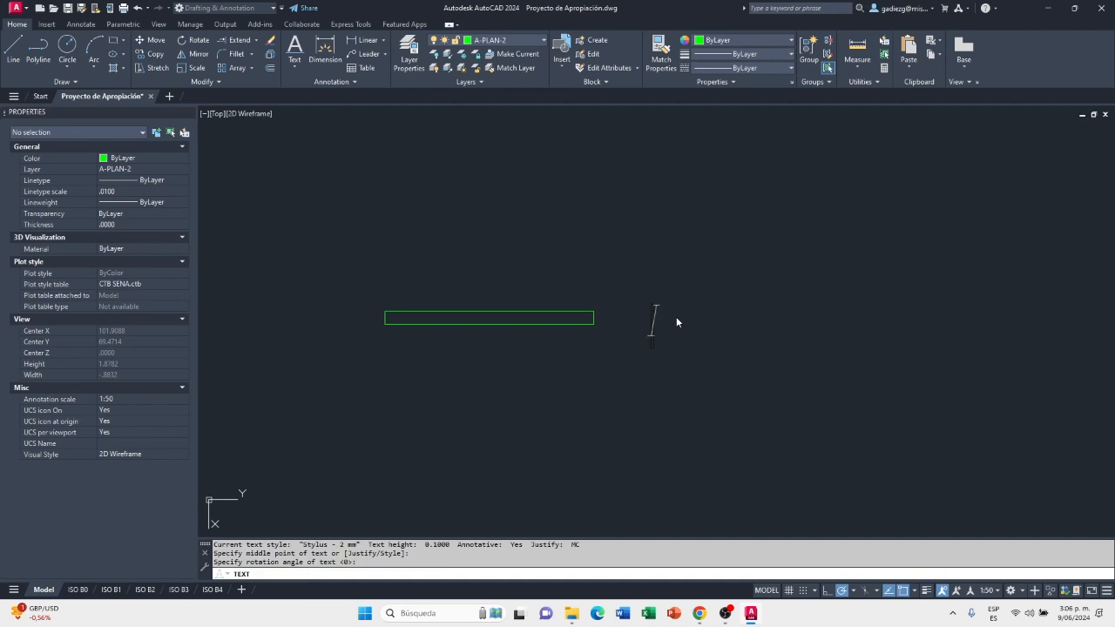
type("No.")
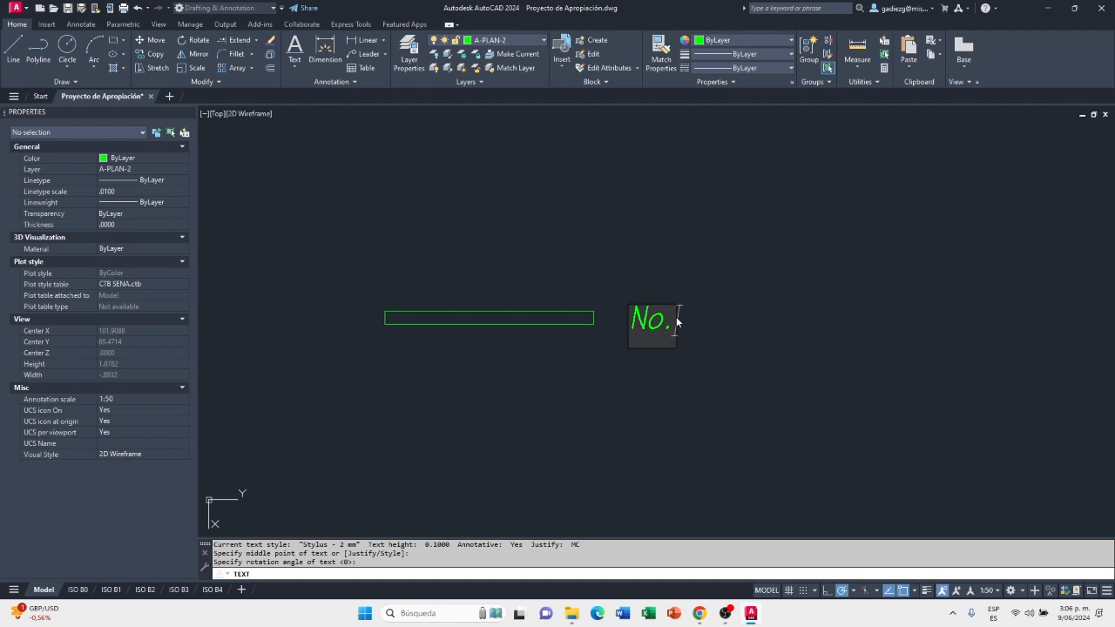
type(" 3")
key("Return")
key("Return")
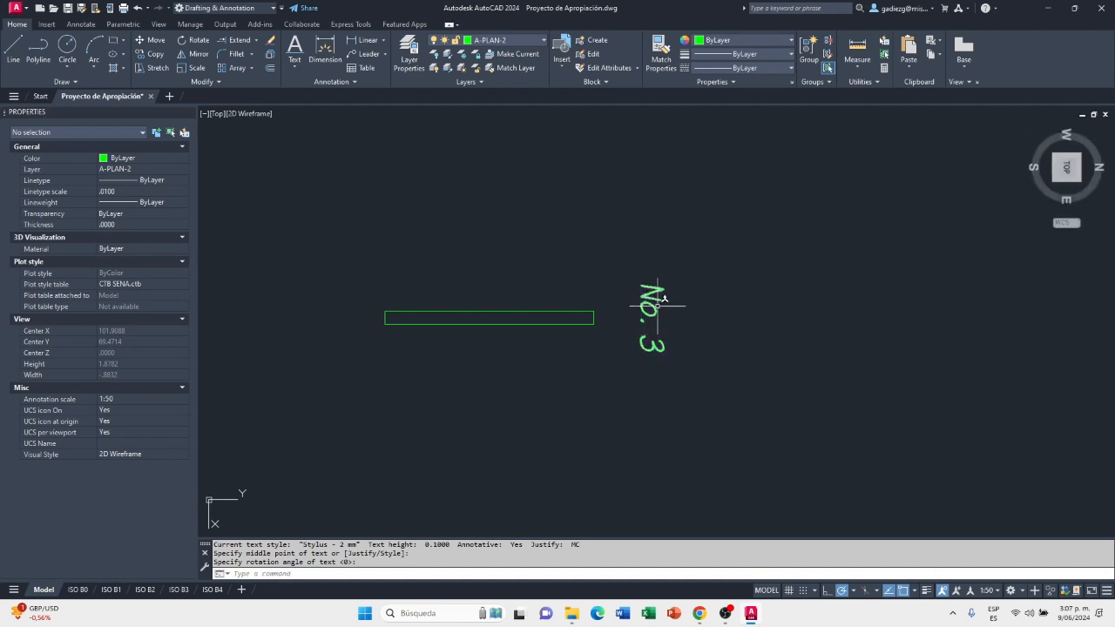
Rotate the "No. 3" label to 90° so it reads horizontally in the rotated view
left_click(653, 304)
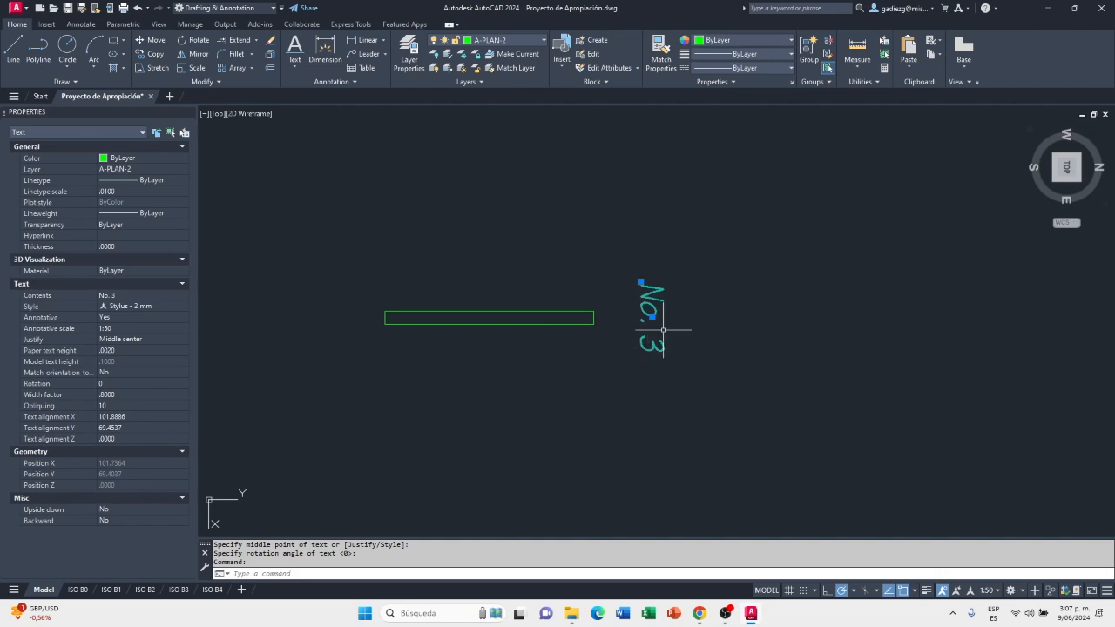
left_click(197, 41)
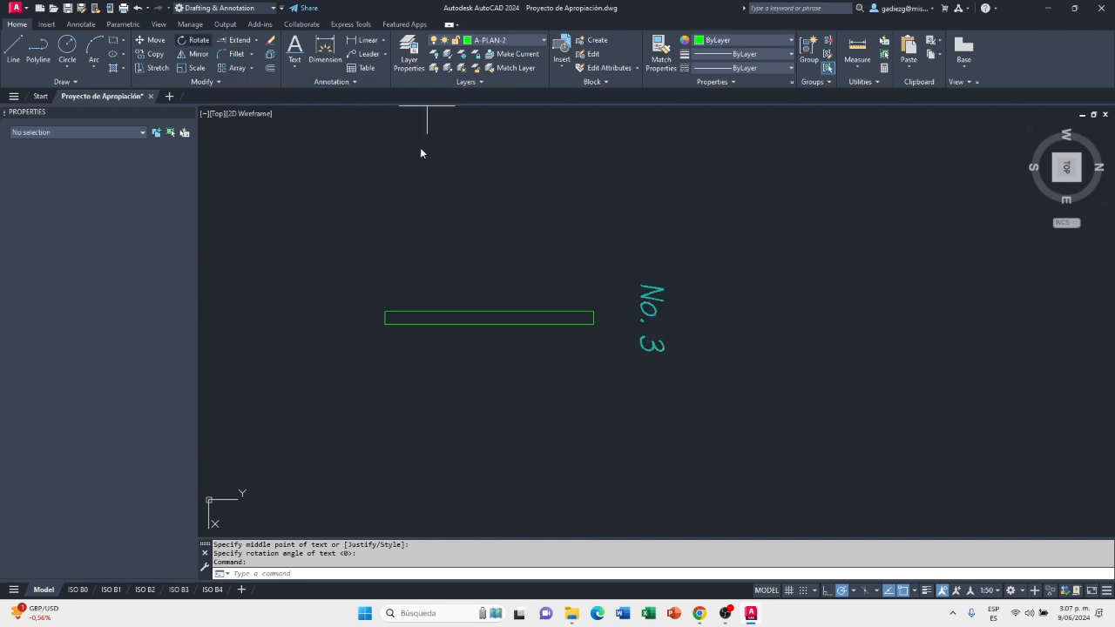
left_click(669, 315)
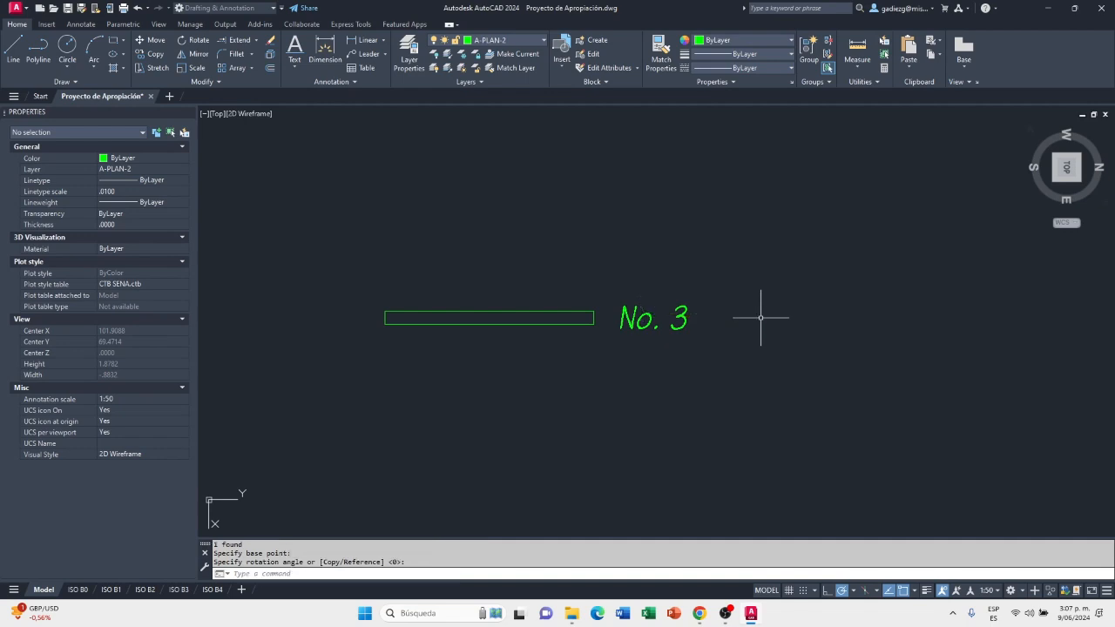
Change the text style of the "No. 3" label to Swiss - 2.0mm
left_click(708, 299)
left_click(623, 339)
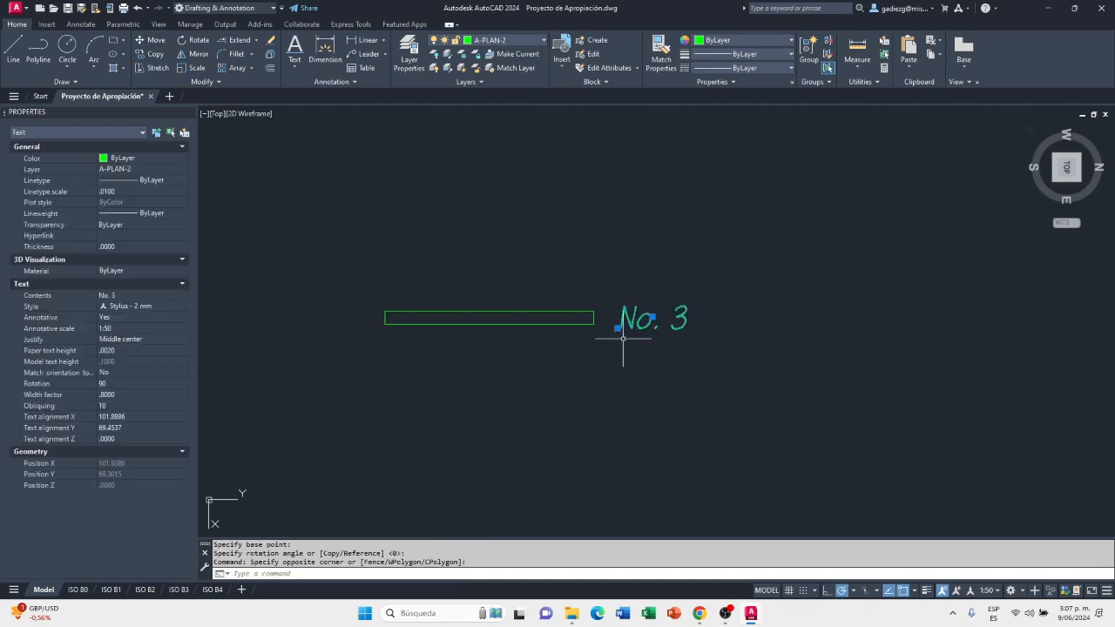
left_click(707, 282)
left_click(613, 342)
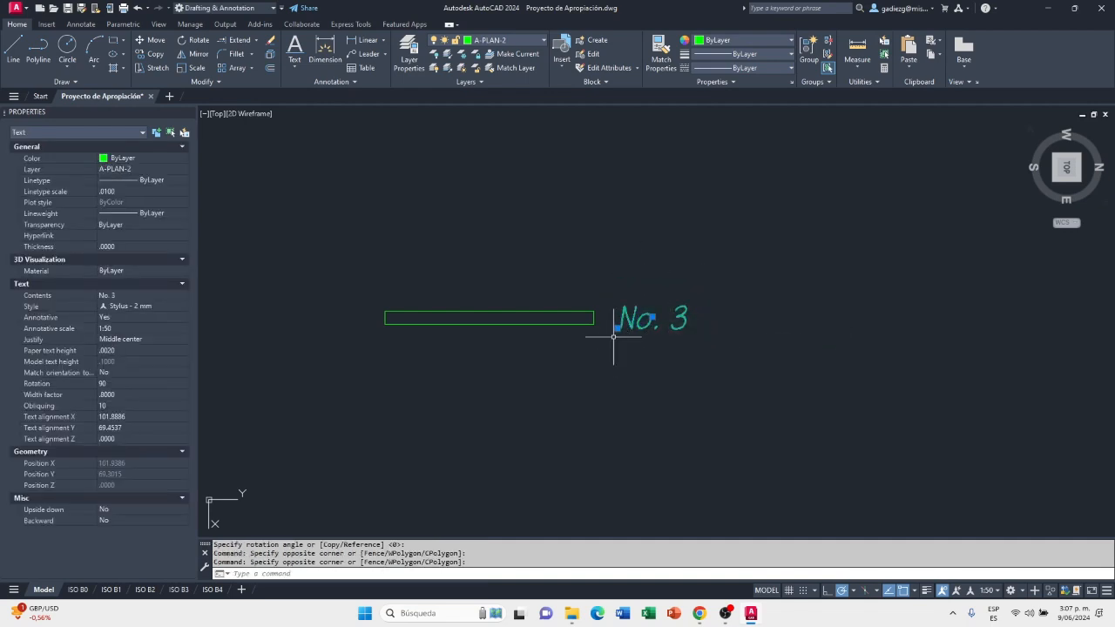
left_click(89, 25)
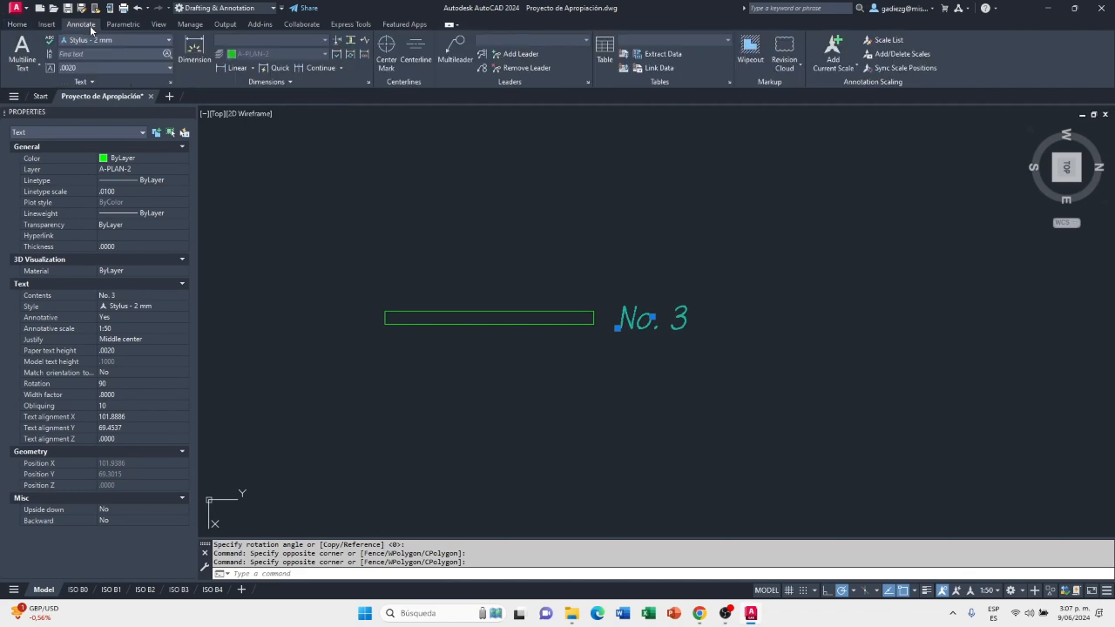
left_click(113, 41)
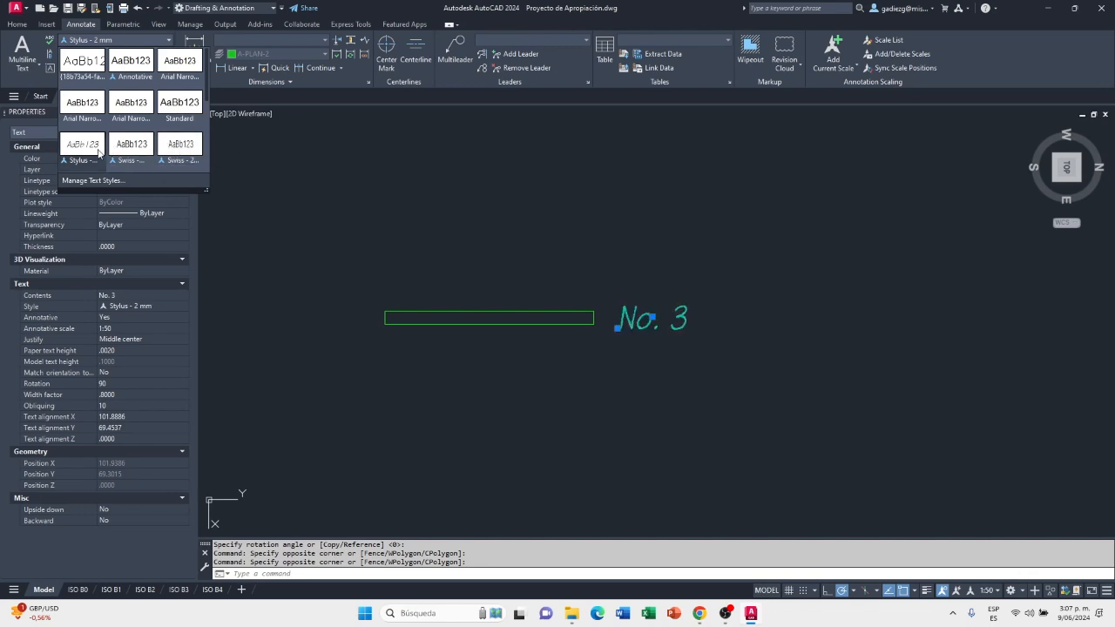
scroll(98, 145, "down", 1)
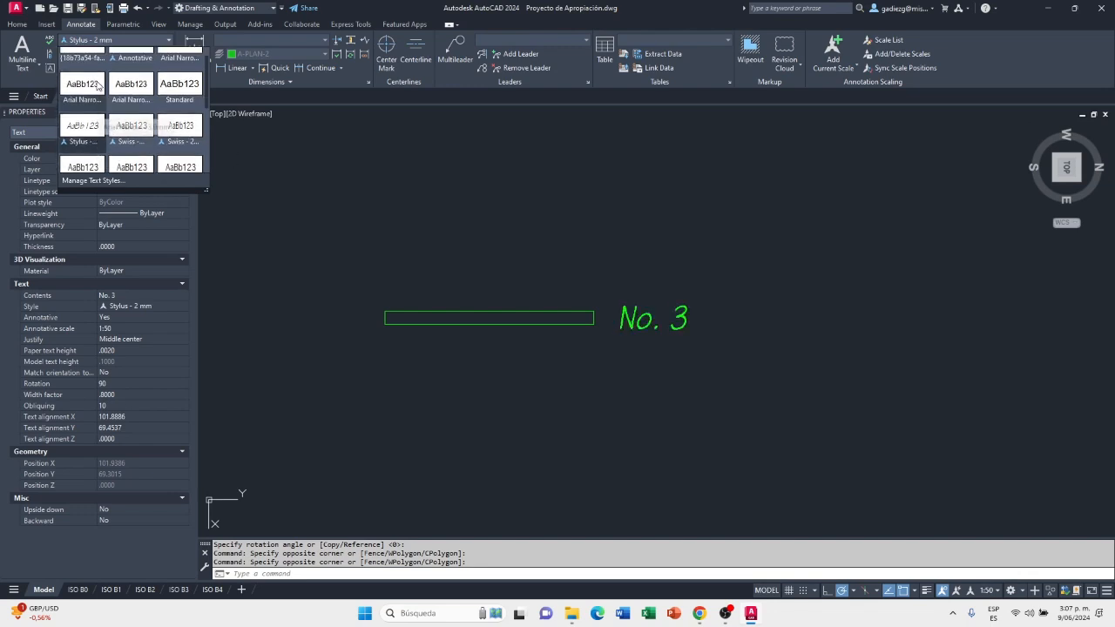
scroll(118, 174, "down", 1)
scroll(100, 153, "down", 2)
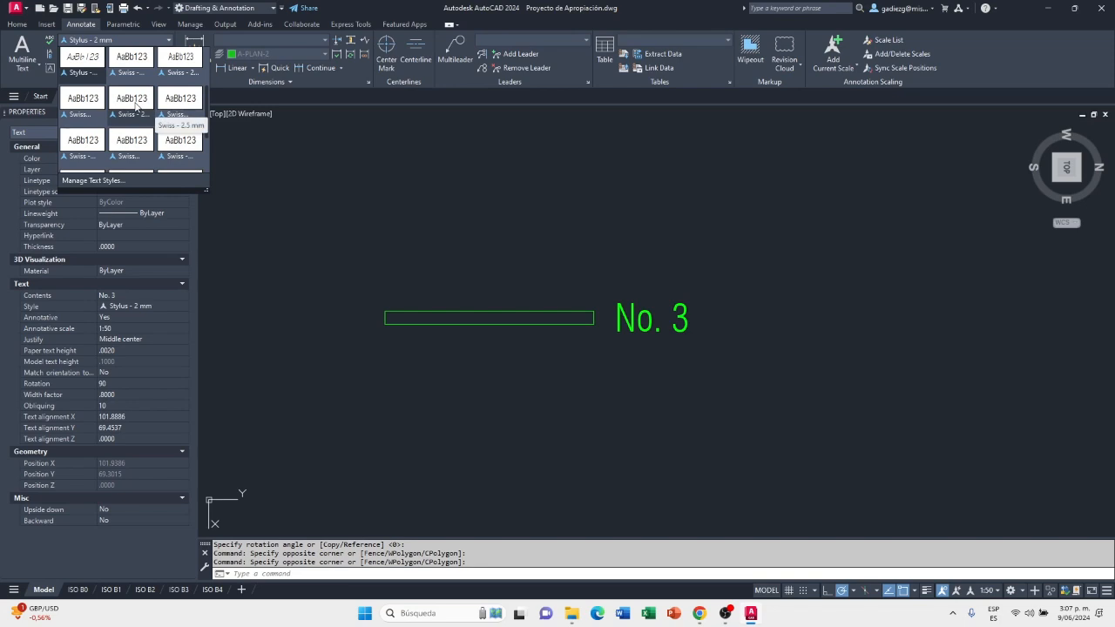
left_click(84, 100)
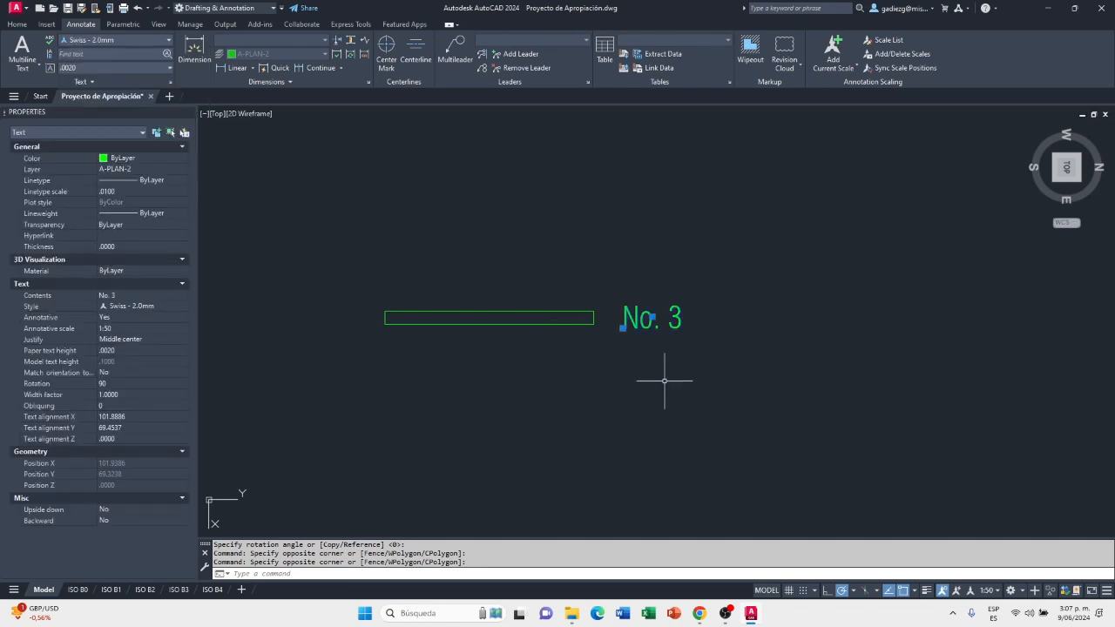
key("Escape")
scroll(697, 319, "up", 3)
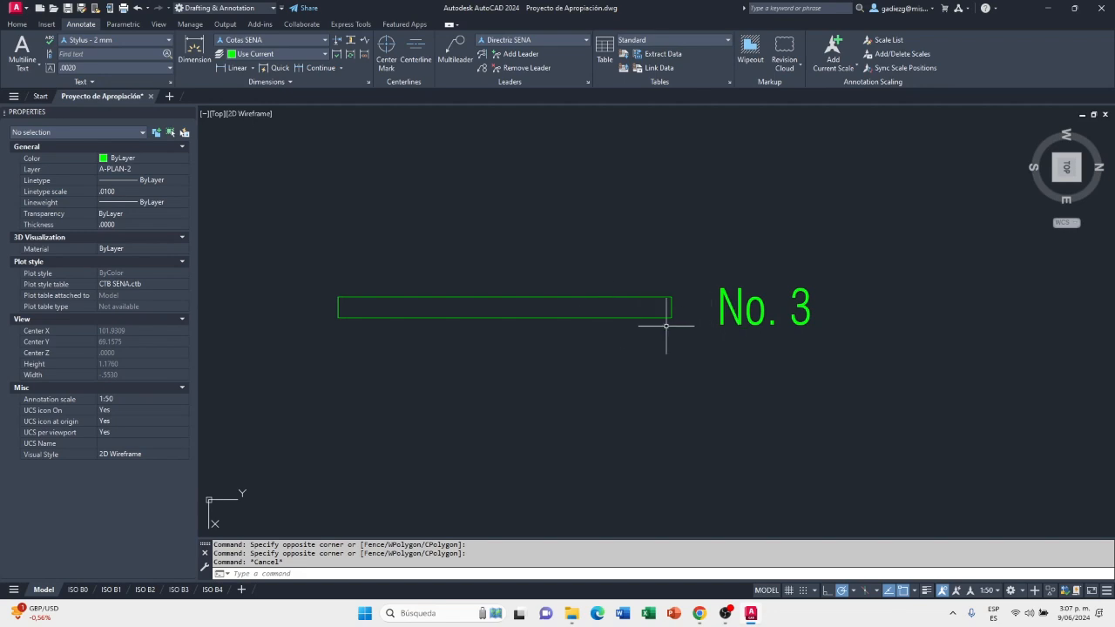
Look up the total length of tile No. 4 in the Eternit technical sheet in Chrome and return to the AutoCAD drawing
middle_click_drag(704, 363, 722, 324)
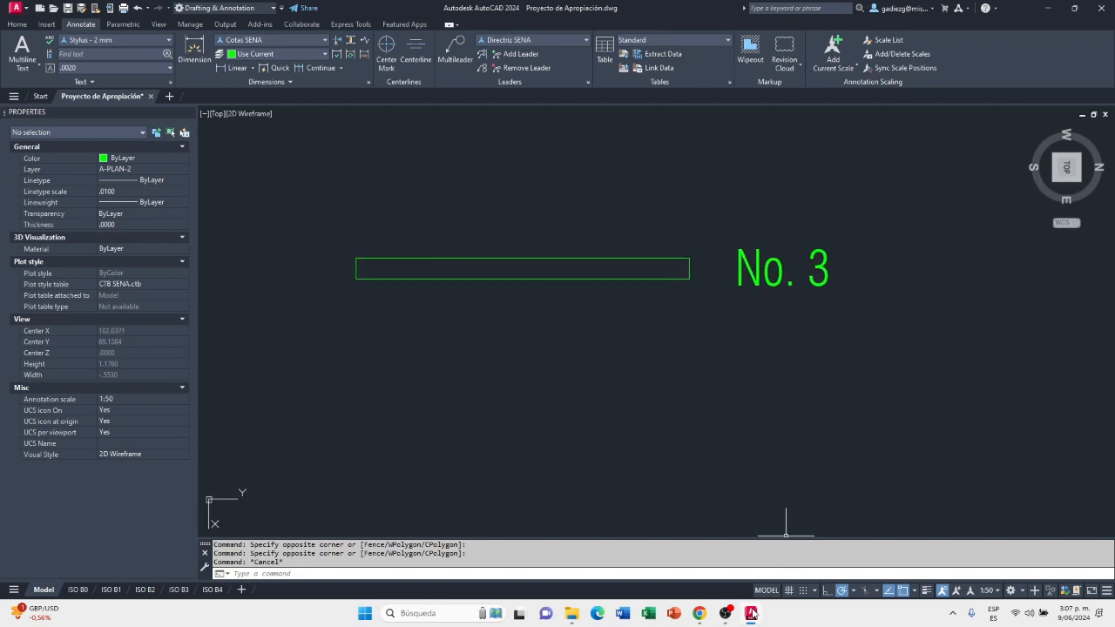
left_click(698, 614)
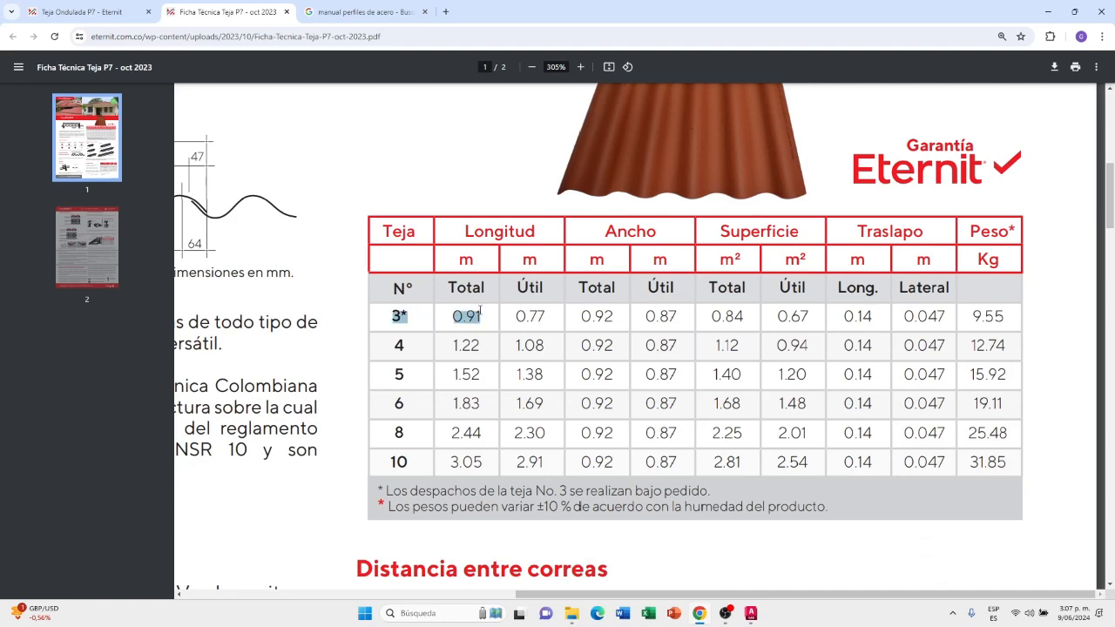
left_click(389, 350)
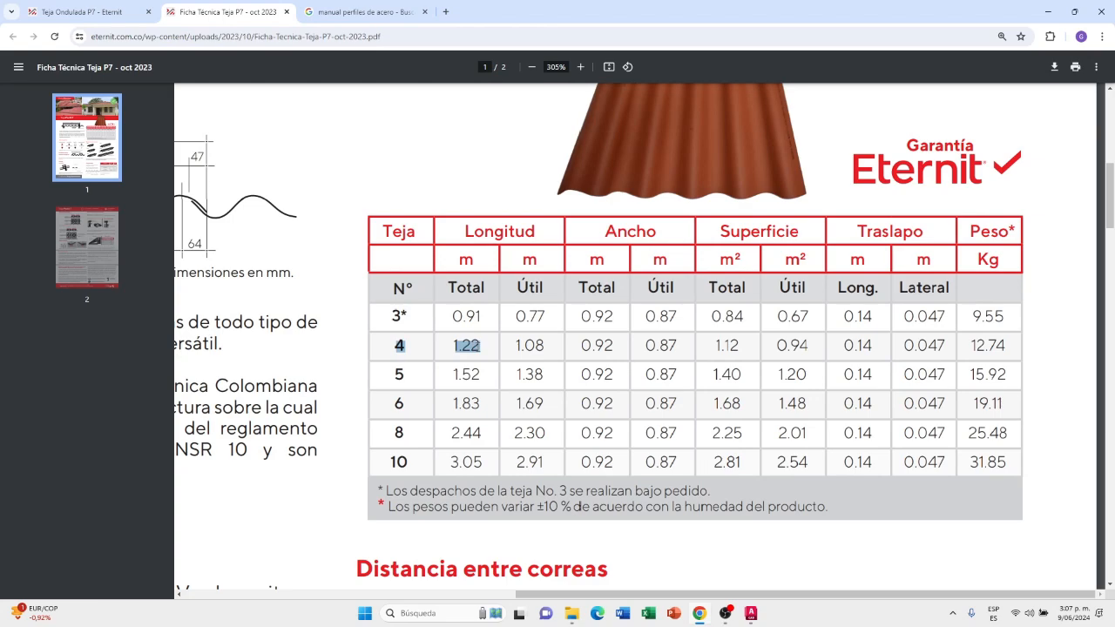
key("alt+Tab")
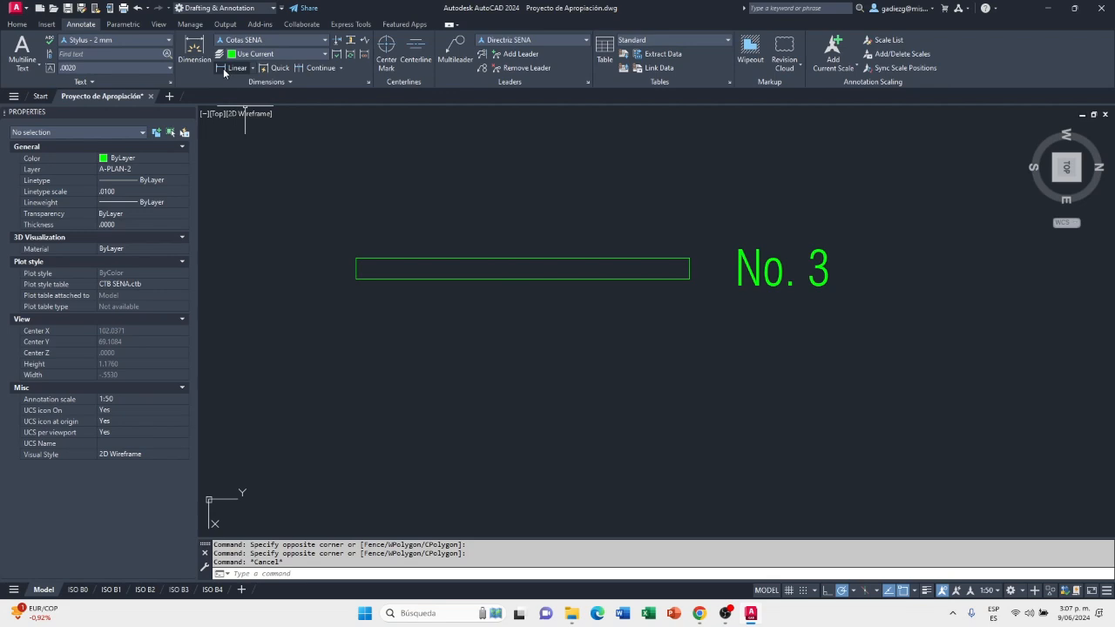
Start a polyline about 0.145 below the No. 3 rectangle, aligned with its right end, and draw it 1.22 to the left
left_click(18, 25)
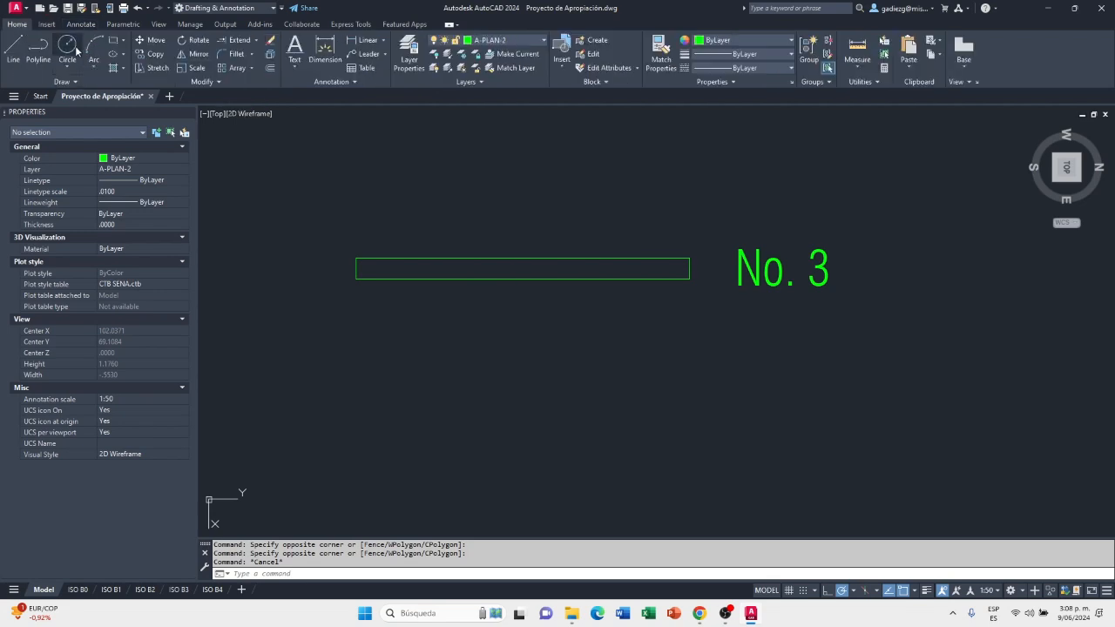
left_click(39, 52)
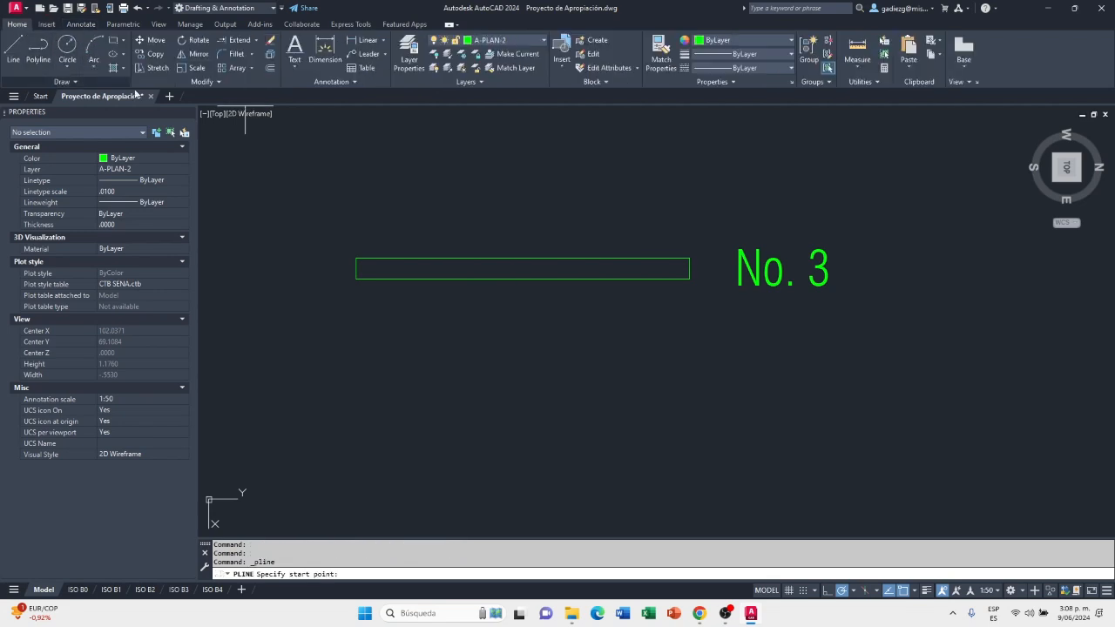
left_click(689, 331)
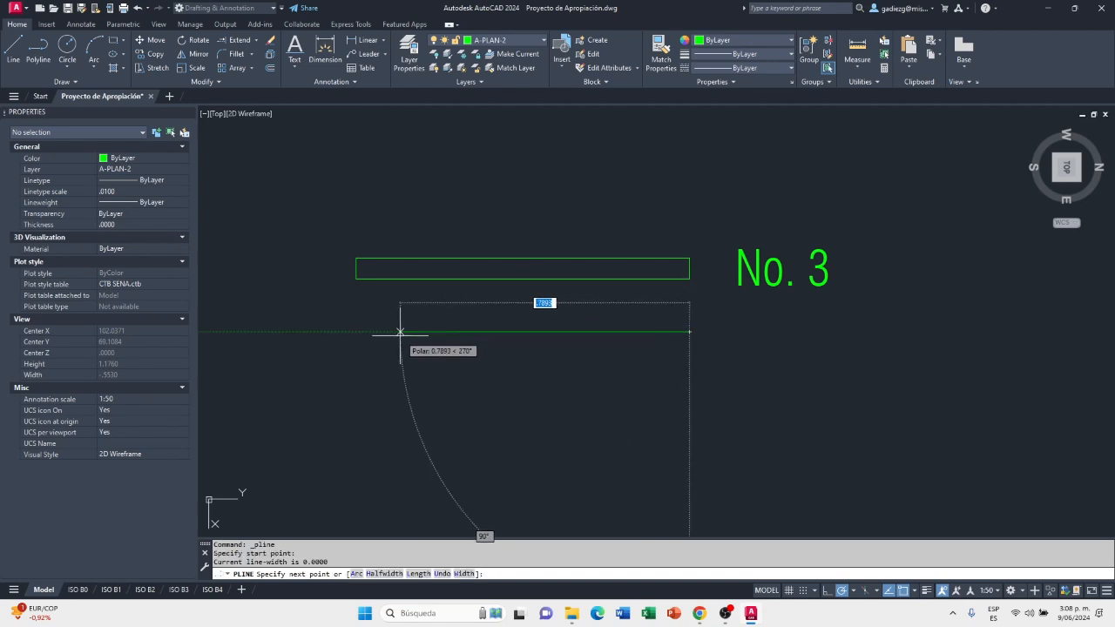
type("1")
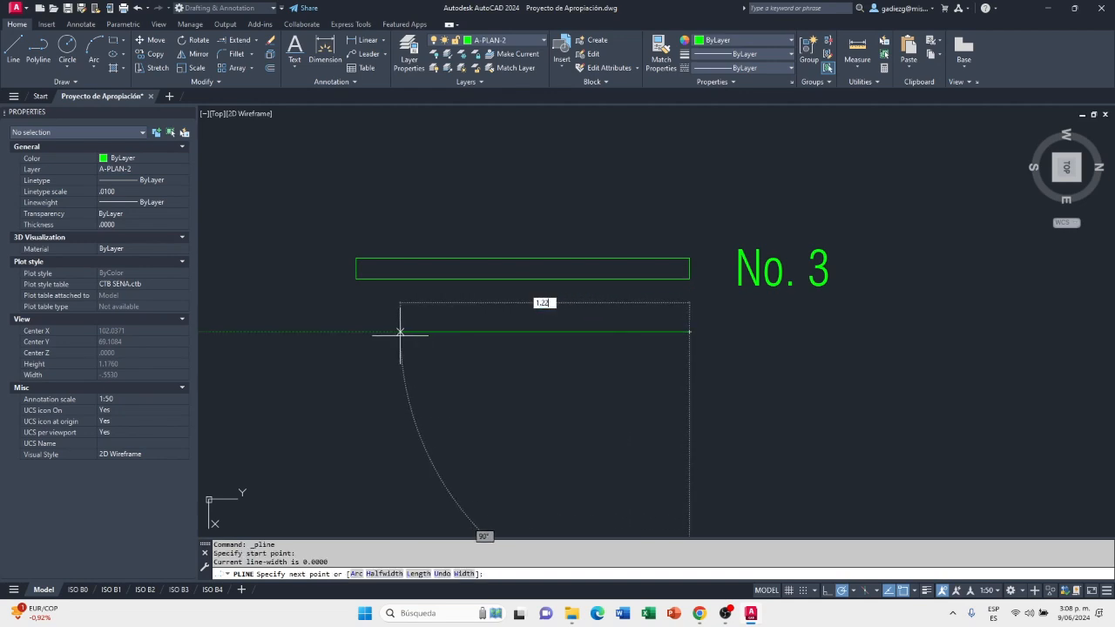
type(".22")
key("Return")
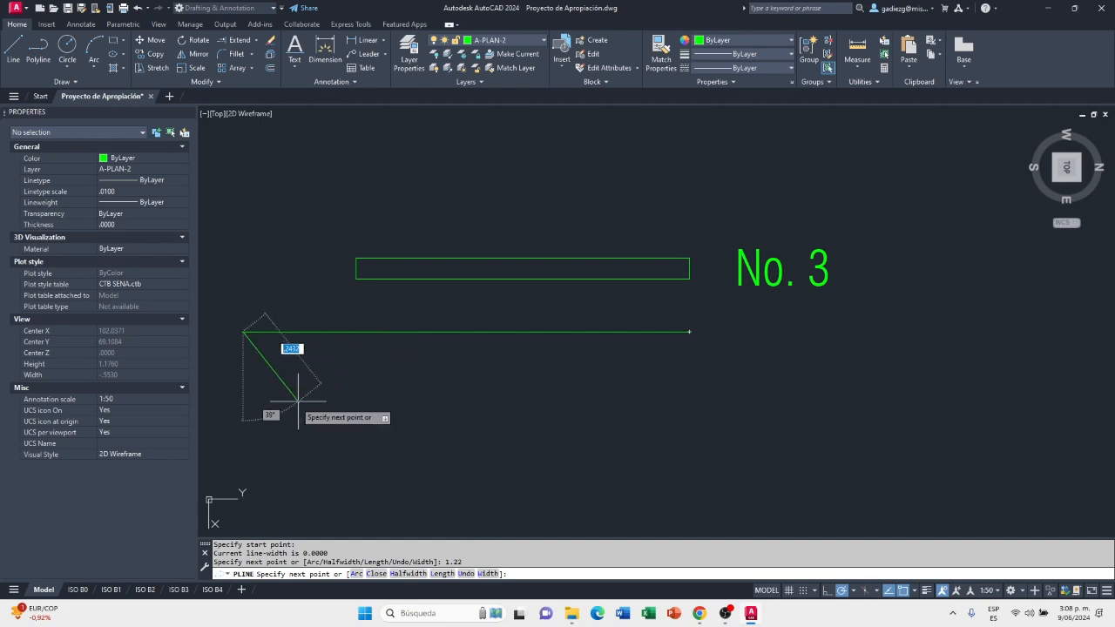
Continue the polyline 0.057 downward, bring it back level under its start point, and close it into the No. 4 tile rectangle
type(".0")
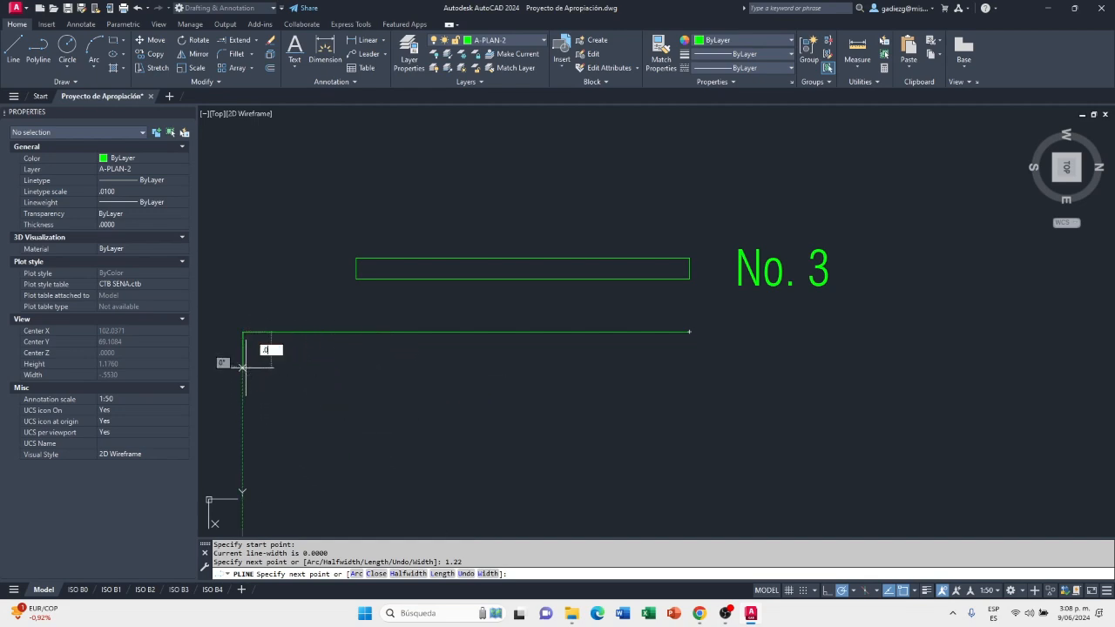
type("57")
key("Return")
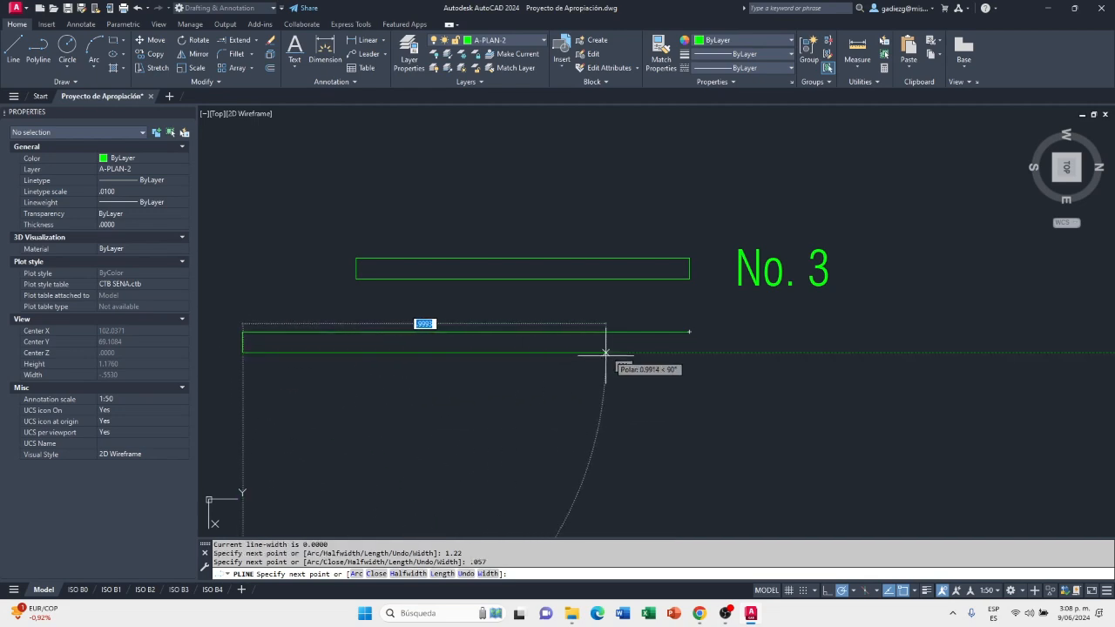
left_click(689, 353)
type("c")
key("Return")
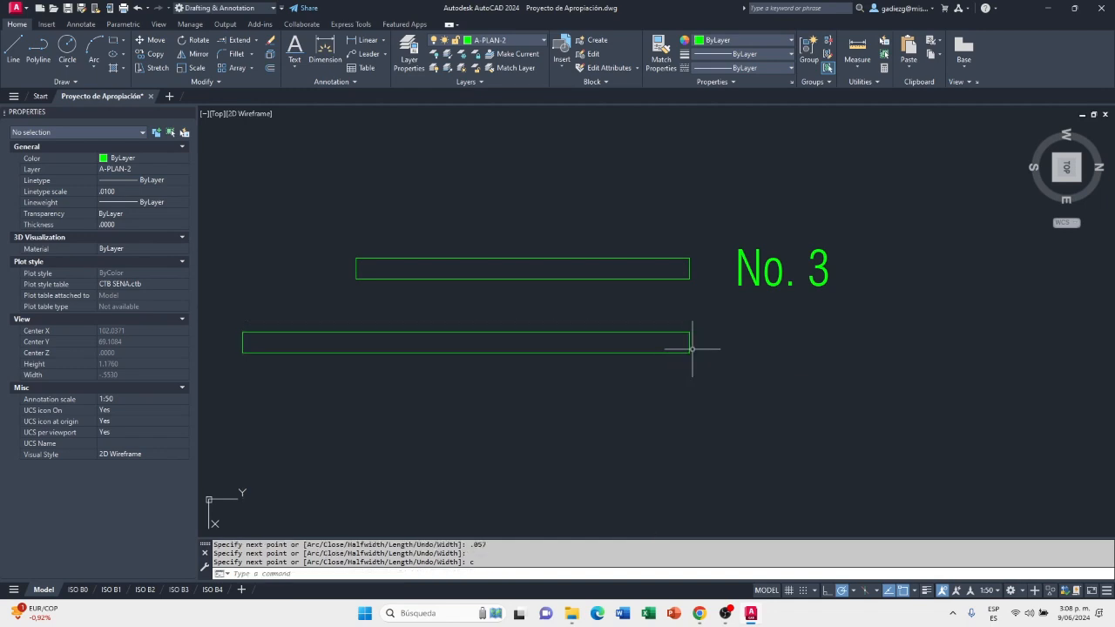
Recheck the No. 4 row of the tile table in Chrome and return to the AutoCAD drawing
left_click(749, 614)
left_click(484, 347)
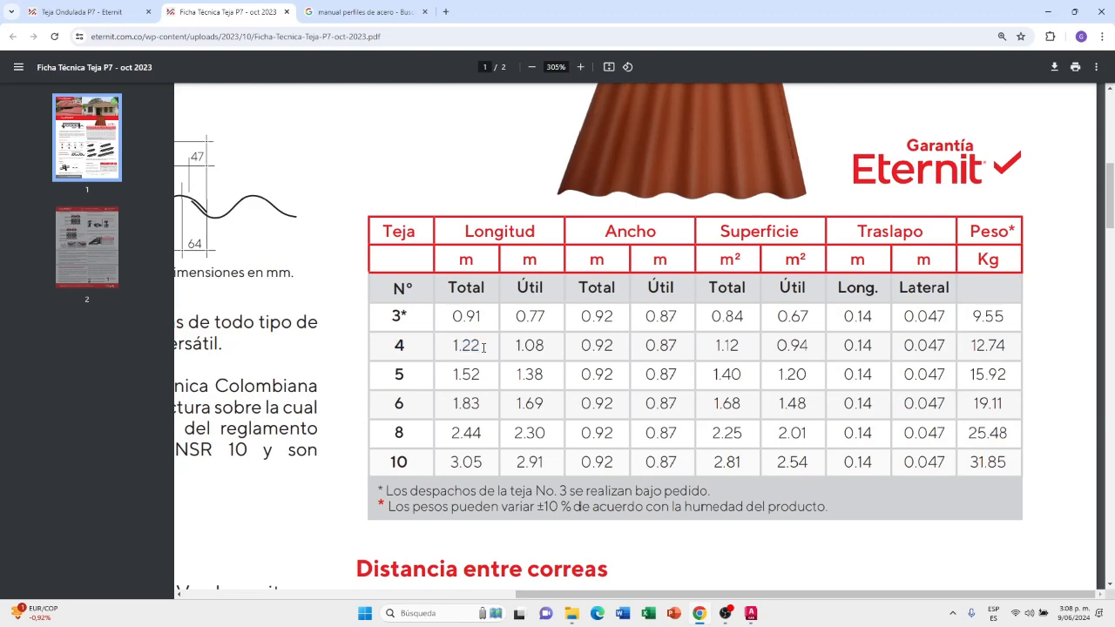
key("alt+Tab")
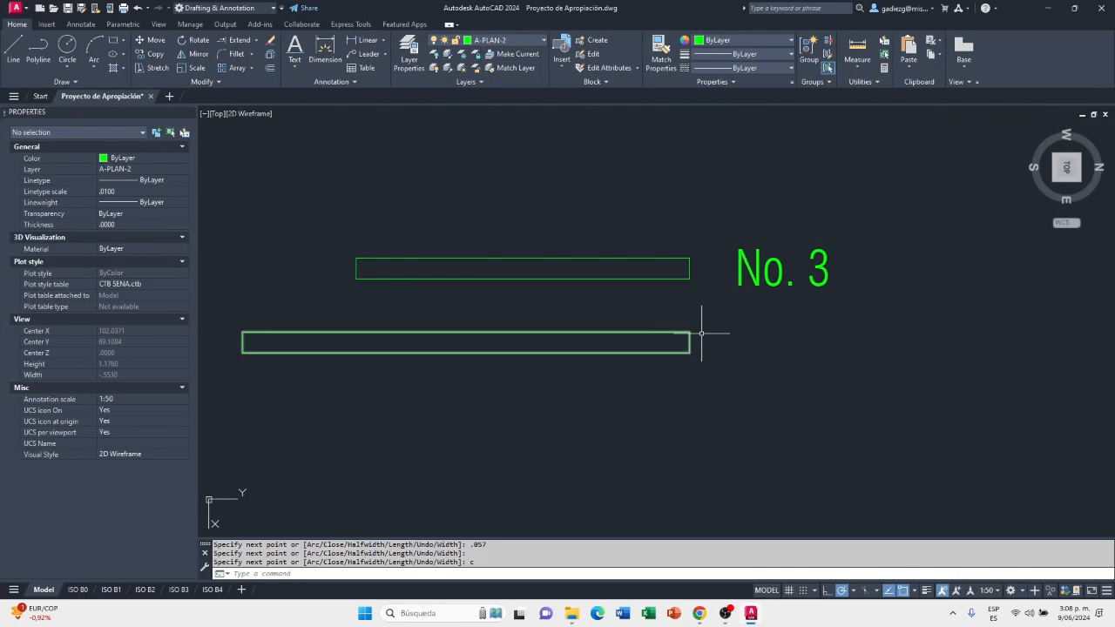
Copy the "No. 3" label beside the 1.22 rectangle, using the right-edge midpoints of the two rectangles as base and destination points
left_click(158, 56)
left_click(834, 249)
left_click(772, 304)
key("Return")
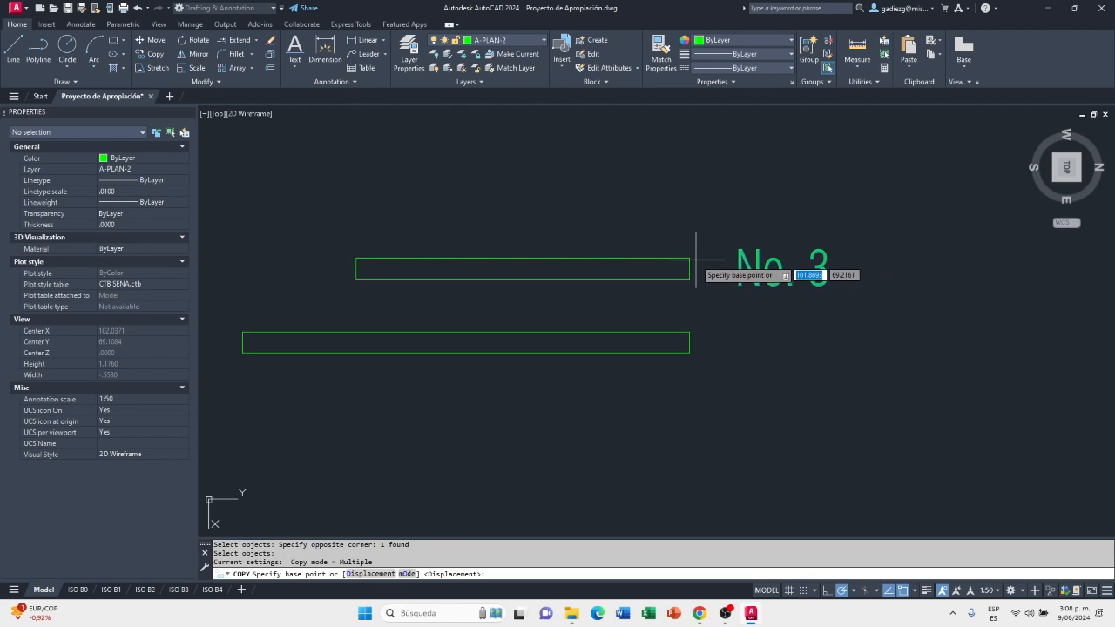
left_click(690, 268)
left_click(690, 342)
key("Escape")
key("Escape")
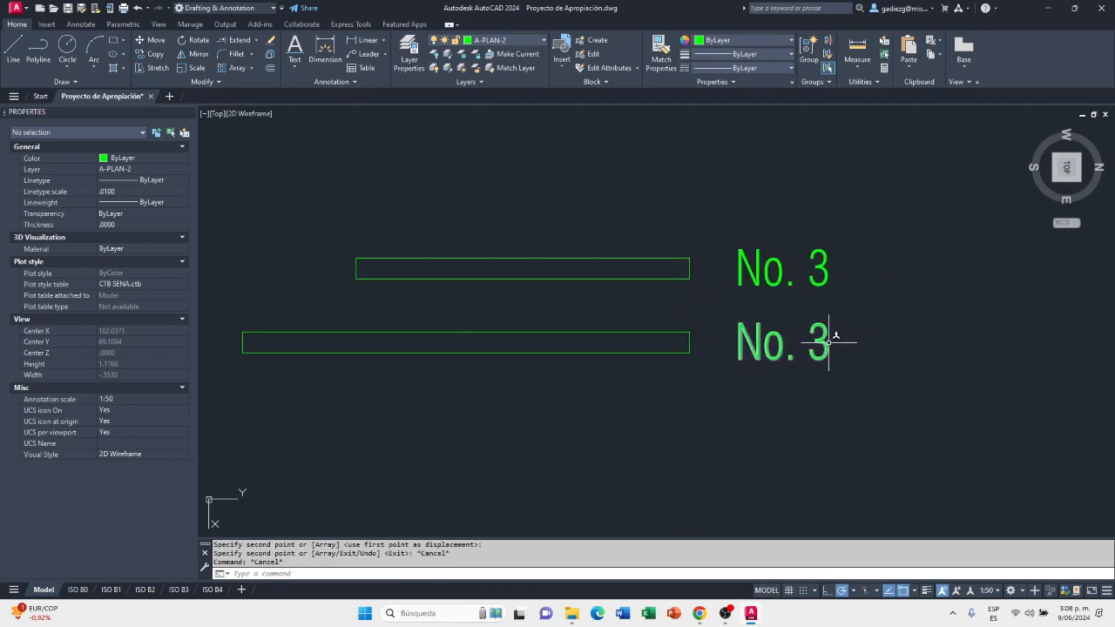
Change the copied label beside the 1.22 rectangle to "No. 4" and finish text editing
double_click(819, 344)
left_click(817, 340)
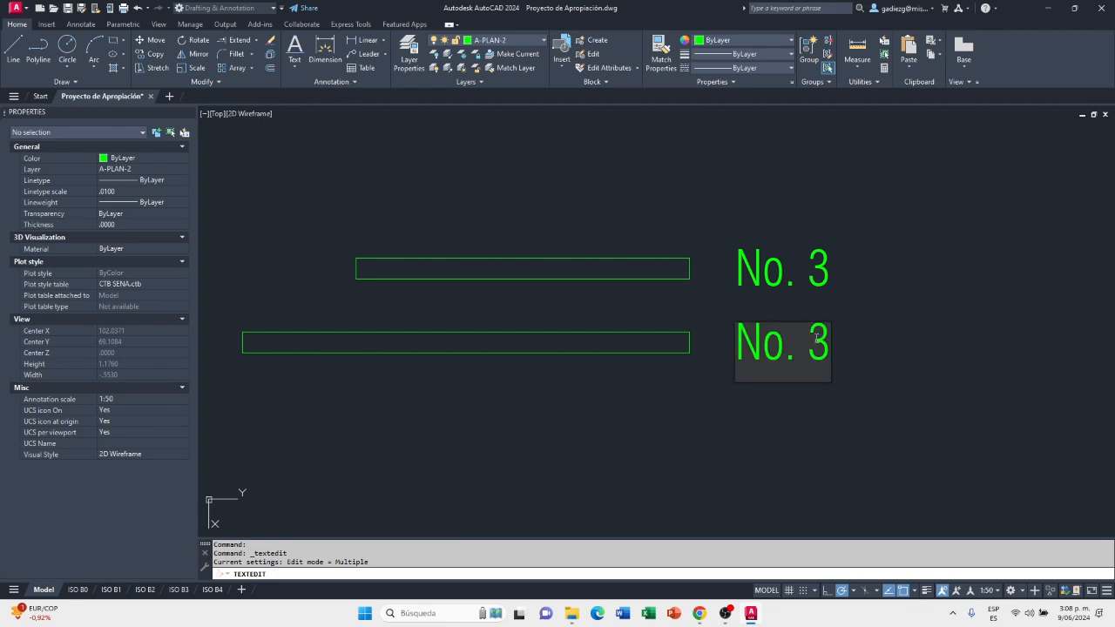
type("4")
left_click(883, 316)
right_click(887, 300)
left_click(952, 306)
scroll(867, 288, "down", 2)
middle_click_drag(812, 324, 804, 276)
mouse_move(708, 345)
middle_mouse_down()
mouse_move(744, 343)
mouse_move(779, 365)
mouse_move(736, 364)
middle_mouse_up()
scroll(791, 349, "up", 2)
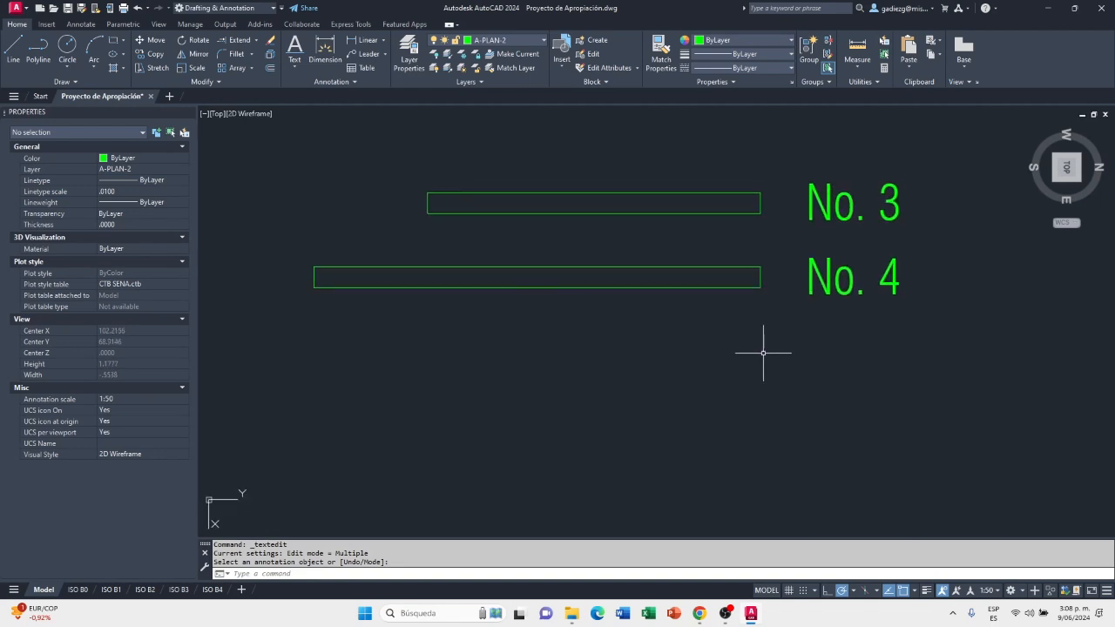
Look up the total length of tile No. 5 in the technical sheet in Chrome and return to the AutoCAD drawing
key("alt+Tab")
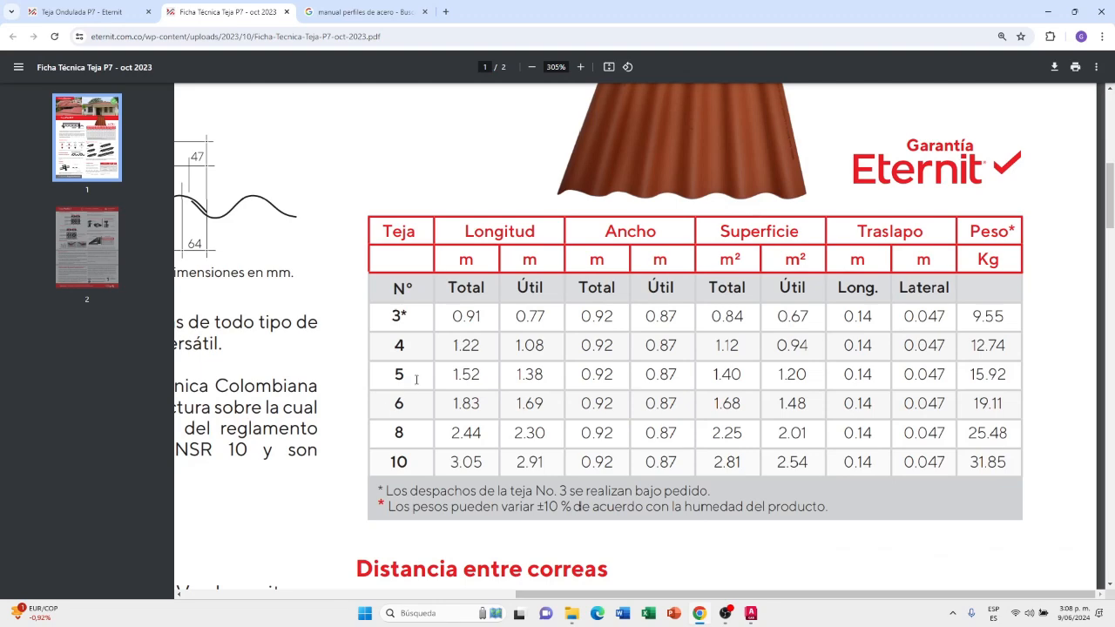
left_click_drag(393, 373, 485, 375)
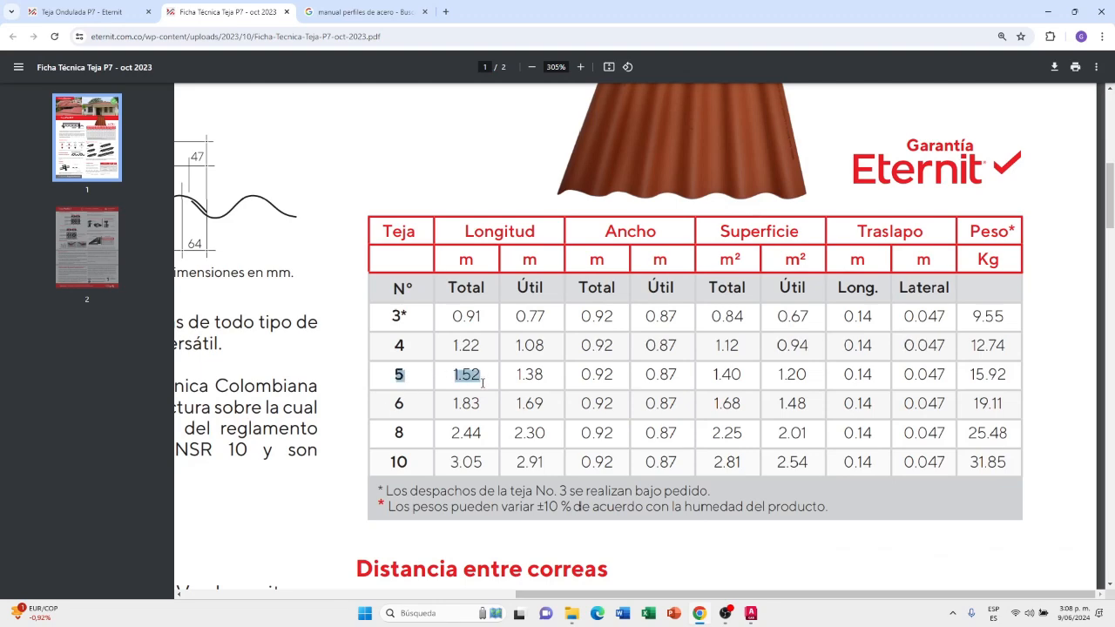
key("alt+Tab")
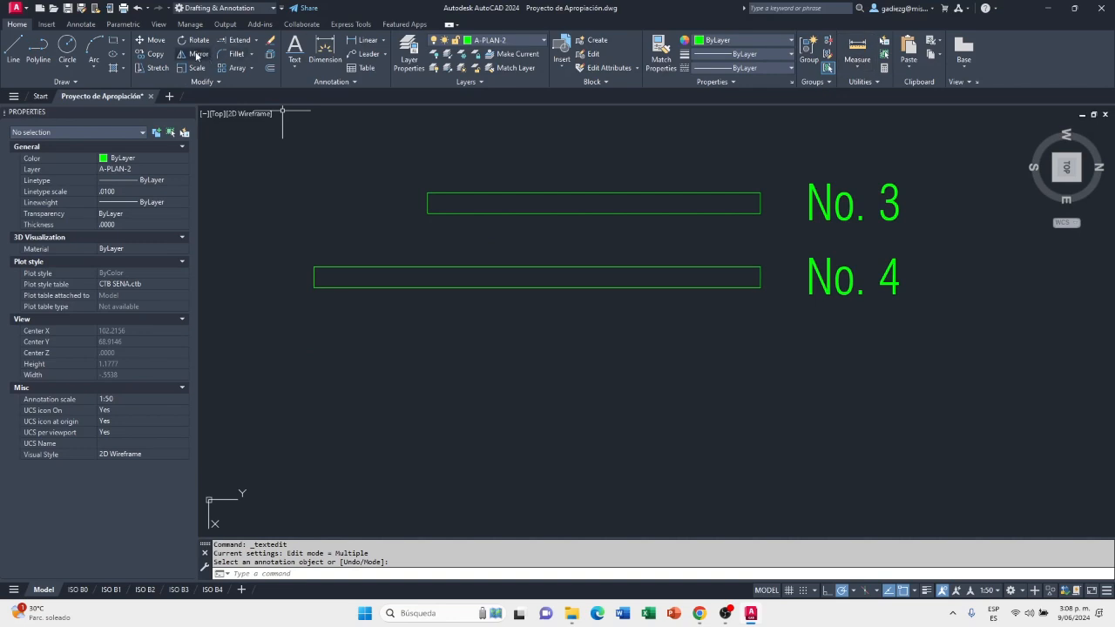
Start a polyline below the No. 4 rectangle, aligned with its right end, and draw it 1.52 to the left
left_click(38, 53)
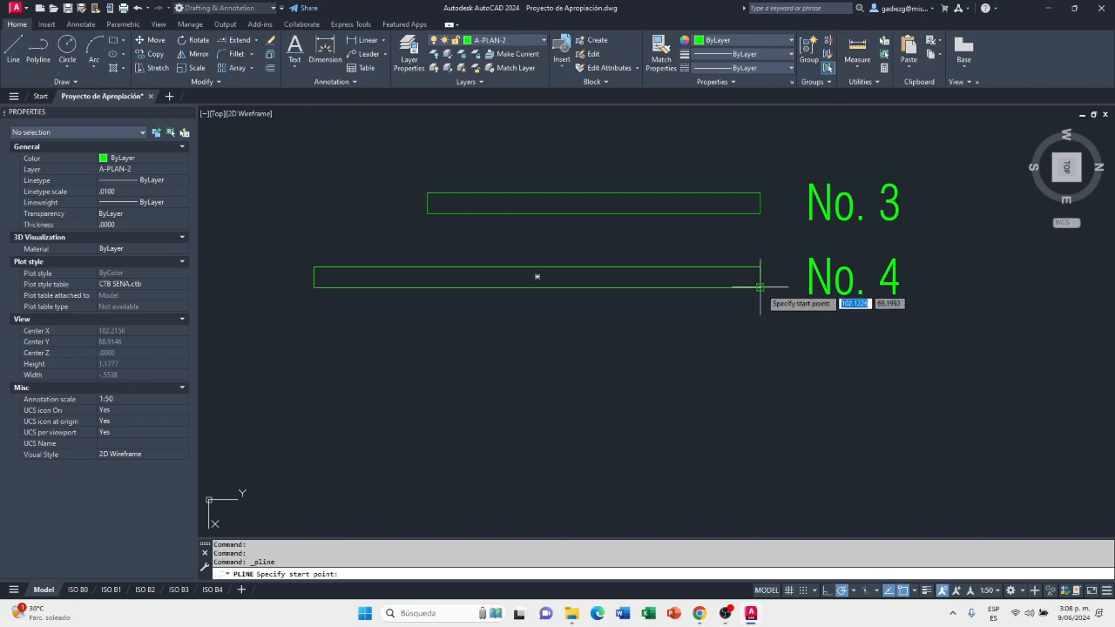
left_click(760, 348)
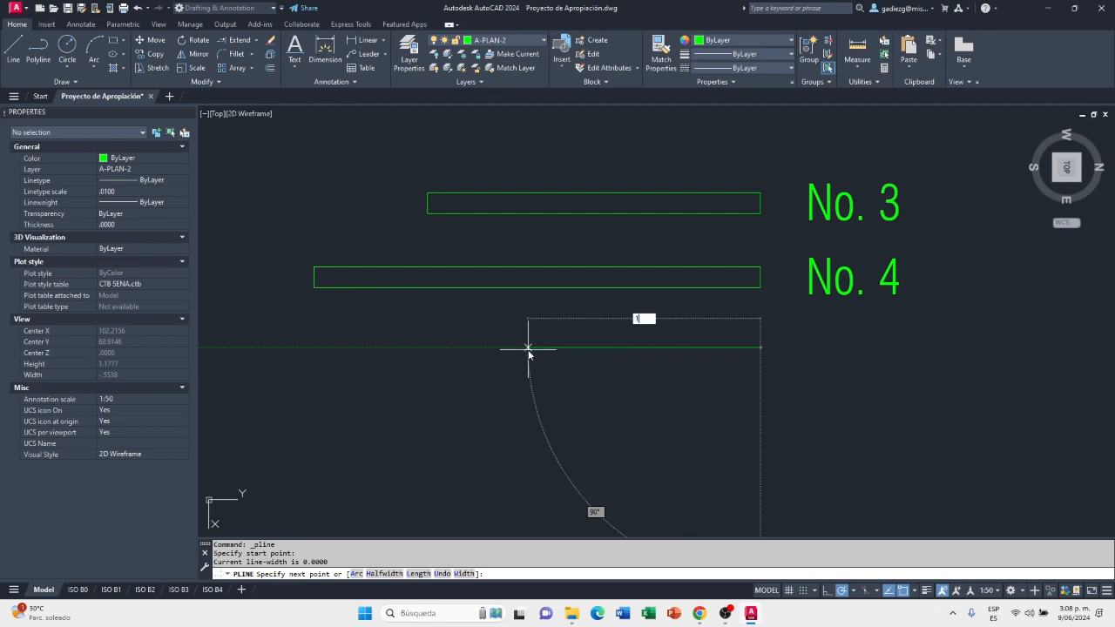
key("Return")
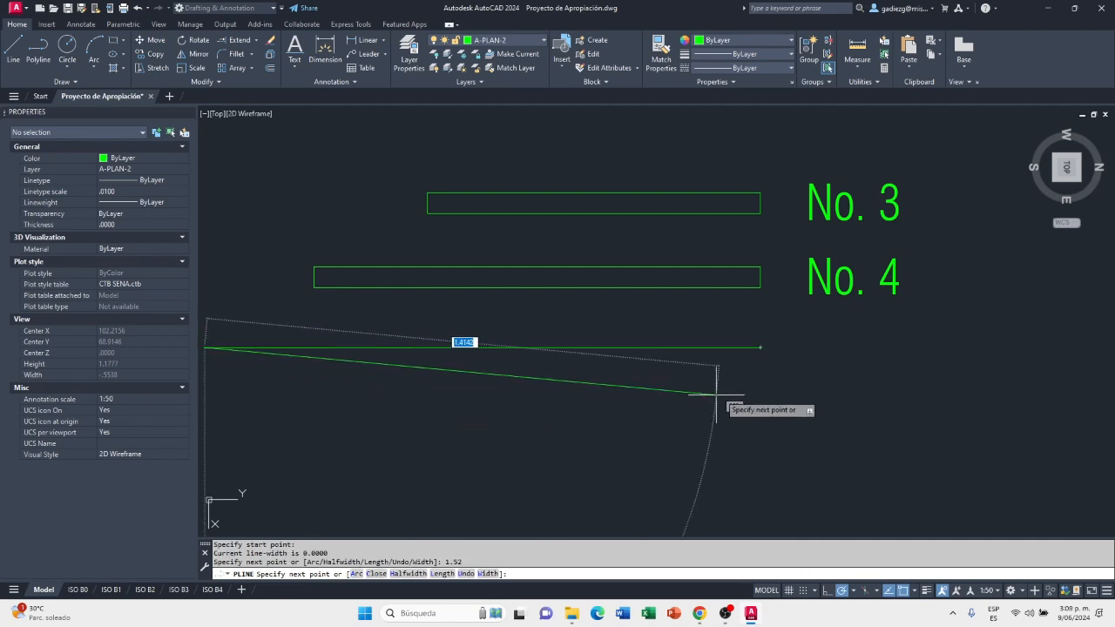
scroll(714, 398, "down", 2)
scroll(498, 392, "up", 2)
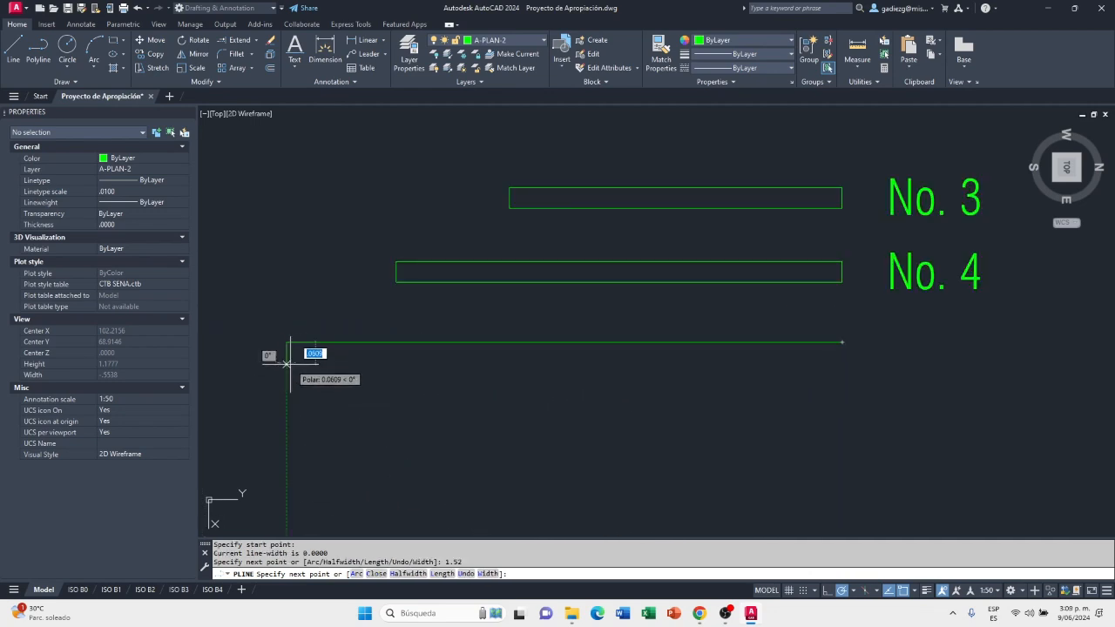
Extend the 1.52 polyline 0.057 downward, run it back level beneath its start point, and close the No. 5 tile rectangle
type("0")
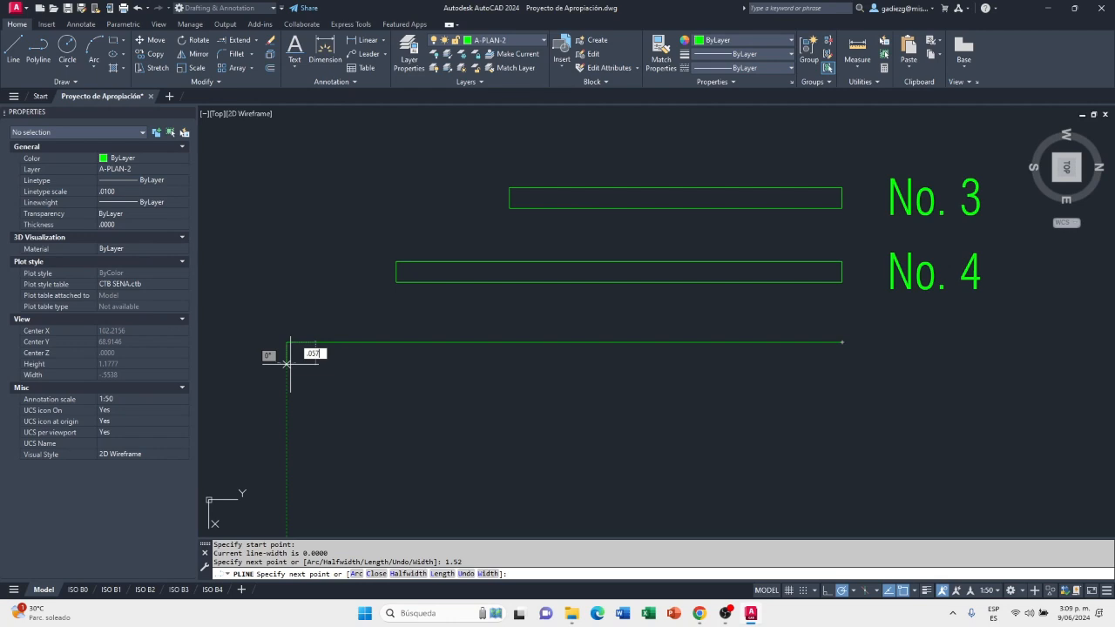
type("57")
key("Return")
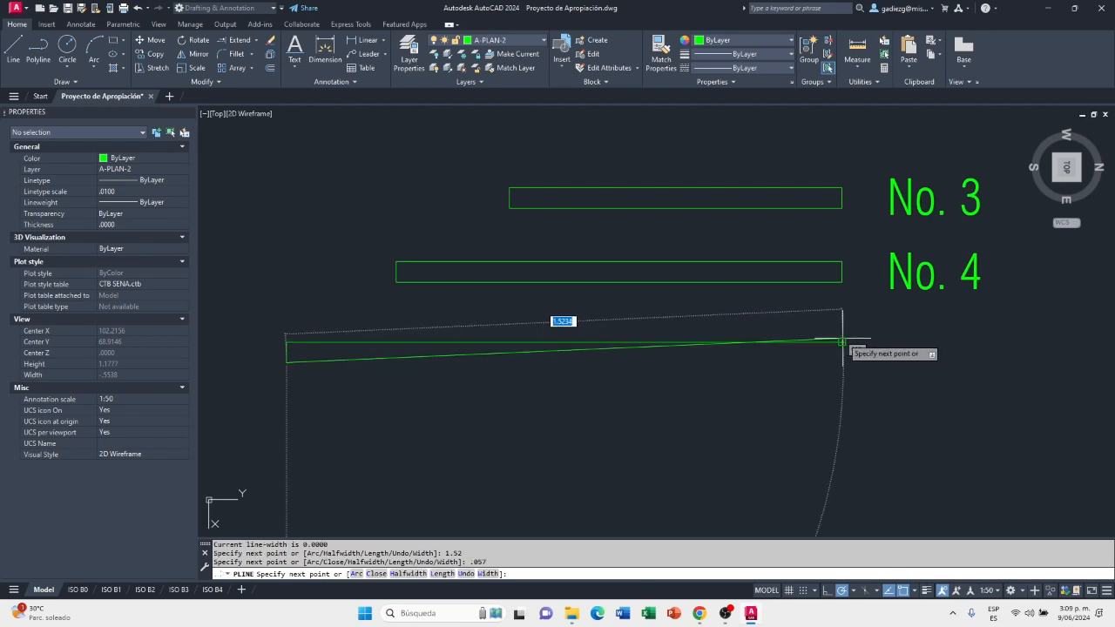
left_click(842, 364)
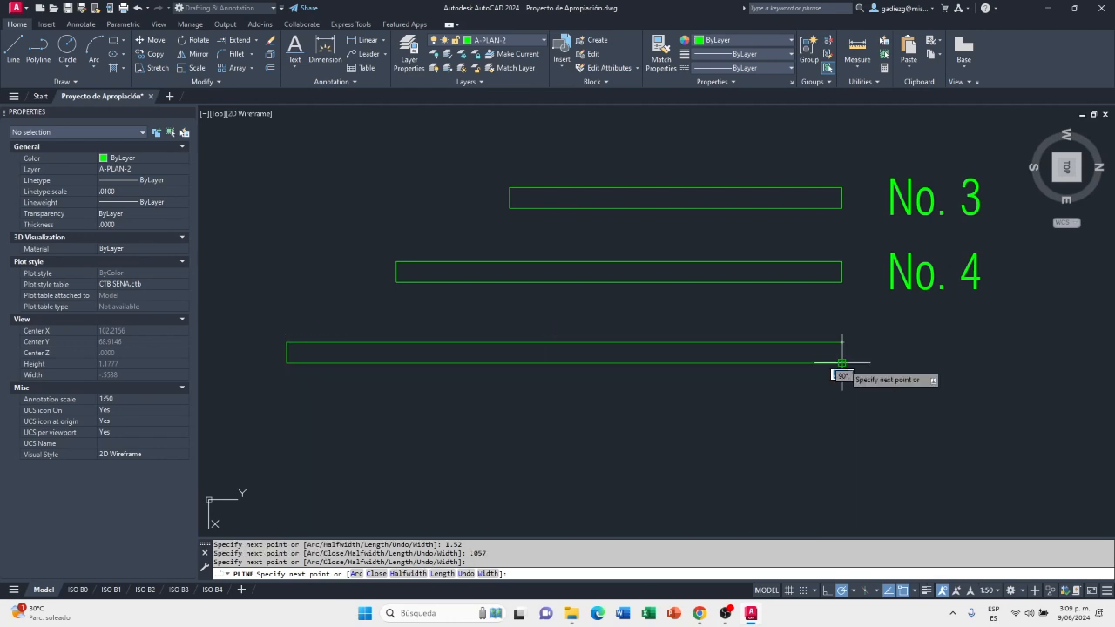
type("c")
key("Return")
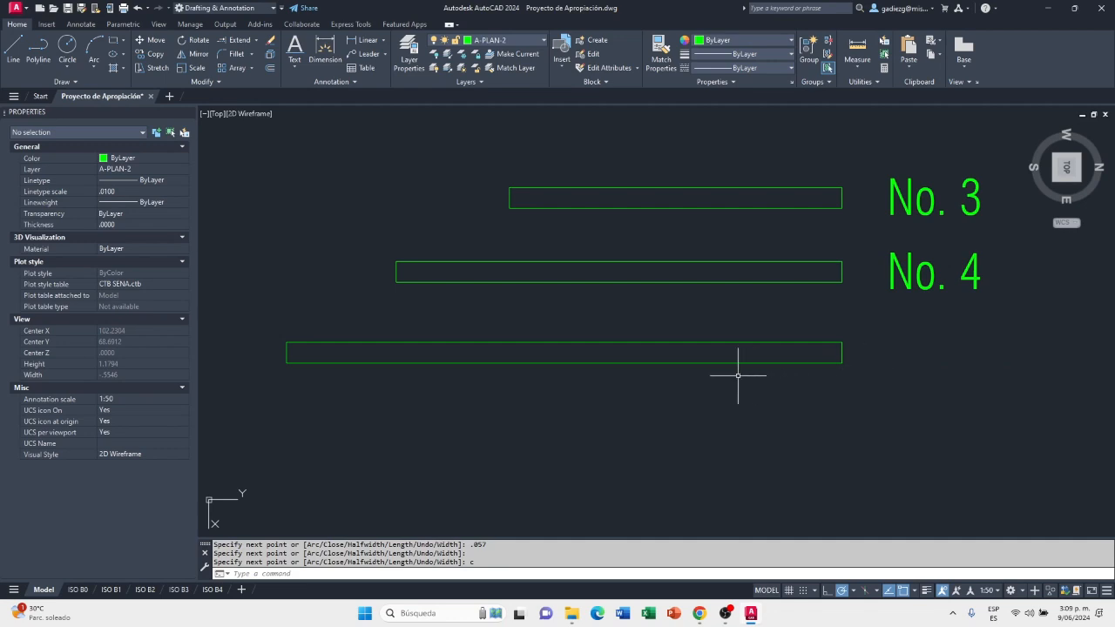
Copy the "No. 4" label beside the 1.52 rectangle, from the upper rectangle's right-edge midpoint to the lower one's
left_click(140, 52)
left_click(1008, 239)
left_click(859, 320)
key("Return")
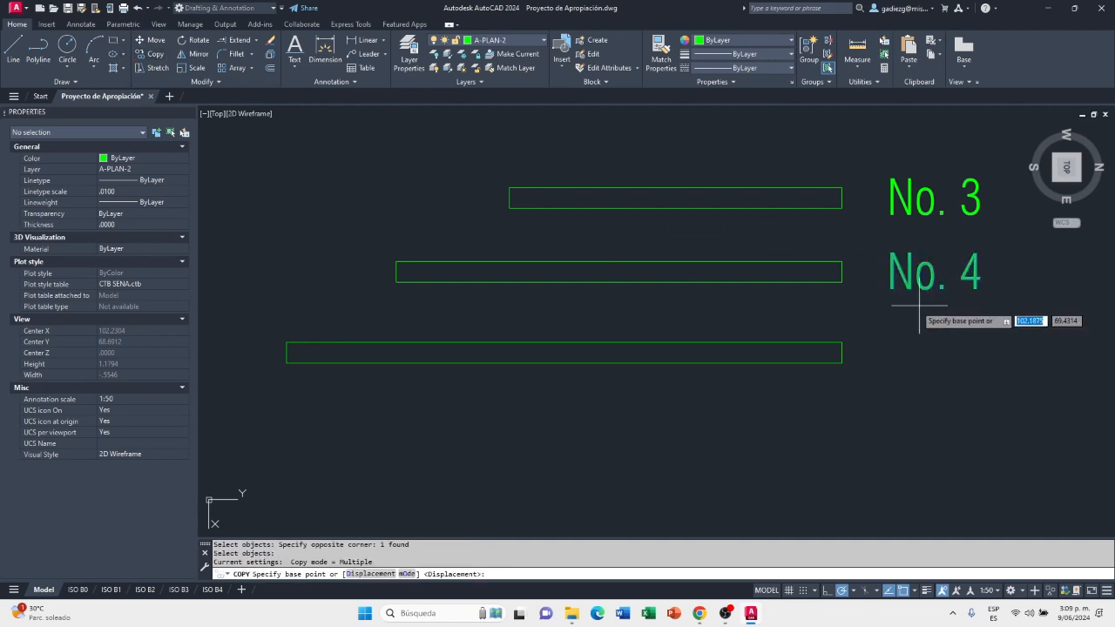
left_click(841, 271)
left_click(841, 352)
key("Escape")
Change the copied label beside the 1.52 rectangle to "No. 5" and finish text editing
double_click(973, 363)
left_click(981, 358)
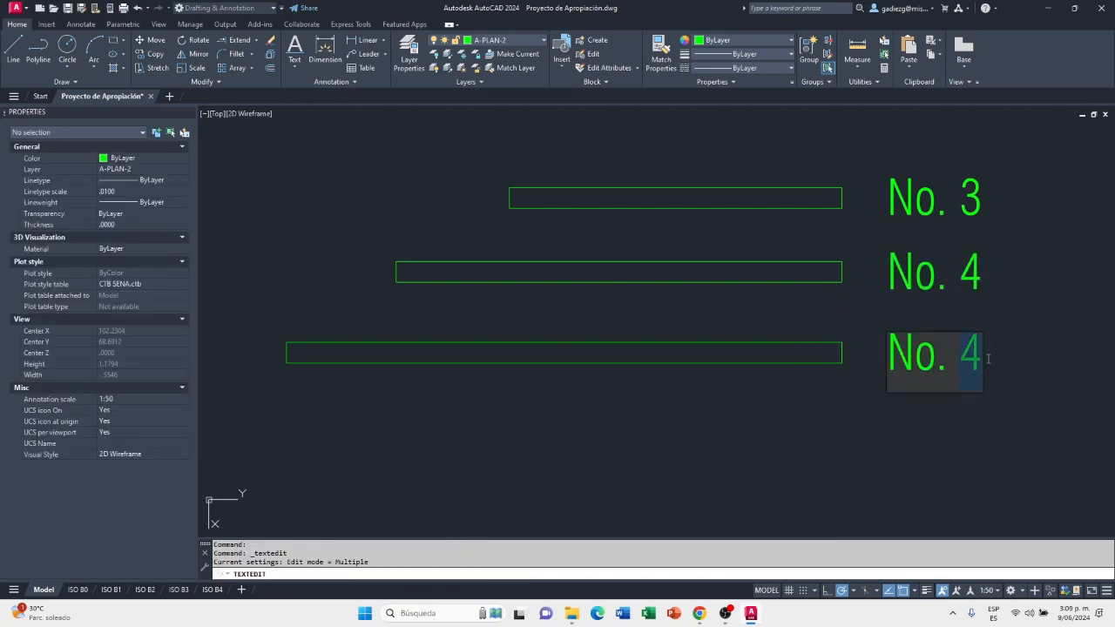
type("5")
left_click(1015, 365)
right_click(1042, 346)
left_click(1050, 349)
scroll(702, 356, "down", 2)
middle_click_drag(859, 391, 770, 362)
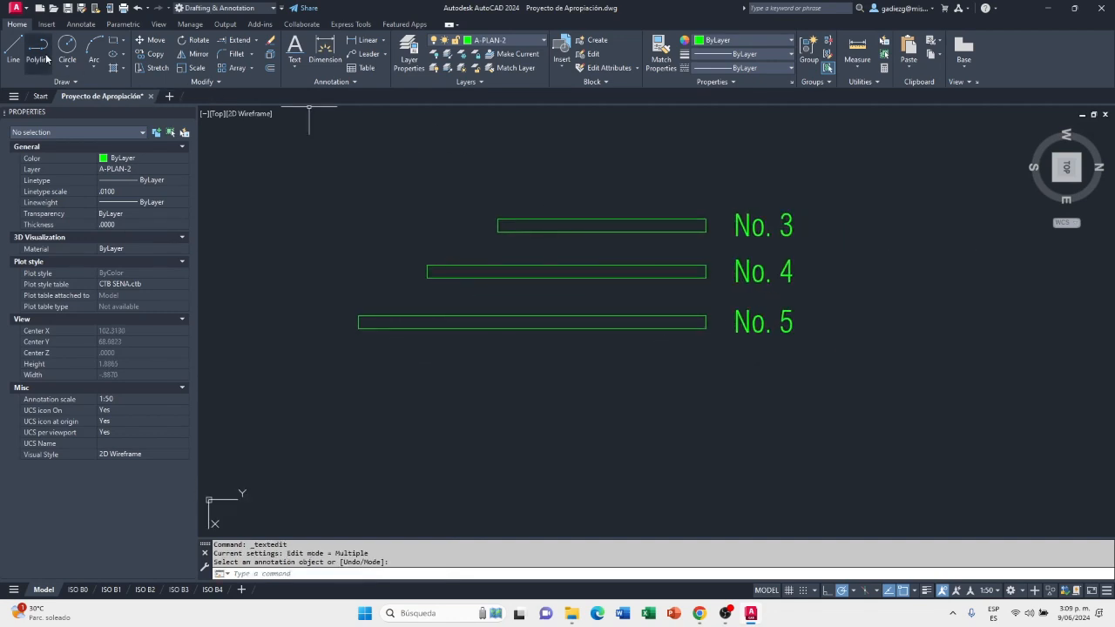
Switch to the Eternit technical sheet in Chrome and check the total lengths for tiles No. 6, 8 and 10
key("alt+Tab")
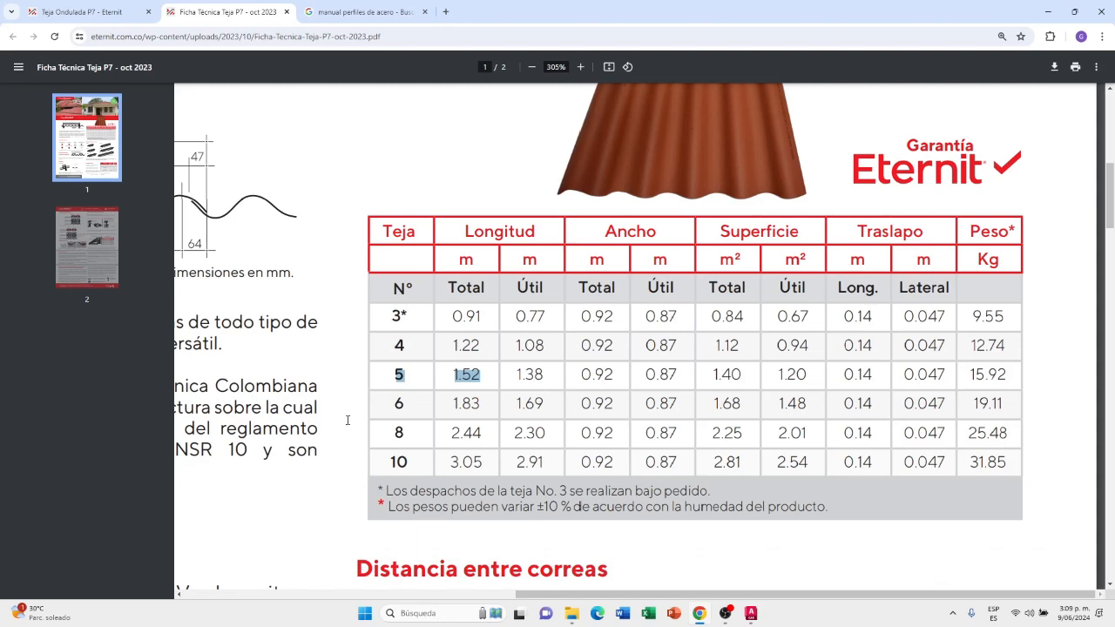
left_click_drag(395, 402, 471, 404)
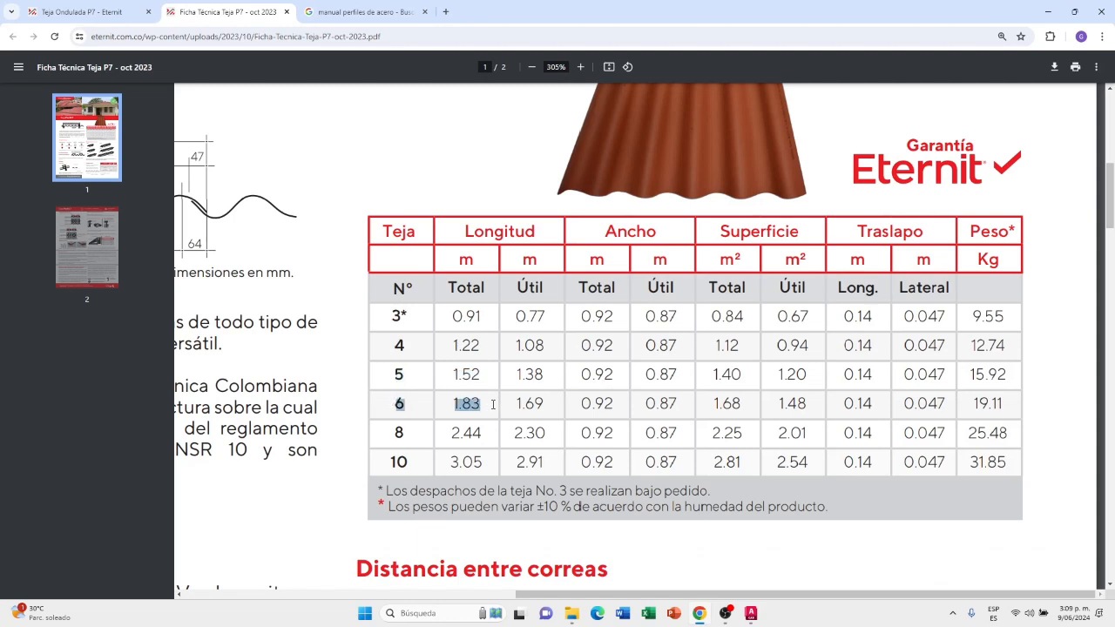
left_click_drag(394, 430, 456, 428)
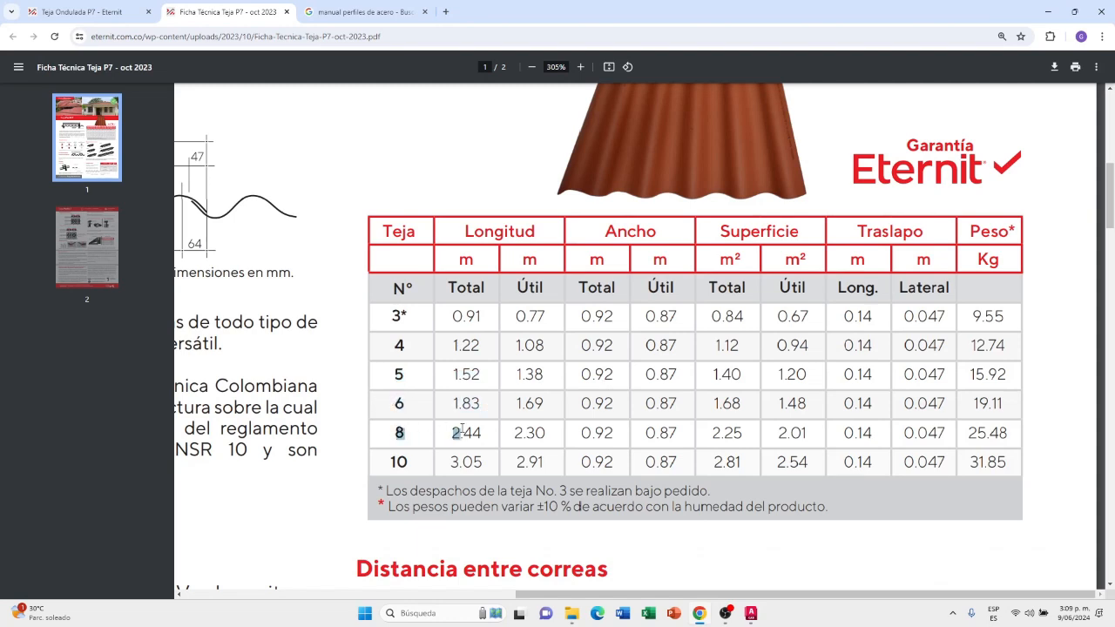
left_click_drag(397, 459, 480, 453)
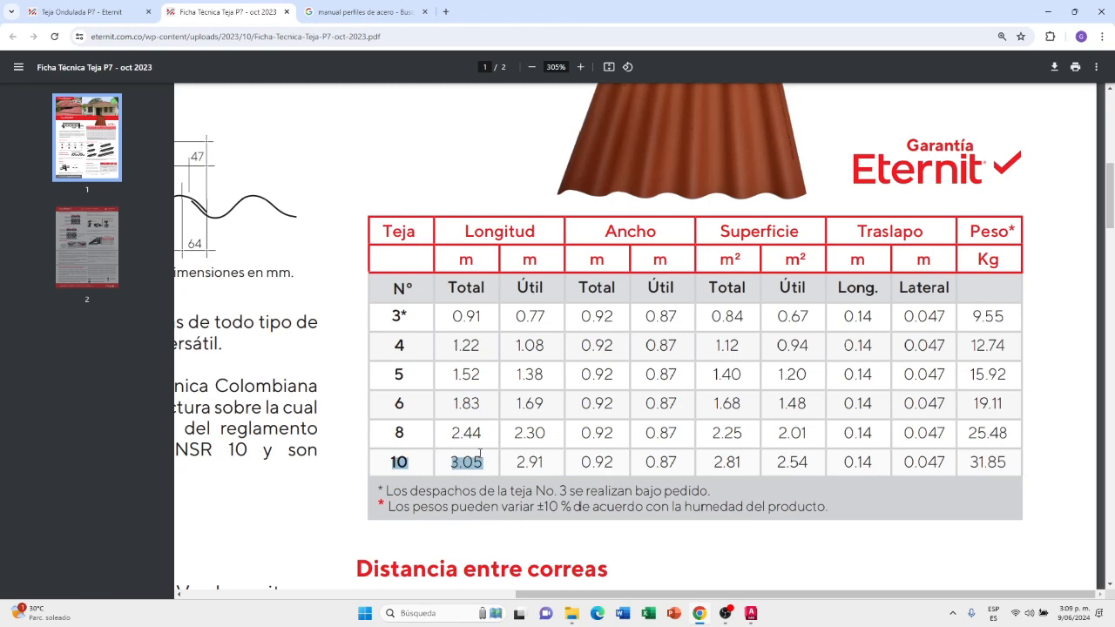
left_click_drag(397, 405, 448, 404)
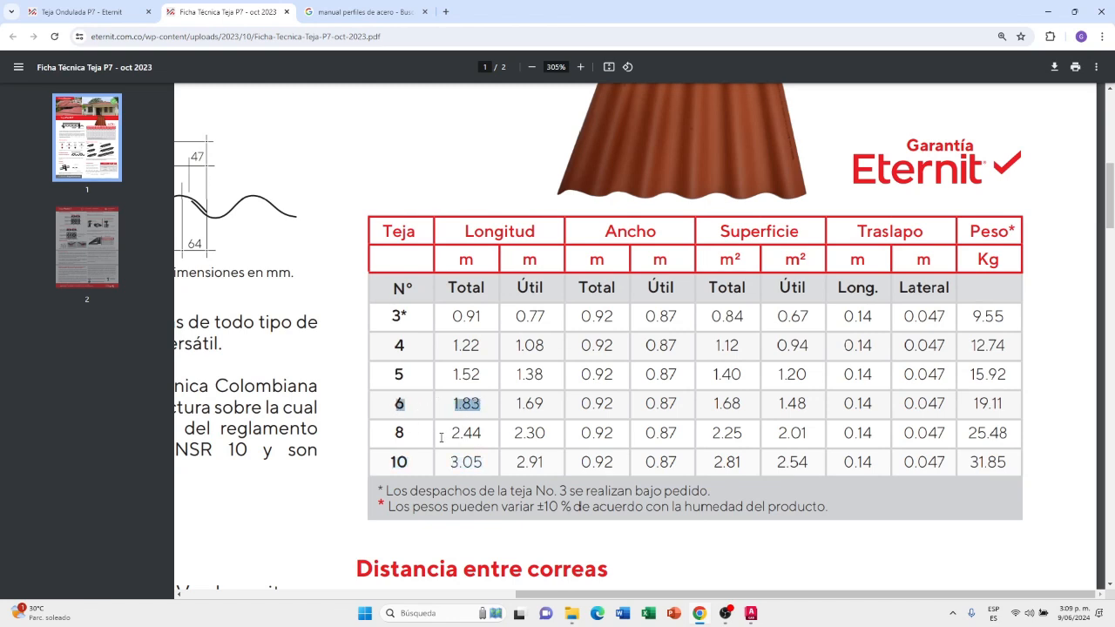
Switch back to AutoCAD and start a polyline below the No. 5 rectangle, aligned with its right end
key("alt+Tab")
left_click(37, 53)
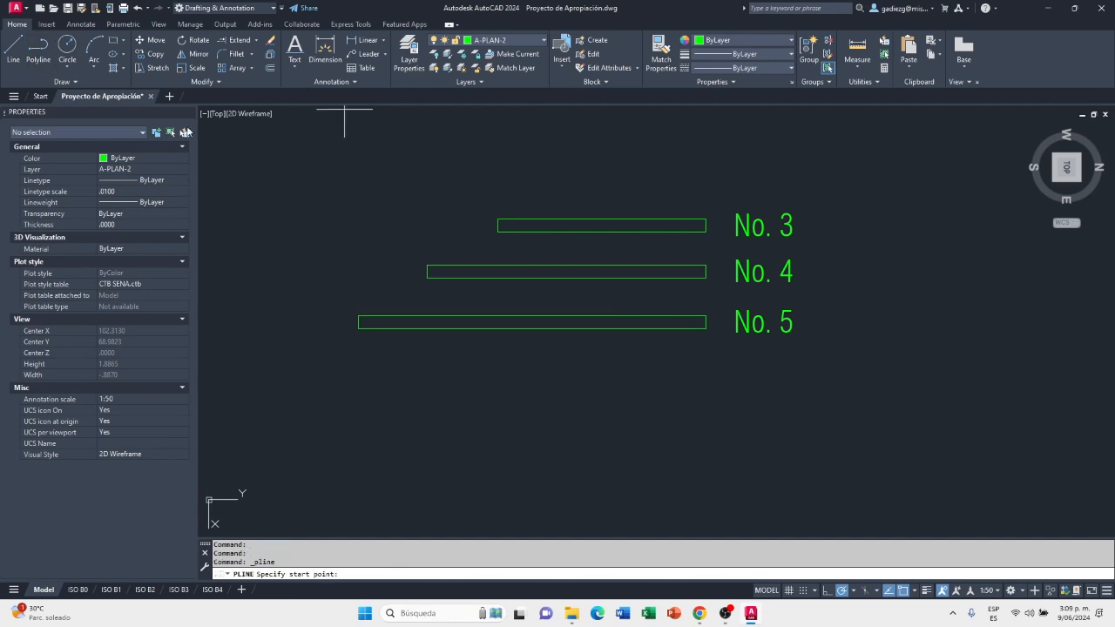
left_click(705, 372)
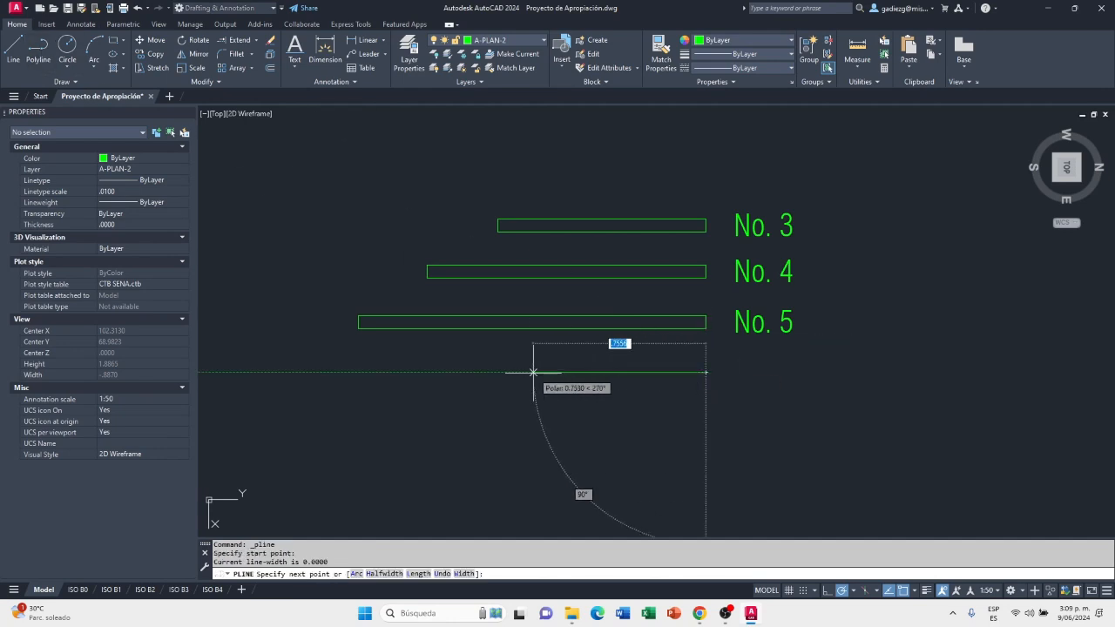
type(".8")
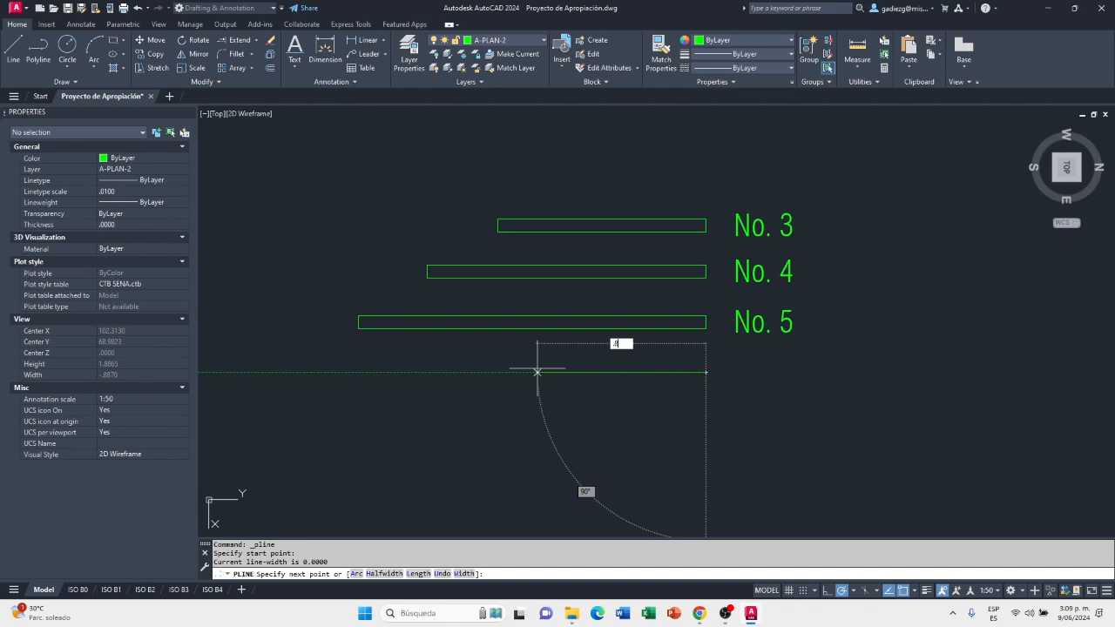
type("3")
key("Return")
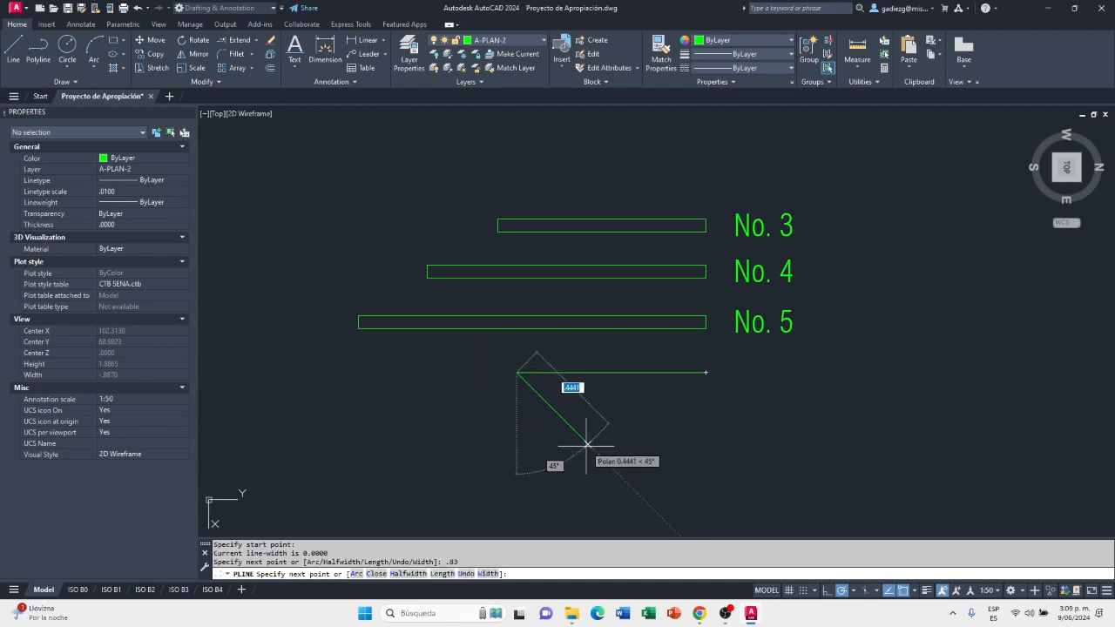
type("u")
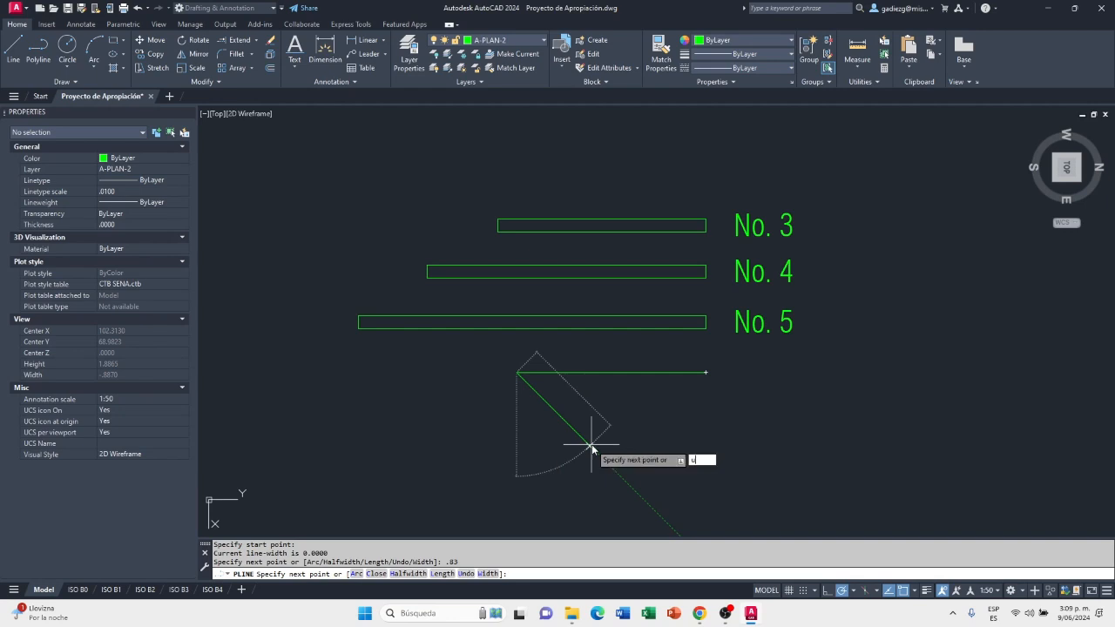
key("Return")
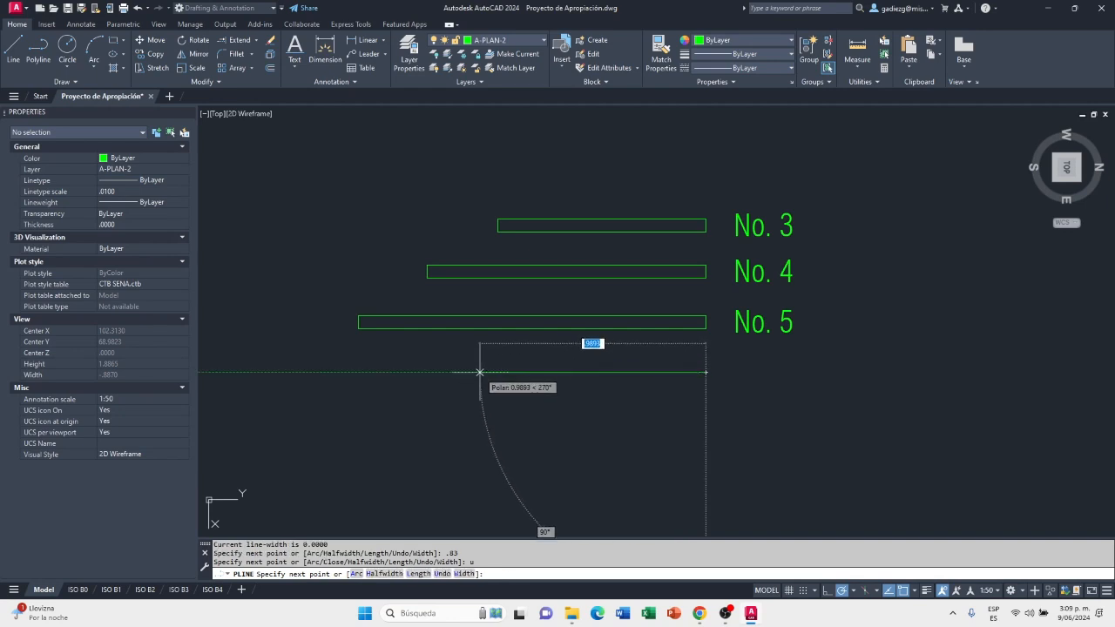
Draw the polyline 1.83 to the left and 0.057 downward, run it back beneath its start point, and close the tile rectangle
type("1.83")
key("Return")
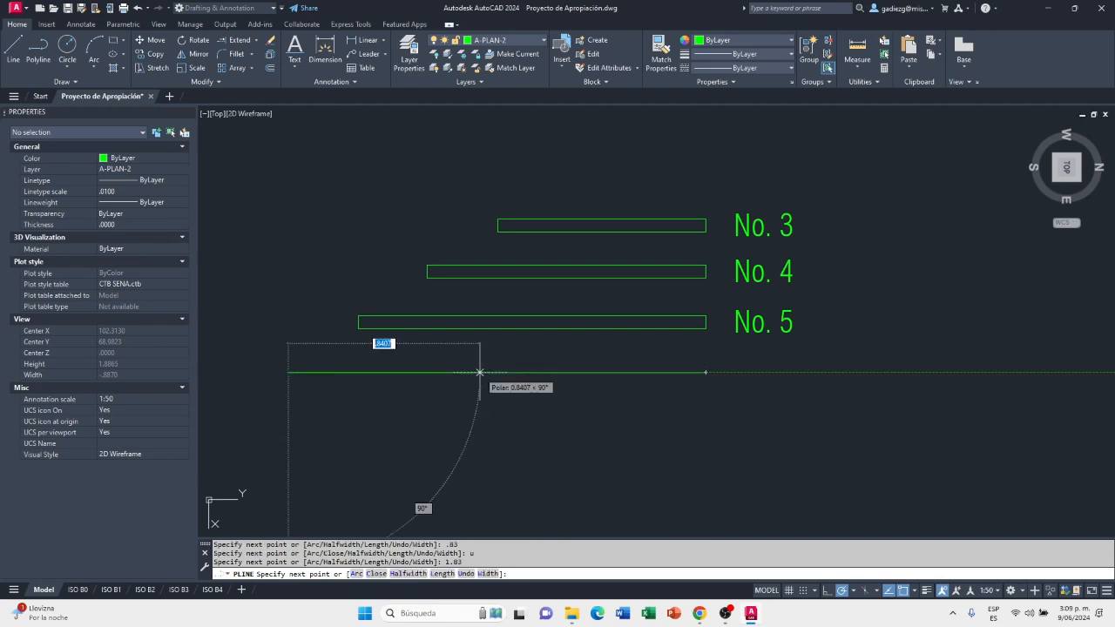
type(".")
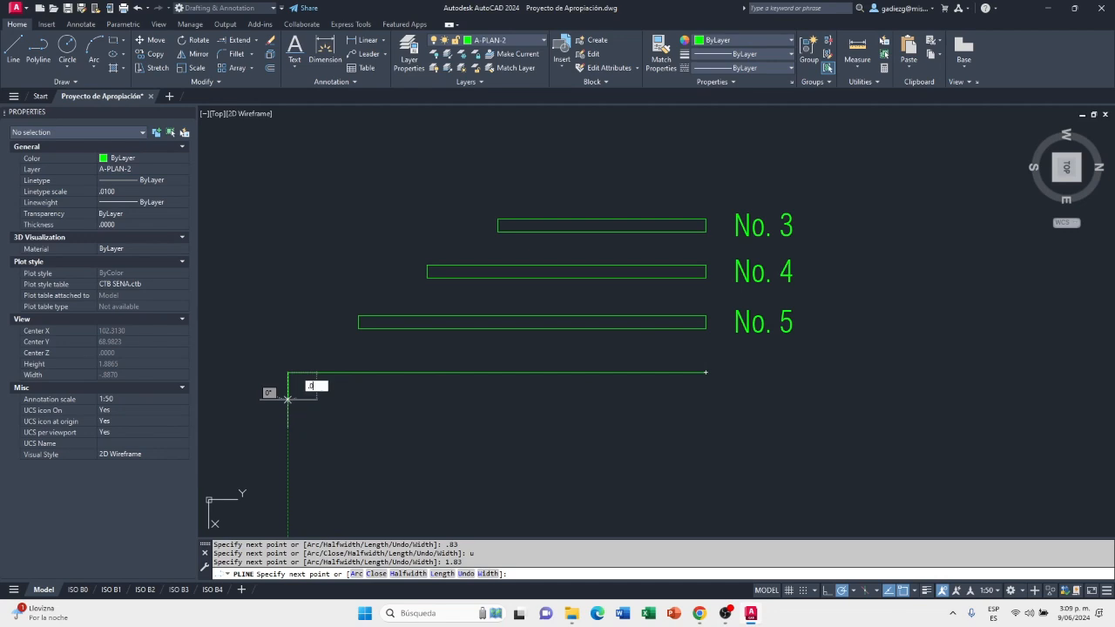
type("057")
key("Return")
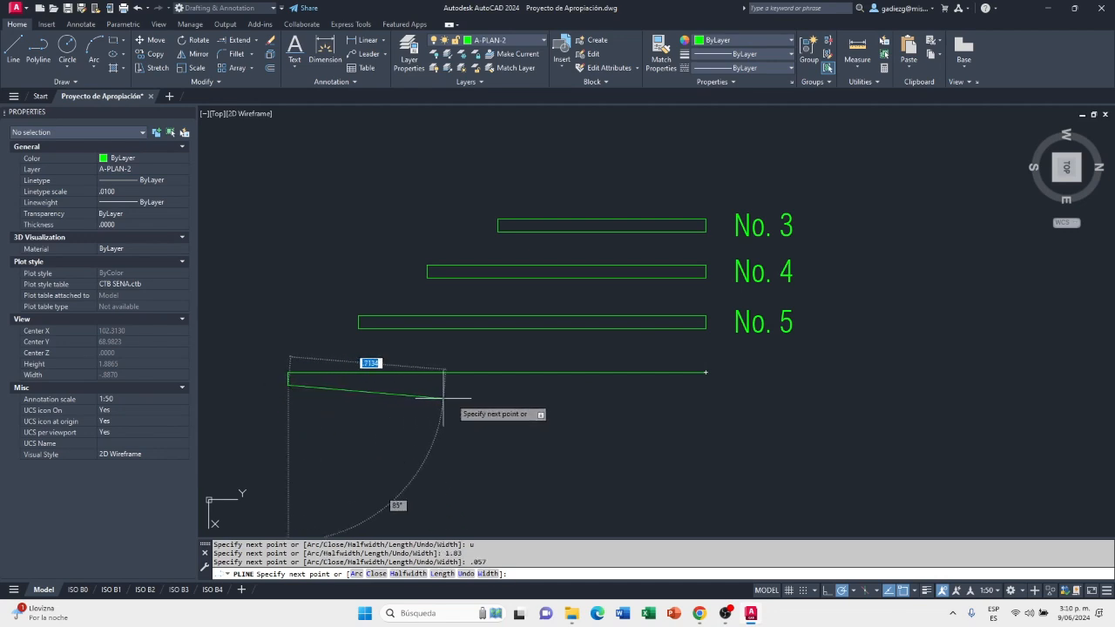
left_click(705, 385)
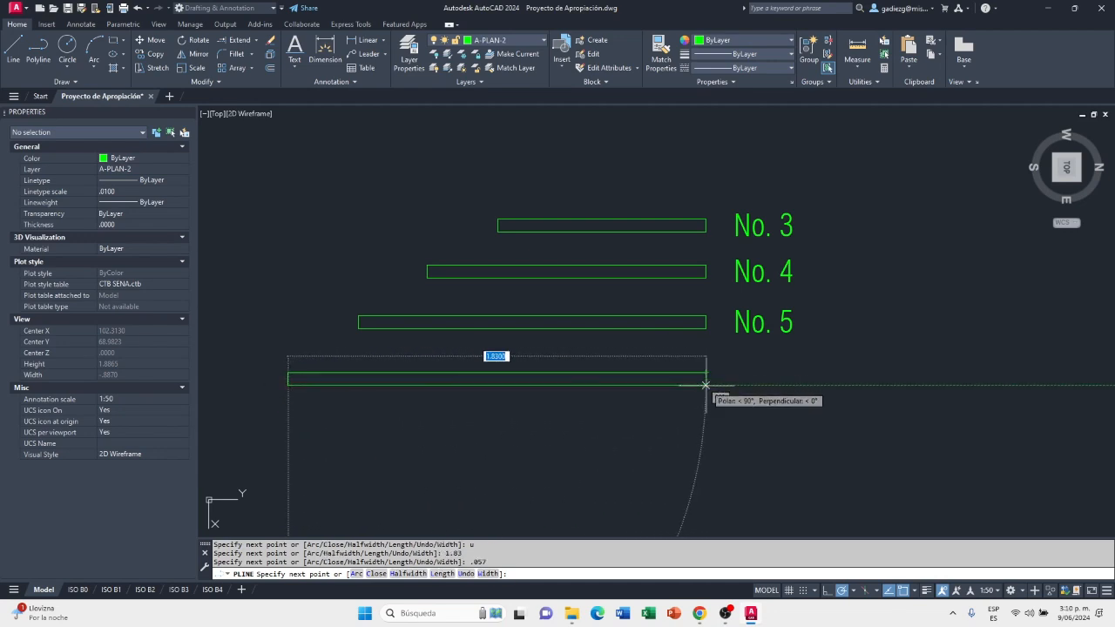
type("c")
key("Return")
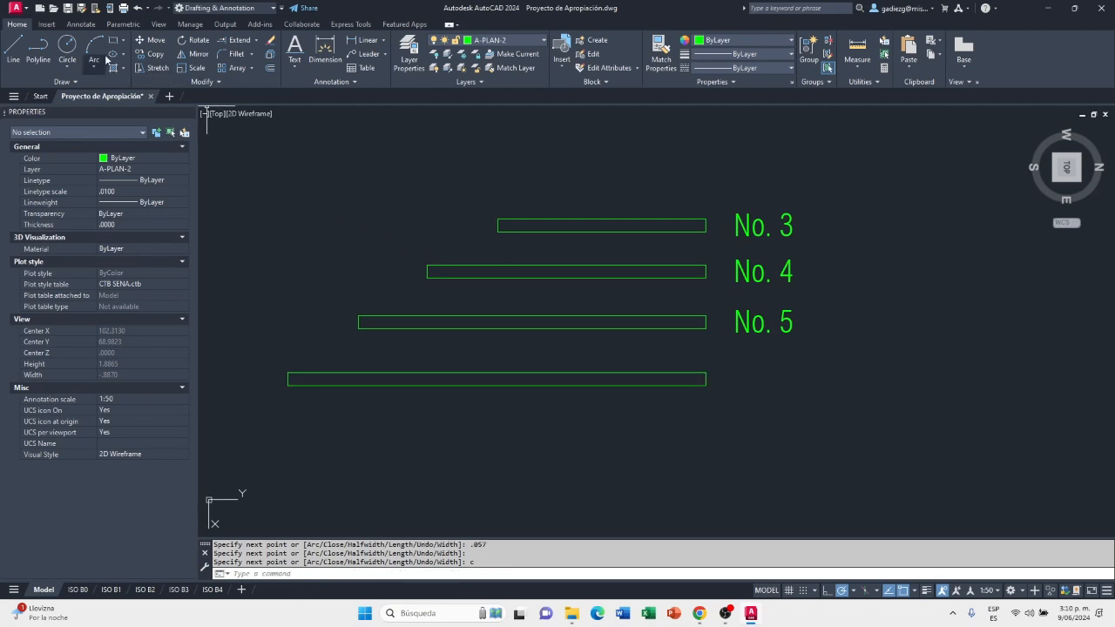
Copy the "No. 5" label beside the 1.83 rectangle, from the upper rectangle's right-edge midpoint to the lower one's
left_click(148, 54)
left_click(797, 307)
left_click(749, 348)
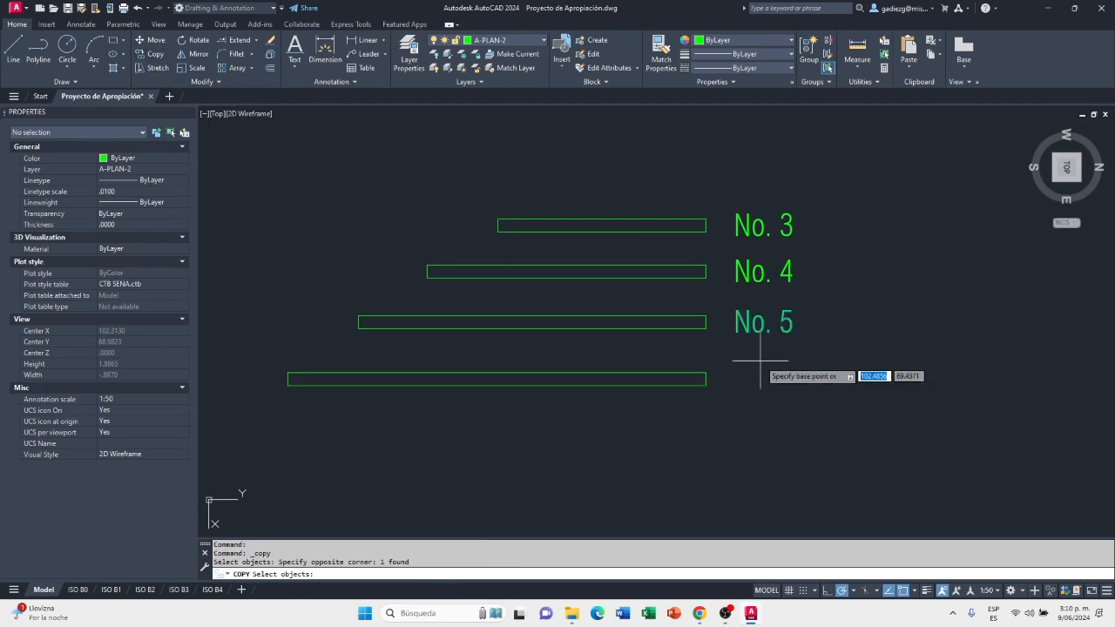
key("Return")
left_click(707, 322)
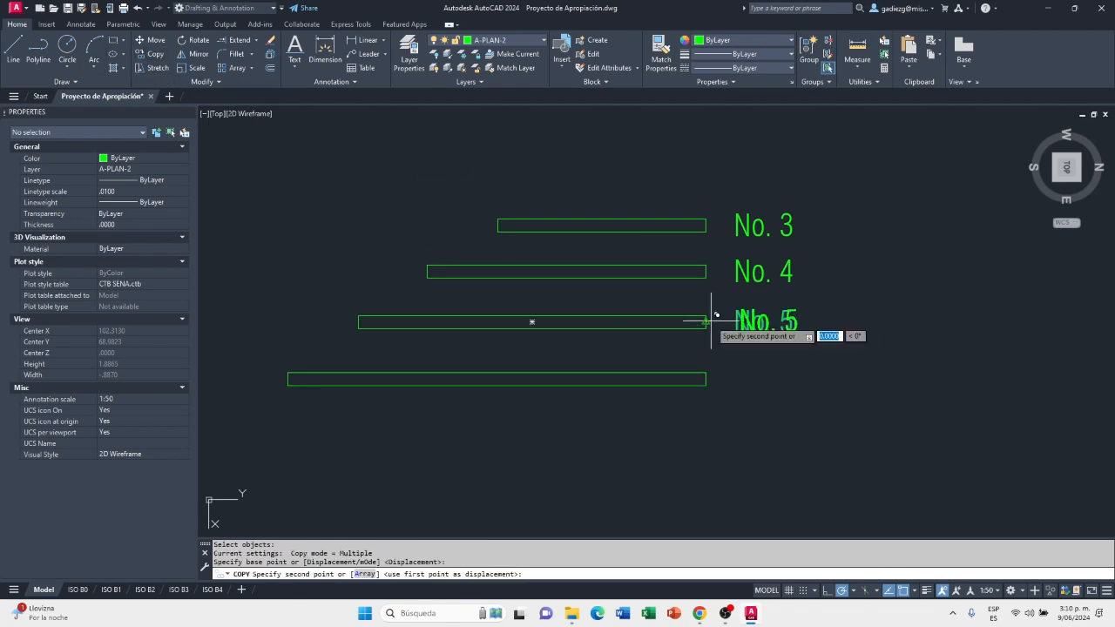
left_click(709, 377)
key("Escape")
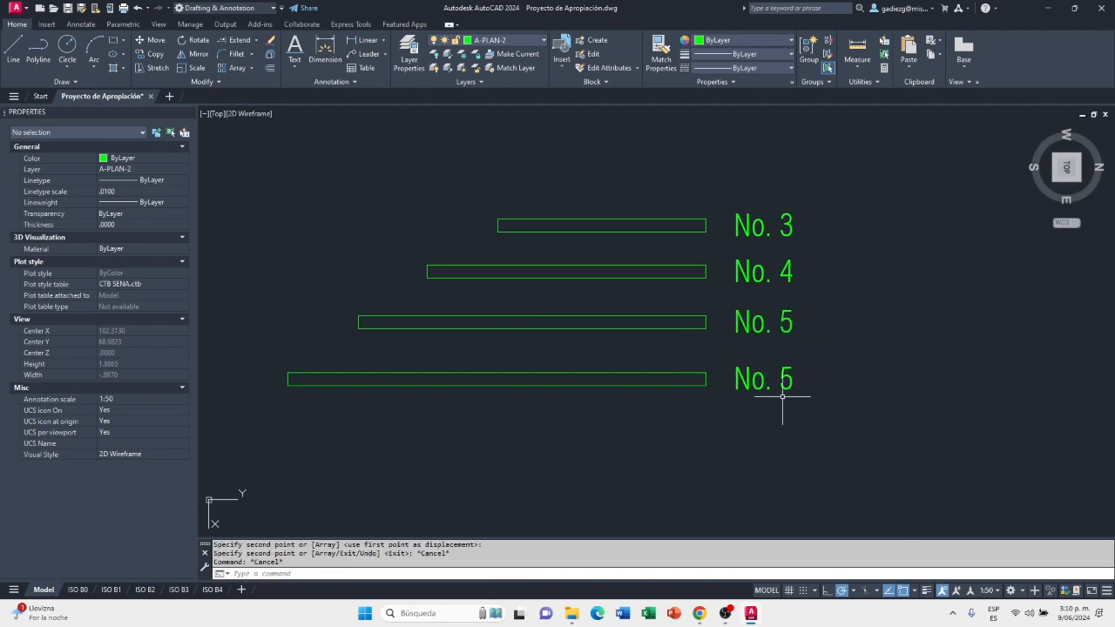
Change the copied label beside the 1.83 rectangle to "No. 6" and finish text editing
left_click(786, 376)
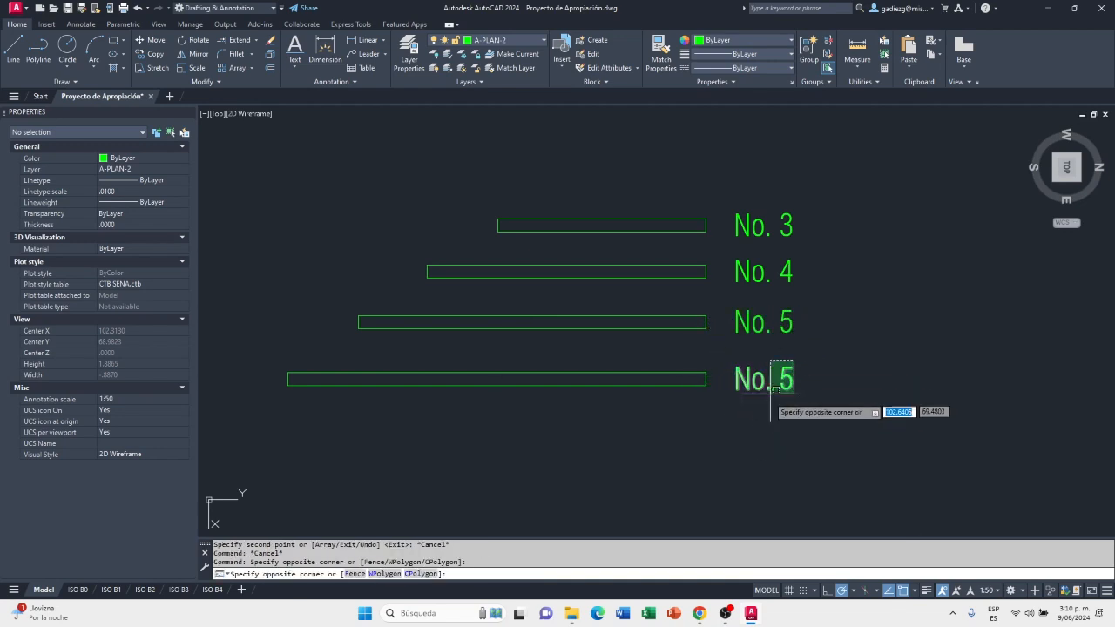
left_click(780, 387)
key("Escape")
double_click(784, 376)
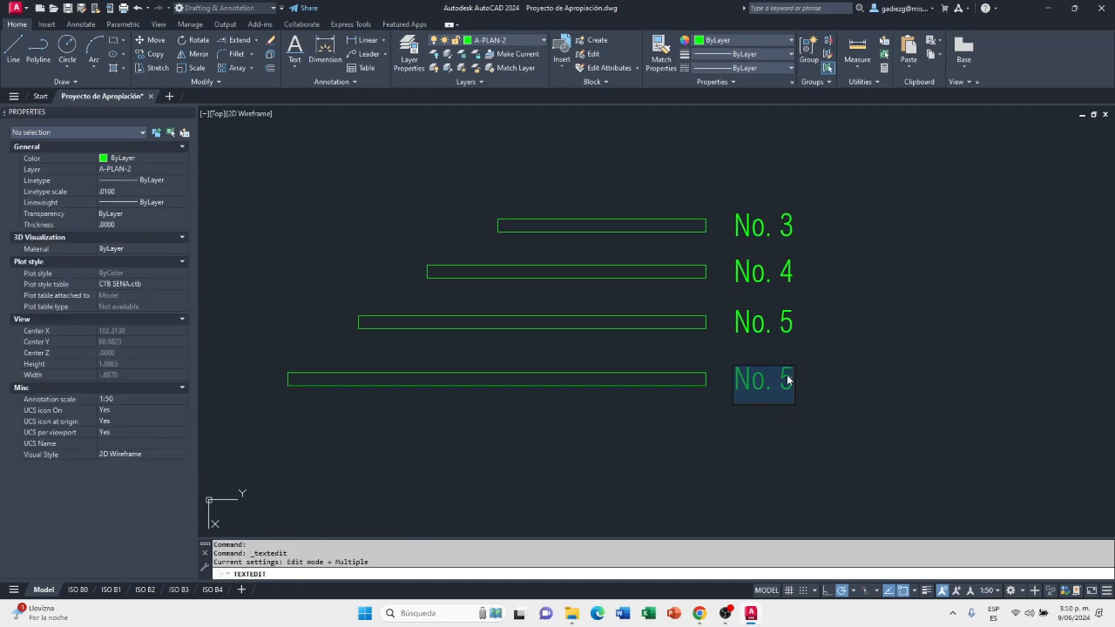
left_click(841, 375)
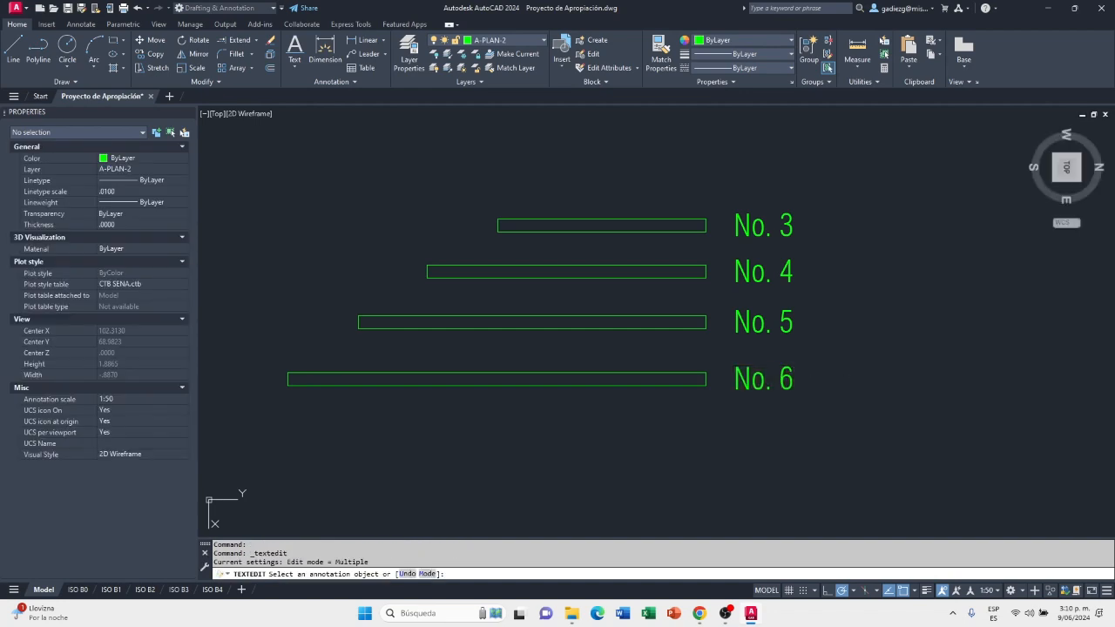
right_click(855, 351)
left_click(877, 360)
scroll(638, 378, "down", 2)
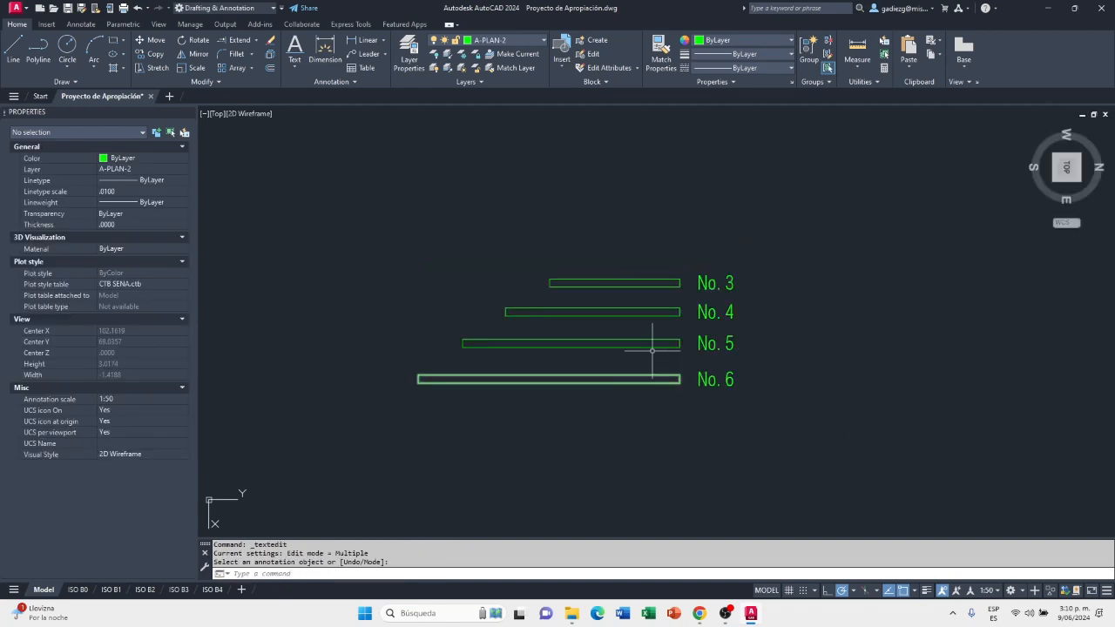
middle_click_drag(627, 386, 531, 383)
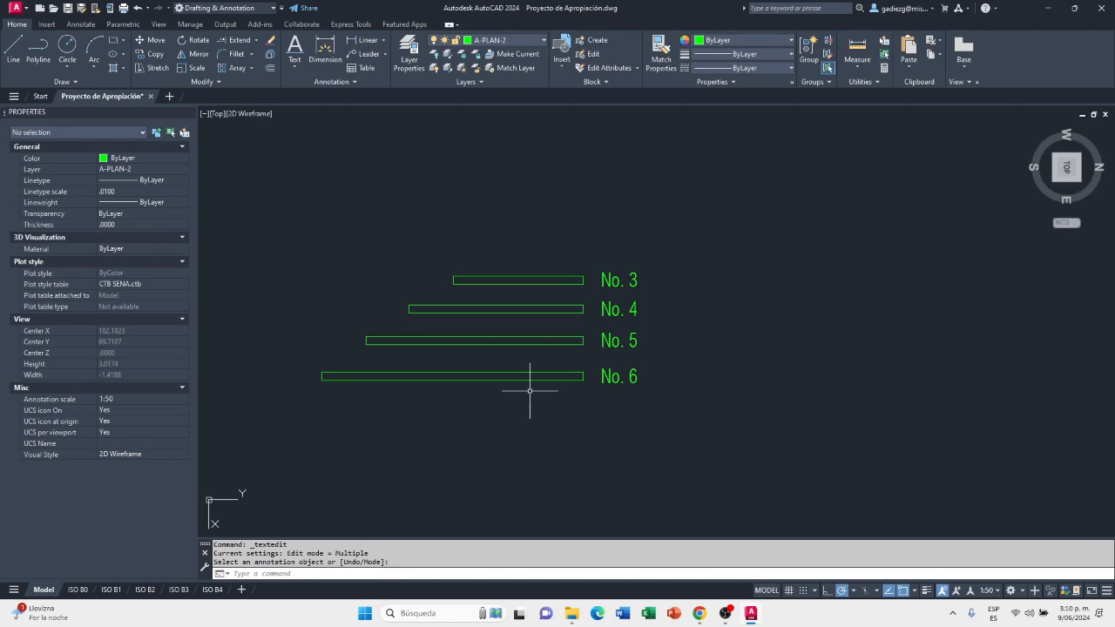
scroll(536, 391, "down", 1)
scroll(542, 394, "down", 1)
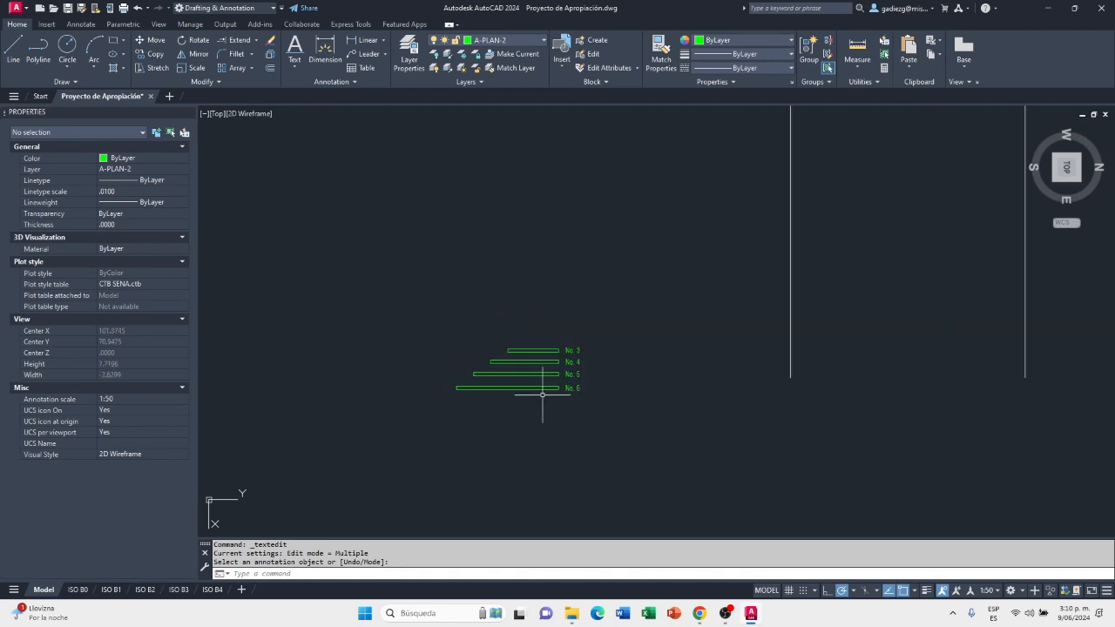
scroll(543, 395, "up", 1)
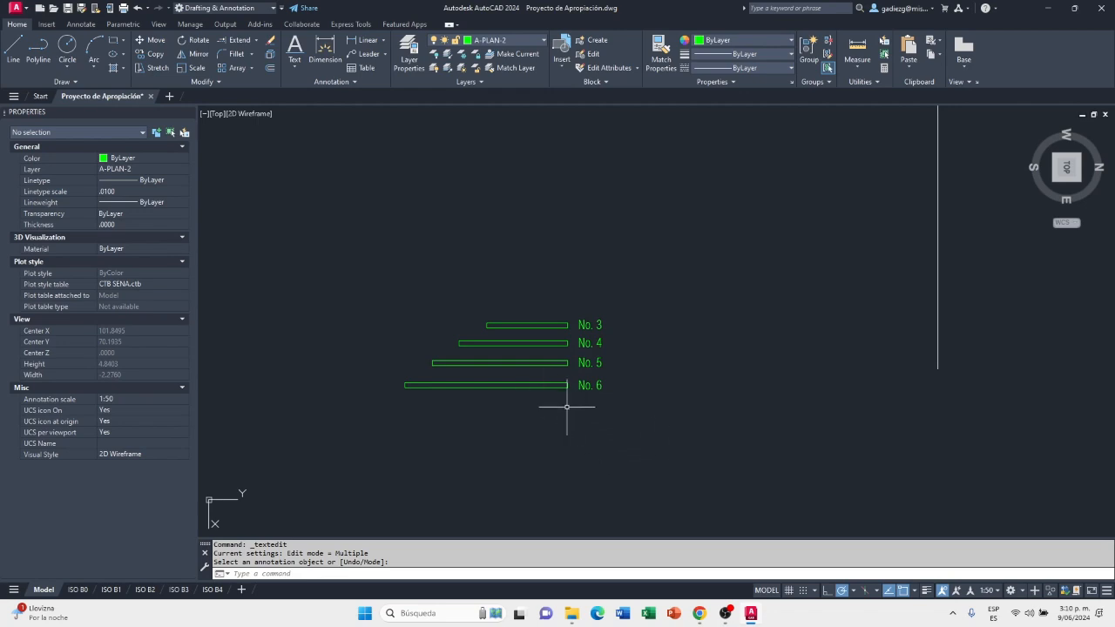
Switch to the technical sheet in Chrome and examine the purlin spacing diagrams, the overlap details and the "Pendiente" slope diagram on page 2
left_click(701, 617)
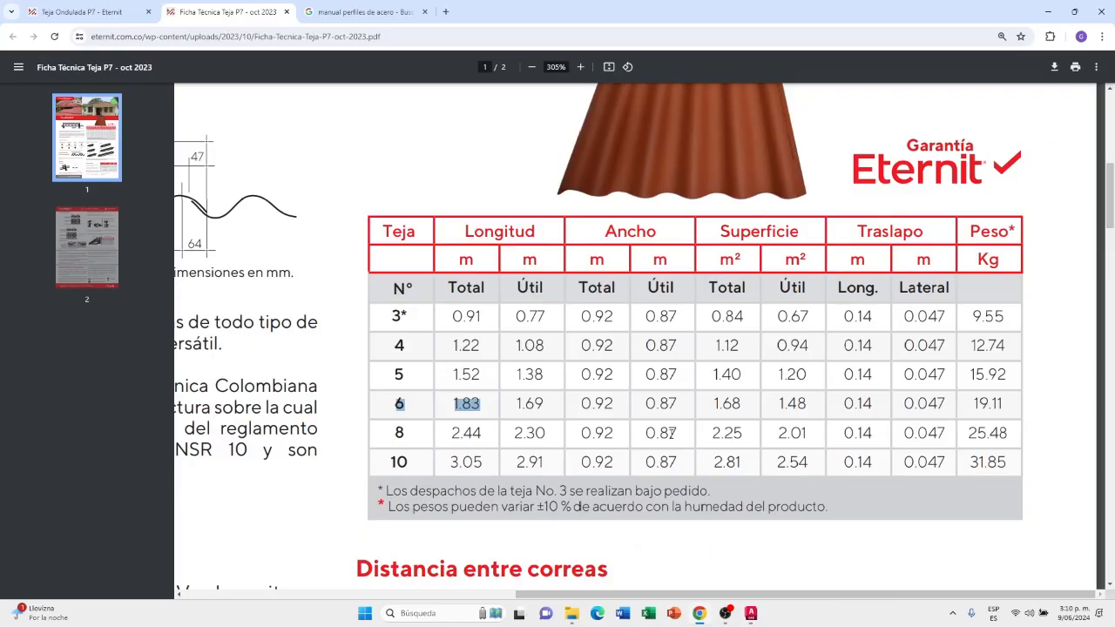
left_click(674, 415)
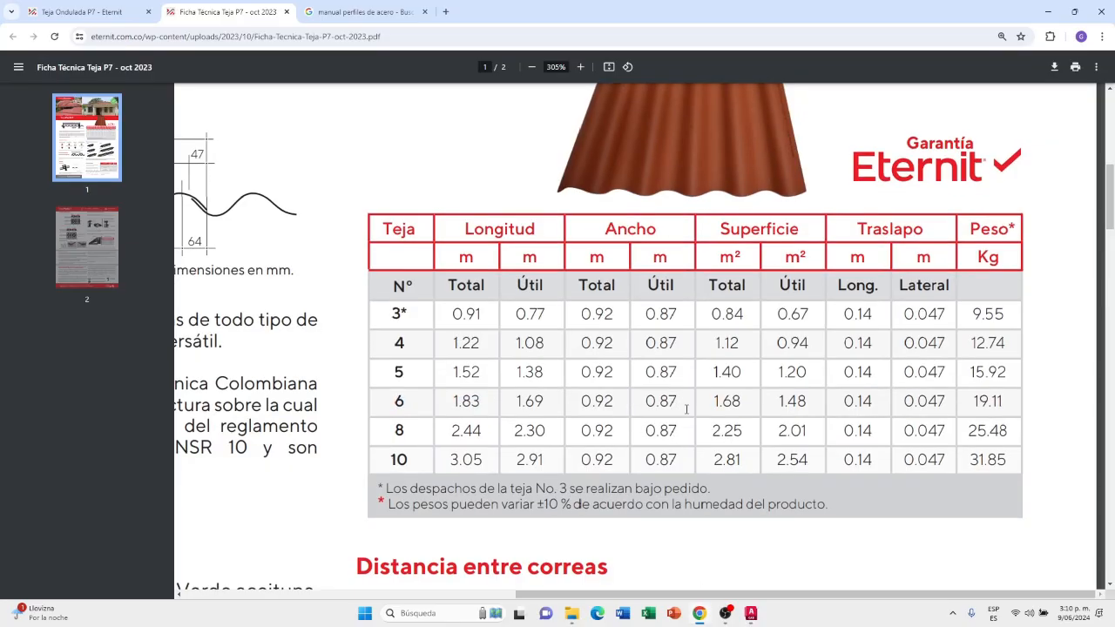
scroll(680, 411, "down", 3)
scroll(686, 409, "down", 1)
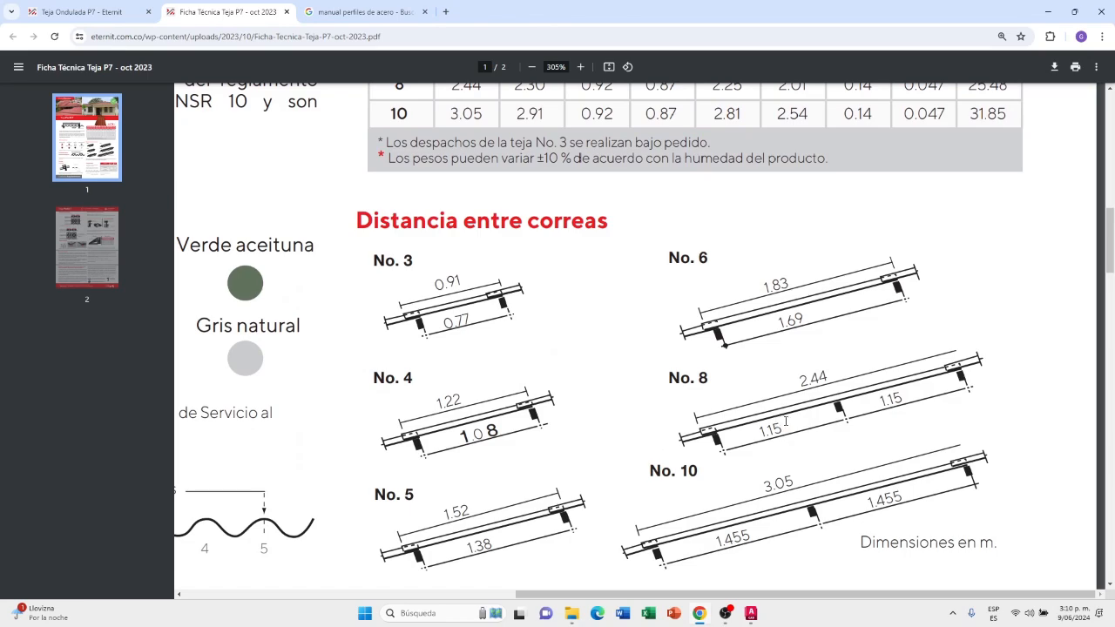
scroll(838, 421, "down", 5, "ctrl")
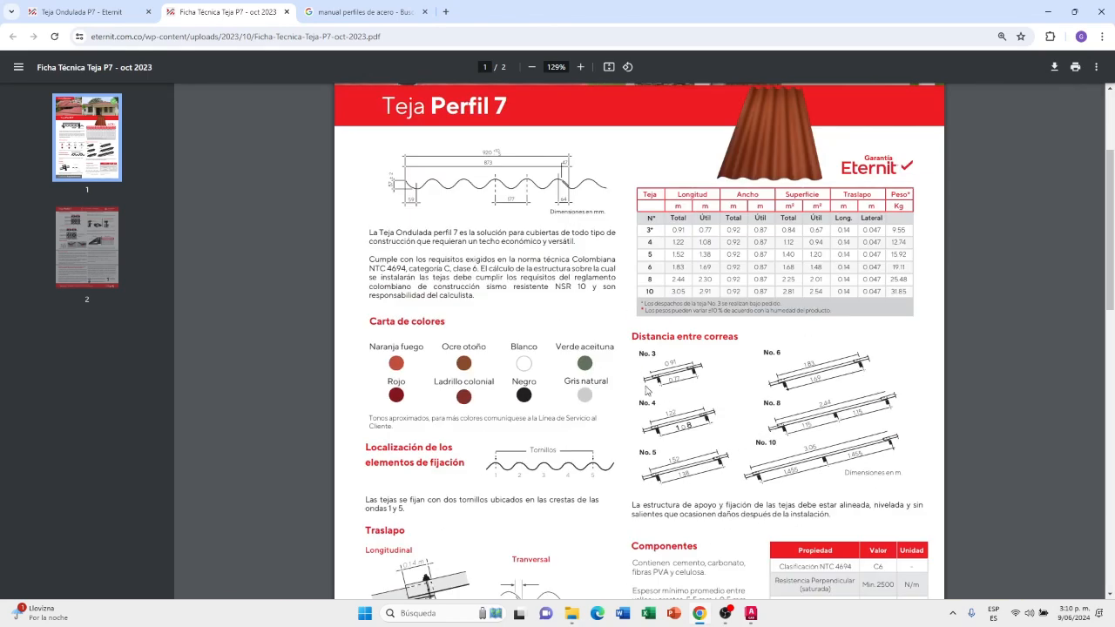
scroll(642, 385, "down", 3)
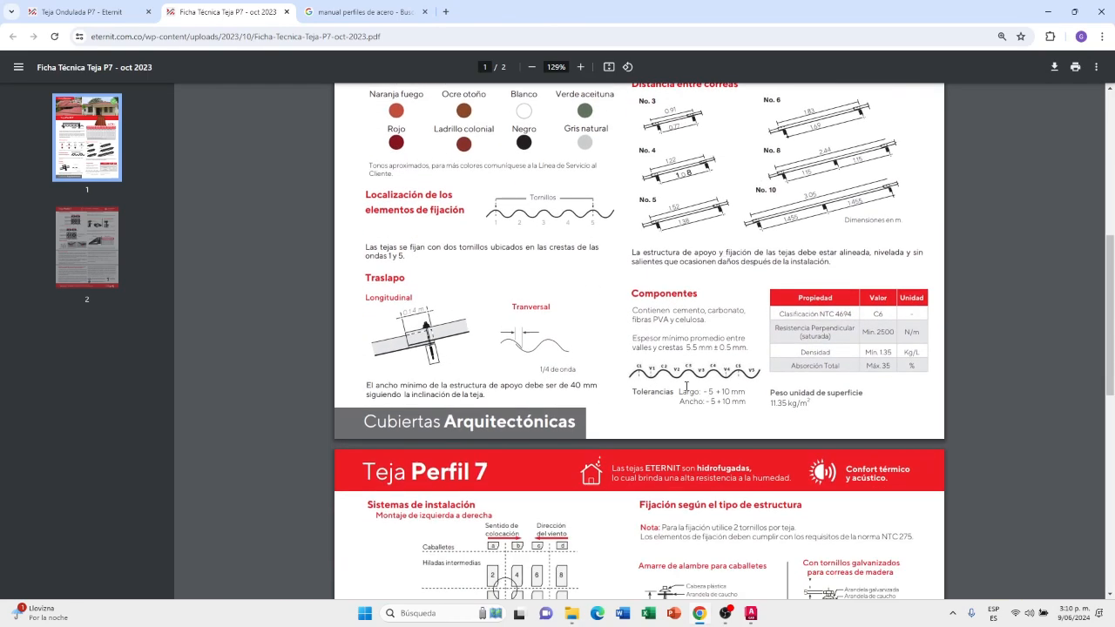
scroll(686, 386, "down", 6)
scroll(842, 413, "up", 4, "ctrl")
scroll(842, 413, "up", 4, "ctrl")
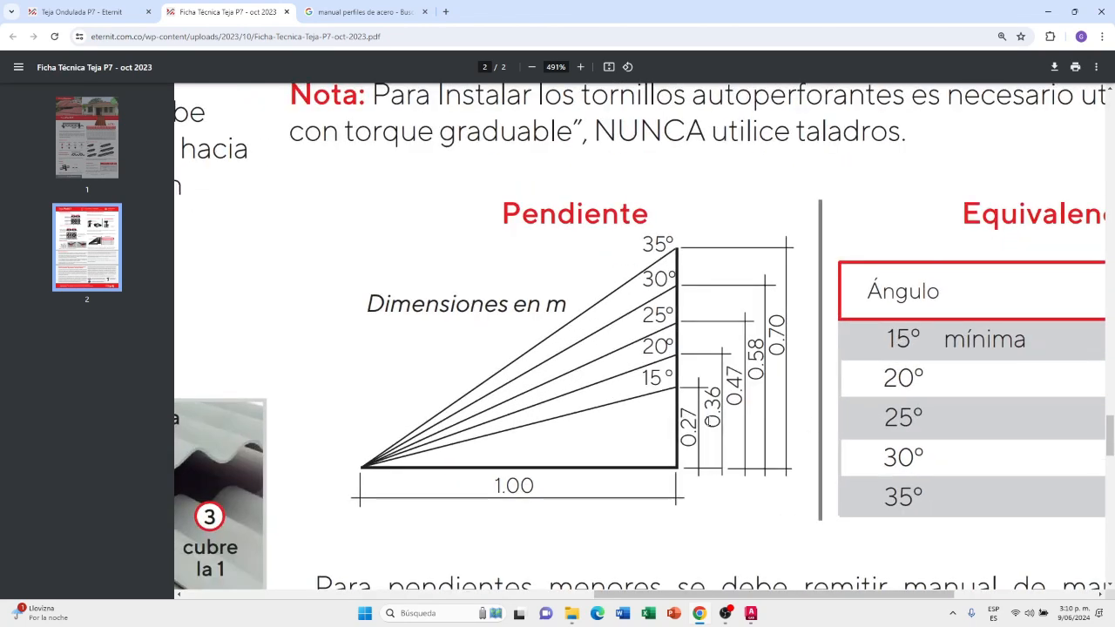
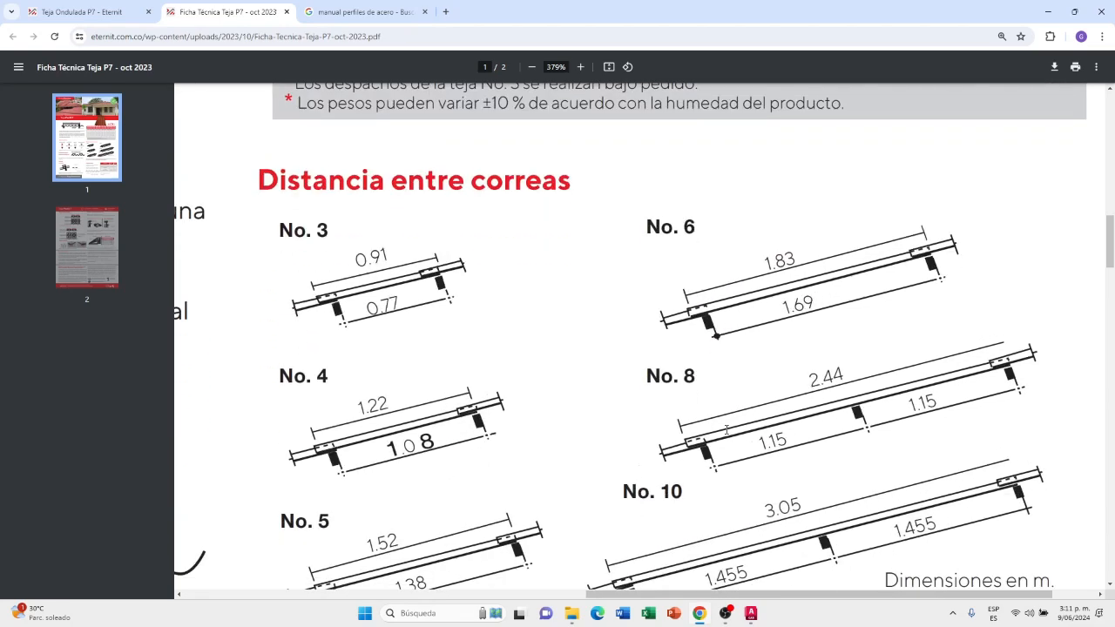
scroll(734, 425, "down", 15)
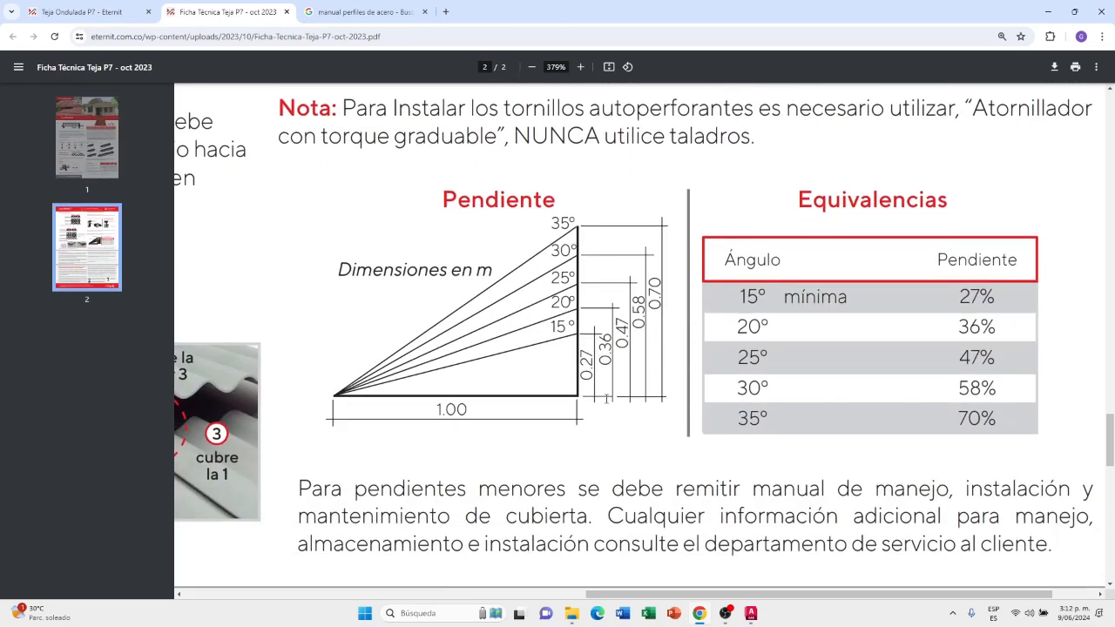
Examine the "Pendiente" diagram and the 15° and 20° rows of the "Equivalencias" table on page 2 of the technical sheet
left_click_drag(995, 298, 956, 293)
left_click_drag(577, 326, 549, 328)
left_click_drag(996, 298, 948, 297)
left_click_drag(995, 326, 954, 328)
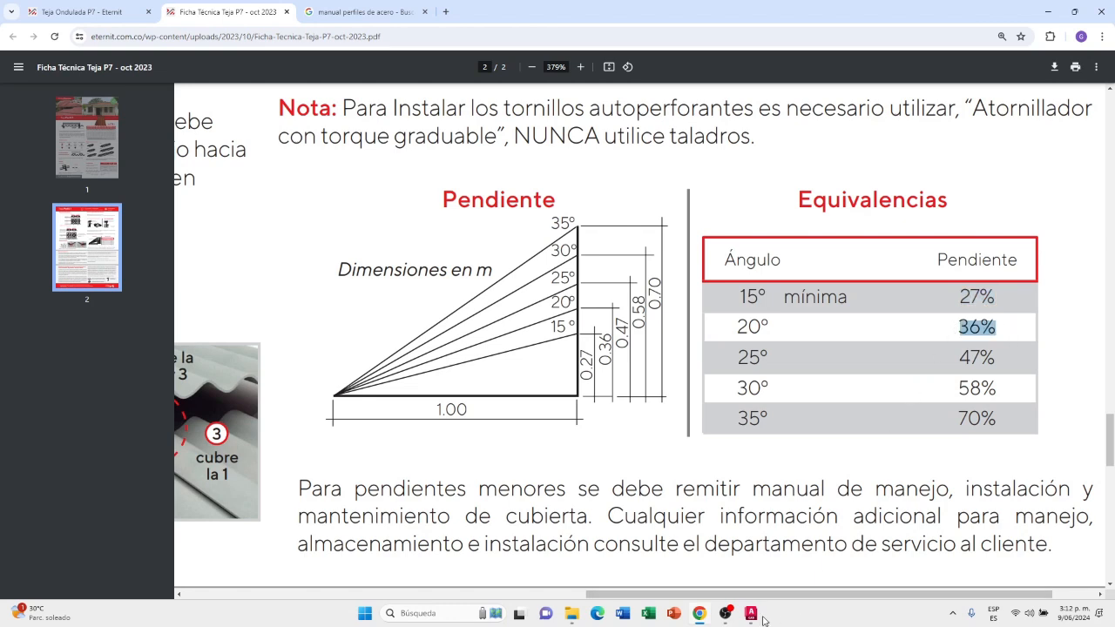
mouse_move(753, 615)
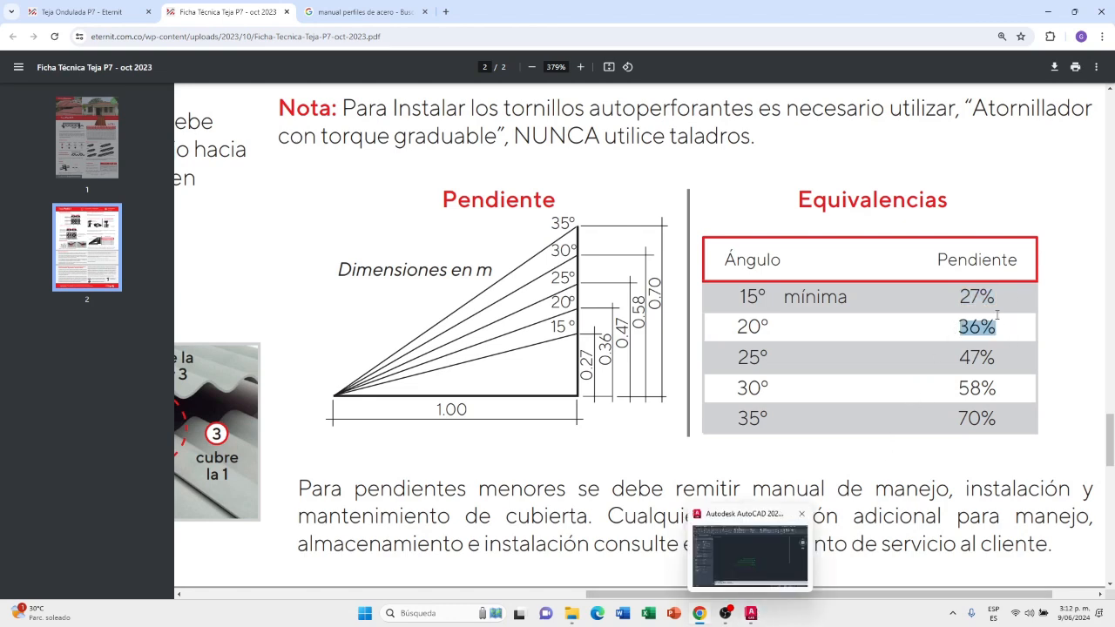
left_click_drag(997, 294, 959, 301)
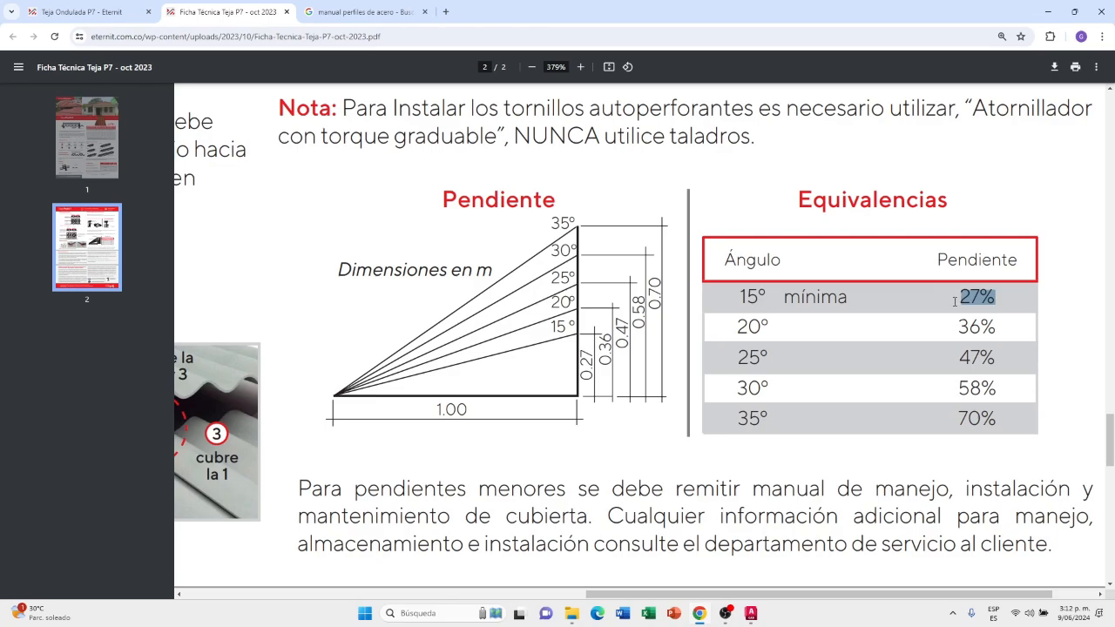
Switch to AutoCAD and draw a horizontal line 1 long below the tile views, continuing 0.27 straight up from its right end
left_click(751, 614)
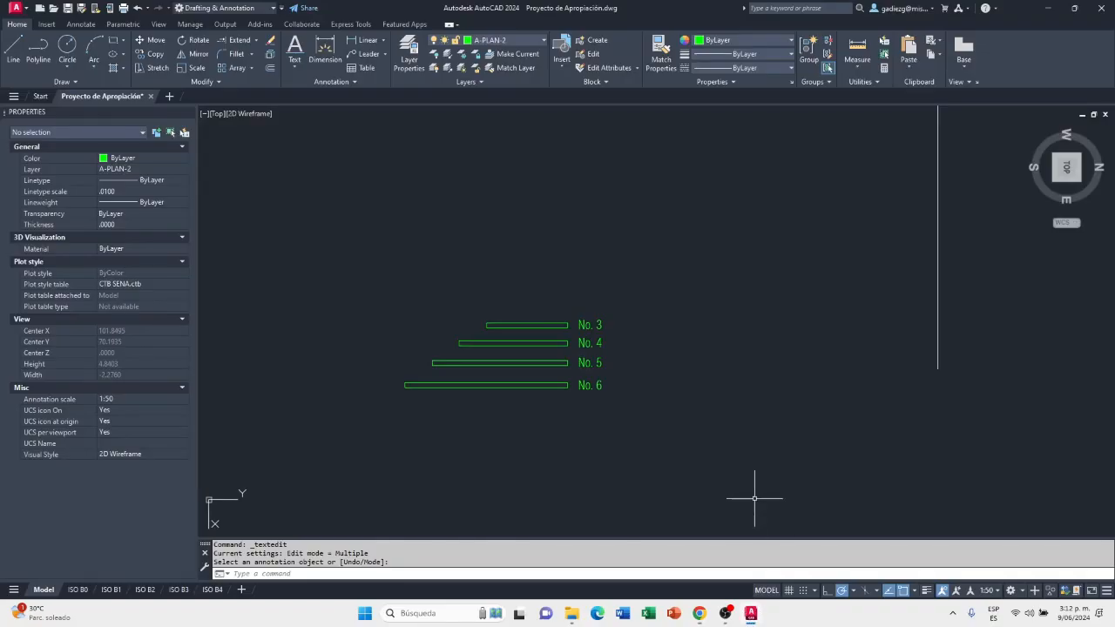
scroll(717, 424, "down", 3)
scroll(855, 254, "up", 2)
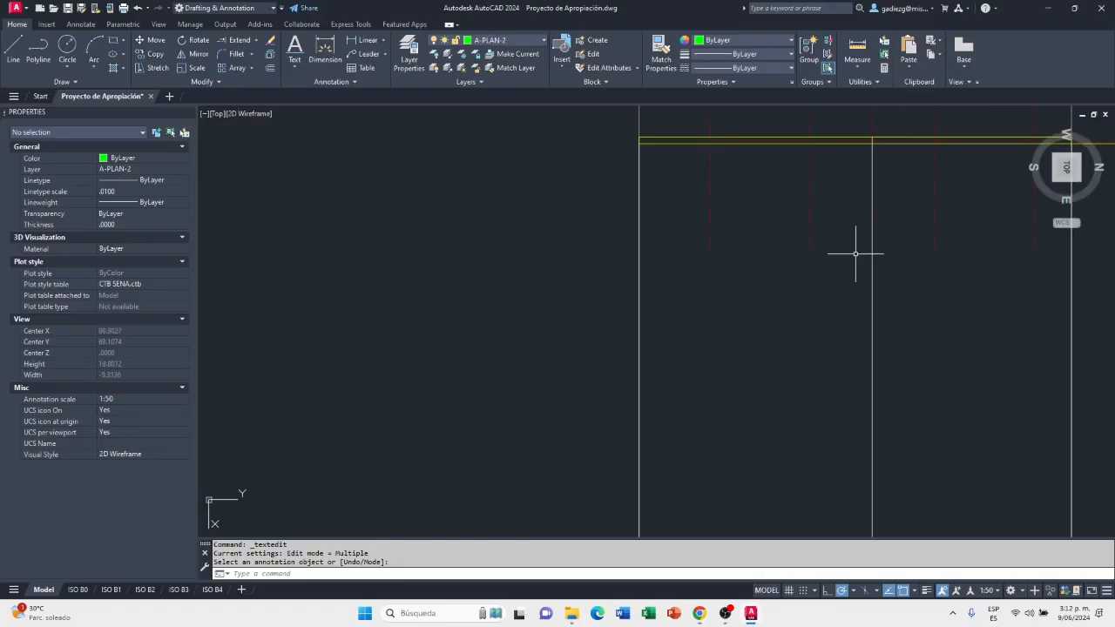
scroll(746, 354, "down", 2)
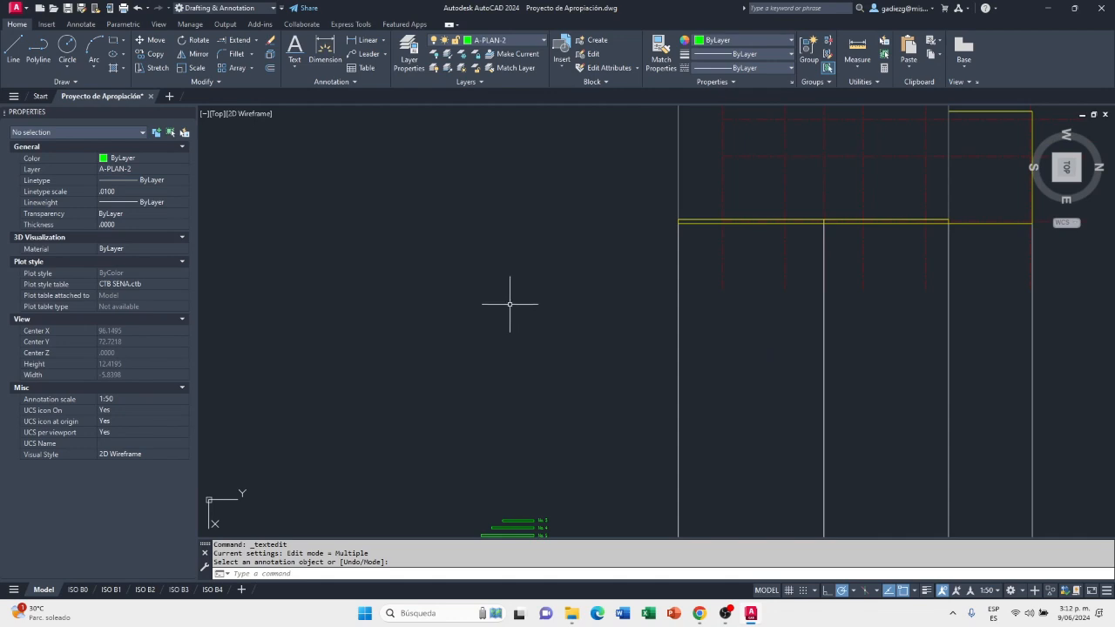
scroll(520, 301, "down", 4)
scroll(613, 340, "up", 2)
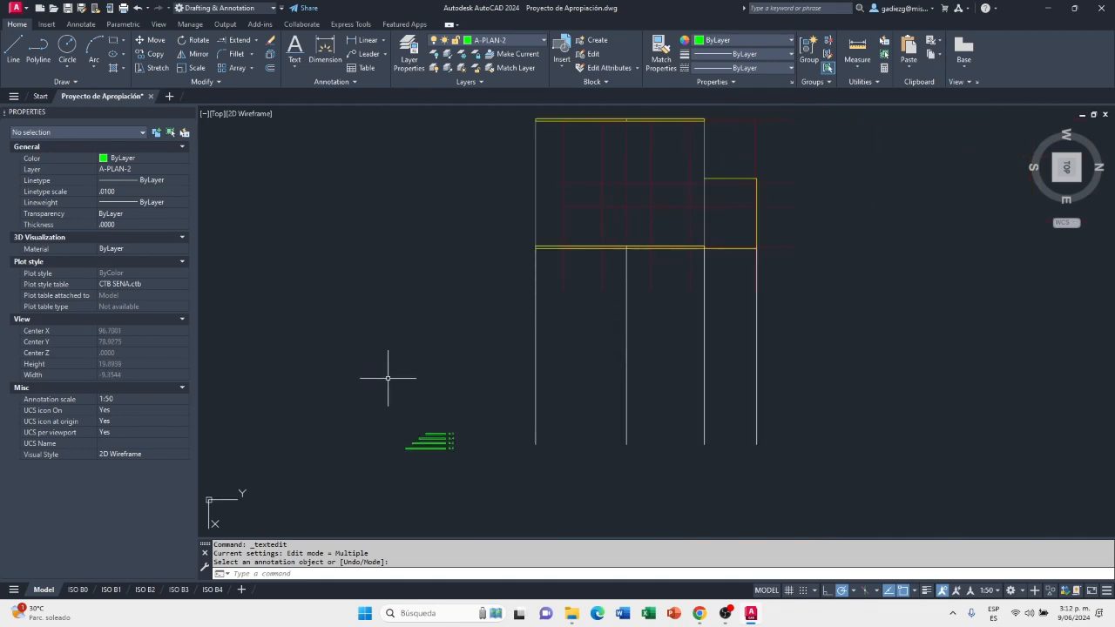
scroll(470, 383, "up", 5)
middle_click_drag(478, 405, 569, 281)
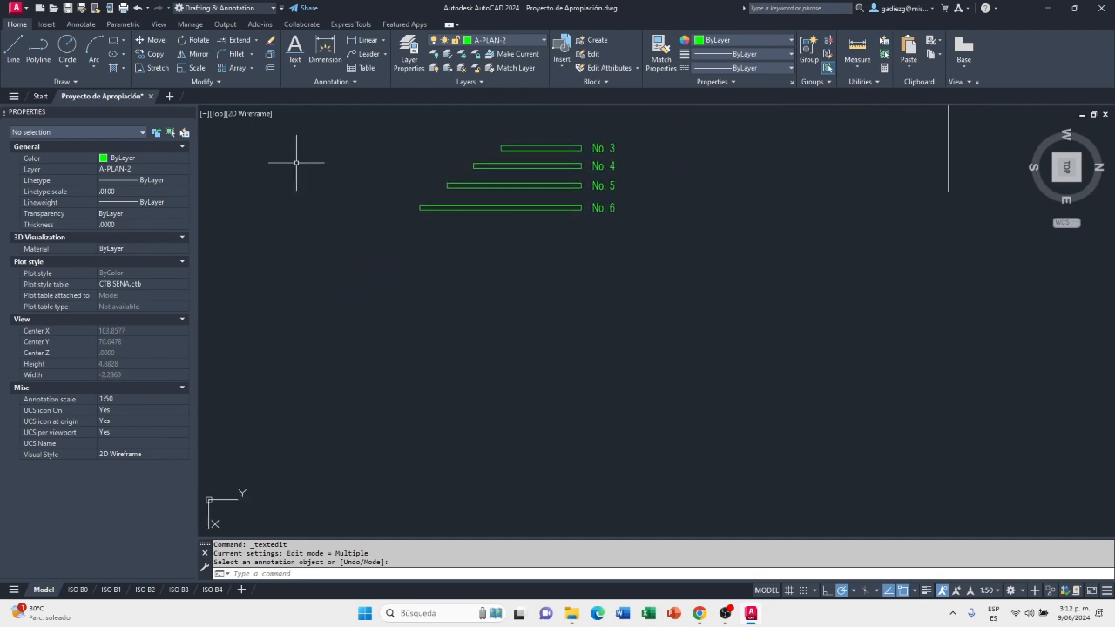
left_click(17, 54)
left_click(584, 335)
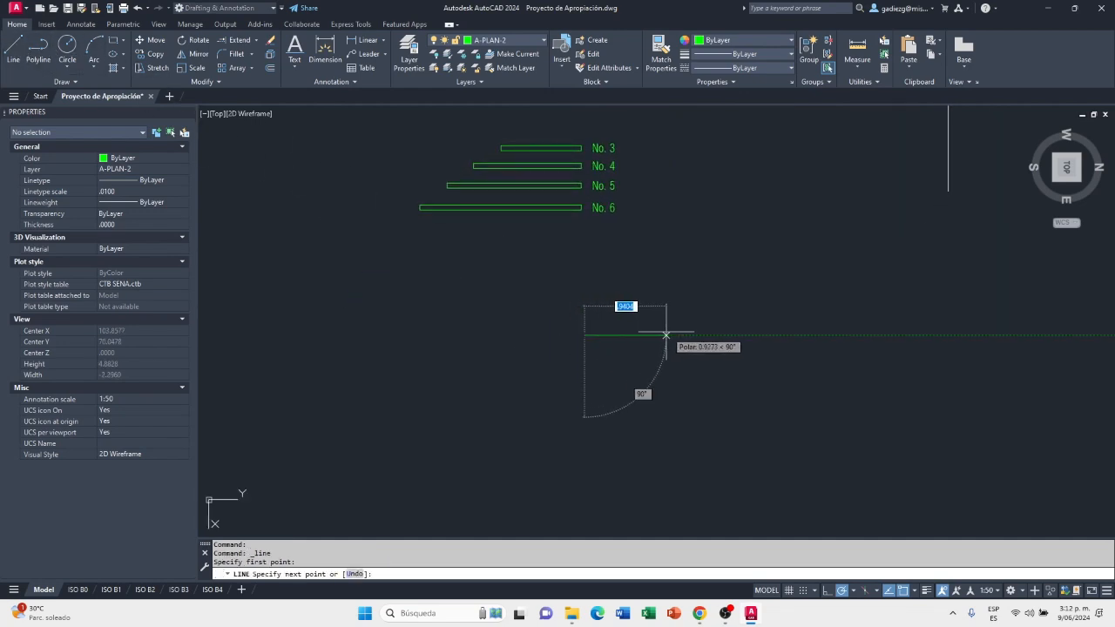
type("1")
key("Return")
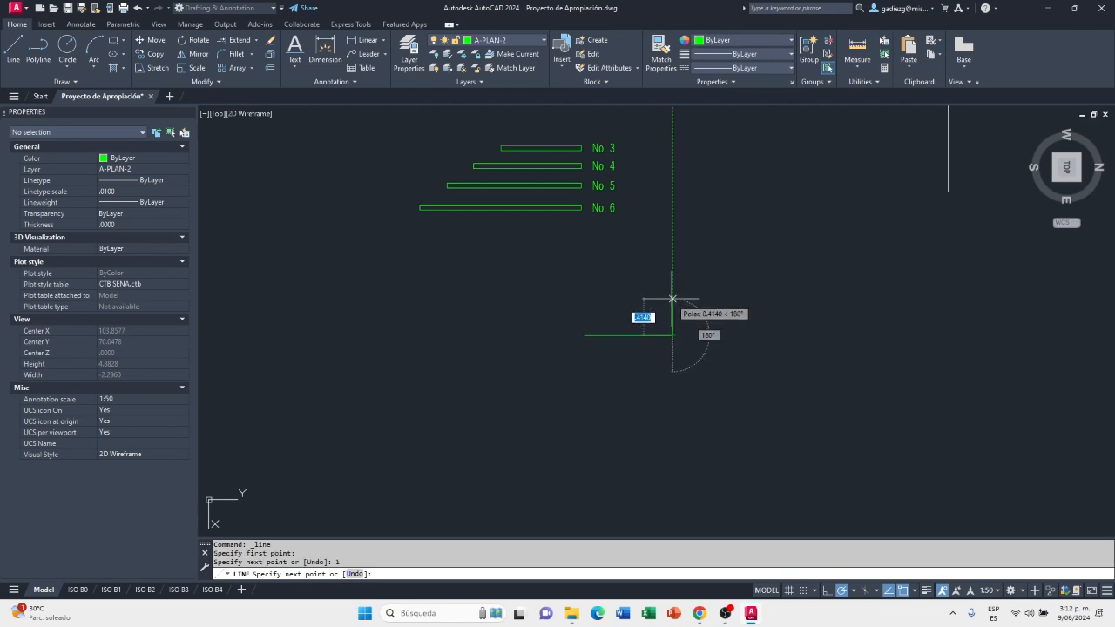
type("1")
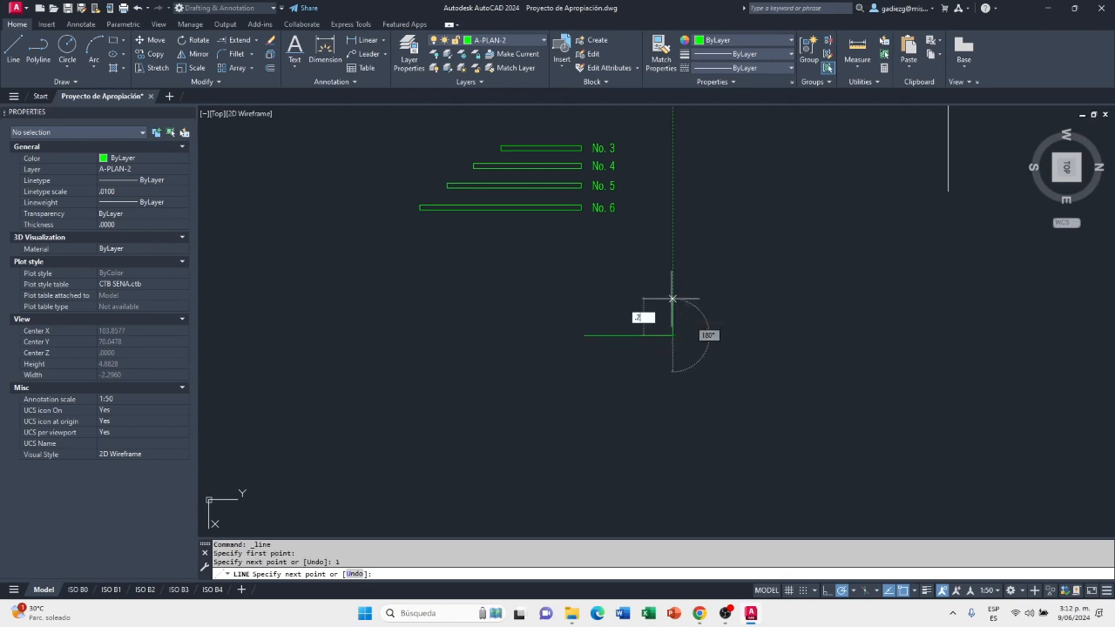
type("27")
key("Return")
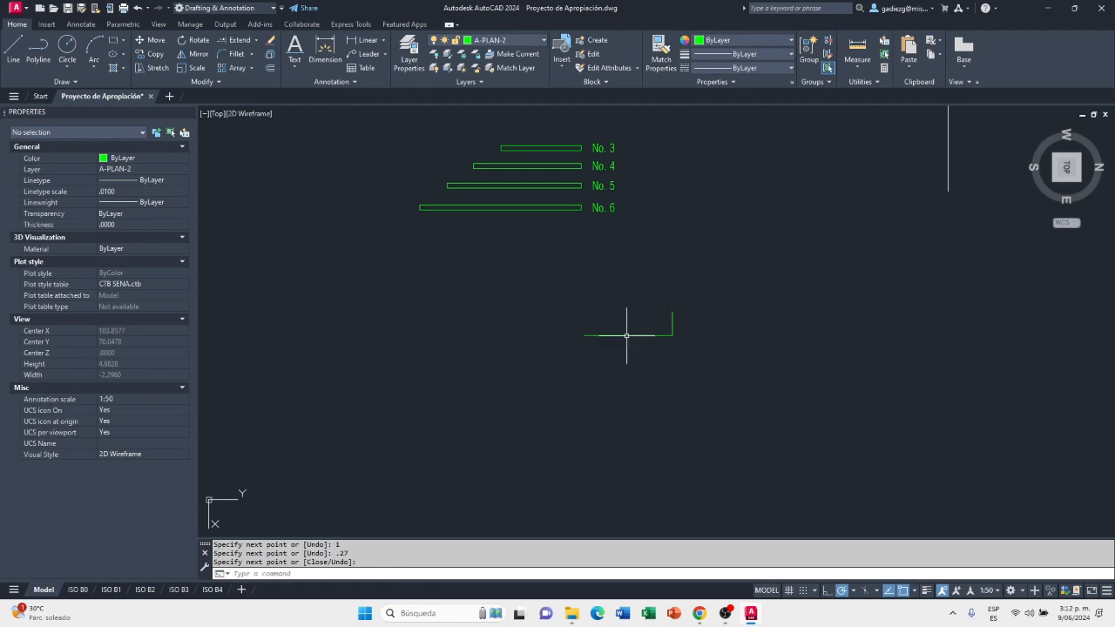
Close the slope triangle with a line from the horizontal line's left end to the upper end of the 0.27 vertical
scroll(651, 329, "up", 4)
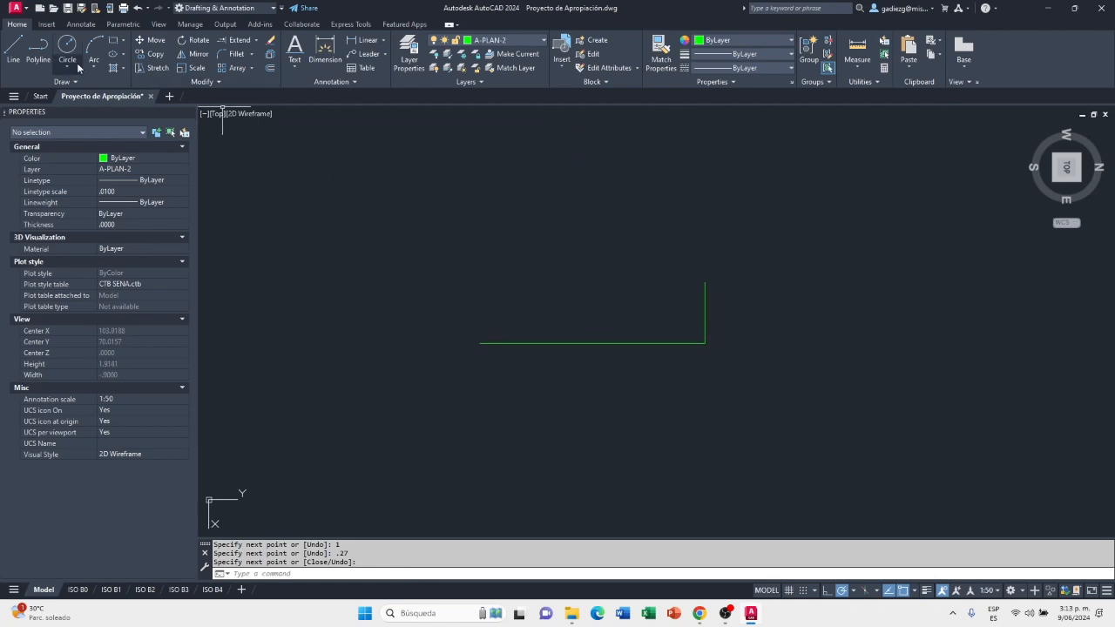
left_click(13, 49)
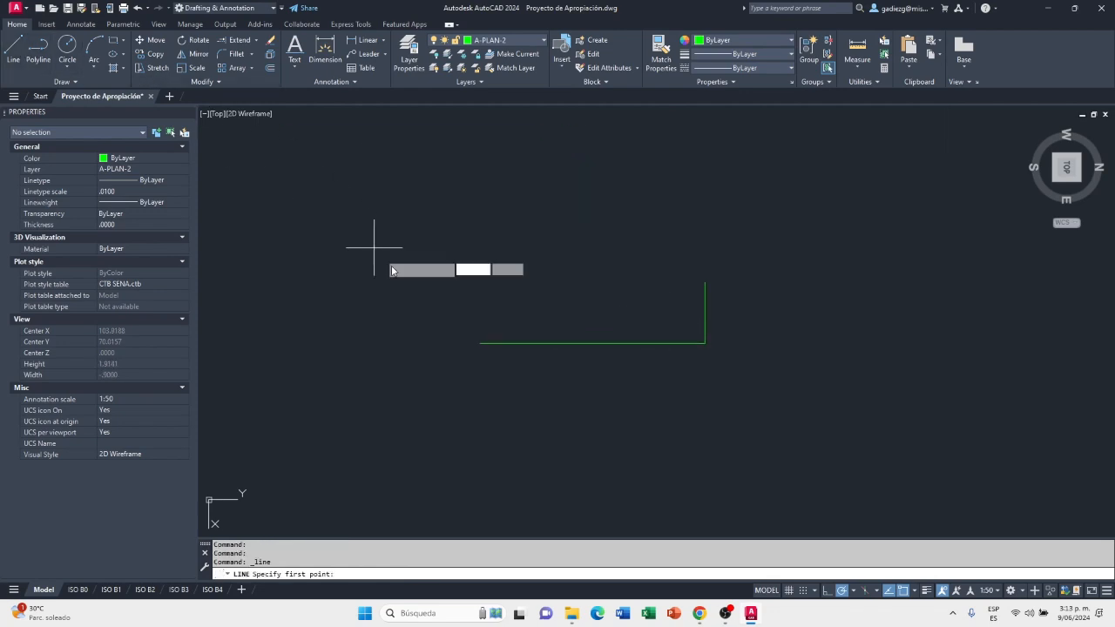
left_click(481, 342)
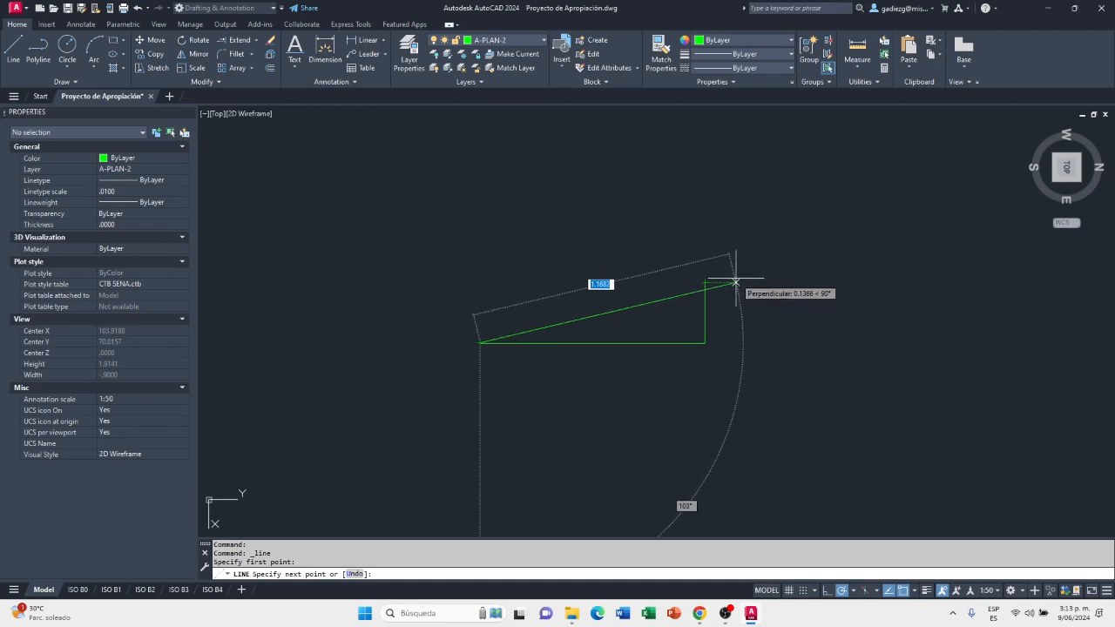
left_click(705, 282)
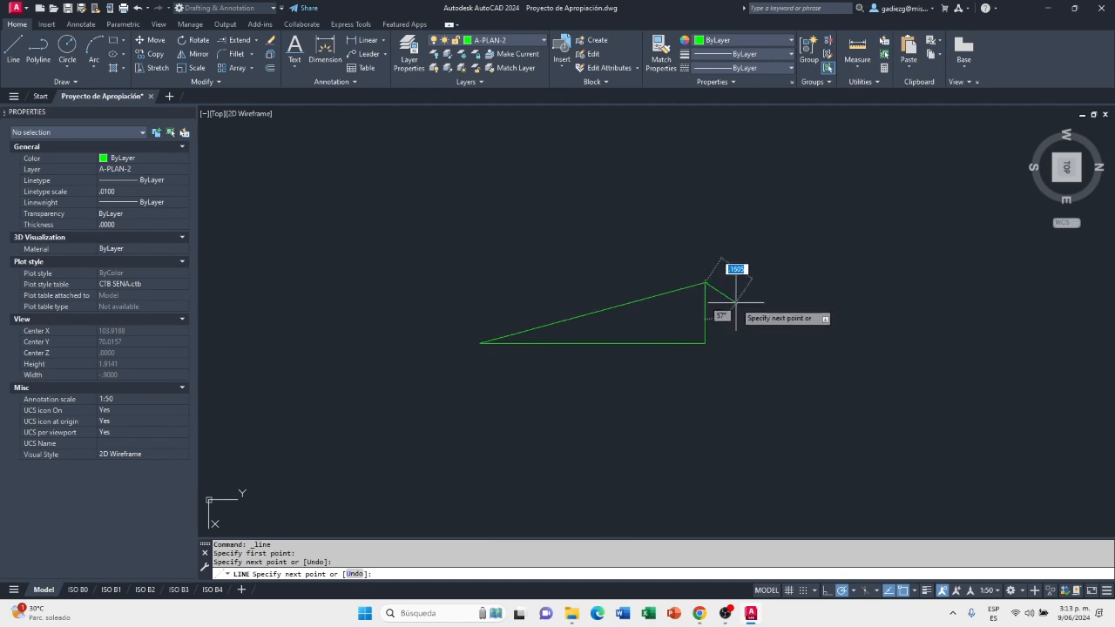
key("Escape")
Copy the triangle's sloped line by its upper end onto the ridge projection line below the roof plan
left_click(666, 293)
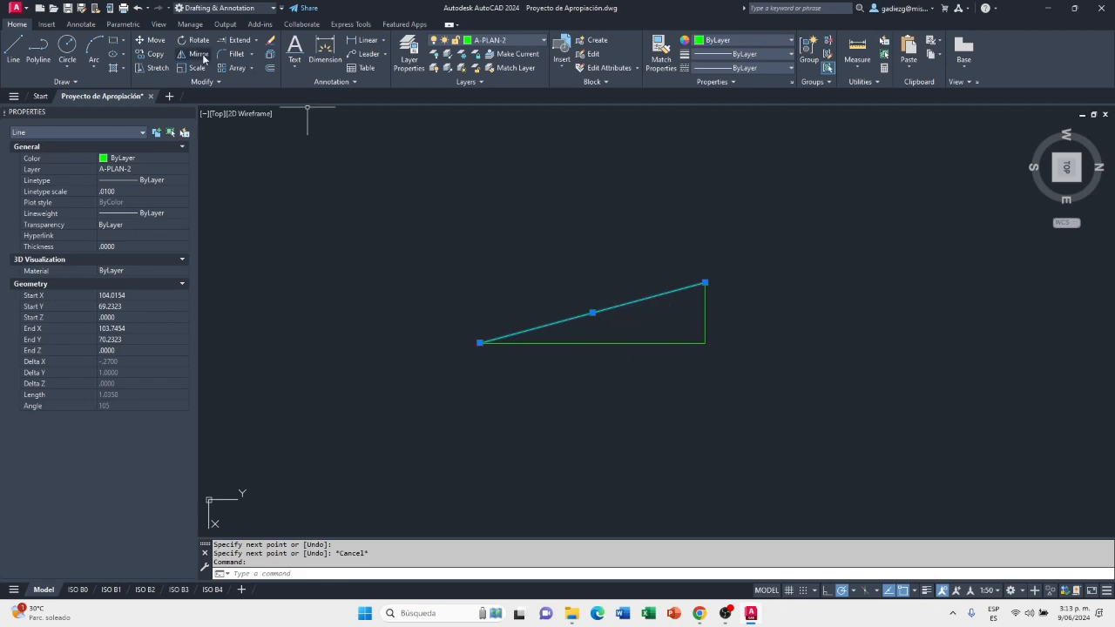
left_click(150, 53)
left_click(704, 283)
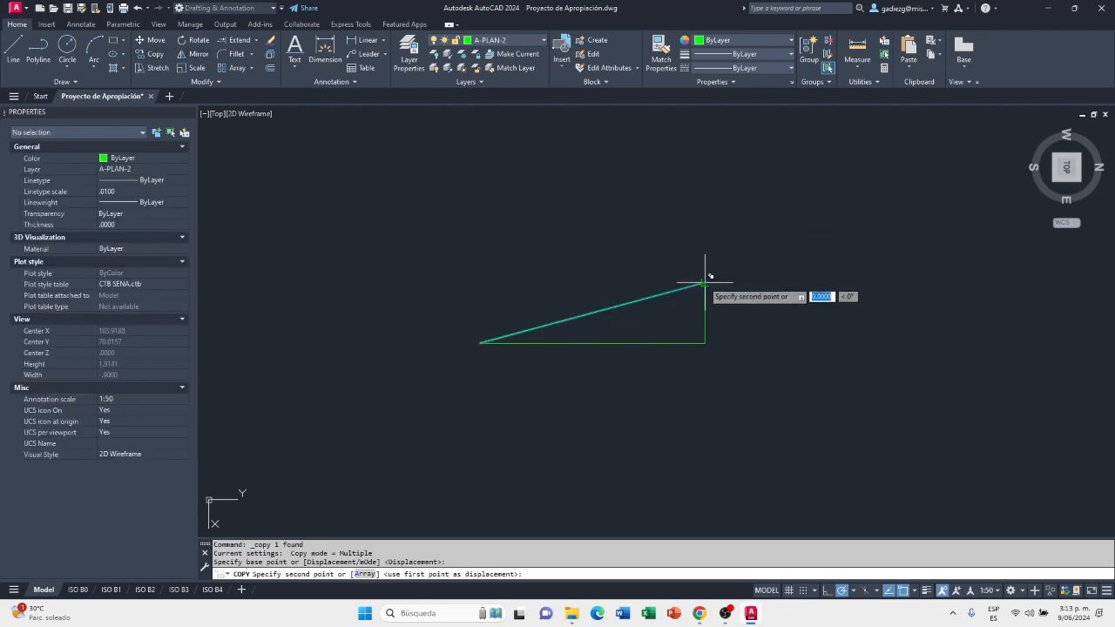
scroll(535, 349, "down", 5)
scroll(664, 304, "up", 4)
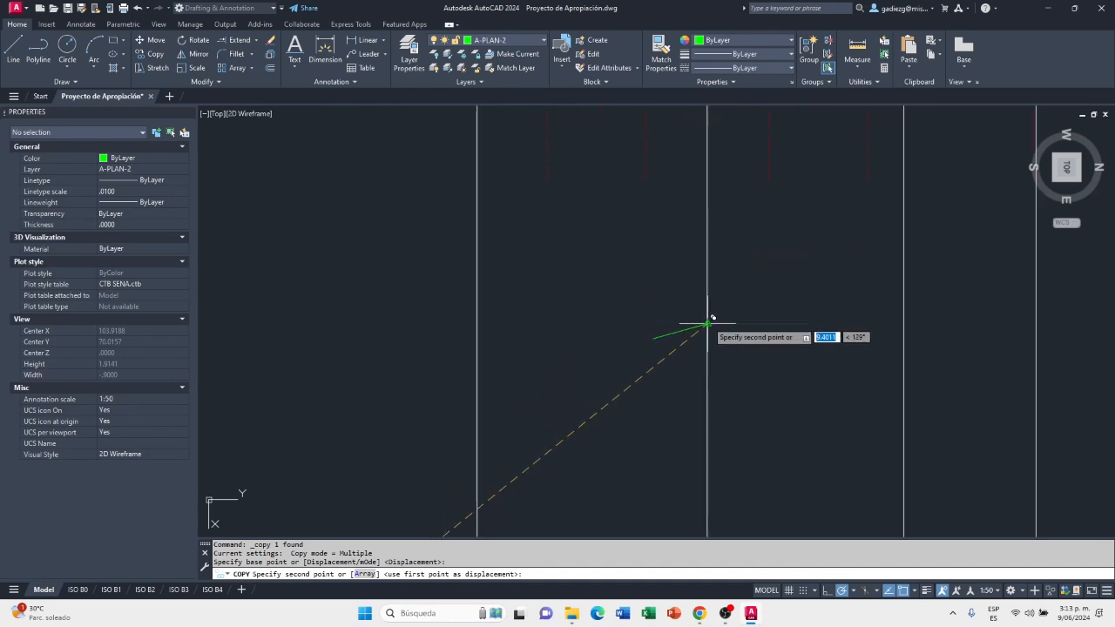
left_click(707, 324)
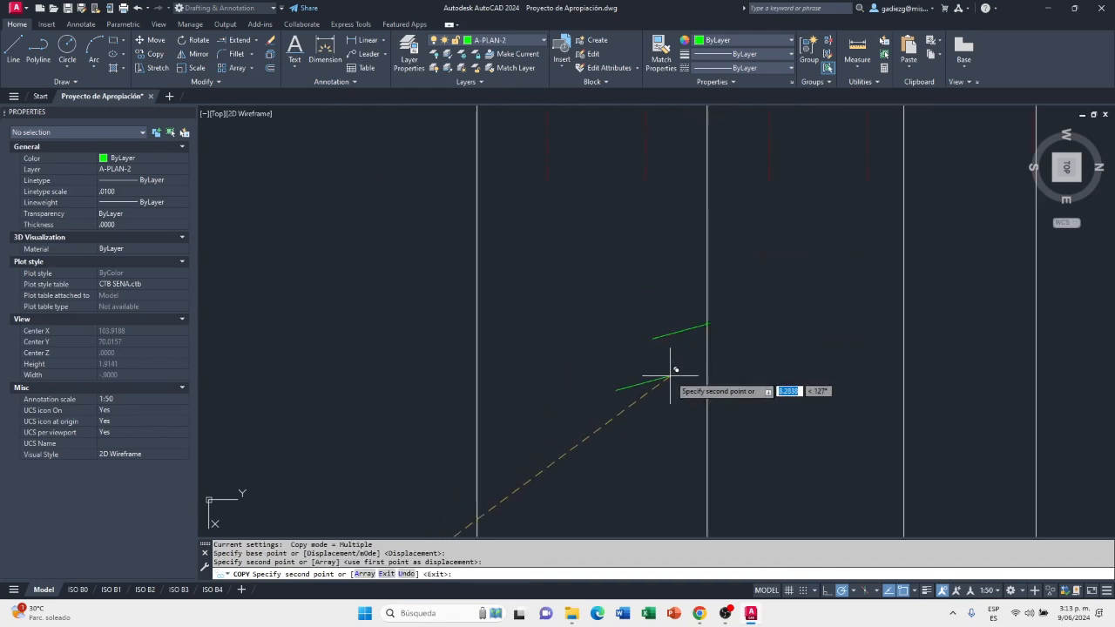
key("Escape")
Extend the lower end of the copied sloped line to the leftmost vertical projection line
scroll(707, 348, "down", 5)
scroll(714, 253, "up", 2)
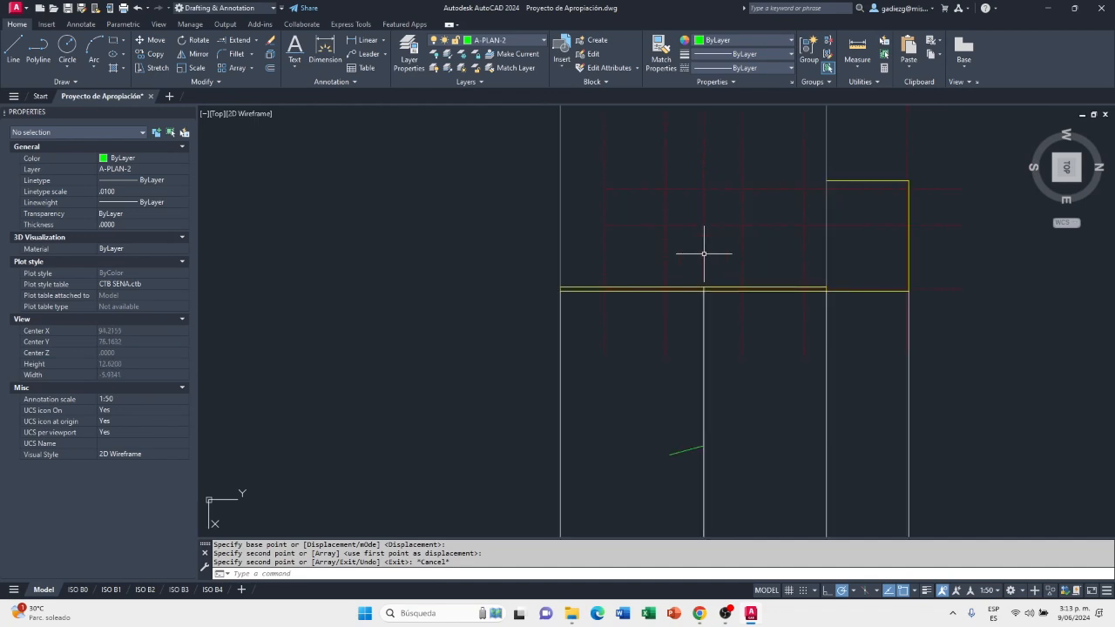
scroll(701, 454, "up", 4)
scroll(701, 455, "up", 6)
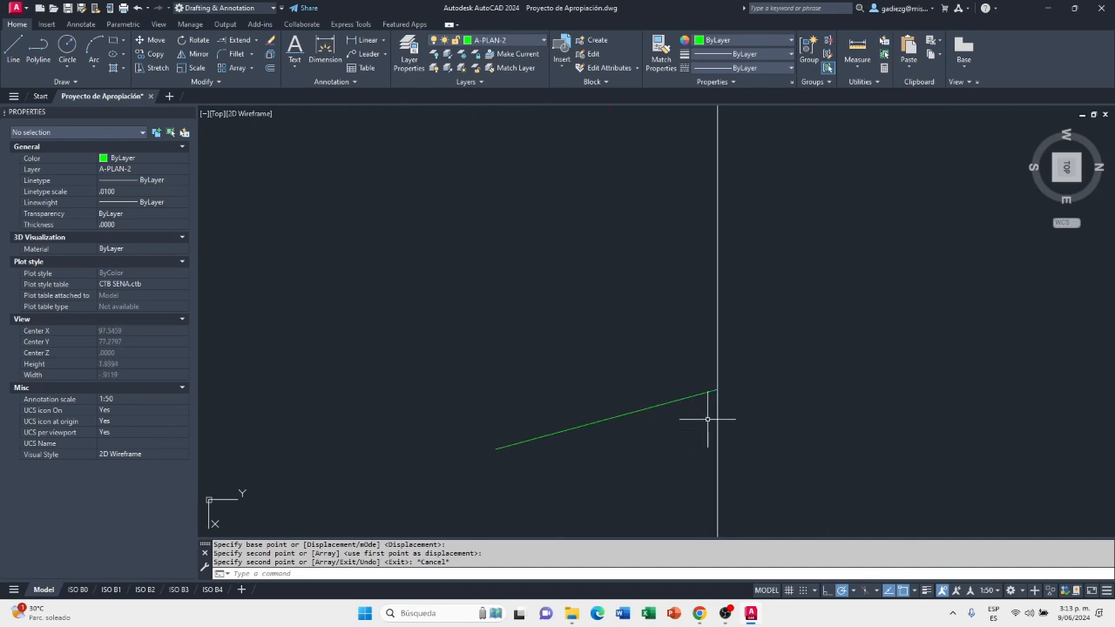
scroll(732, 365, "down", 5)
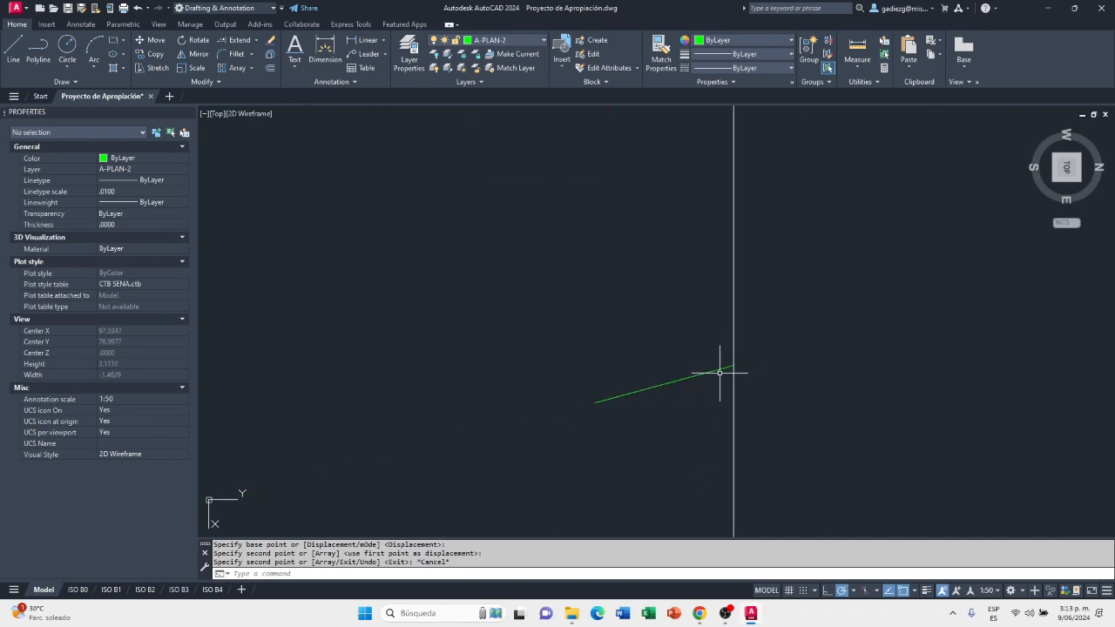
scroll(727, 366, "up", 4)
scroll(718, 368, "down", 2)
scroll(736, 370, "up", 3)
scroll(734, 369, "up", 4)
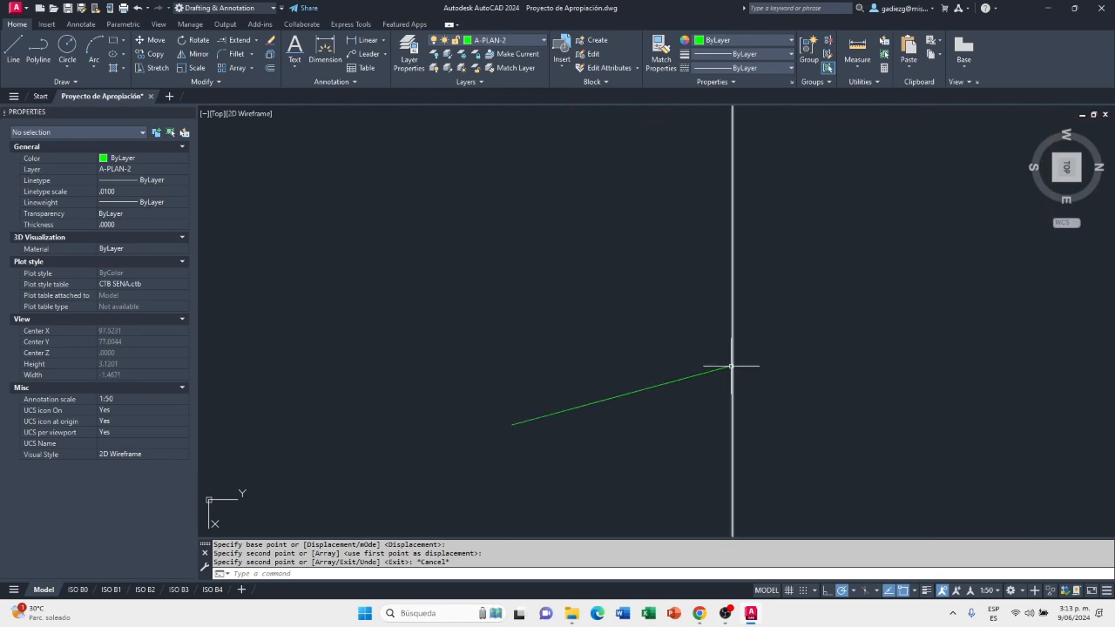
scroll(731, 365, "down", 1)
scroll(732, 367, "down", 5)
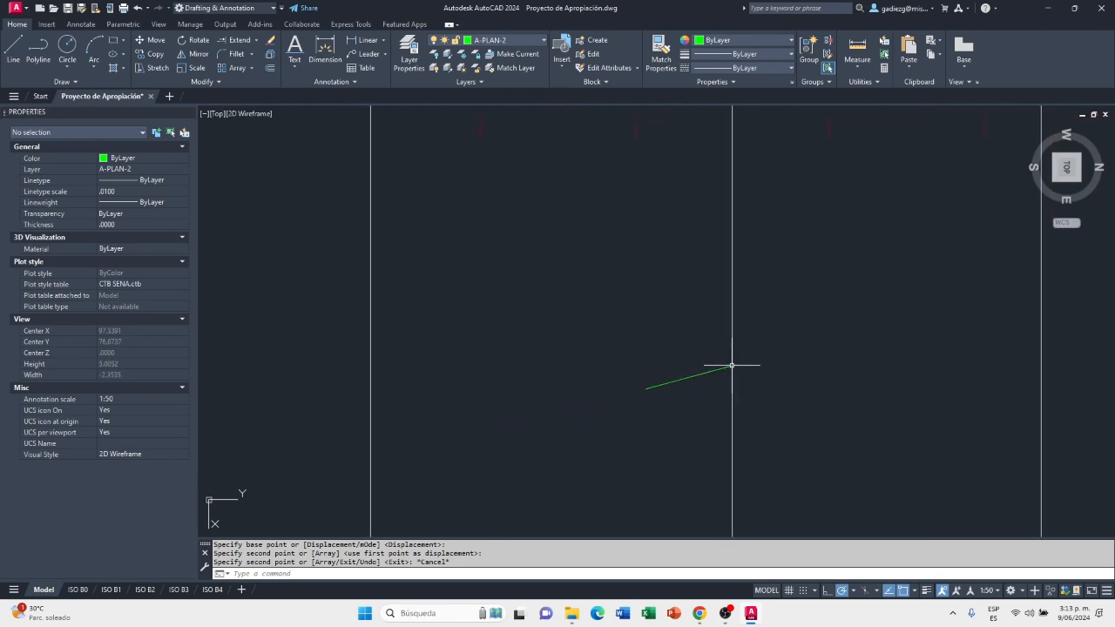
middle_click_drag(707, 385, 720, 311)
type("ex")
key("Return")
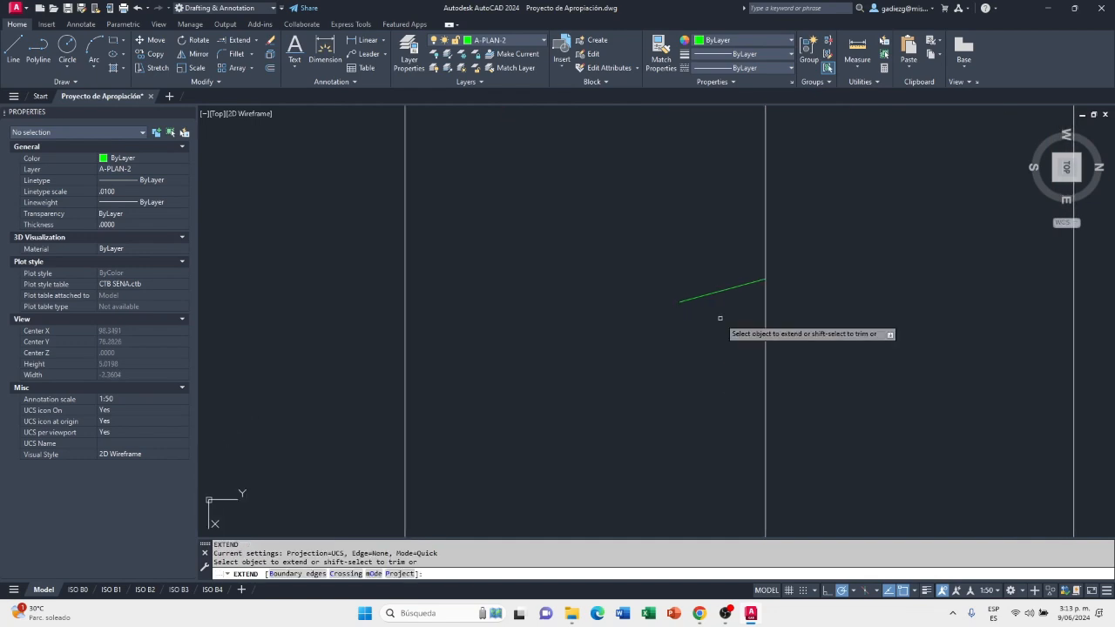
left_click(679, 302)
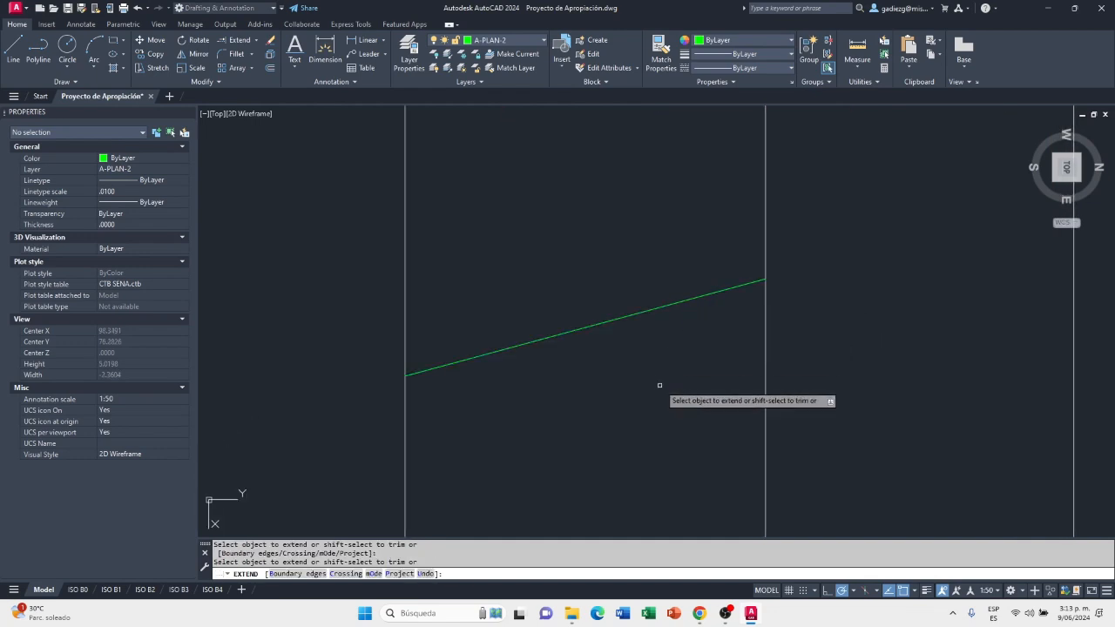
key("Escape")
Move the extended sloped line to layer 0 and clear the selection
scroll(436, 427, "down", 5)
scroll(438, 348, "up", 2)
scroll(441, 368, "down", 5)
scroll(461, 460, "up", 5)
middle_click_drag(483, 468, 598, 381)
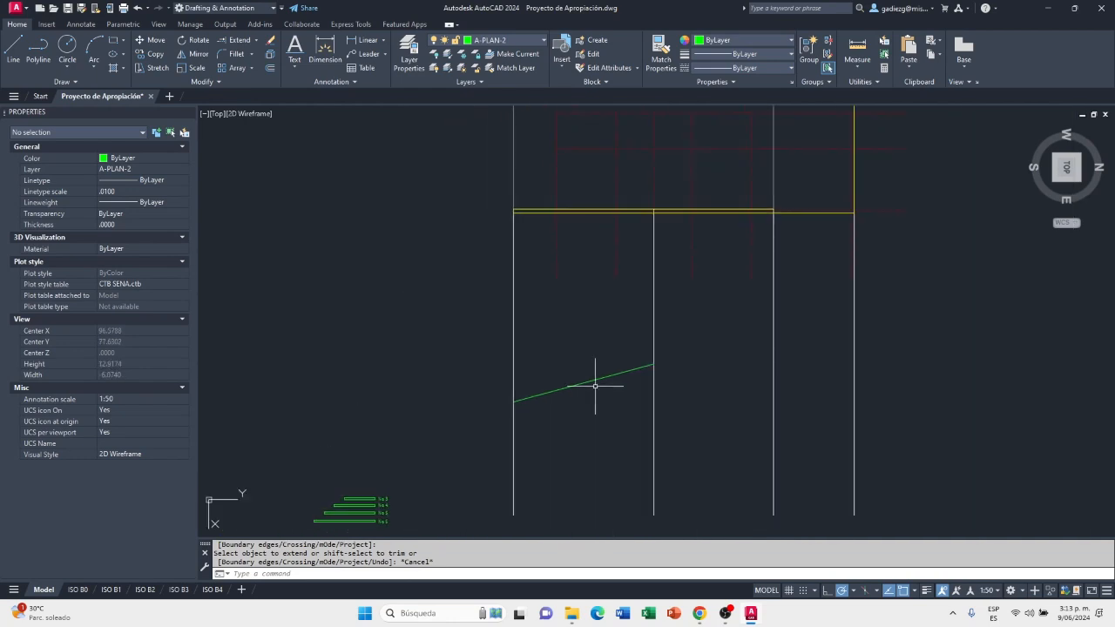
left_click(602, 392)
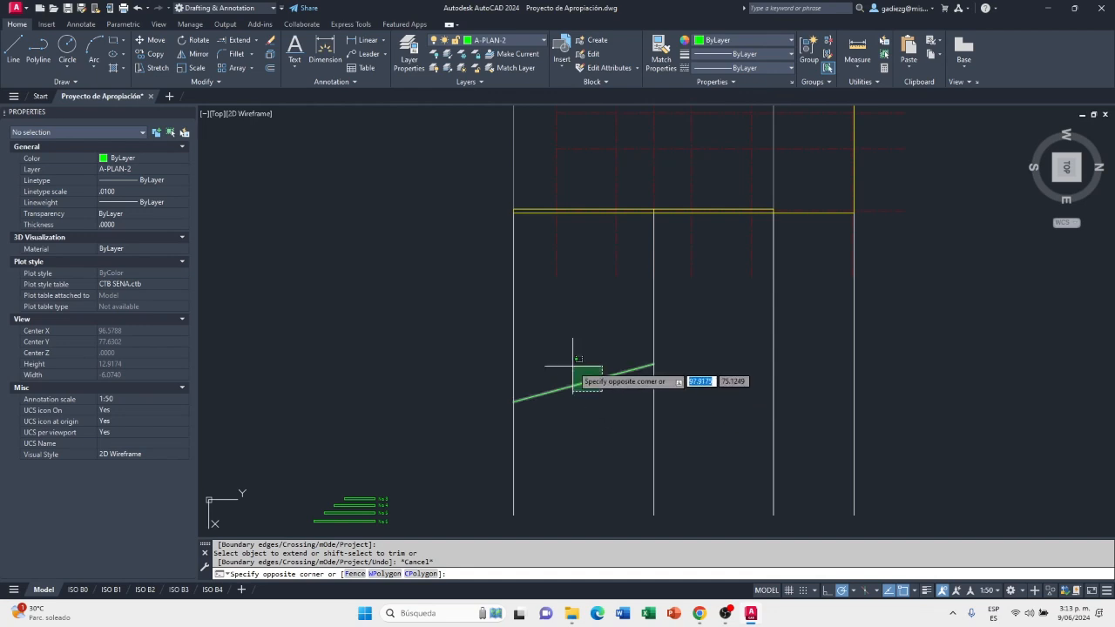
left_click(577, 375)
left_click(541, 42)
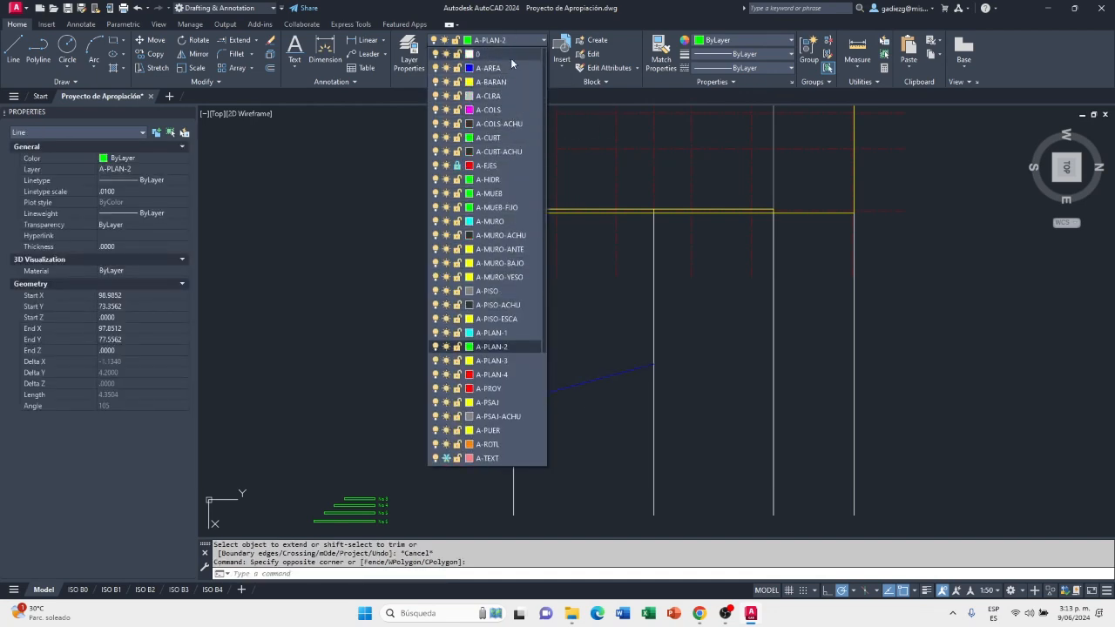
left_click(508, 54)
key("Escape")
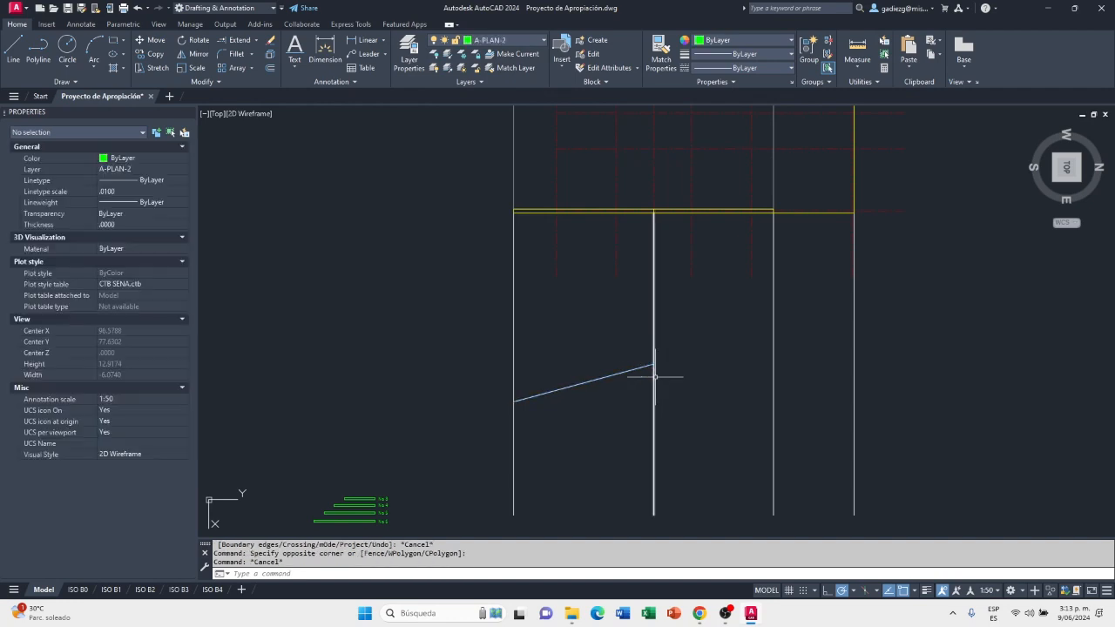
scroll(658, 373, "up", 4)
type("i")
key("Return")
left_click(637, 356)
left_click(605, 324)
key("Return")
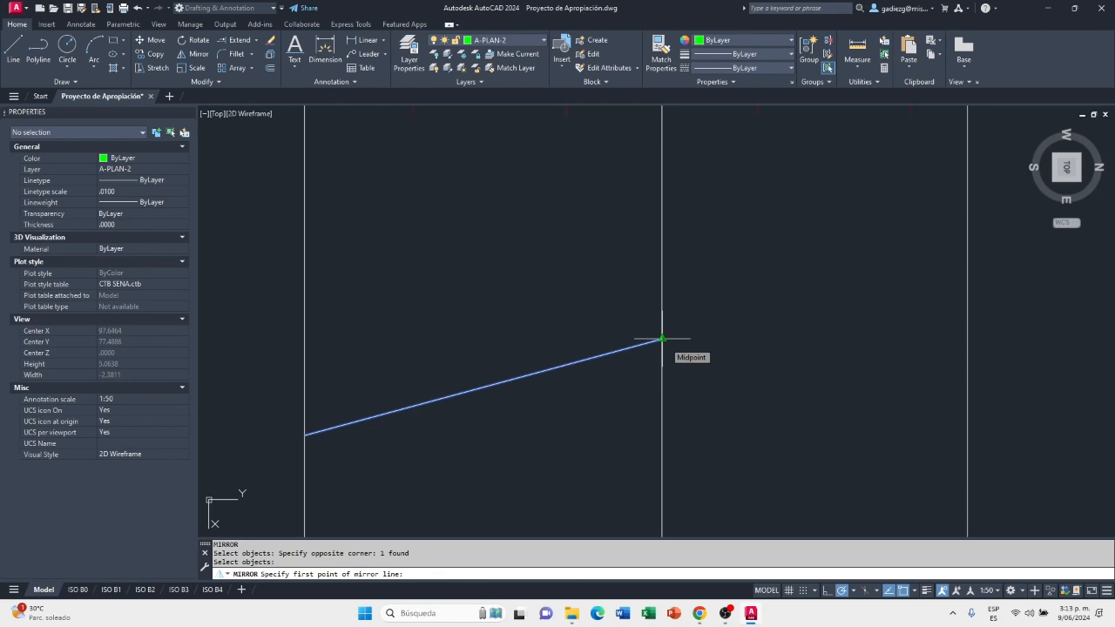
key("Escape")
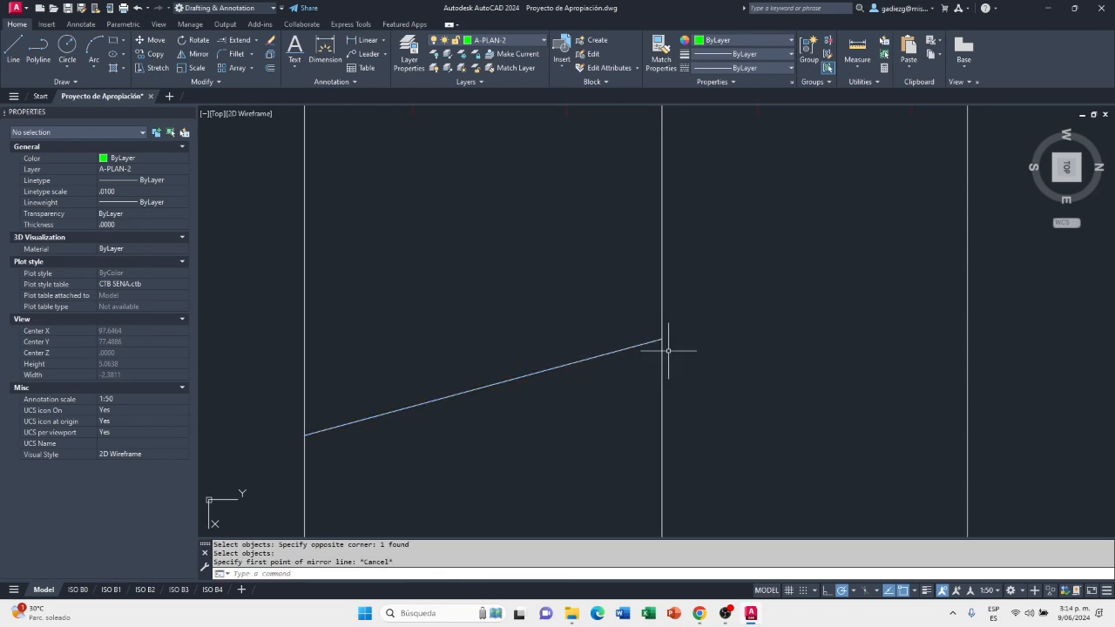
left_click(857, 50)
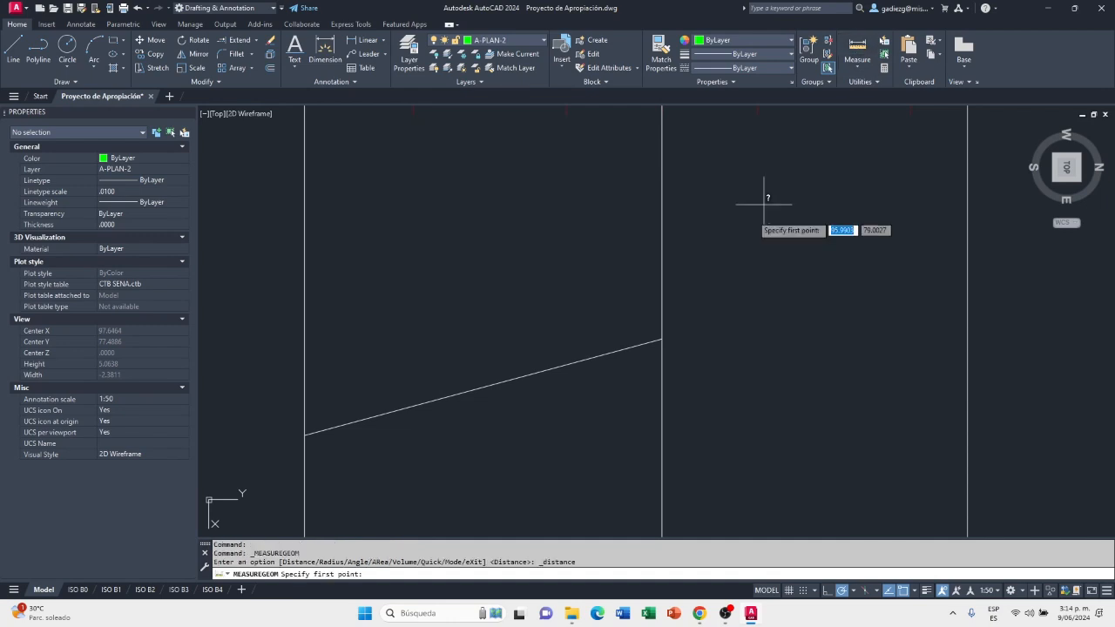
left_click(661, 339)
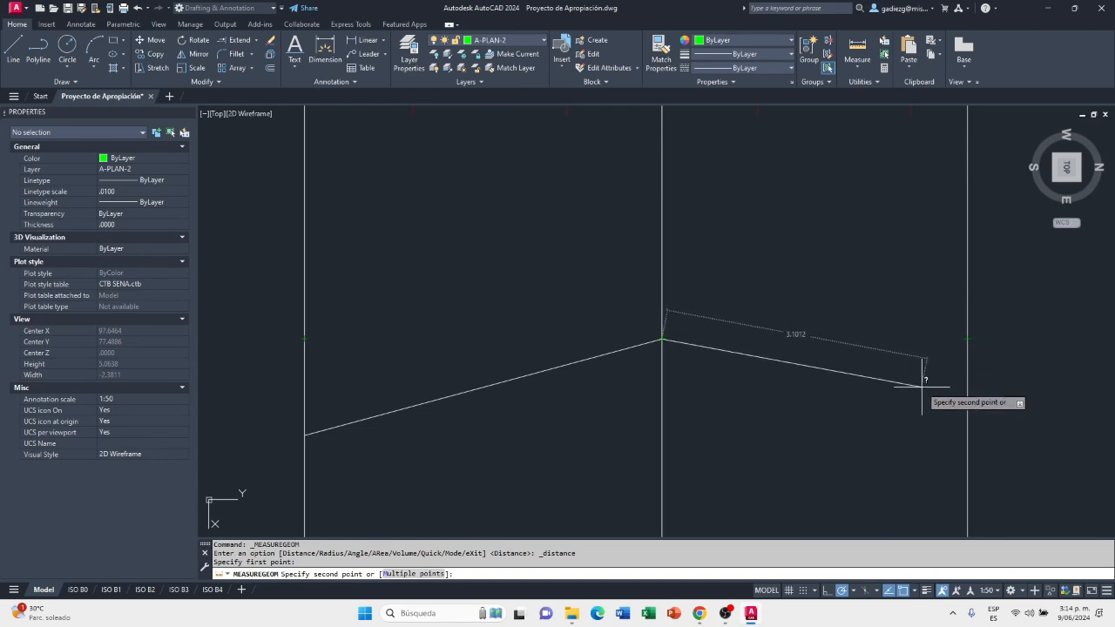
key("Escape")
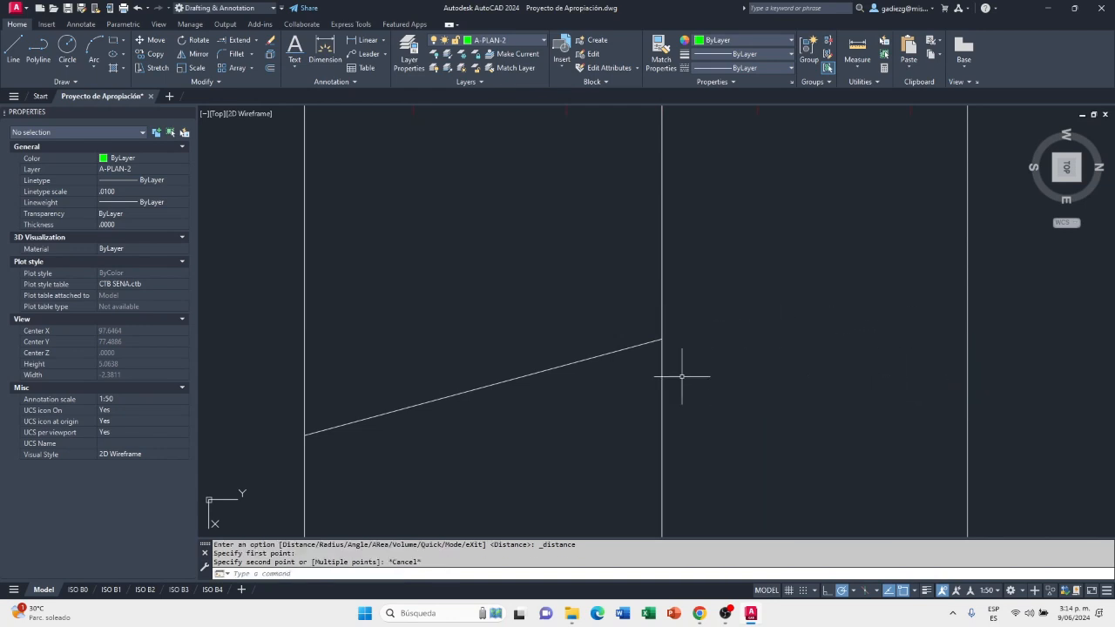
Draw a horizontal line from the sloped line's lower end to the vertical projection line on the other side of the ridge
left_click(19, 56)
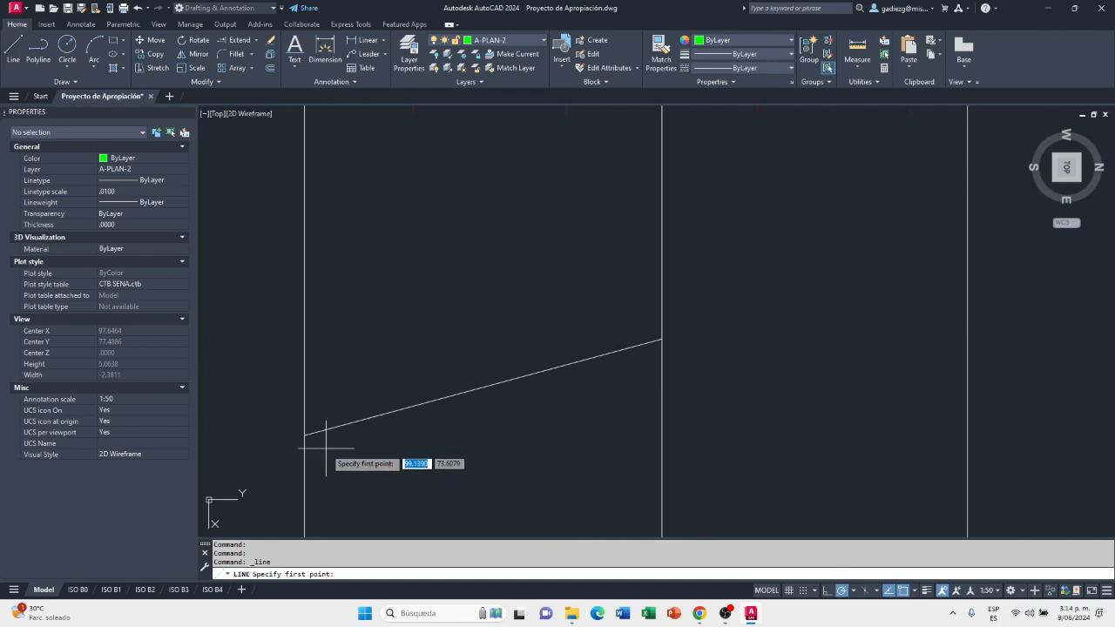
left_click(304, 434)
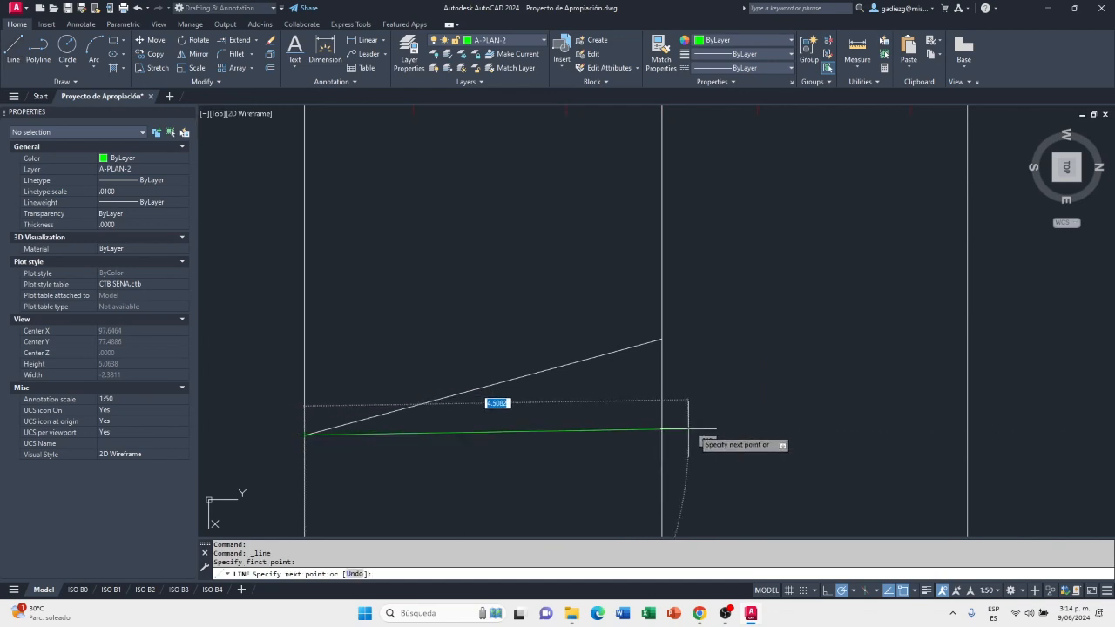
left_click(967, 435)
key("Escape")
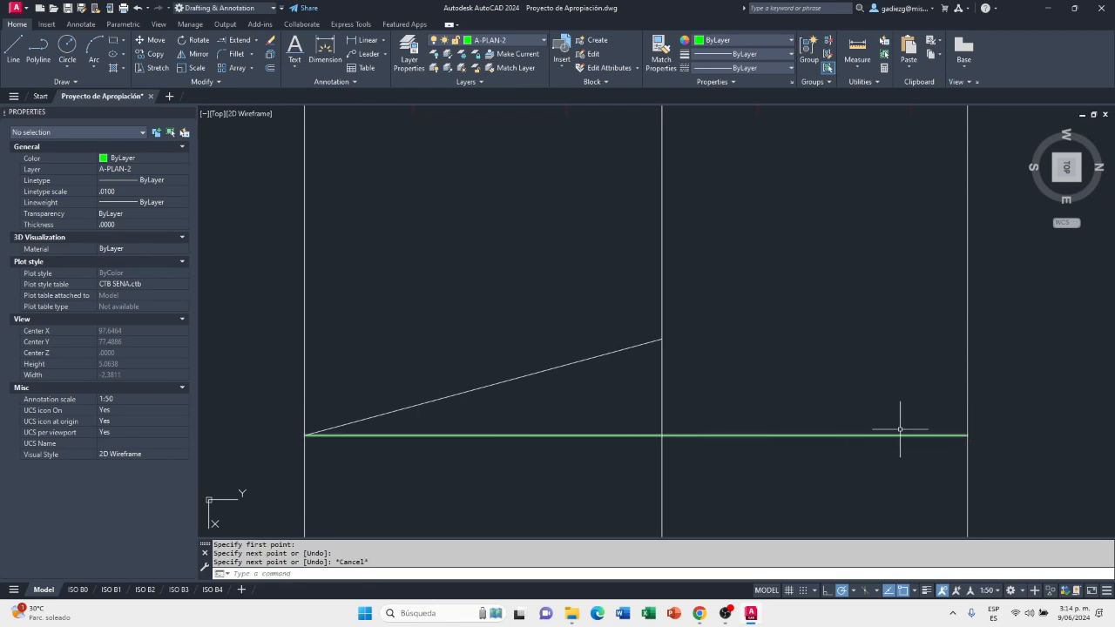
Draw the second roof slope as a line from the horizontal line's right end up to the ridge point
left_click(21, 58)
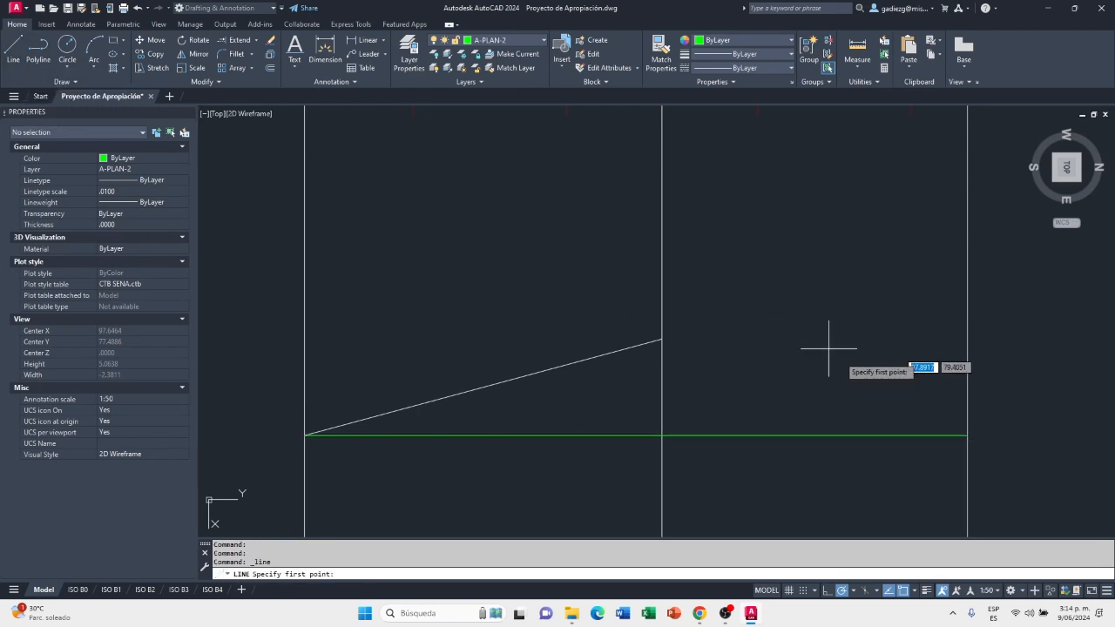
left_click(967, 435)
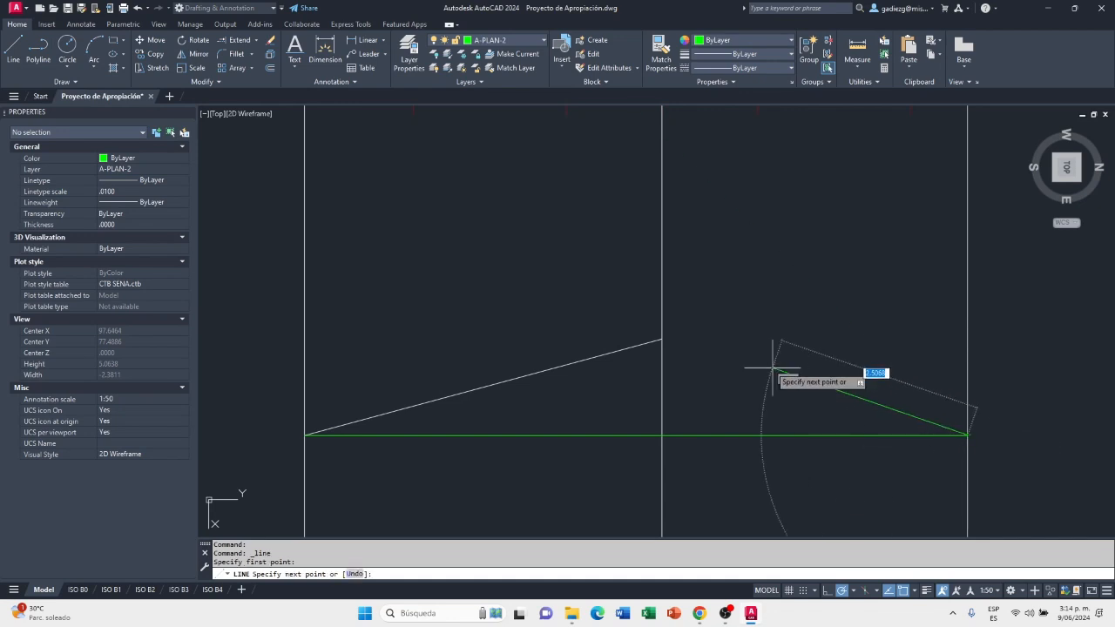
left_click(662, 340)
key("Escape")
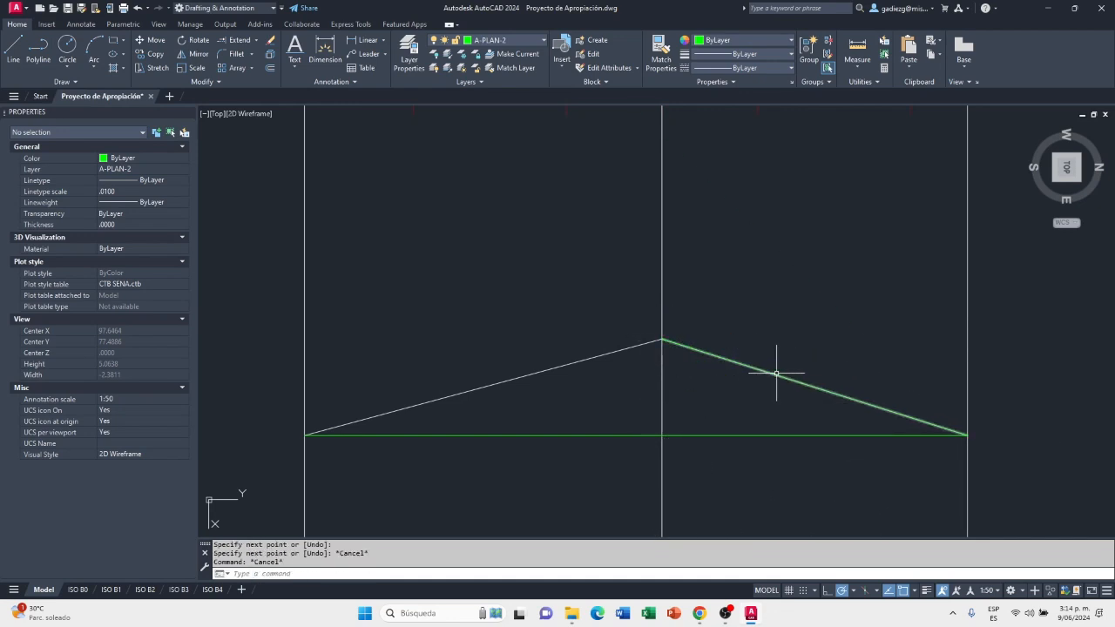
Make layer 0 the current layer
left_click(510, 40)
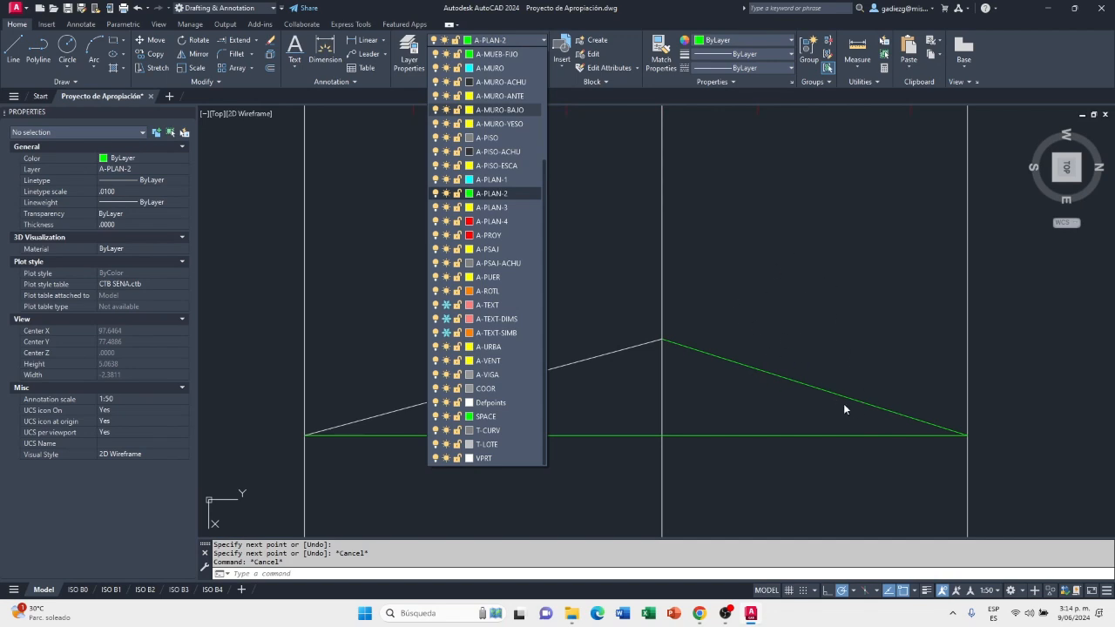
scroll(511, 96, "up", 5)
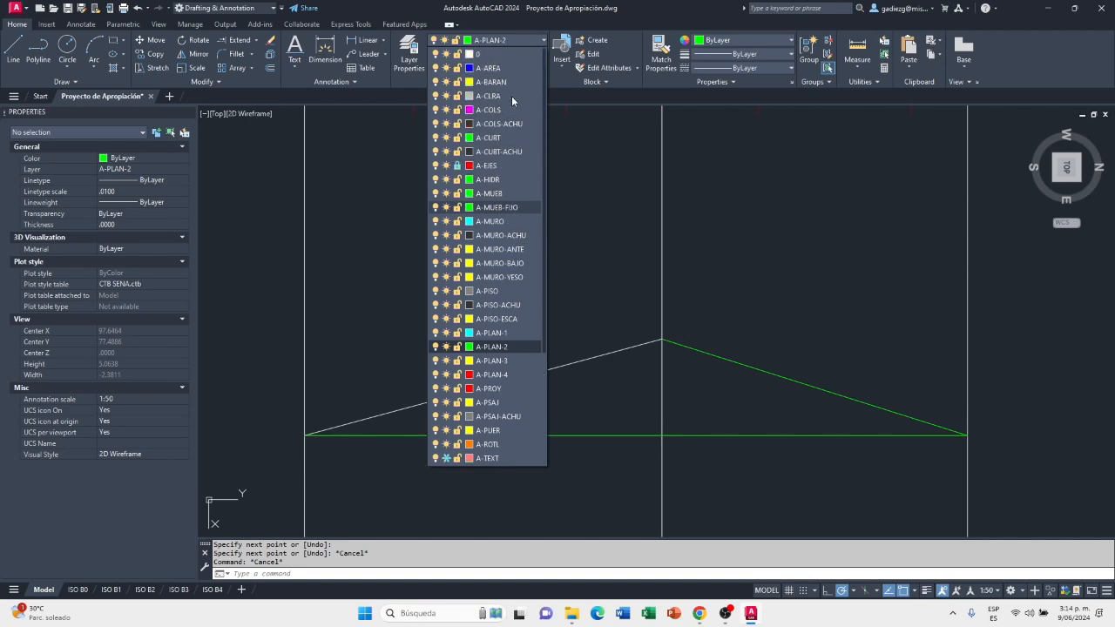
left_click(507, 55)
Draw a vertical line from the horizontal line, 1 m in from its right end, up to the second slope and check its length
left_click(13, 48)
scroll(968, 437, "up", 4)
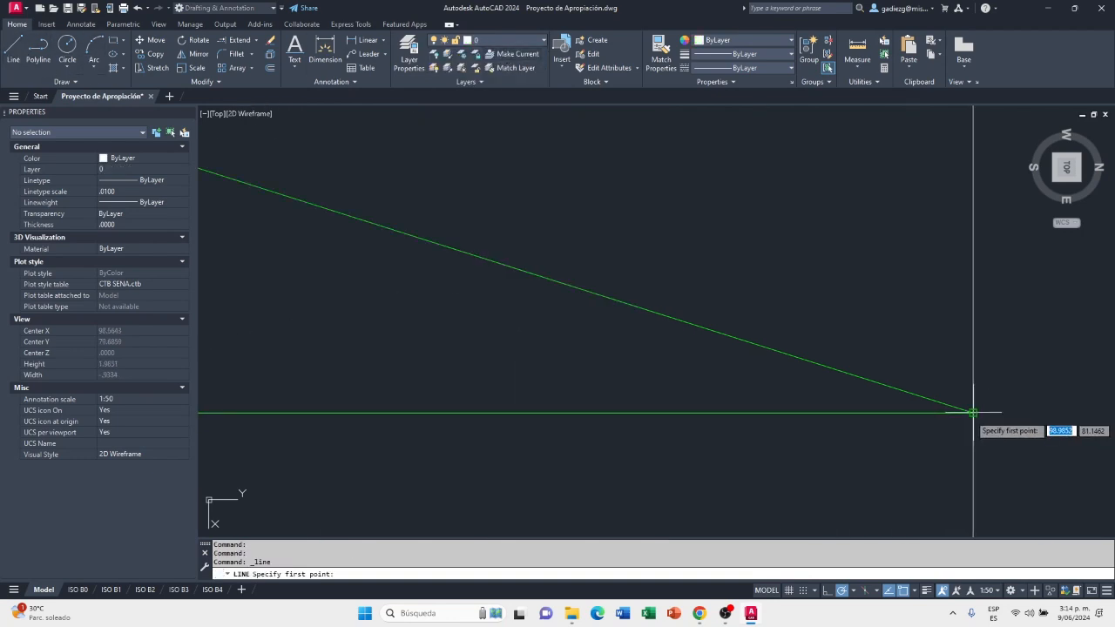
type("1")
key("Return")
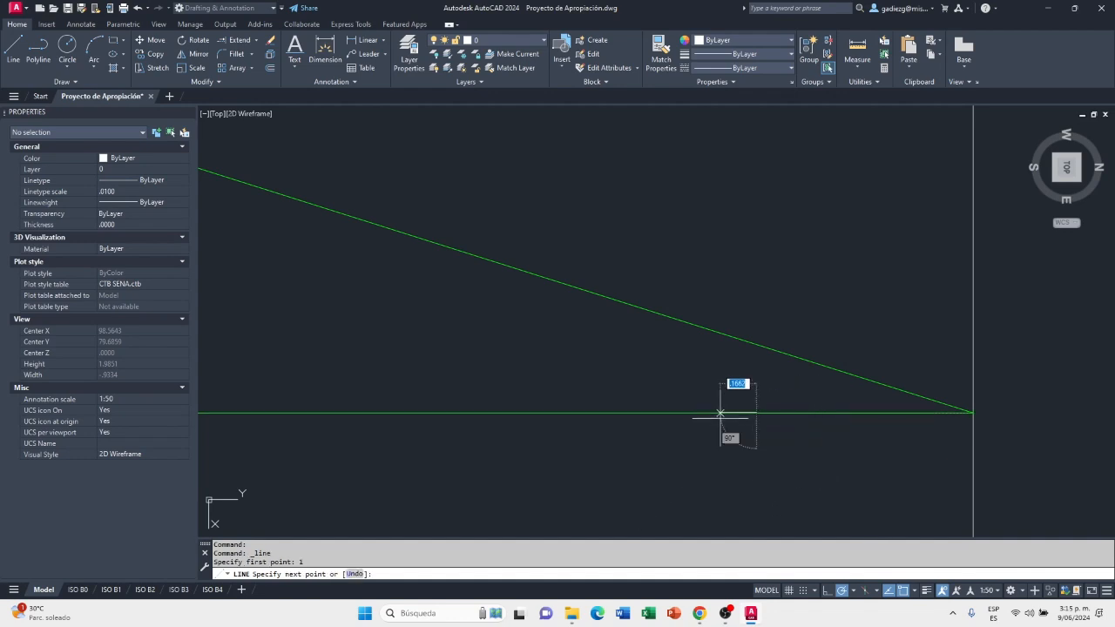
left_click(756, 344)
left_click(756, 344)
key("Escape")
left_click(758, 386)
left_click(733, 383)
scroll(788, 376, "down", 3)
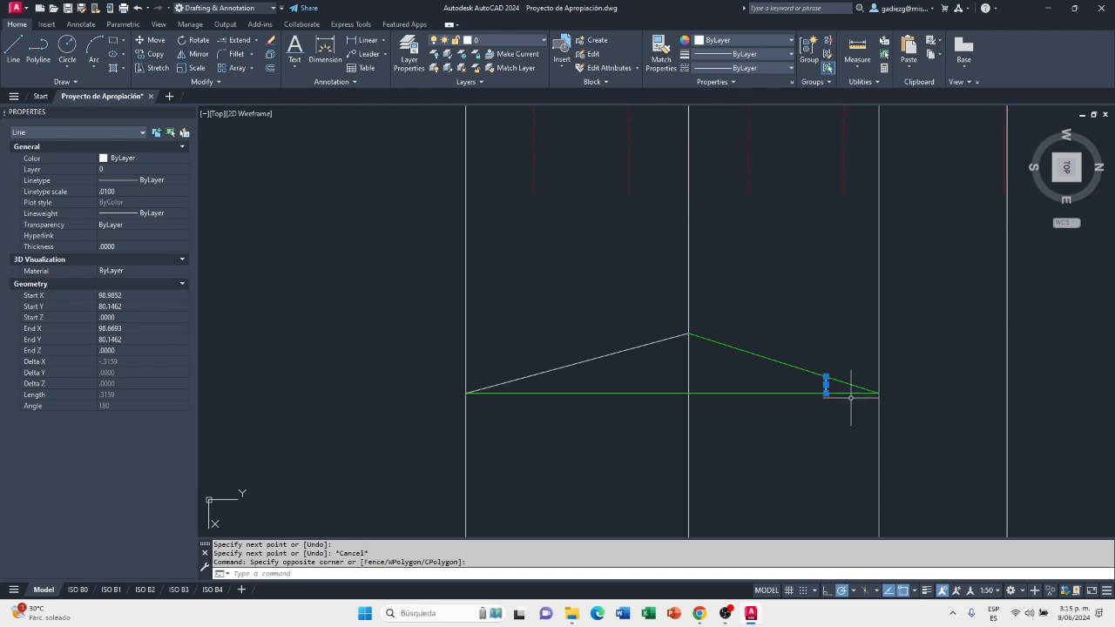
Erase the short vertical check line under the second slope
key("Escape")
left_click(822, 382)
key("Delete")
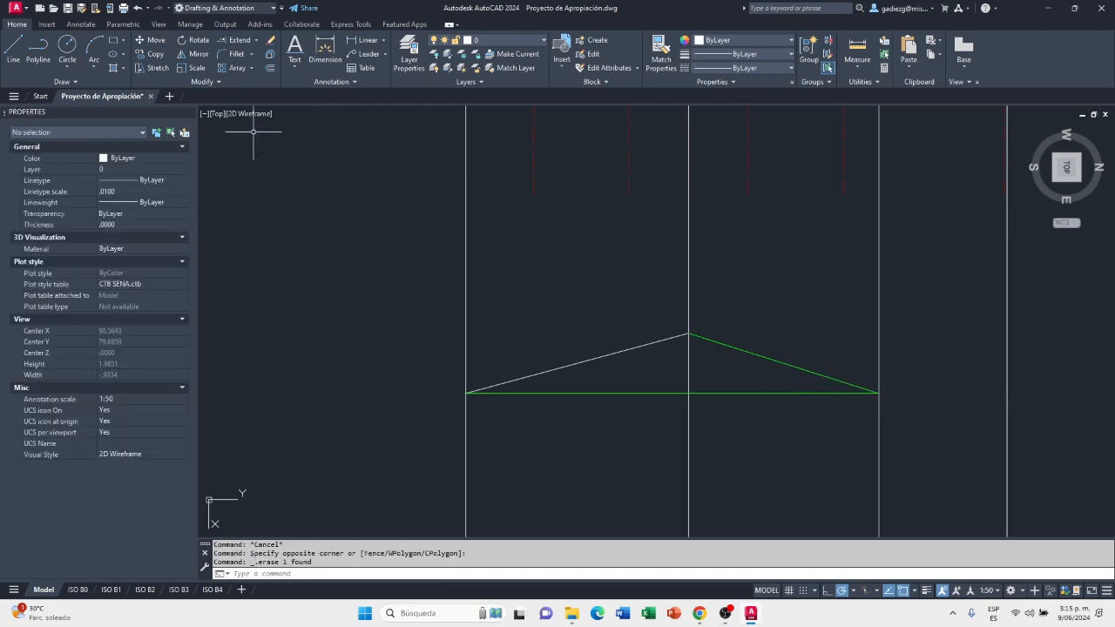
Add the single-line texts "27%" and "32%" with a 90° rotation above the left roof slope
left_click(300, 52)
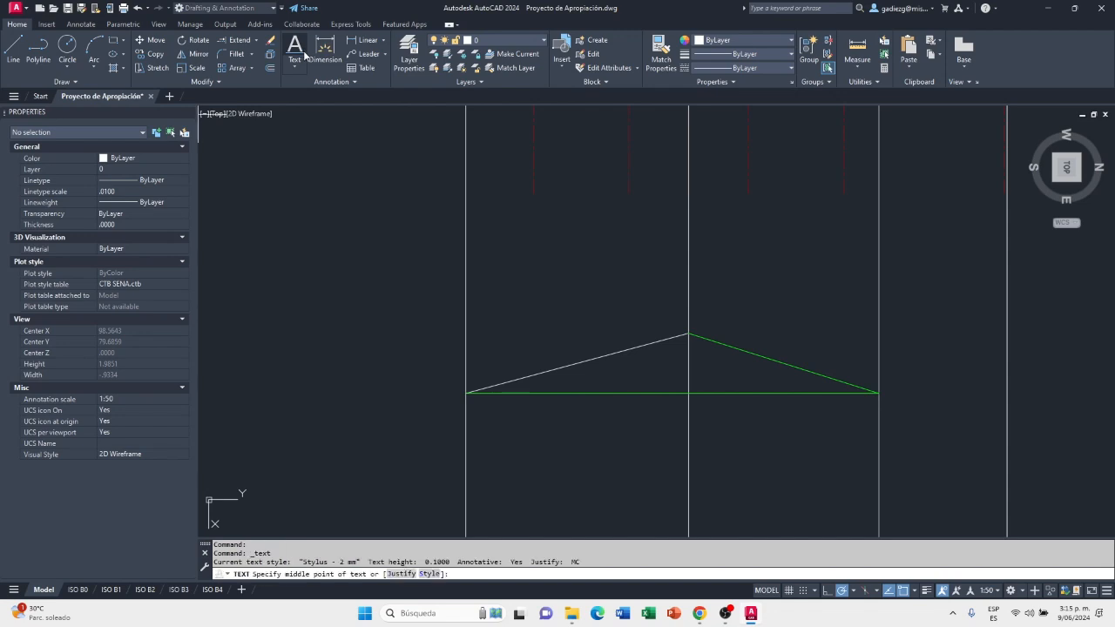
scroll(568, 320, "up", 2)
left_click(580, 306)
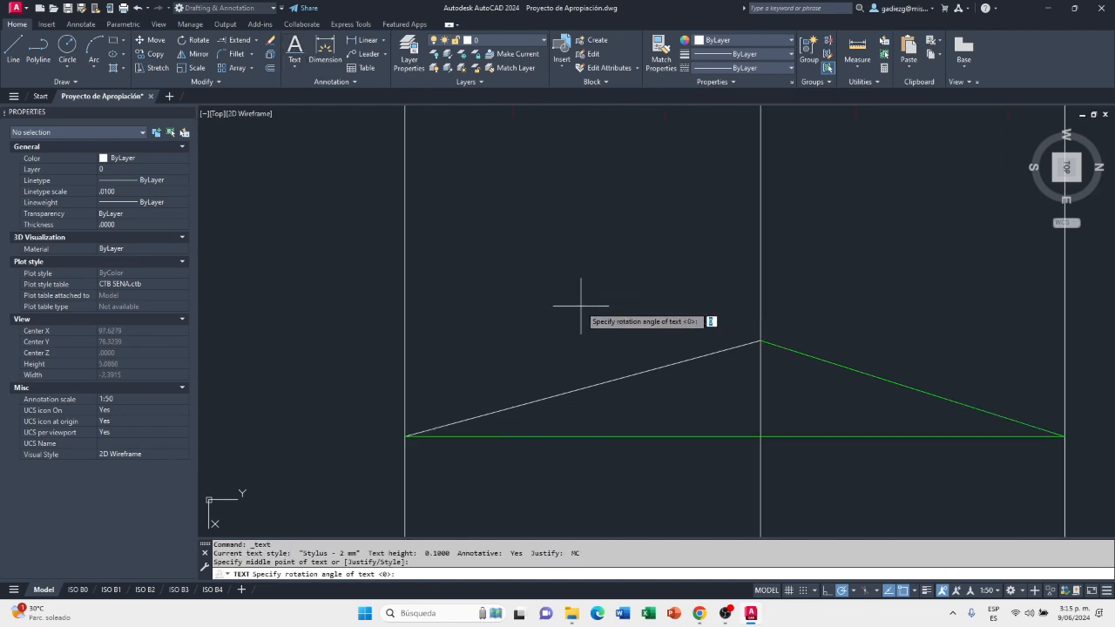
left_click(635, 306)
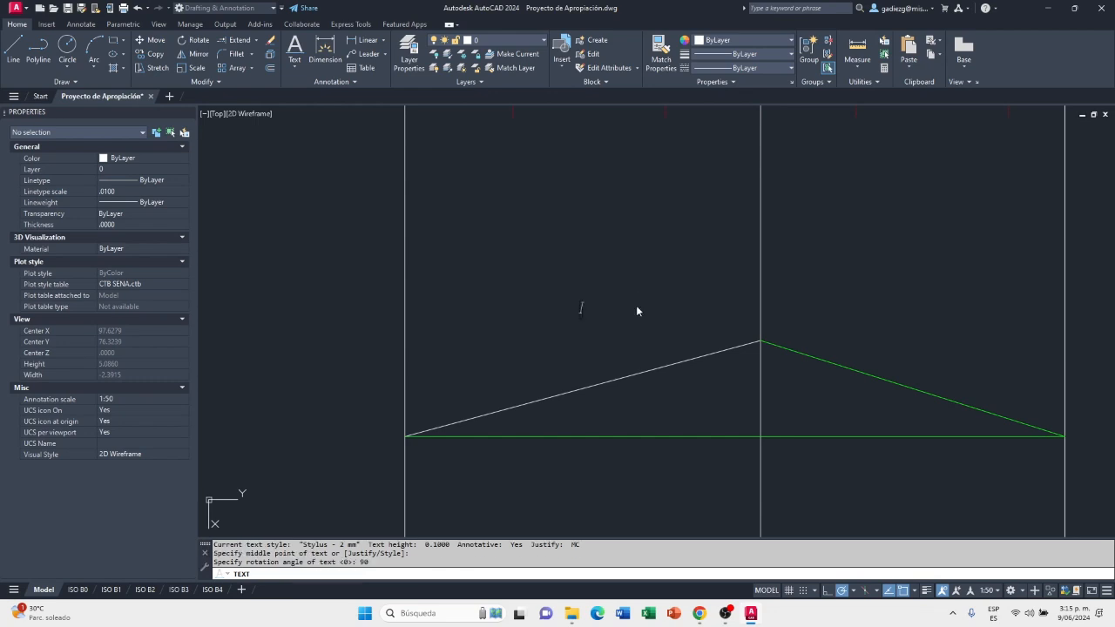
type("27%")
key("Return")
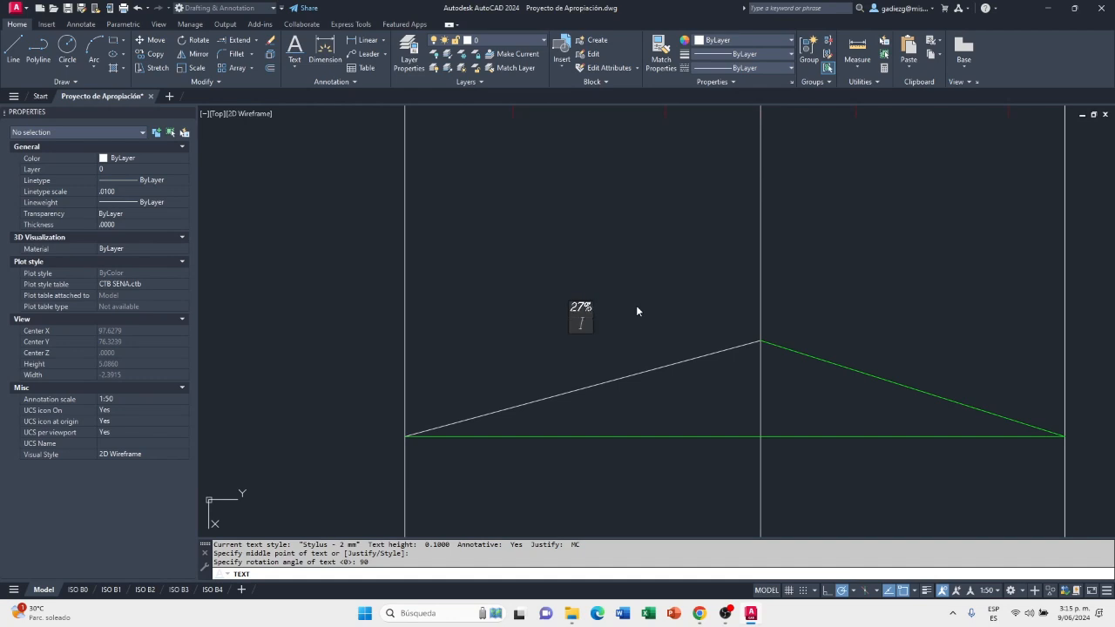
type("32%")
key("Return")
key("Return")
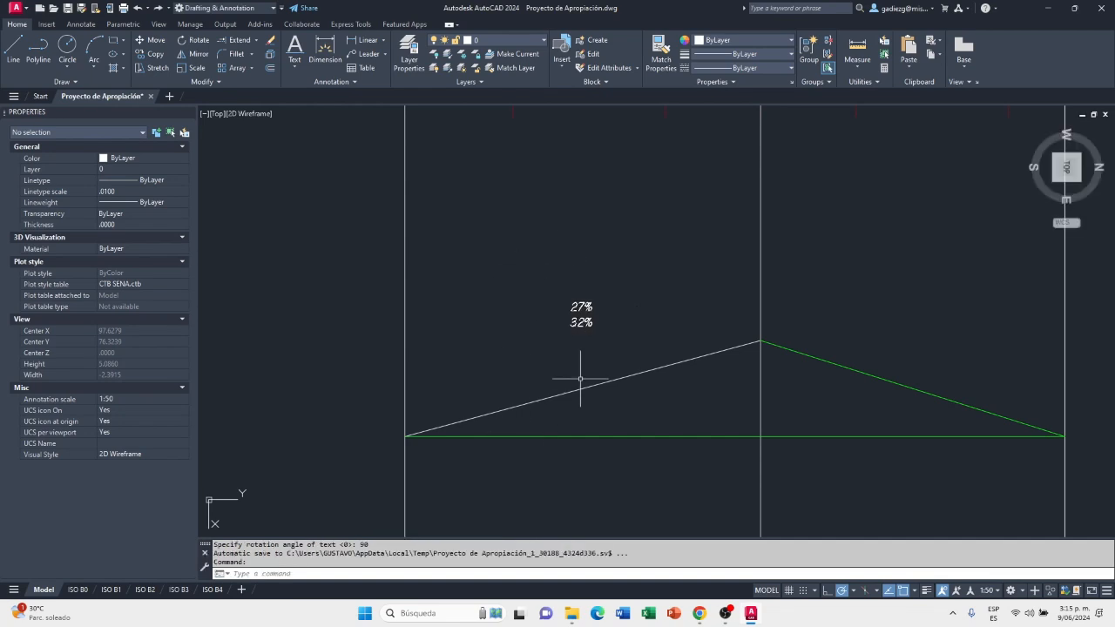
Move the "32%" text above the right roof slope, in line with the "27%" text
left_click(581, 322)
left_click(581, 323)
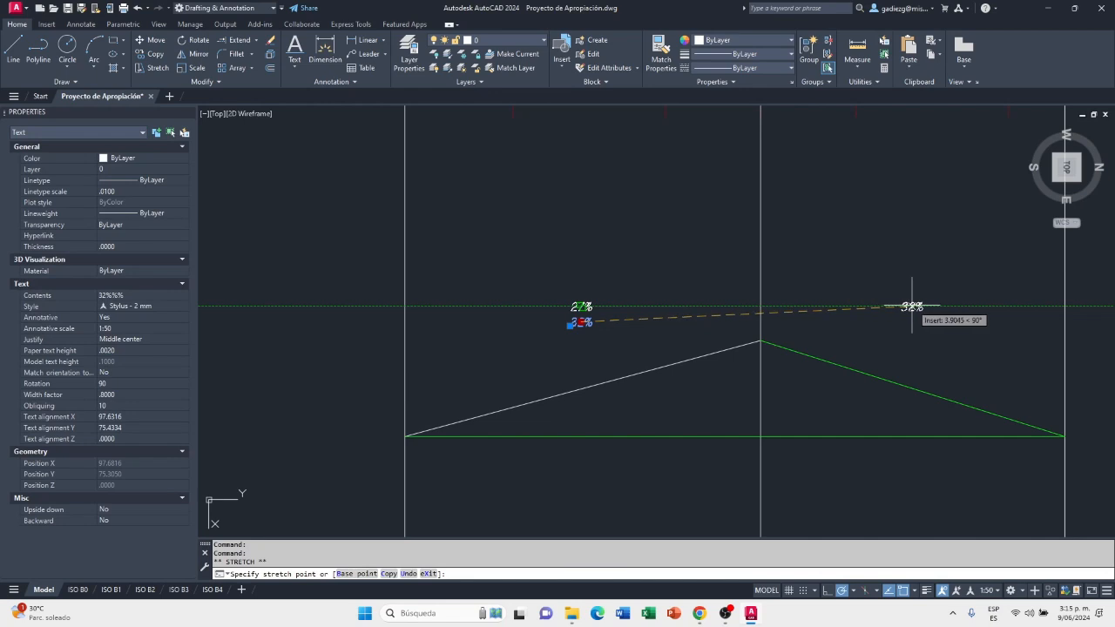
left_click(922, 307)
key("Escape")
middle_click_drag(859, 393, 810, 360)
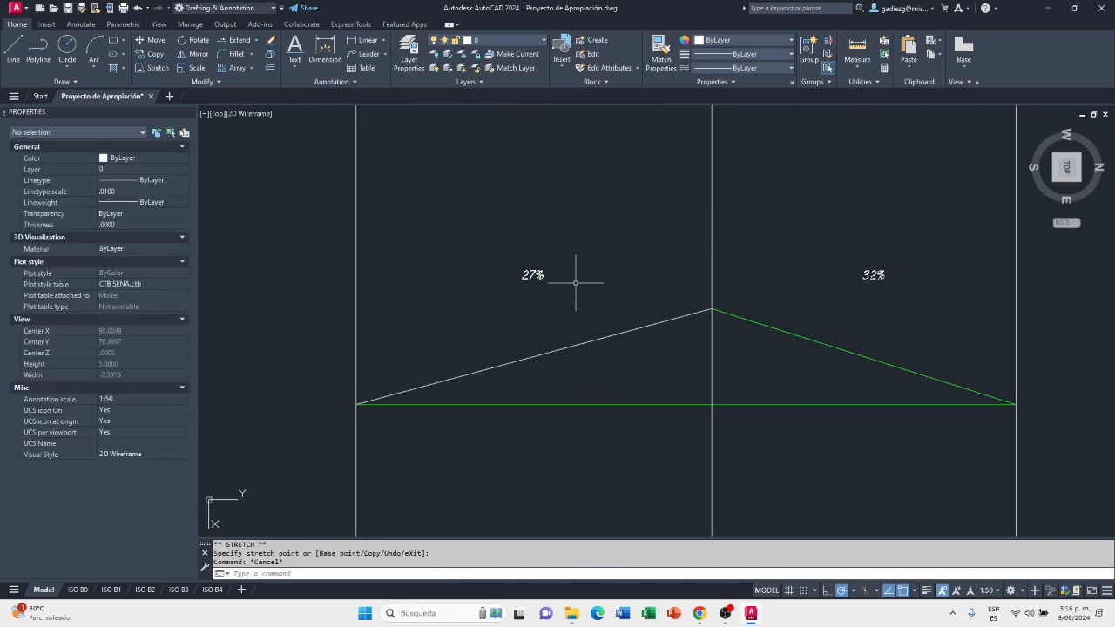
Move the right roof slope line to layer 0 and clear the selection
left_click(851, 364)
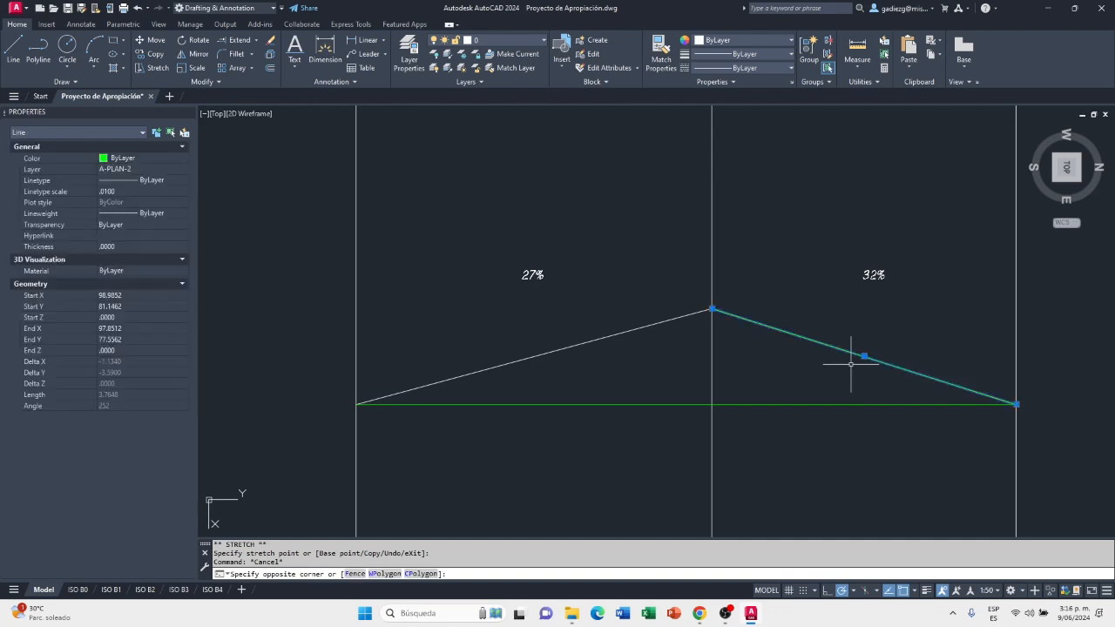
left_click(492, 40)
scroll(511, 209, "up", 2)
left_click(510, 59)
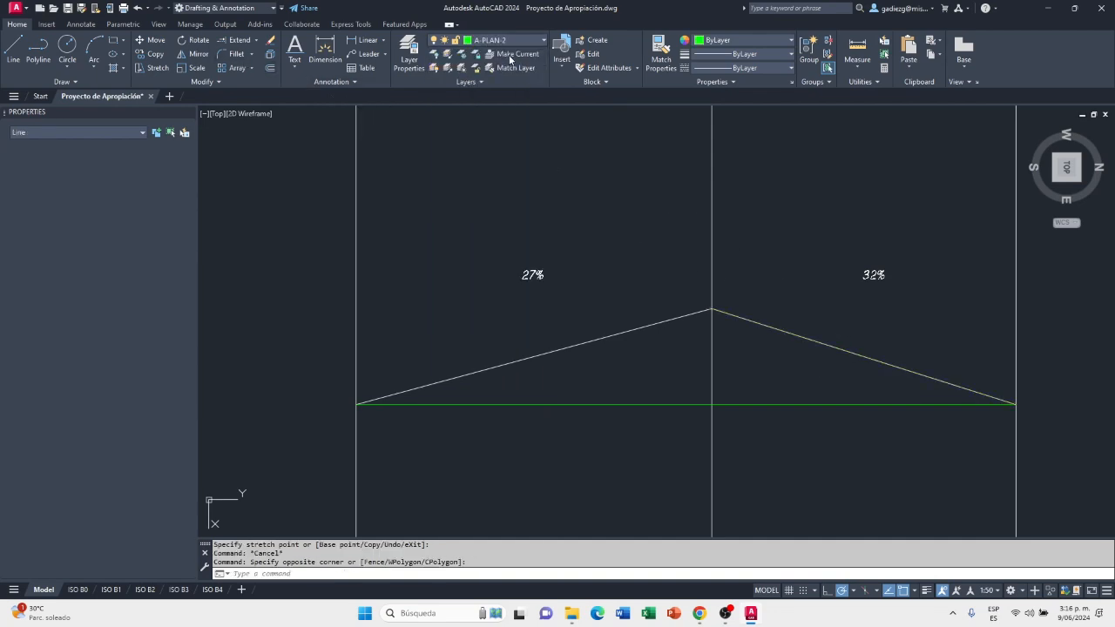
key("Escape")
Erase the horizontal base line joining the lower ends of the two slopes
left_click(812, 394)
left_click(780, 407)
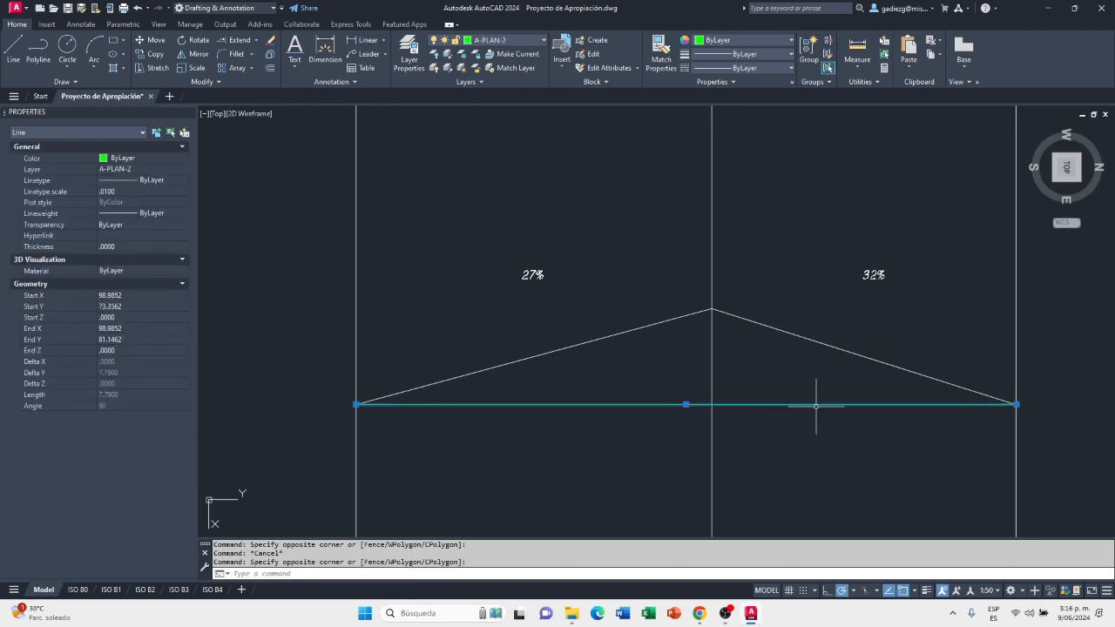
key("Delete")
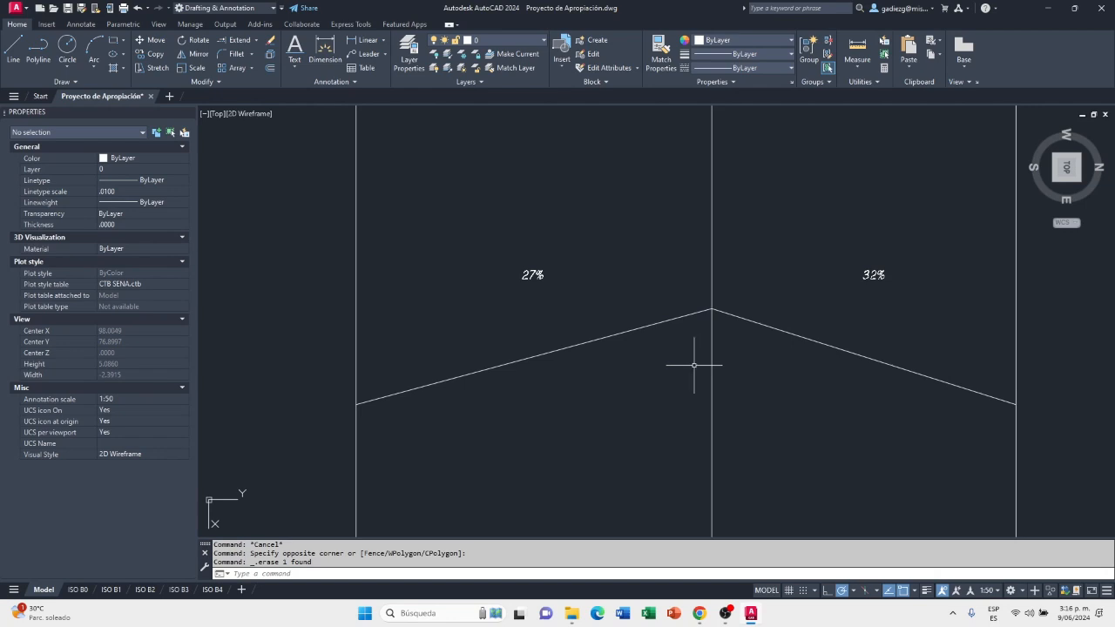
Examine the roof profile around the ridge and along both labelled slopes
middle_click_drag(694, 365, 734, 321)
scroll(729, 301, "up", 2)
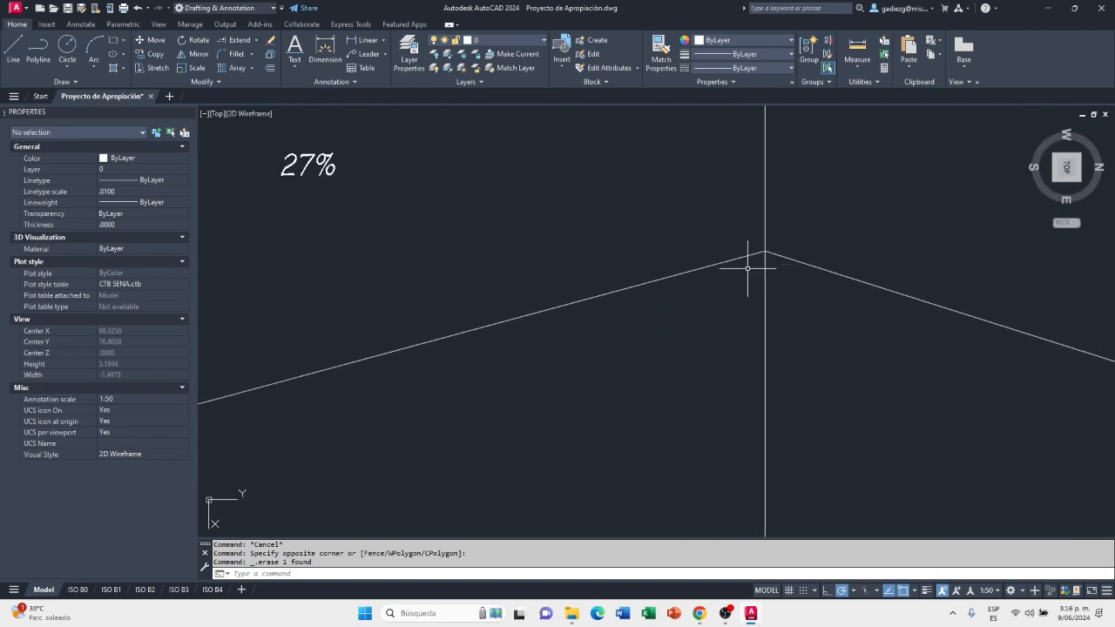
scroll(749, 268, "down", 1)
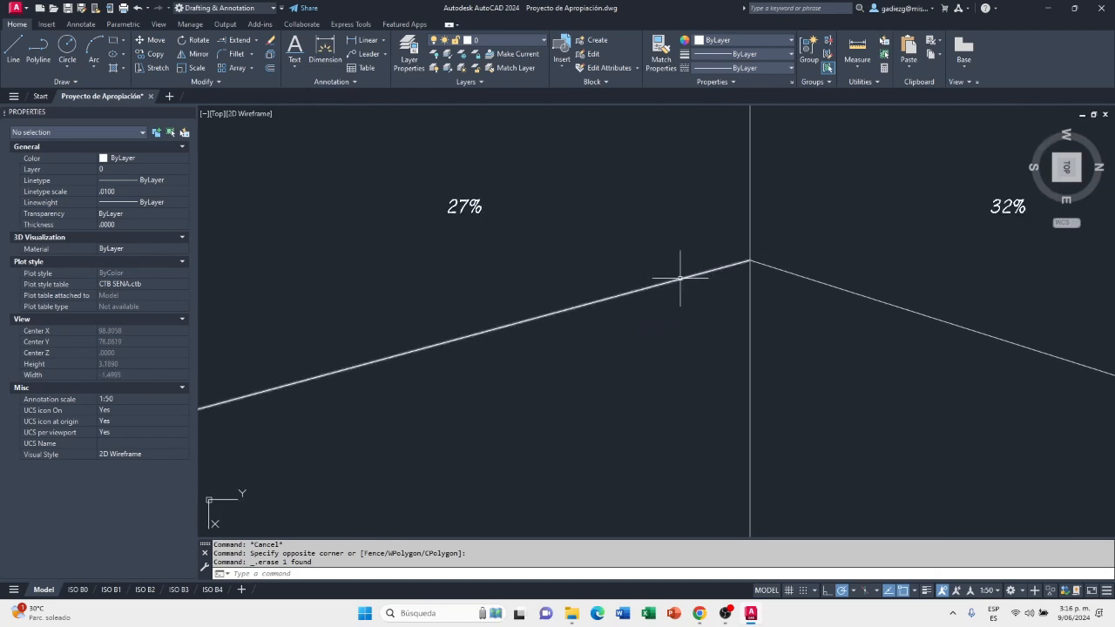
middle_click_drag(637, 301, 558, 317)
scroll(704, 290, "up", 2)
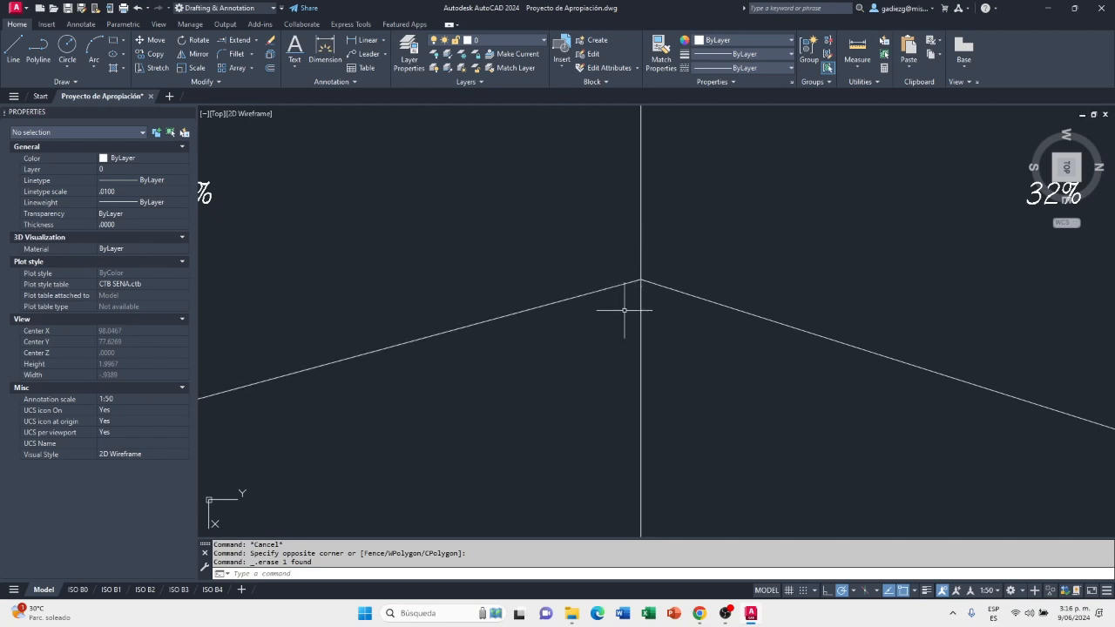
scroll(627, 306, "down", 3)
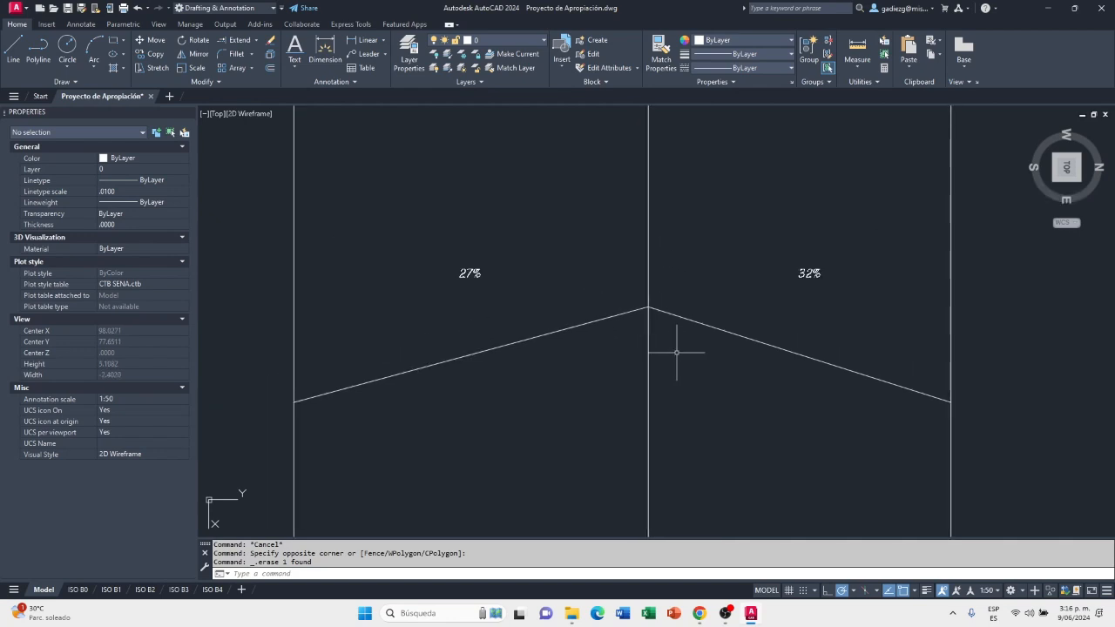
middle_click_drag(680, 366, 684, 318)
mouse_move(644, 358)
middle_mouse_down()
mouse_move(685, 271)
mouse_move(776, 304)
middle_mouse_up()
scroll(787, 209, "up", 2)
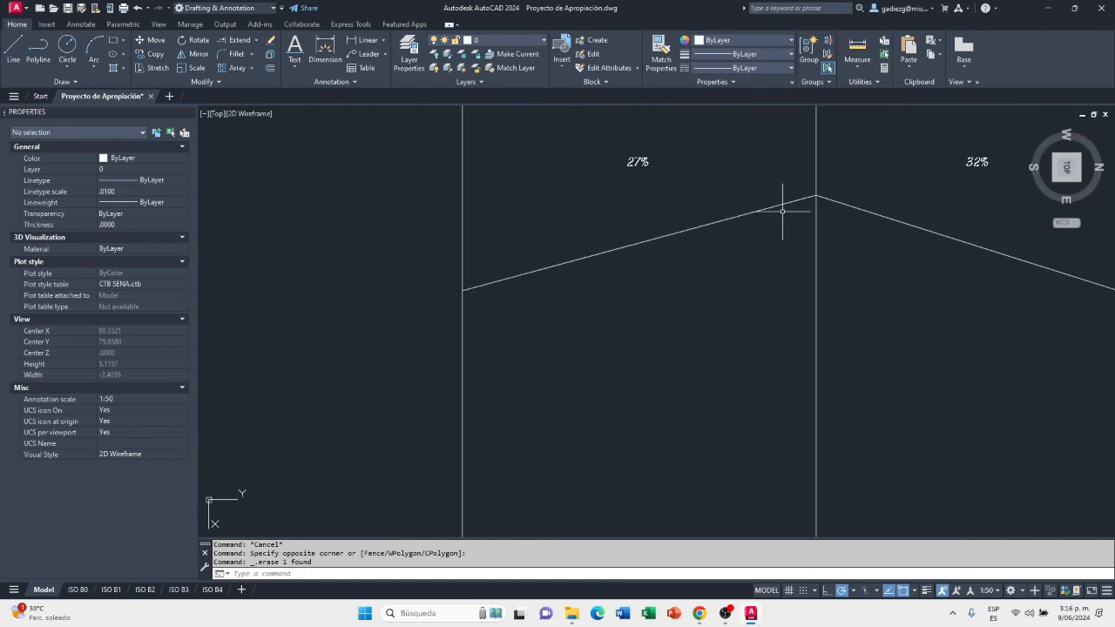
scroll(791, 190, "up", 2)
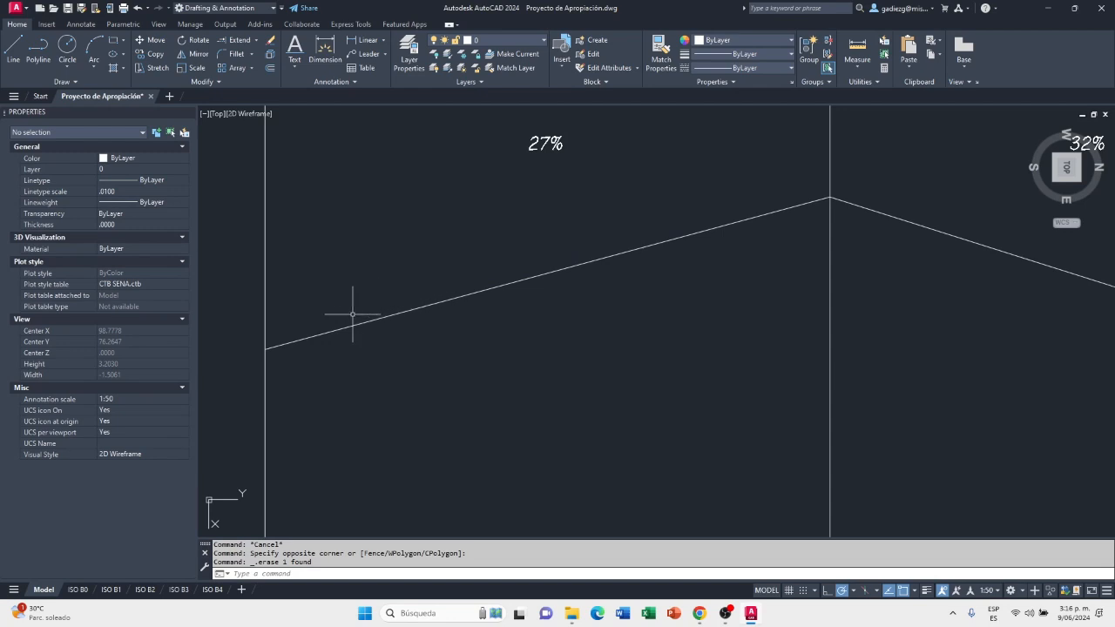
scroll(394, 364, "down", 2)
scroll(398, 360, "down", 2)
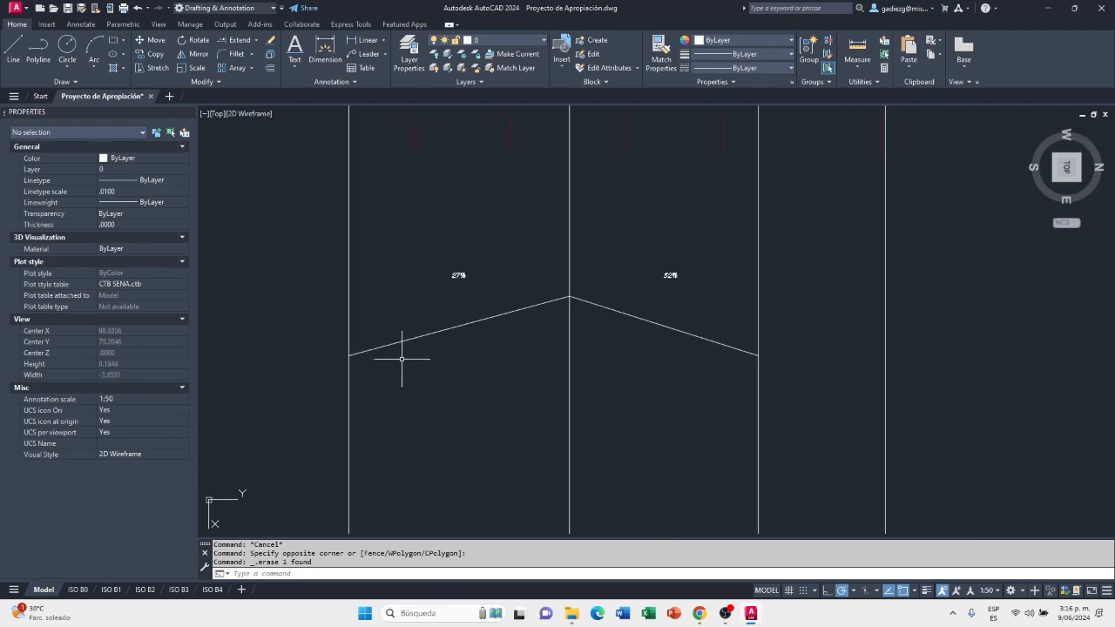
scroll(591, 300, "up", 2)
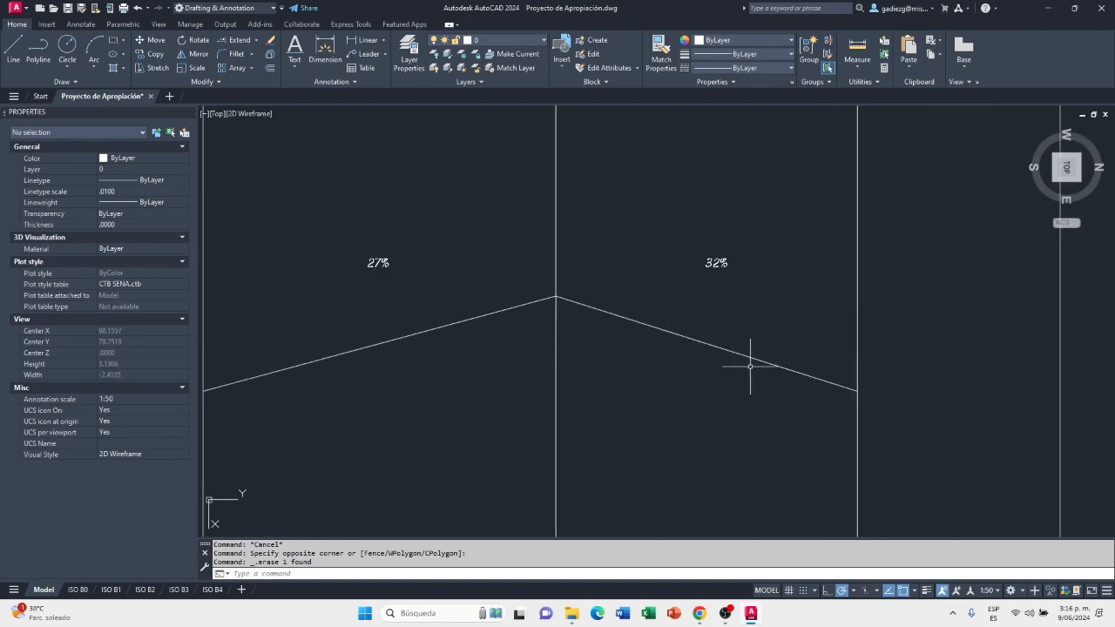
Switch to Chrome and look over the Teja Perfil 7 technical sheet's slope and installation page
left_click(750, 614)
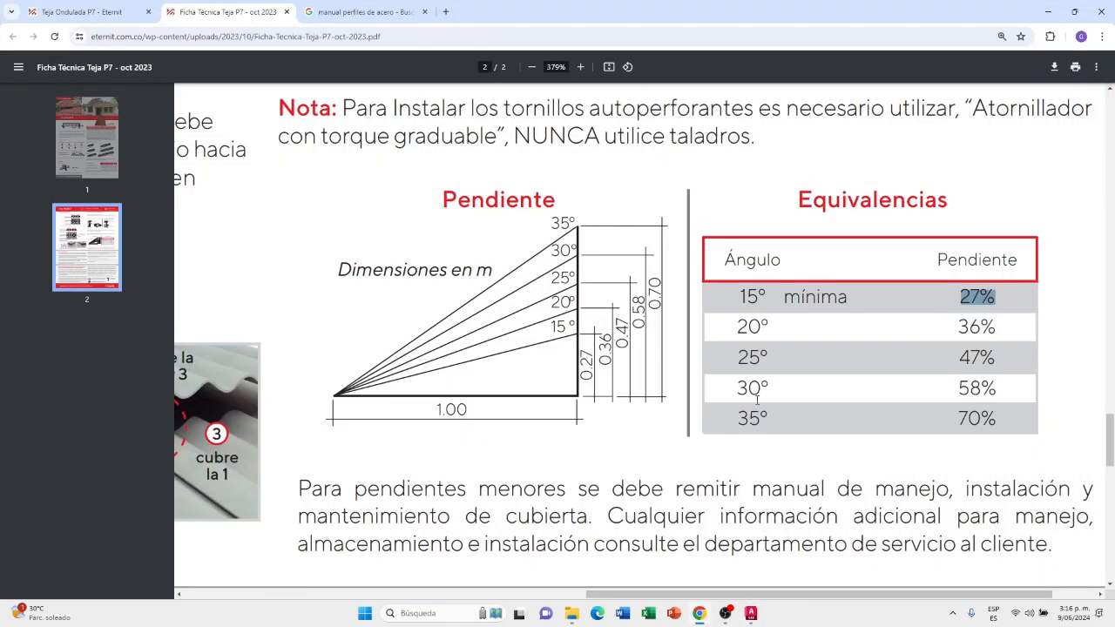
scroll(756, 399, "down", 5, "ctrl")
scroll(822, 315, "up", 3)
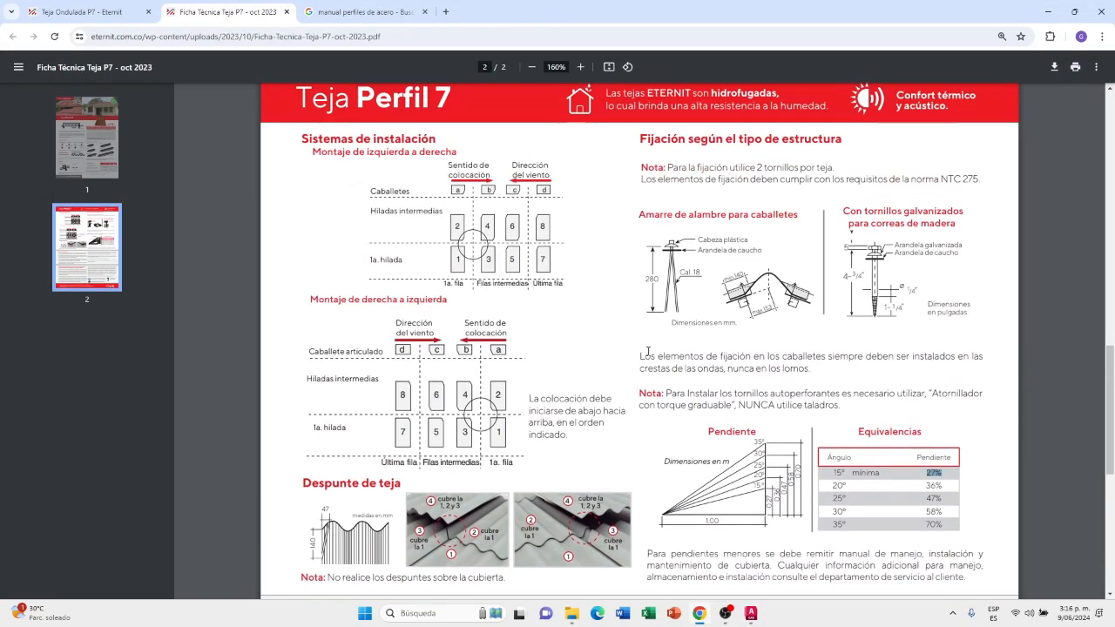
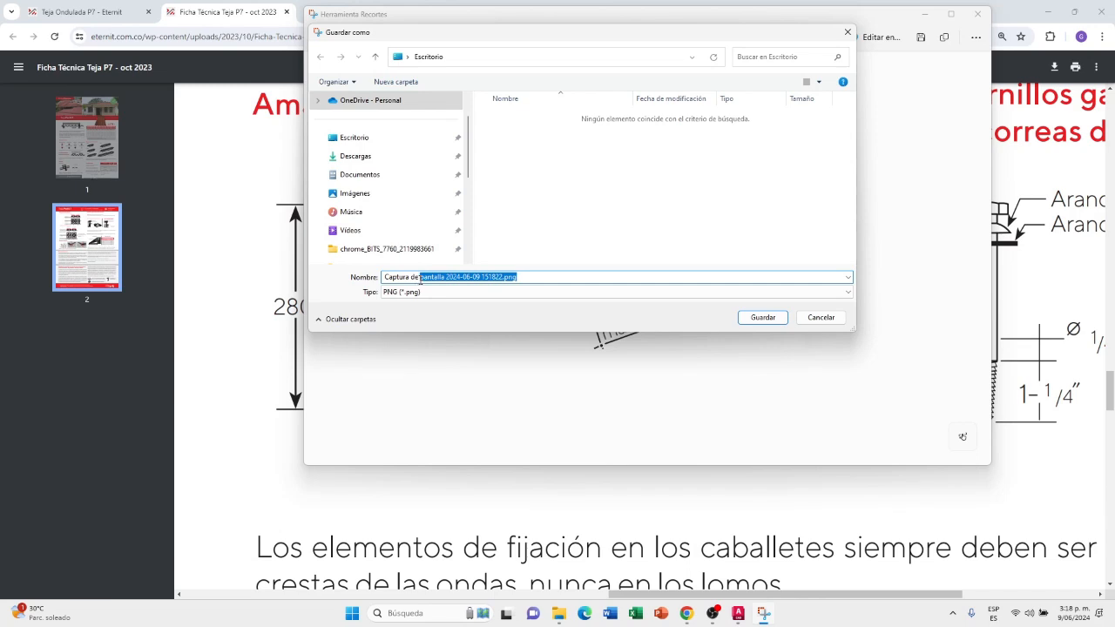
Save the ridge tile snip to the desktop as the PNG "Captura de teja cumbrera" and close the snipping tool
key("BackSpace")
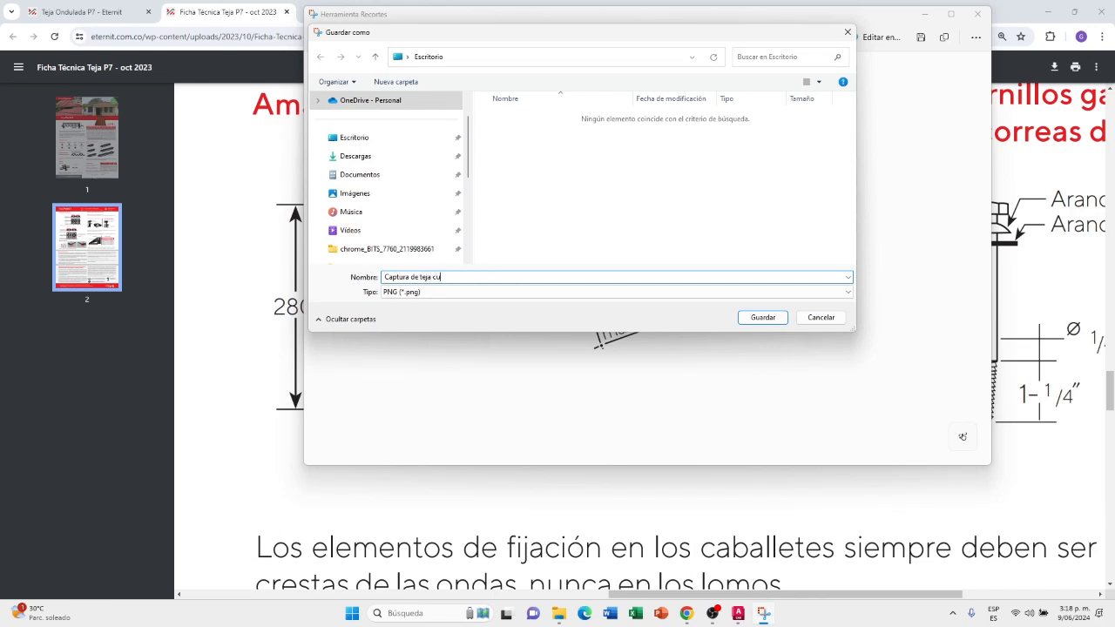
type("teja cumbrera")
left_click(763, 317)
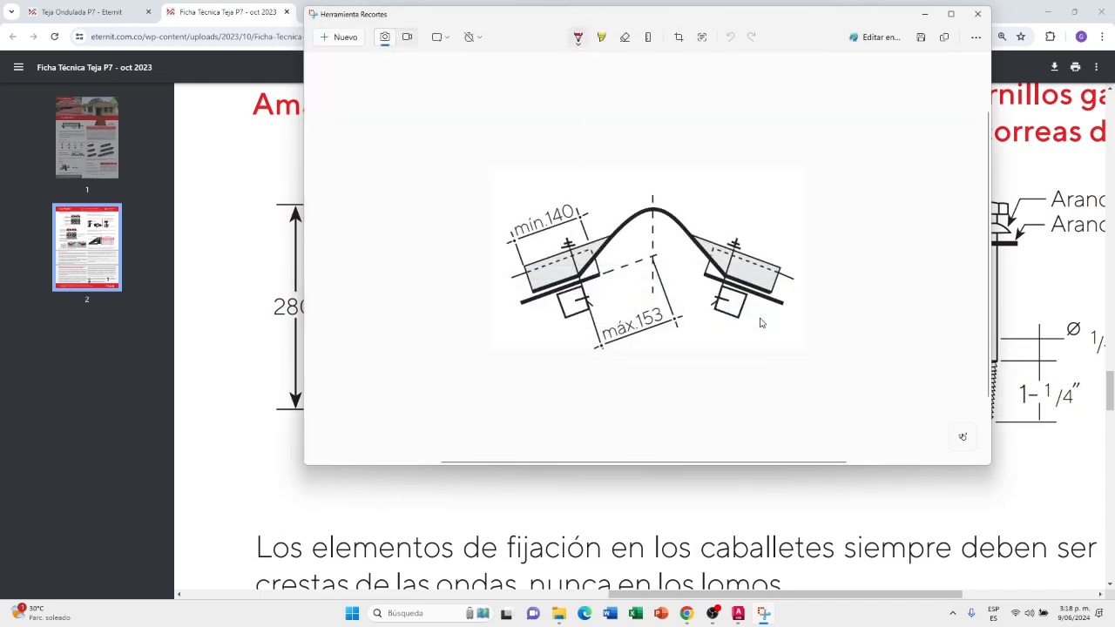
left_click(977, 13)
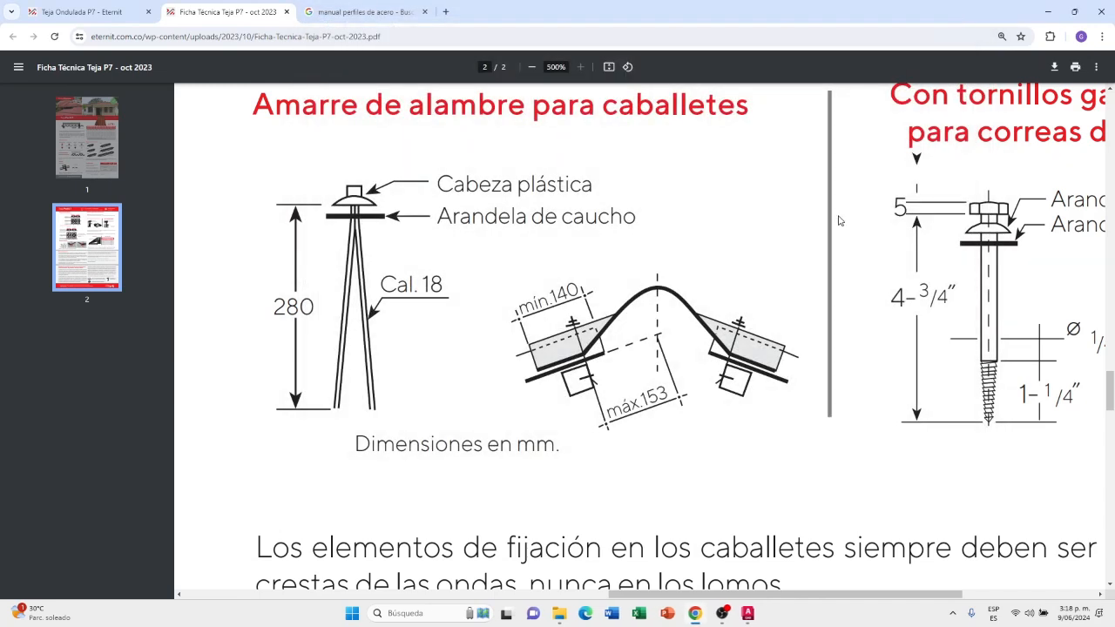
Switch to AutoCAD and attach the desktop image "Captura de teja cumbrera.png" with a relative path and on-screen insertion point and scale
left_click(750, 613)
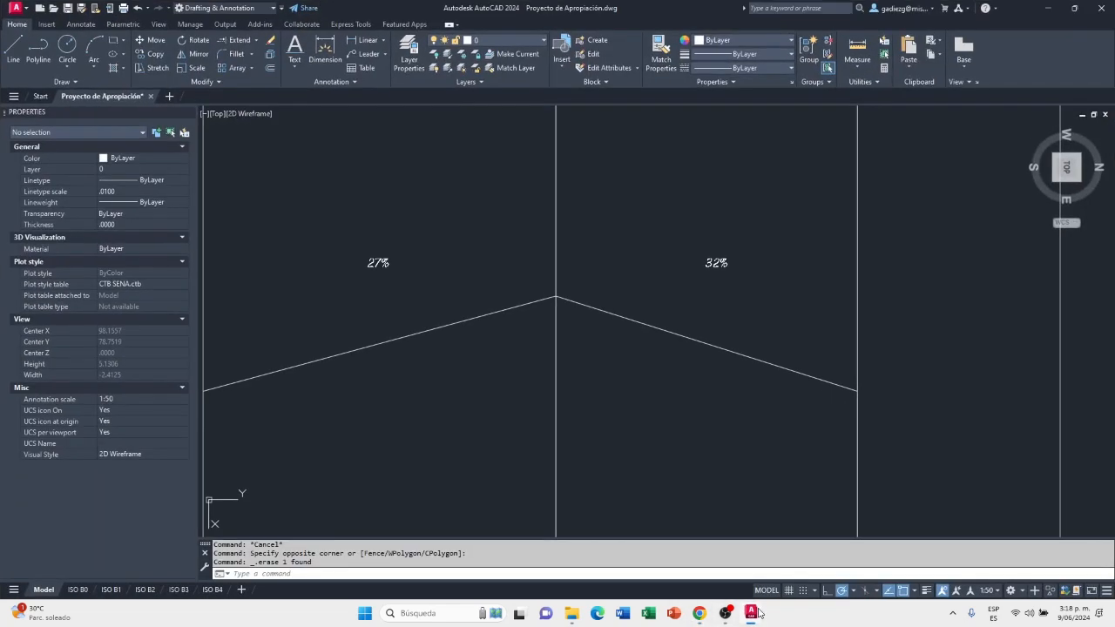
left_click(499, 41)
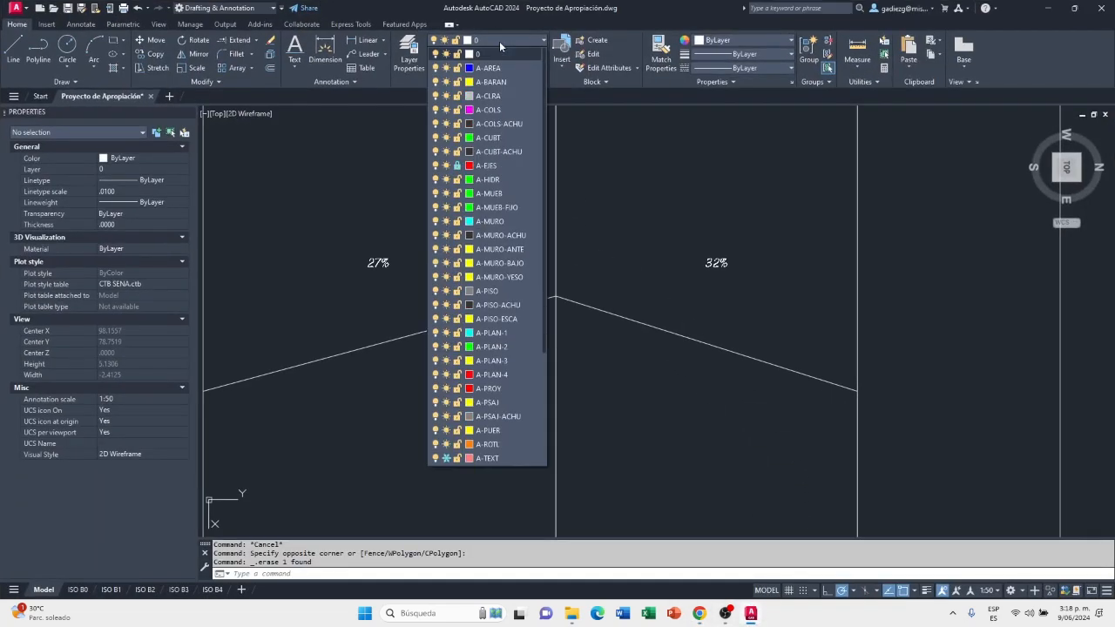
left_click(499, 41)
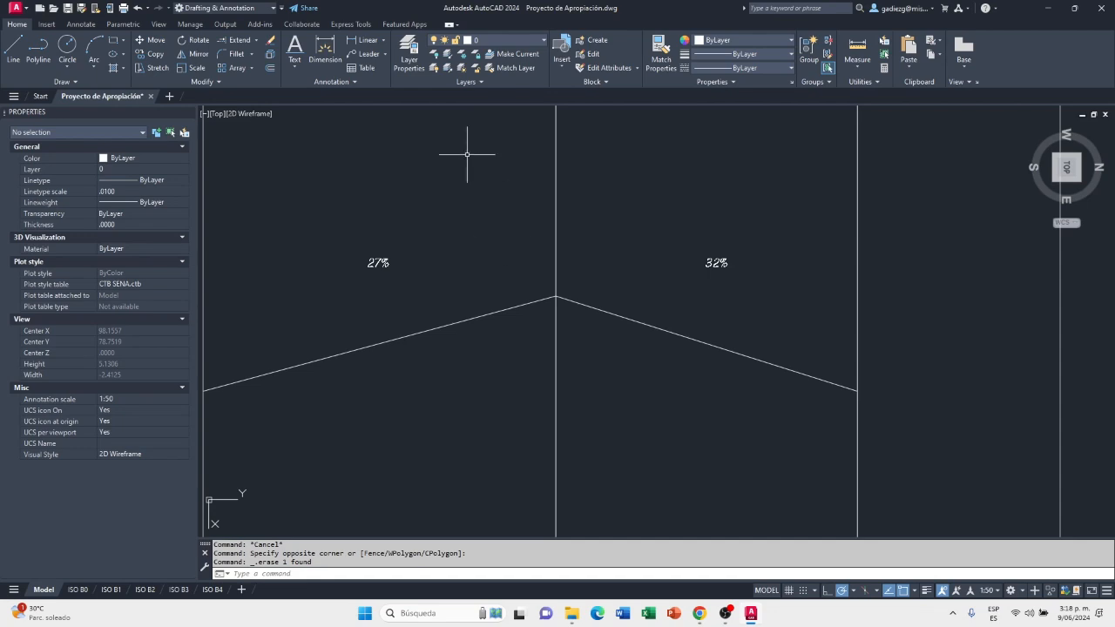
left_click(51, 24)
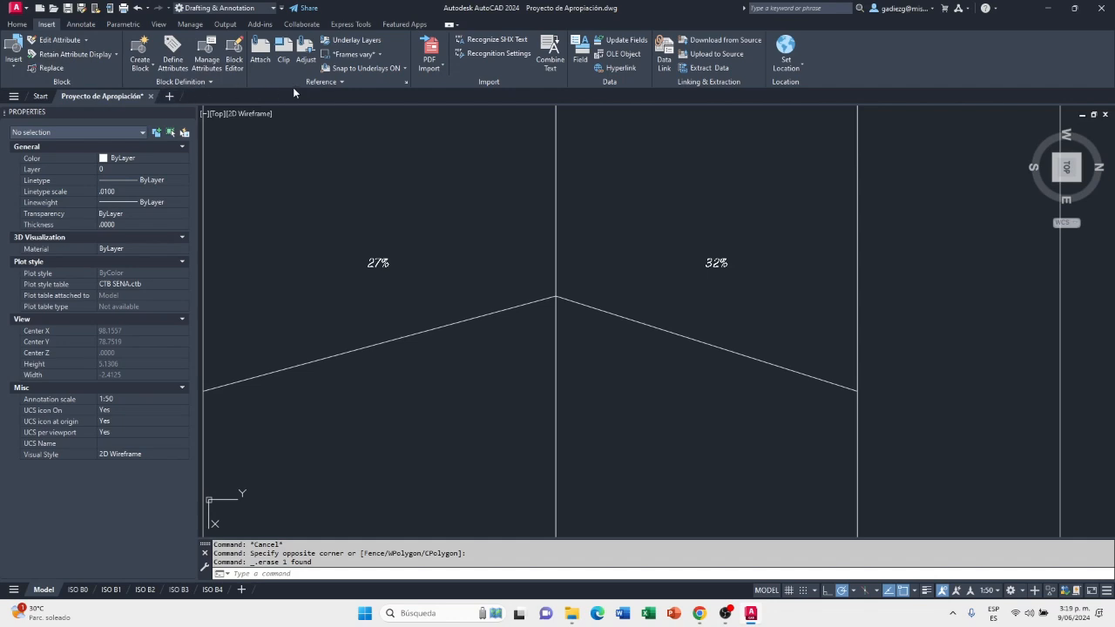
left_click(261, 52)
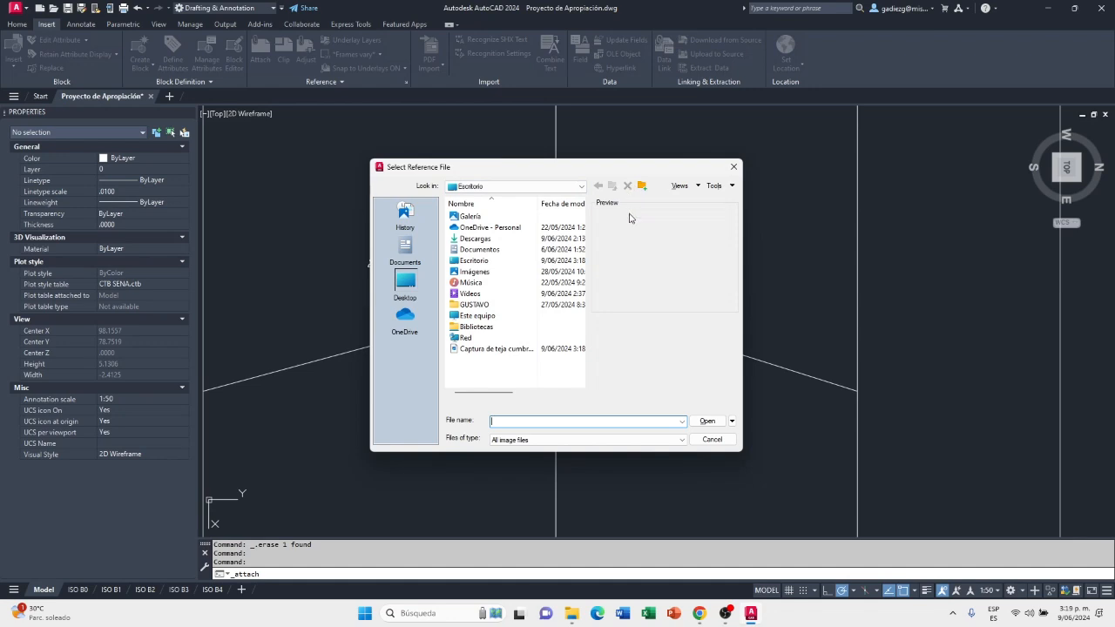
left_click(406, 285)
left_click(492, 349)
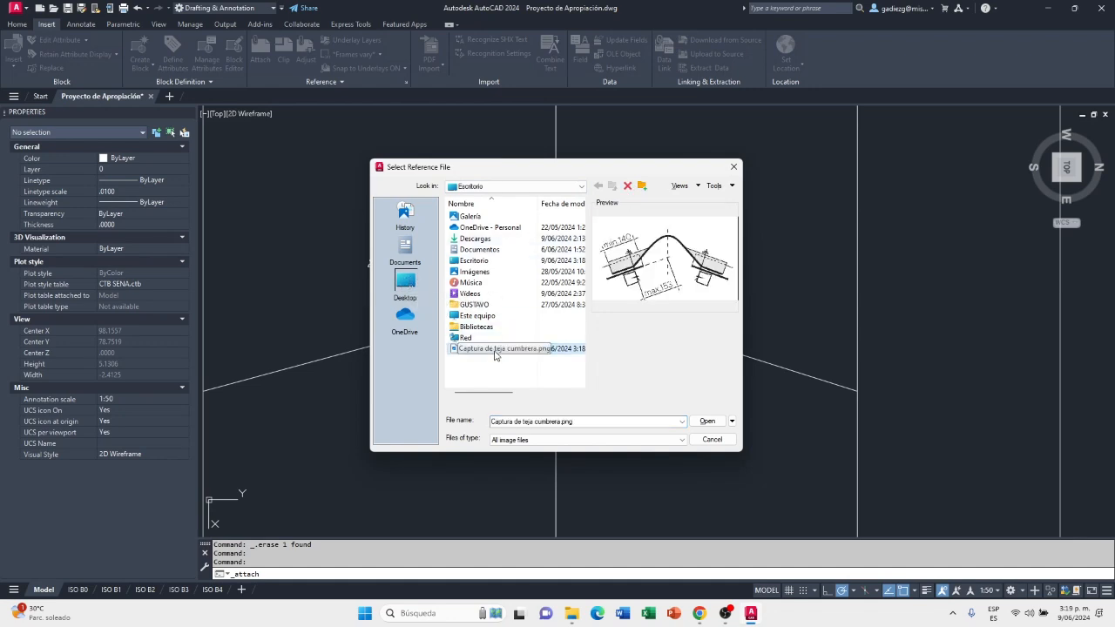
left_click(714, 423)
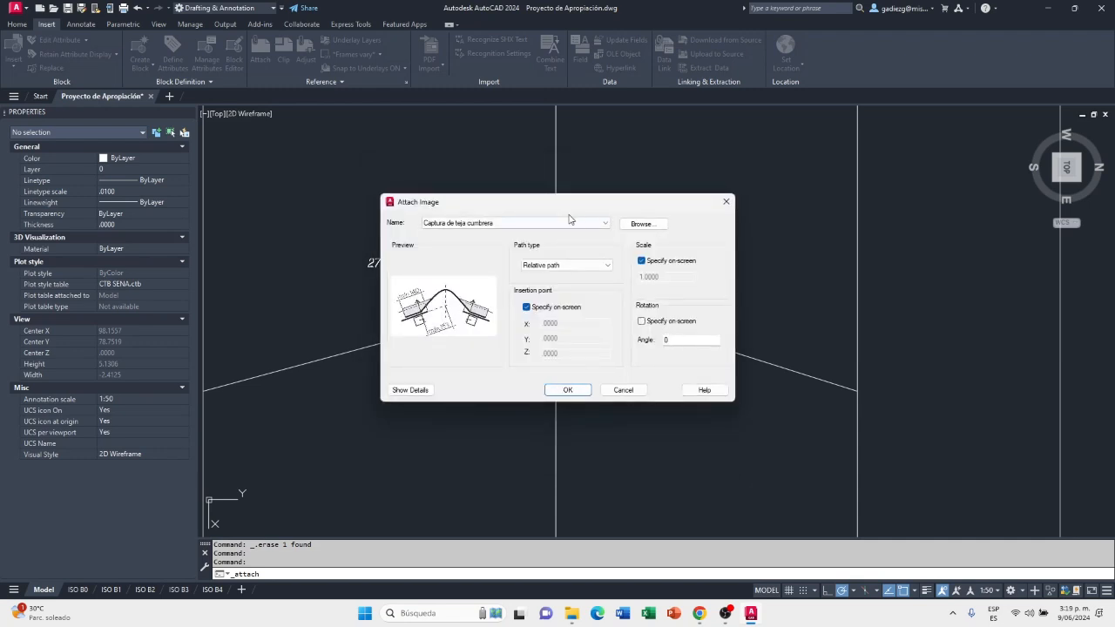
left_click(567, 390)
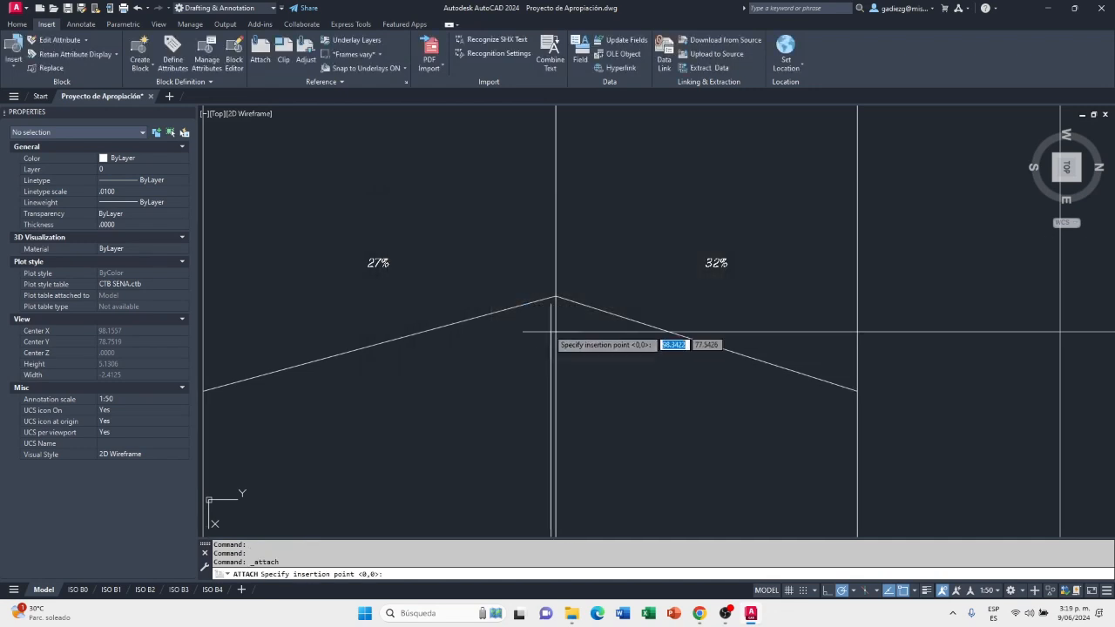
Place the attached image in the empty area beside the floor plans at scale factor 1
scroll(544, 288, "down", 6)
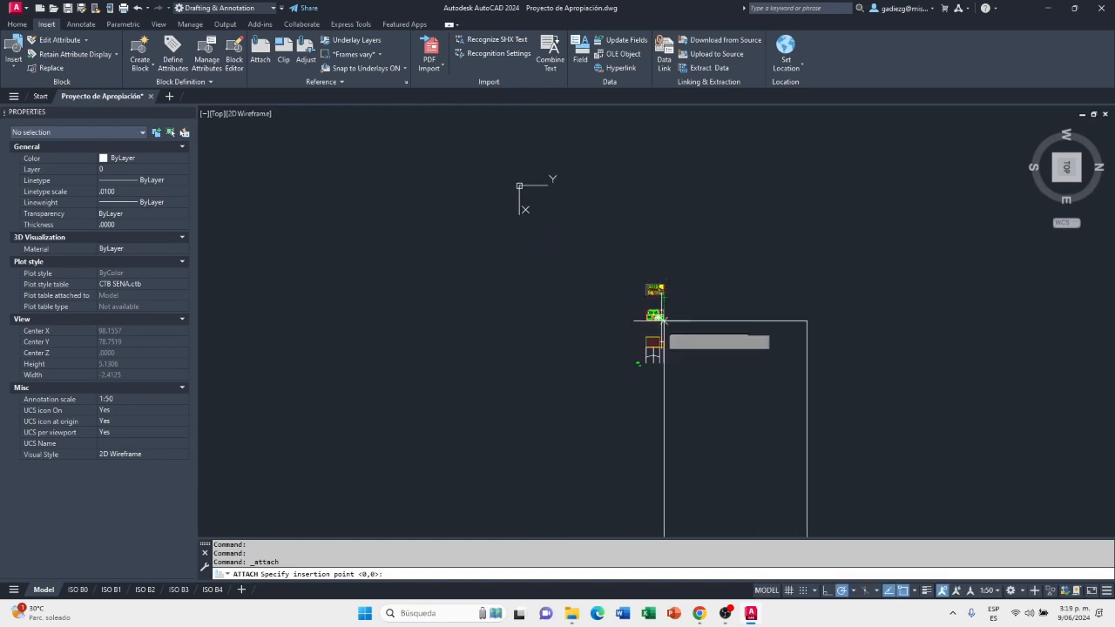
scroll(648, 353, "up", 5)
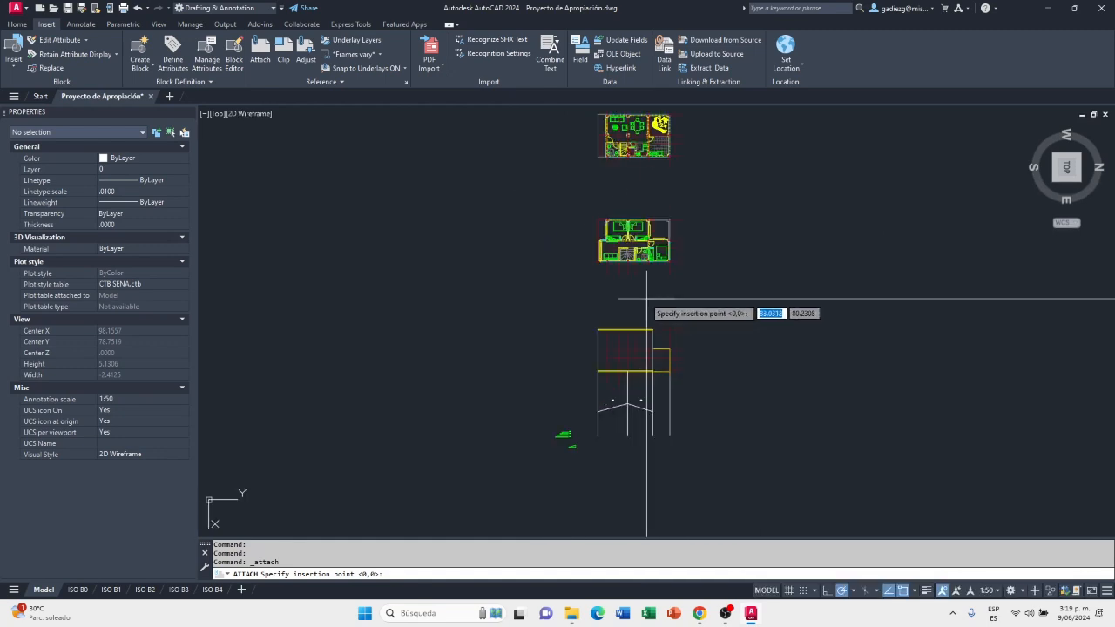
scroll(671, 331, "down", 3)
scroll(675, 322, "up", 2)
scroll(670, 315, "down", 3)
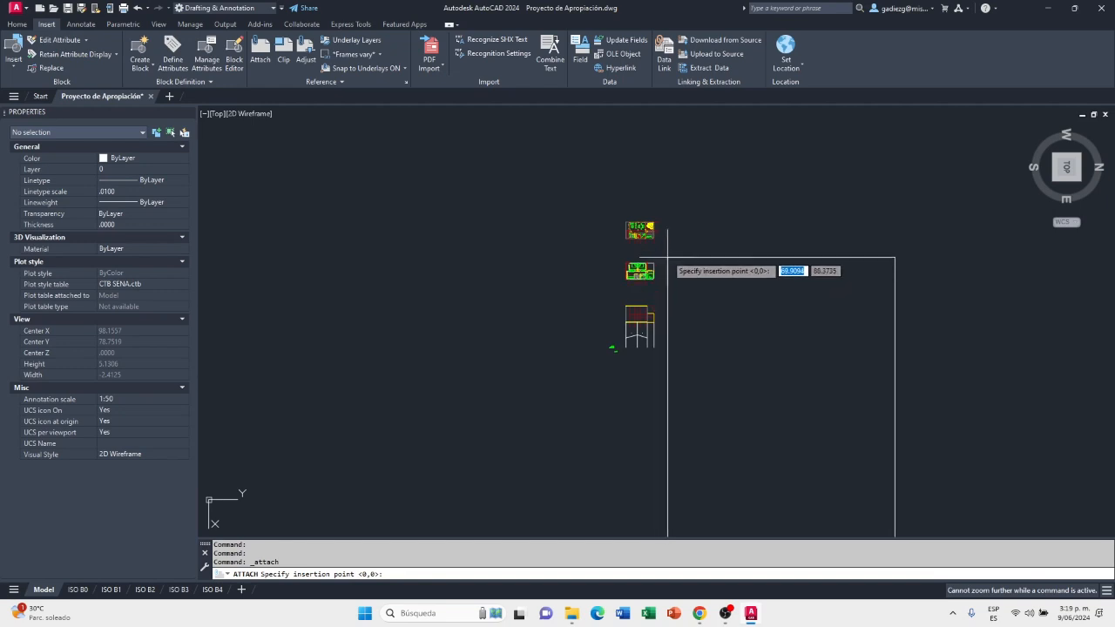
left_click(776, 116)
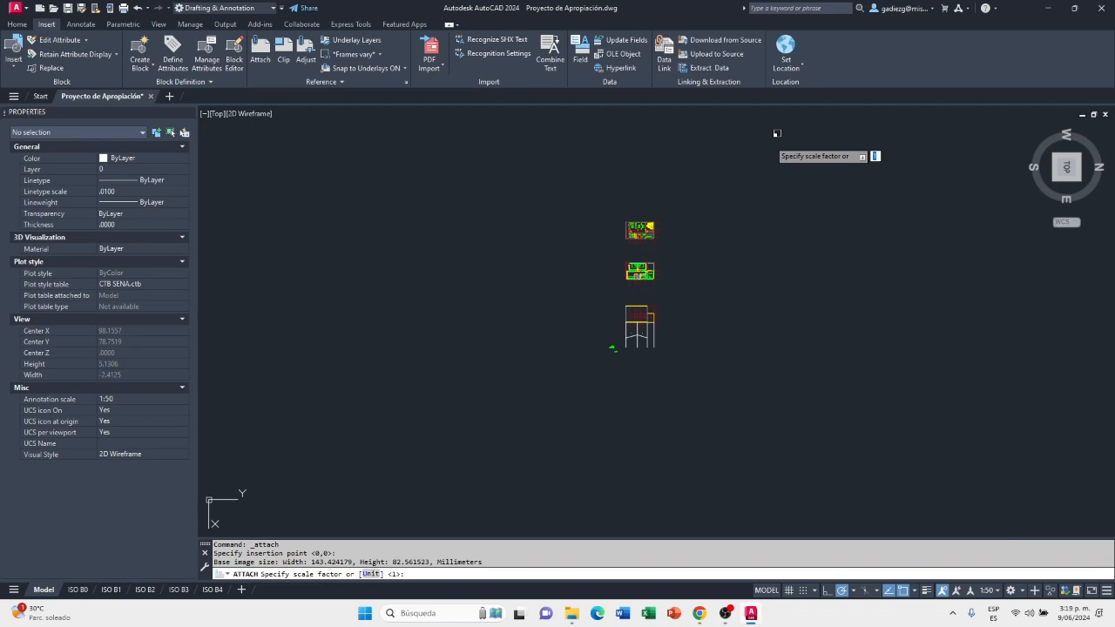
key("Return")
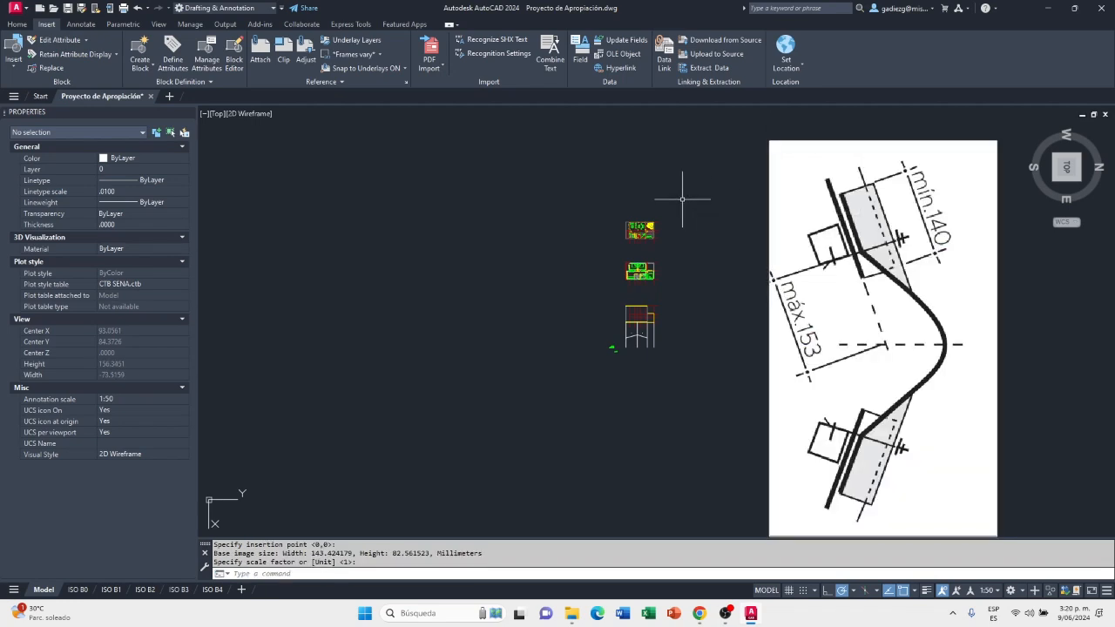
Rotate the top view 90° so the attached ridge tile image stands upright, and clear the selection
left_click(784, 144)
left_click(745, 164)
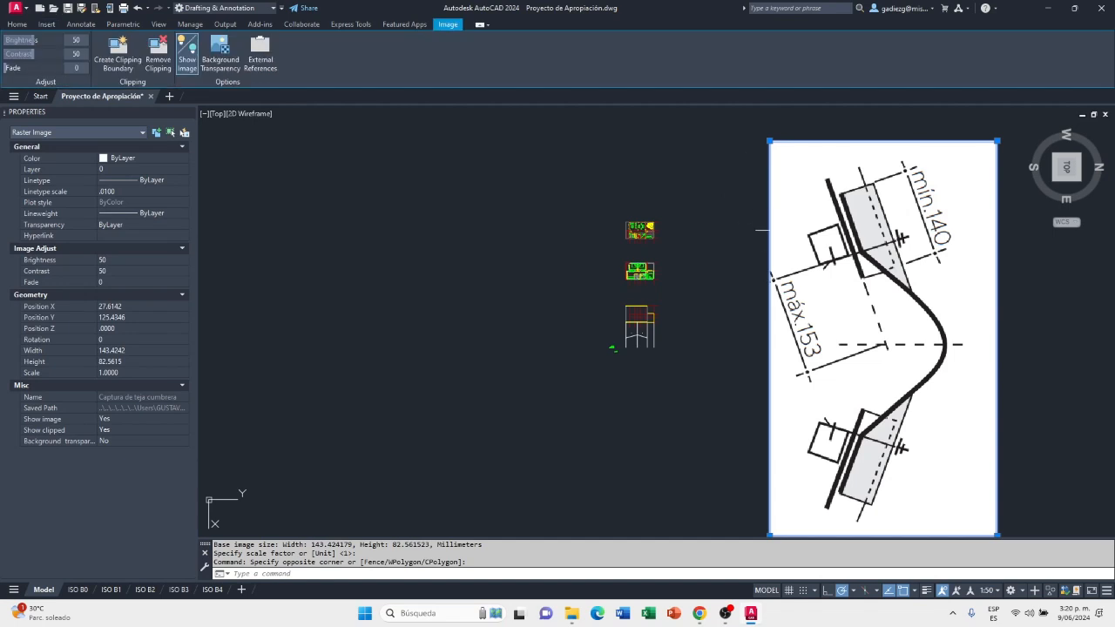
left_click(1097, 133)
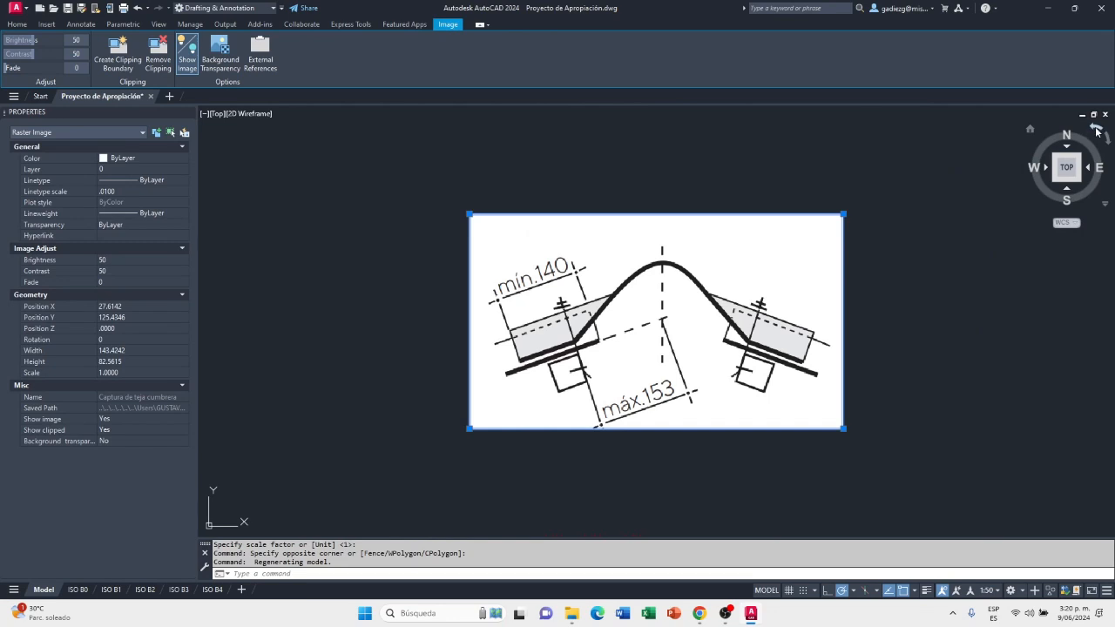
key("Escape")
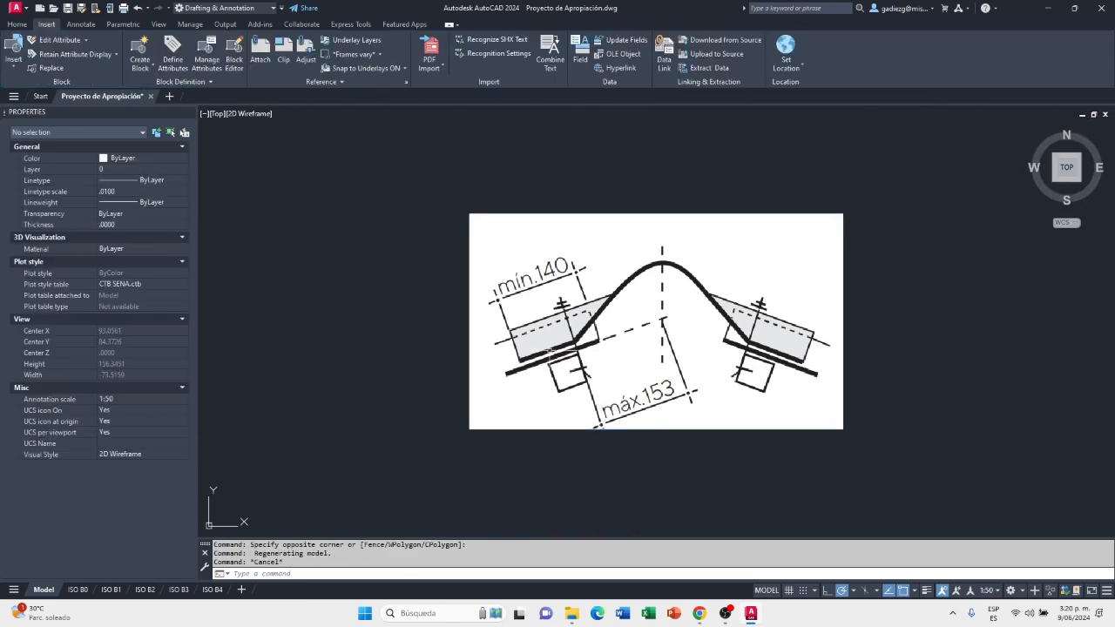
Set the ridge tile image's transparency to 70 and clear the selection
scroll(533, 357, "up", 2)
scroll(533, 357, "up", 2)
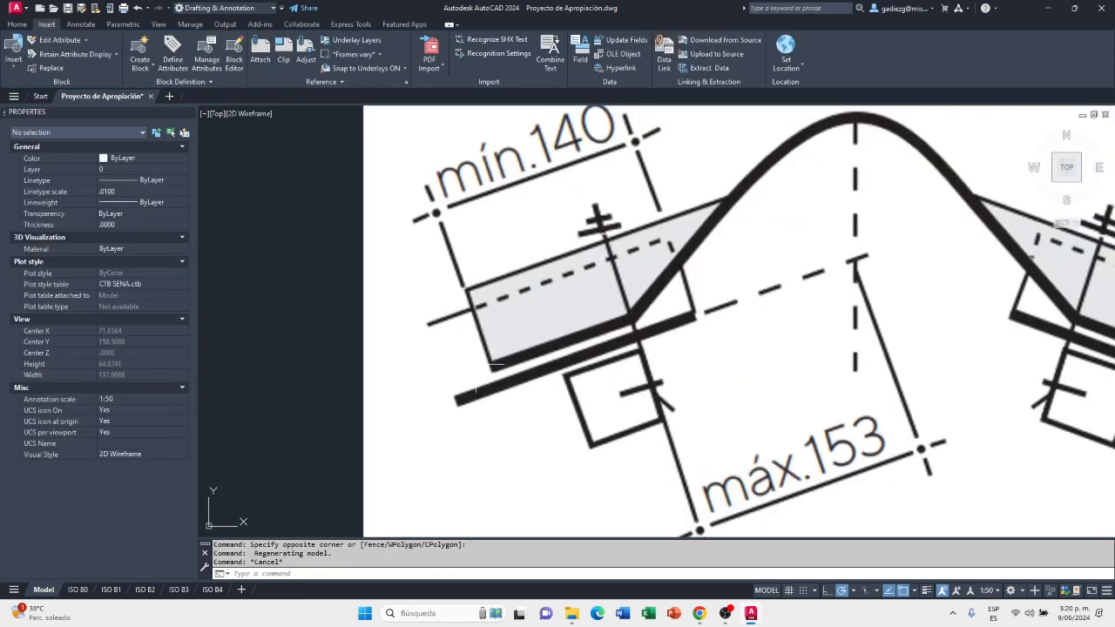
scroll(479, 364, "down", 4)
scroll(583, 365, "down", 3)
scroll(598, 360, "up", 3)
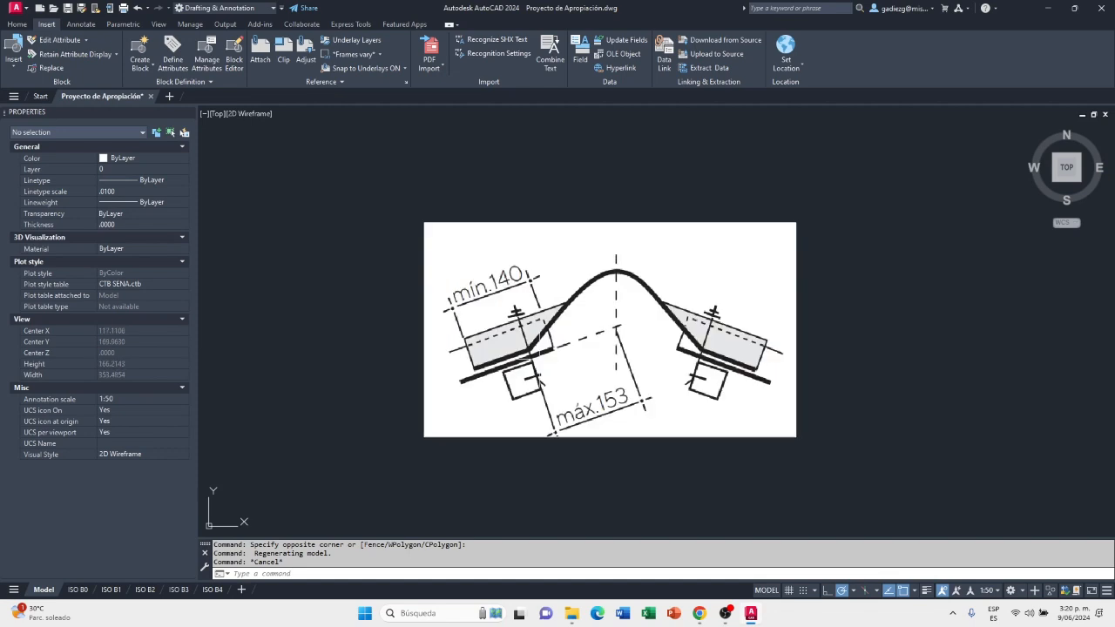
scroll(532, 356, "up", 4)
scroll(584, 353, "down", 2)
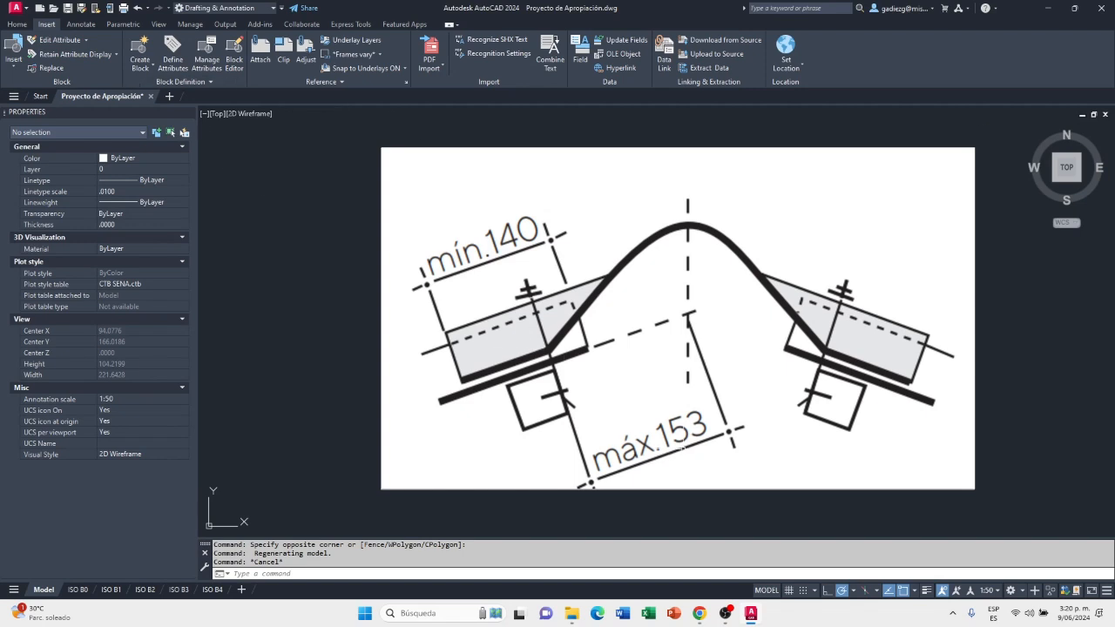
left_click(436, 448)
left_click(360, 497)
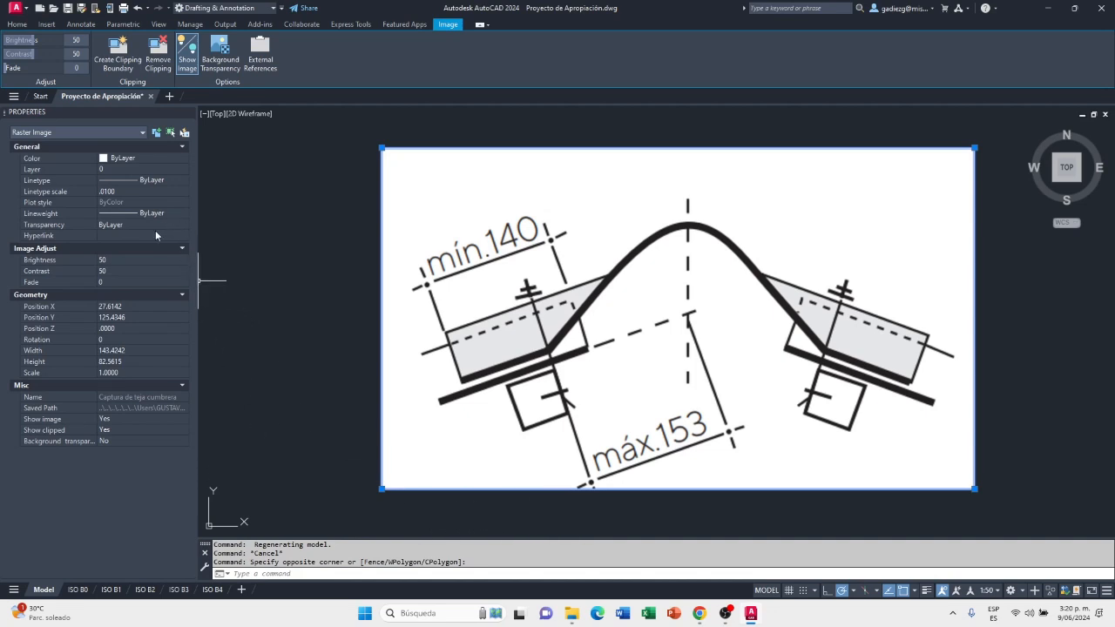
left_click(112, 226)
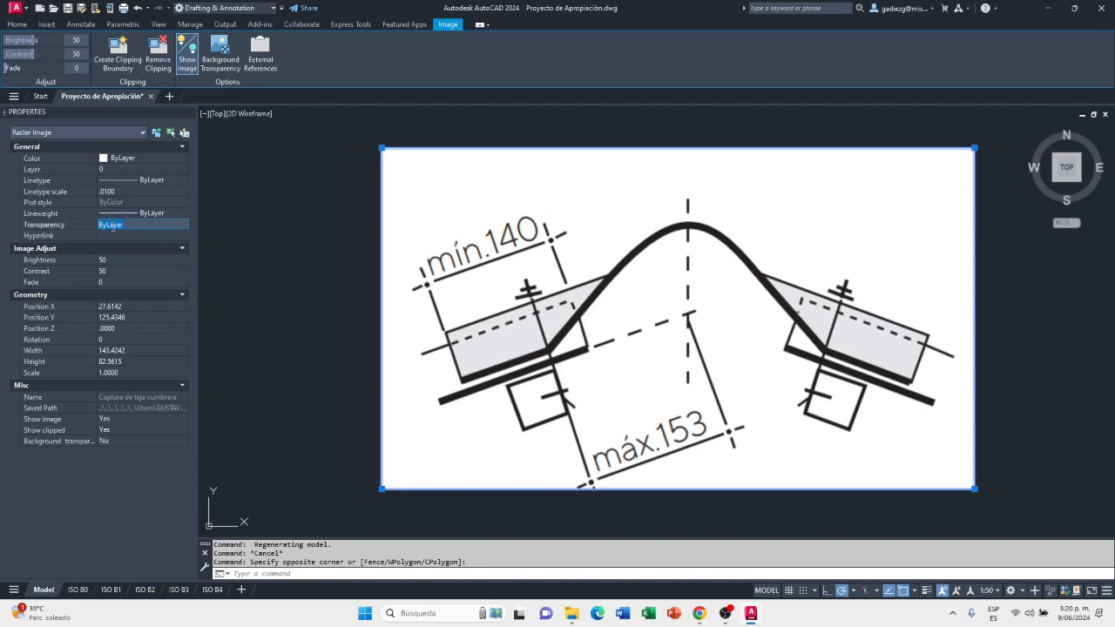
type("70")
key("Tab")
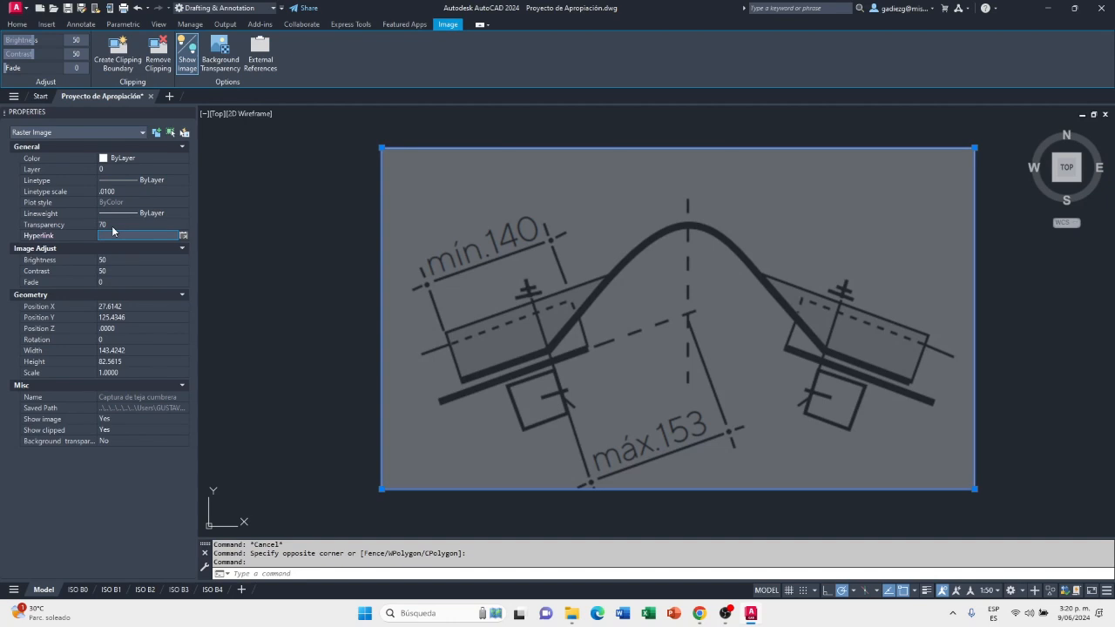
key("Escape")
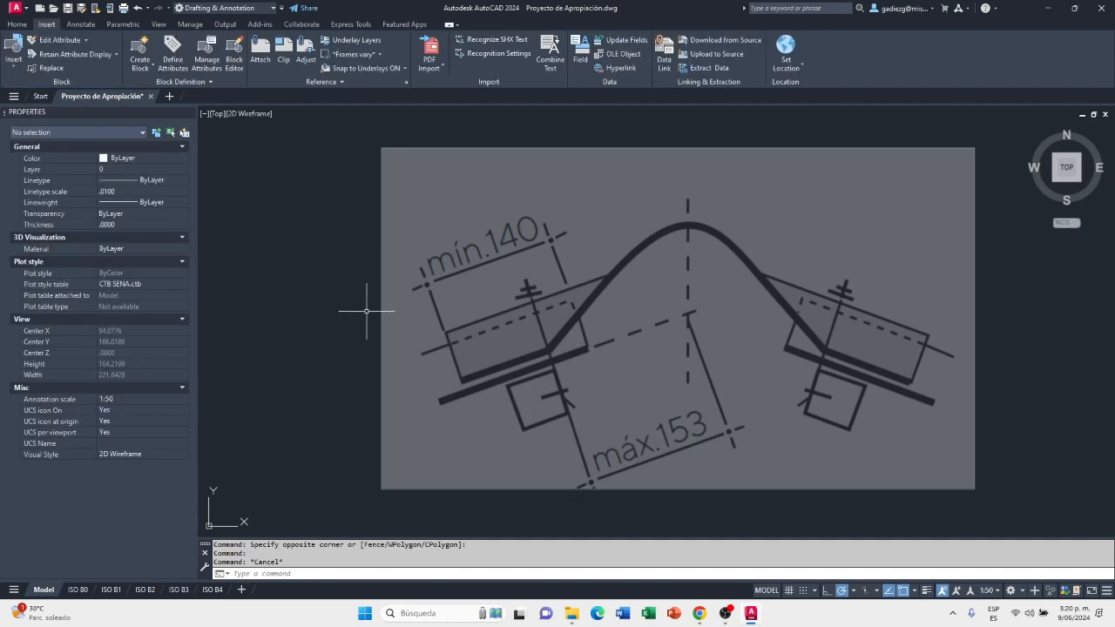
Draw a 0.153 reference line from the left purlin fixing along the dashed line towards the ridge axis
left_click(16, 24)
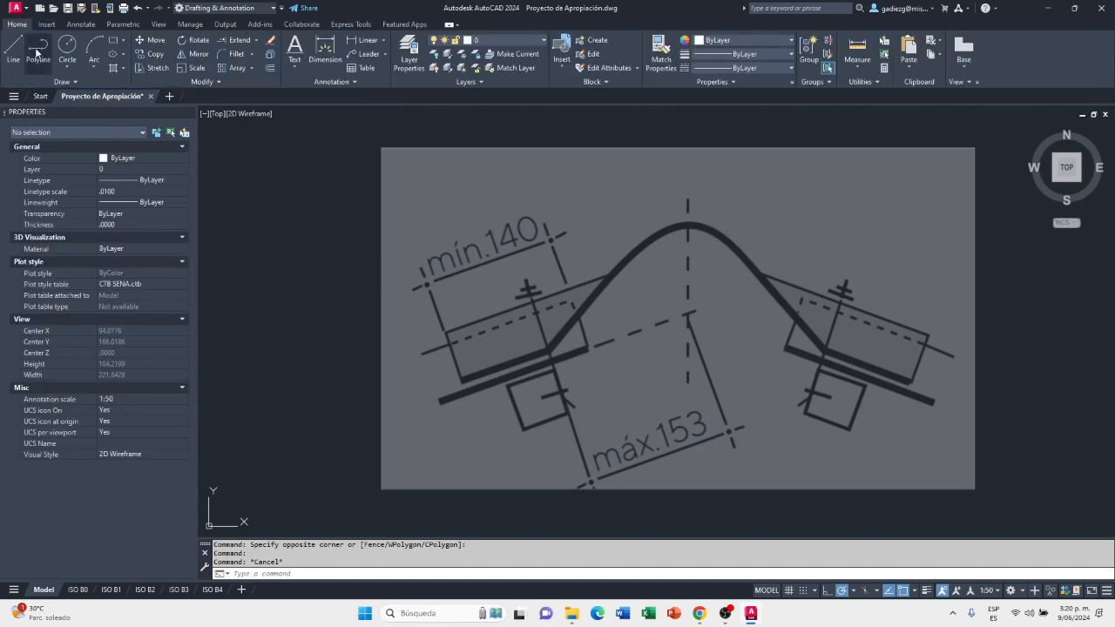
left_click(17, 59)
scroll(597, 376, "up", 4)
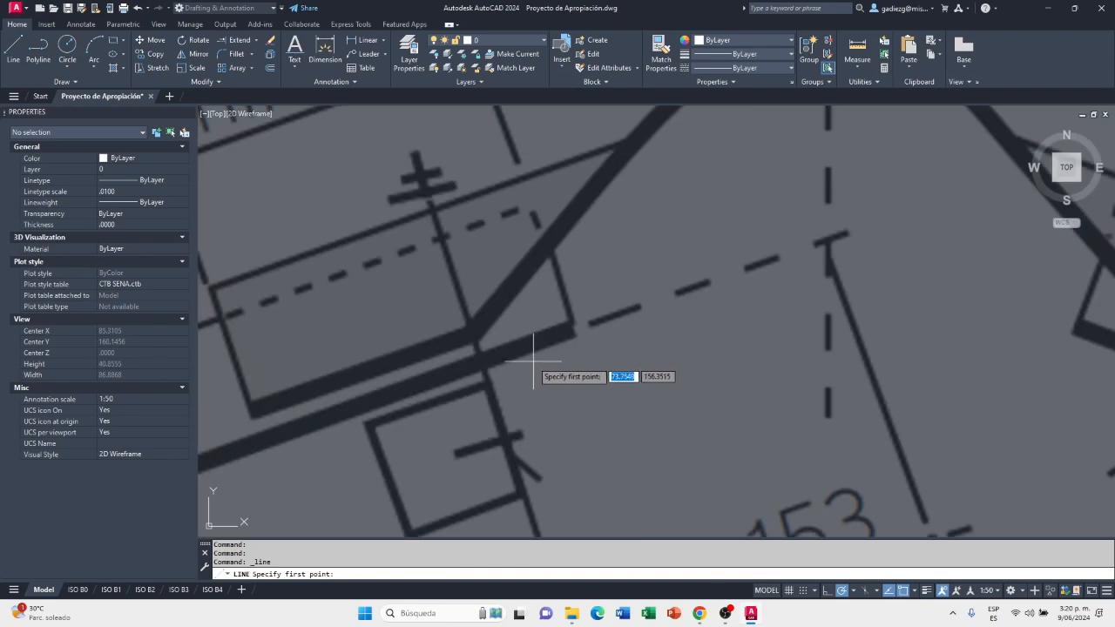
left_click(479, 360)
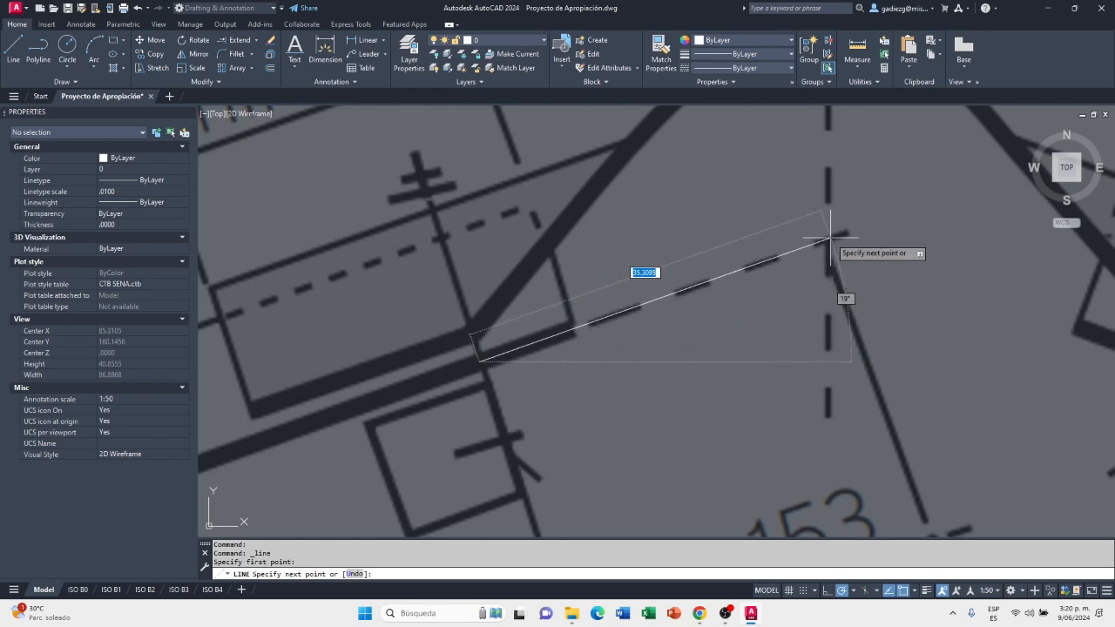
scroll(829, 236, "down", 2)
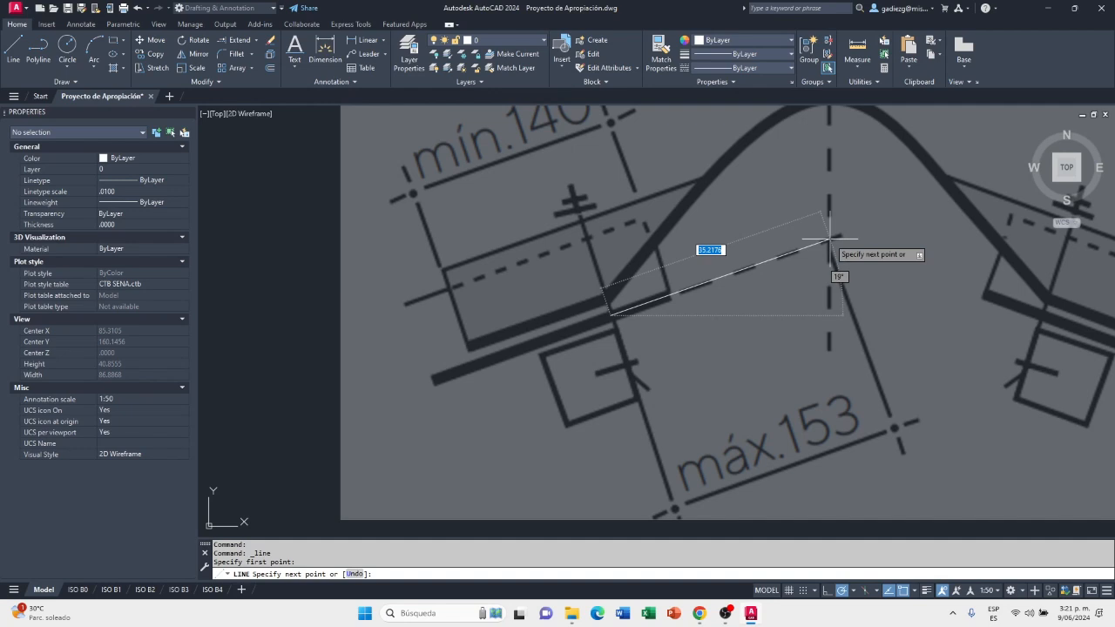
type("0.153")
key("Return")
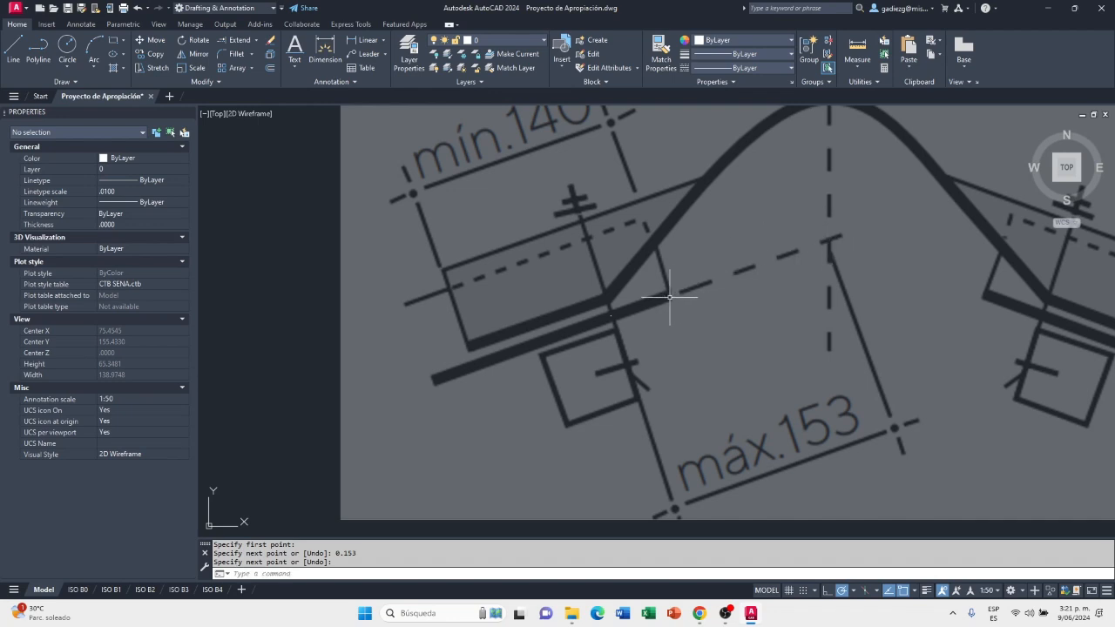
Examine the 0.153 reference line's size against the máx.153 distance in the image
scroll(617, 319, "up", 4)
scroll(617, 318, "up", 12)
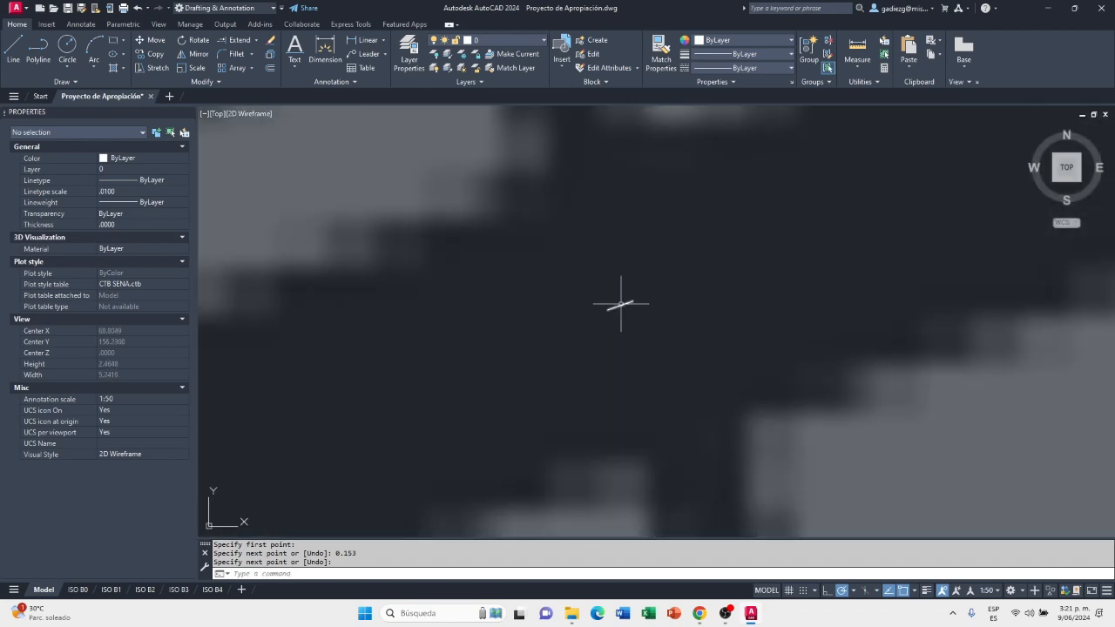
scroll(621, 304, "down", 6)
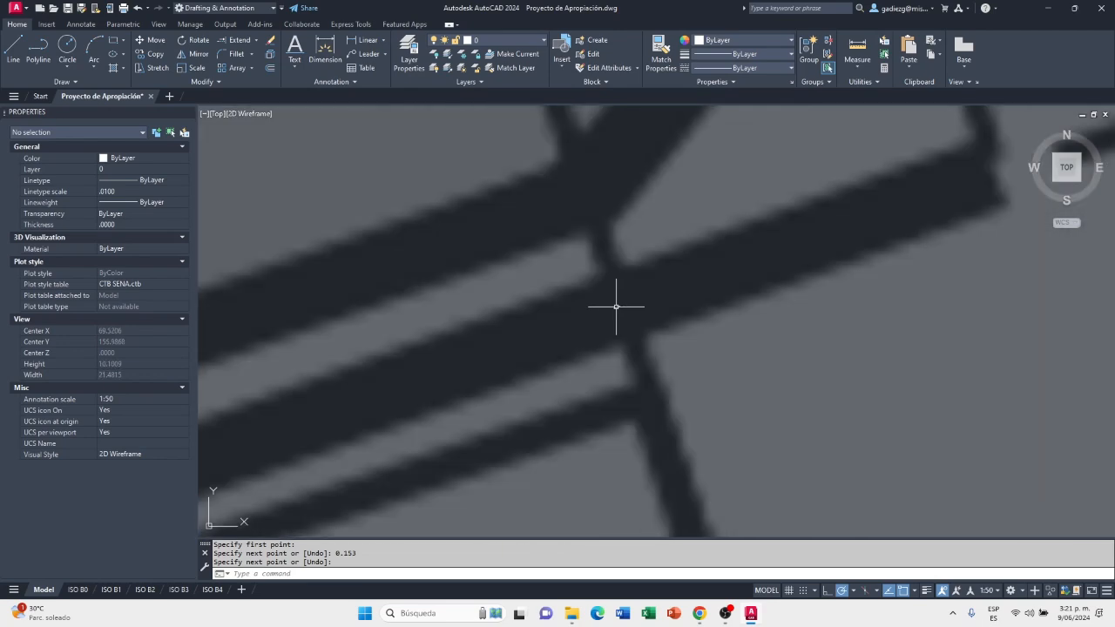
scroll(610, 314, "down", 10)
scroll(590, 323, "up", 6)
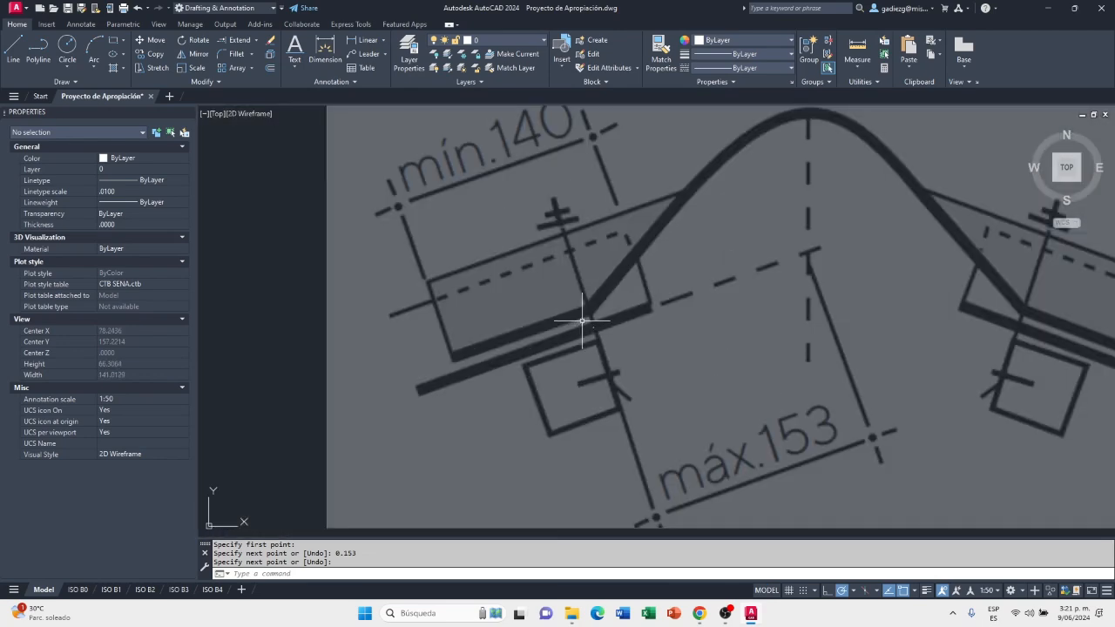
scroll(590, 322, "up", 9)
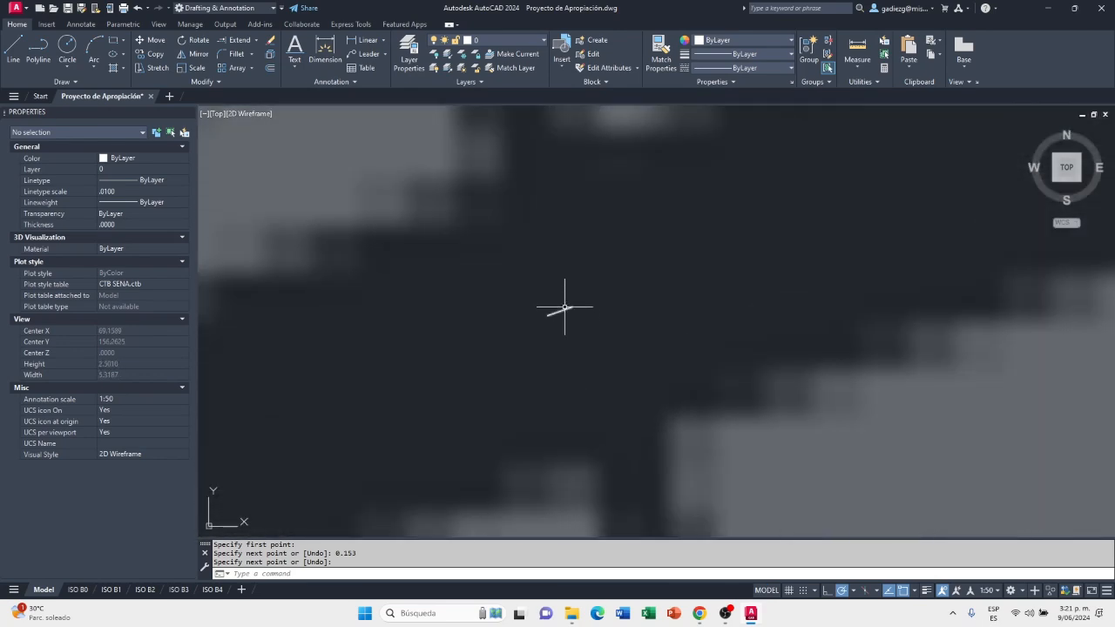
Compare the short reference line at the left purlin fixing with the overall extent of the ridge tile image
scroll(562, 306, "down", 4)
scroll(563, 306, "down", 8)
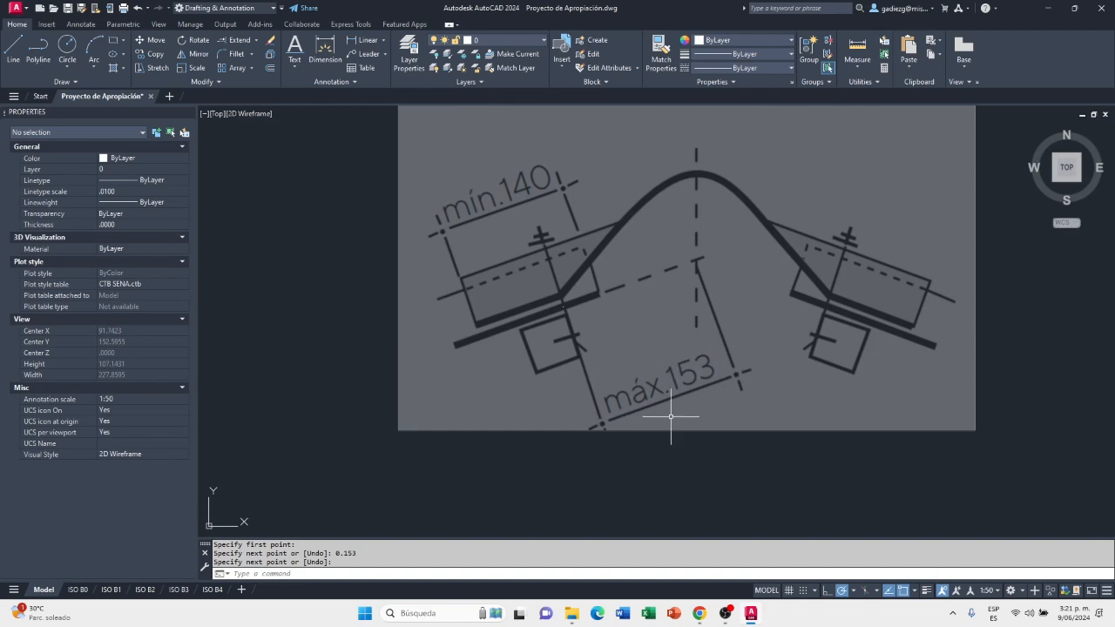
scroll(578, 325, "up", 8)
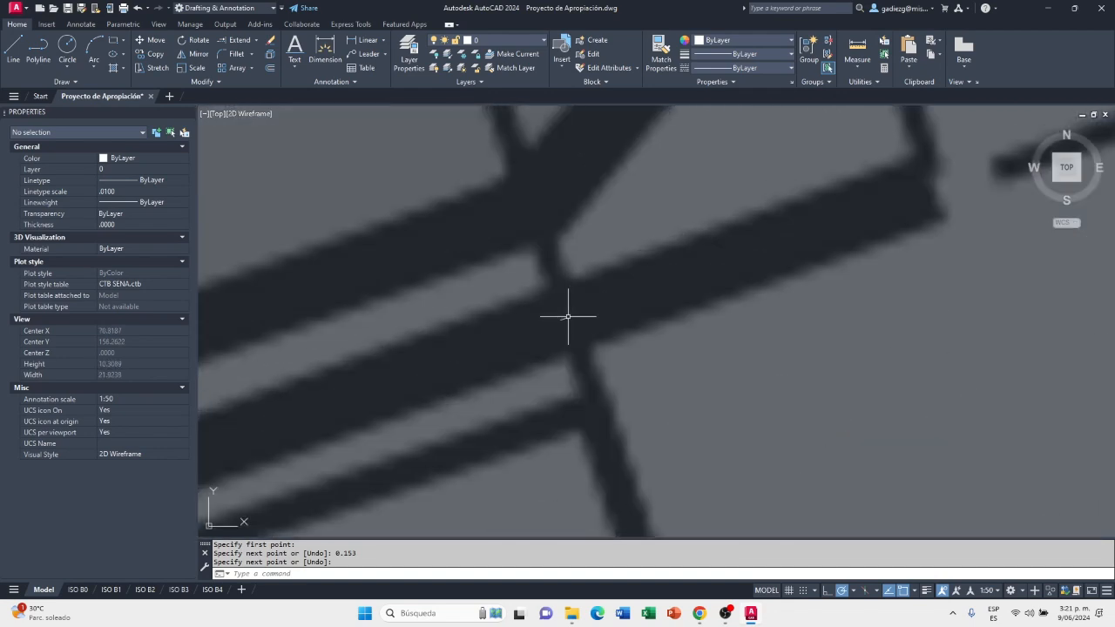
scroll(556, 316, "up", 6)
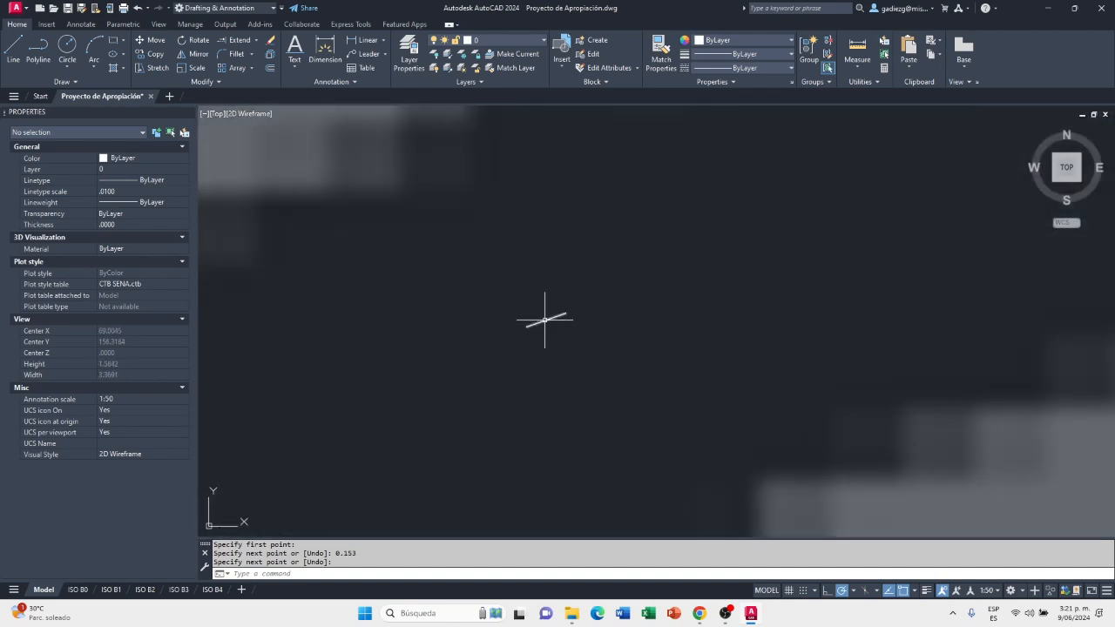
scroll(546, 319, "down", 6)
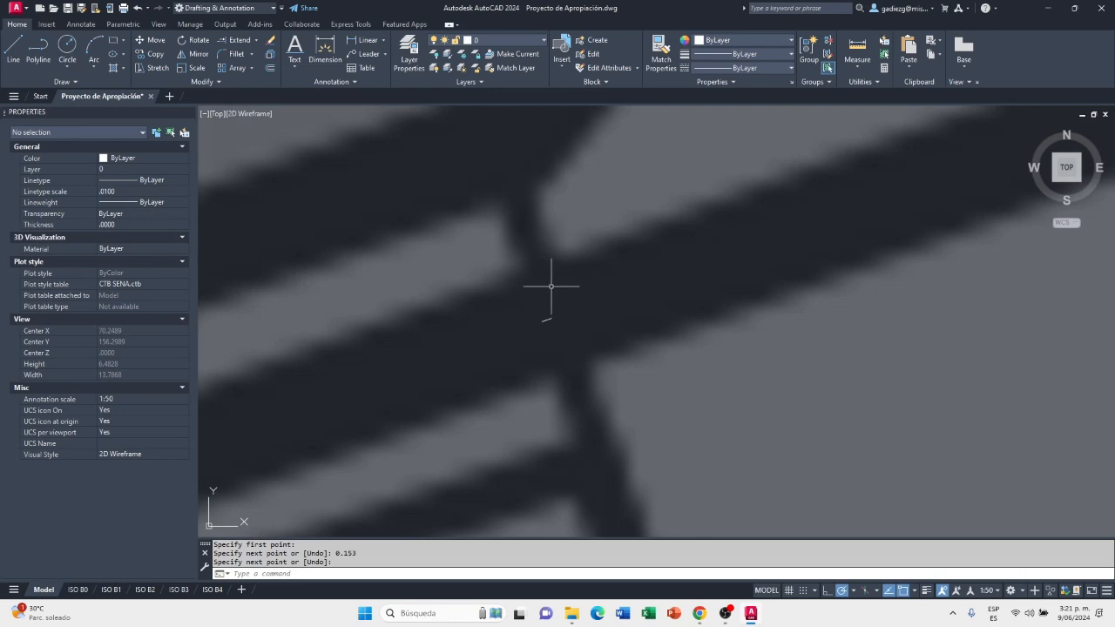
scroll(549, 322, "up", 2)
scroll(550, 322, "up", 2)
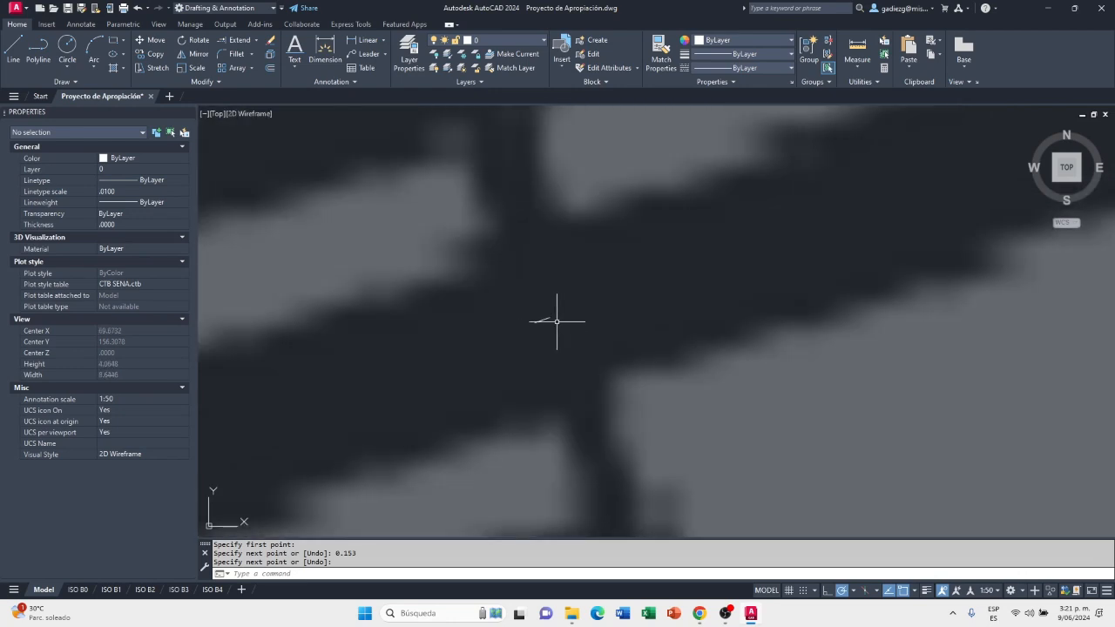
scroll(547, 320, "down", 12)
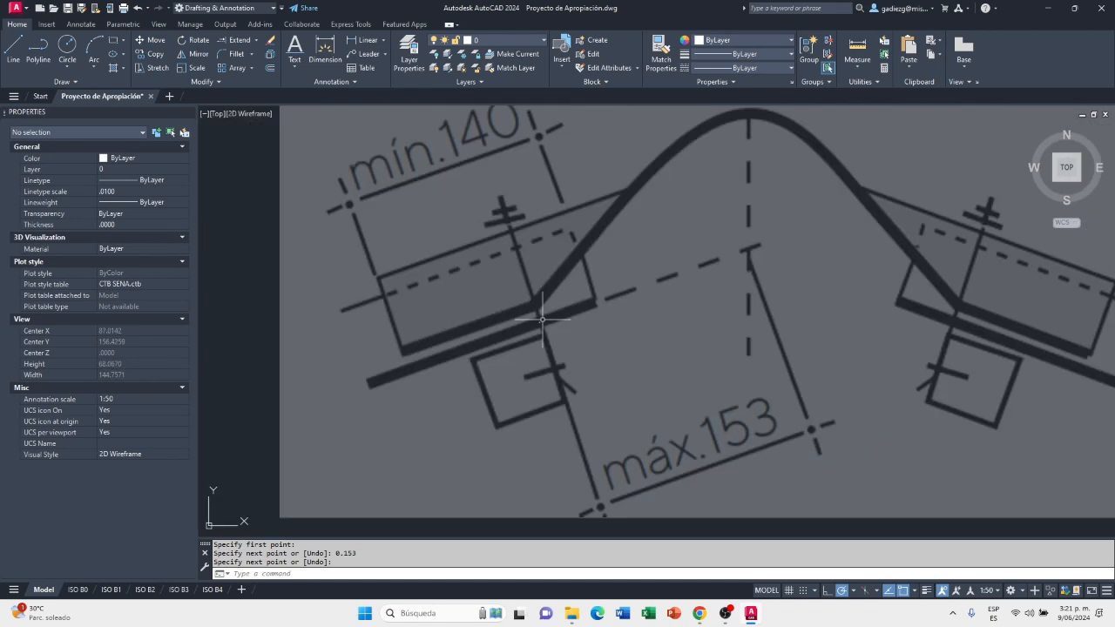
scroll(578, 392, "down", 2)
Scale the ridge tile image down freehand about the reference line's left endpoint, bringing its size much closer to the line
left_click(422, 494)
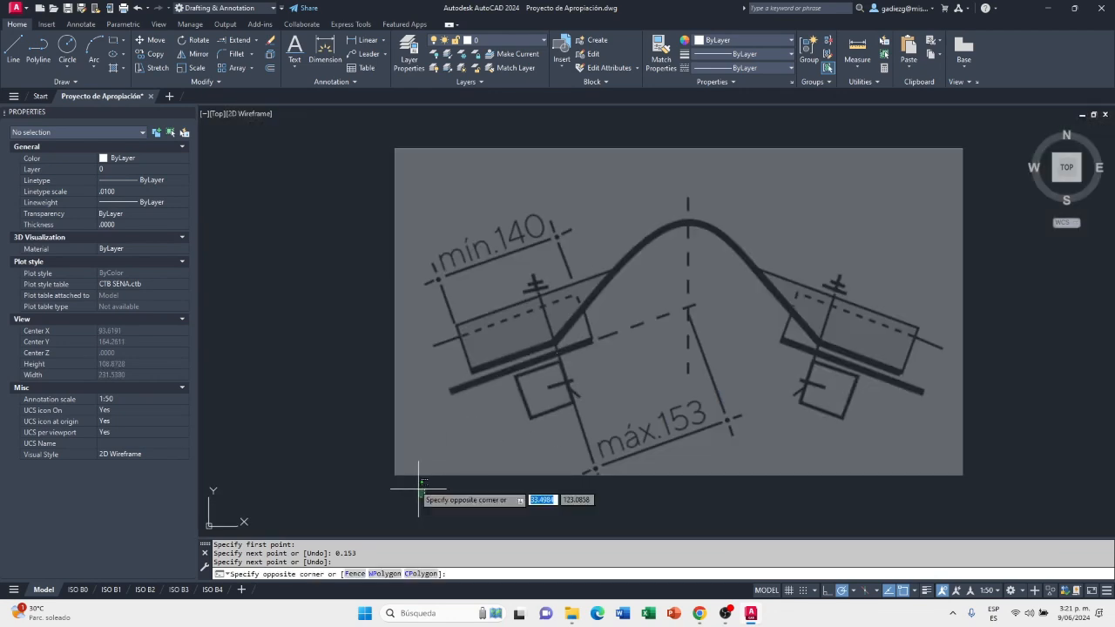
left_click(370, 441)
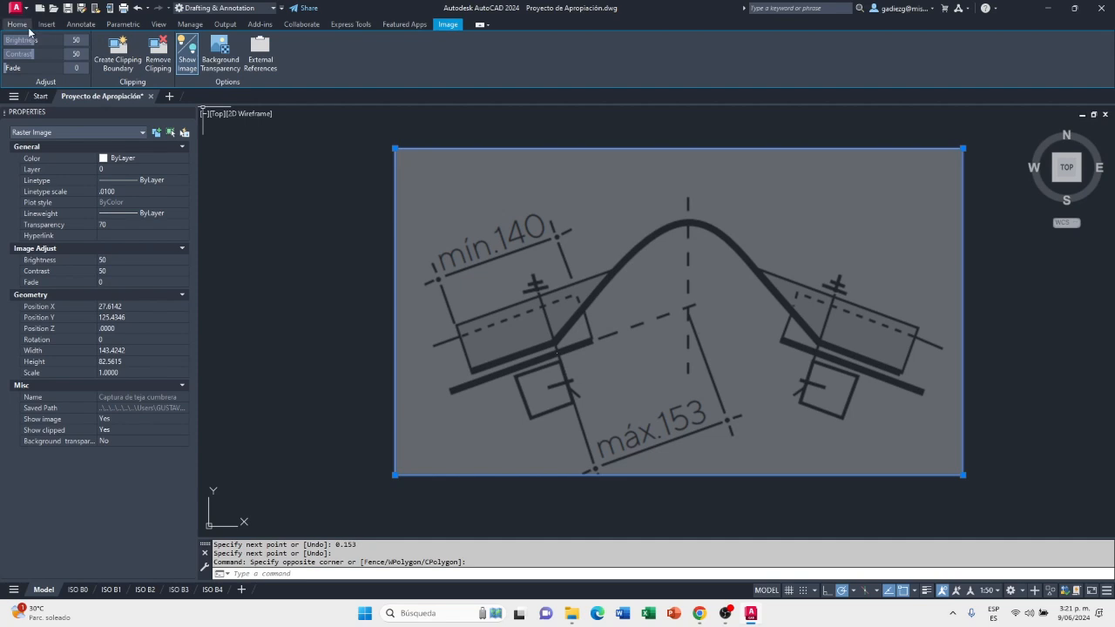
left_click(21, 26)
left_click(191, 67)
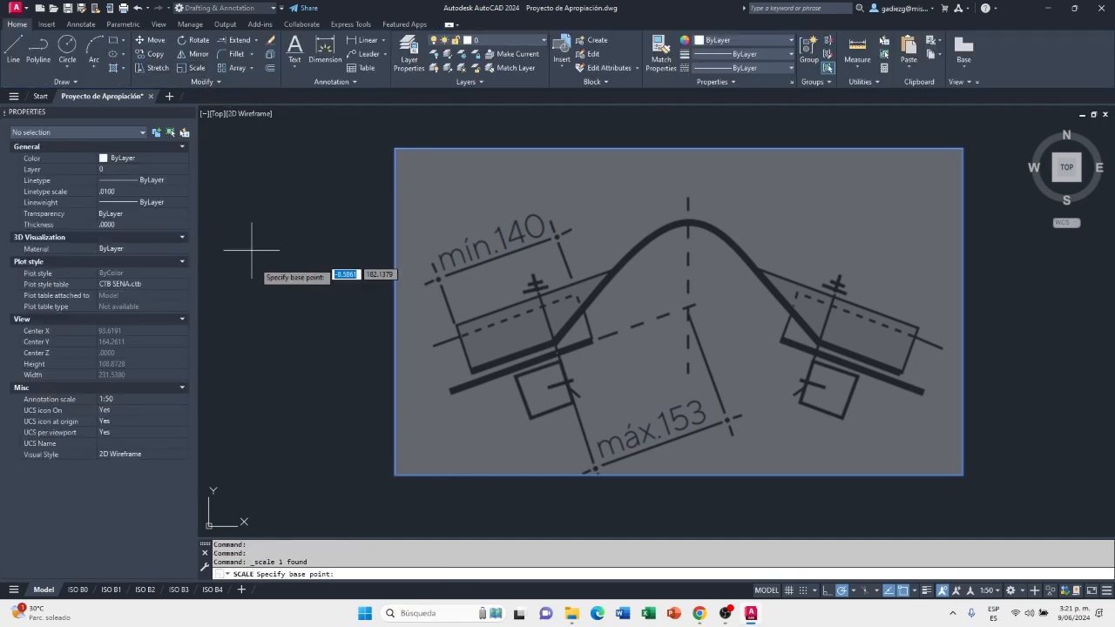
scroll(577, 378, "up", 12)
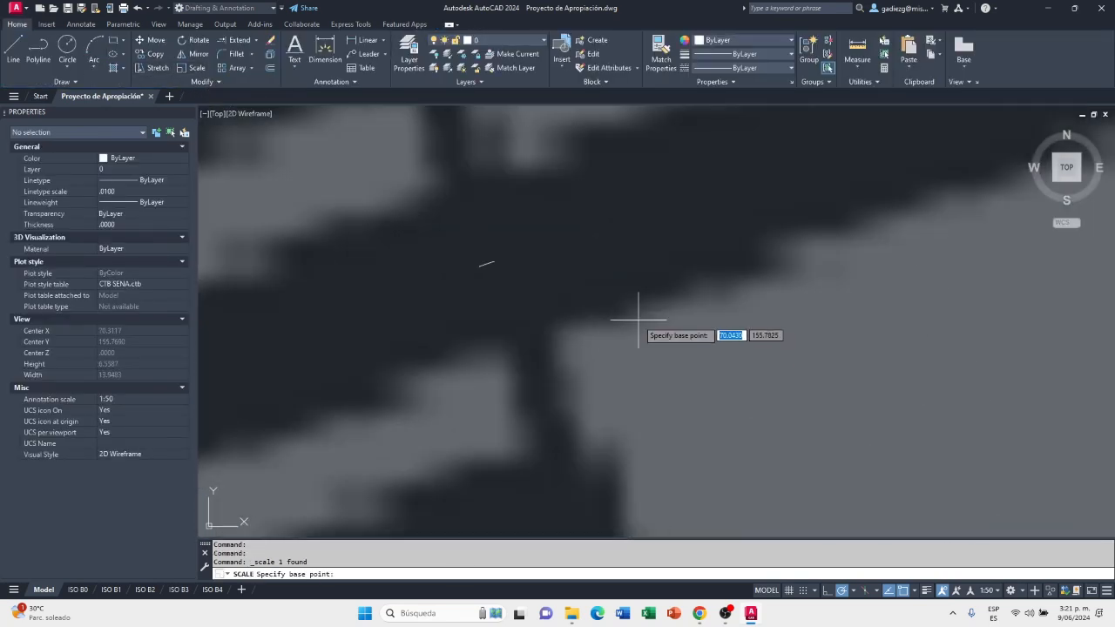
scroll(593, 322, "up", 6)
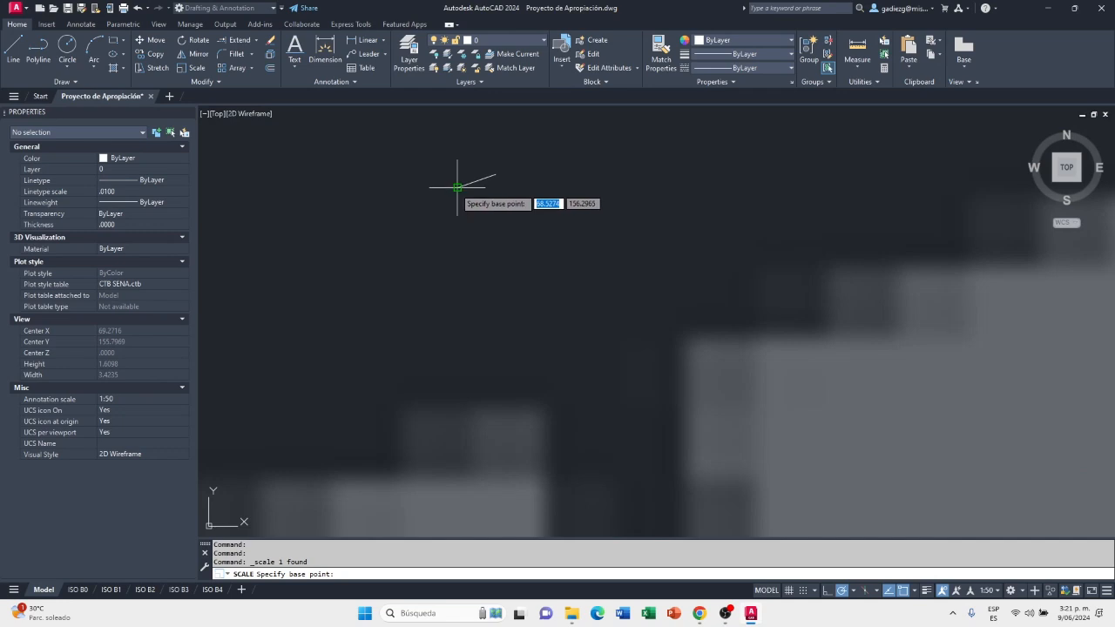
scroll(458, 187, "up", 4)
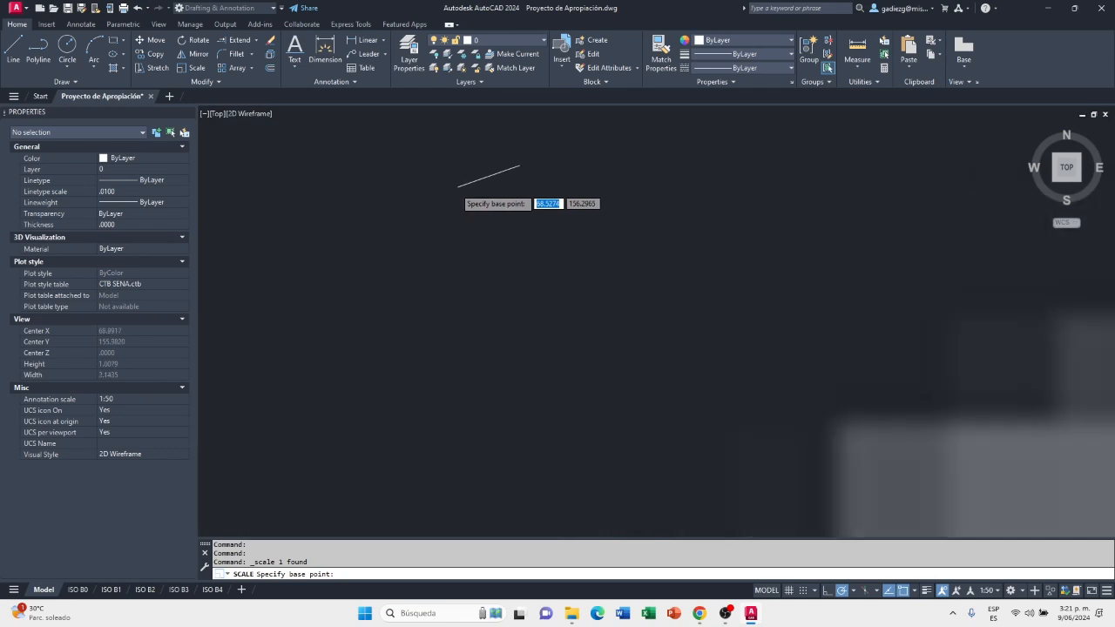
left_click(459, 185)
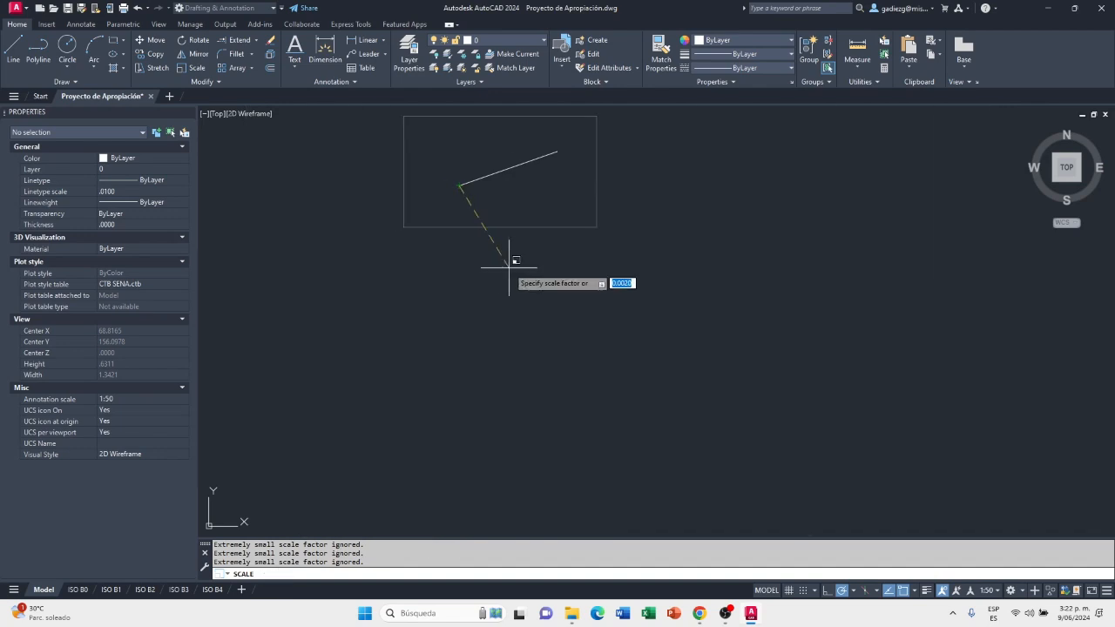
scroll(542, 398, "down", 6)
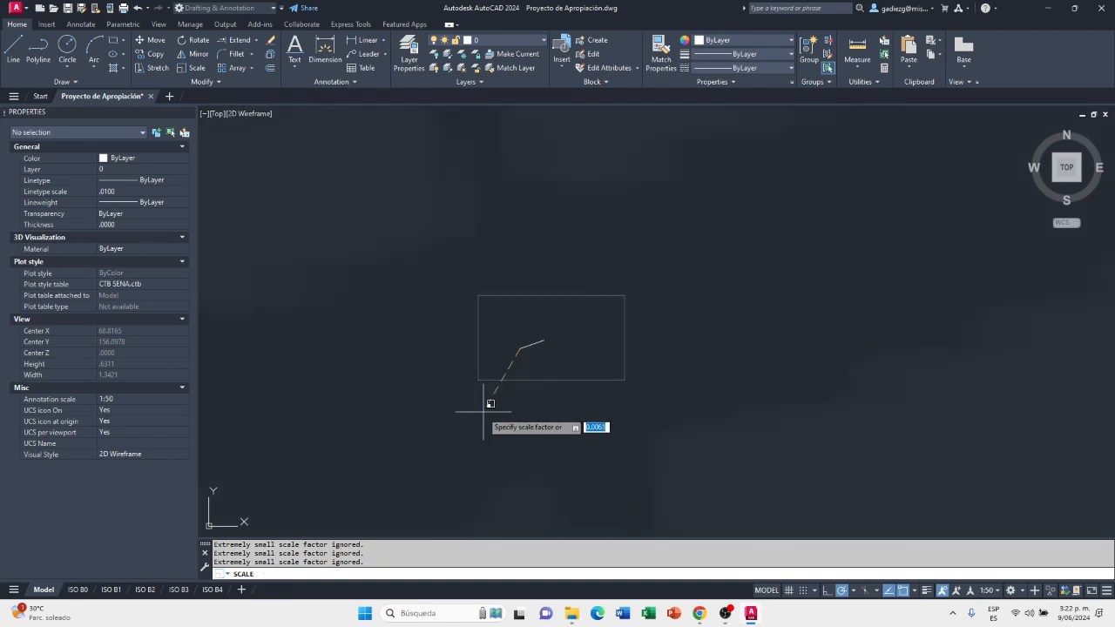
scroll(374, 444, "down", 5)
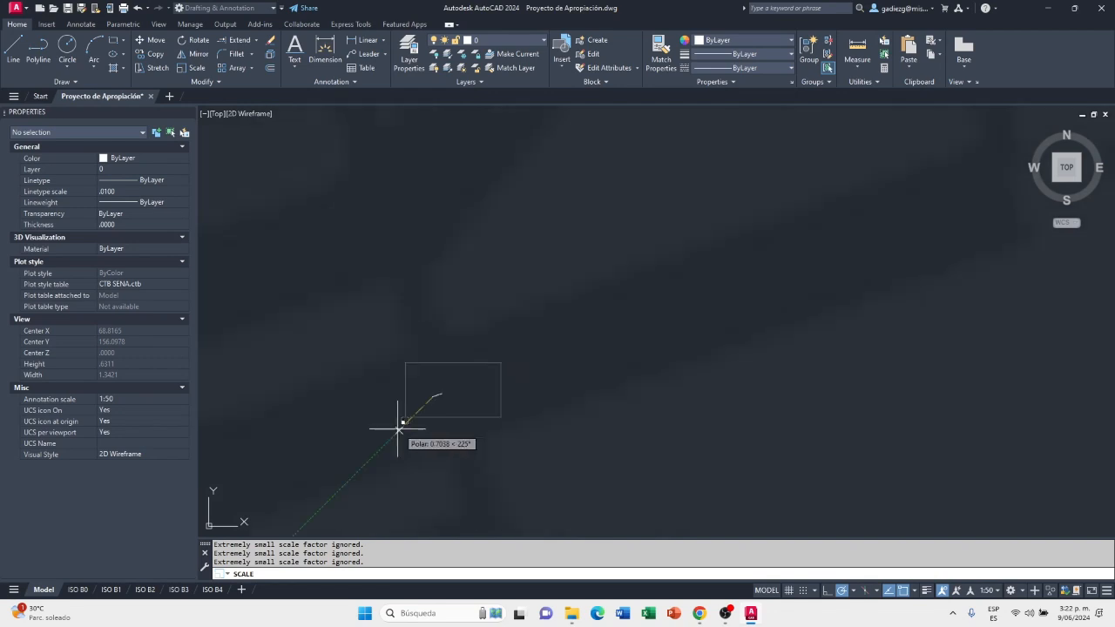
left_click(305, 427)
scroll(357, 445, "up", 10)
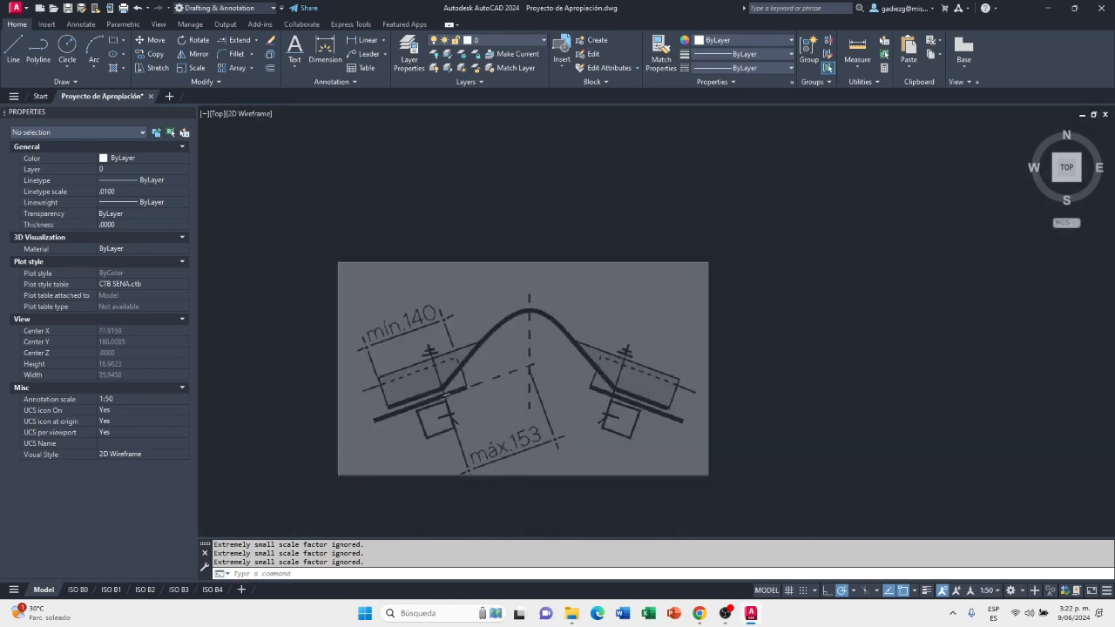
scroll(499, 398, "down", 2)
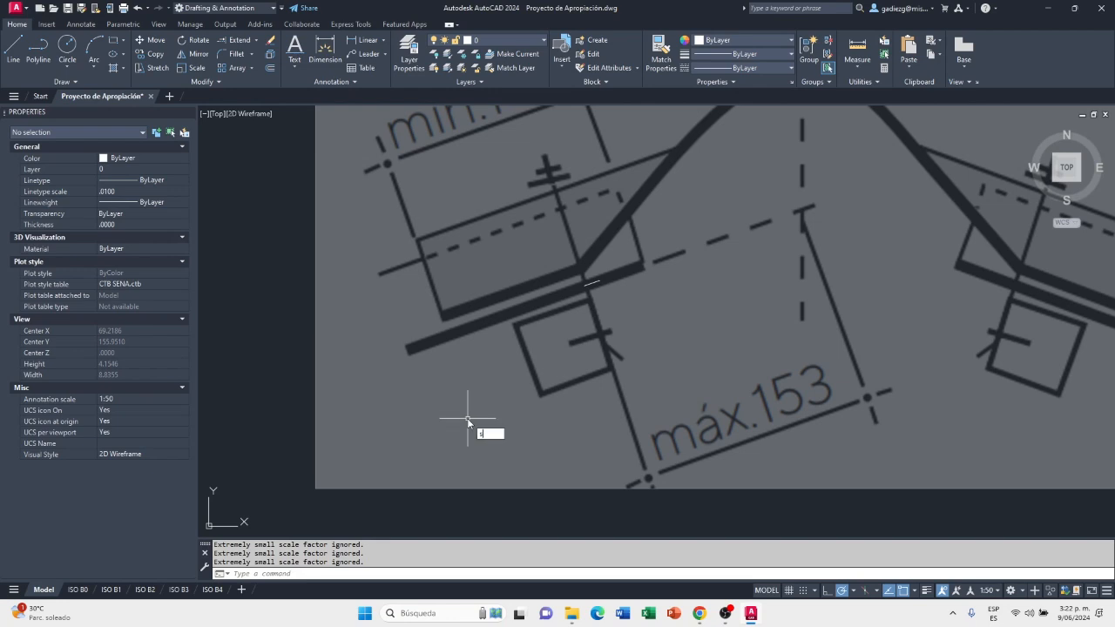
key("Return")
left_click(383, 448)
left_click(313, 492)
key("Return")
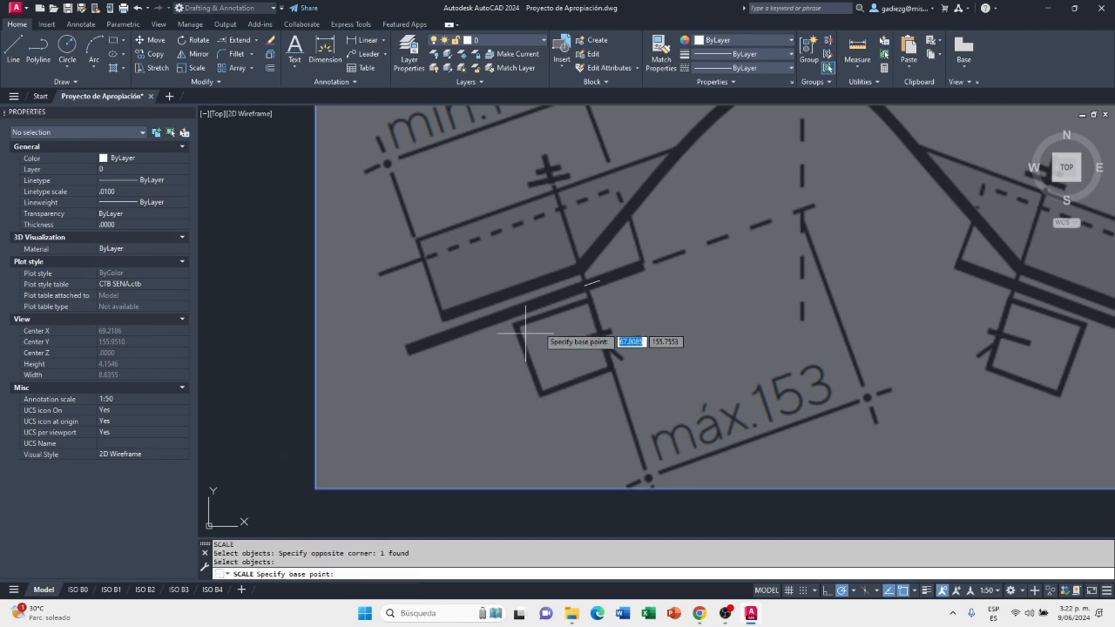
left_click(584, 285)
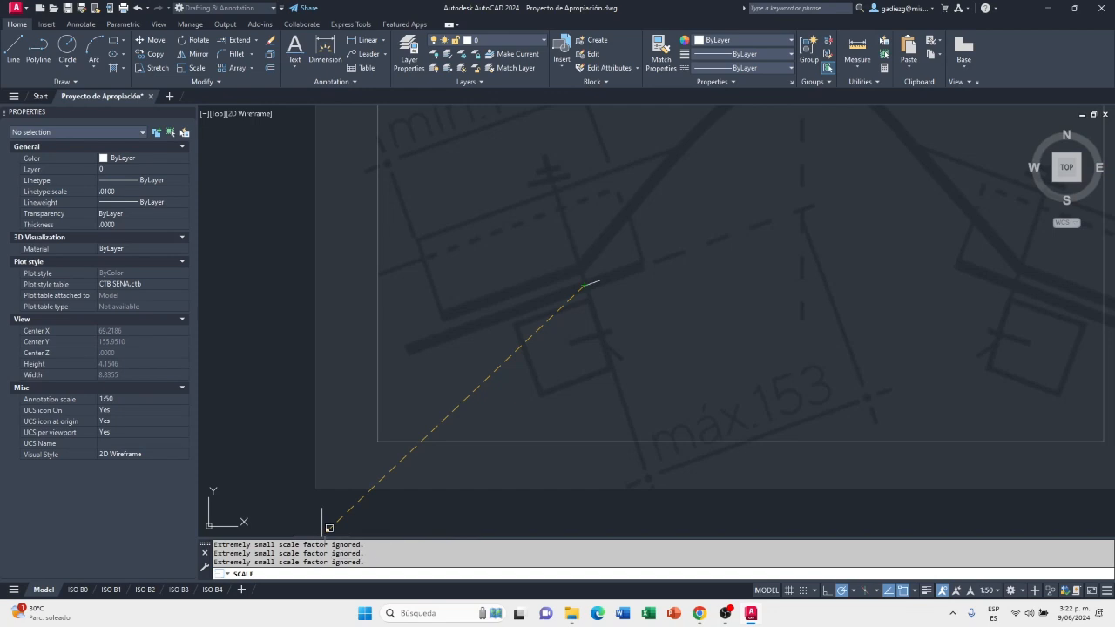
key("Escape")
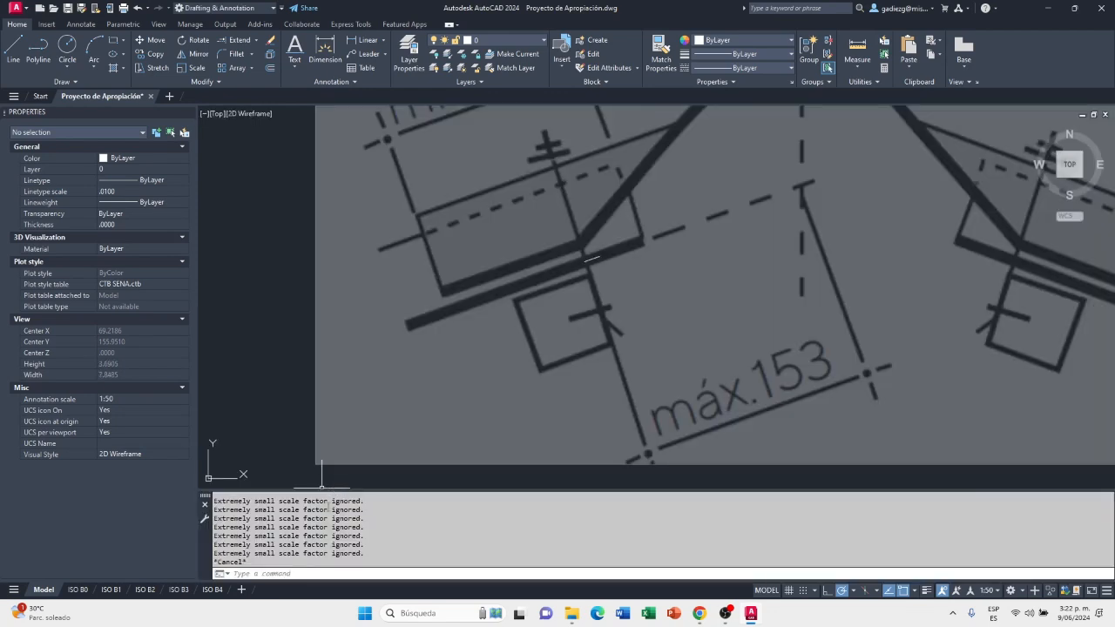
scroll(298, 529, "up", 1)
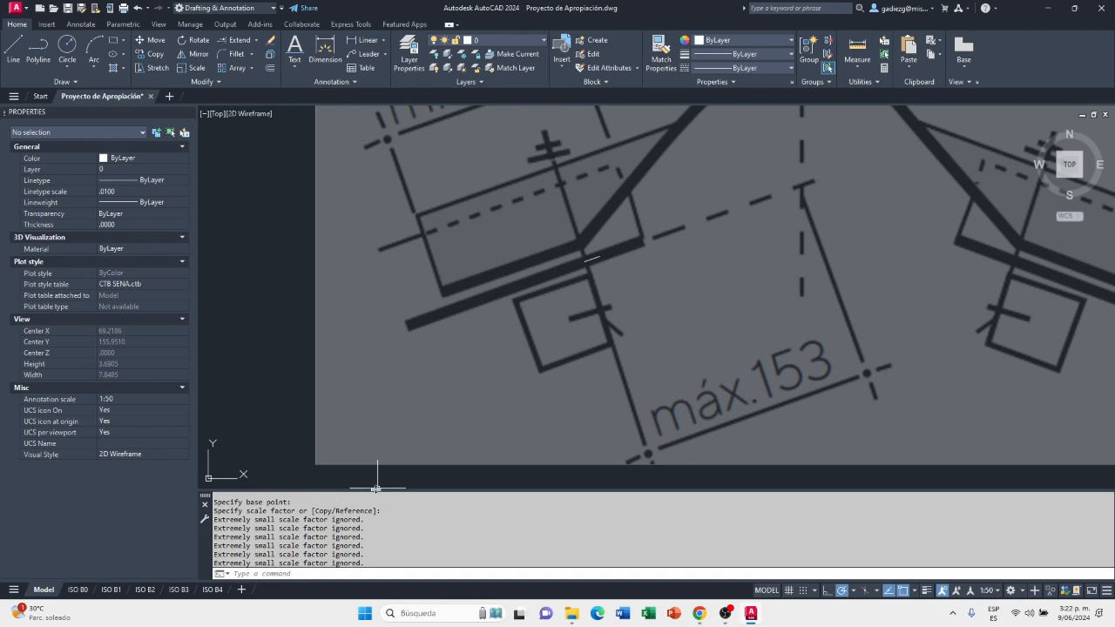
left_click_drag(376, 489, 365, 540)
key("Escape")
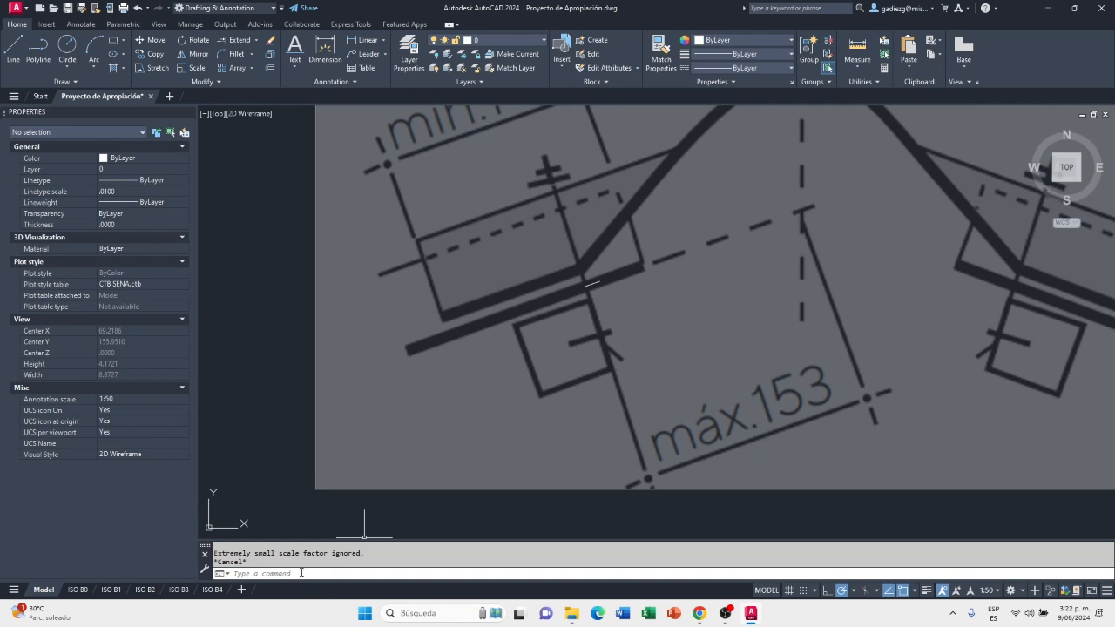
Scale the ridge tile image by reference about the line's left endpoint, matching its dashed distance to the ridge axis to the 0.153 line
scroll(589, 287, "up", 2)
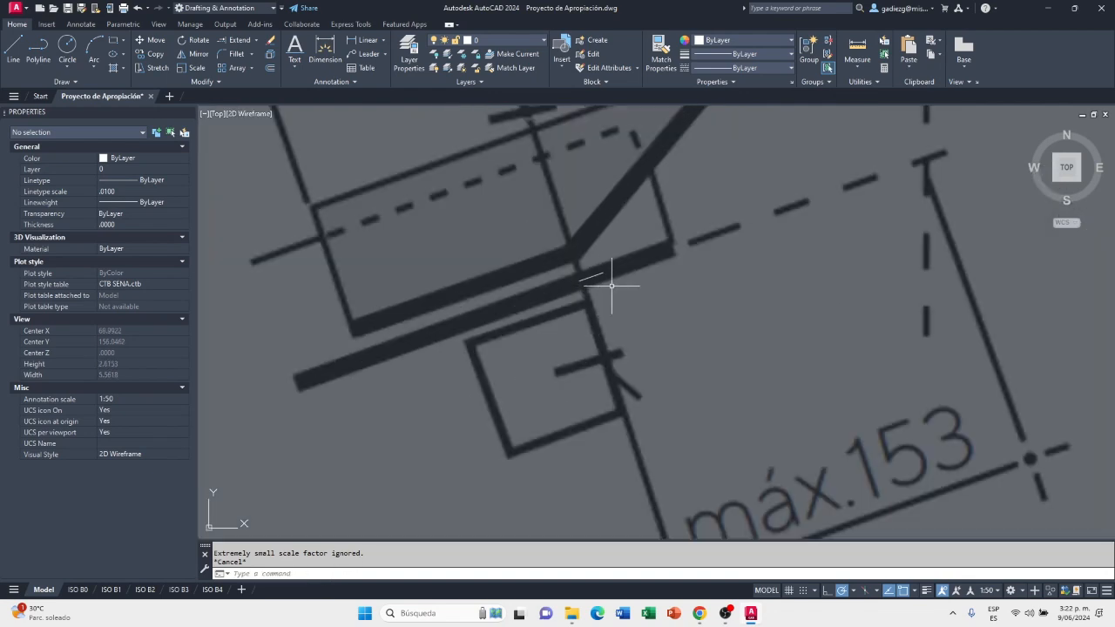
left_click(192, 68)
left_click(514, 278)
scroll(433, 322, "down", 6)
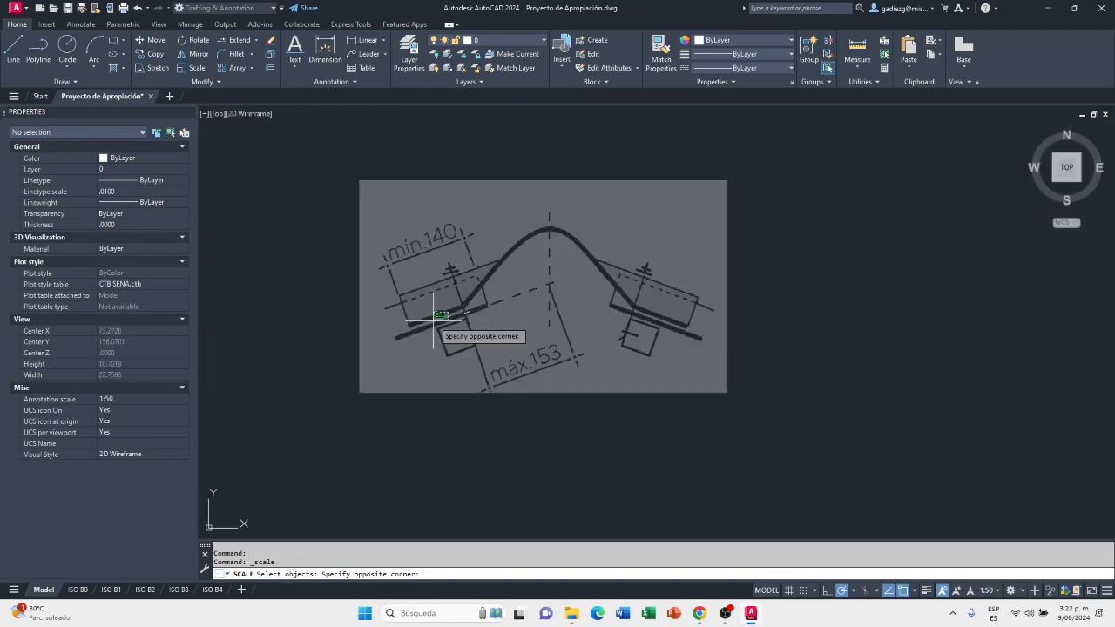
left_click(343, 398)
key("Return")
scroll(470, 318, "up", 2)
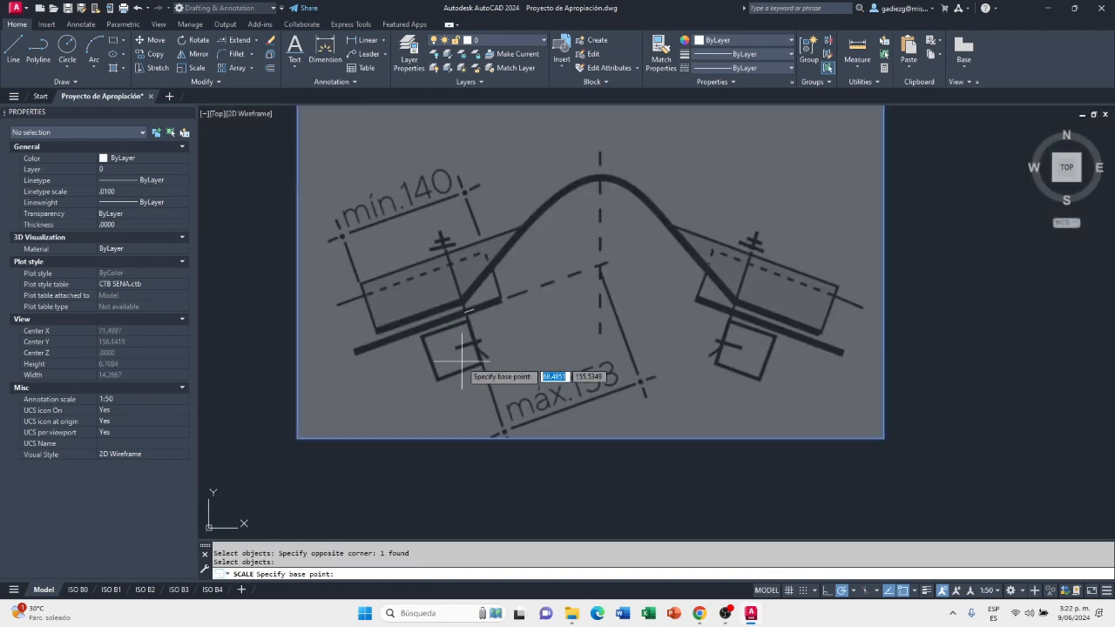
left_click(460, 313)
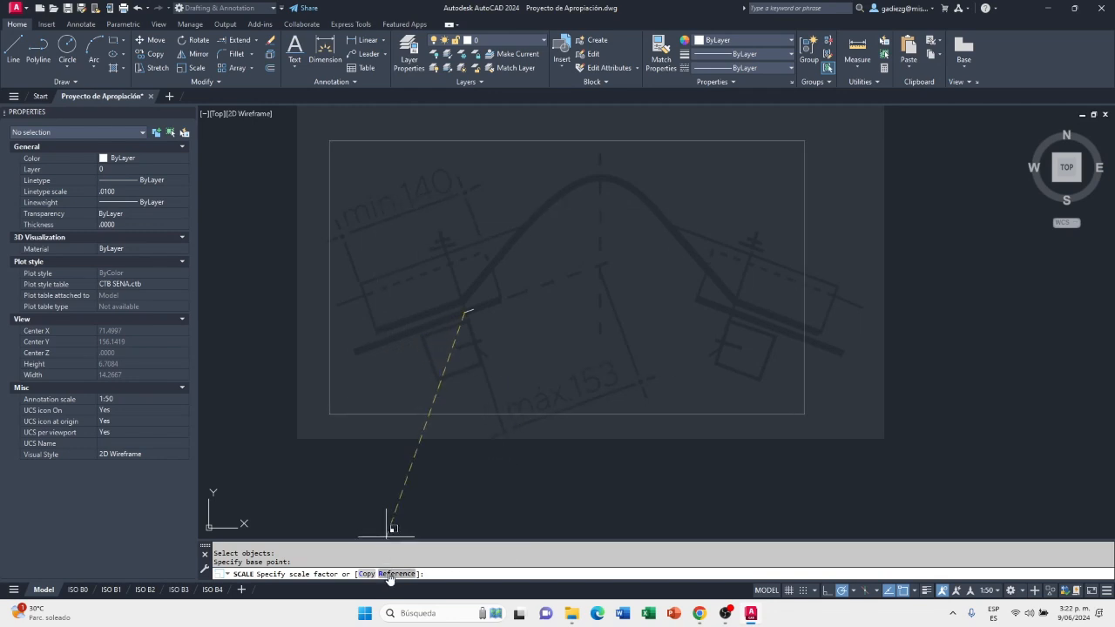
left_click(390, 575)
scroll(466, 327, "up", 3)
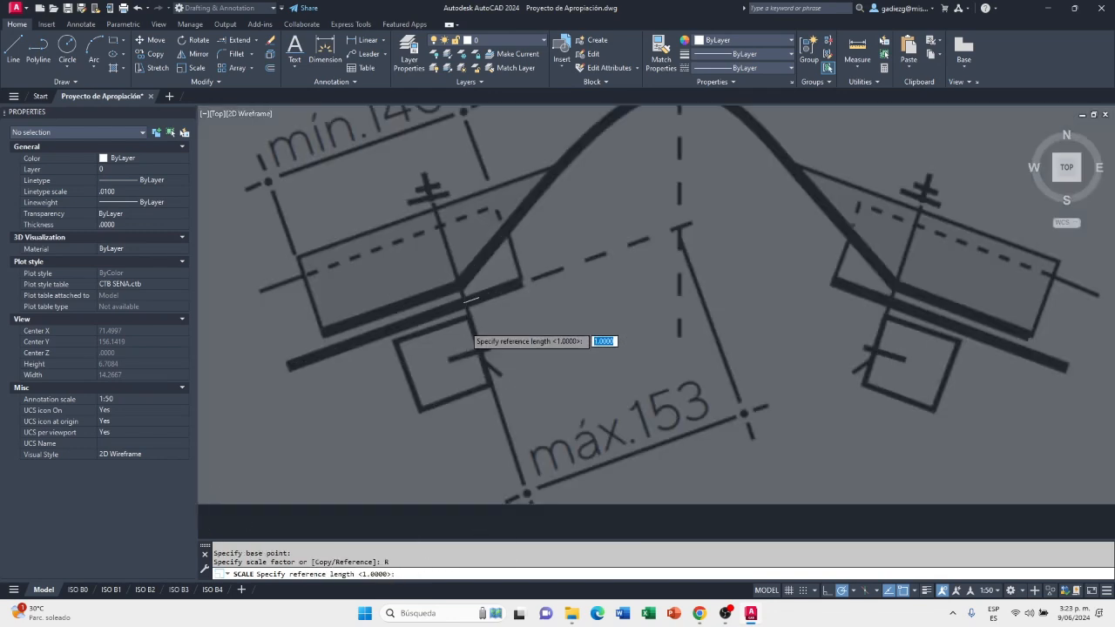
scroll(465, 326, "up", 5)
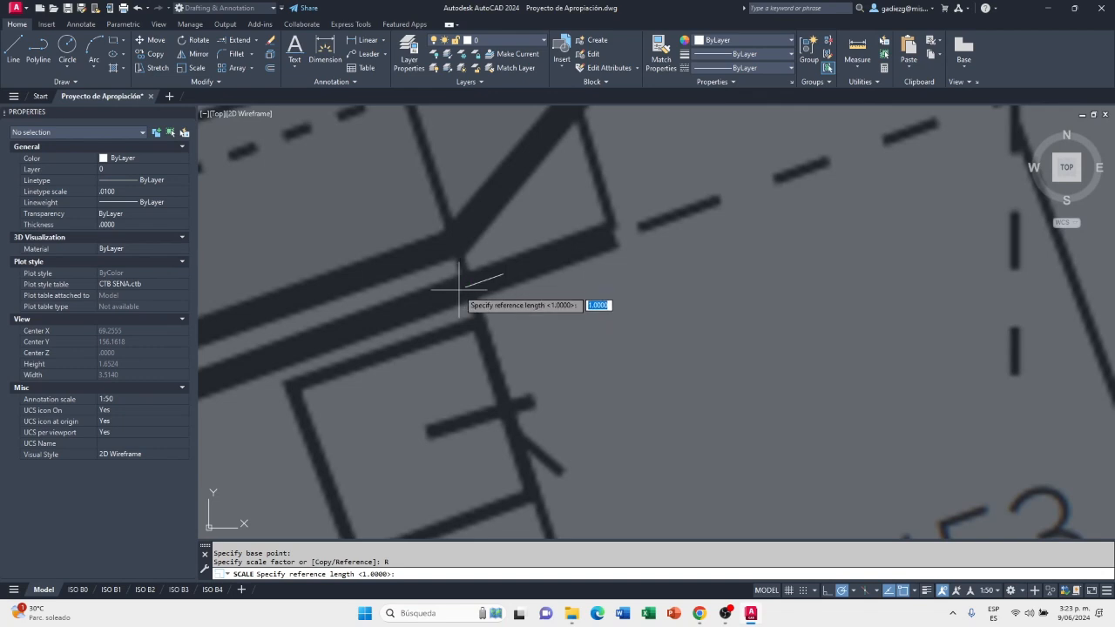
left_click(465, 288)
scroll(465, 287, "down", 2)
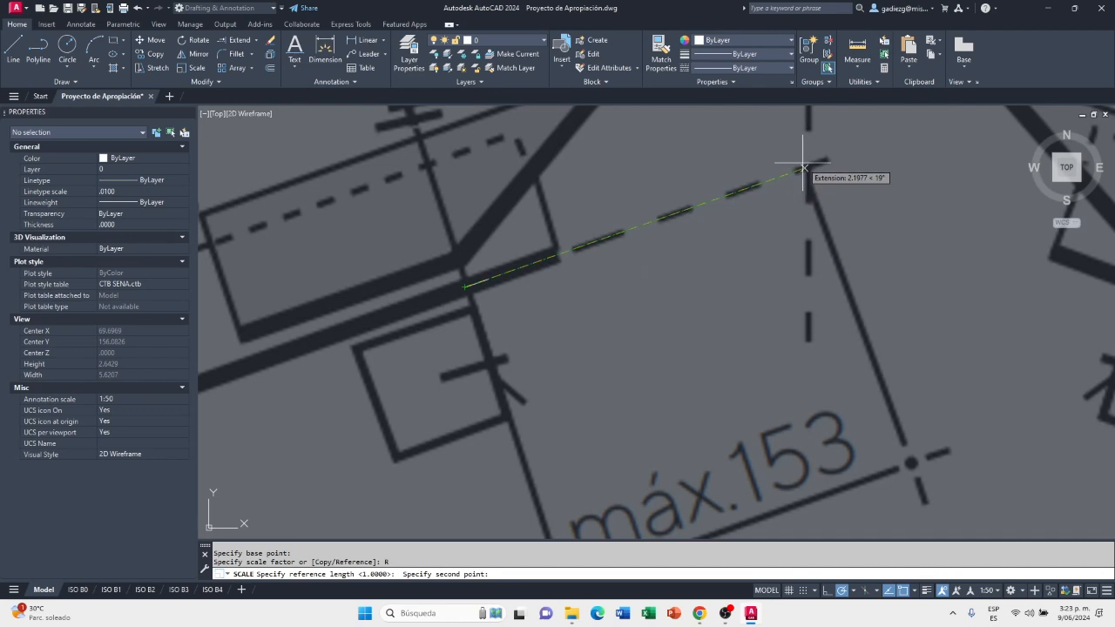
scroll(791, 174, "up", 2)
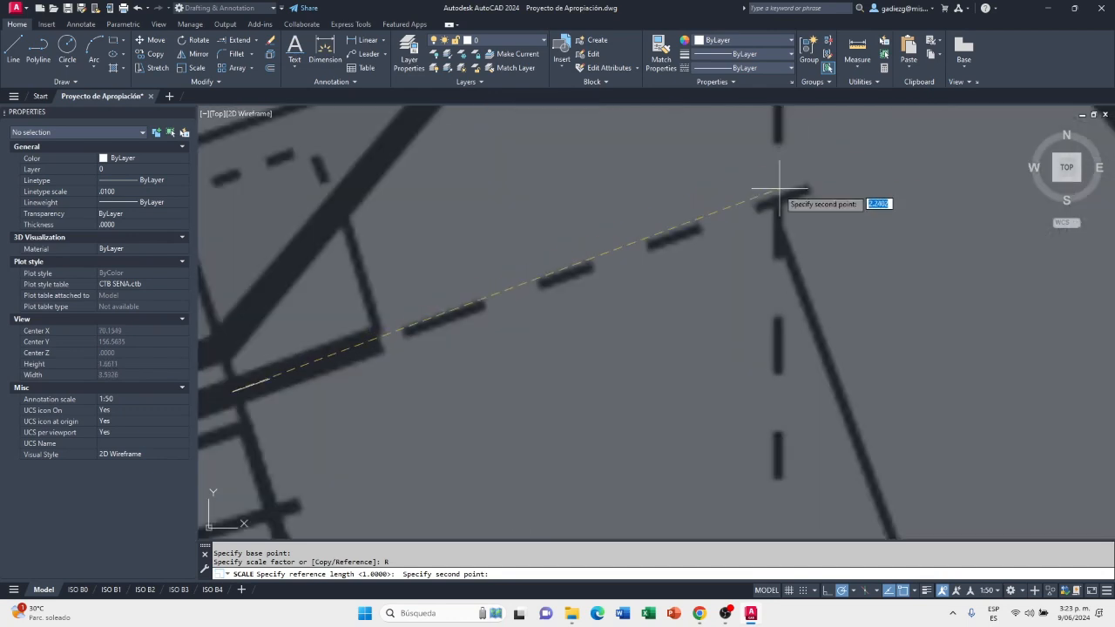
scroll(786, 200, "down", 2)
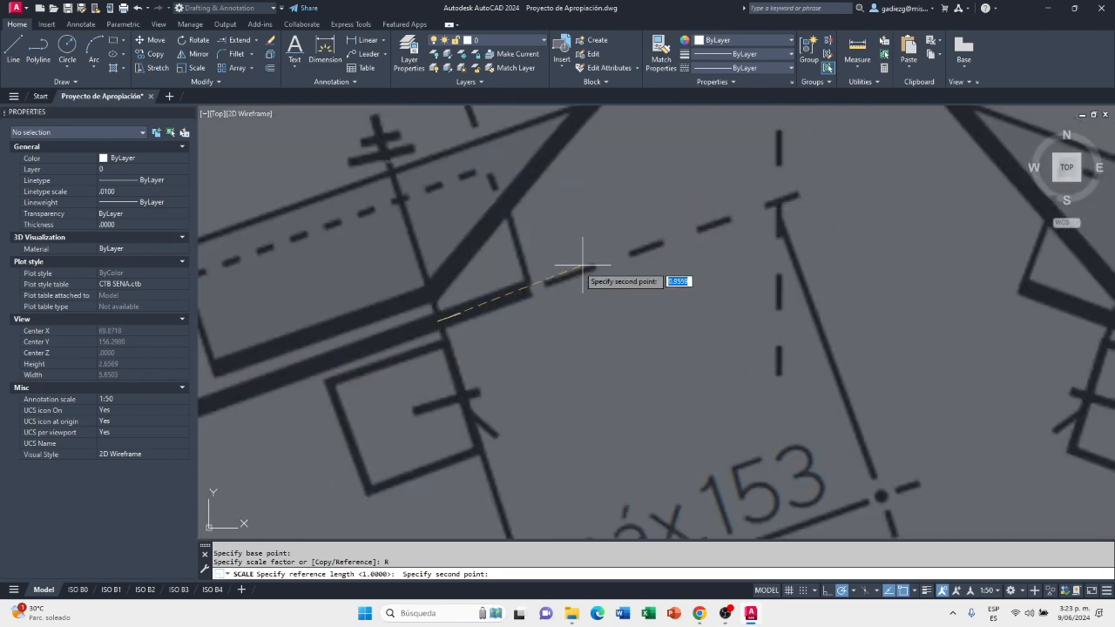
left_click(778, 201)
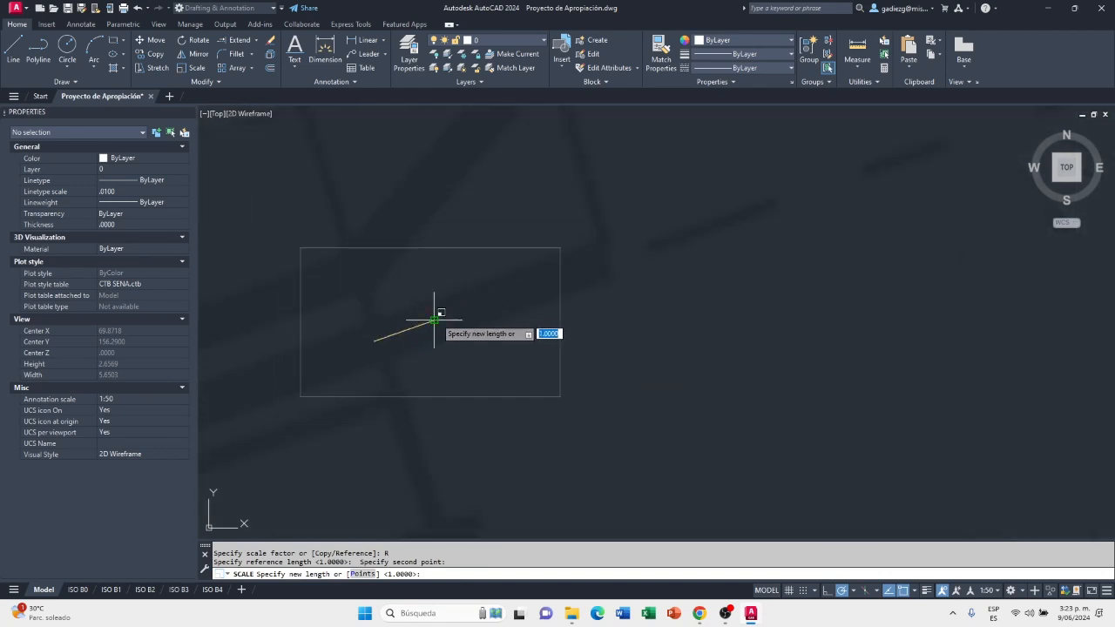
left_click(434, 320)
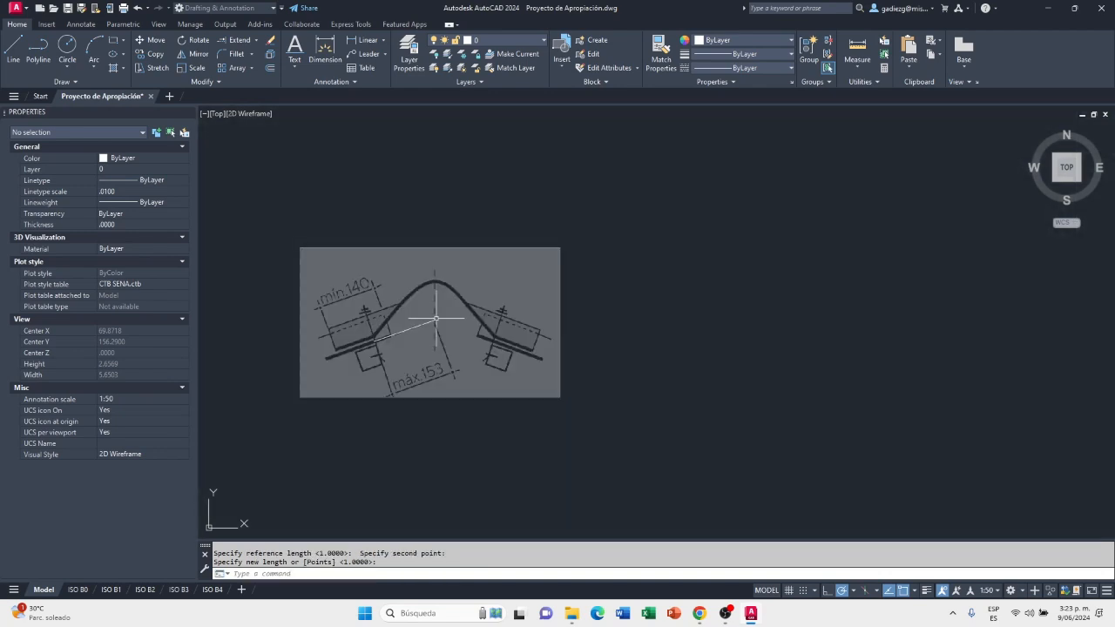
scroll(375, 335, "up", 5)
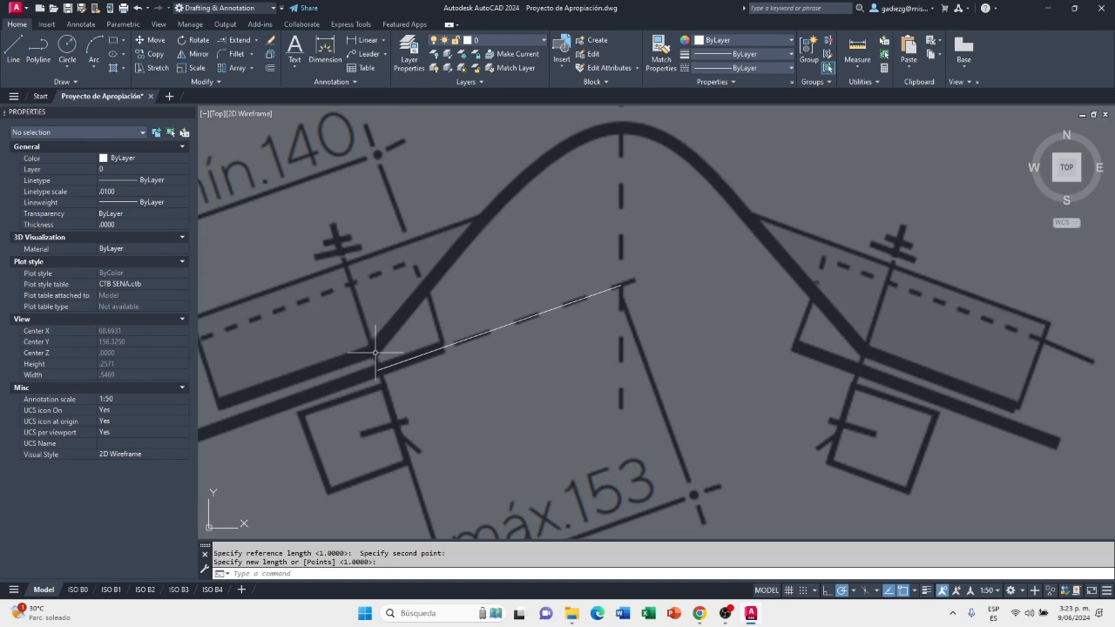
scroll(375, 349, "up", 2)
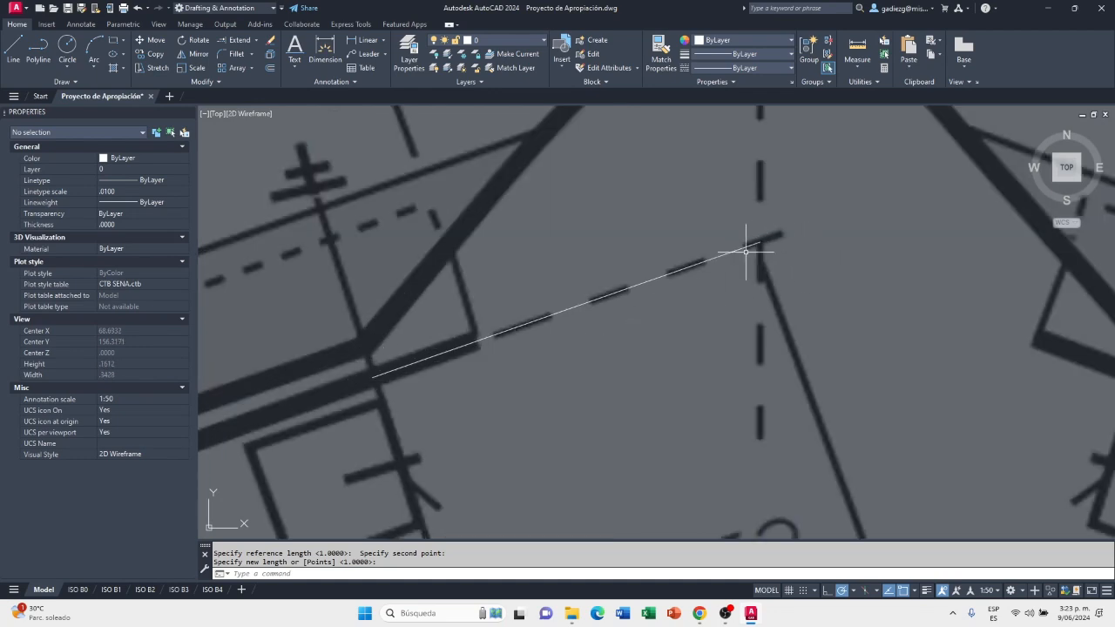
Compare the scaled ridge tile image with the 0.153 reference line between the left purlin fixing and the ridge axis
scroll(755, 250, "down", 4)
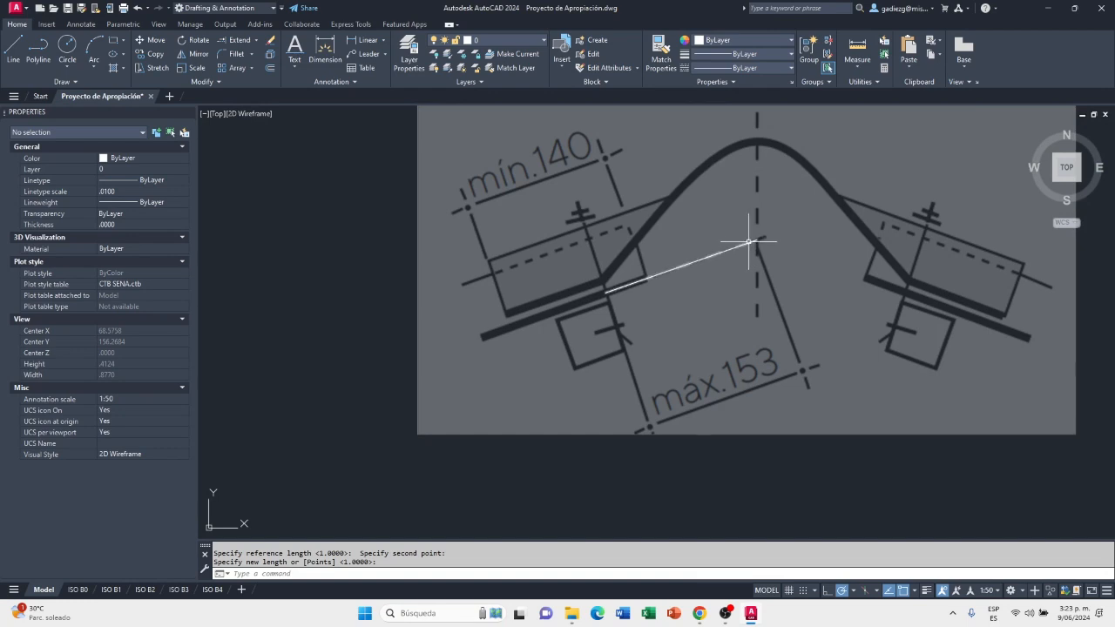
scroll(783, 237, "up", 2)
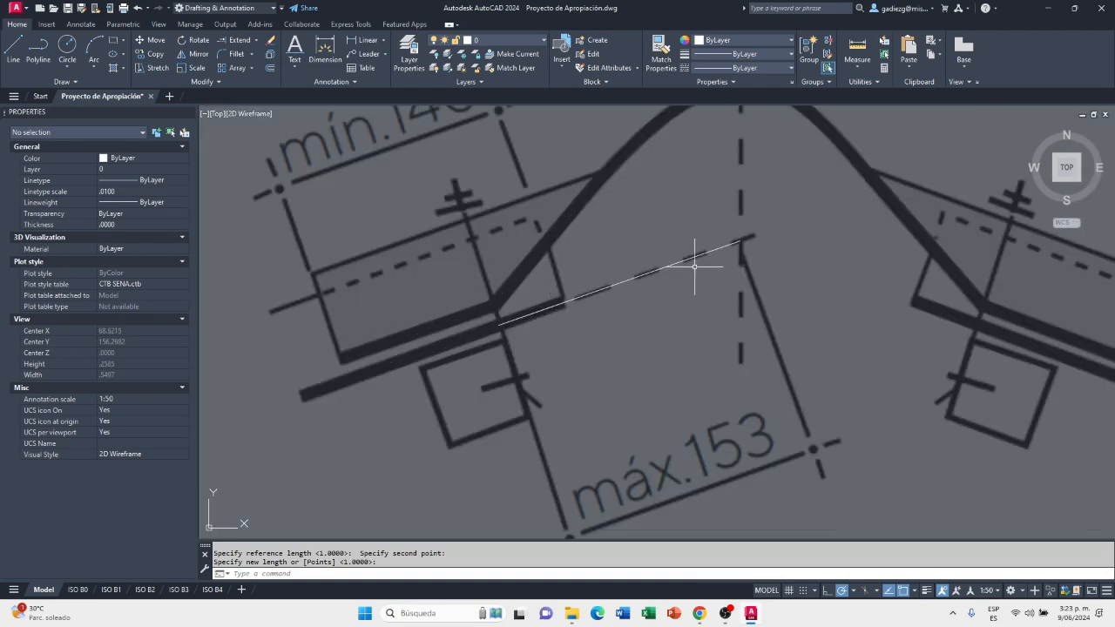
scroll(526, 318, "down", 5)
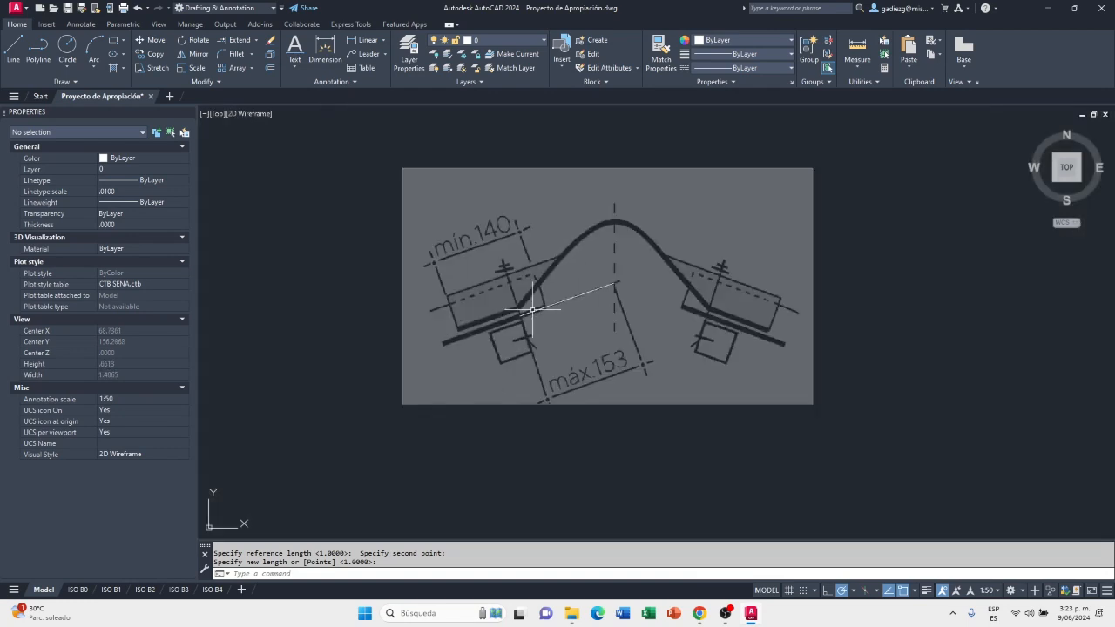
left_click(445, 427)
left_click(362, 350)
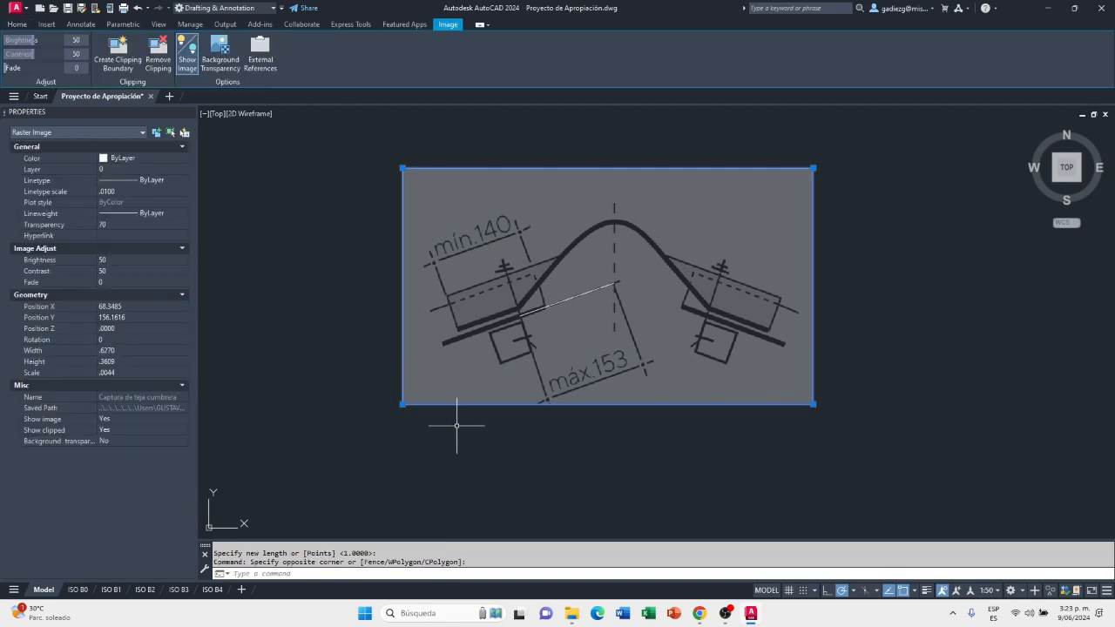
left_click(642, 424)
left_click(491, 228)
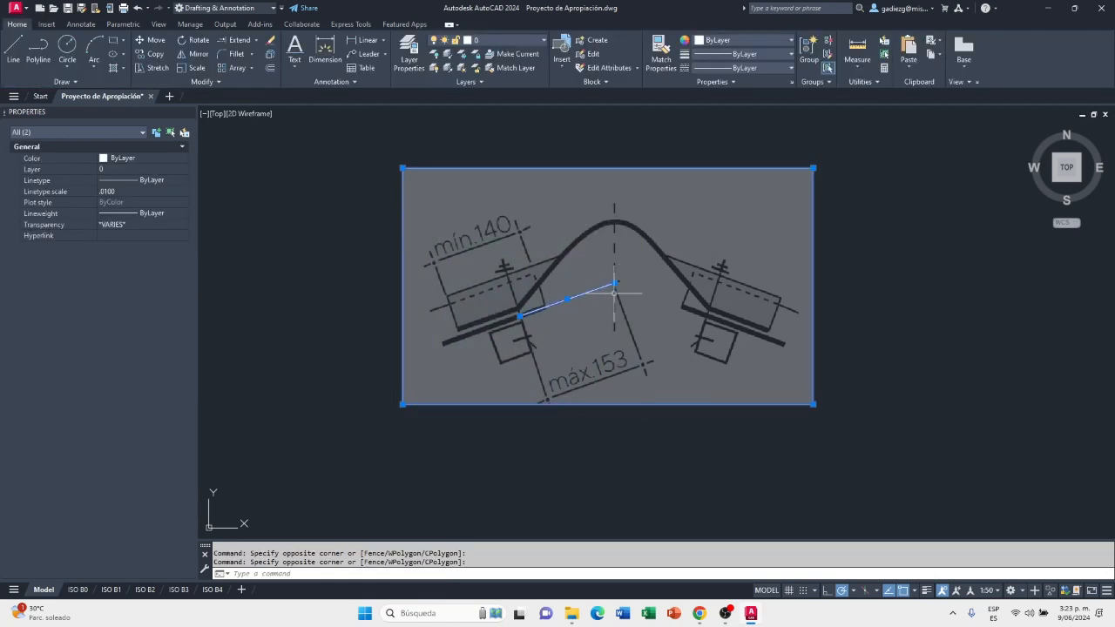
key("Escape")
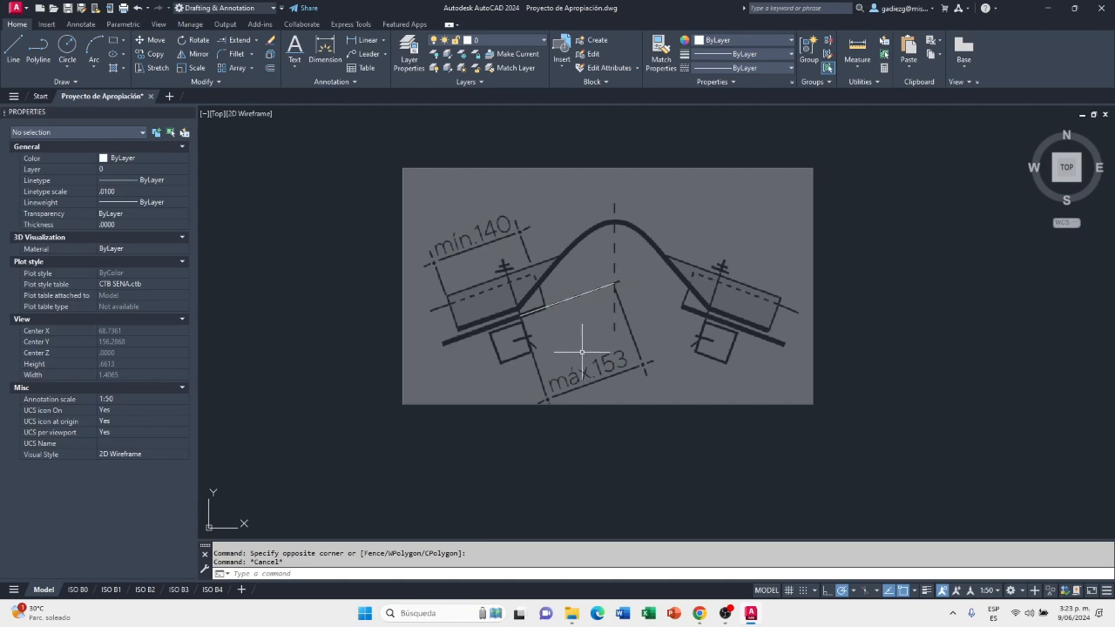
Delete the 0.153 reference line drawn over the ridge tile image
scroll(631, 292, "up", 6)
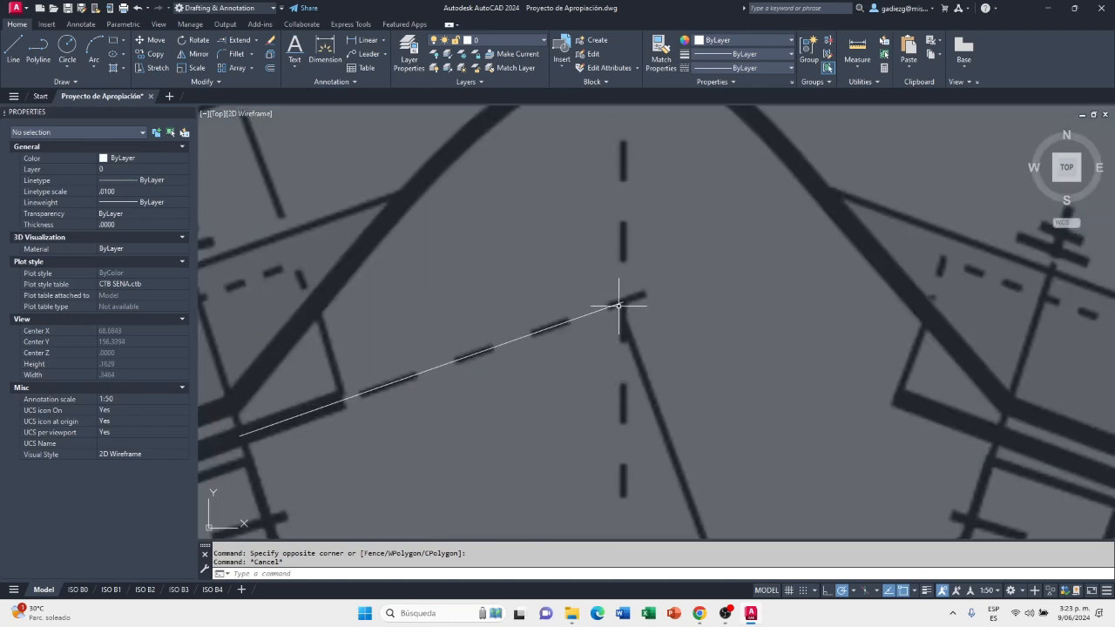
left_click(619, 305)
mouse_move(622, 303)
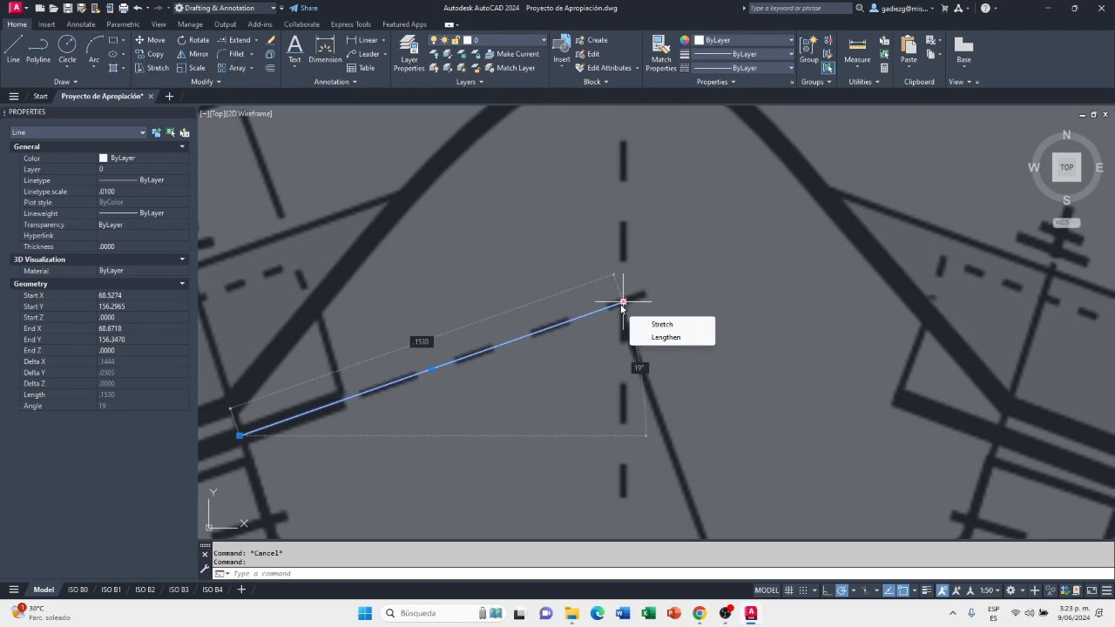
key("Delete")
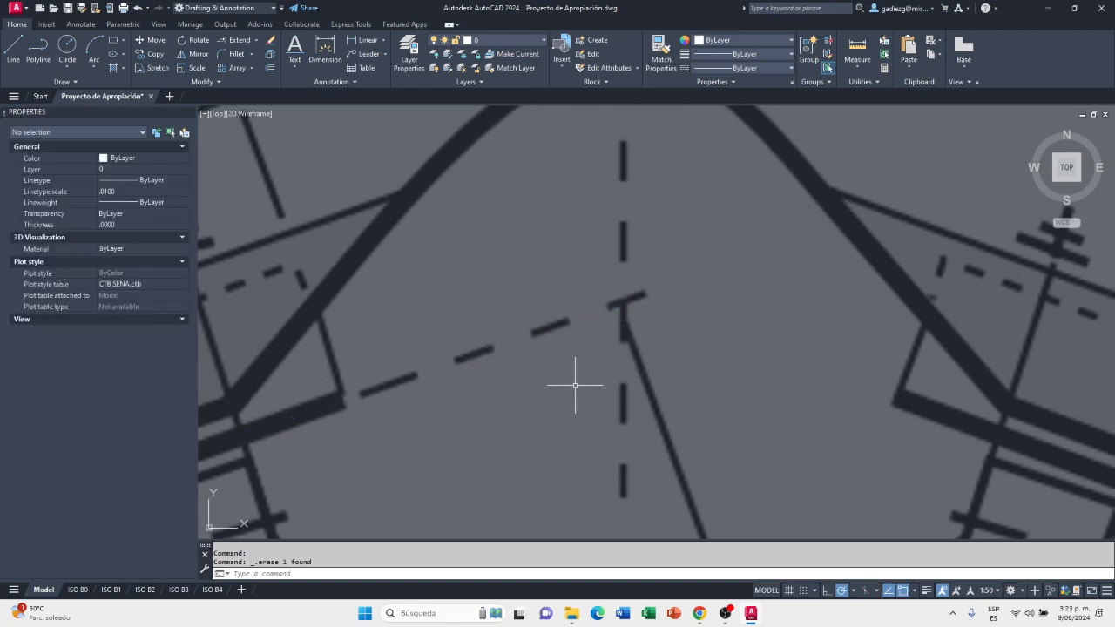
Make A-PLAN-2 the current layer
scroll(688, 311, "down", 6)
scroll(763, 300, "up", 2)
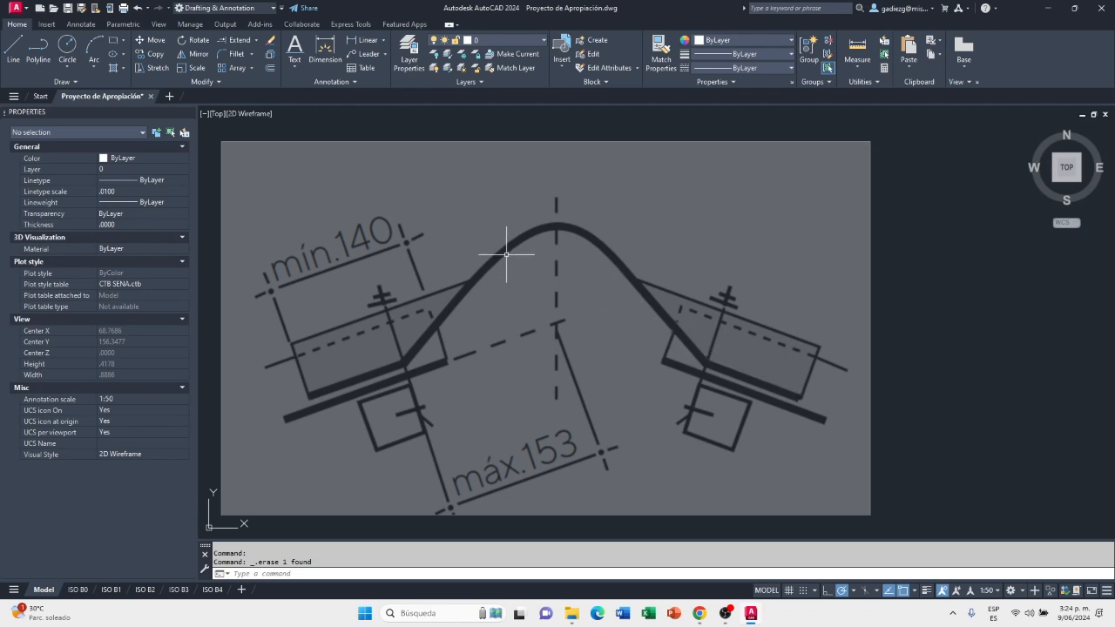
left_click(505, 41)
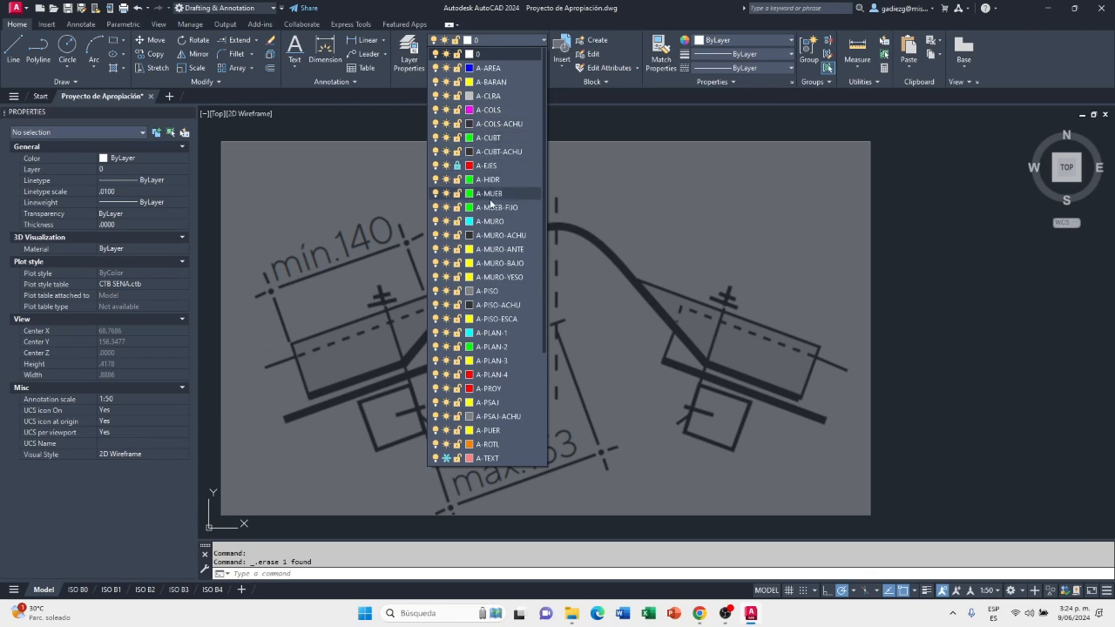
left_click(498, 347)
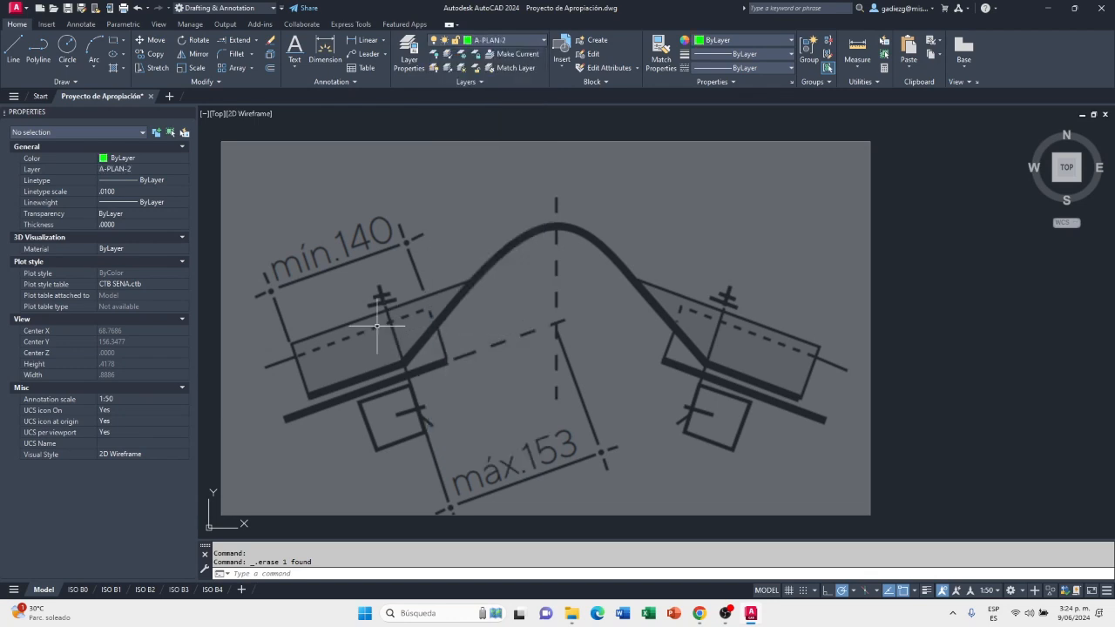
Start a polyline tracing the left wing's thick lower edge, about 0.097 long, and its inclined edge up to the thin upper line, about 0.106
left_click(42, 52)
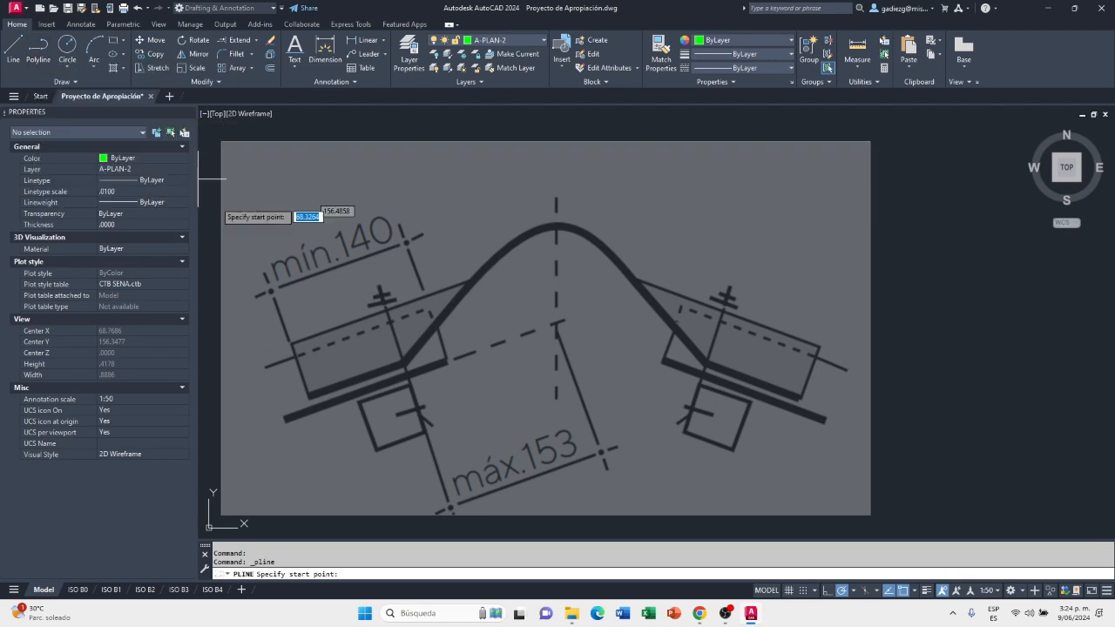
scroll(306, 400, "up", 2)
scroll(309, 402, "up", 2)
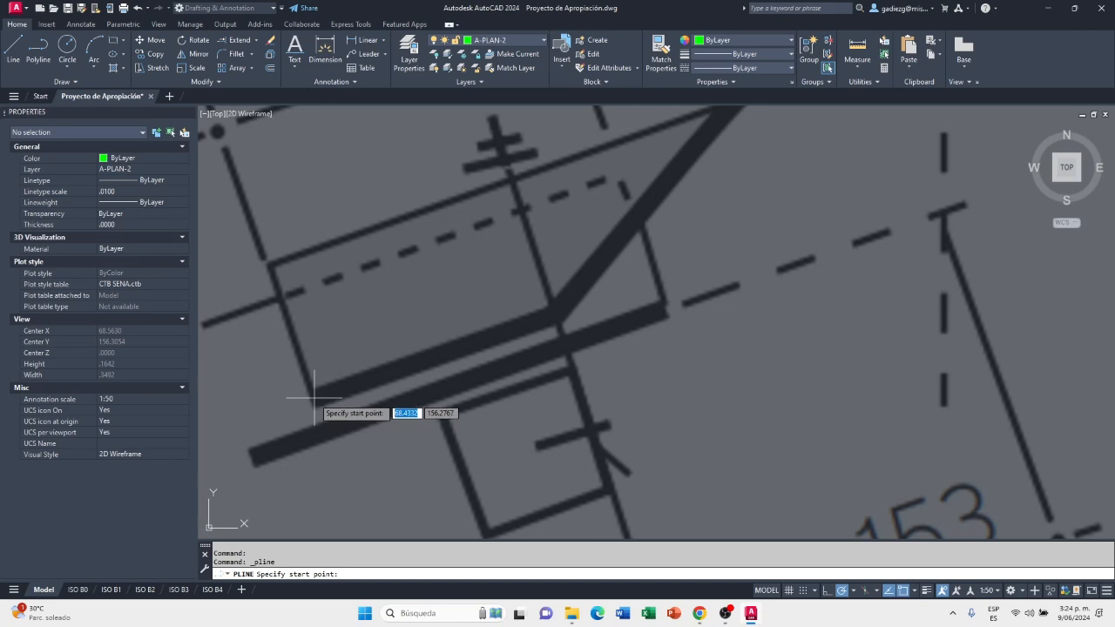
left_click(315, 399)
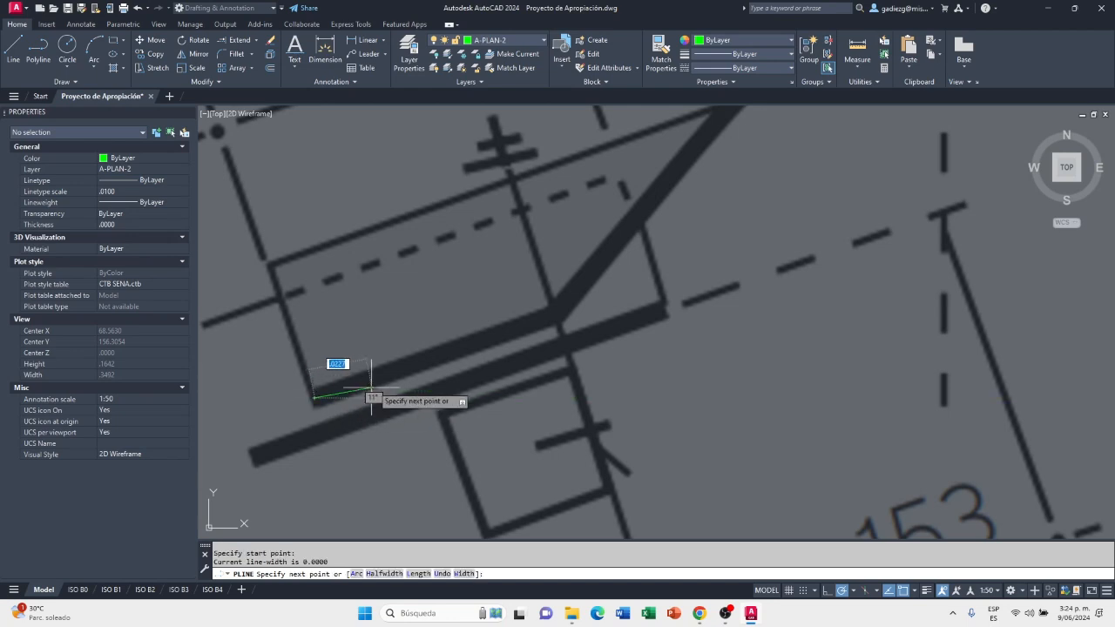
left_click(559, 315)
scroll(523, 322, "down", 5)
scroll(558, 296, "up", 3)
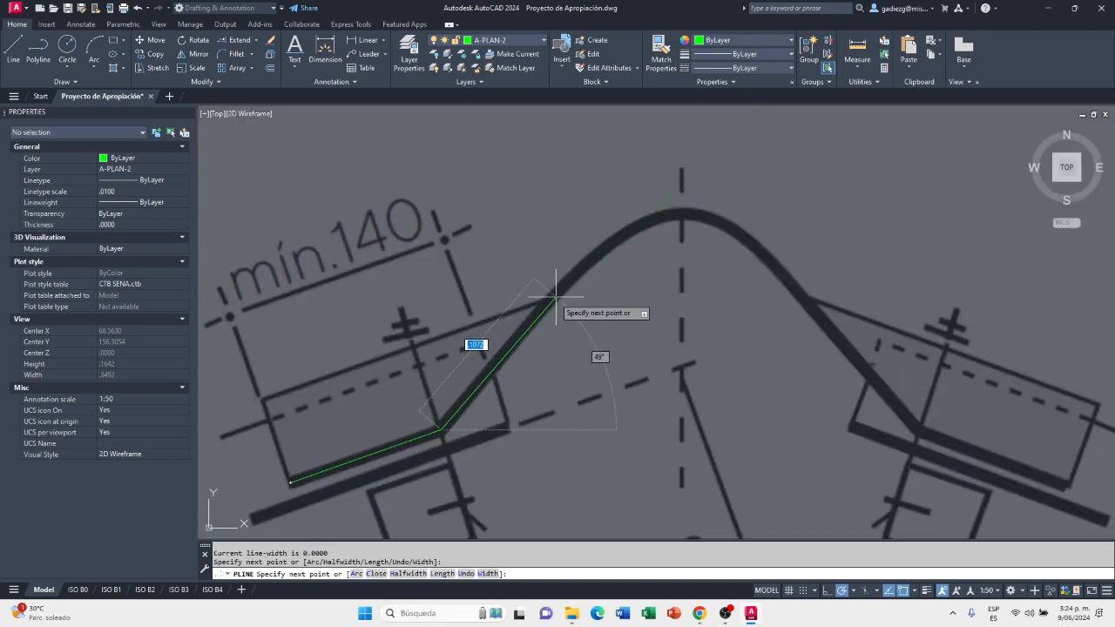
scroll(534, 322, "up", 2)
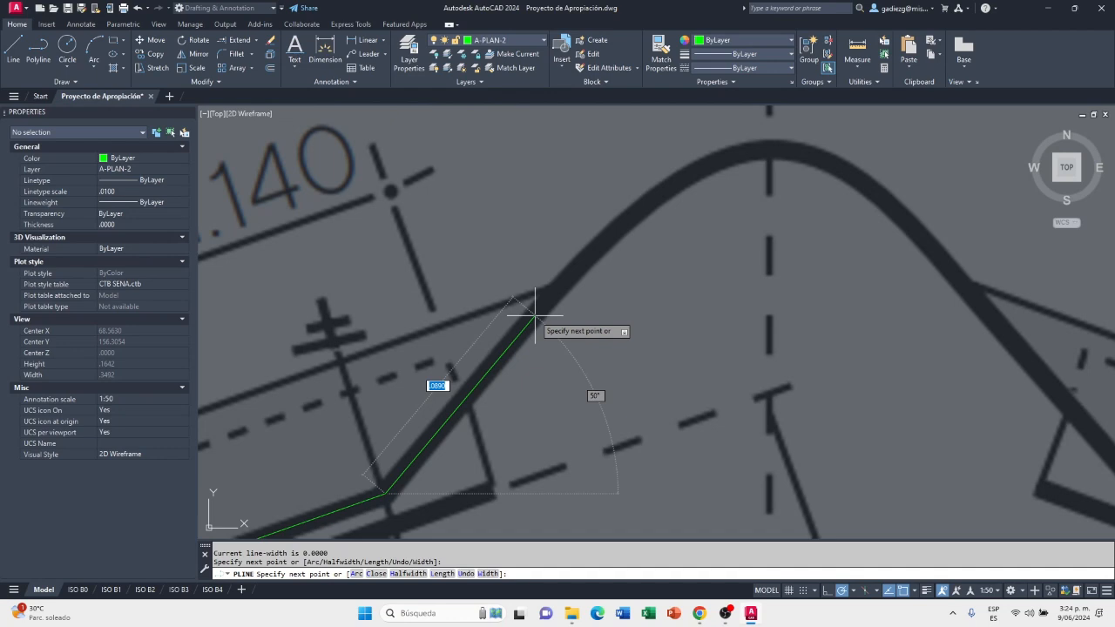
left_click(563, 282)
Continue the polyline along the left wing's thin upper edge and down its outer end, finishing at the start point
scroll(566, 284, "down", 2)
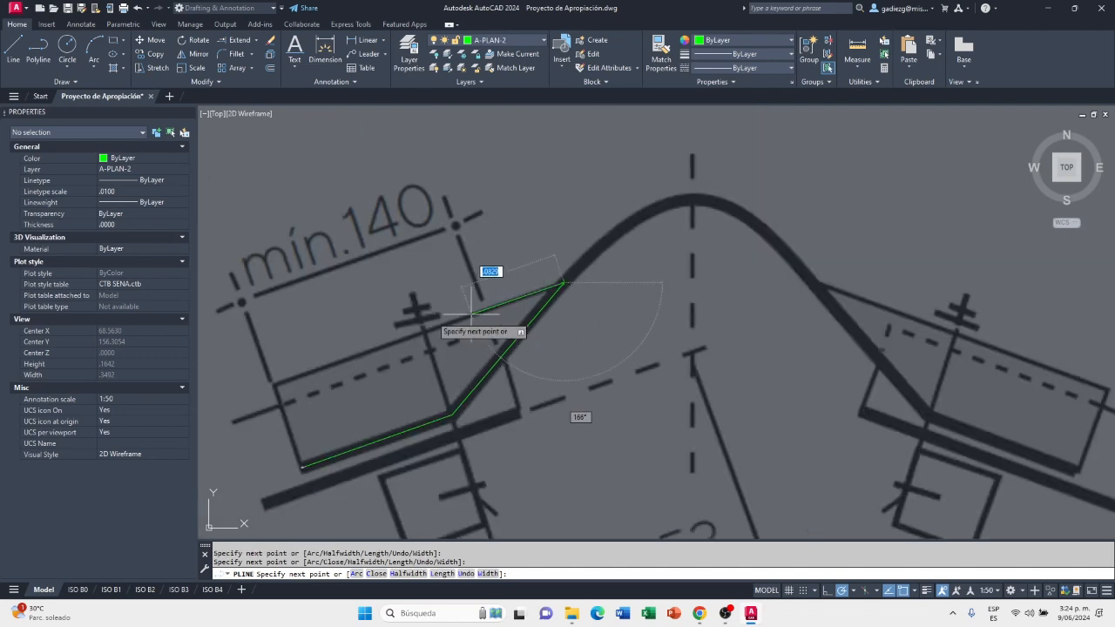
scroll(270, 386, "up", 4)
scroll(292, 375, "down", 3)
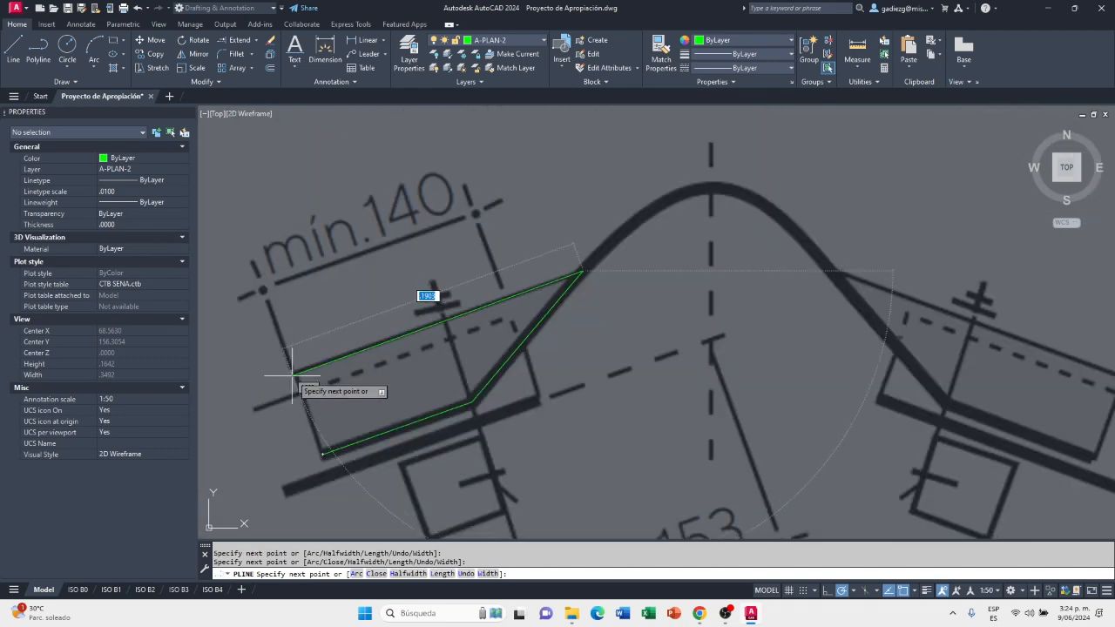
scroll(292, 375, "up", 4)
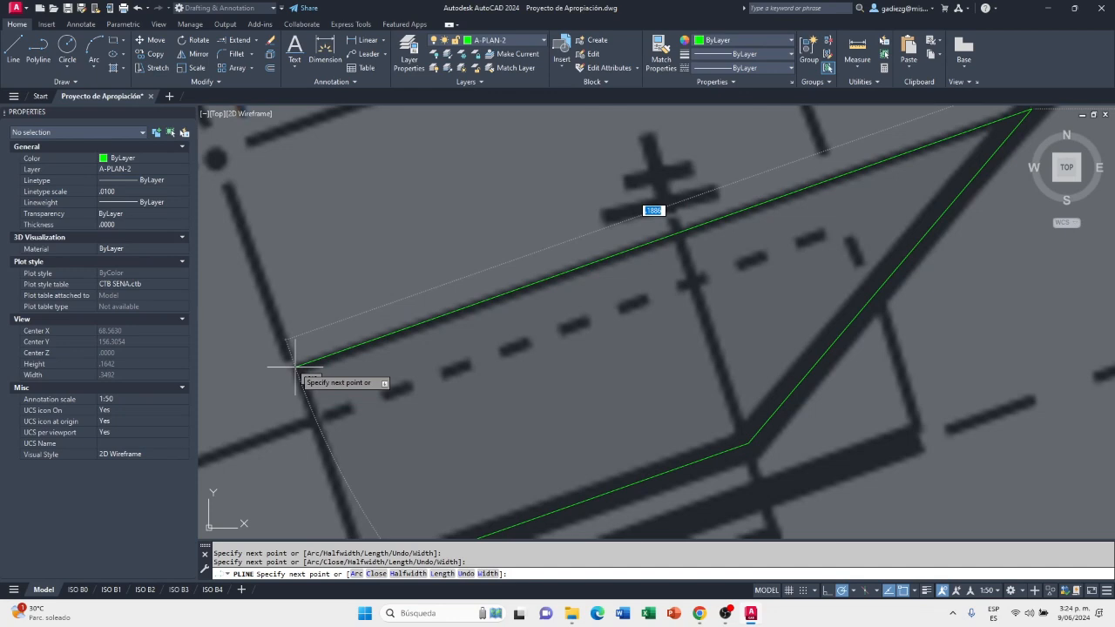
left_click(299, 366)
scroll(299, 367, "down", 4)
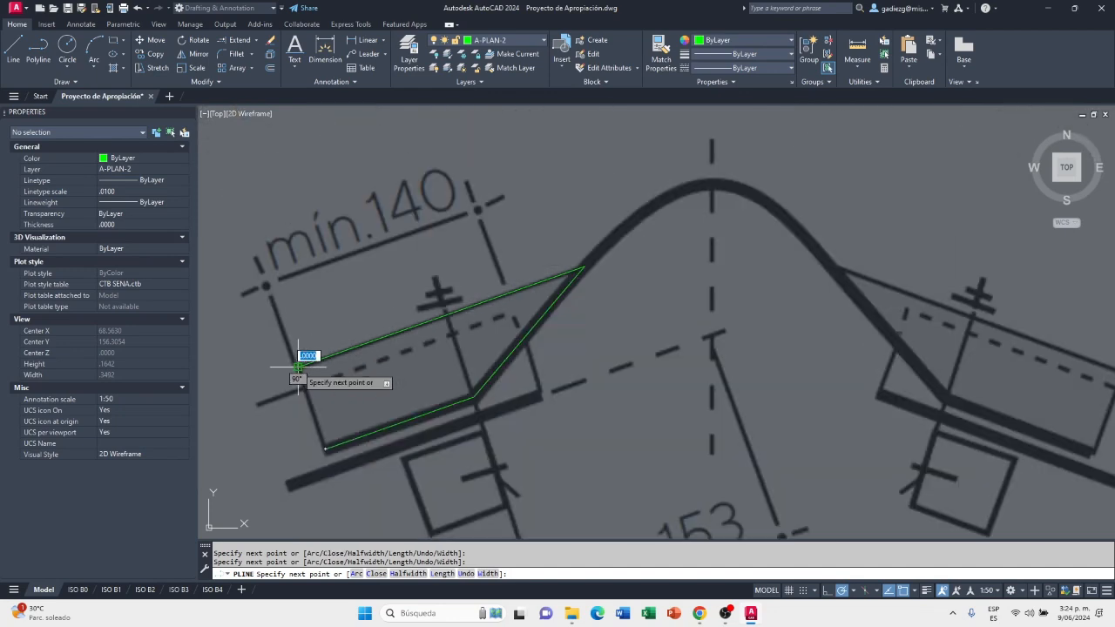
left_click(324, 446)
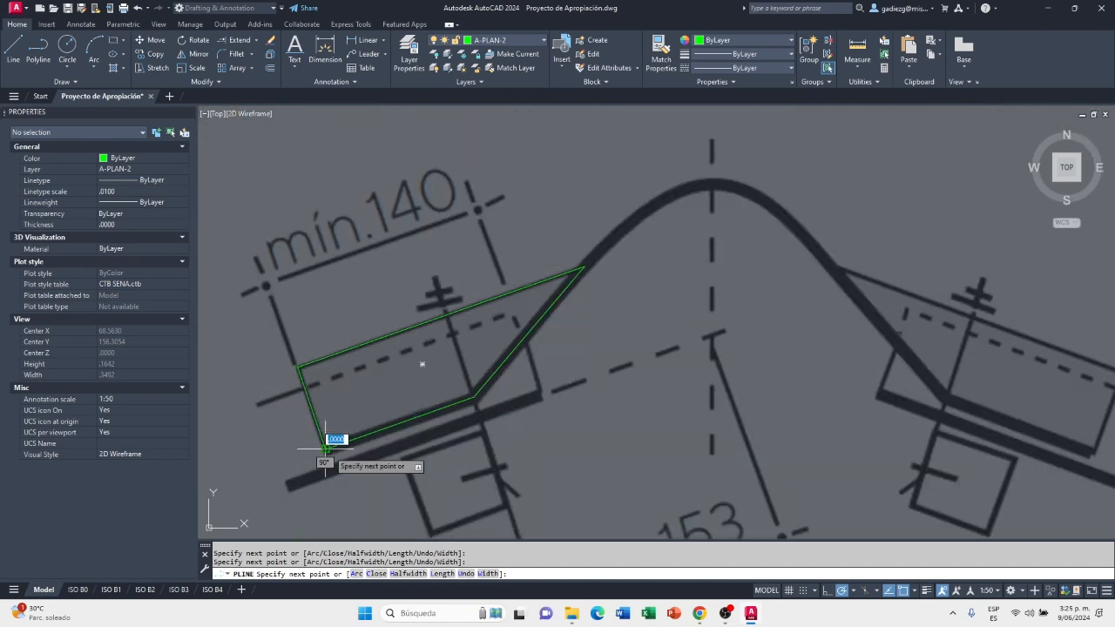
key("Return")
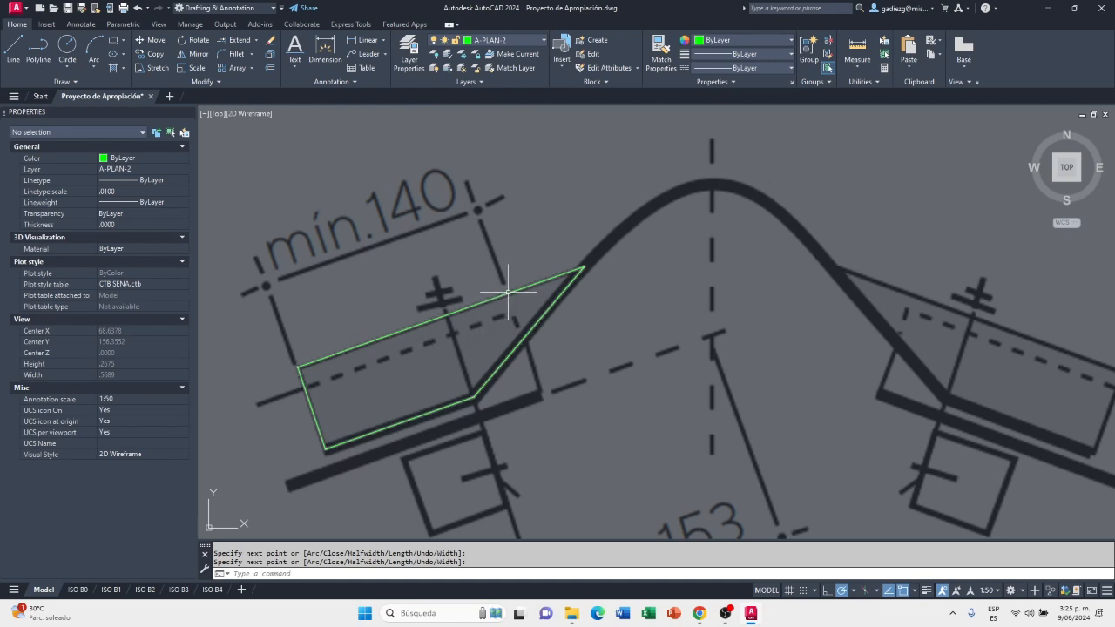
Draw a fit-point spline along the middle of the ridge tile's curve from the left wing outline's upper tip to the apex on the ridge axis
scroll(525, 301, "up", 2)
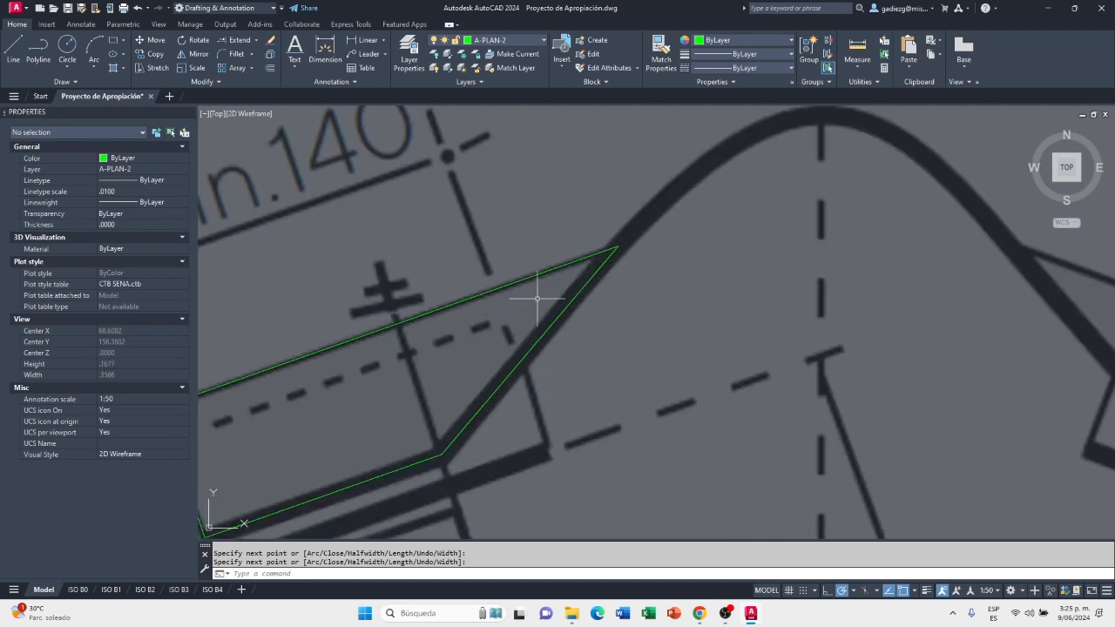
scroll(539, 307, "down", 5)
scroll(572, 293, "up", 4)
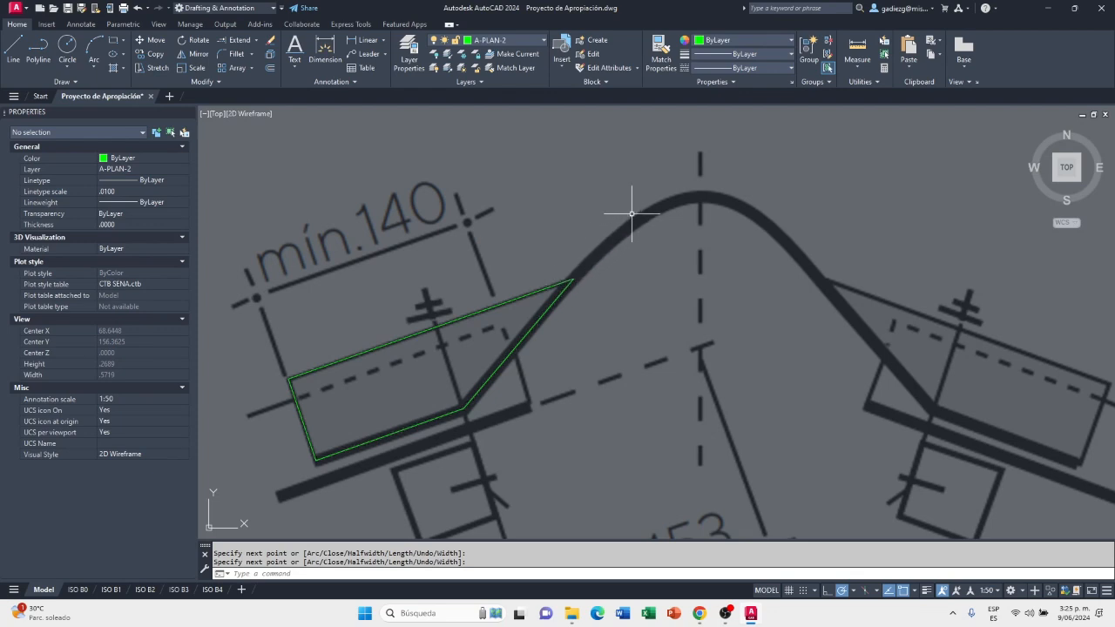
scroll(308, 464, "up", 3)
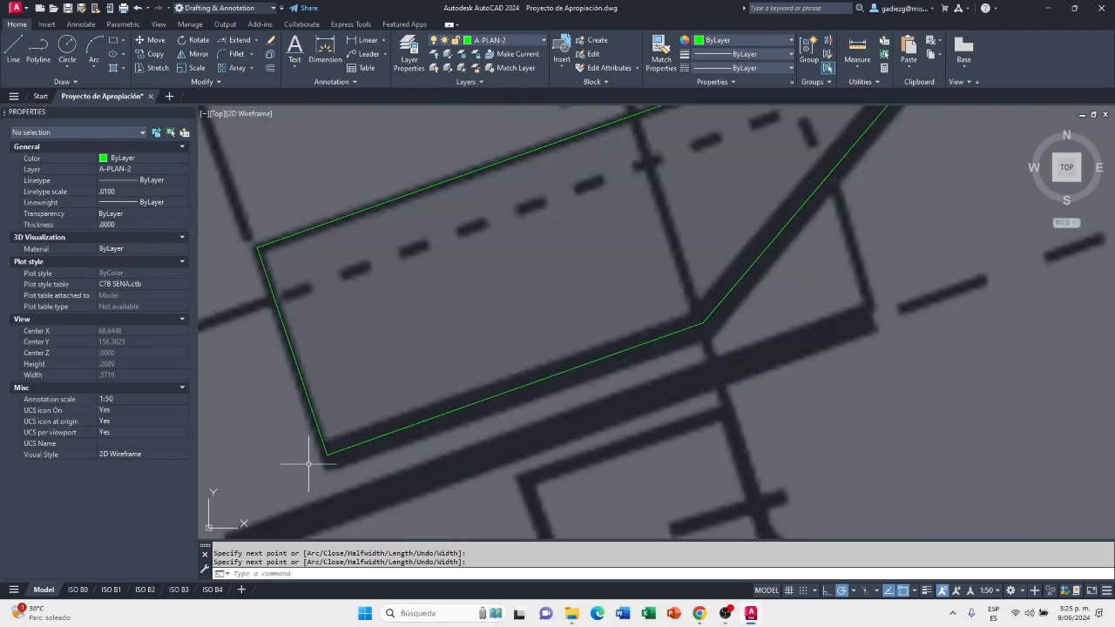
scroll(298, 470, "down", 3)
scroll(479, 326, "up", 1)
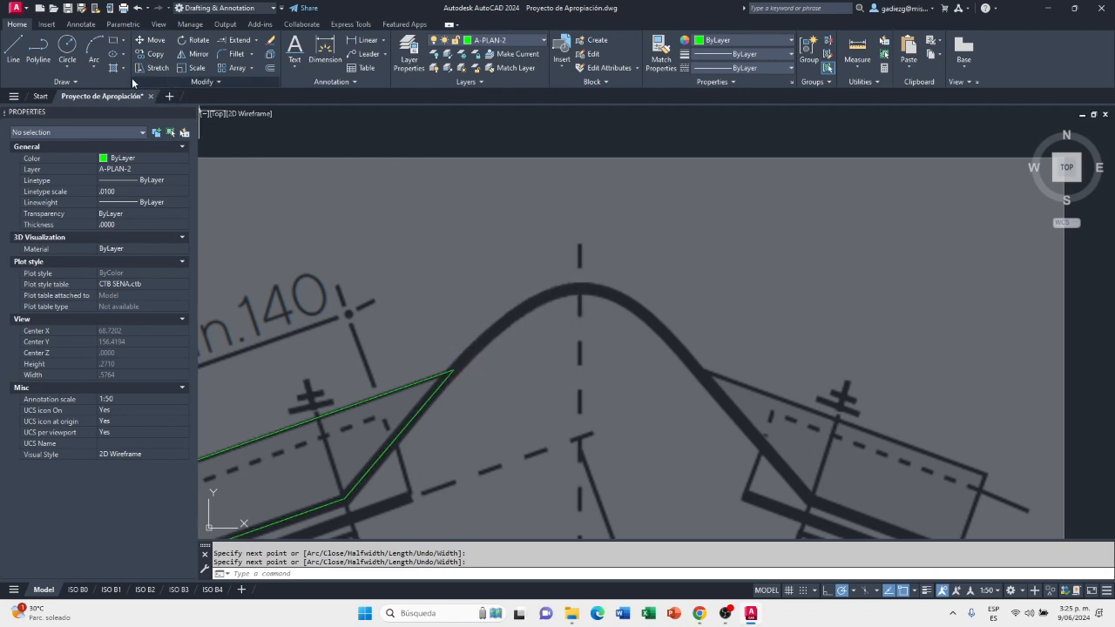
left_click(76, 84)
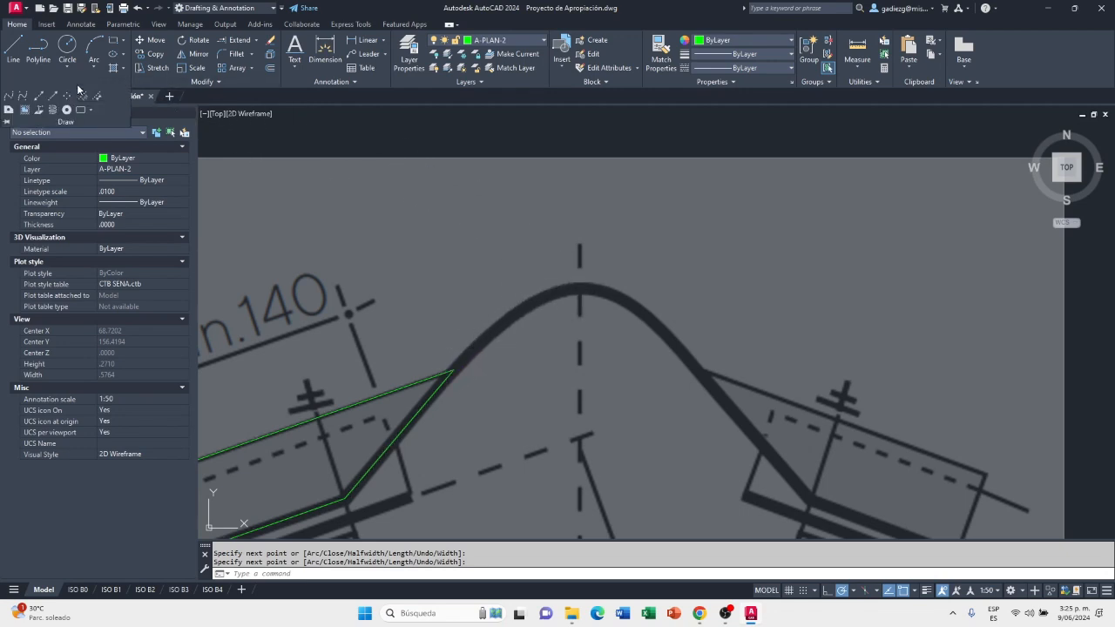
left_click(8, 100)
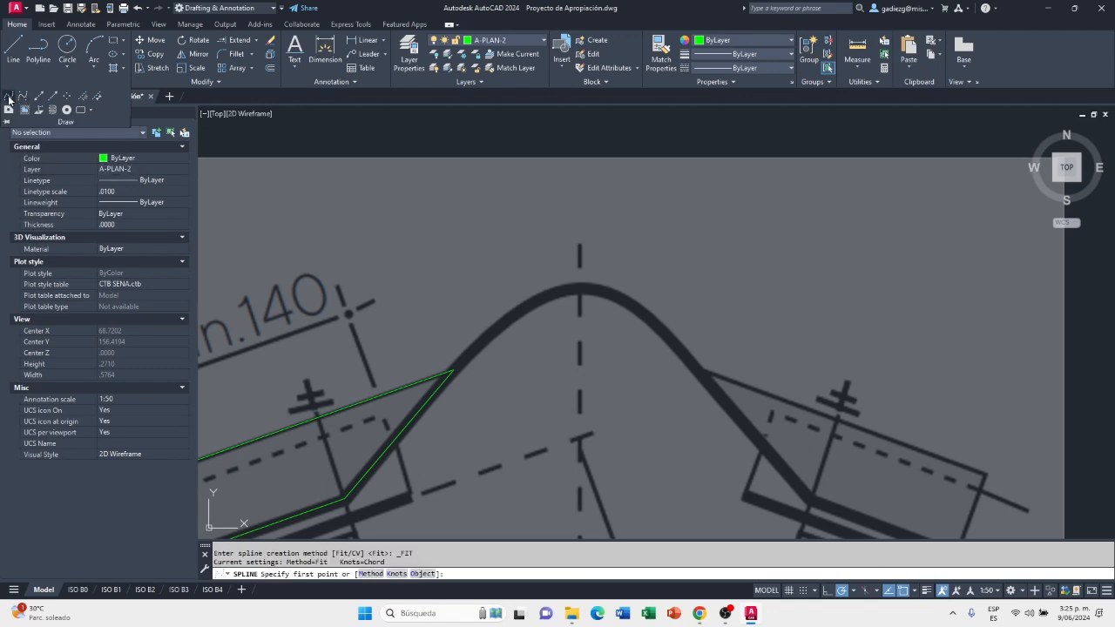
left_click(454, 370)
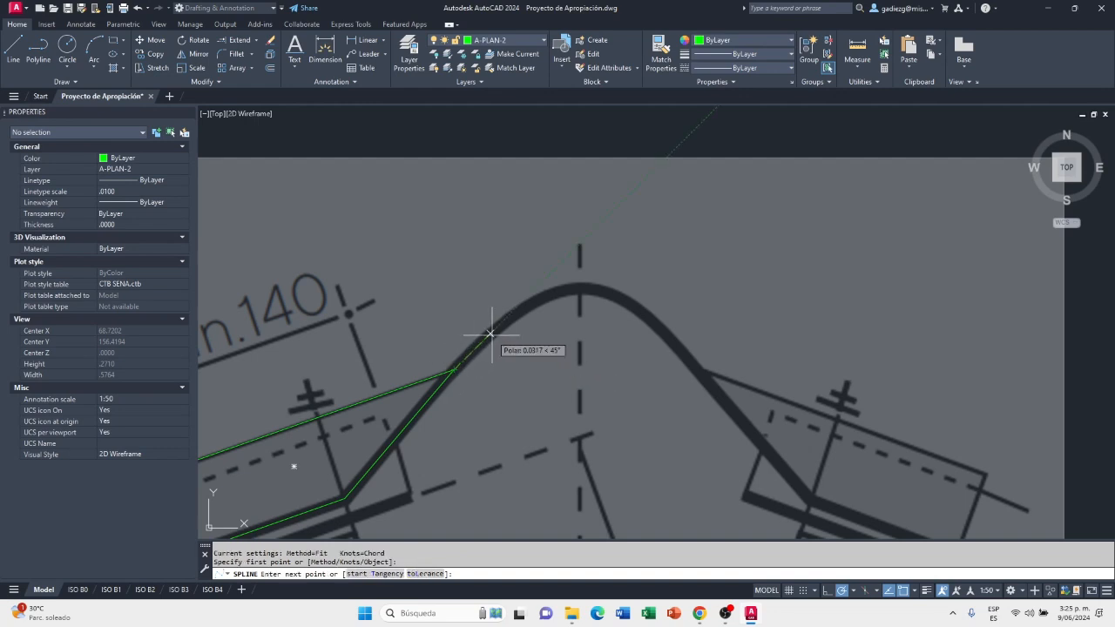
scroll(492, 325, "up", 1)
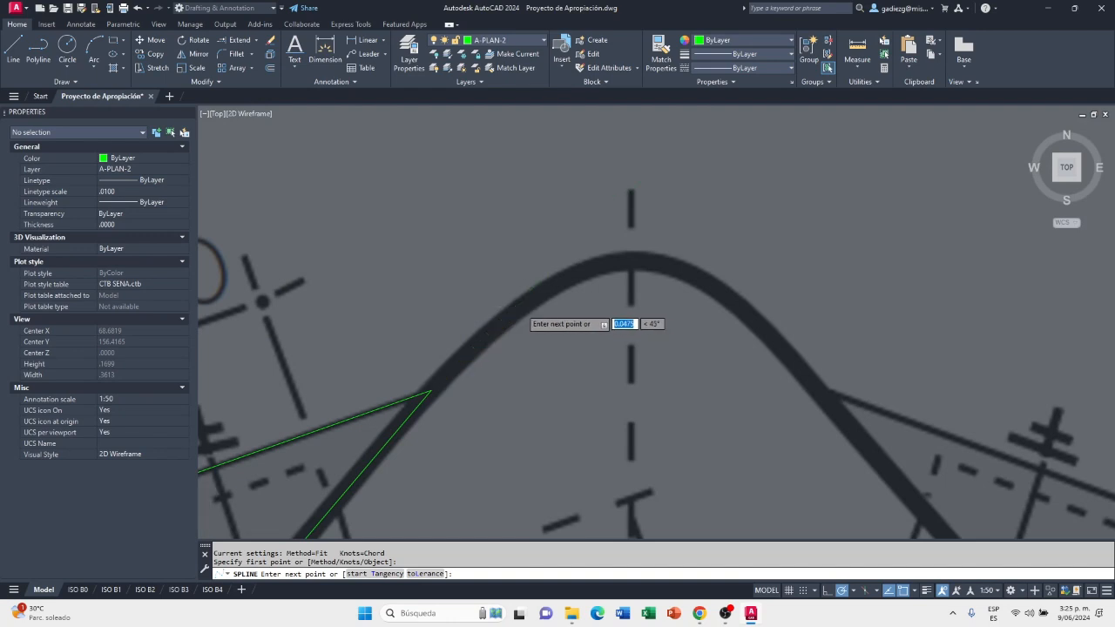
scroll(514, 309, "up", 1)
left_click(500, 314)
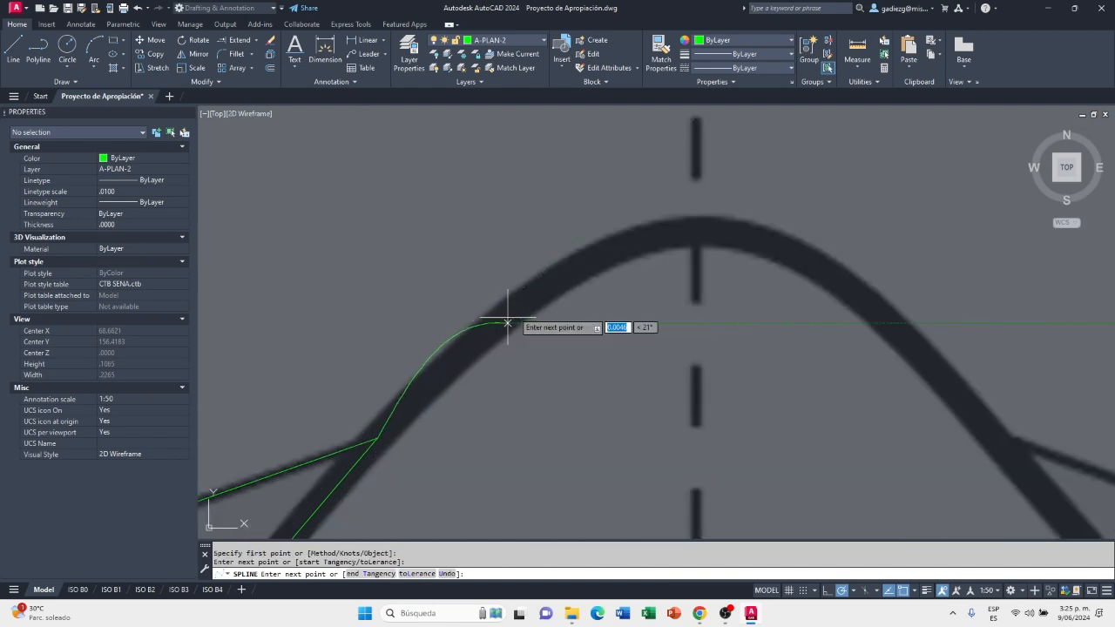
left_click(610, 246)
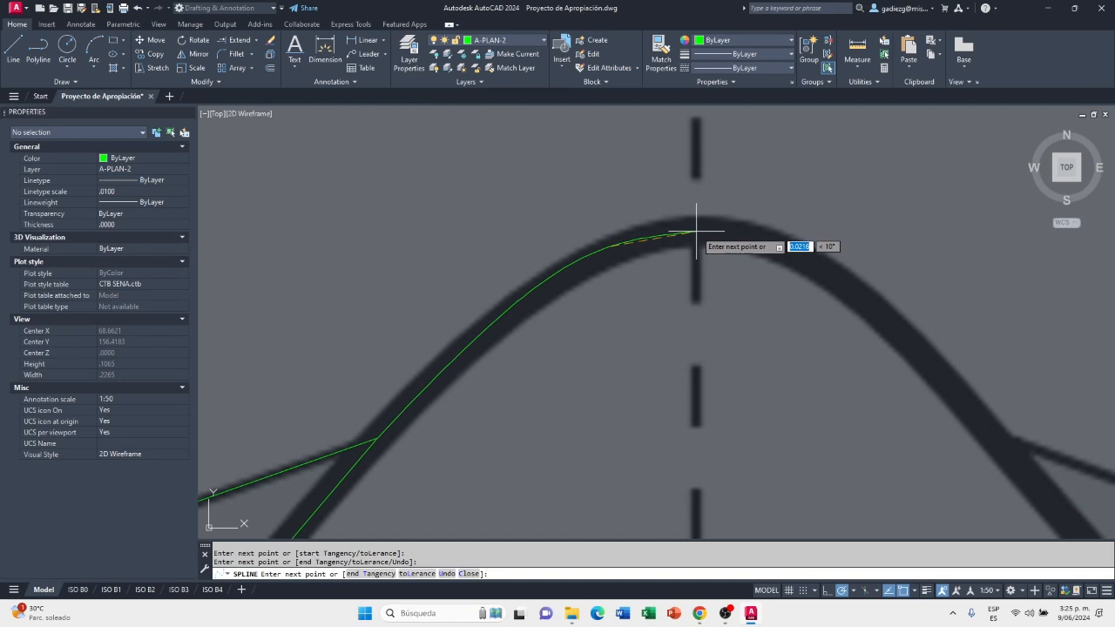
left_click(696, 233)
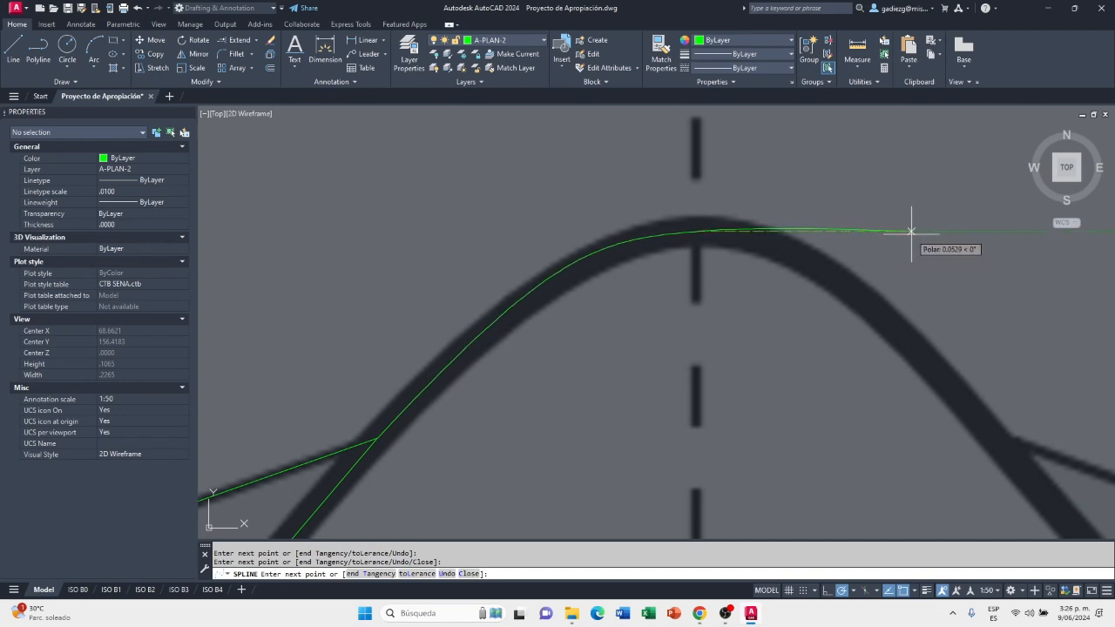
key("Return")
scroll(684, 232, "up", 4)
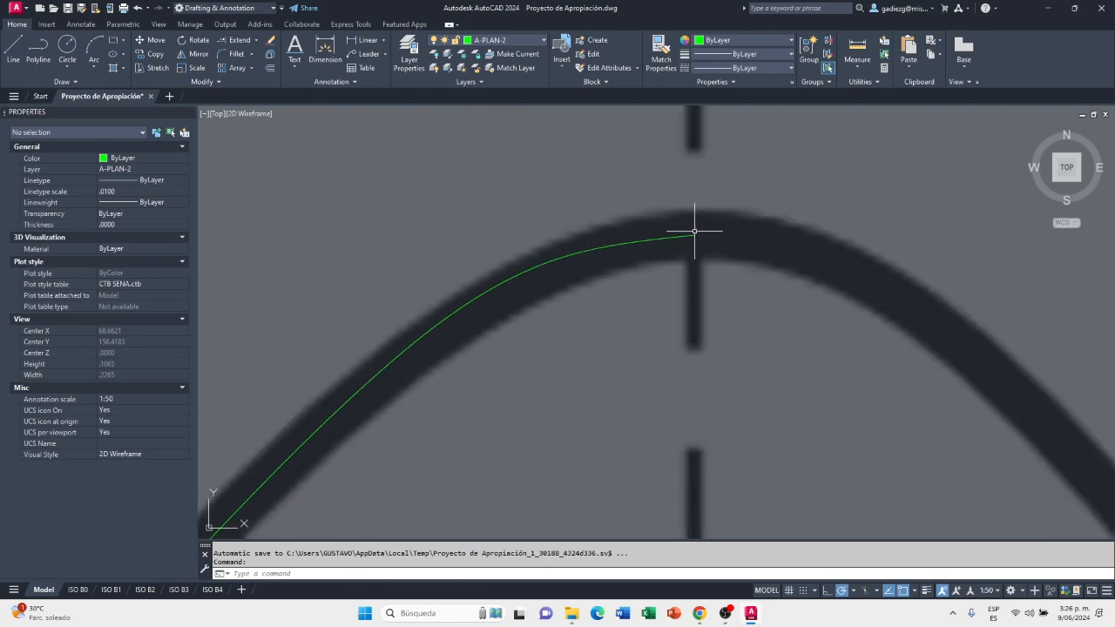
Try moving the spline's fit point nearest the apex slightly upward to flatten the curve's end
left_click(688, 237)
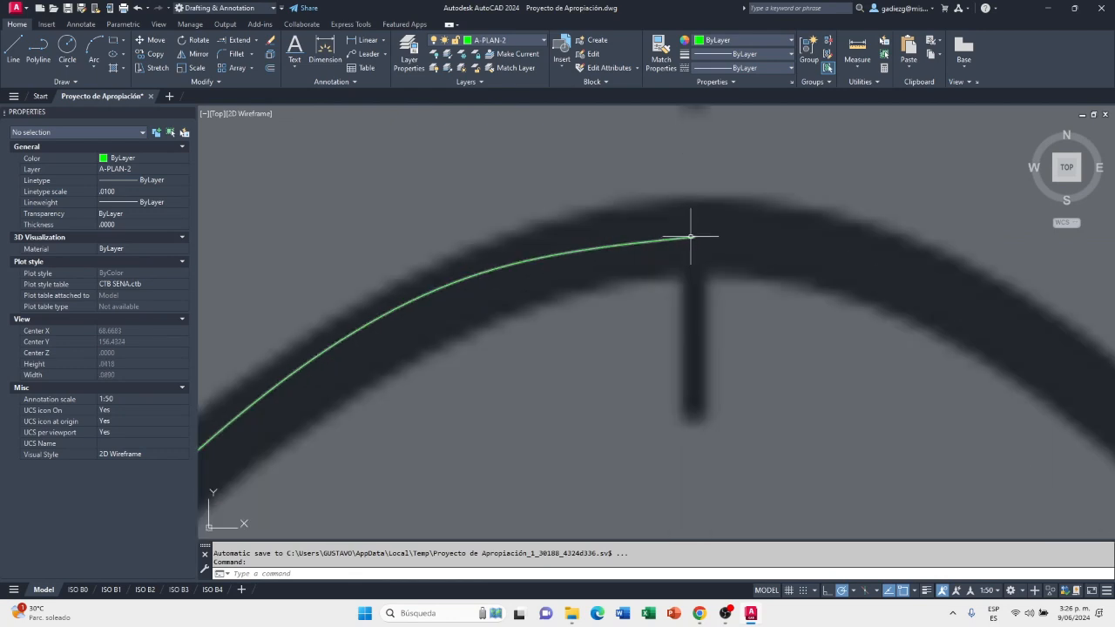
left_click(474, 275)
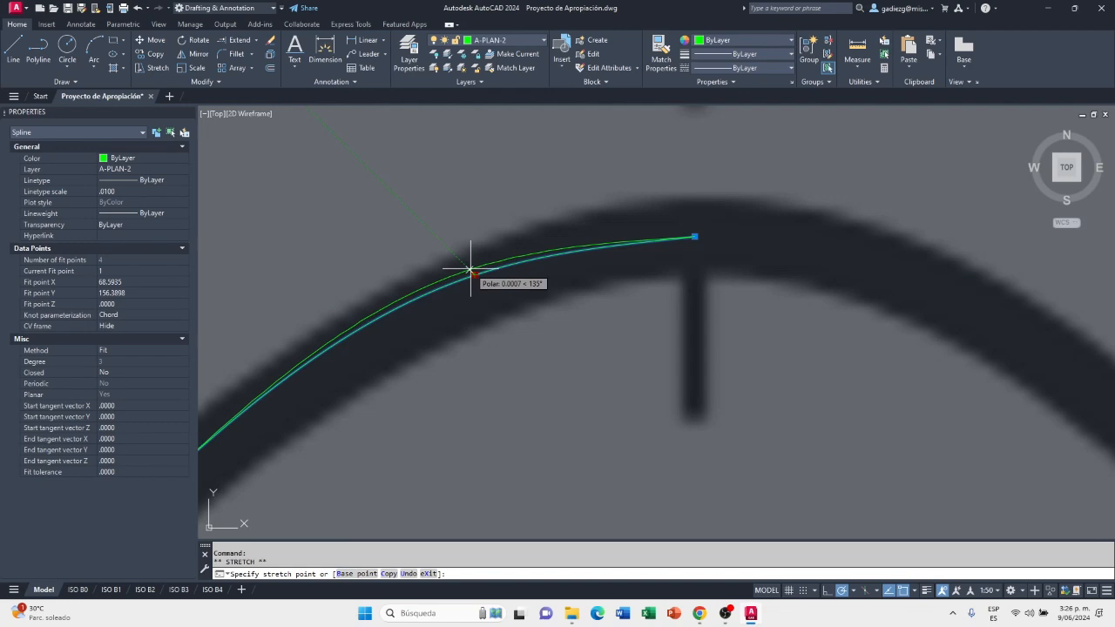
left_click(475, 269)
scroll(696, 237, "down", 2)
mouse_move(697, 237)
scroll(699, 237, "up", 4)
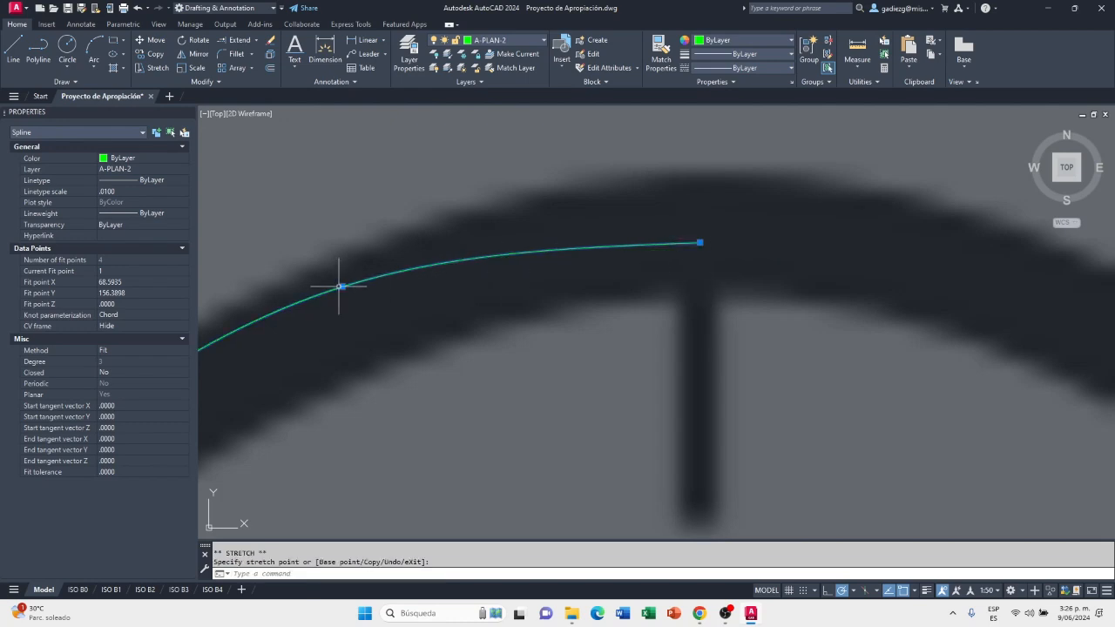
key("Escape")
scroll(603, 237, "down", 3)
scroll(641, 237, "up", 2)
scroll(622, 240, "down", 3)
scroll(641, 237, "up", 3)
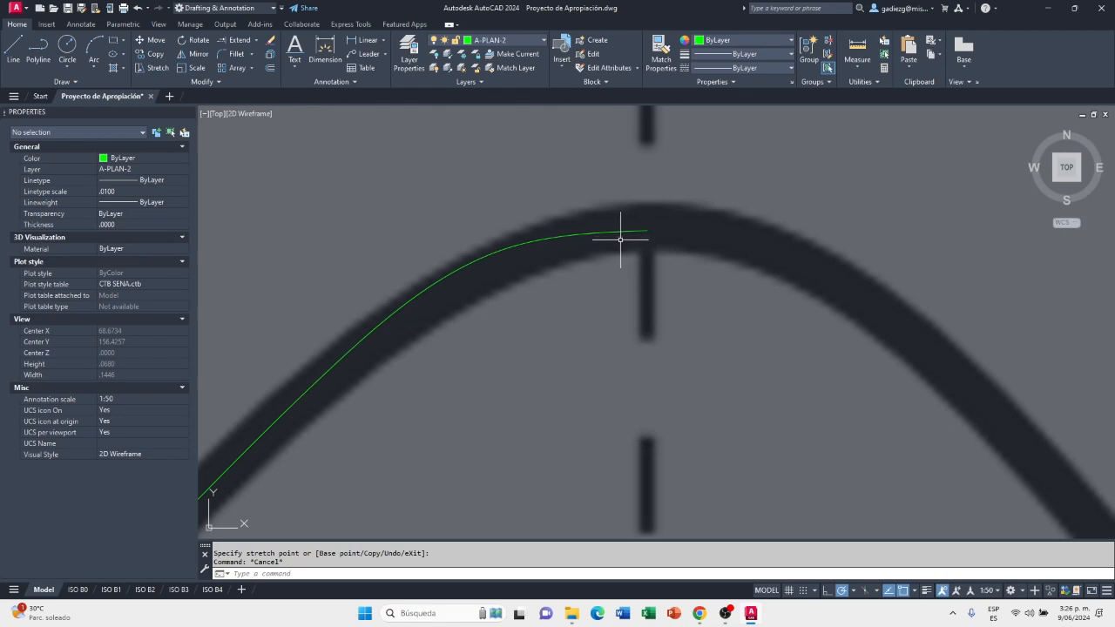
Undo the fit-point adjustment, keeping the spline as originally traced
key("ctrl+z")
key("ctrl+z")
key("ctrl+z")
key("ctrl+z")
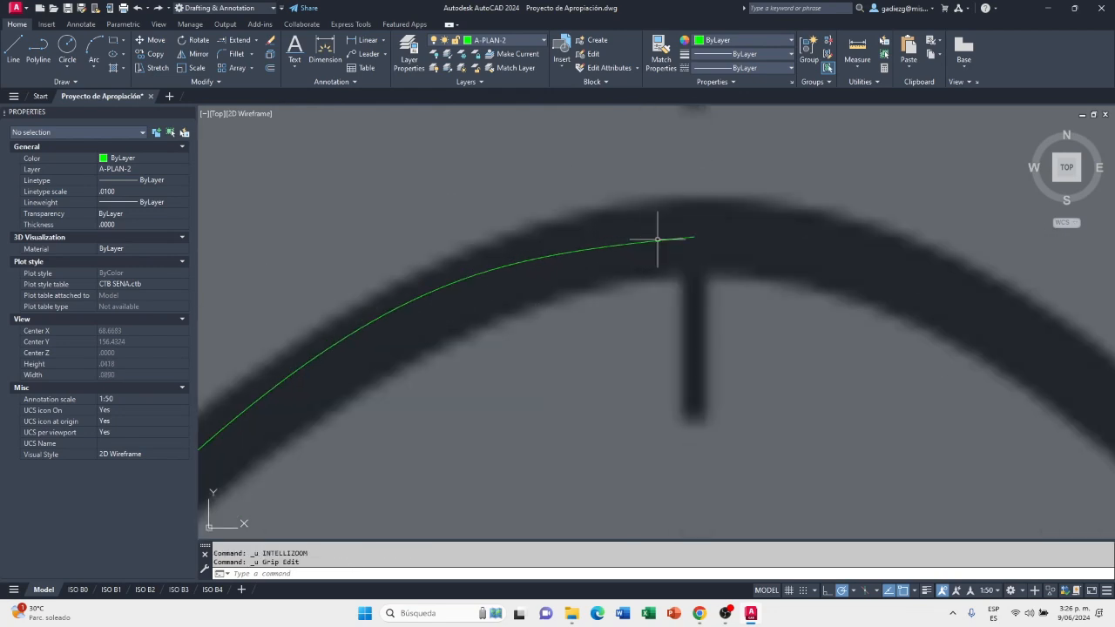
key("ctrl+z")
key("ctrl+z")
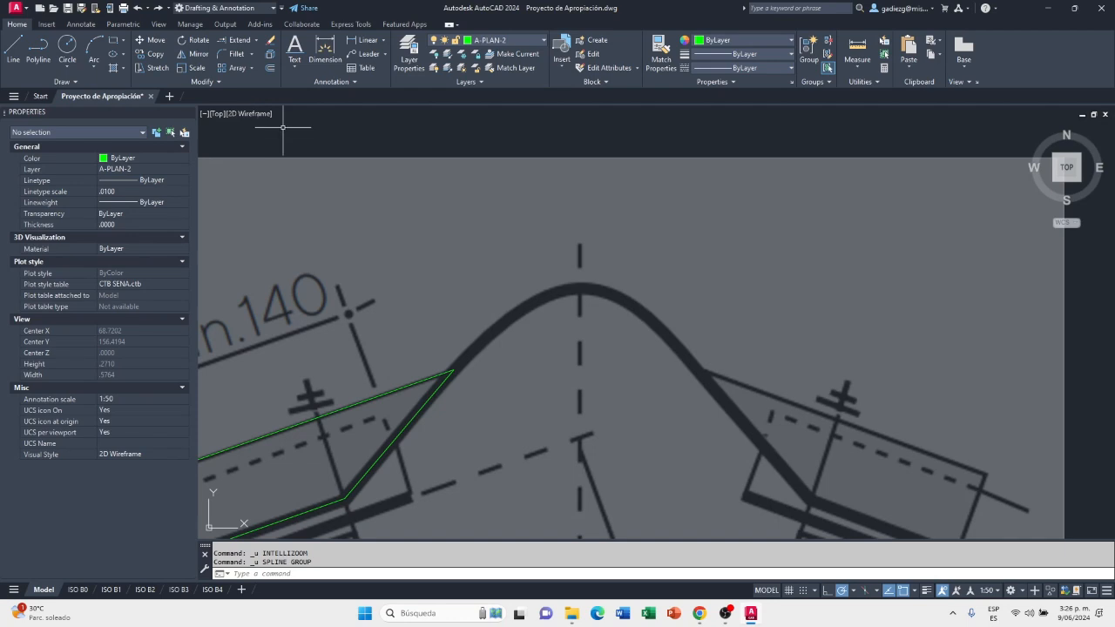
key("ctrl+y")
Add a fit point to the spline just past its apex end, horizontally across the ridge axis
scroll(697, 231, "up", 1)
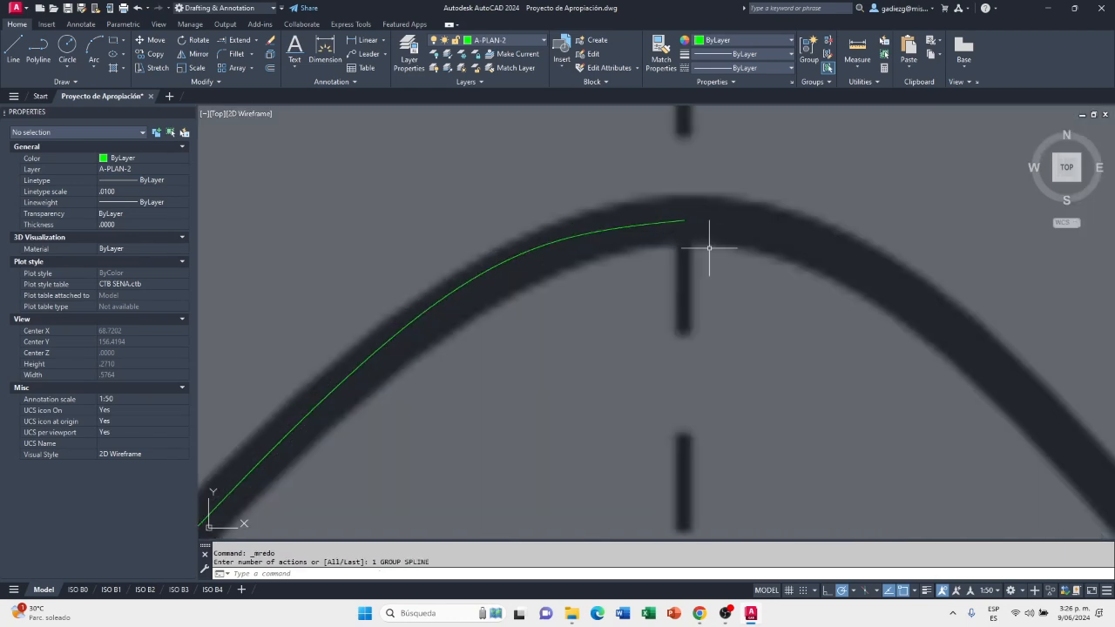
left_click(674, 220)
left_click(682, 219)
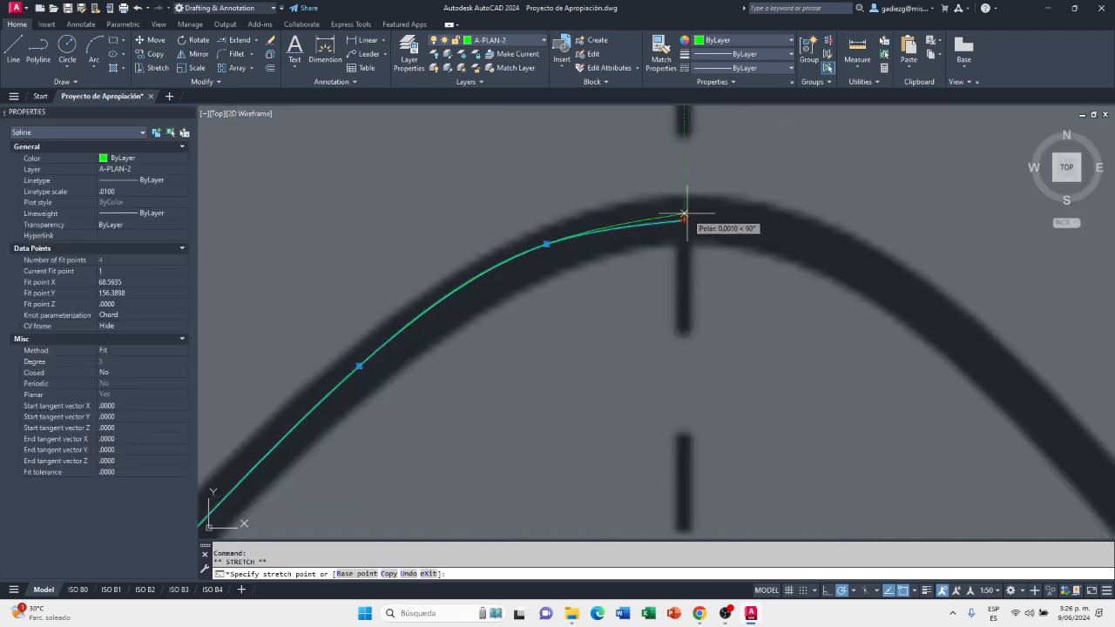
scroll(682, 220, "up", 5)
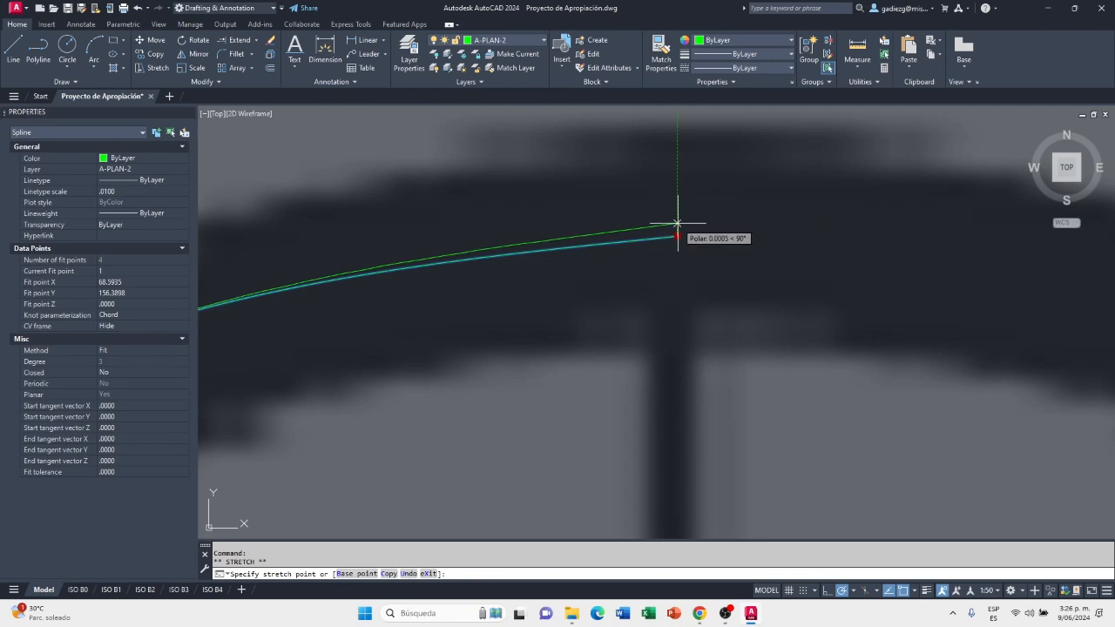
scroll(676, 224, "down", 5)
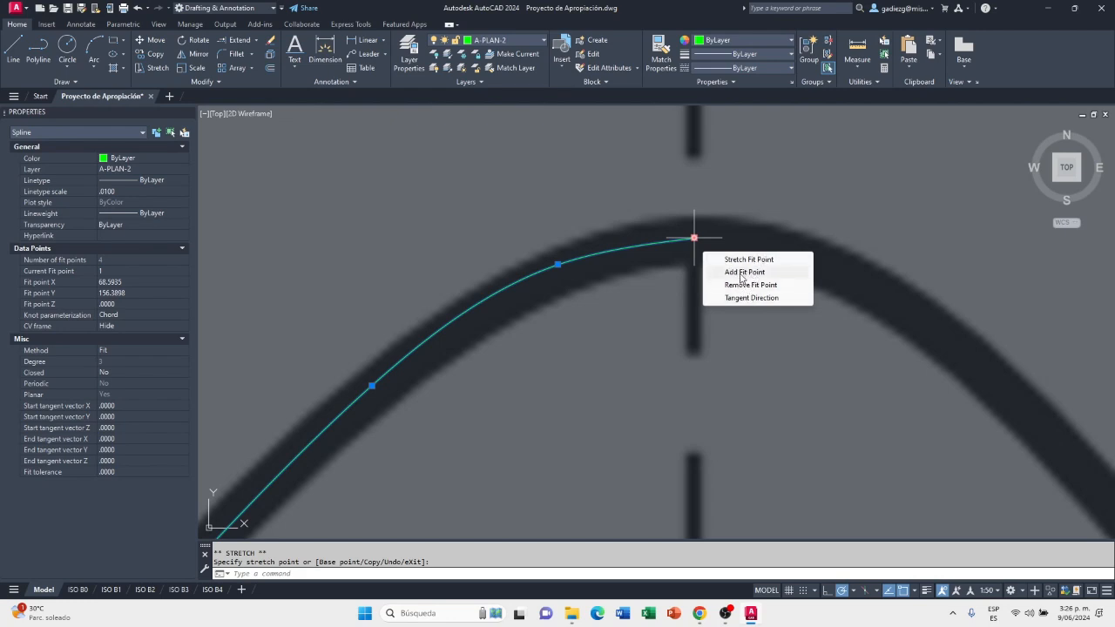
left_click(748, 272)
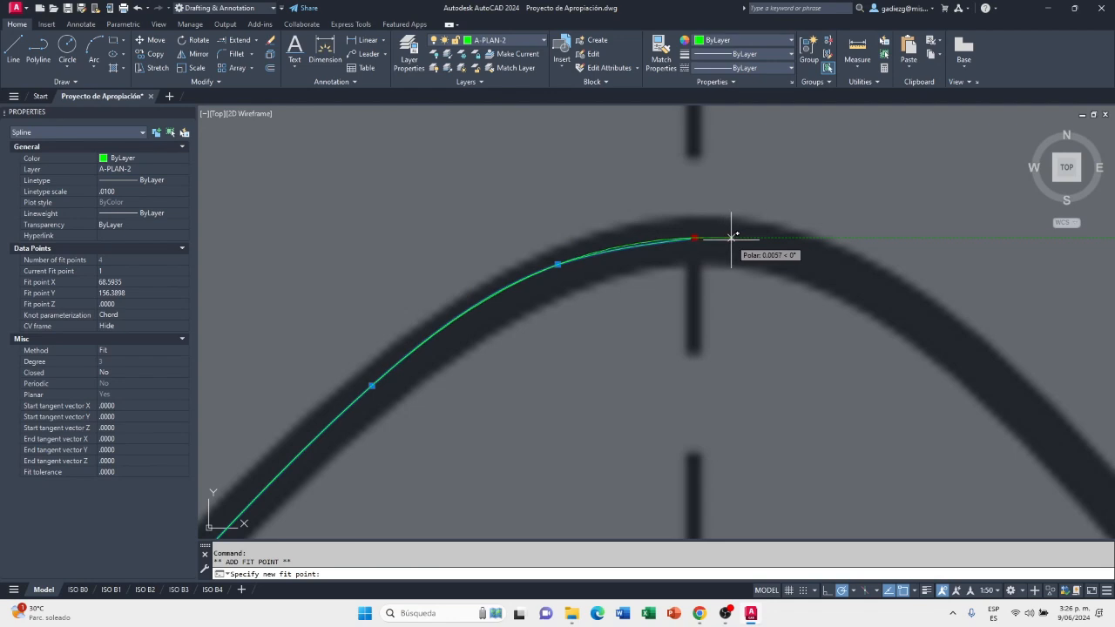
left_click(719, 236)
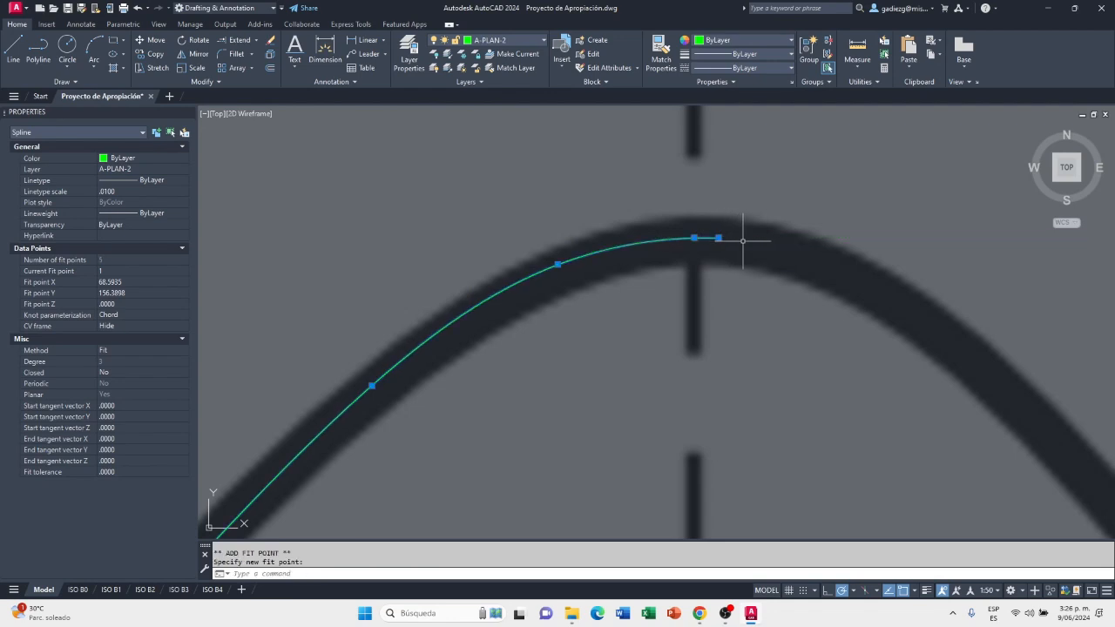
key("Escape")
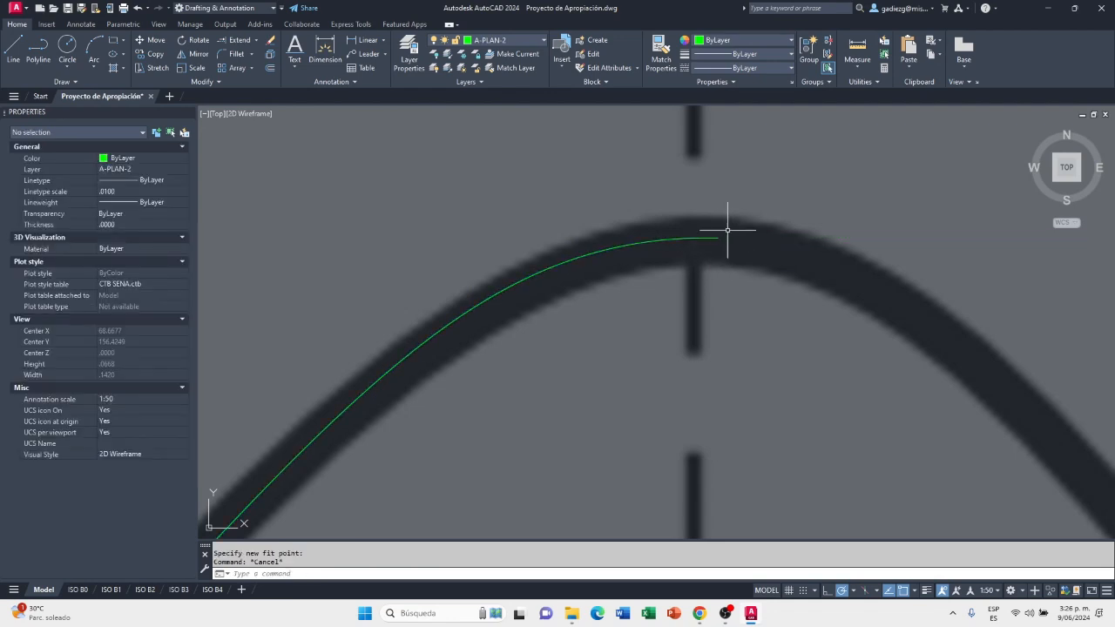
Shift the former apex fit point horizontally to the left and bring the end fit point back onto the ridge axis
left_click(694, 237)
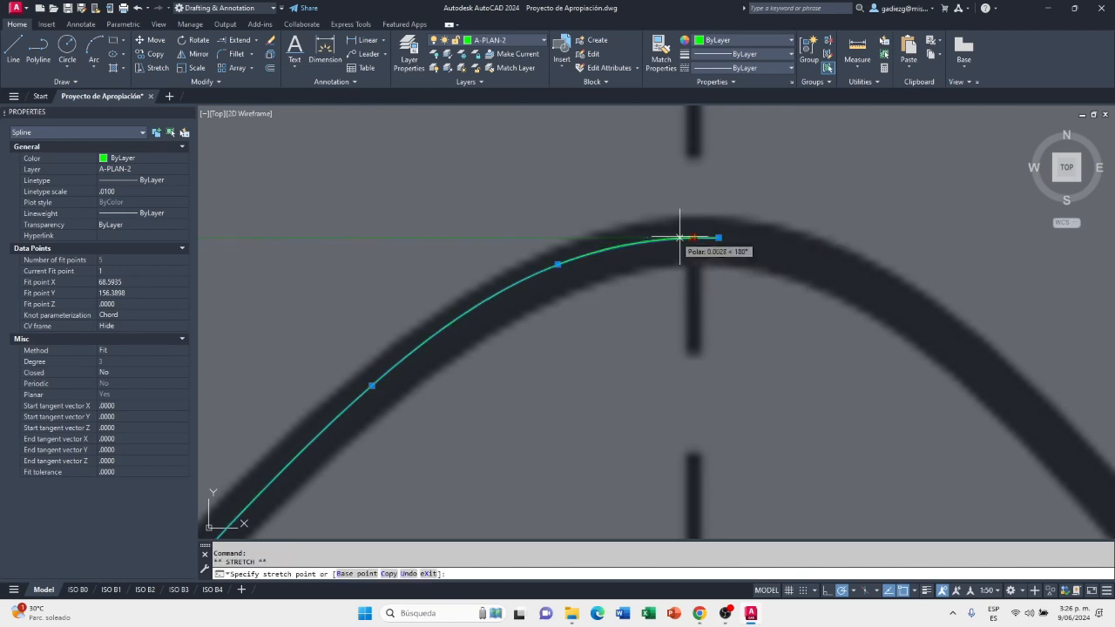
left_click(659, 237)
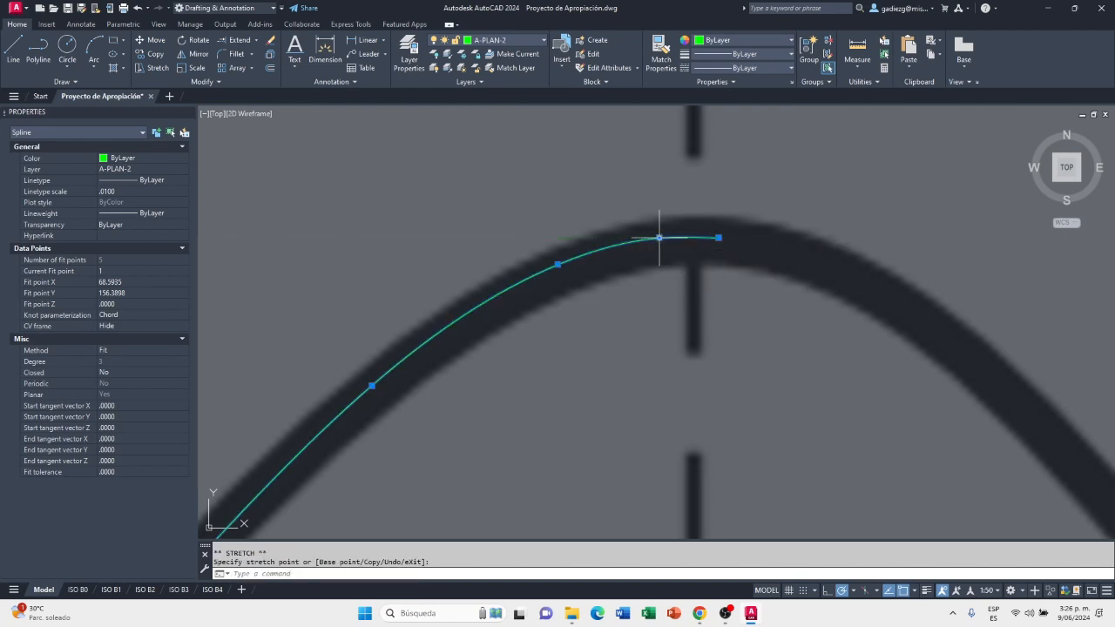
left_click(719, 237)
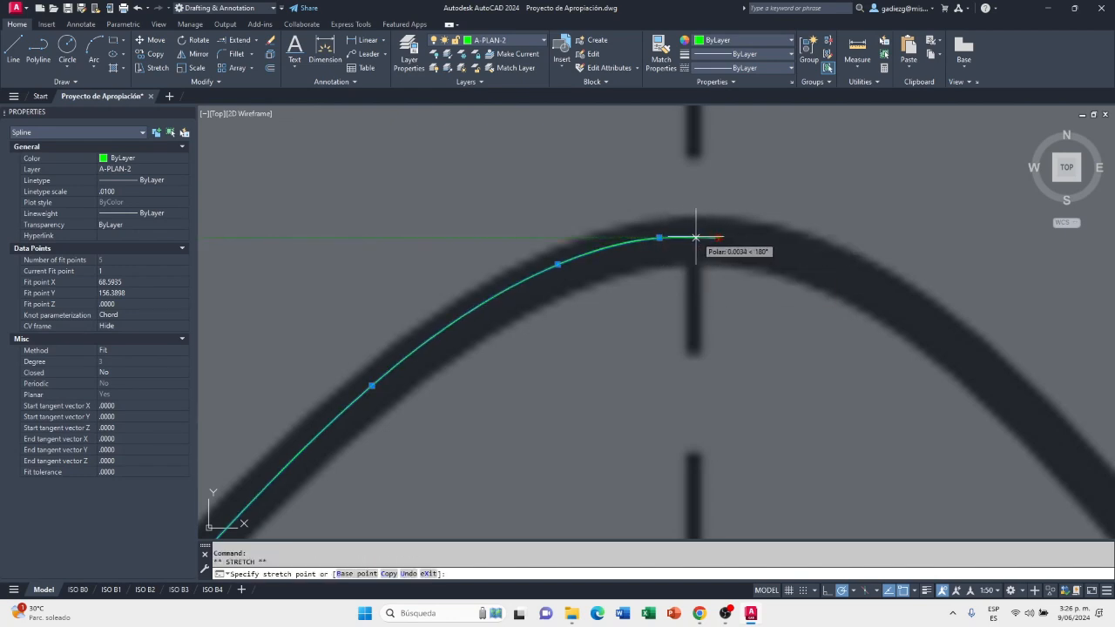
left_click(694, 237)
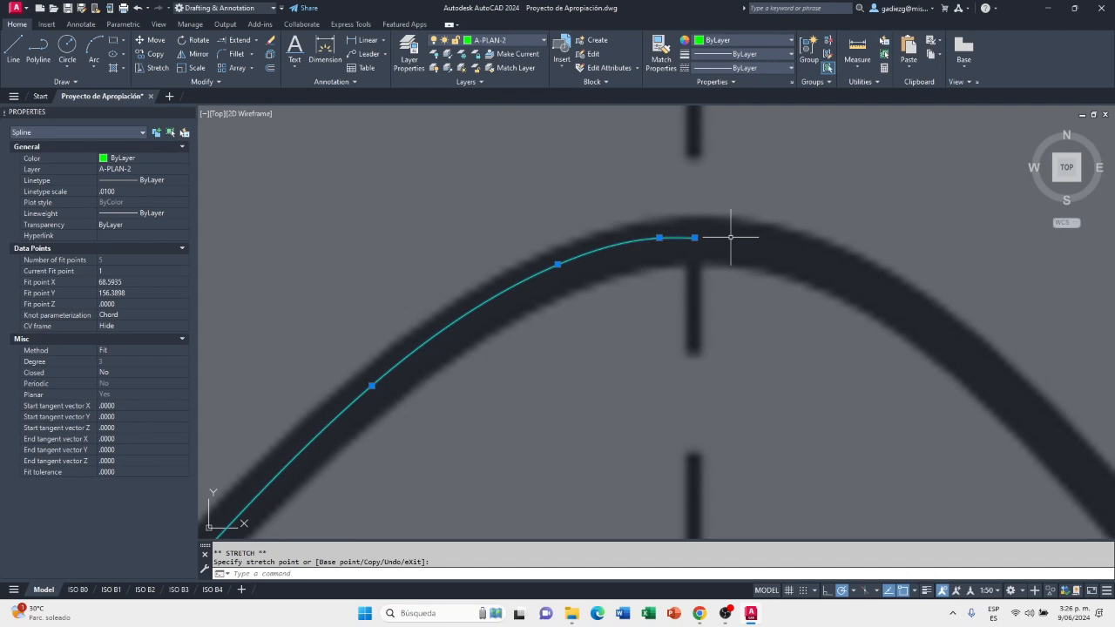
key("Escape")
scroll(703, 234, "up", 3)
scroll(704, 234, "down", 3)
scroll(708, 203, "down", 2)
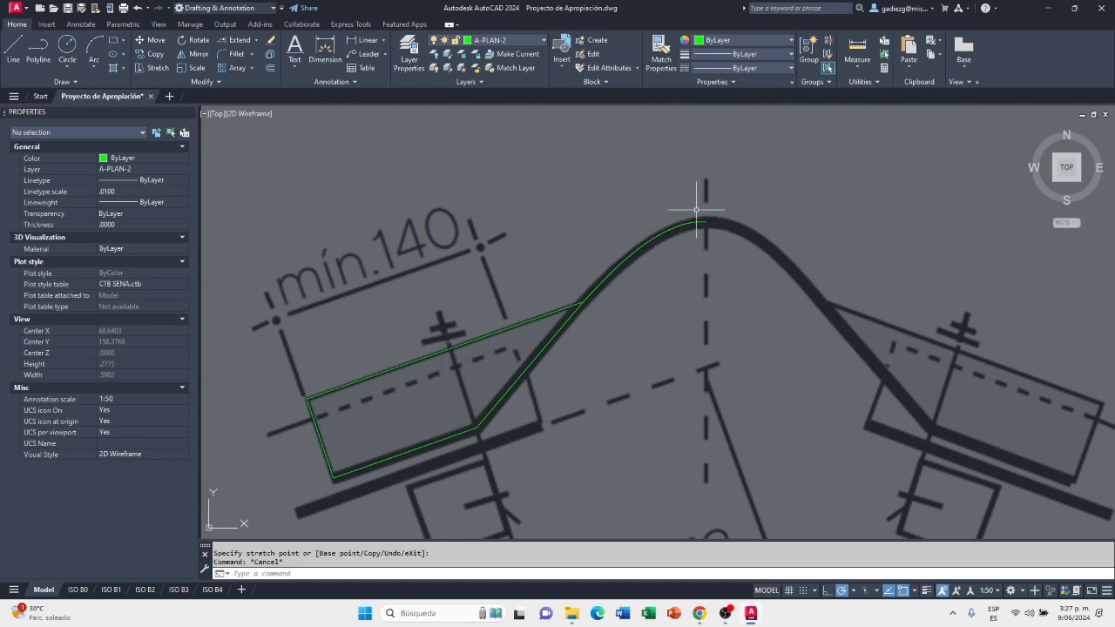
Delete the ridge tile reference image from the drawing, keeping the traced outline and spline
scroll(577, 280, "down", 4)
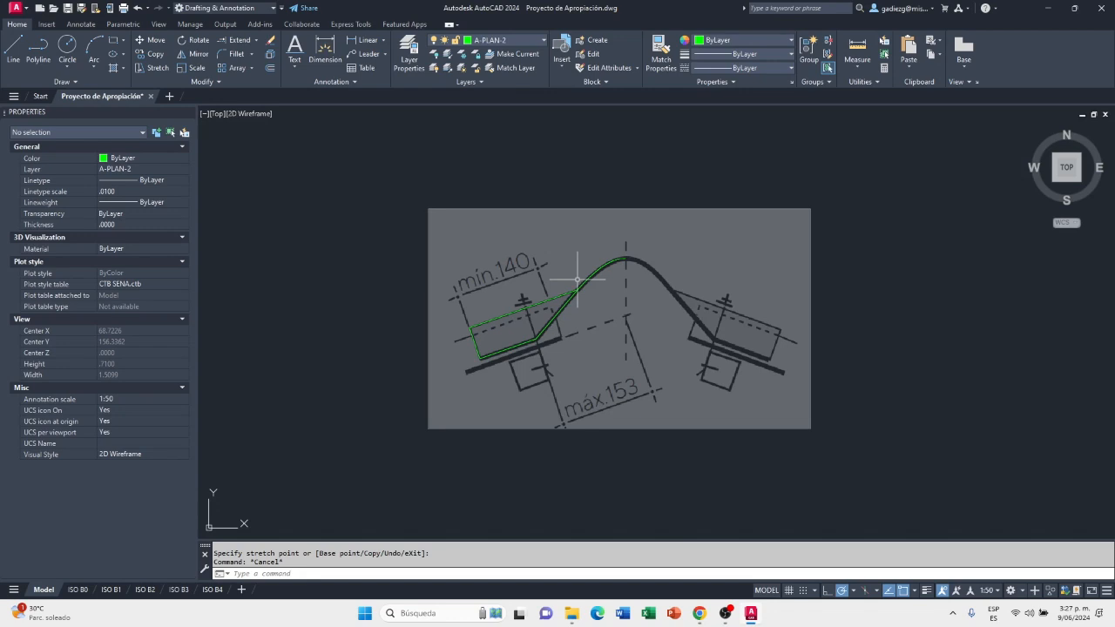
scroll(577, 280, "up", 2)
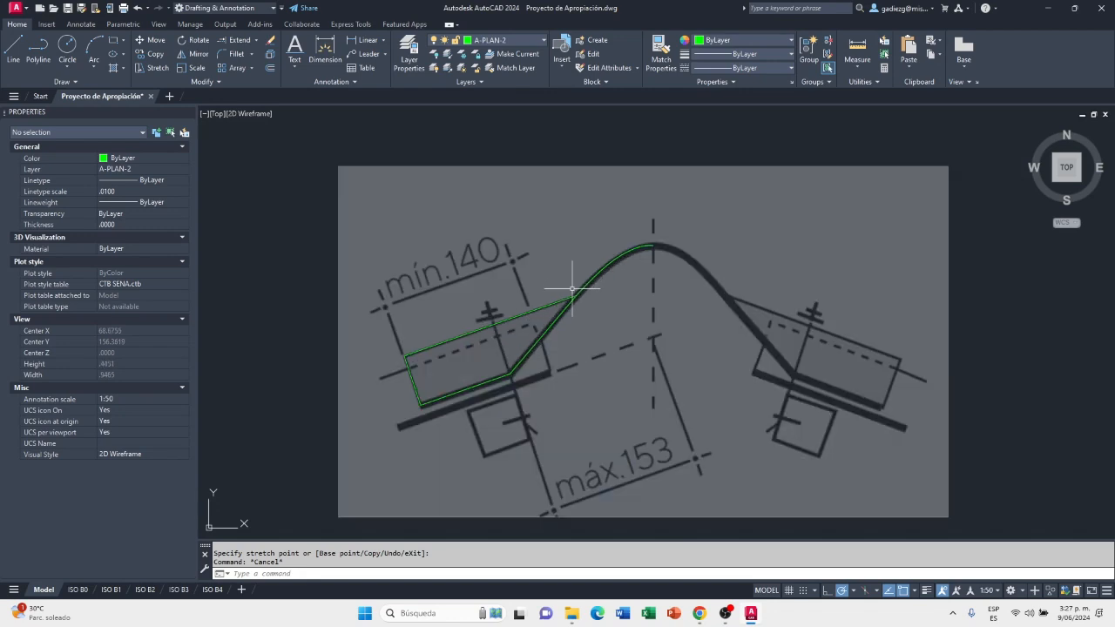
left_click(350, 524)
left_click(305, 485)
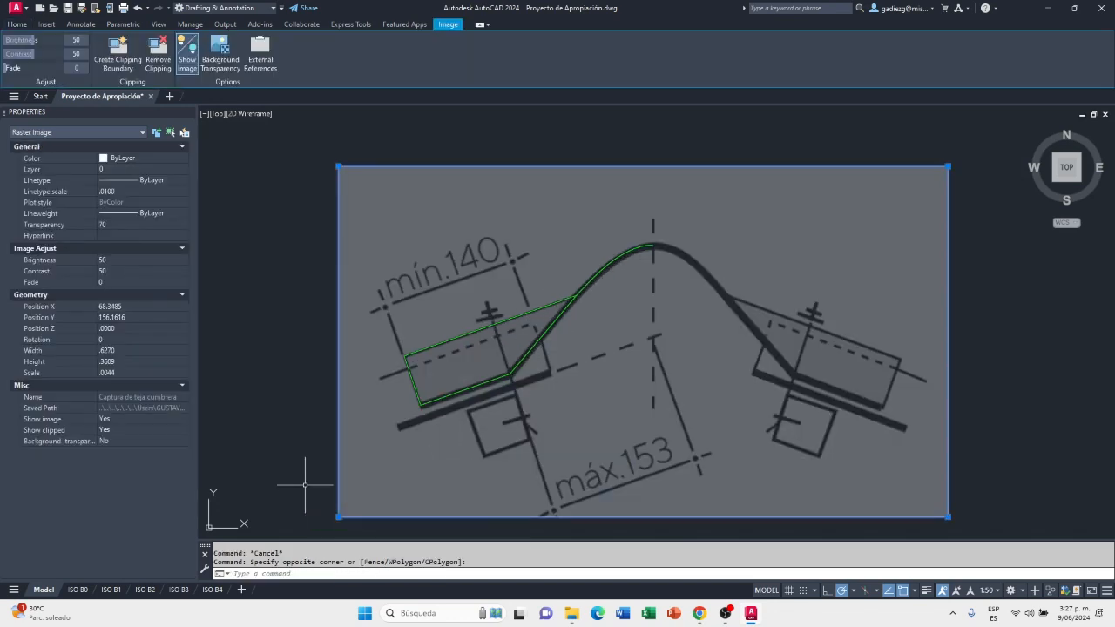
key("Delete")
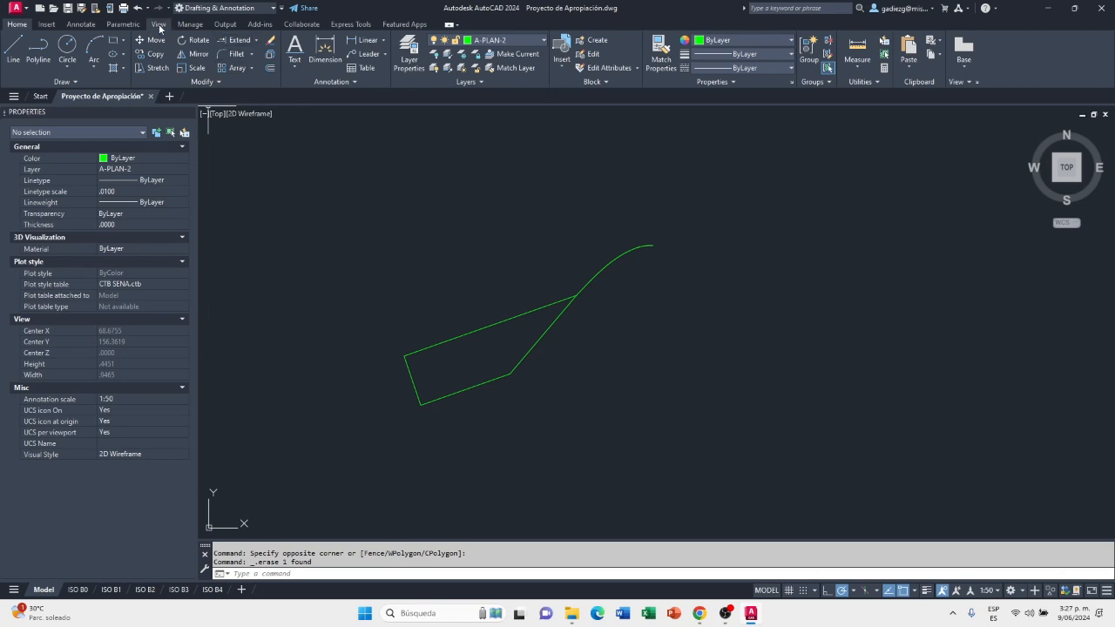
Detach the unreferenced "Captura de teja cumbrera" image from the drawing's external references and close the reference list
left_click(54, 26)
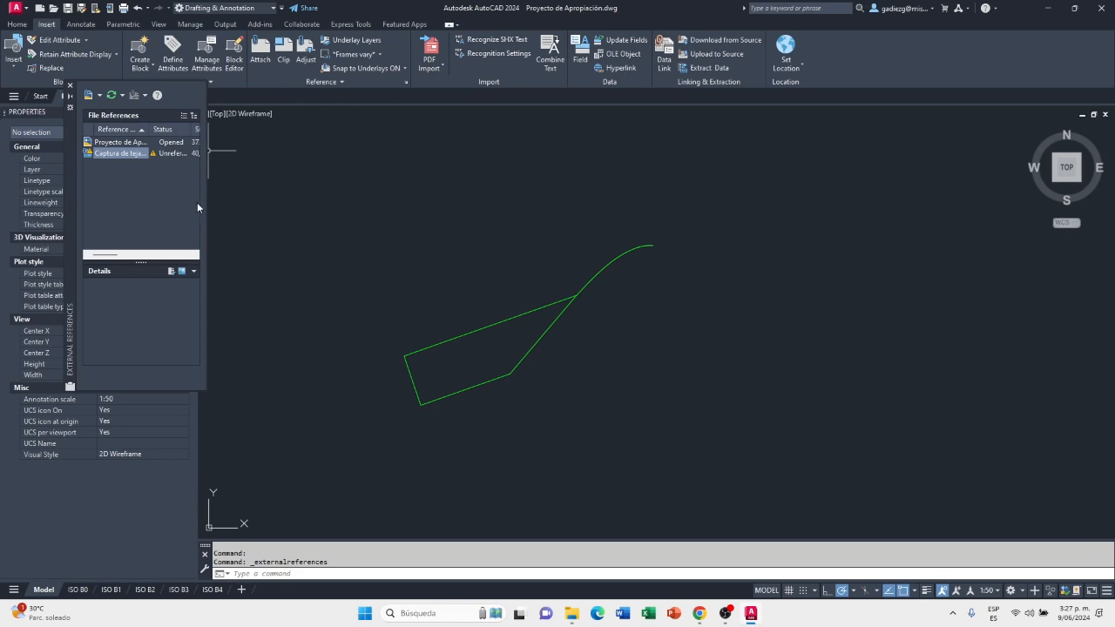
left_click_drag(207, 203, 512, 215)
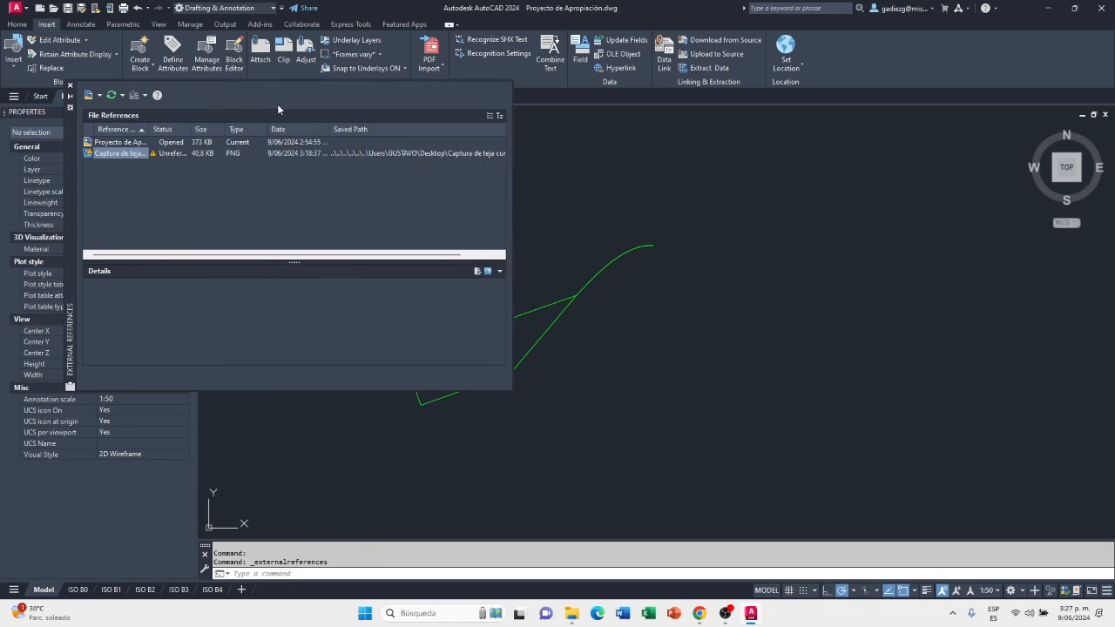
left_click_drag(70, 143, 377, 205)
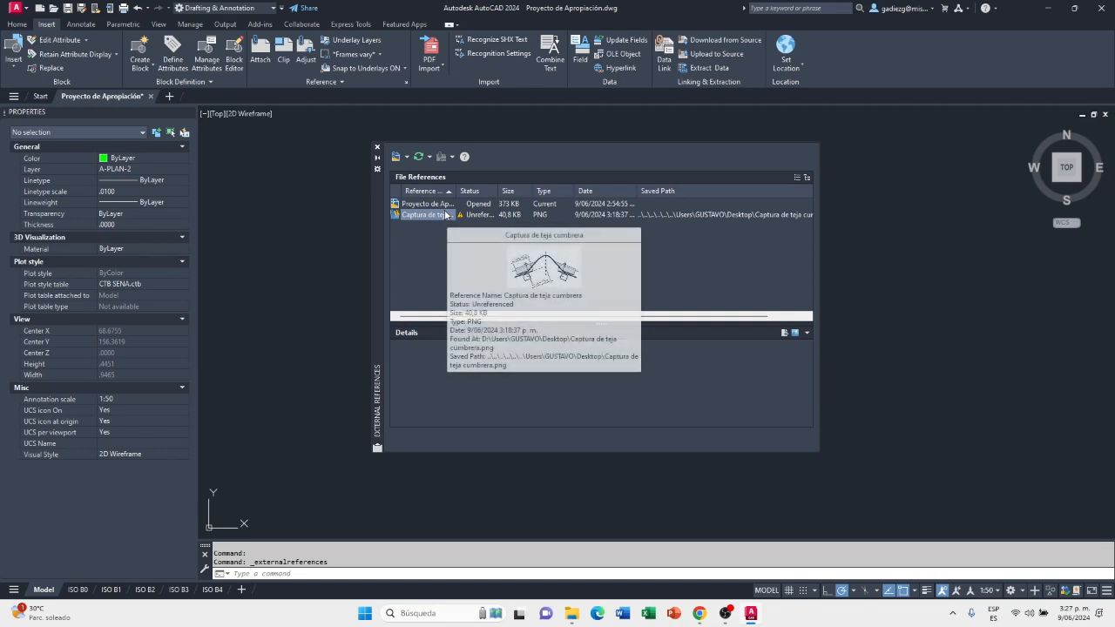
mouse_move(442, 206)
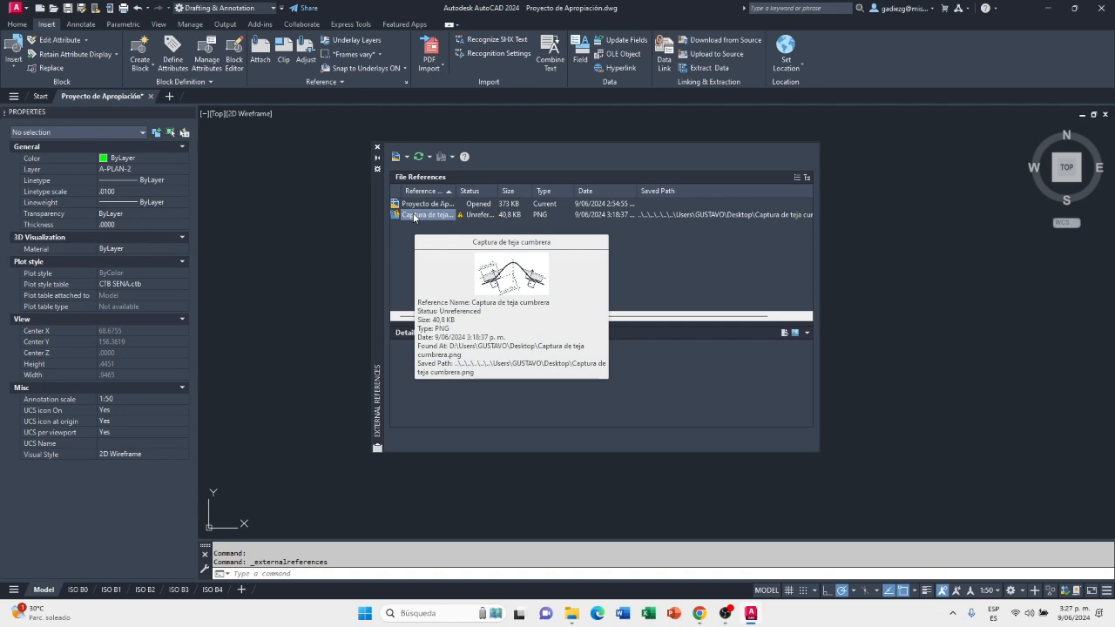
right_click(414, 216)
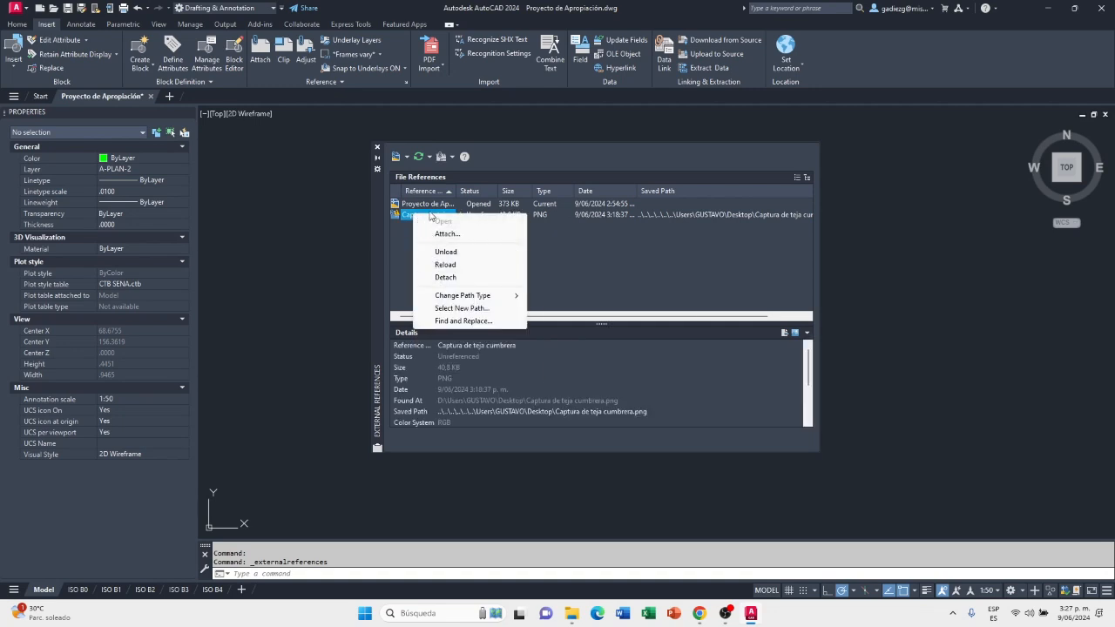
left_click(446, 278)
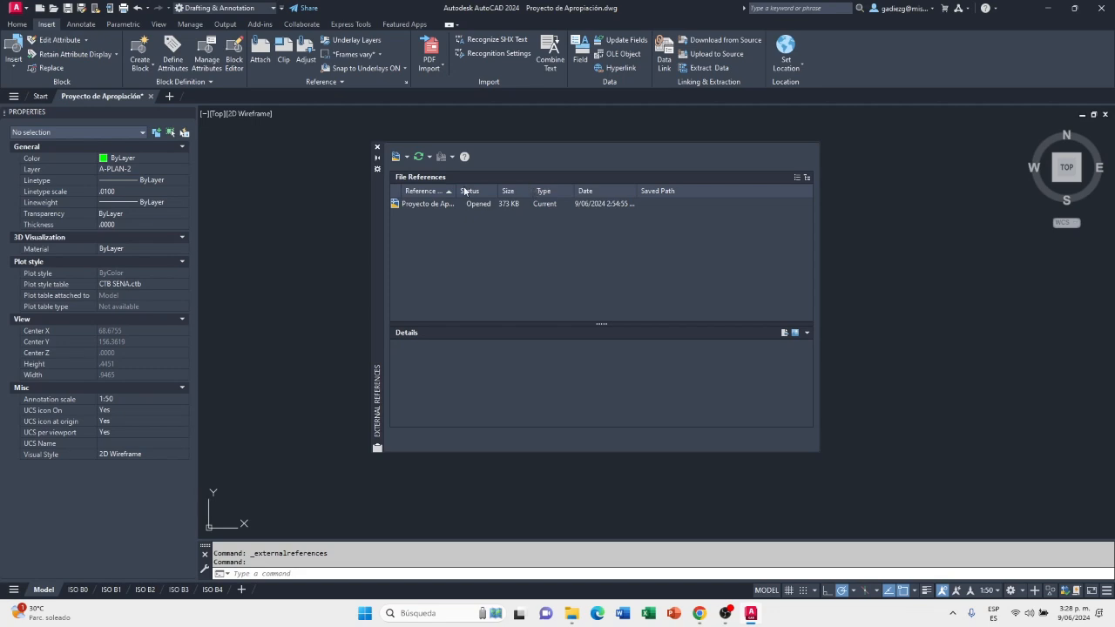
left_click(377, 147)
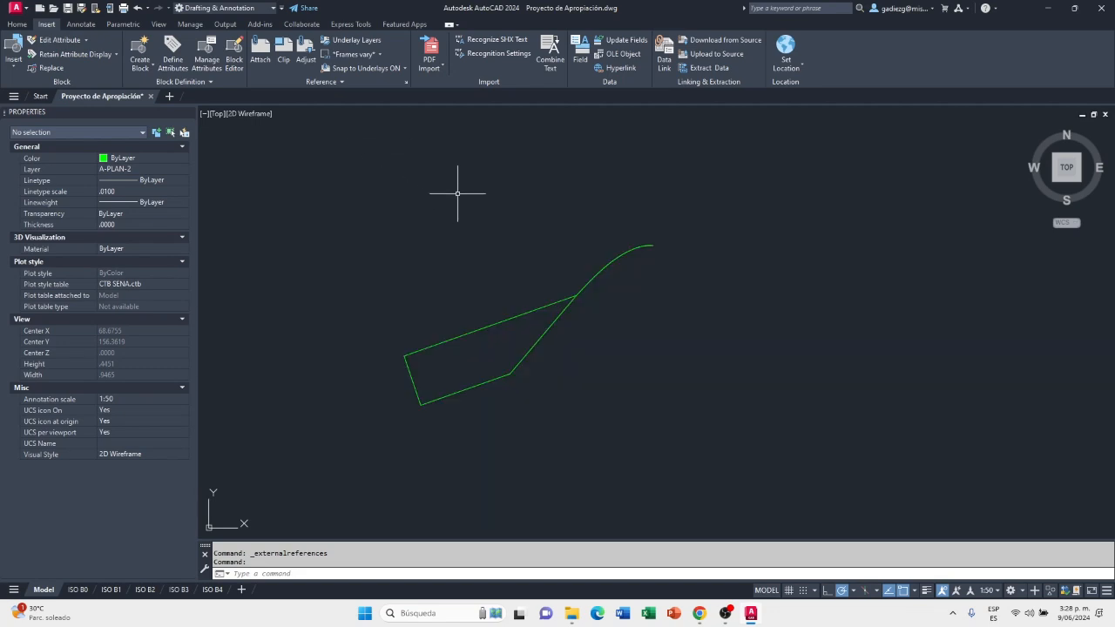
Mirror the traced half of the ridge tile across a vertical axis through the spline's apex, keeping the source objects
scroll(661, 258, "up", 2)
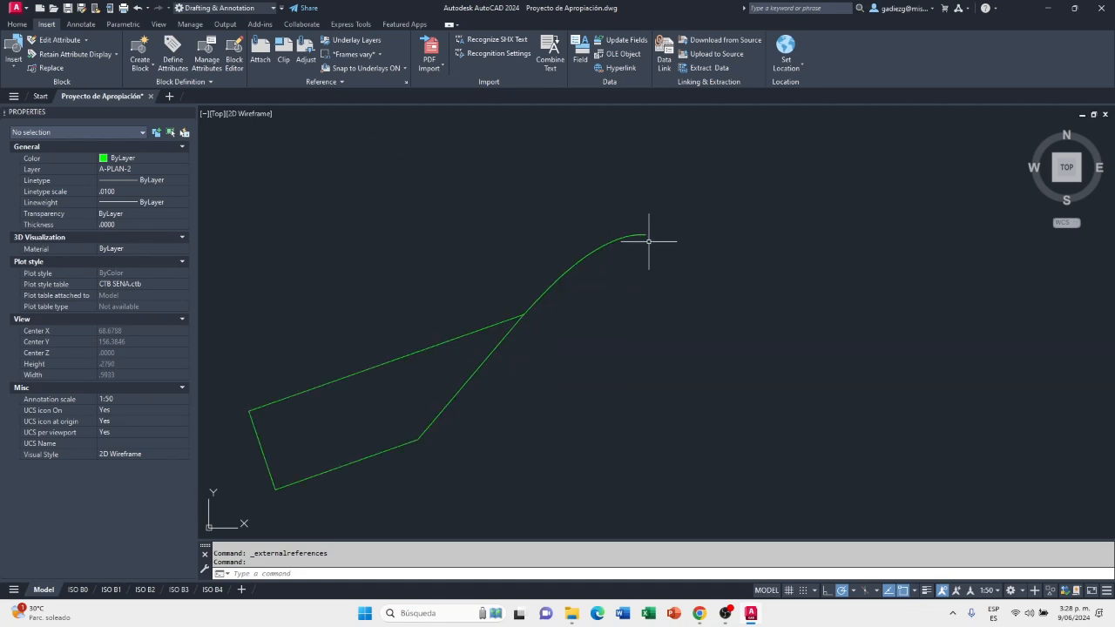
scroll(663, 237, "down", 2)
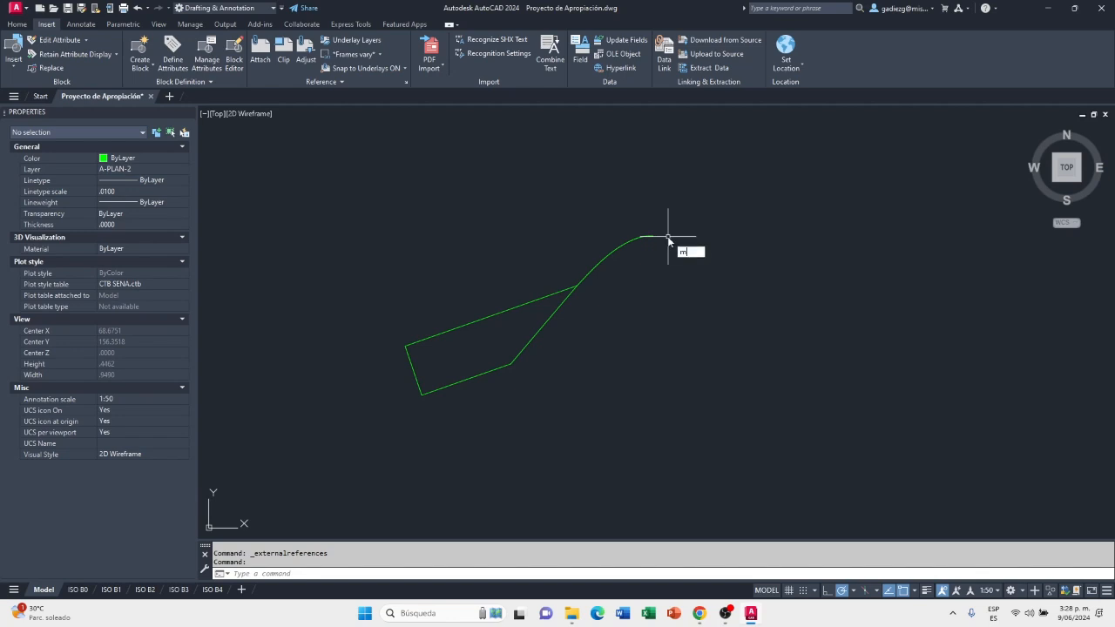
key("Return")
left_click(662, 213)
left_click(353, 423)
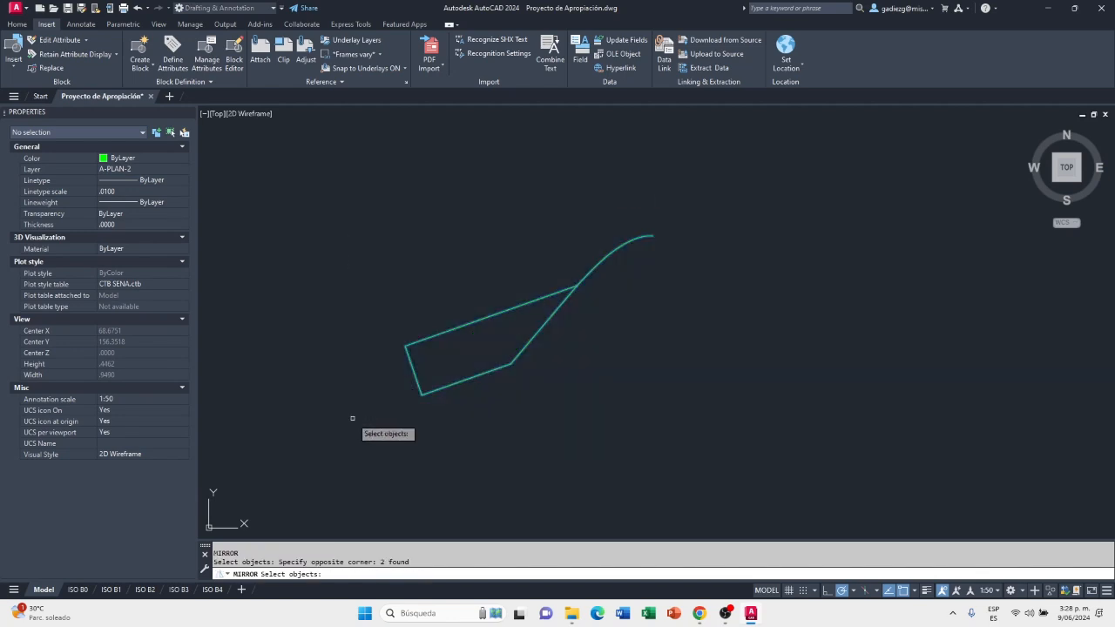
key("Return")
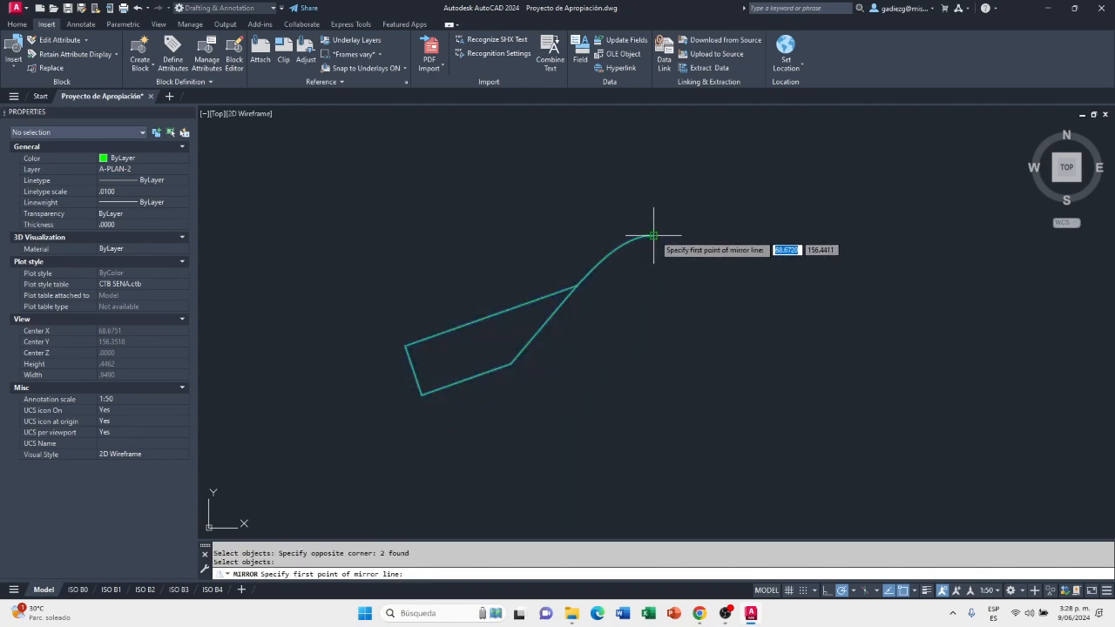
left_click(653, 236)
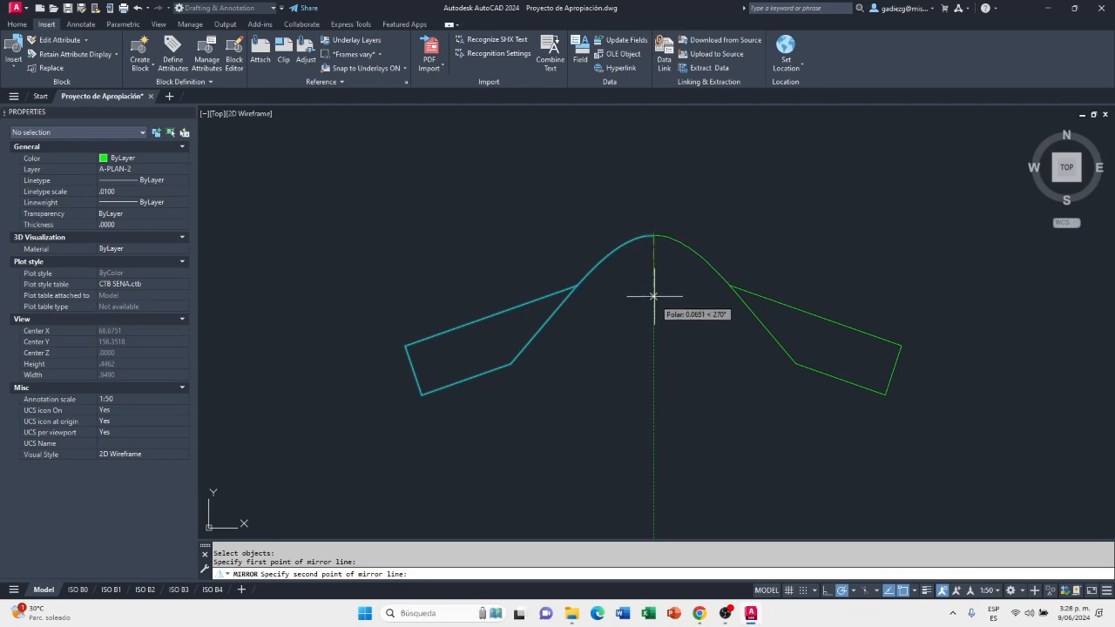
left_click(653, 409)
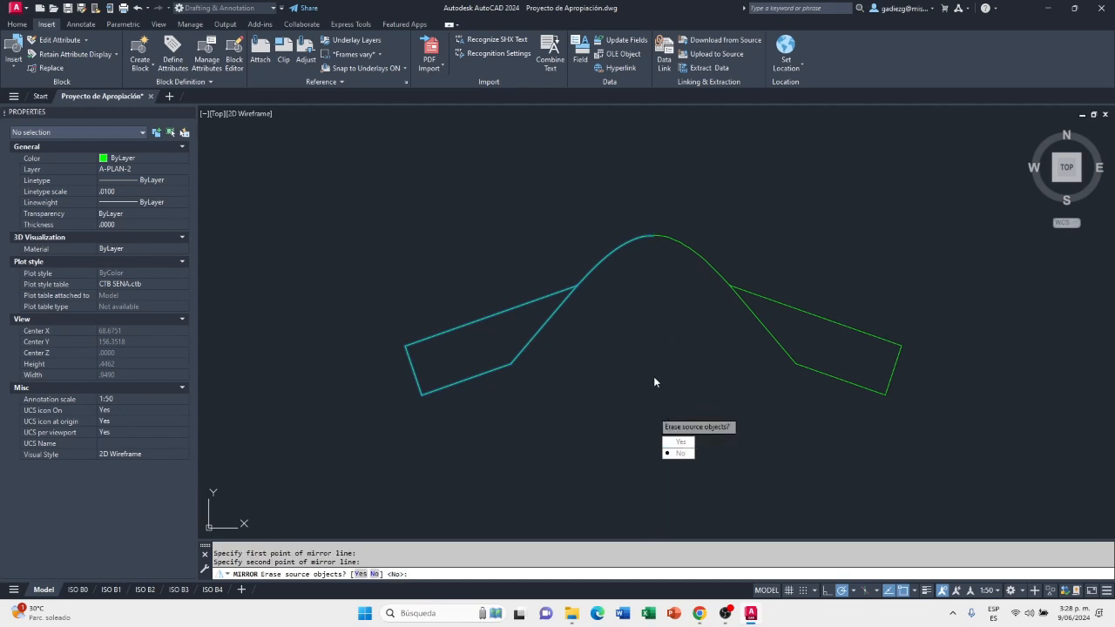
left_click(691, 454)
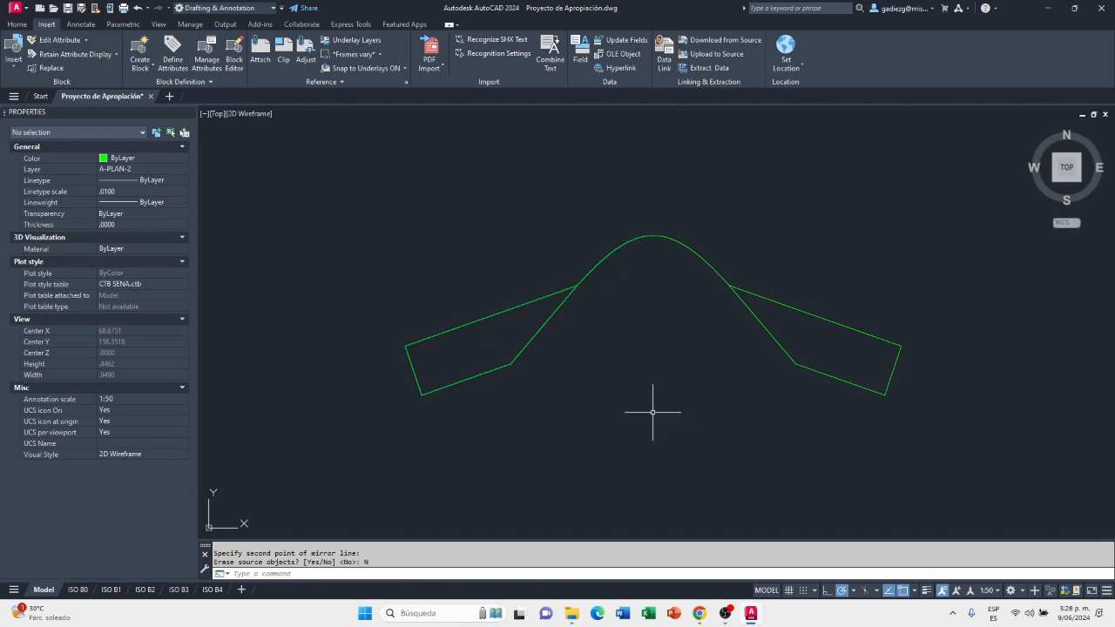
left_click(726, 244)
left_click(530, 330)
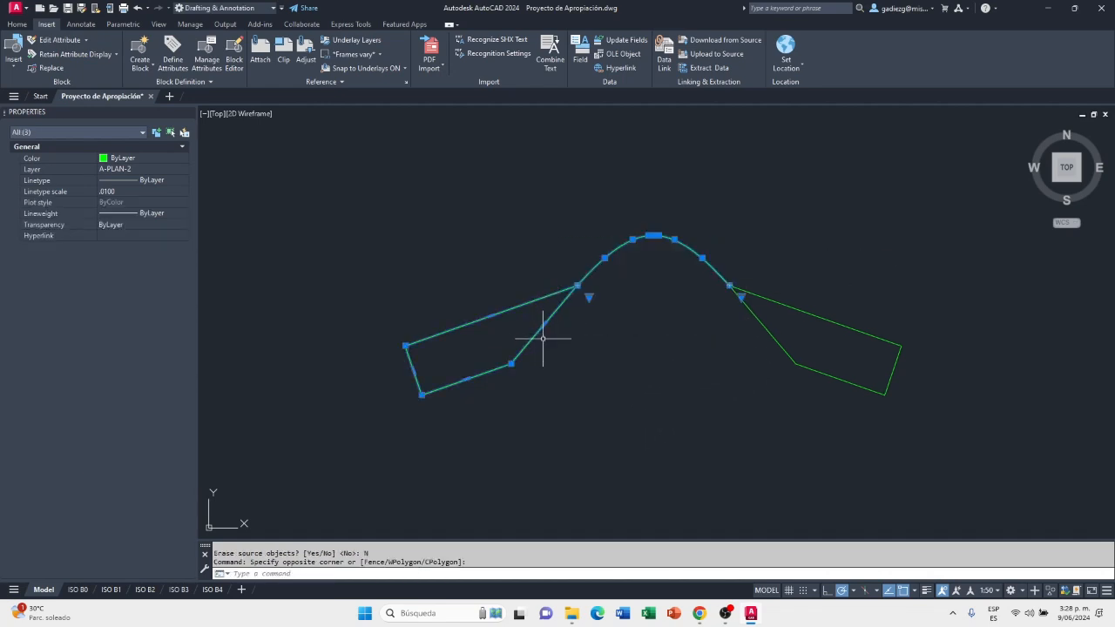
left_click(876, 258)
left_click(678, 417)
left_click(953, 310)
left_click(792, 253)
key("Escape")
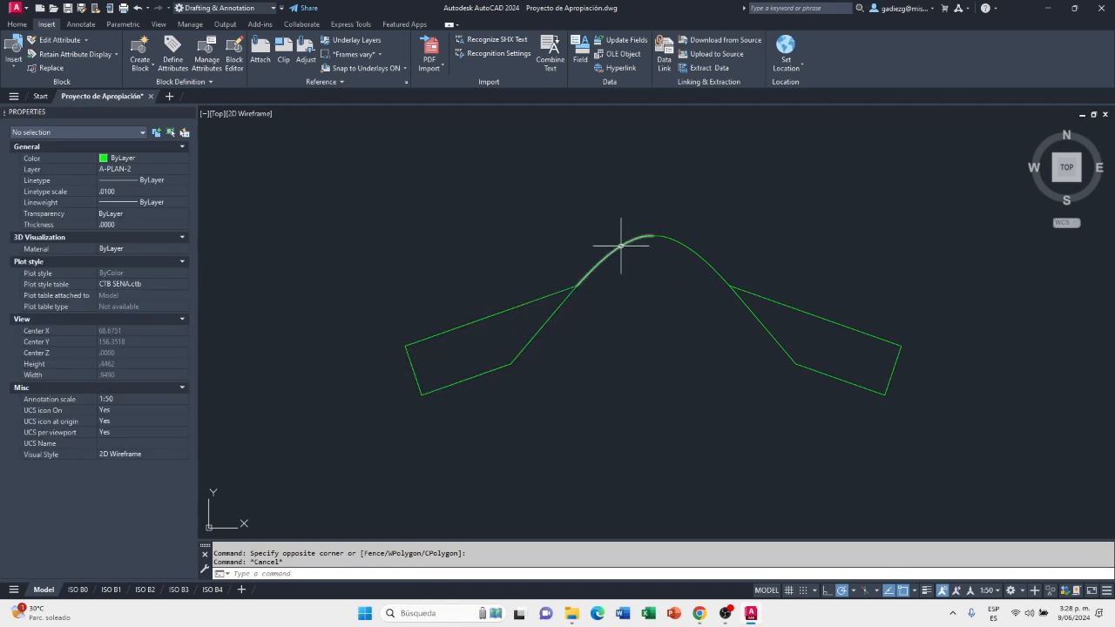
Join the two spline halves at the ridge tile's apex into a single curve
key("Return")
left_click(715, 209)
left_click(615, 275)
key("Return")
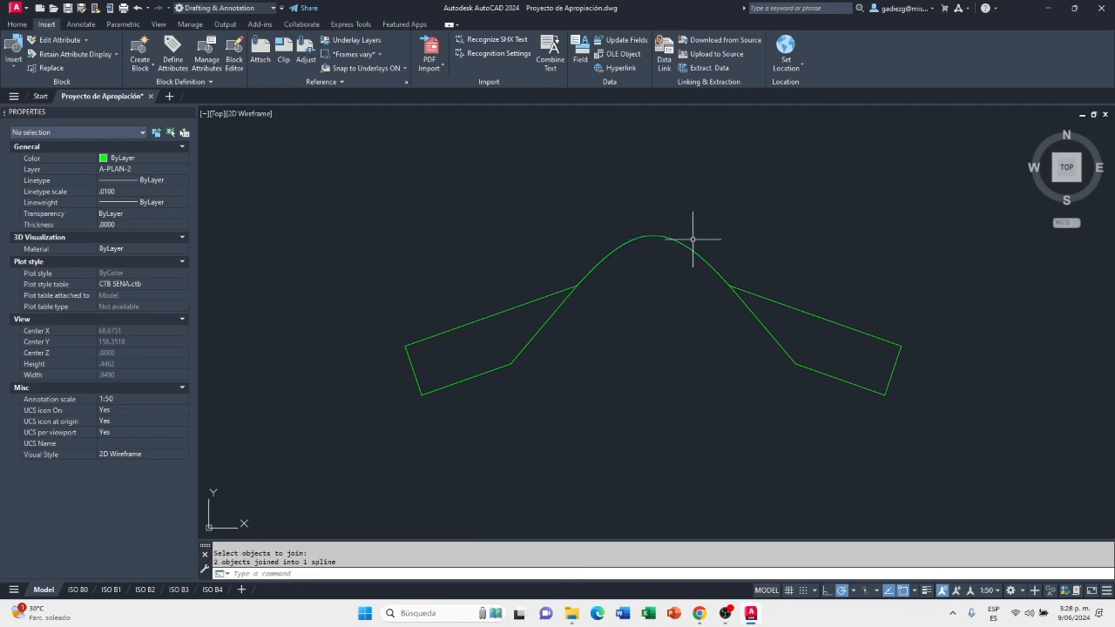
scroll(682, 248, "down", 2)
left_click(802, 214)
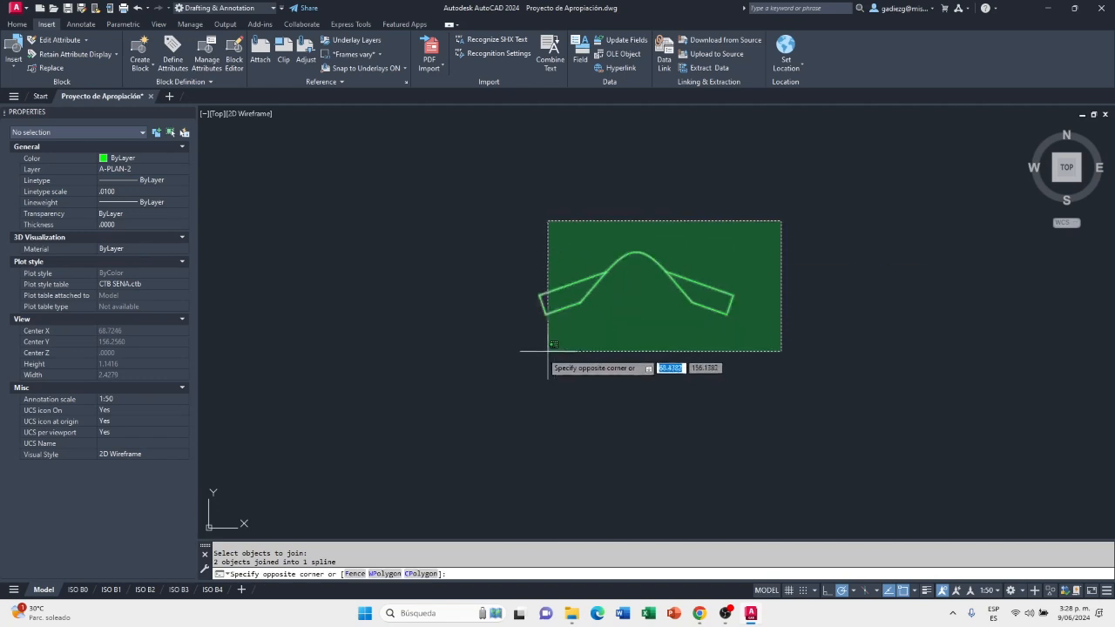
left_click(521, 357)
scroll(662, 274, "up", 4)
scroll(627, 265, "down", 2)
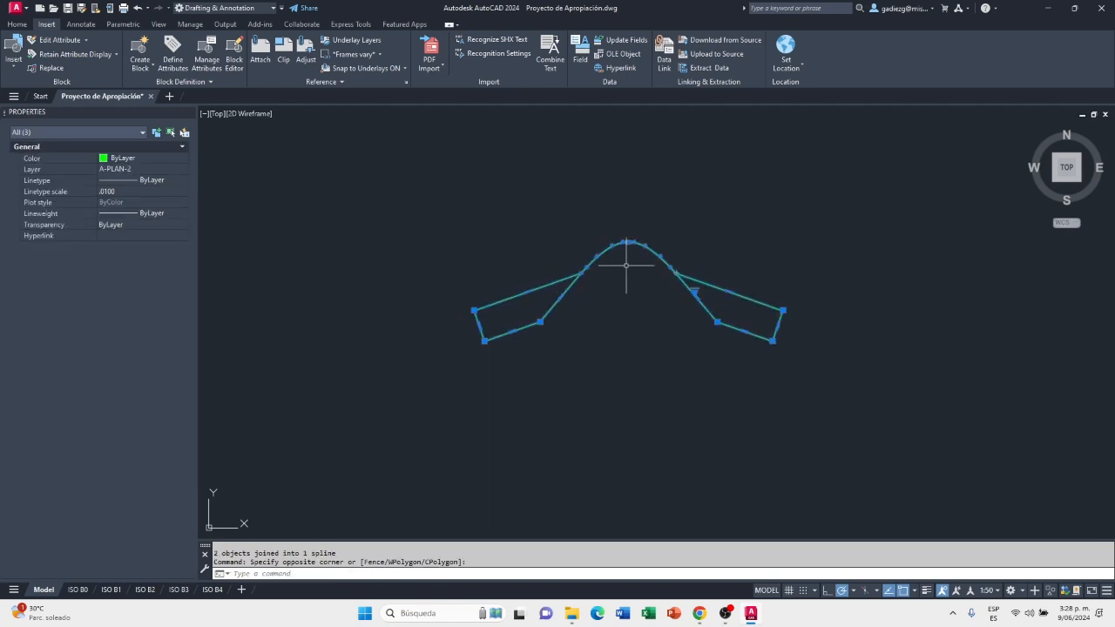
left_click(694, 290)
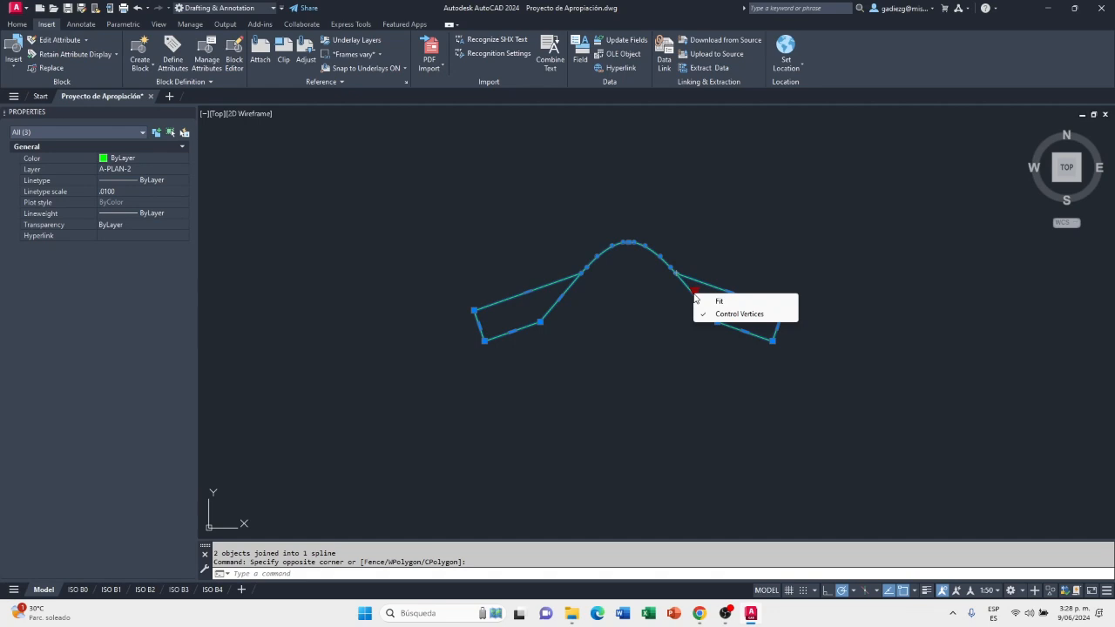
key("Escape")
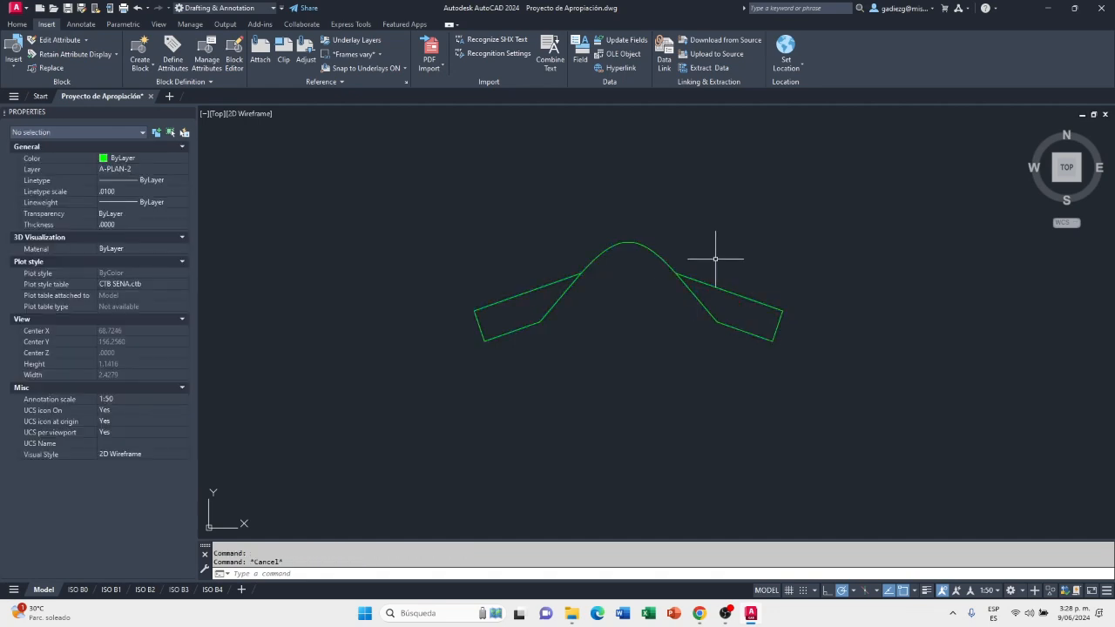
Rotate the complete ridge tile 90° counterclockwise about the lower corner of its left wing, to suit the sideways roof profile
scroll(688, 256, "down", 6)
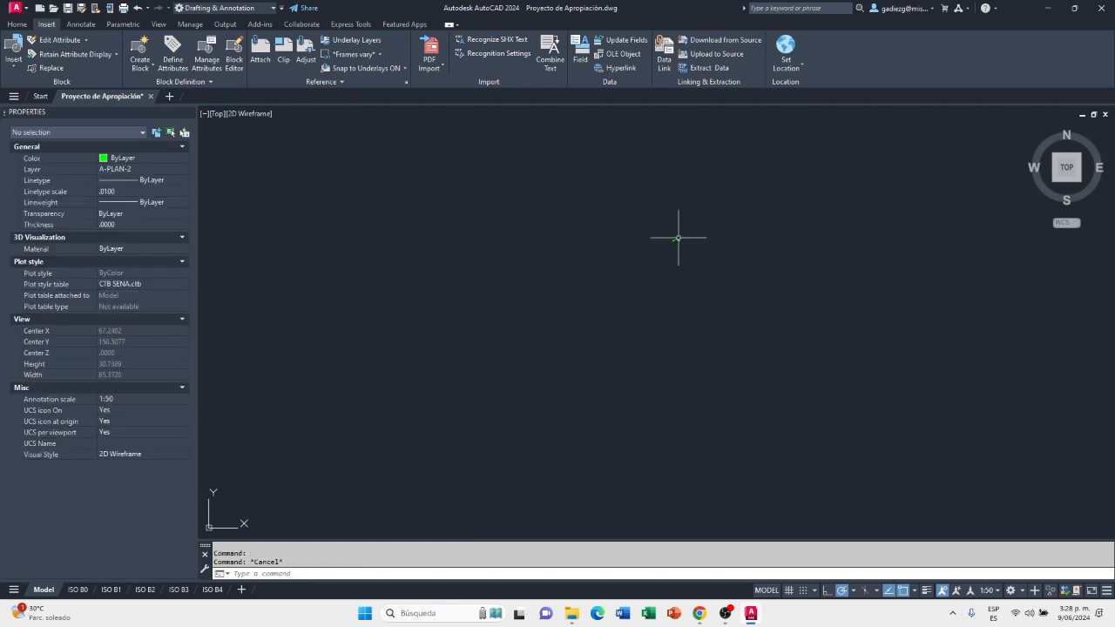
scroll(678, 237, "down", 5)
scroll(678, 239, "up", 15)
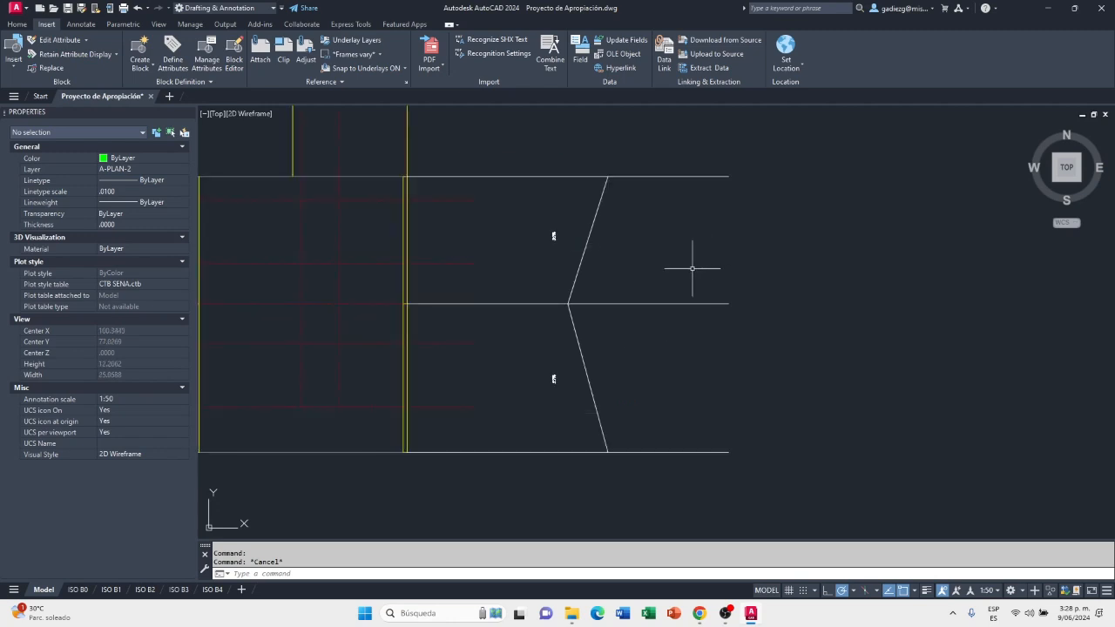
scroll(602, 269, "down", 15)
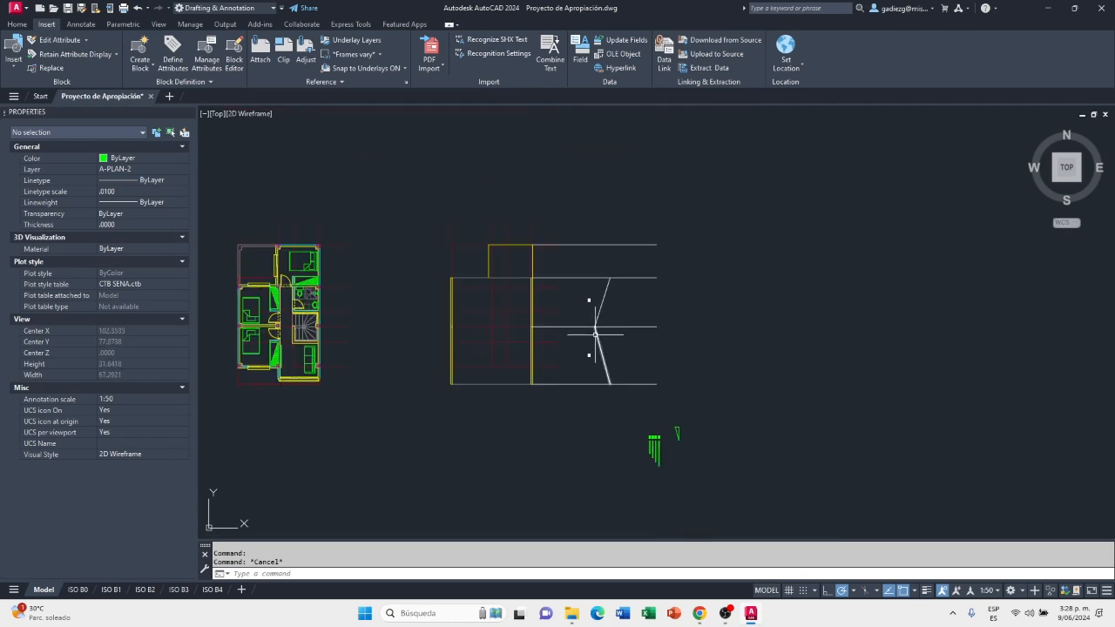
scroll(551, 195, "up", 15)
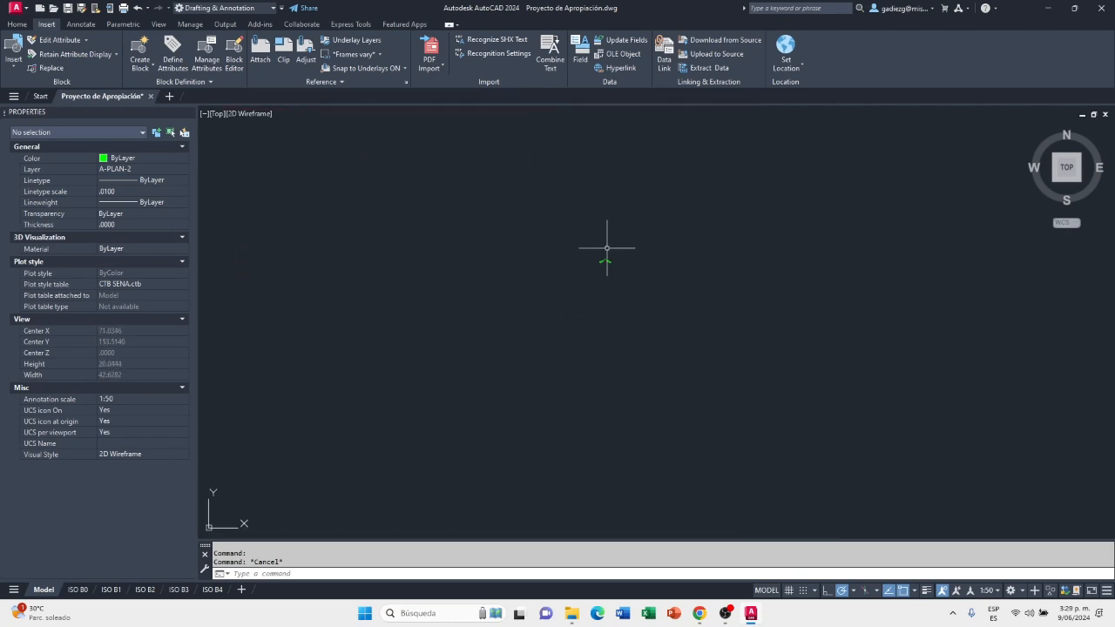
scroll(605, 319, "up", 5)
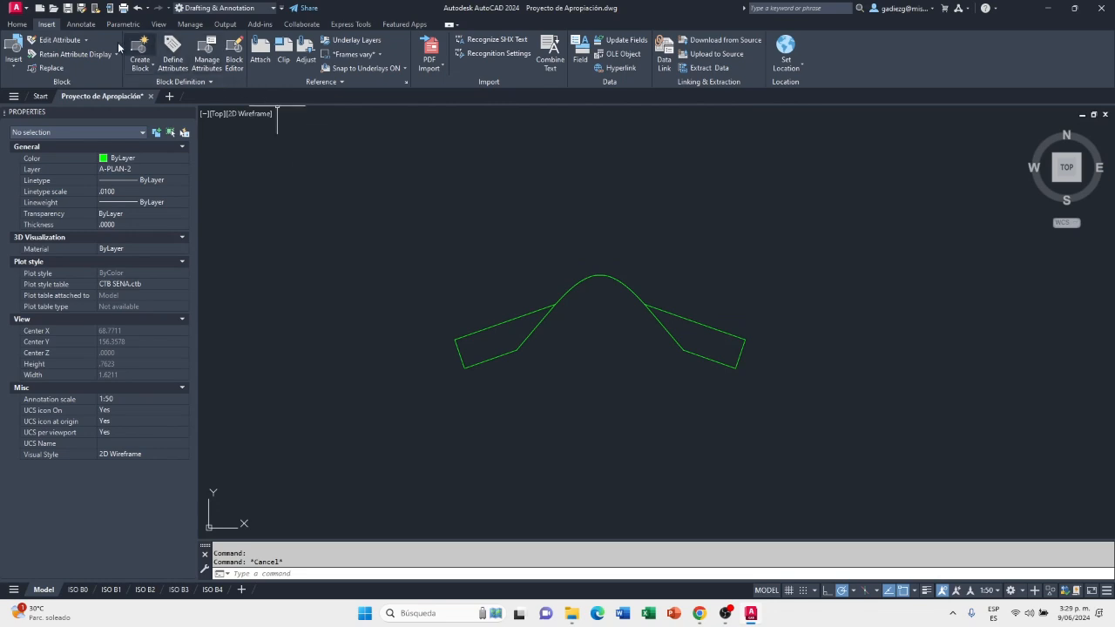
left_click(19, 24)
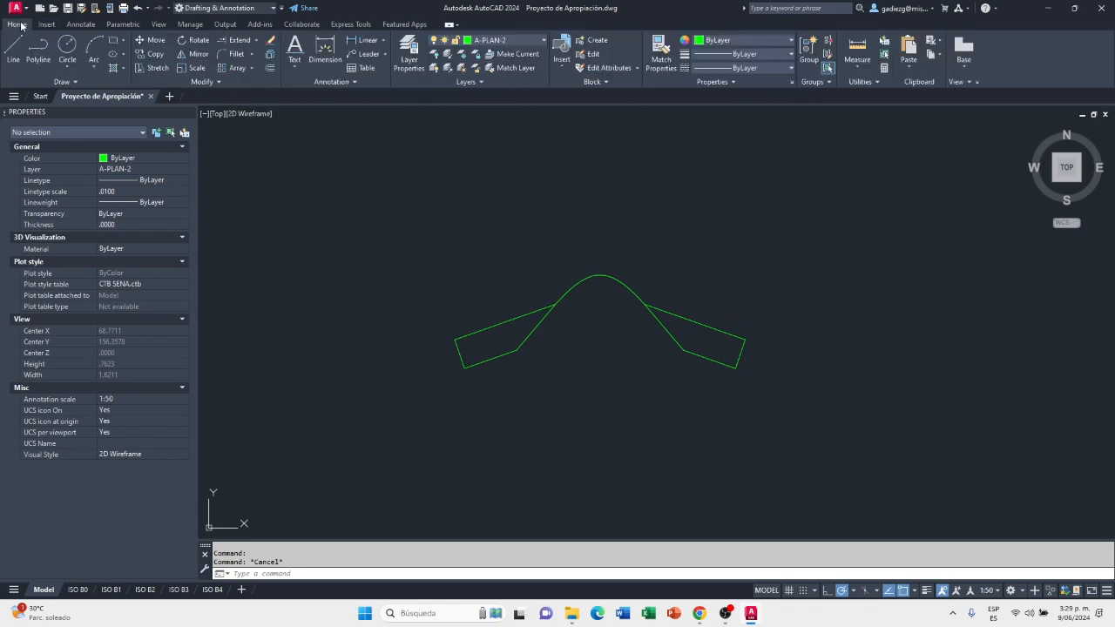
left_click(189, 39)
left_click(798, 223)
left_click(362, 453)
key("Return")
left_click(471, 369)
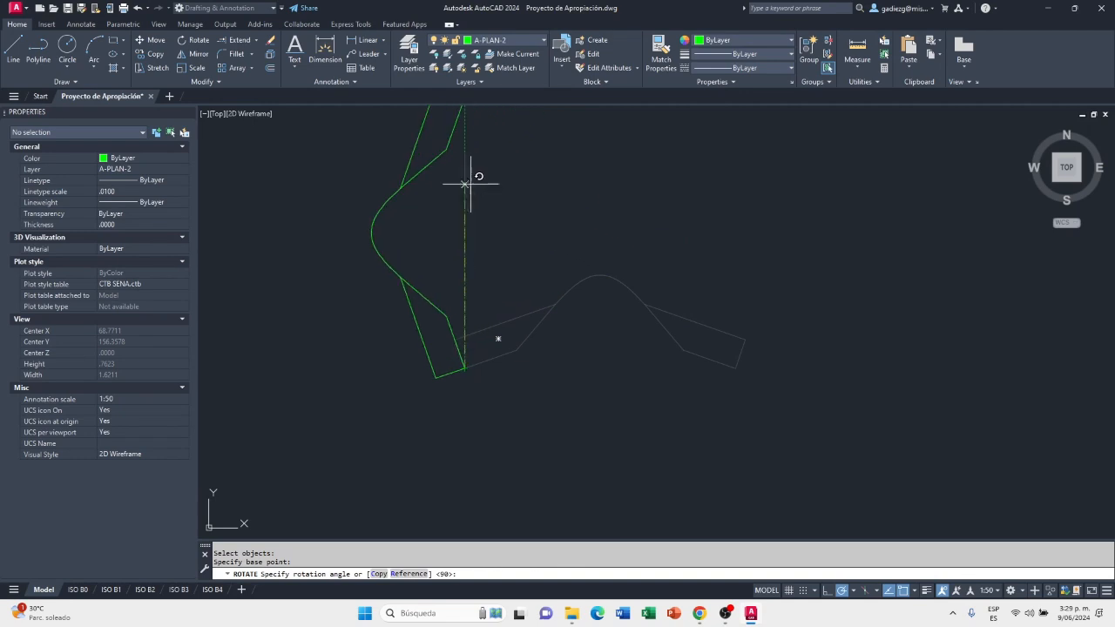
left_click(465, 182)
Move the ridge tile from its curve apex onto the roof profile's ridge line, about 0.13 left of the slopes' meeting point
scroll(503, 274, "down", 5)
scroll(588, 292, "up", 2)
type("m")
key("Return")
left_click(445, 184)
left_click(360, 376)
key("Return")
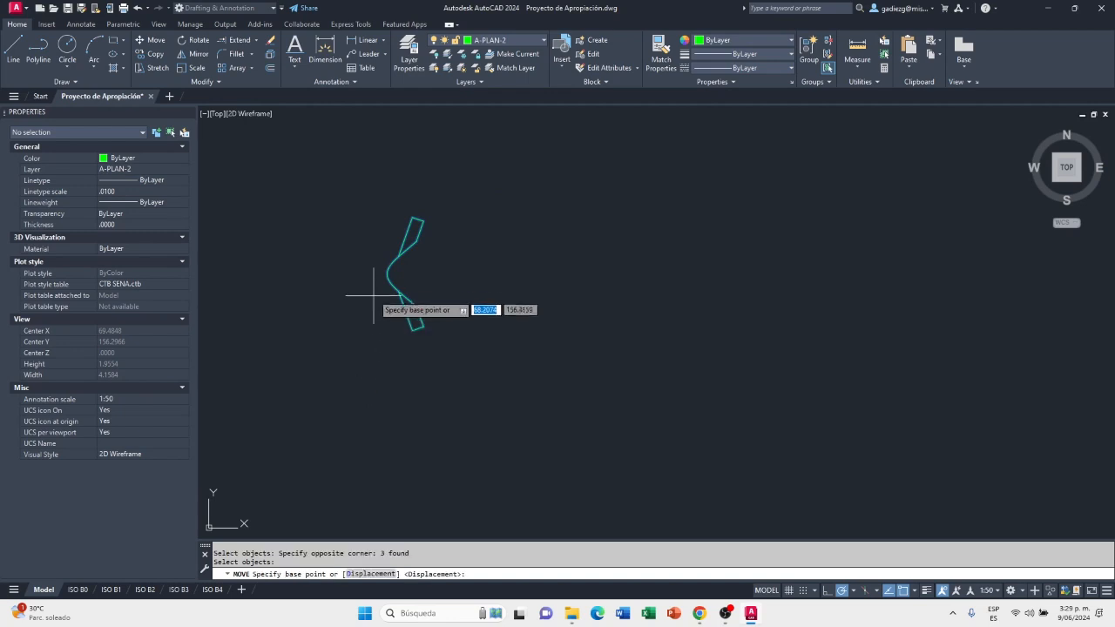
left_click(387, 273)
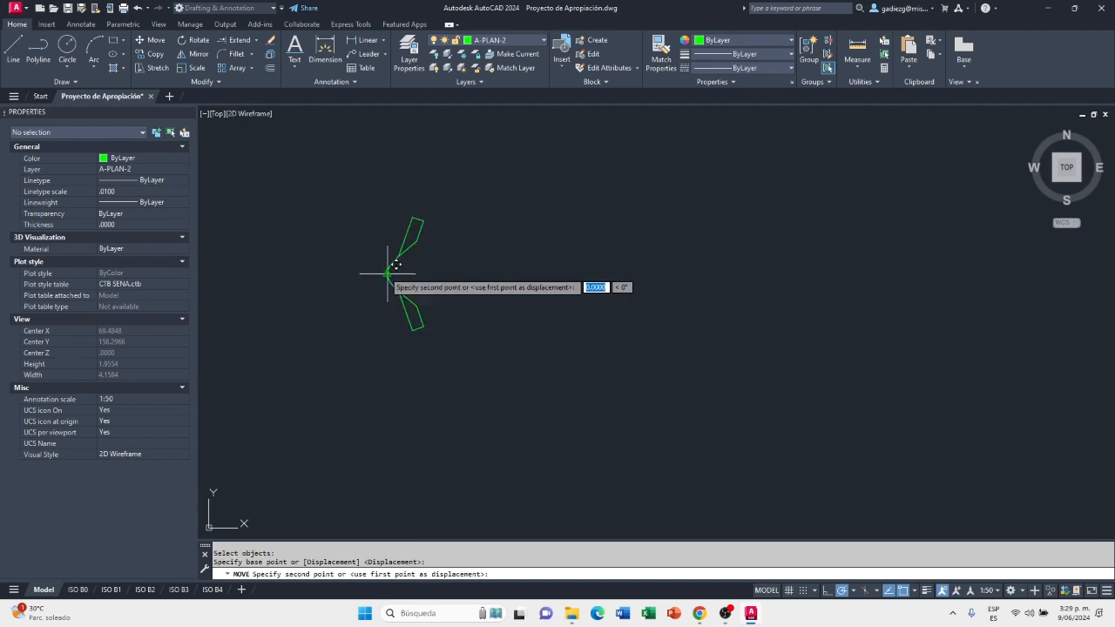
scroll(448, 435, "up", 6)
scroll(557, 454, "up", 3)
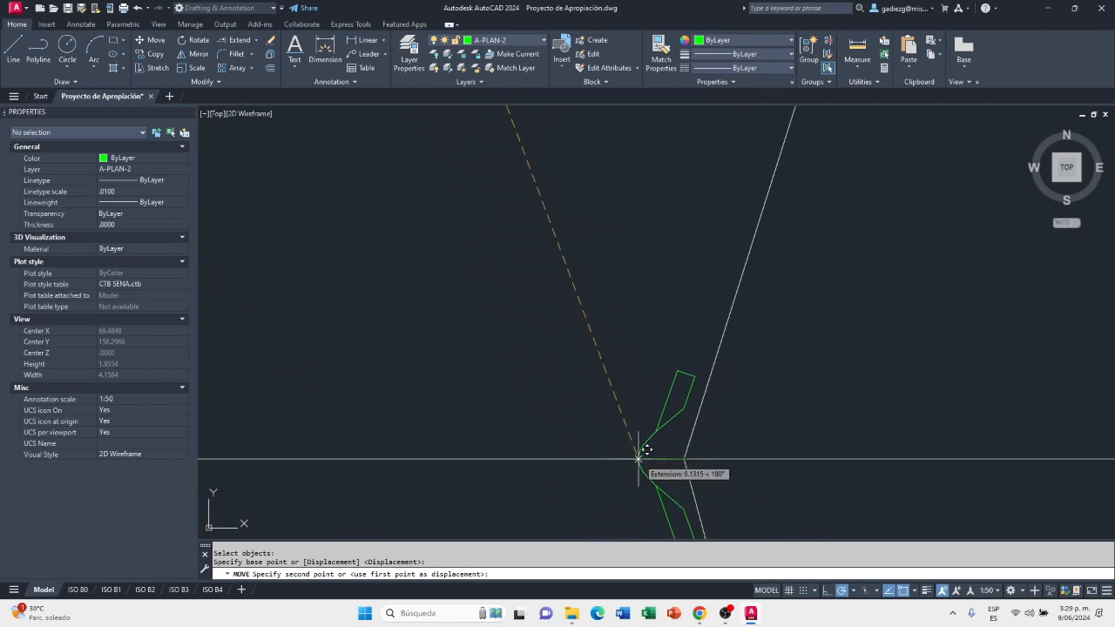
left_click(643, 451)
Turn the top view 90° clockwise so west points up and the ridge tile stands upright over the 27% and 32% slopes
scroll(637, 363, "down", 4)
scroll(636, 363, "down", 3)
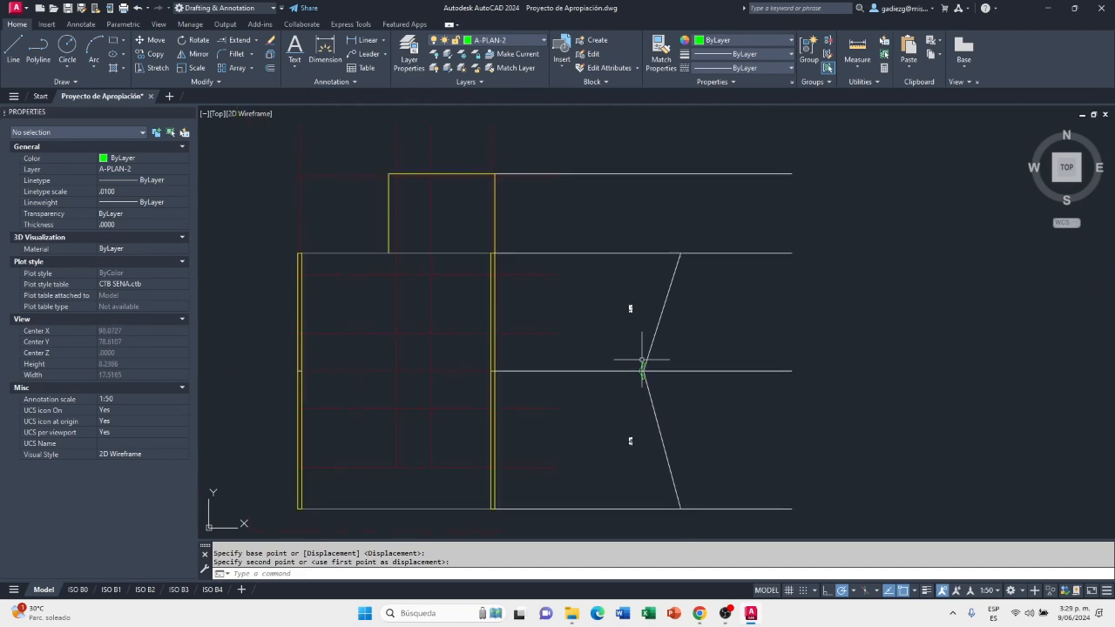
scroll(615, 381, "up", 3)
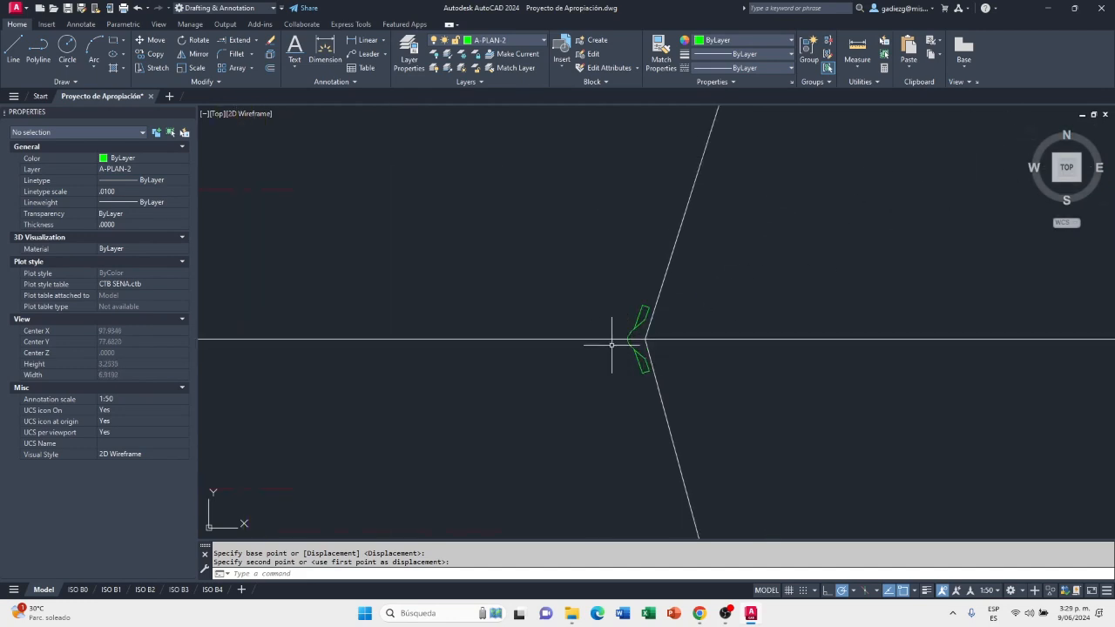
scroll(637, 352, "up", 2)
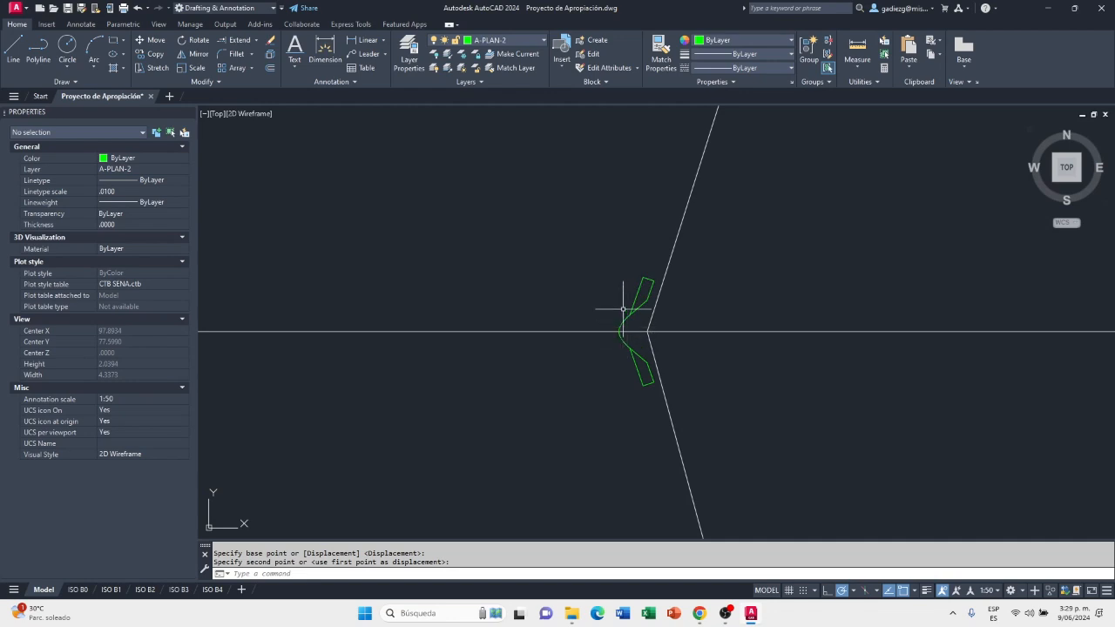
scroll(707, 332, "down", 4)
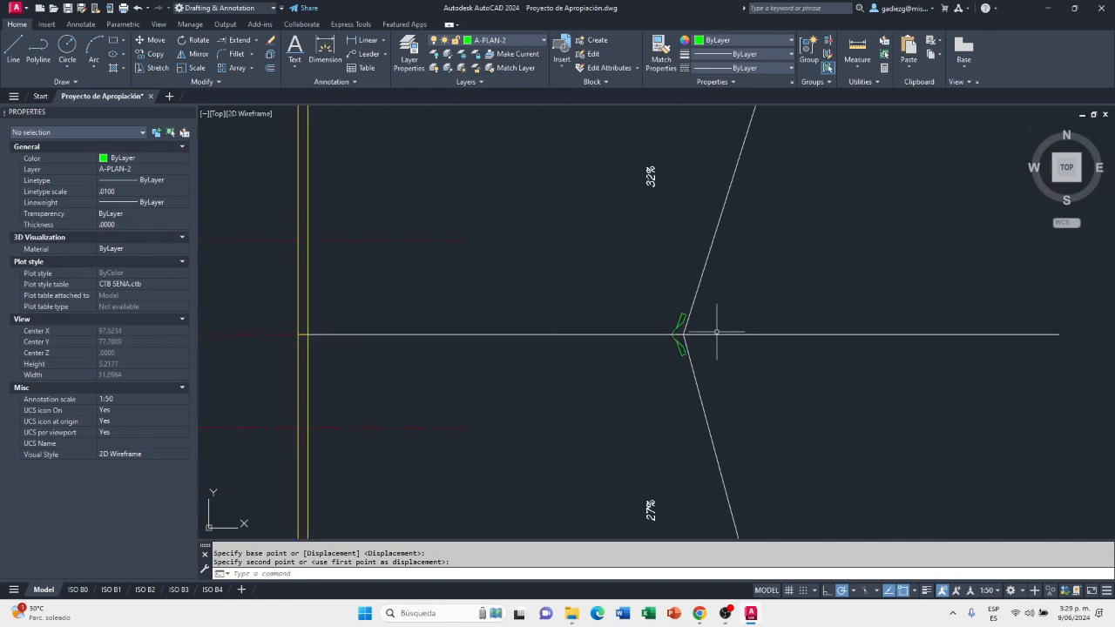
scroll(683, 333, "up", 6)
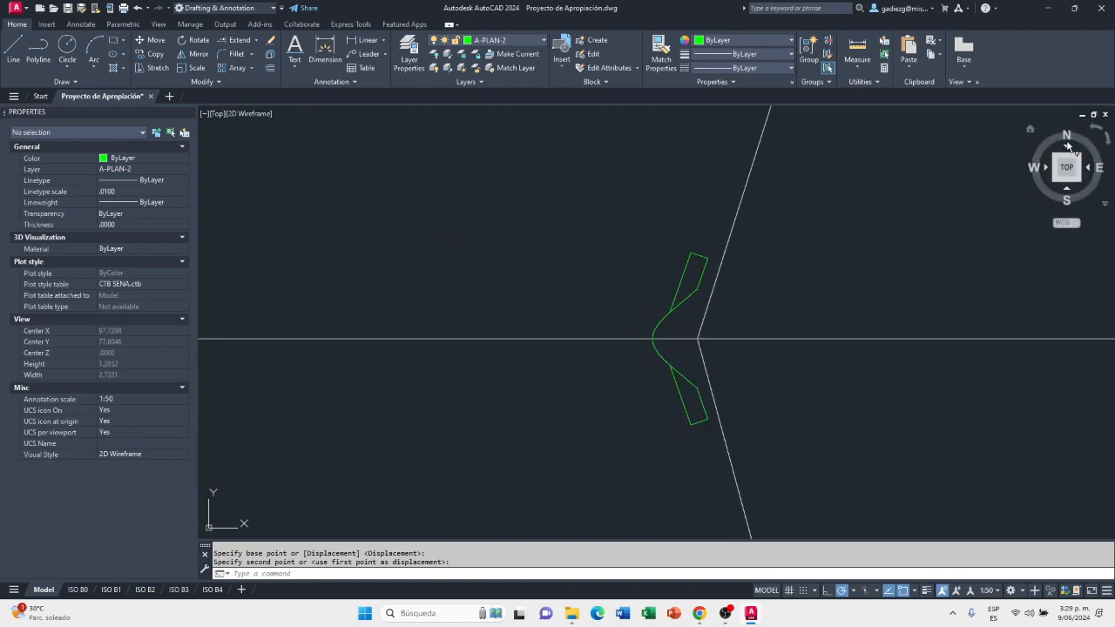
left_click(1107, 139)
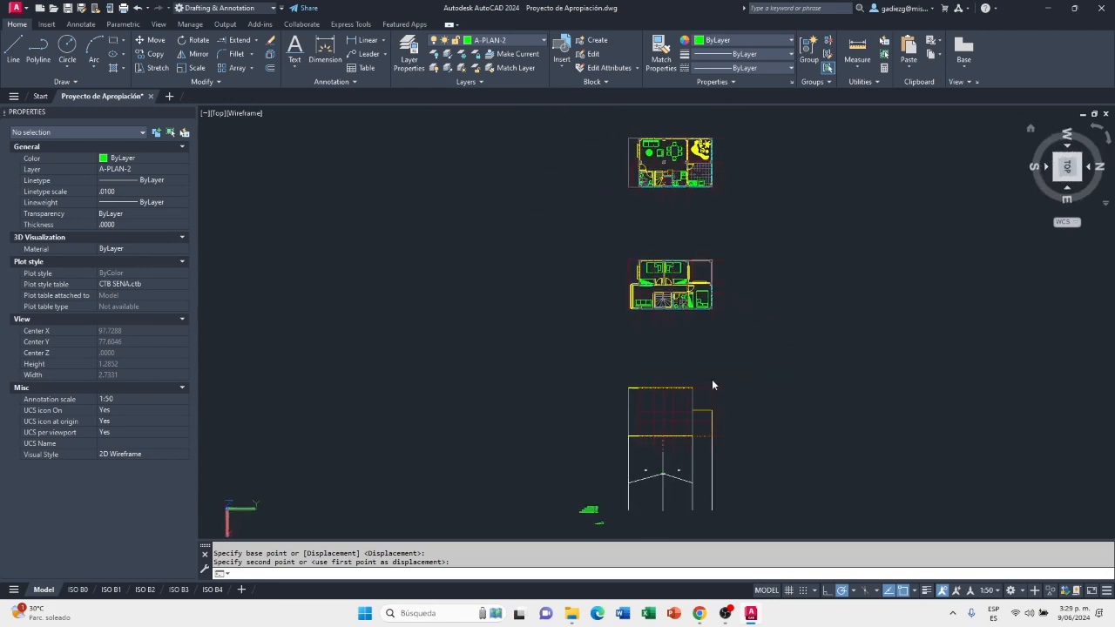
scroll(590, 428, "up", 5)
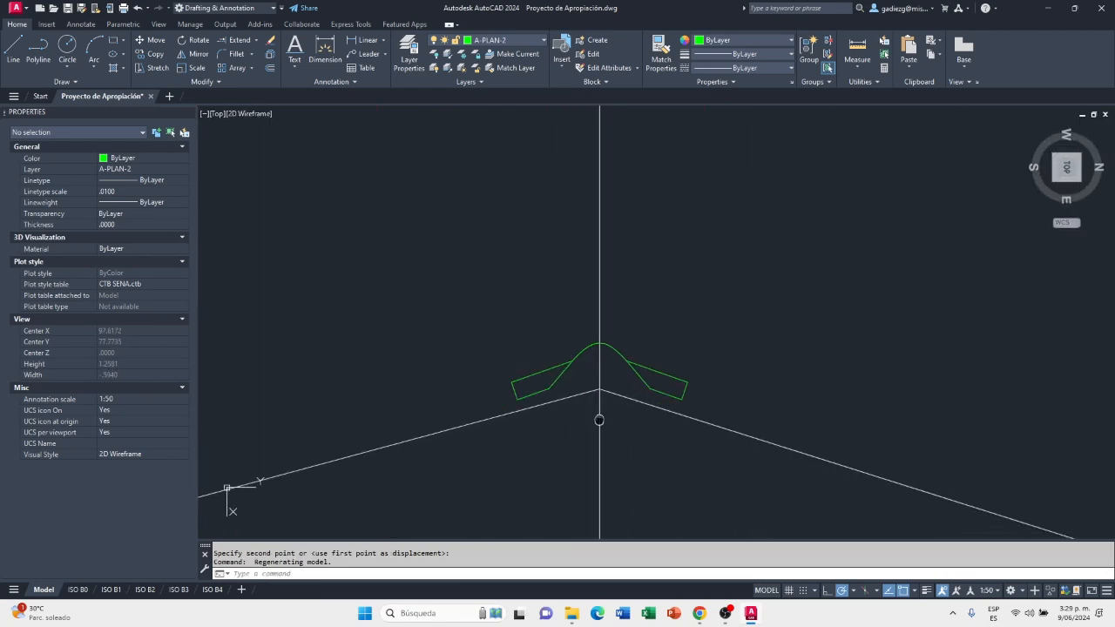
scroll(723, 235, "up", 2)
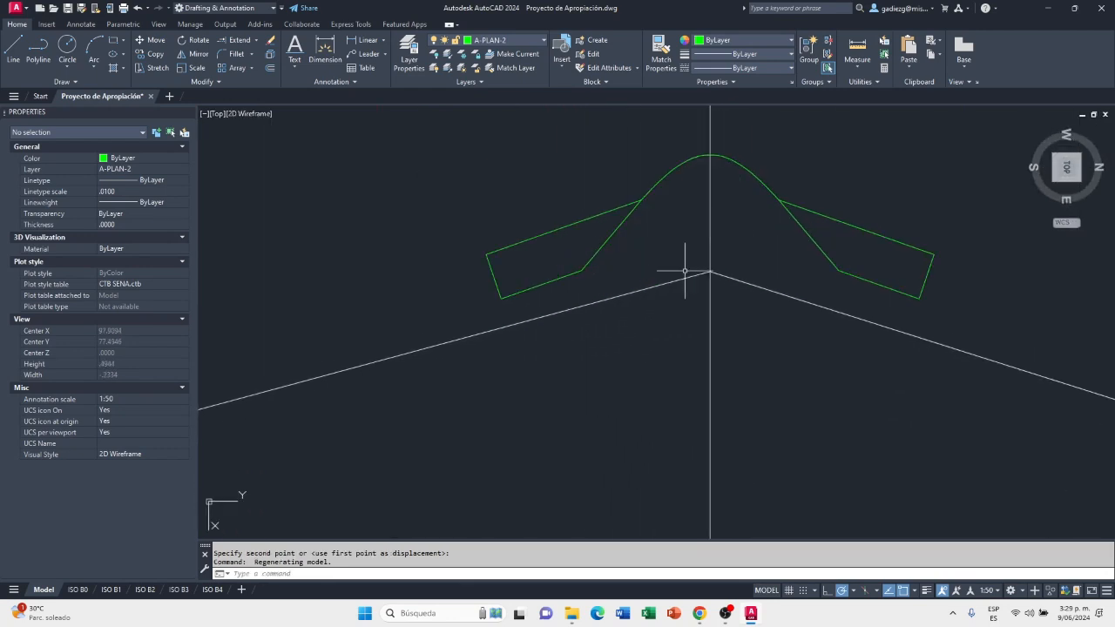
scroll(624, 385, "down", 6)
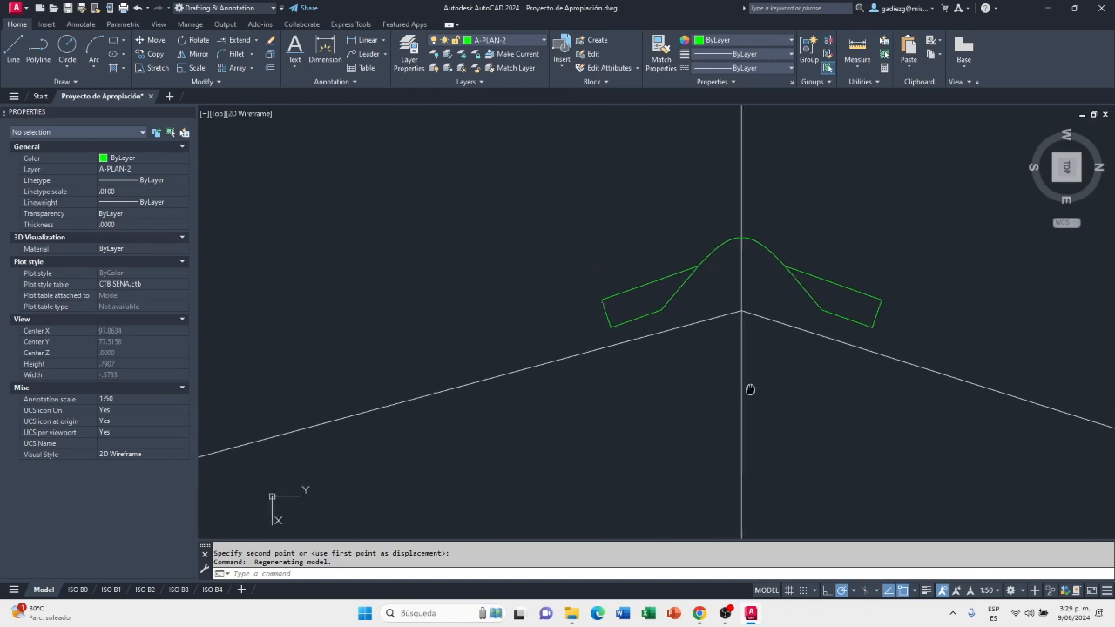
middle_click_drag(684, 404, 764, 346)
scroll(726, 358, "down", 2)
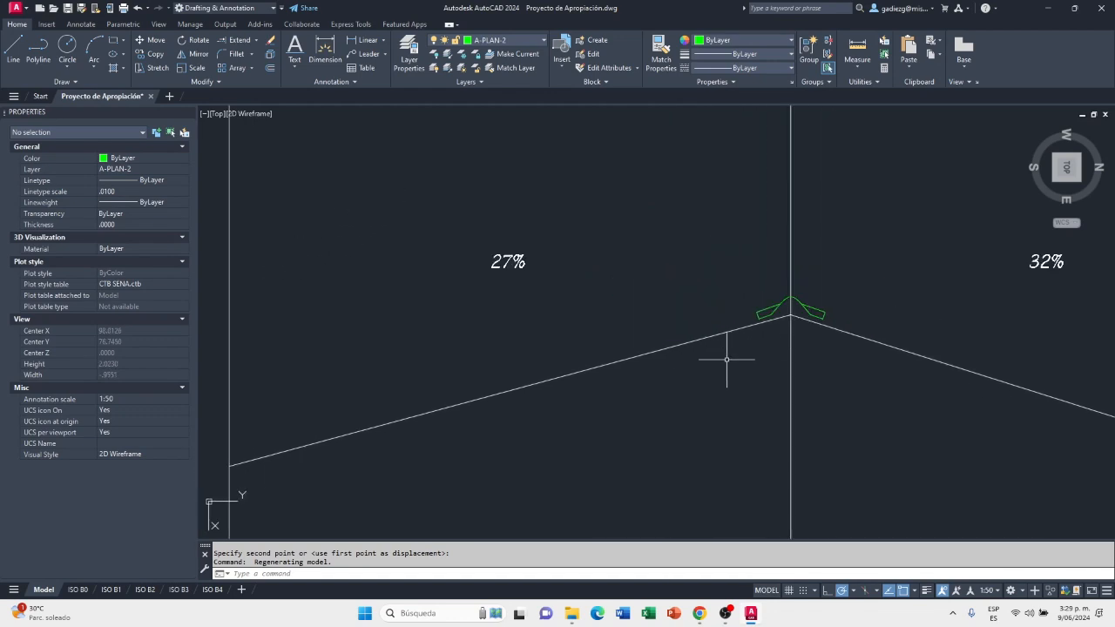
scroll(728, 359, "up", 6)
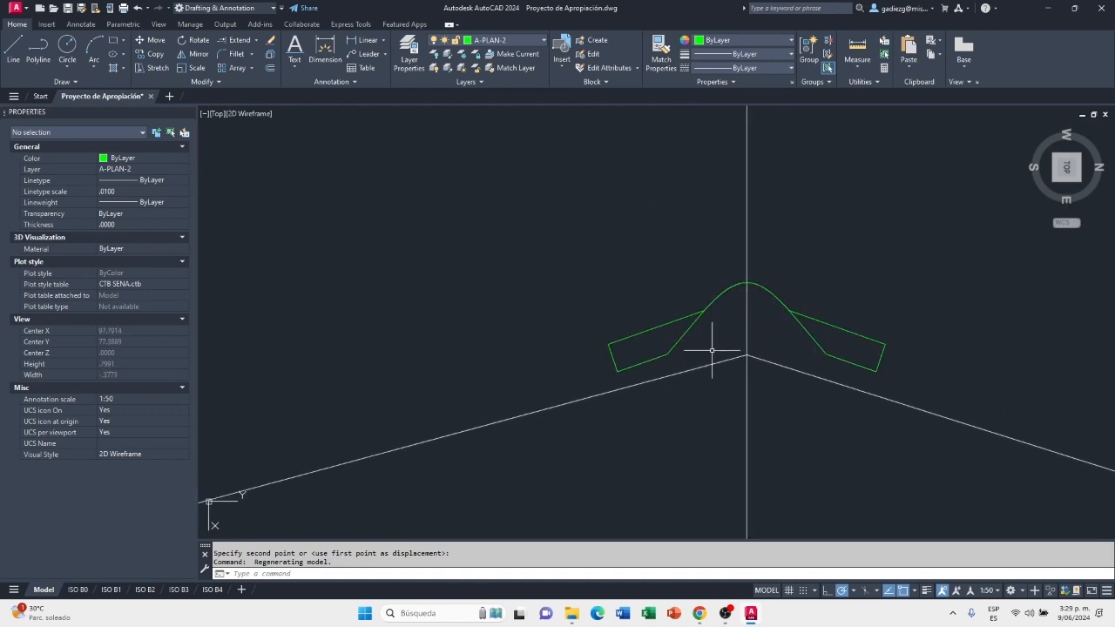
Save the drawing with the ridge tile fitted over the roof apex
scroll(749, 306, "down", 6)
scroll(756, 310, "down", 4)
scroll(732, 318, "up", 4)
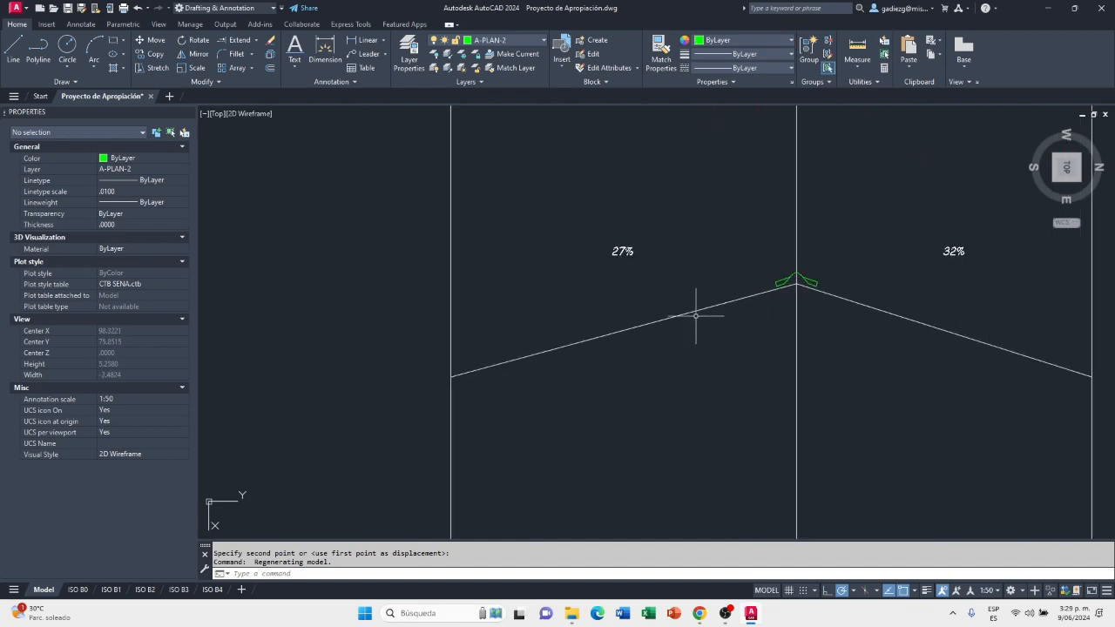
scroll(609, 340, "down", 4)
scroll(561, 393, "up", 2)
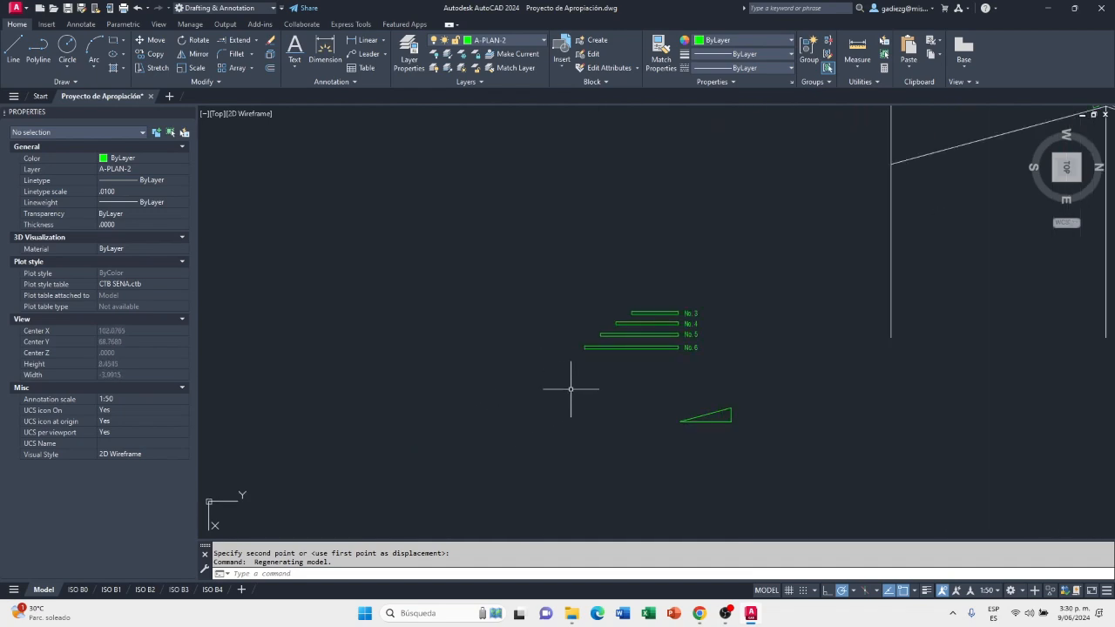
middle_click_drag(692, 351, 498, 415)
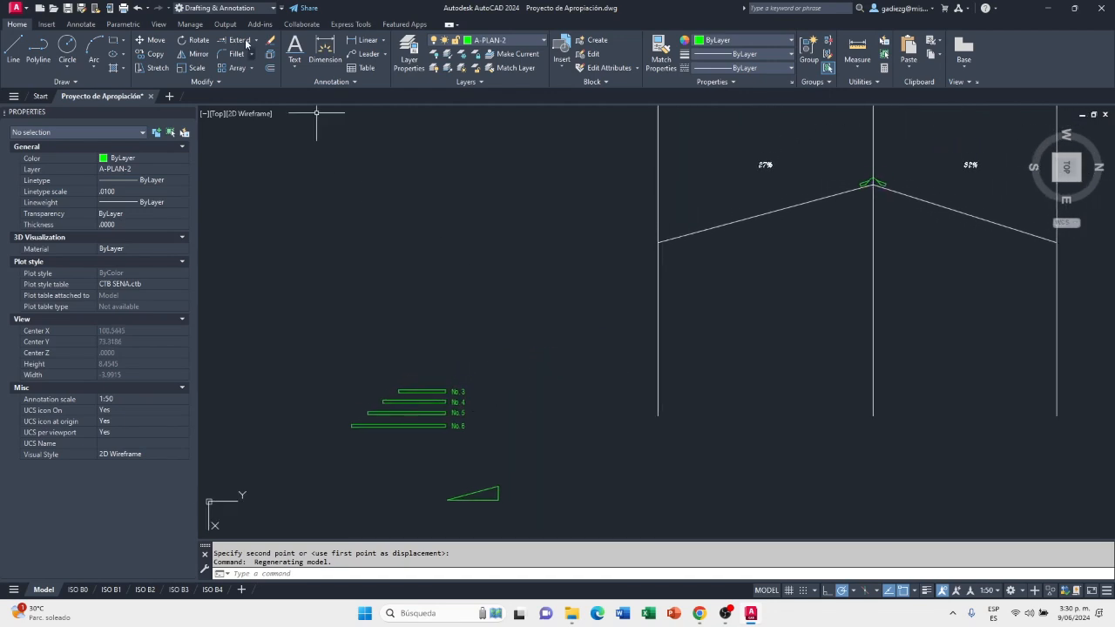
left_click(68, 11)
Offset the left edge line of the main roof plan 0.1 inward
scroll(411, 448, "up", 4)
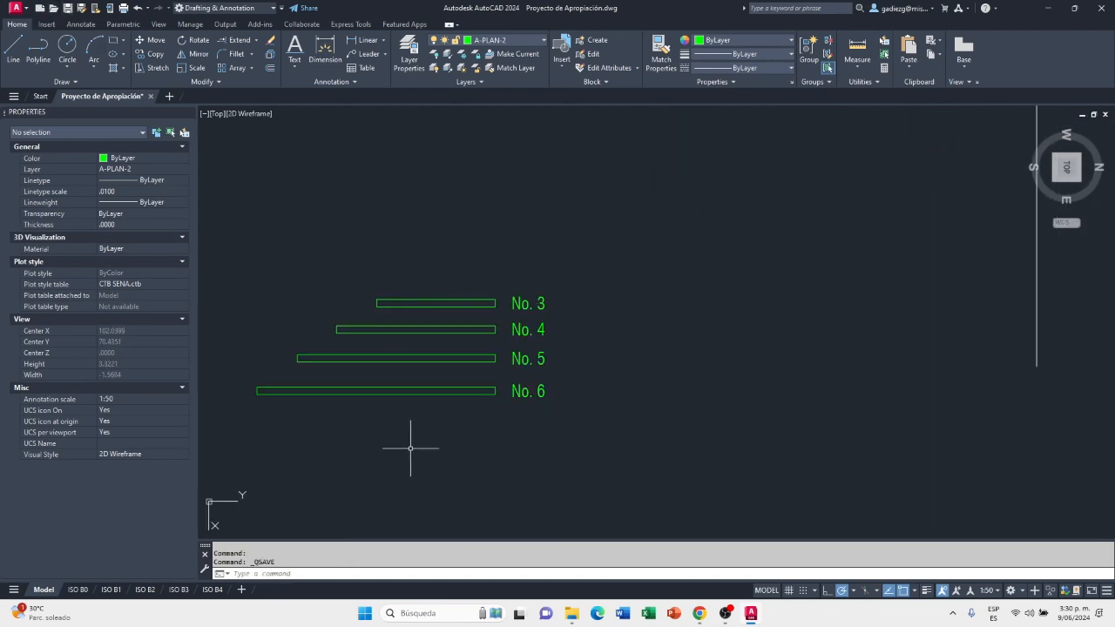
scroll(489, 301, "up", 2)
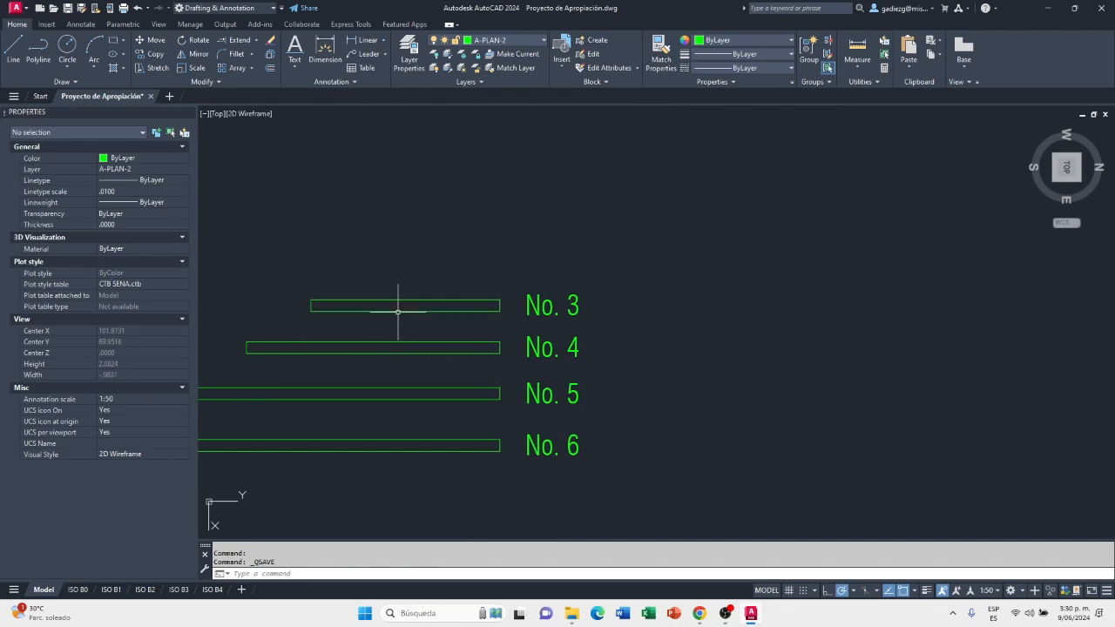
scroll(394, 318, "down", 10)
scroll(538, 340, "up", 4)
scroll(531, 222, "up", 2)
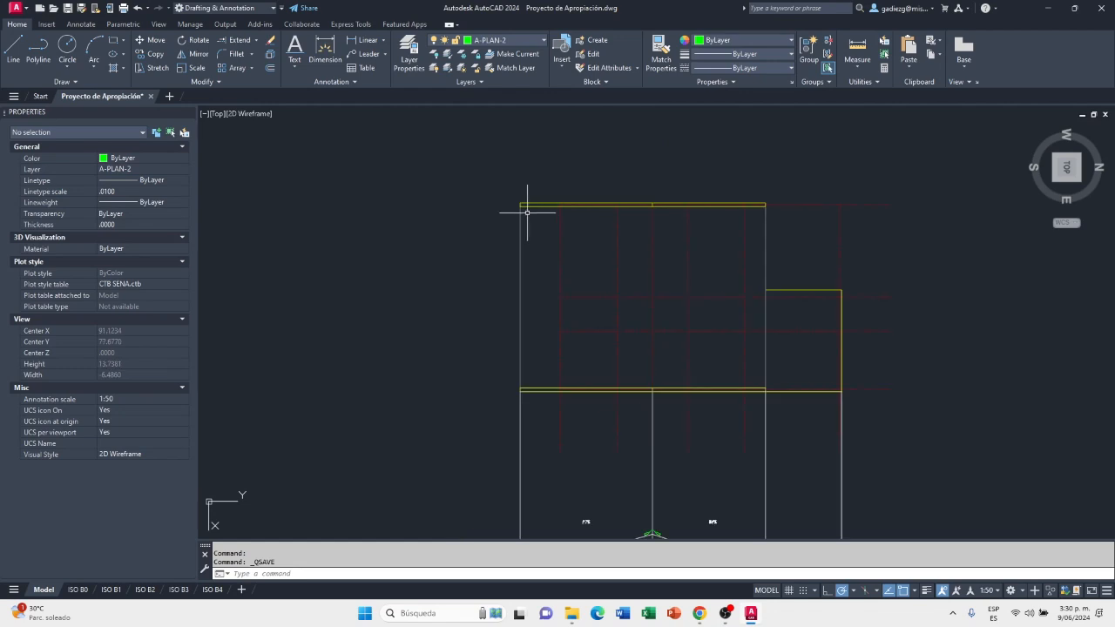
scroll(526, 221, "up", 2)
scroll(524, 262, "down", 2)
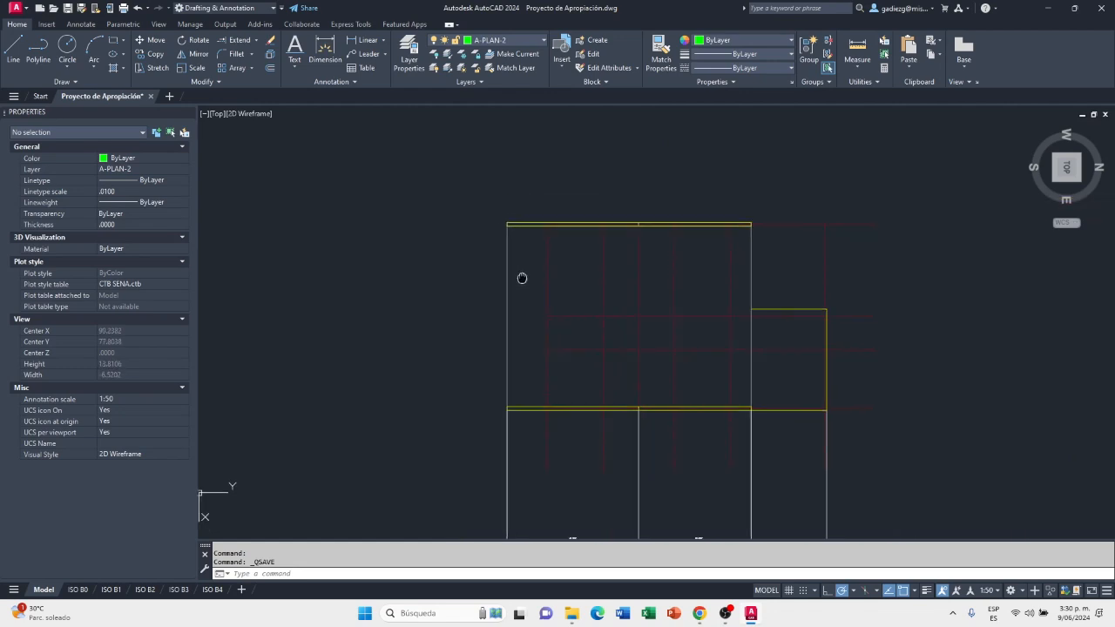
scroll(511, 236, "up", 4)
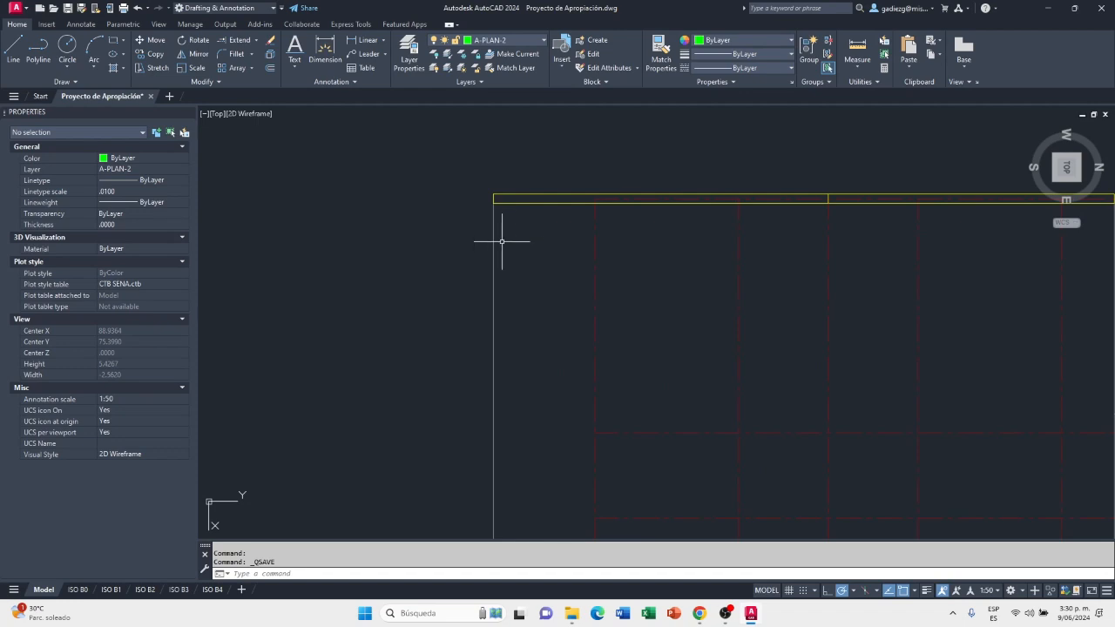
scroll(495, 243, "up", 2)
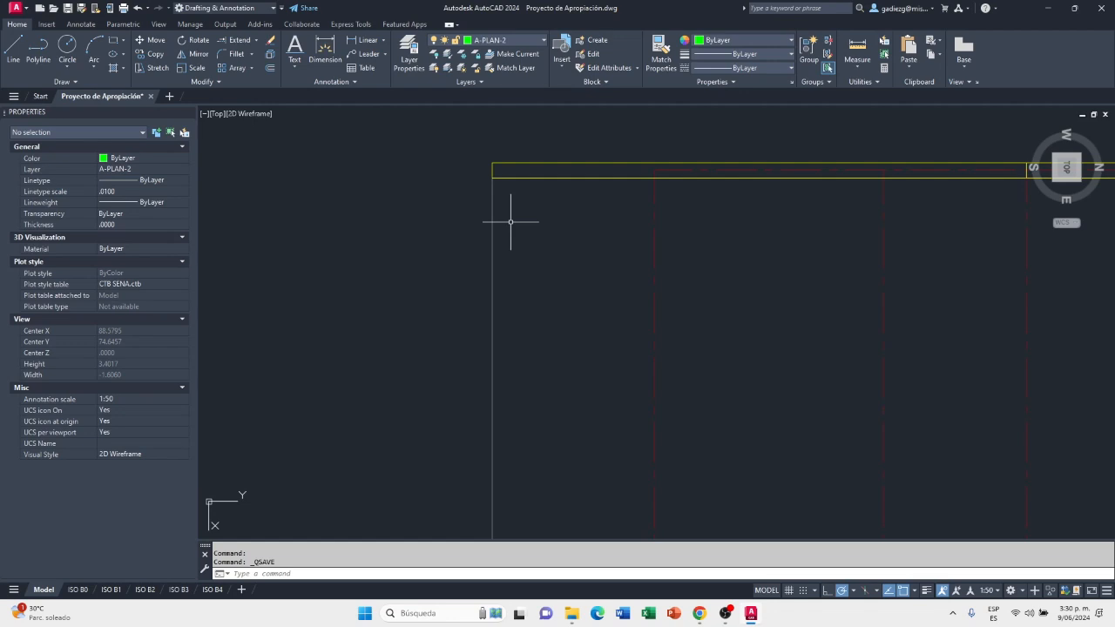
scroll(498, 218, "up", 2)
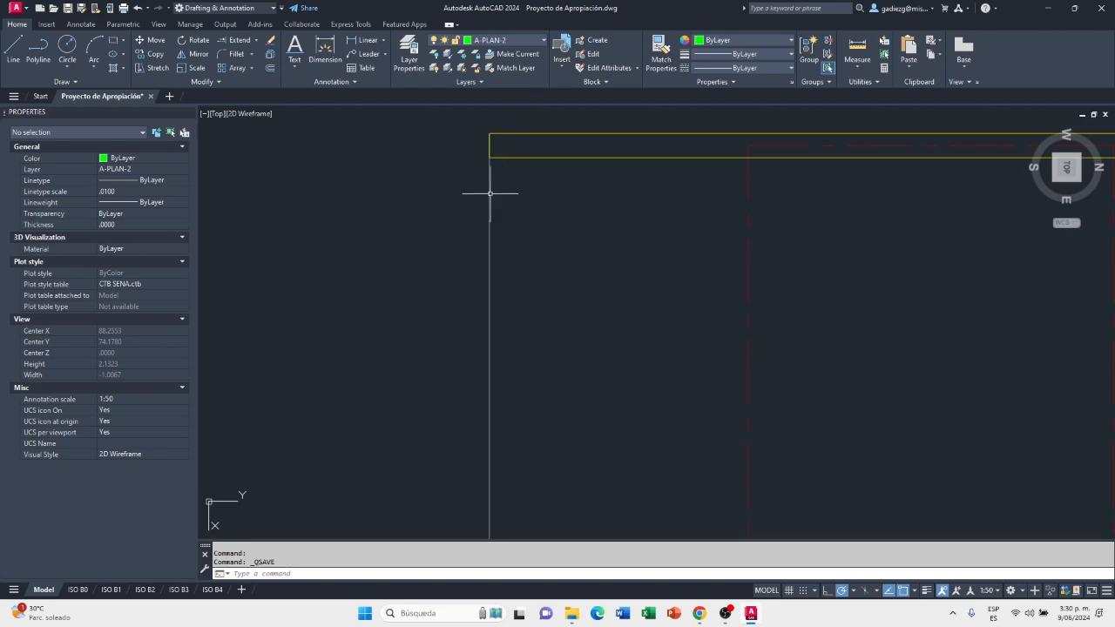
scroll(494, 189, "up", 3)
middle_click_drag(493, 225, 473, 318)
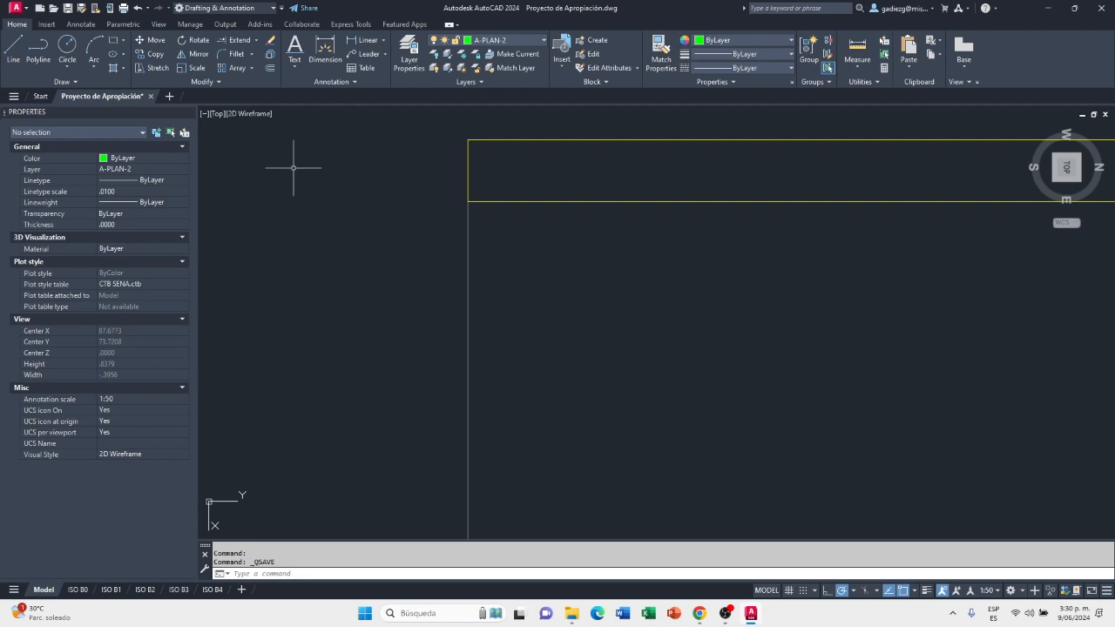
type("o")
key("Return")
type(".1")
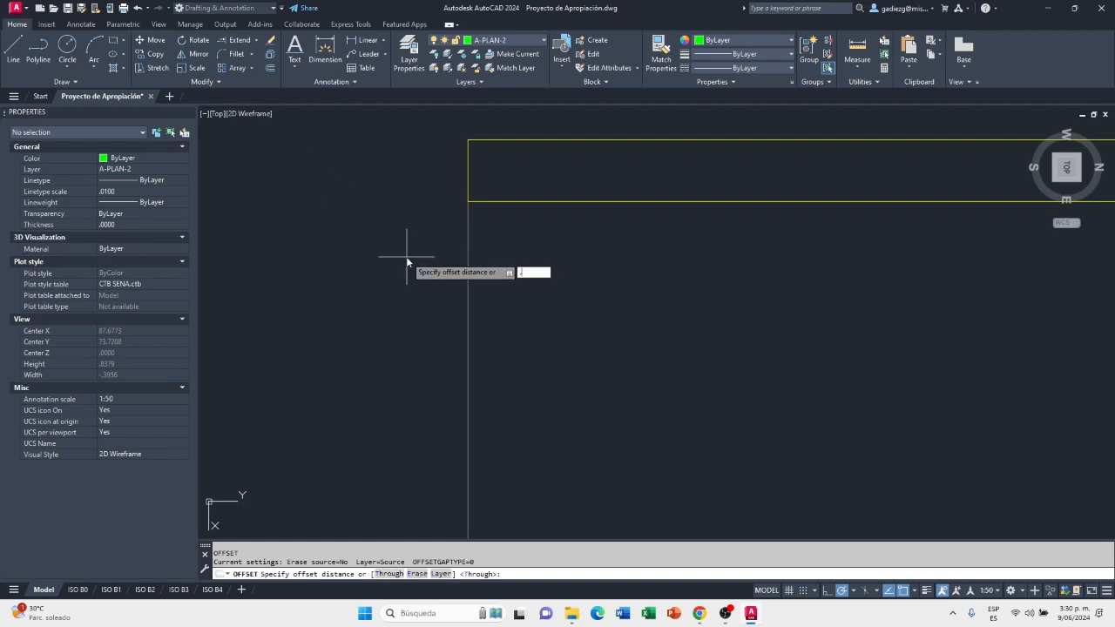
key("Return")
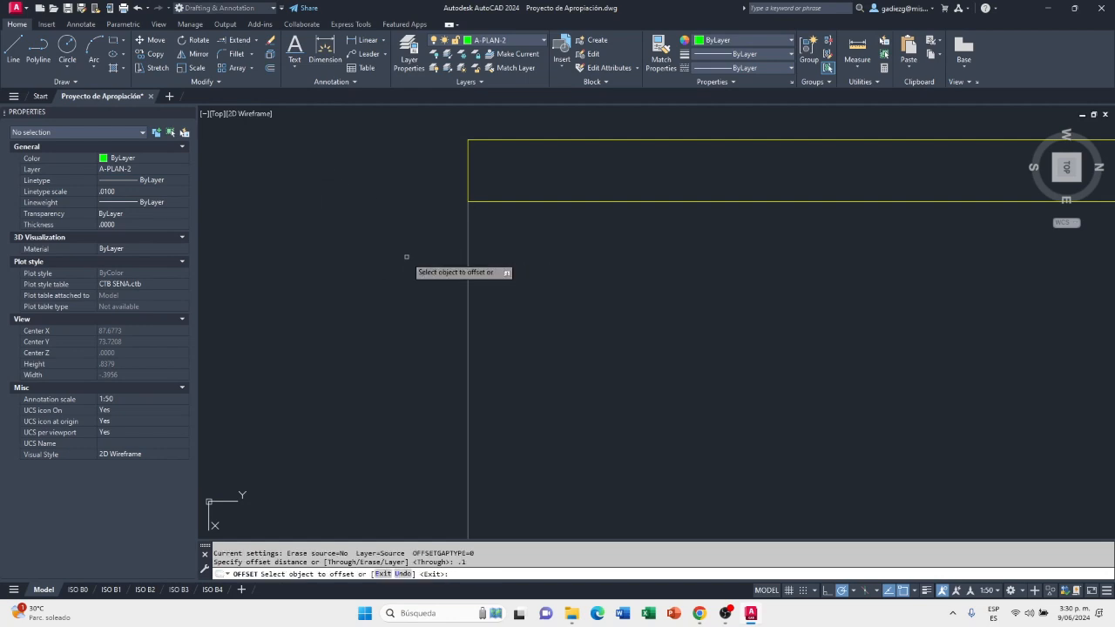
left_click(468, 217)
left_click(535, 223)
scroll(432, 287, "down", 4)
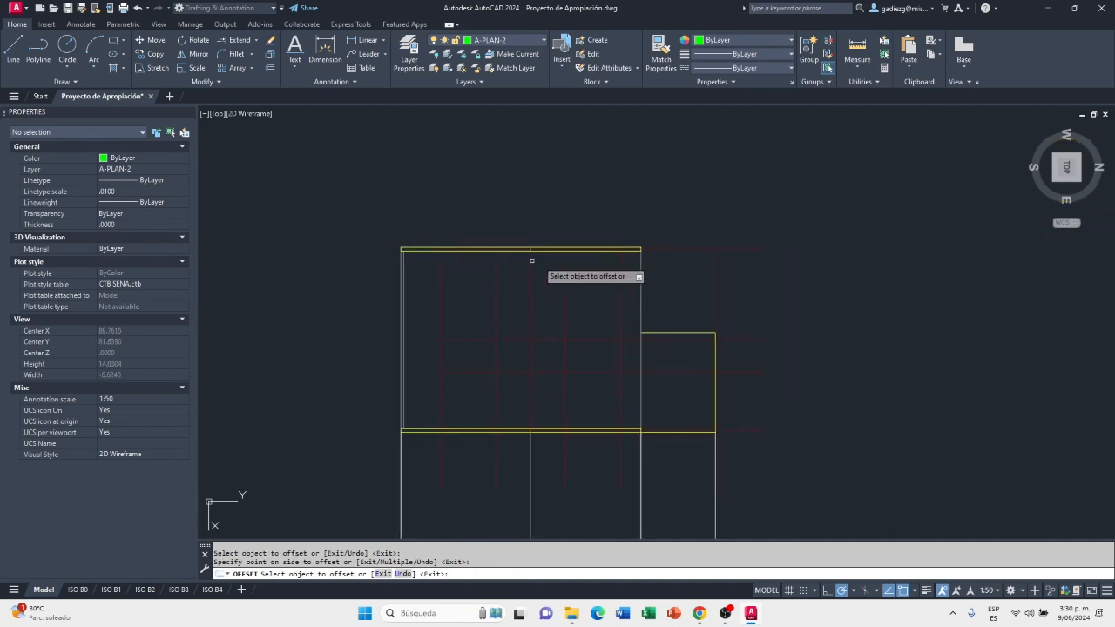
Offset the right edge line of the main roof plan inward by the same 0.1
scroll(640, 279, "up", 4)
left_click(639, 271)
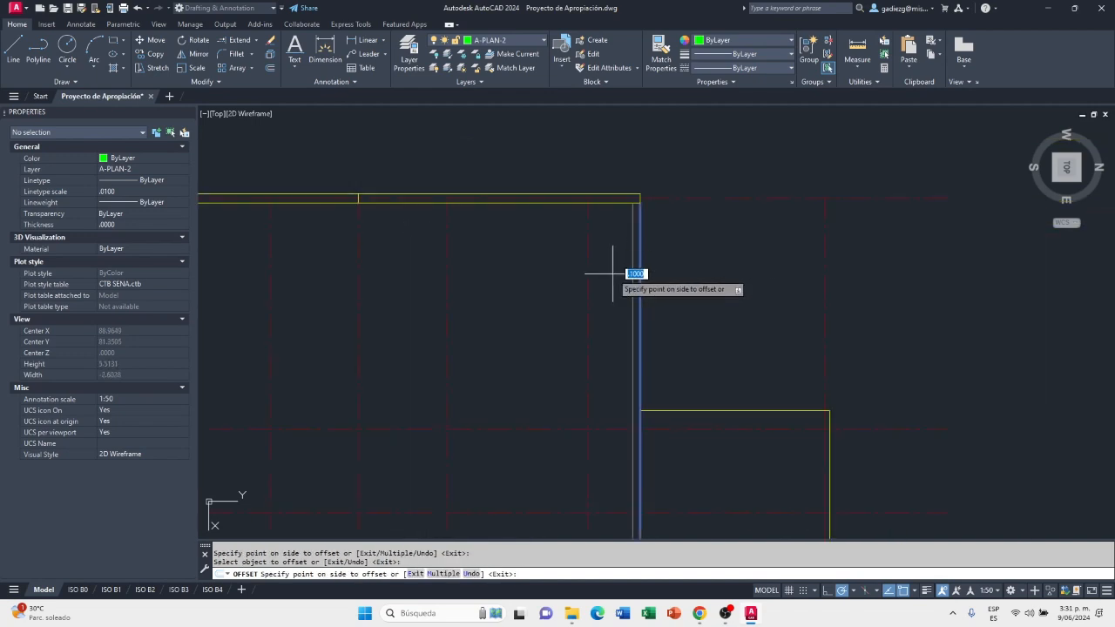
left_click(612, 273)
right_click(666, 273)
left_click(688, 278)
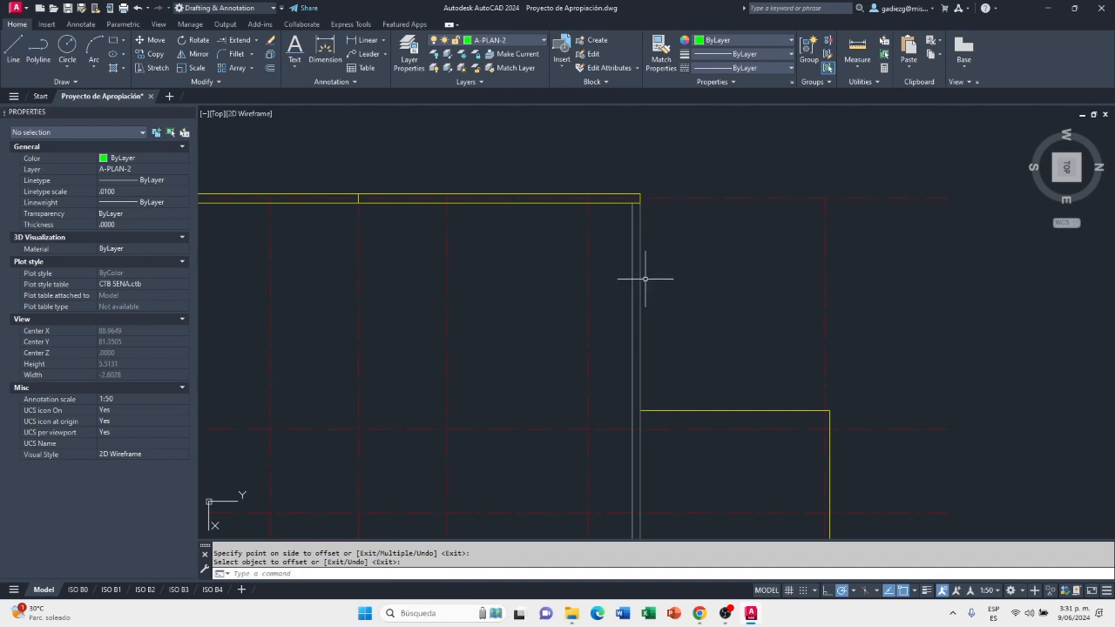
Offset the two outer vertical lines of the roof profile, at the 27% and 32% eaves, 0.1 inward
scroll(659, 320, "down", 2)
middle_click_drag(319, 360, 423, 261)
scroll(383, 266, "up", 3)
scroll(382, 253, "down", 5)
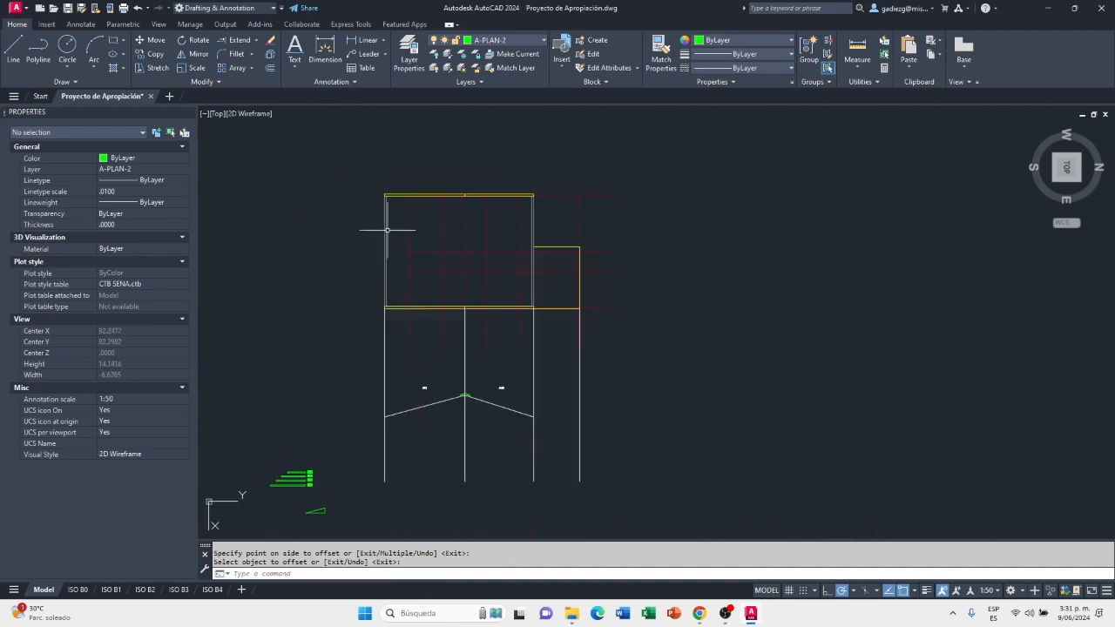
scroll(389, 253, "up", 3)
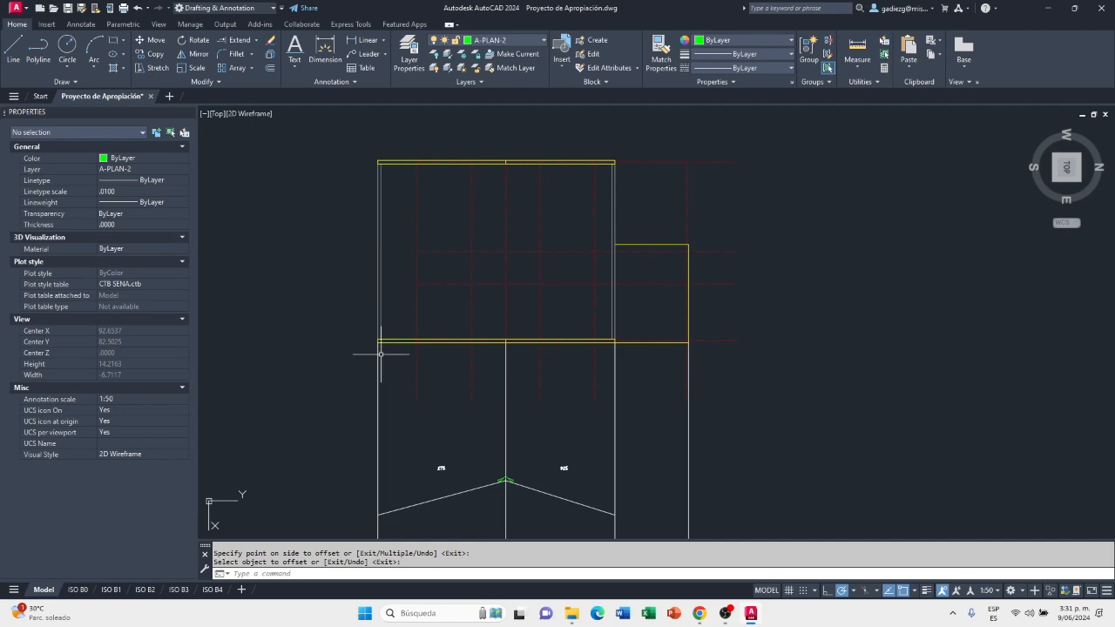
scroll(382, 373, "up", 2)
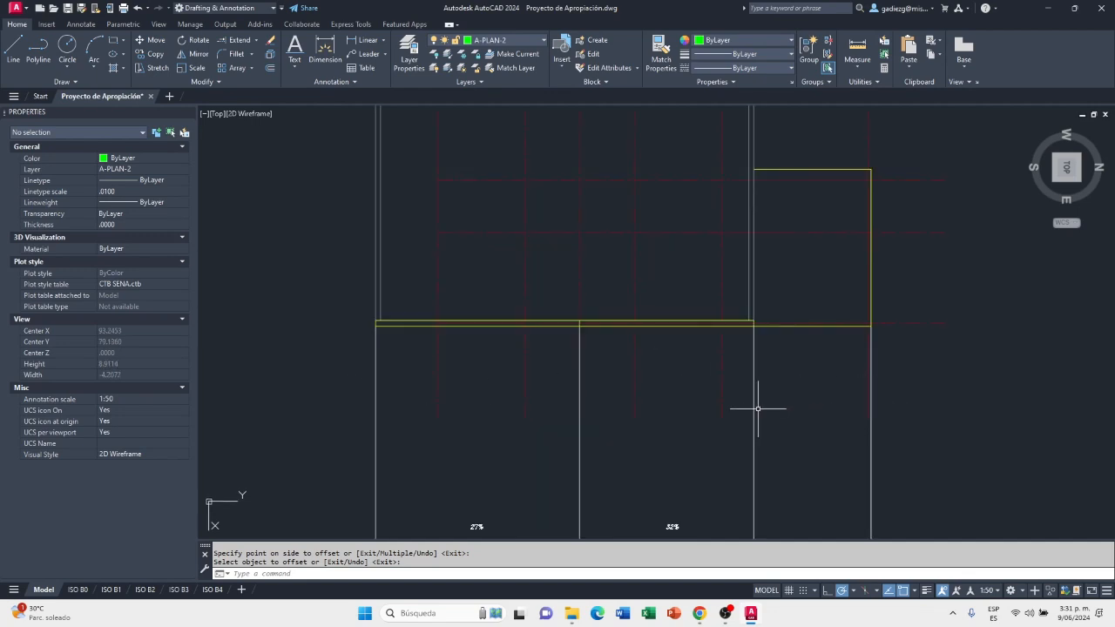
key("Return")
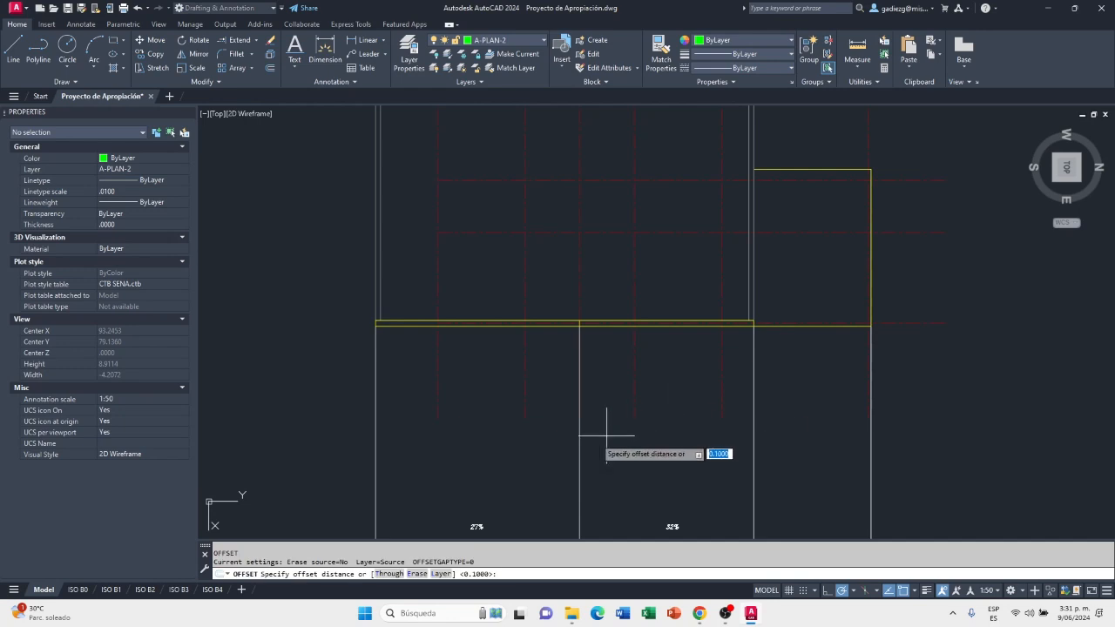
key("Return")
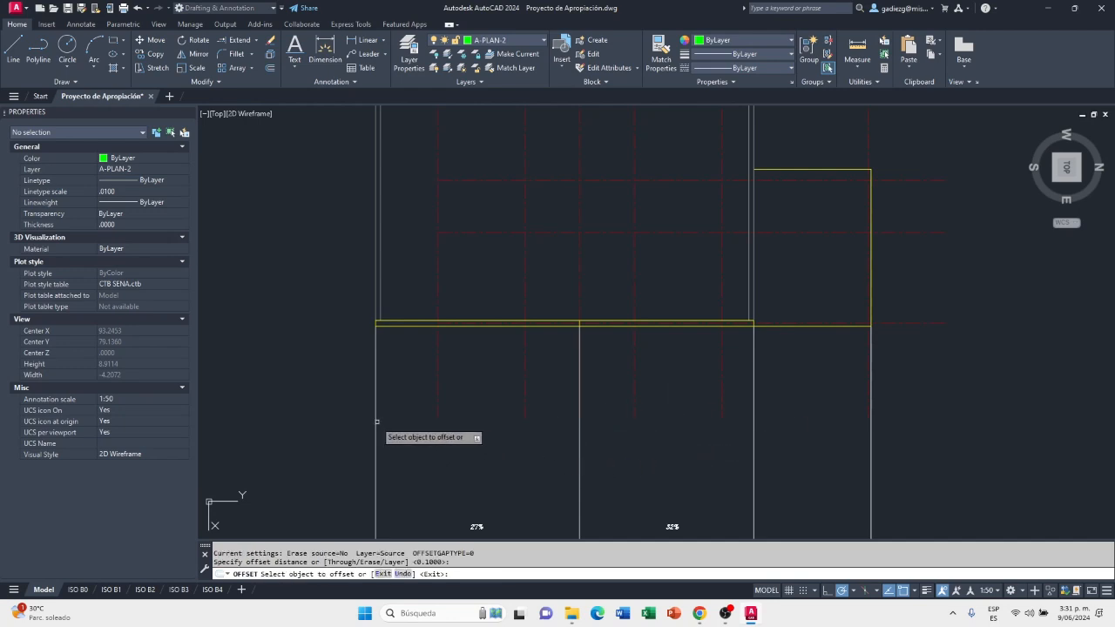
left_click(375, 422)
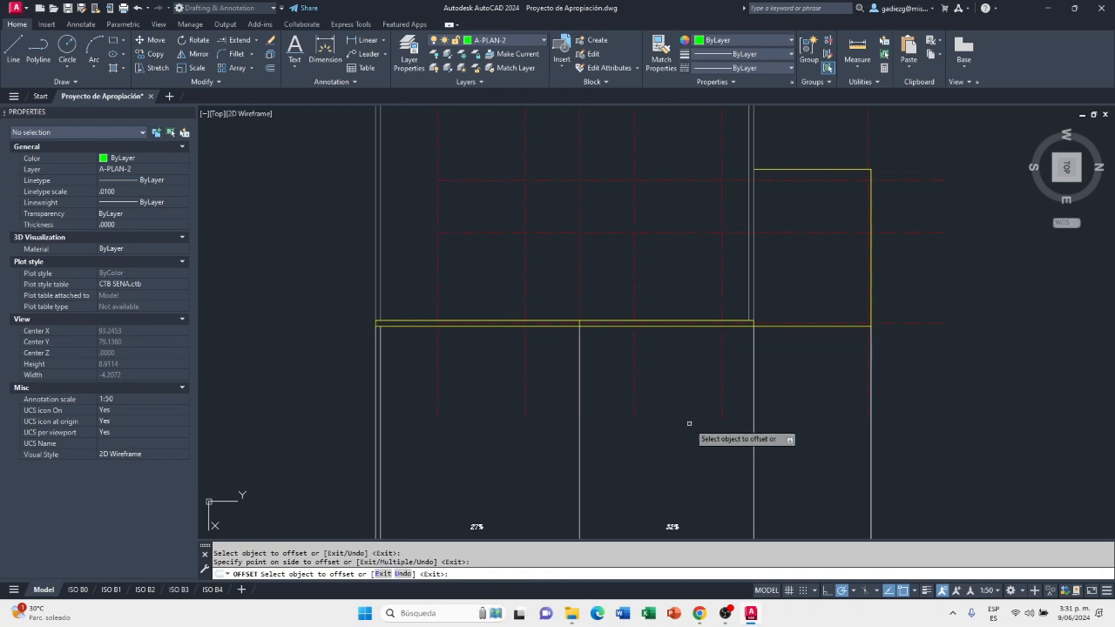
left_click(751, 428)
left_click(728, 430)
right_click(713, 432)
left_click(735, 439)
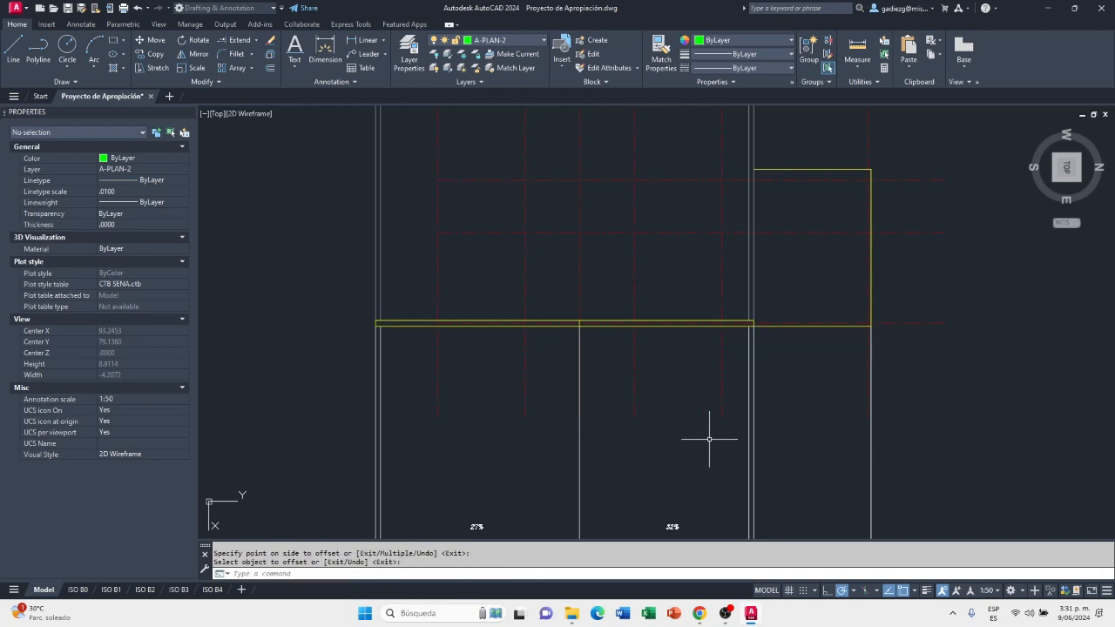
Delete the small slope triangle below the No. 3 to No. 6 tile sheets
scroll(610, 398, "down", 3)
scroll(578, 511, "up", 6)
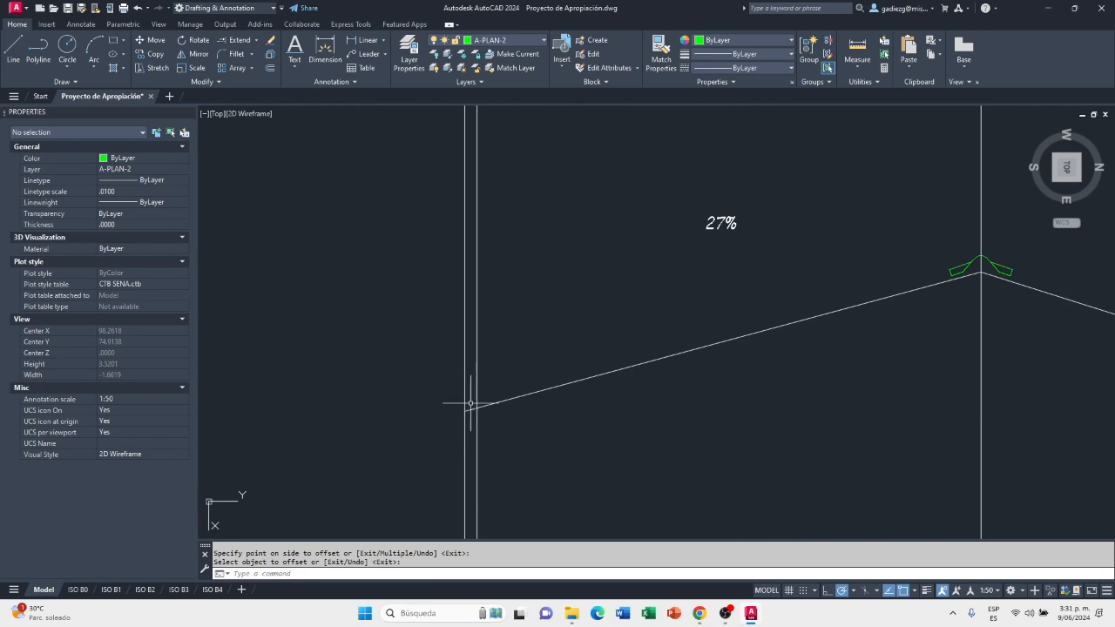
scroll(471, 441, "down", 4)
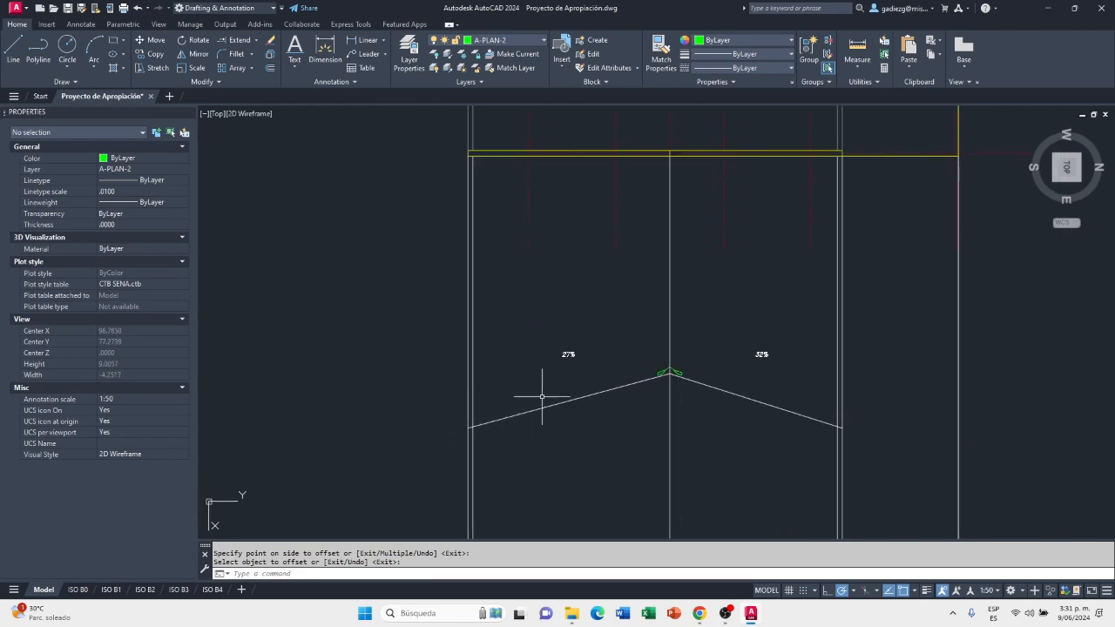
scroll(500, 393, "down", 2)
middle_click_drag(391, 459, 459, 398)
left_click(468, 480)
left_click(417, 519)
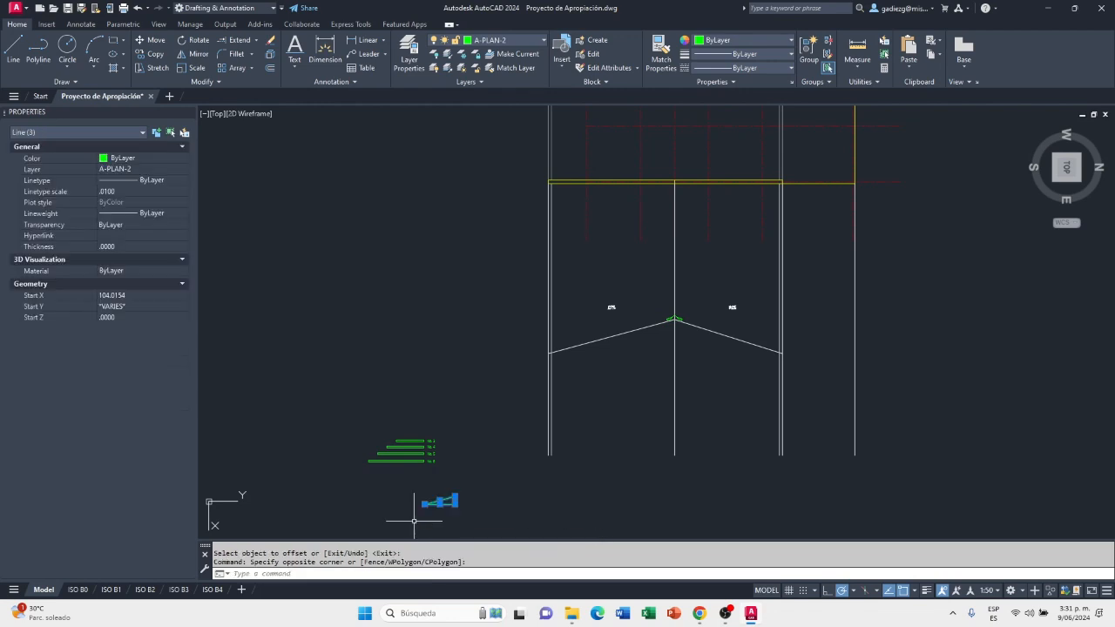
key("Delete")
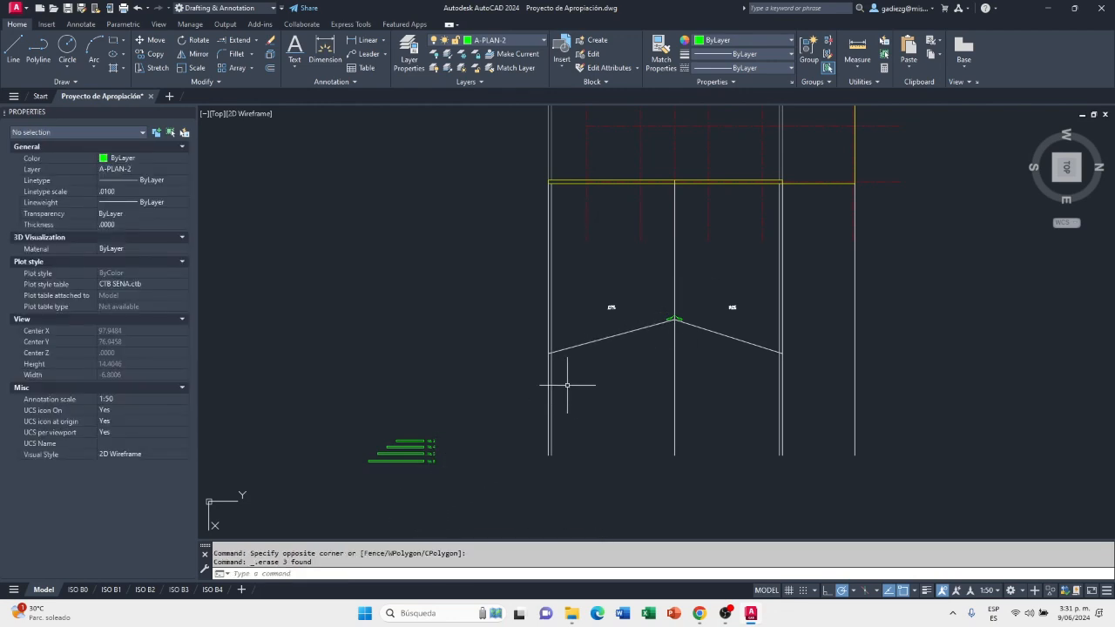
Move the No. 3 to No. 6 tile sheets with their labels up beside the profile's 27% eave
left_click(150, 40)
left_click(461, 488)
left_click(365, 417)
key("Return")
left_click(374, 484)
left_click(456, 376)
scroll(523, 342, "up", 6)
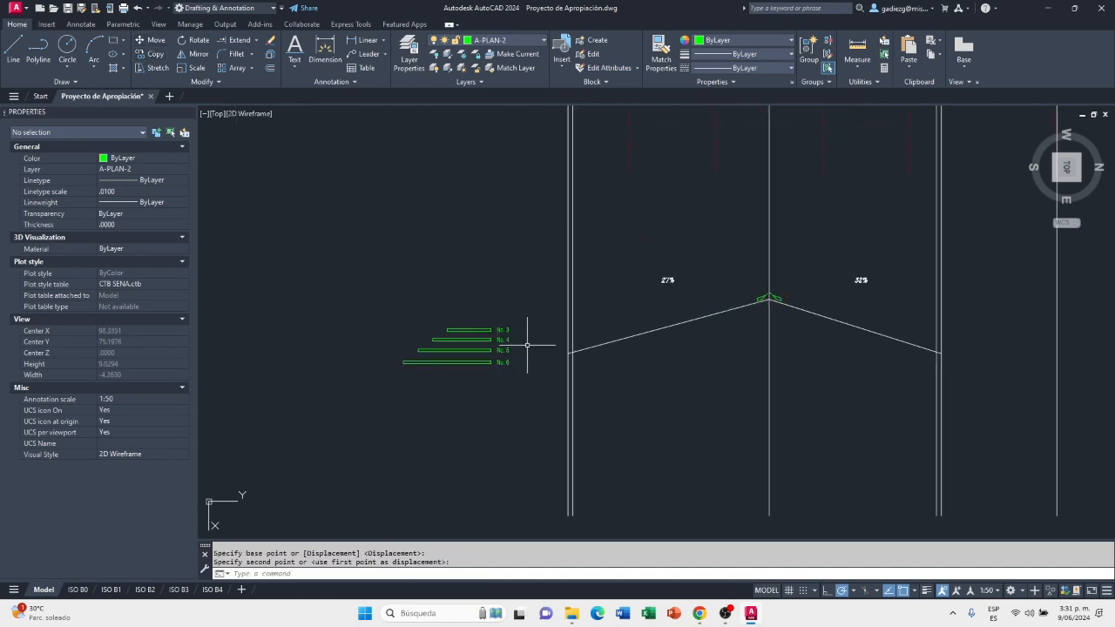
Examine the ridge cap, the No. 3 to No. 6 sheets and the 0.1 offset line at the profile's 27% eave
scroll(496, 350, "down", 3)
mouse_move(804, 349)
middle_mouse_down()
mouse_move(653, 349)
mouse_move(726, 311)
mouse_move(751, 313)
middle_mouse_up()
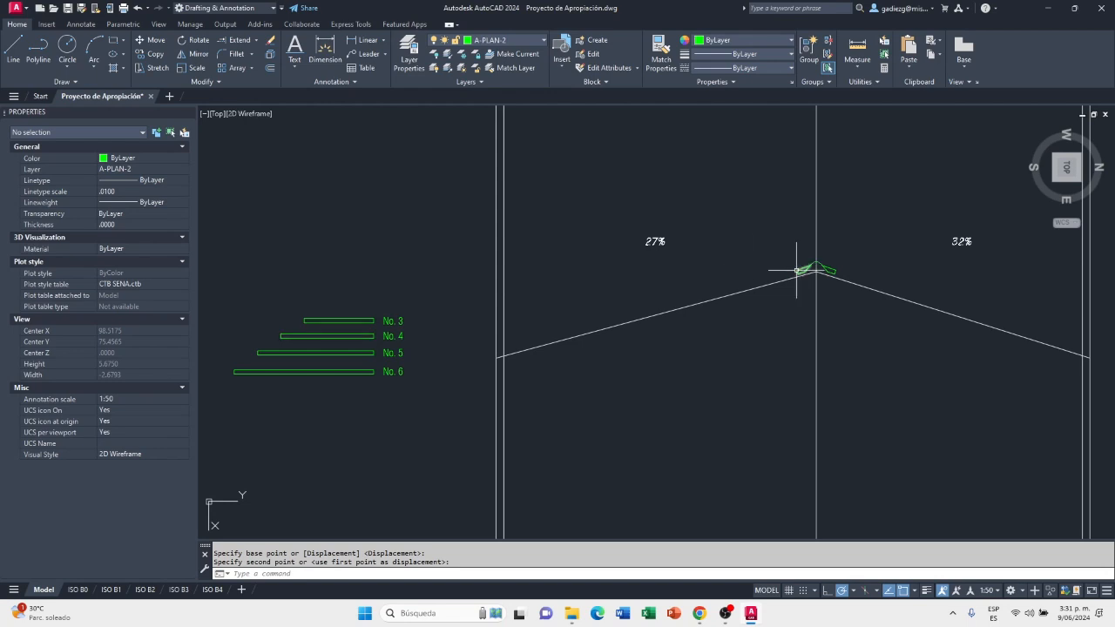
scroll(367, 324, "up", 2)
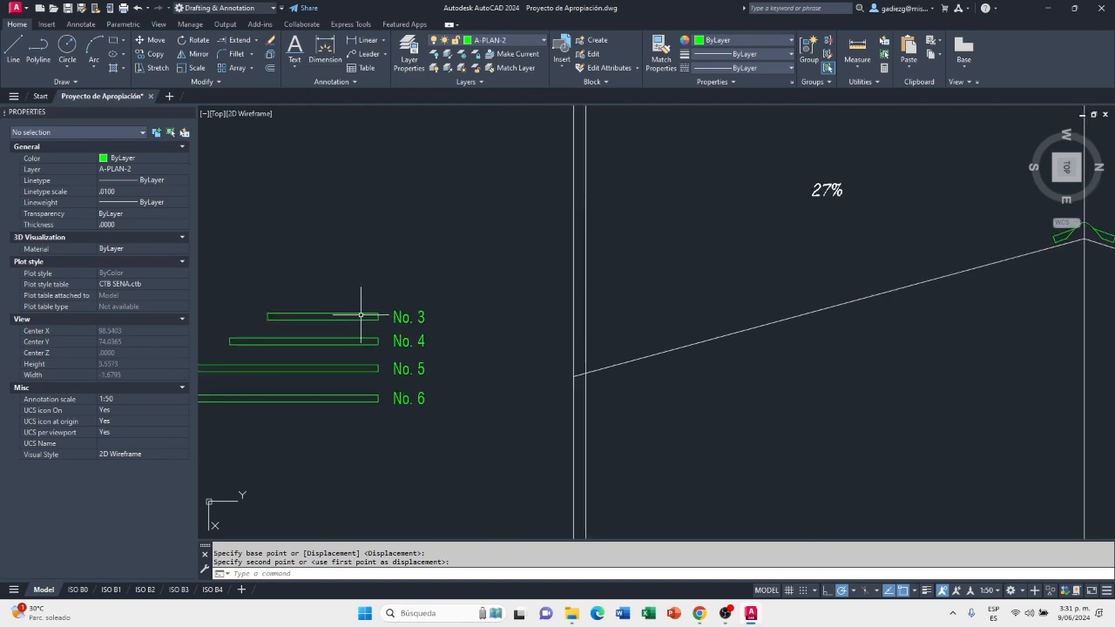
scroll(370, 317, "down", 2)
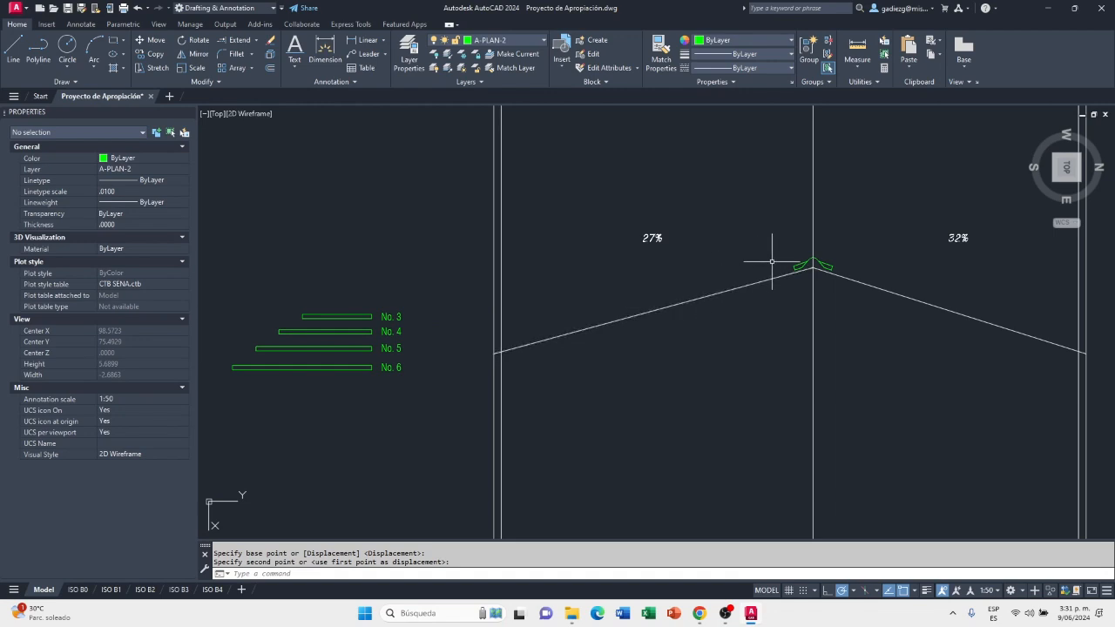
scroll(527, 342, "up", 2)
scroll(486, 351, "up", 2)
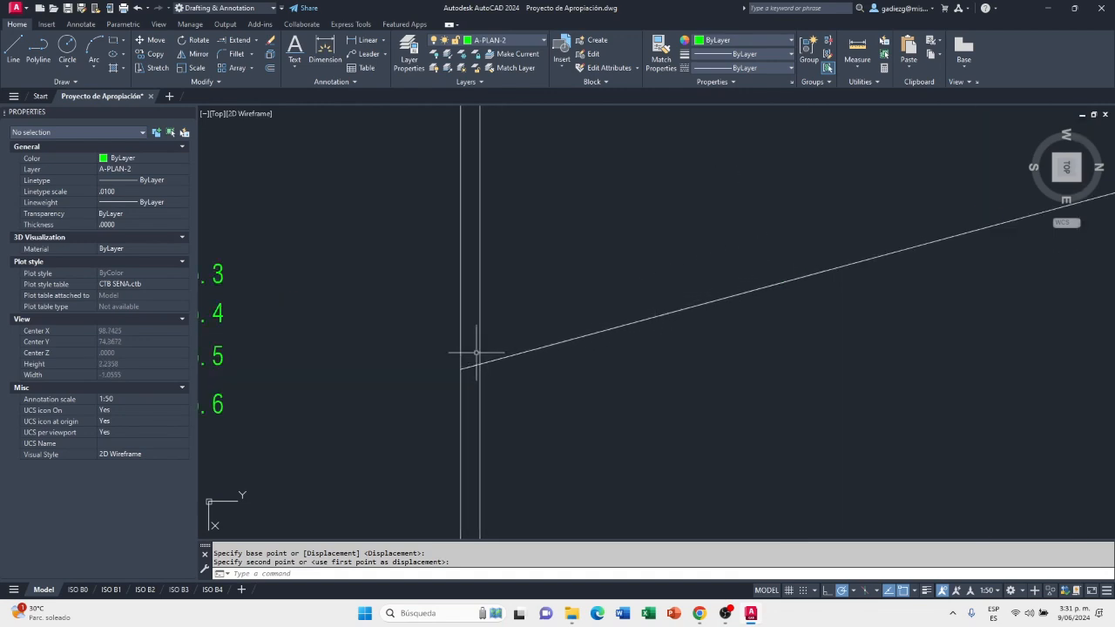
scroll(482, 332, "up", 2)
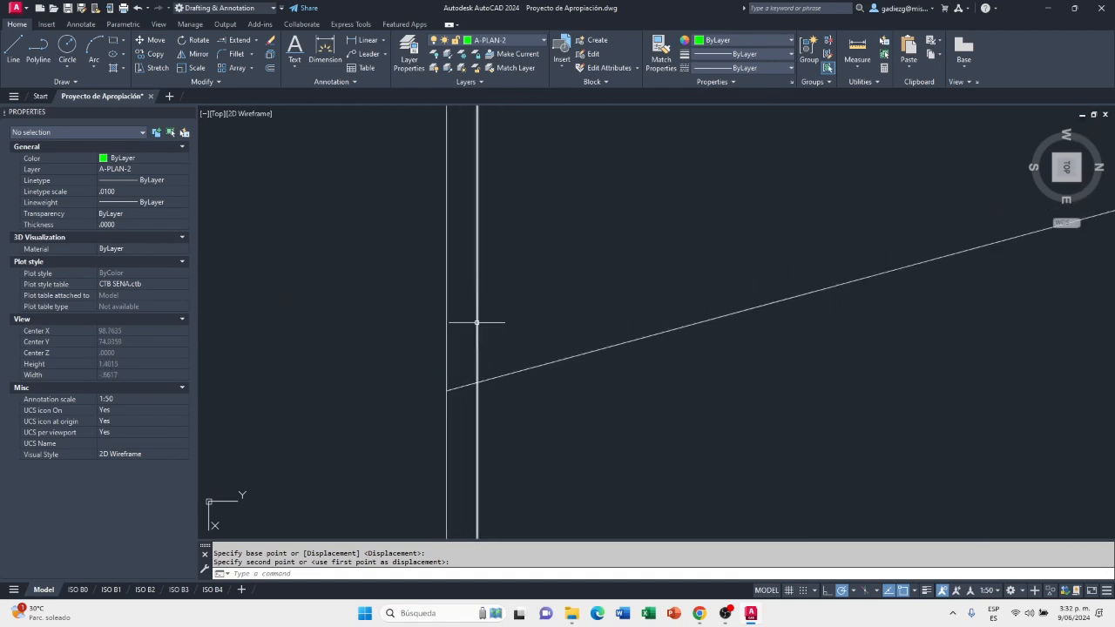
scroll(476, 322, "down", 1)
left_click(477, 315)
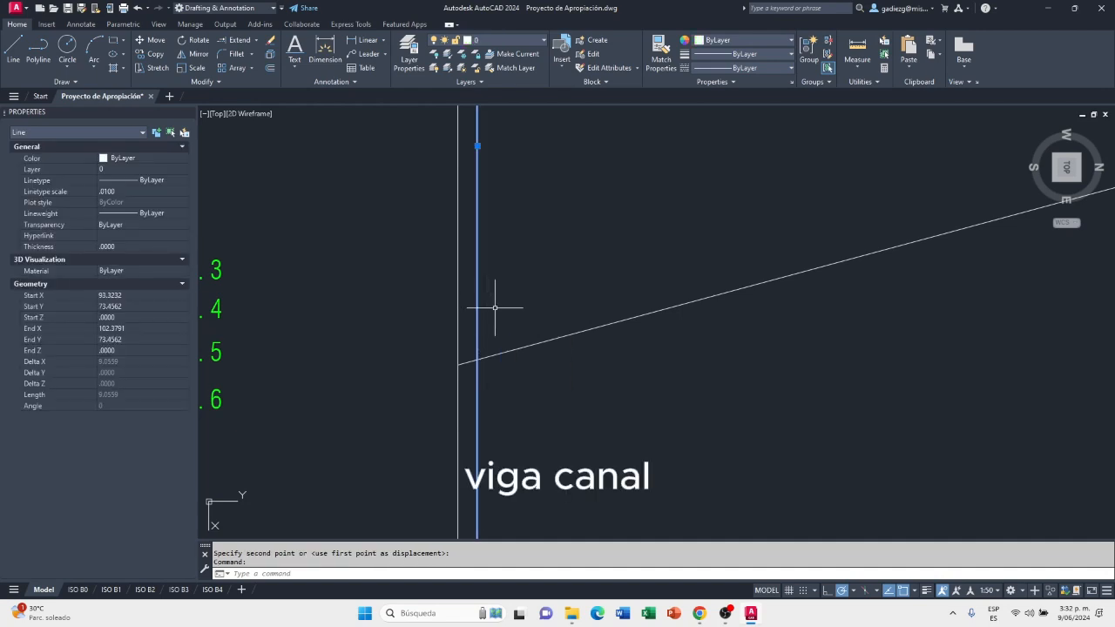
scroll(510, 315, "up", 1)
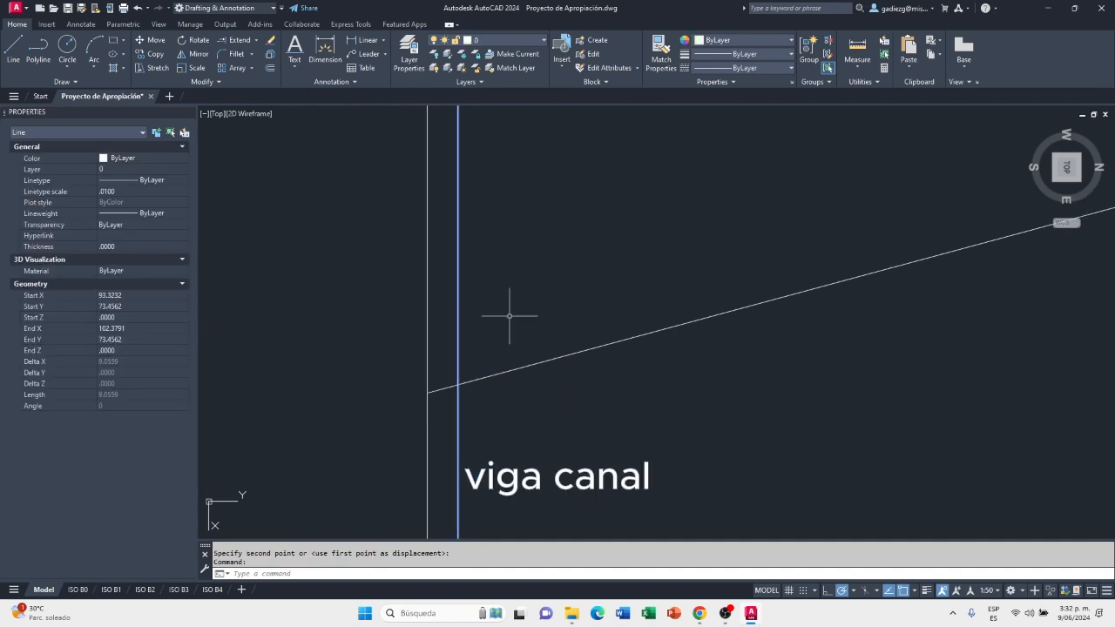
scroll(531, 275, "down", 1)
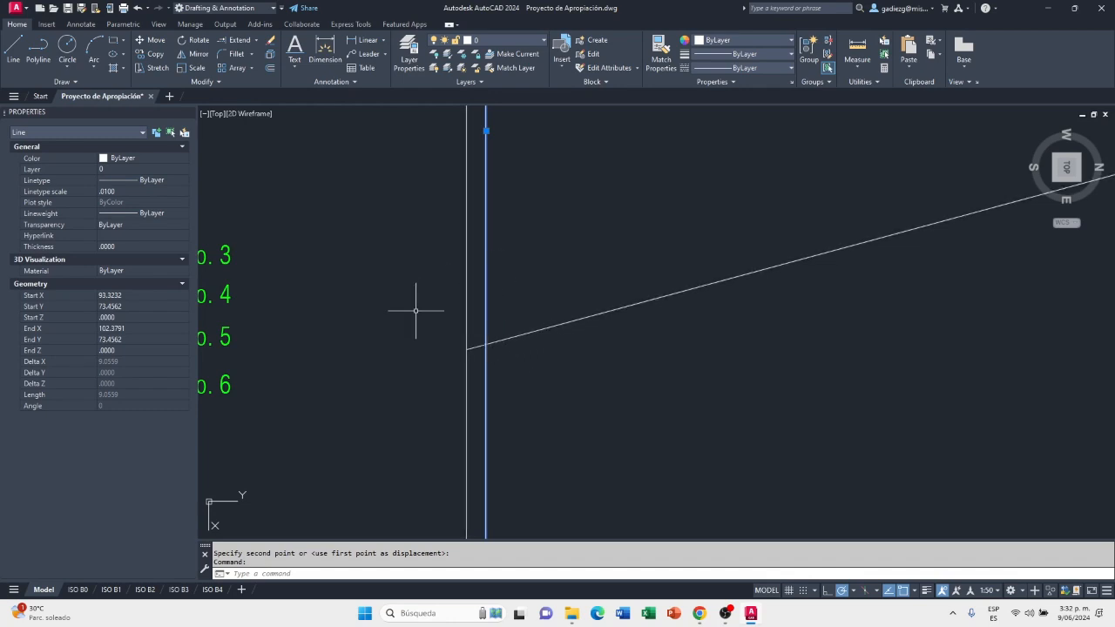
scroll(416, 310, "down", 2)
middle_click_drag(421, 357, 657, 347)
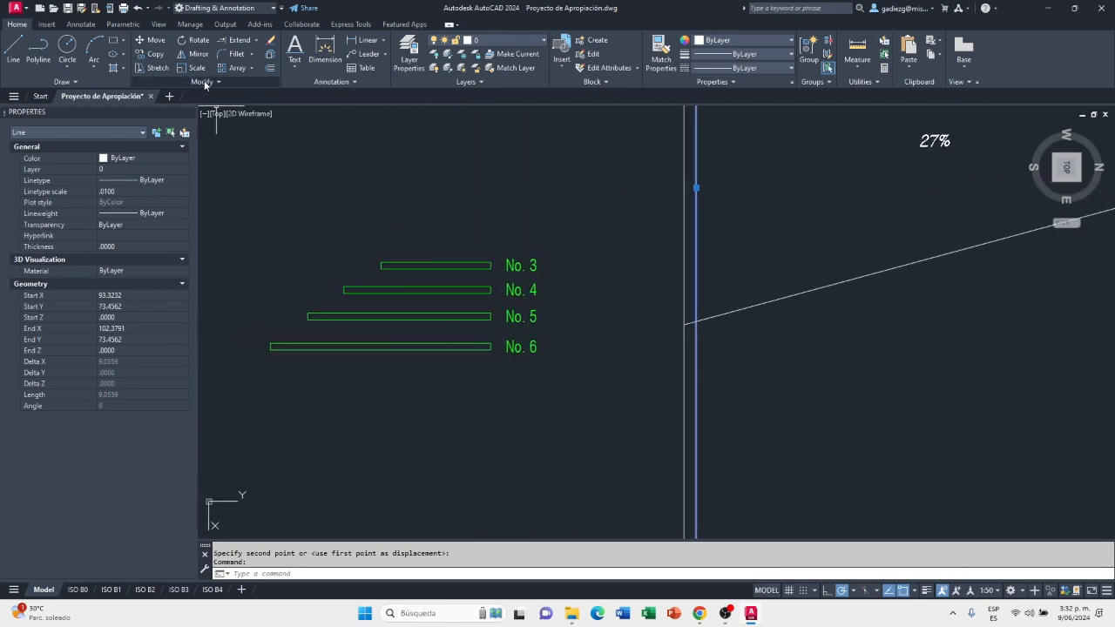
left_click(155, 55)
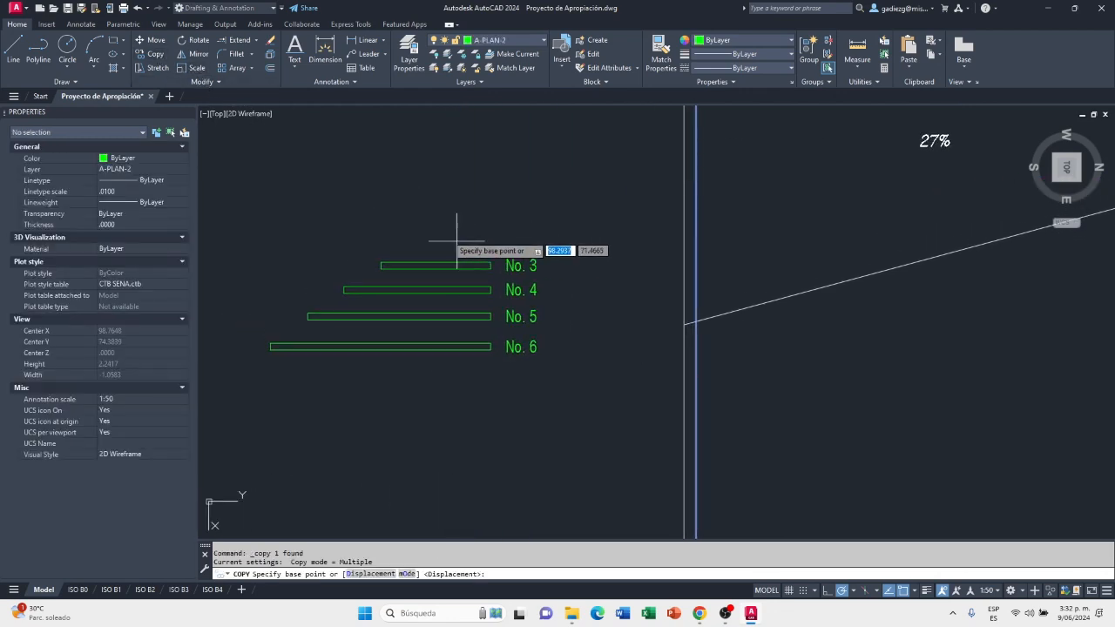
key("Escape")
key("Escape")
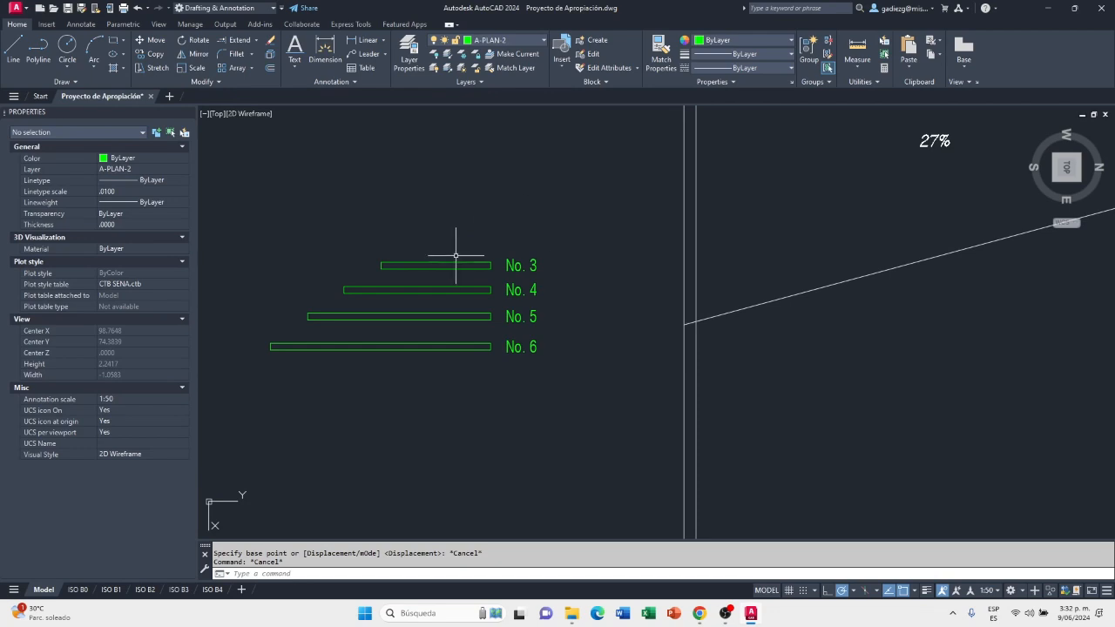
Copy the No. 3 sheet by its upper label-side corner to the inner lower corner of the ridge cap's 27% wing
left_click(386, 268)
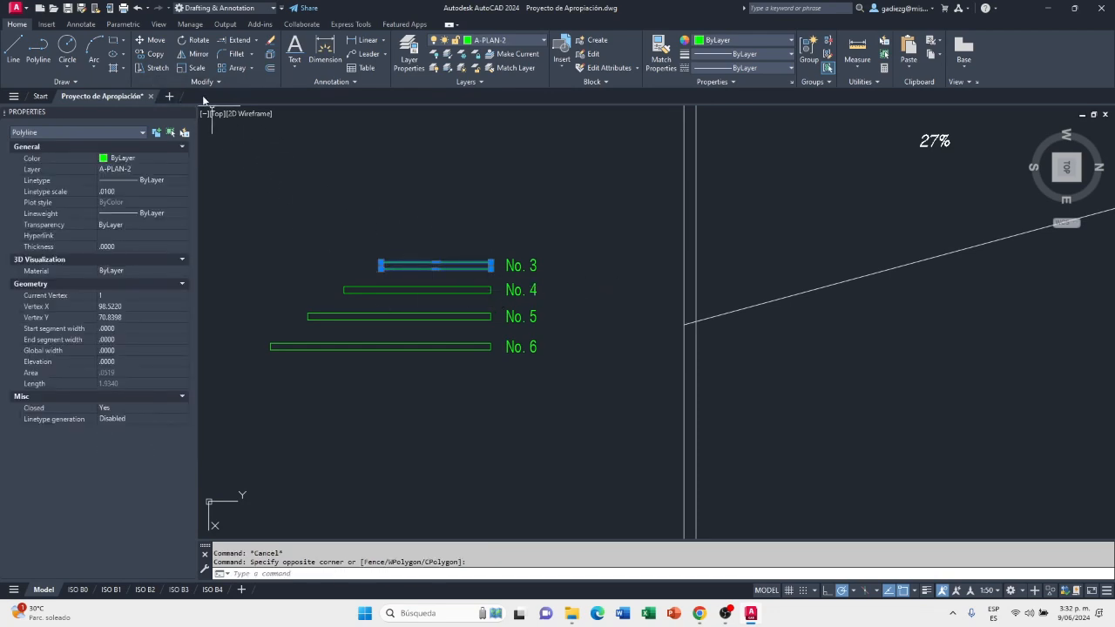
left_click(156, 55)
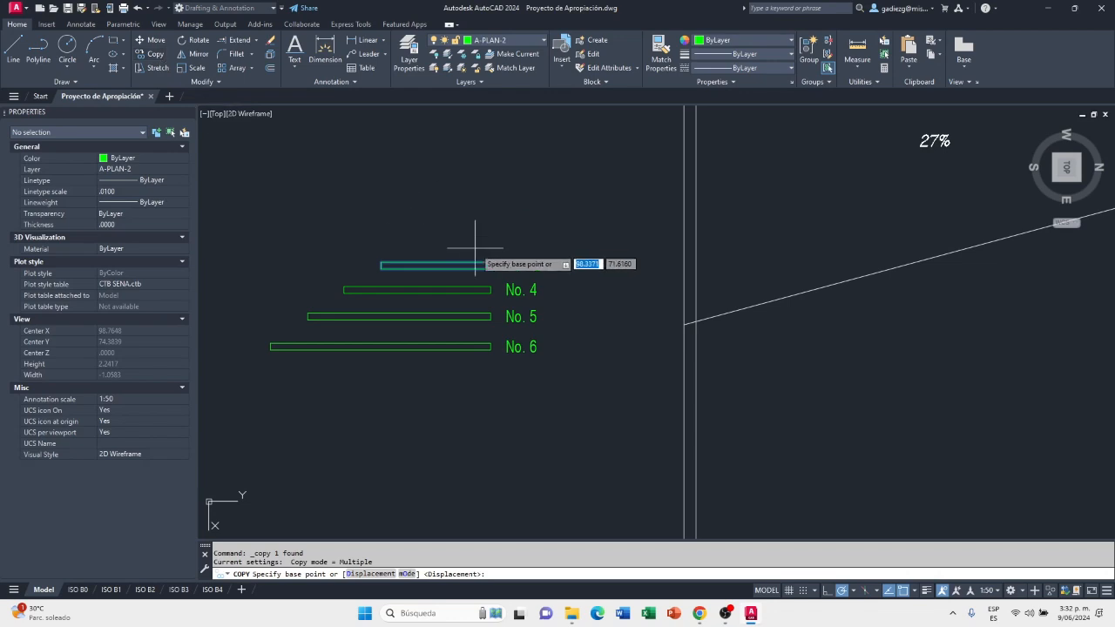
scroll(480, 266, "up", 2)
scroll(480, 266, "up", 2)
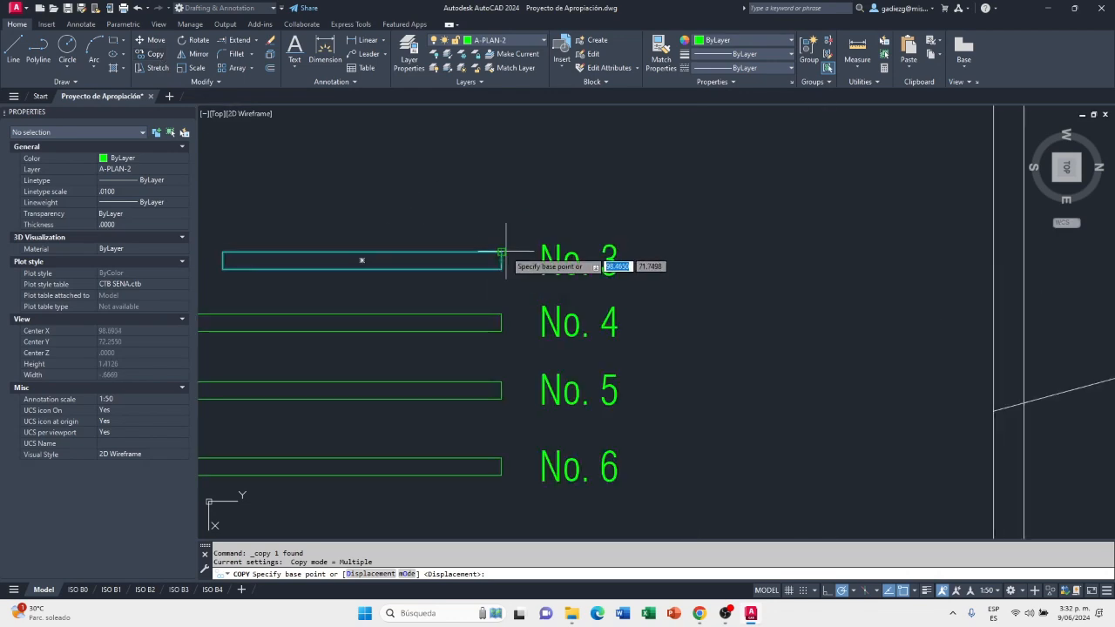
left_click(501, 252)
scroll(475, 347, "down", 5)
scroll(757, 307, "up", 7)
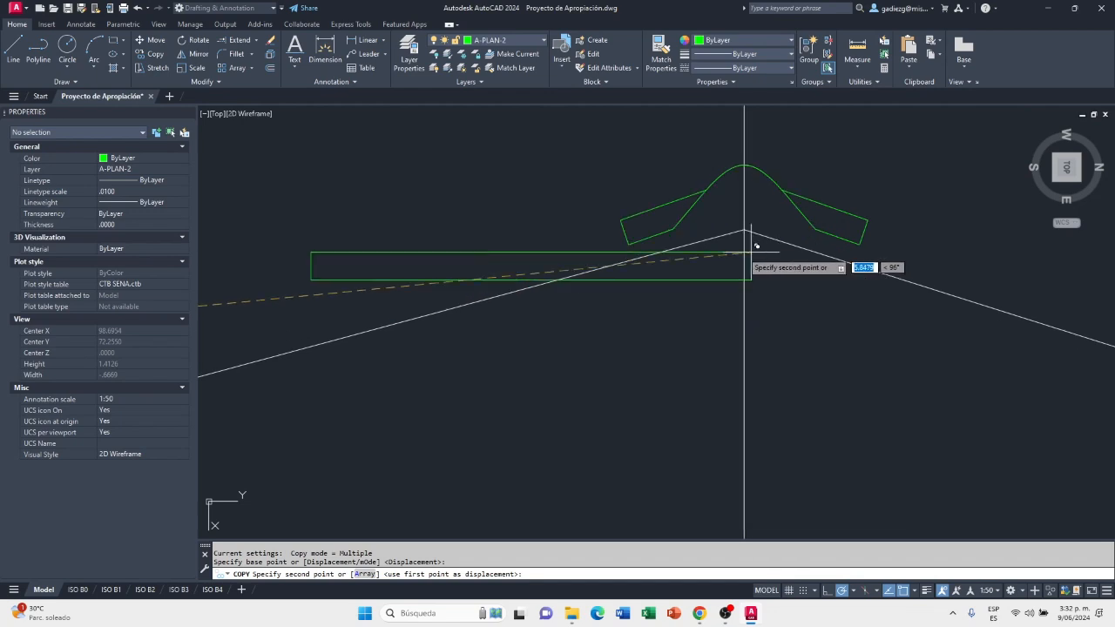
scroll(688, 235, "up", 4)
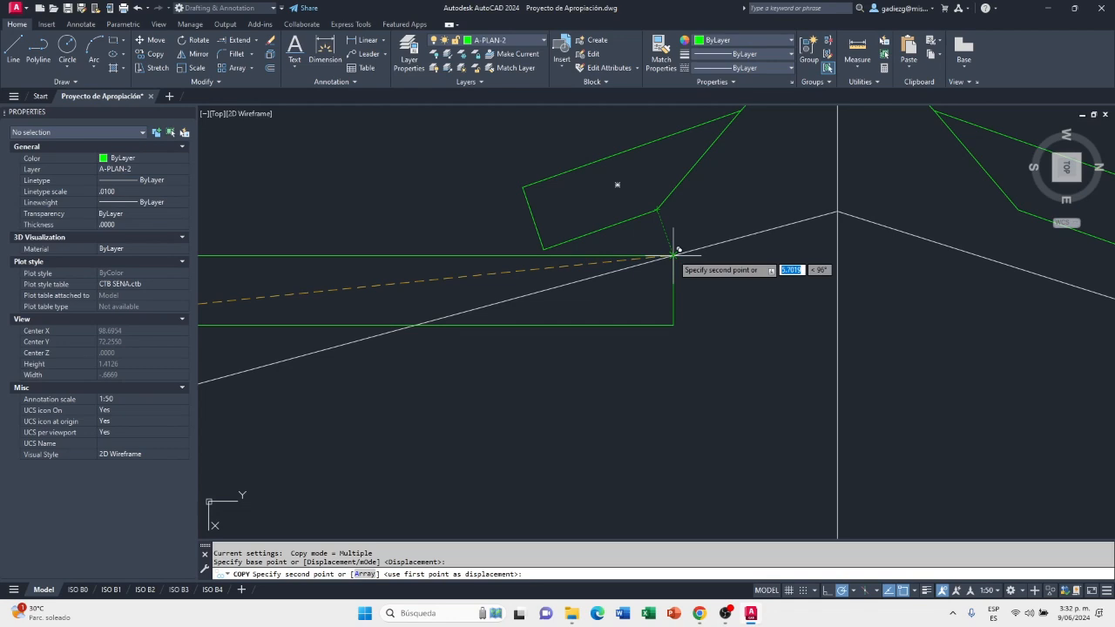
left_click(658, 209)
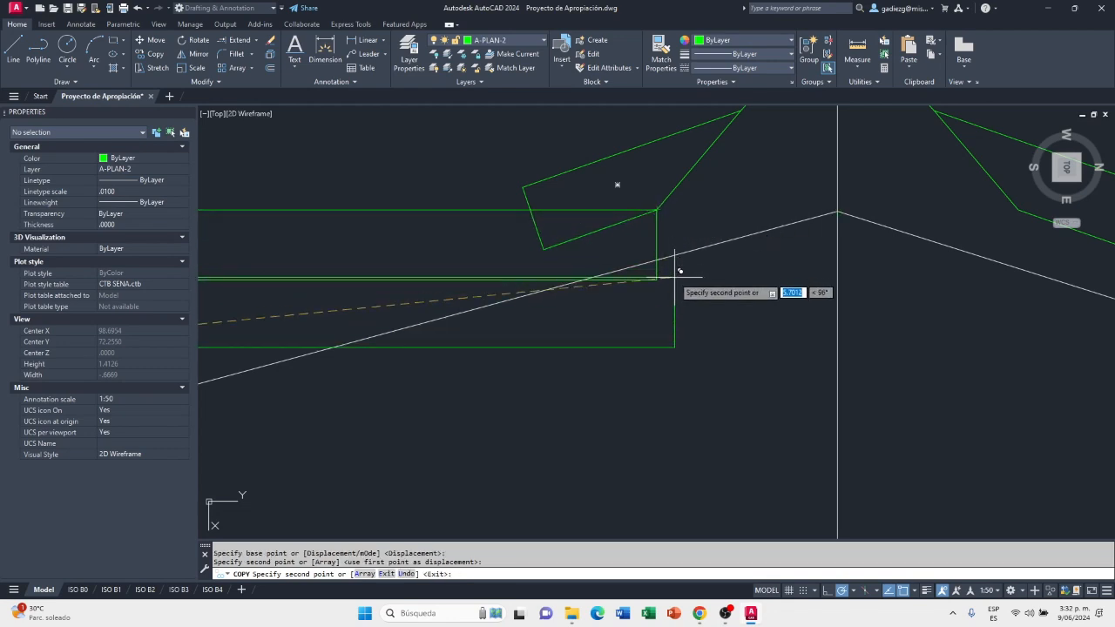
key("Escape")
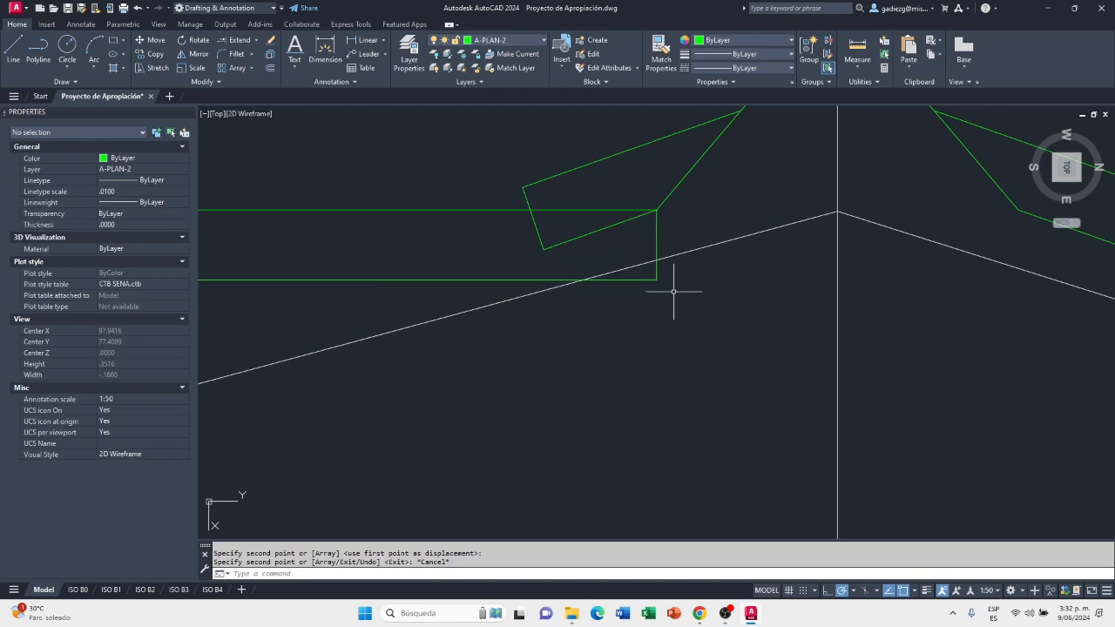
Move the copied No. 3 sheet by its lower ridge-side corner onto the 27% slope line
scroll(697, 286, "down", 4)
scroll(719, 278, "up", 2)
scroll(698, 293, "down", 2)
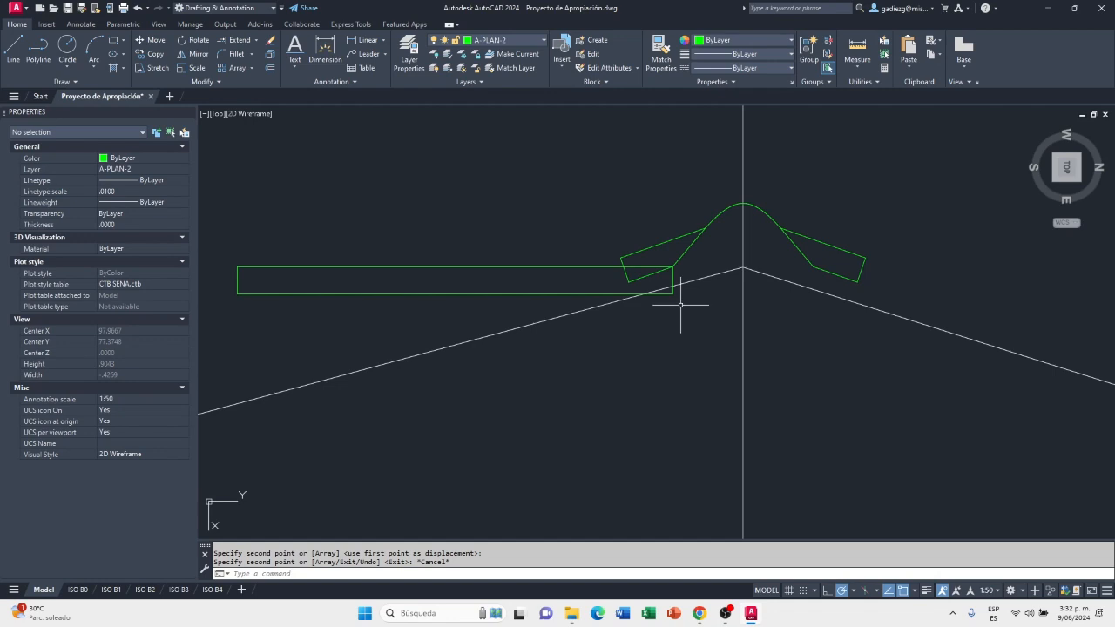
type("m")
key("Return")
left_click(671, 293)
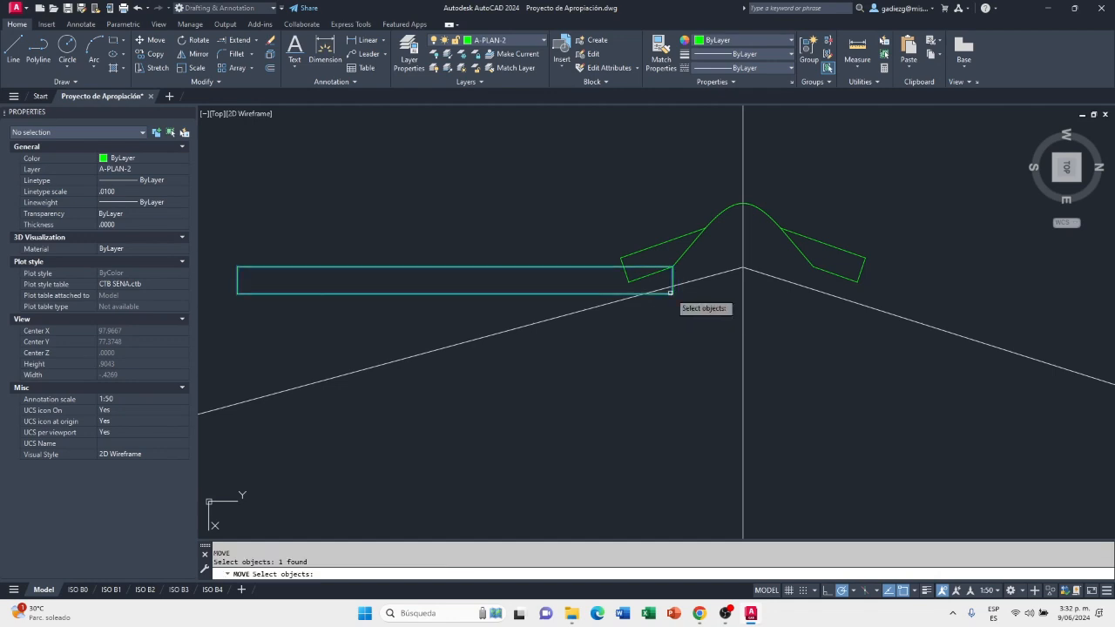
key("Return")
scroll(671, 293, "up", 2)
left_click(671, 292)
scroll(673, 295, "up", 4)
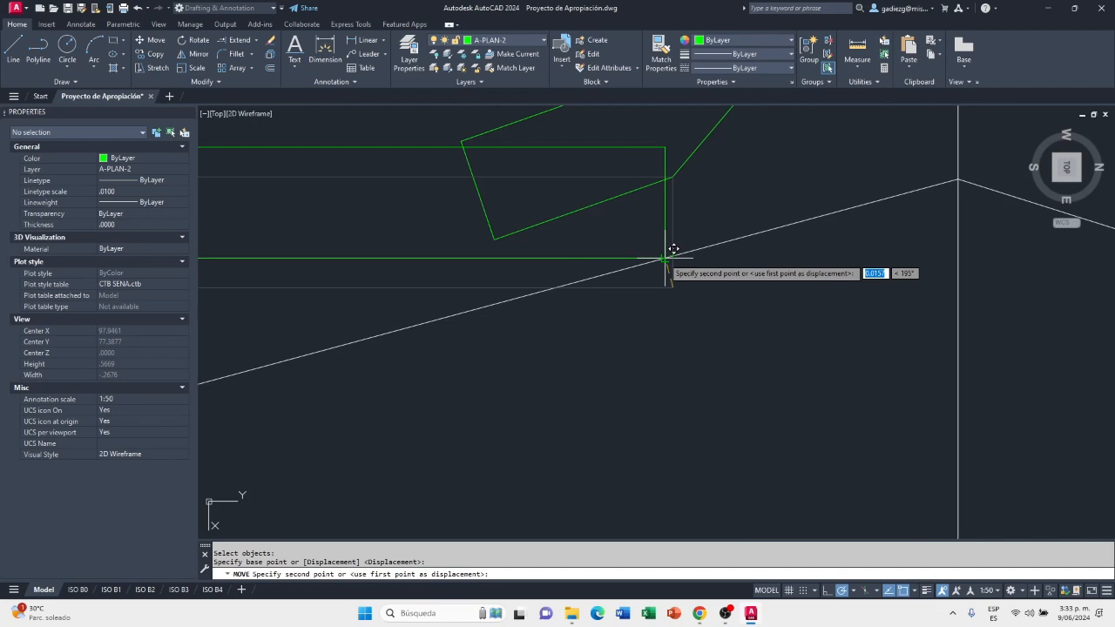
left_click(667, 259)
scroll(675, 253, "up", 4)
scroll(682, 249, "down", 4)
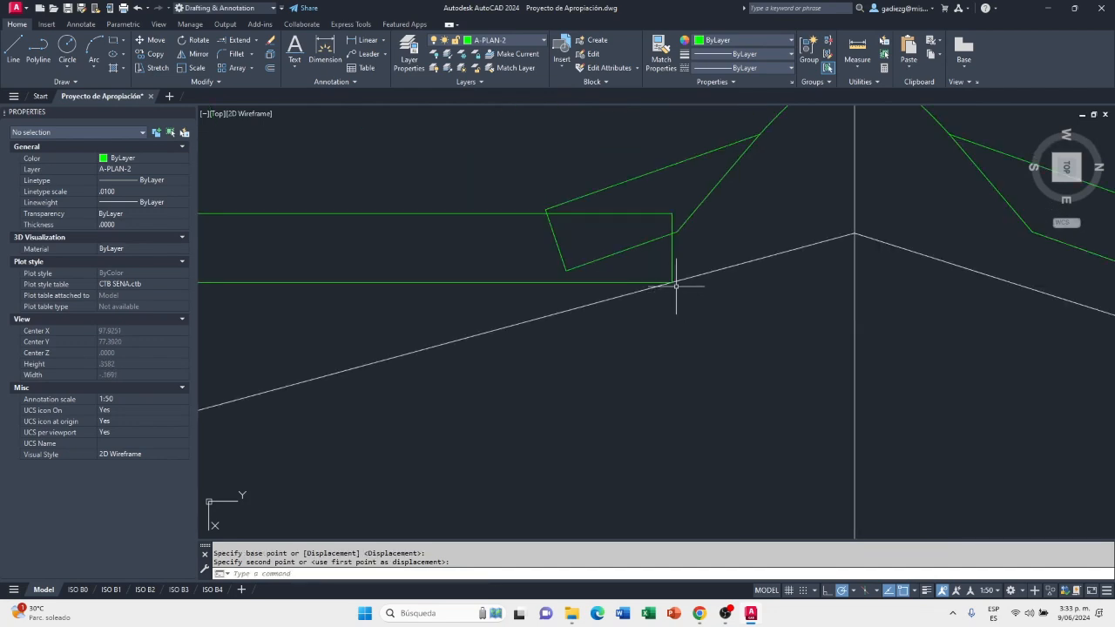
scroll(673, 283, "up", 4)
scroll(710, 277, "down", 4)
scroll(712, 268, "down", 3)
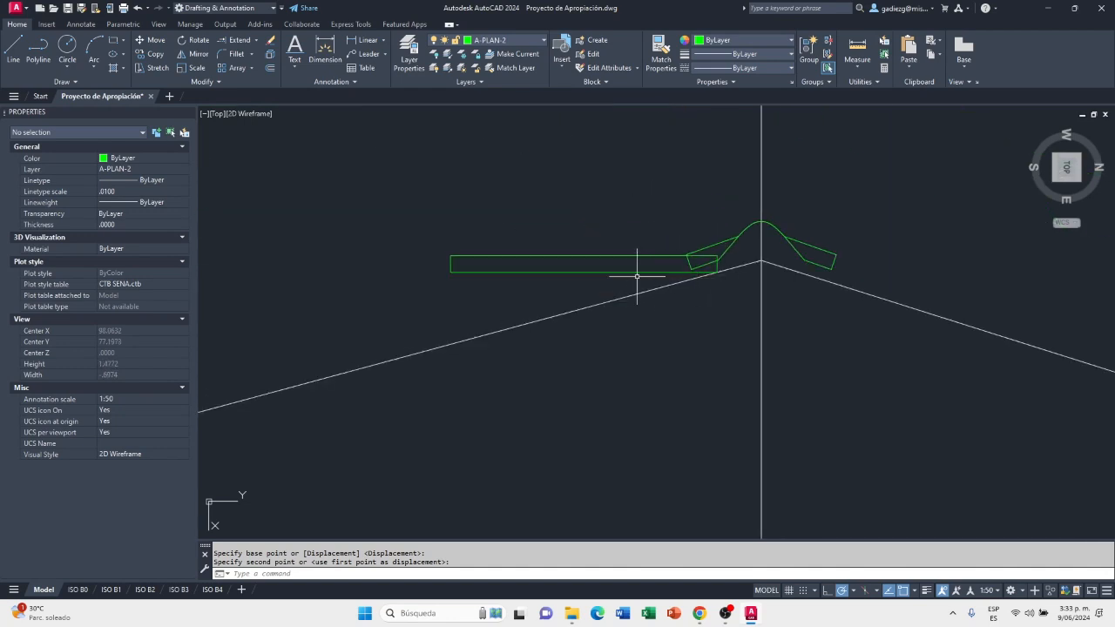
left_click(610, 249)
left_click(497, 282)
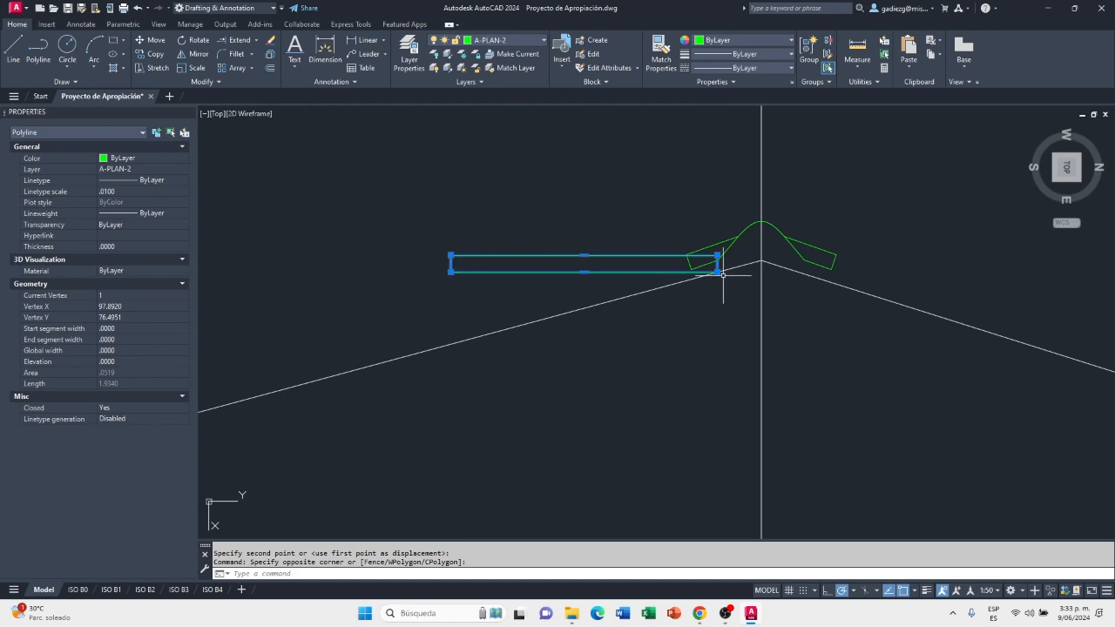
scroll(722, 273, "down", 4)
left_click(660, 293)
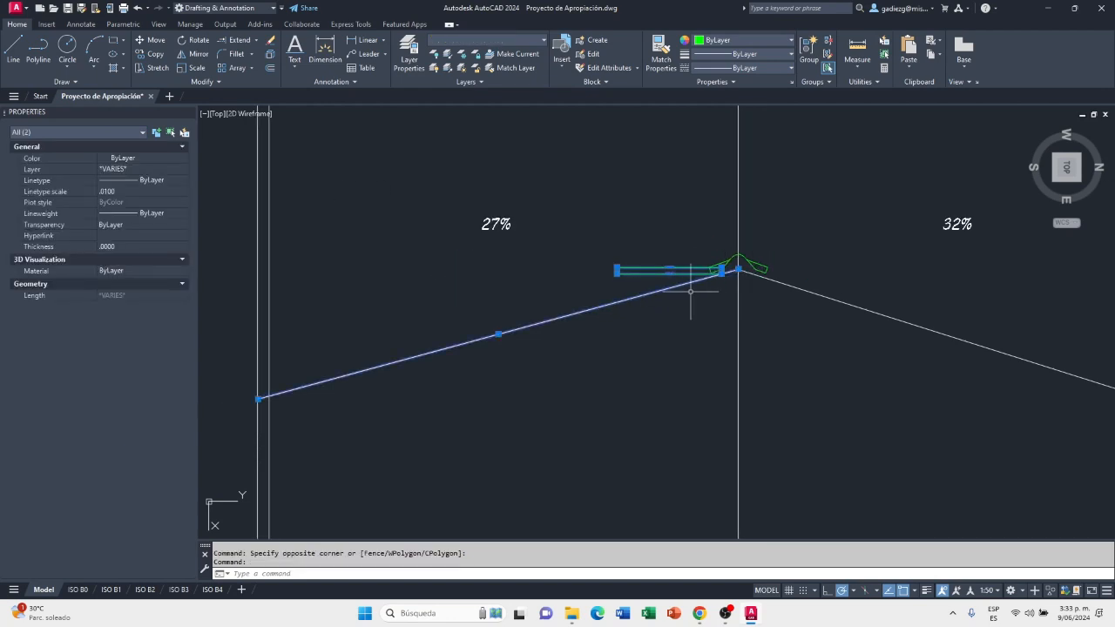
scroll(690, 294, "up", 2)
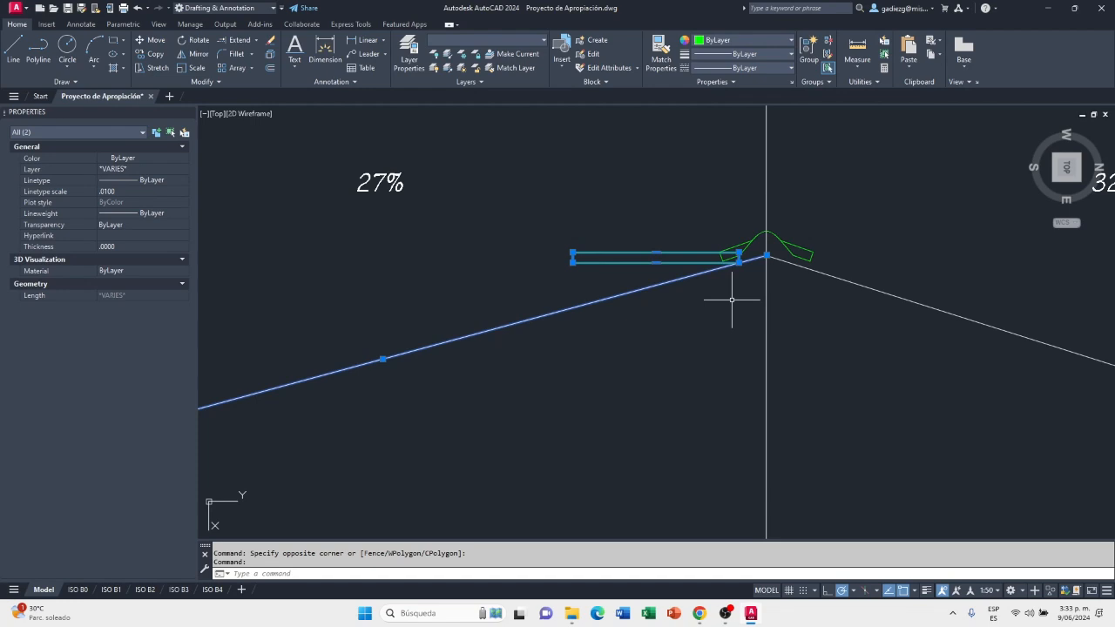
key("Escape")
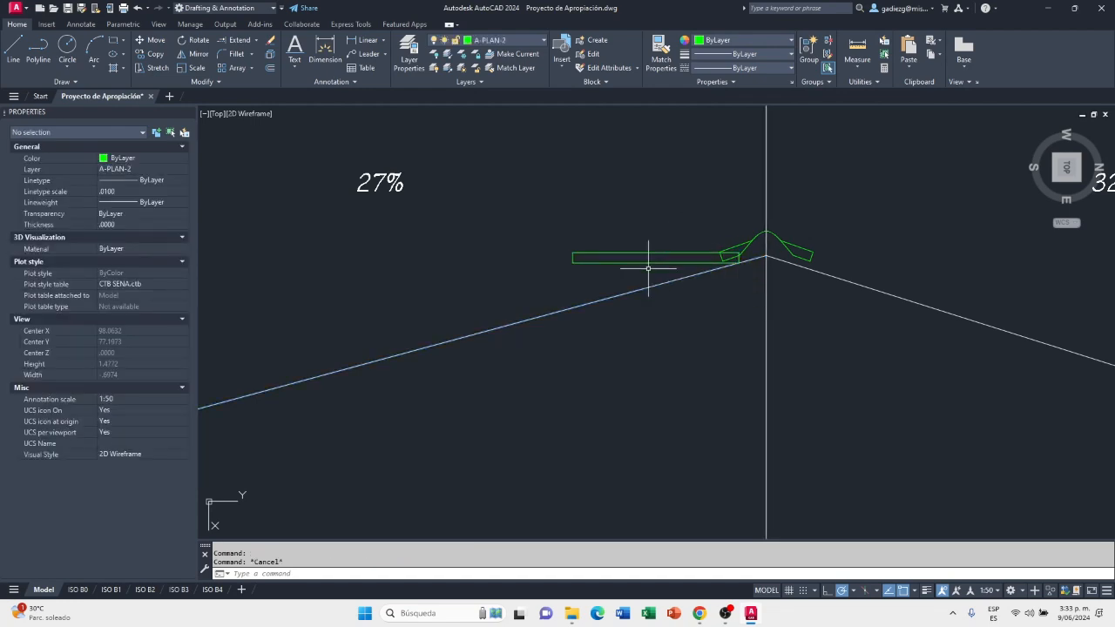
Rotate the copied No. 3 sheet about its lower ridge-side corner, using its lower edge as reference, to align with the 27% slope line
scroll(695, 255, "up", 2)
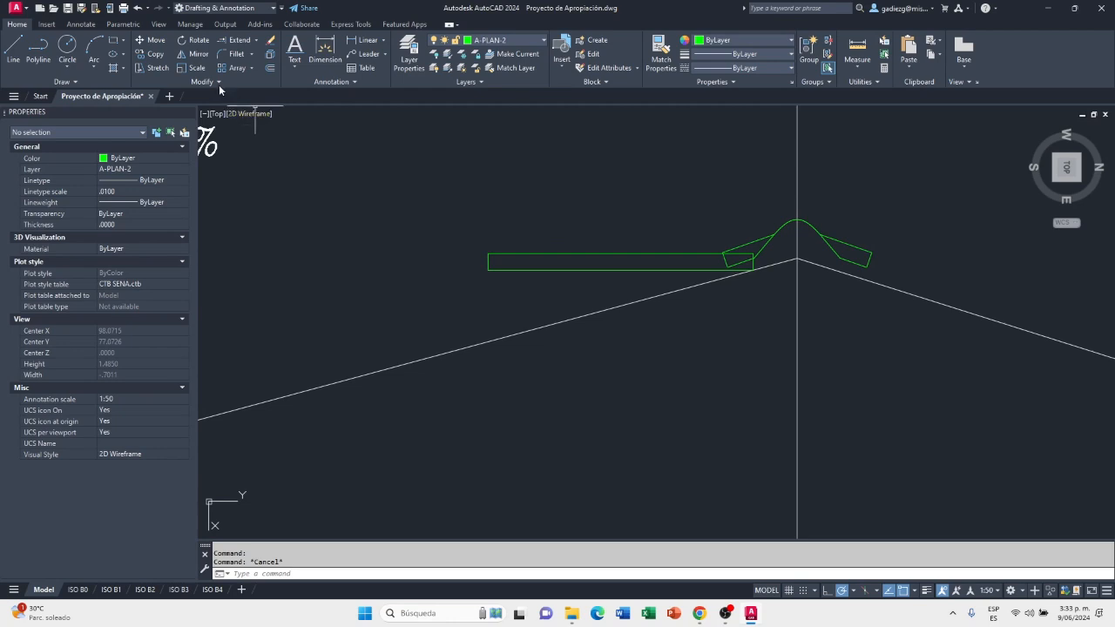
left_click(199, 41)
left_click(608, 215)
left_click(477, 277)
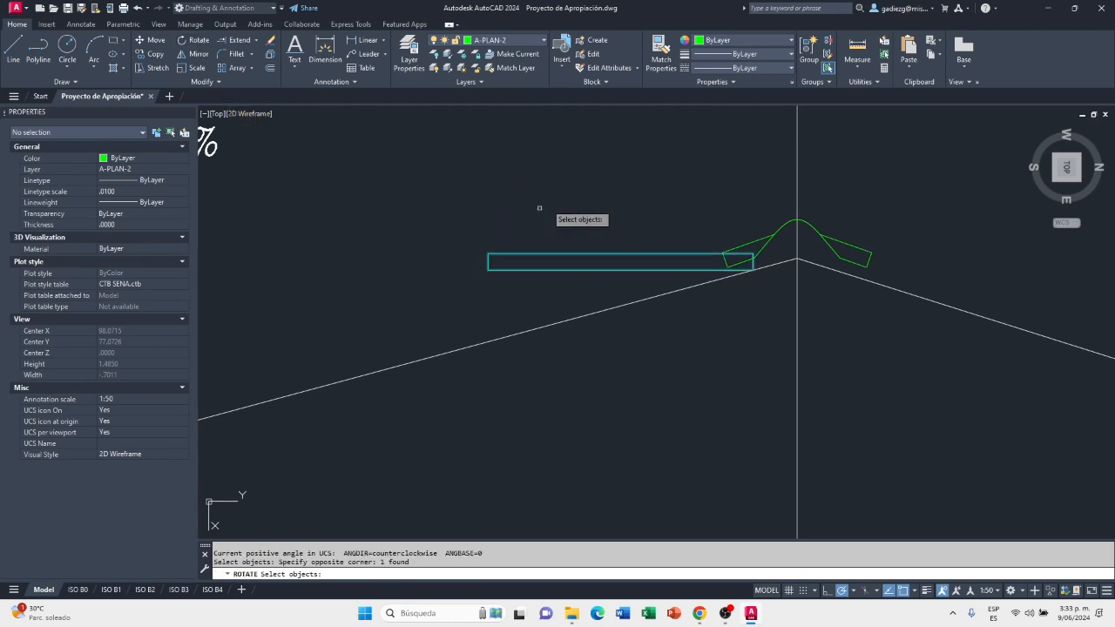
left_click(577, 218)
left_click(457, 303)
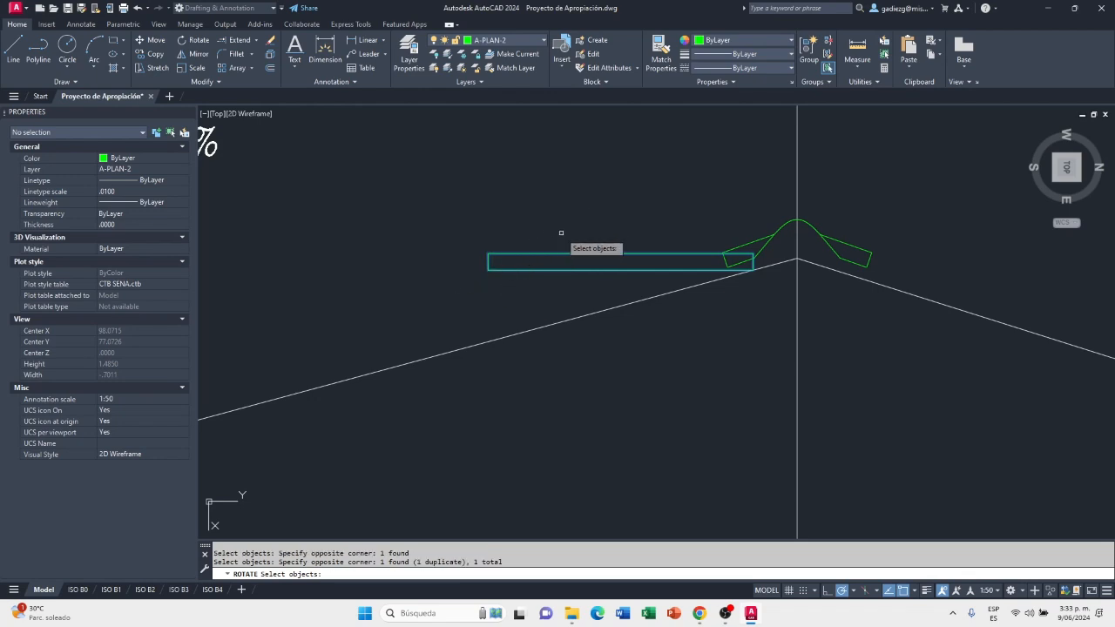
key("Return")
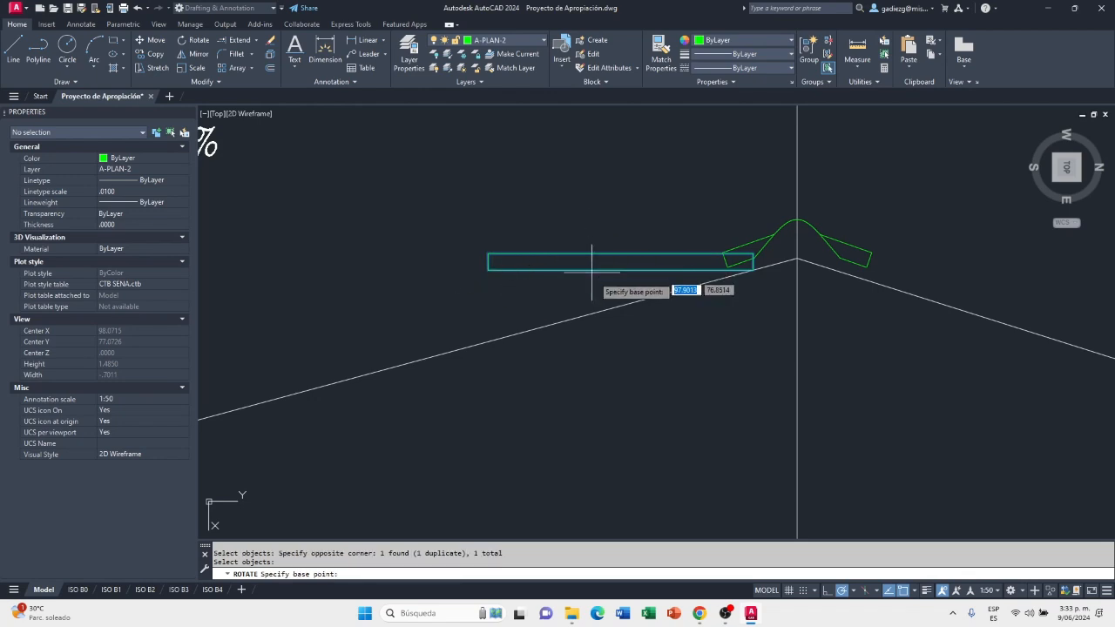
scroll(764, 272, "up", 4)
scroll(750, 266, "up", 2)
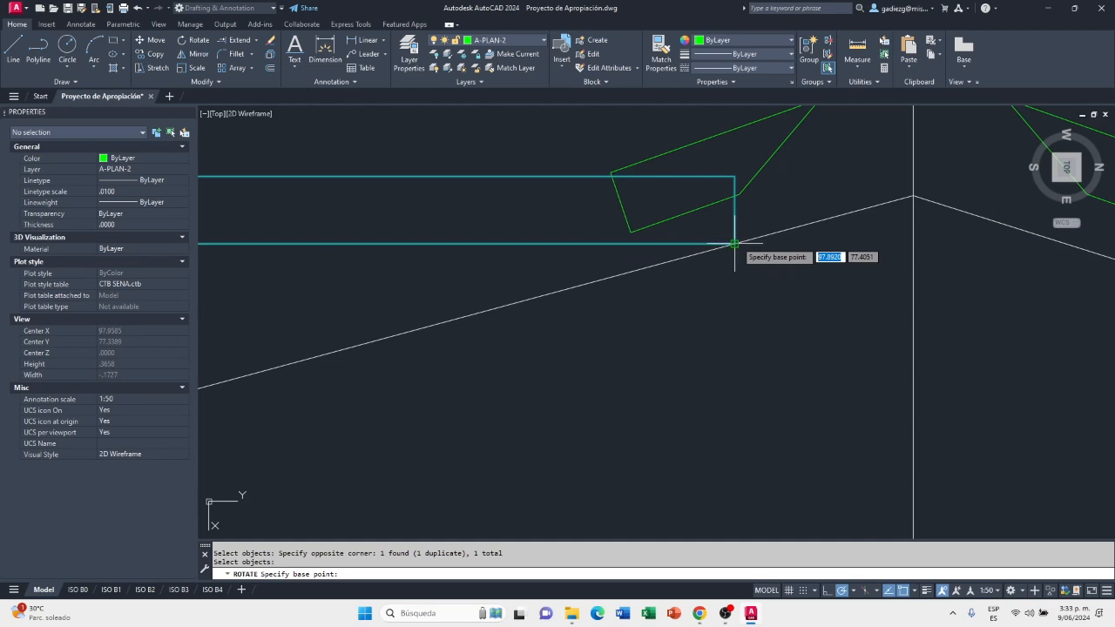
left_click(734, 244)
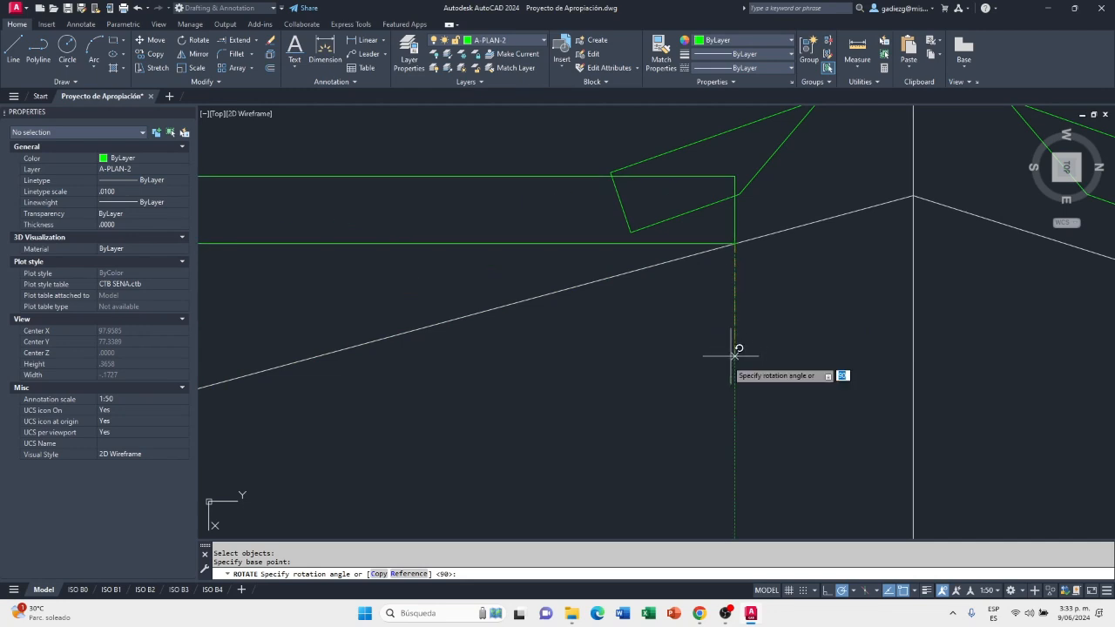
left_click(408, 573)
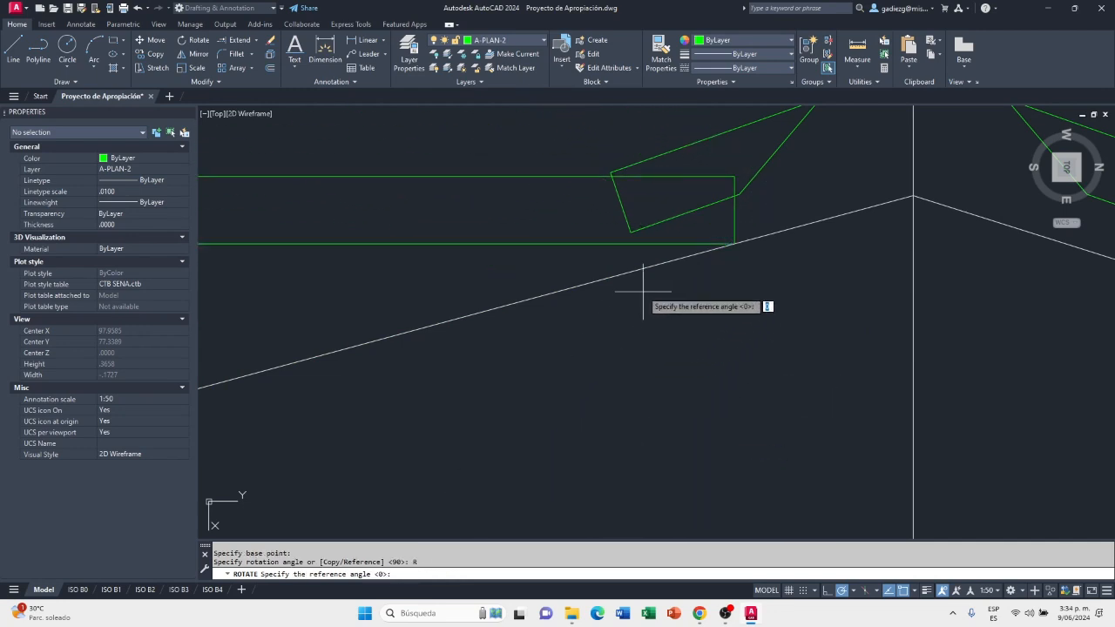
left_click(735, 244)
scroll(865, 245, "down", 3)
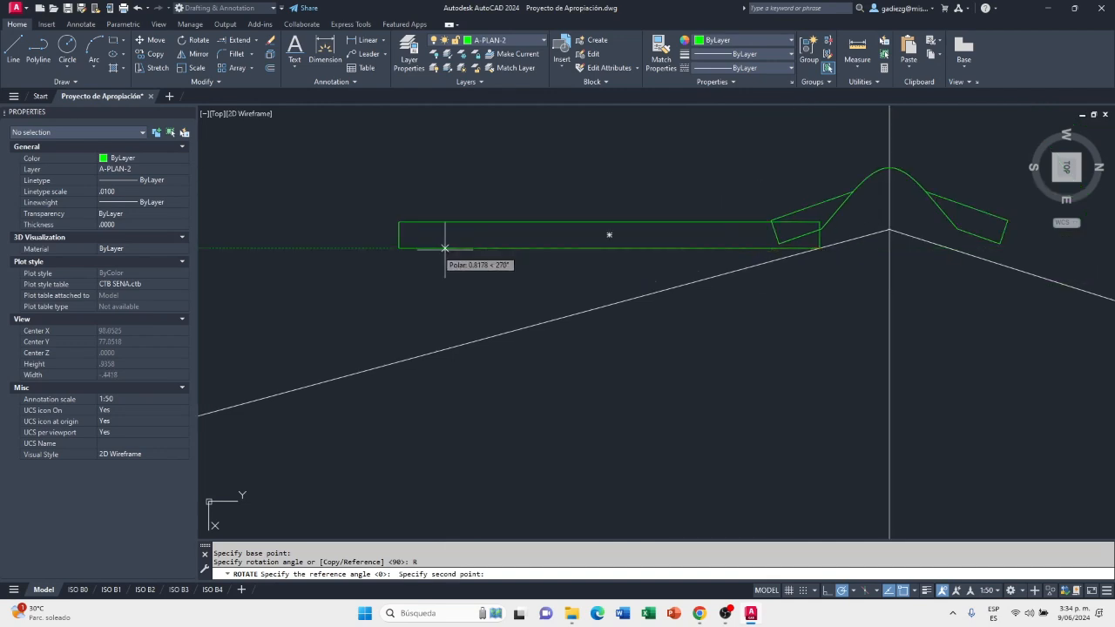
left_click(399, 248)
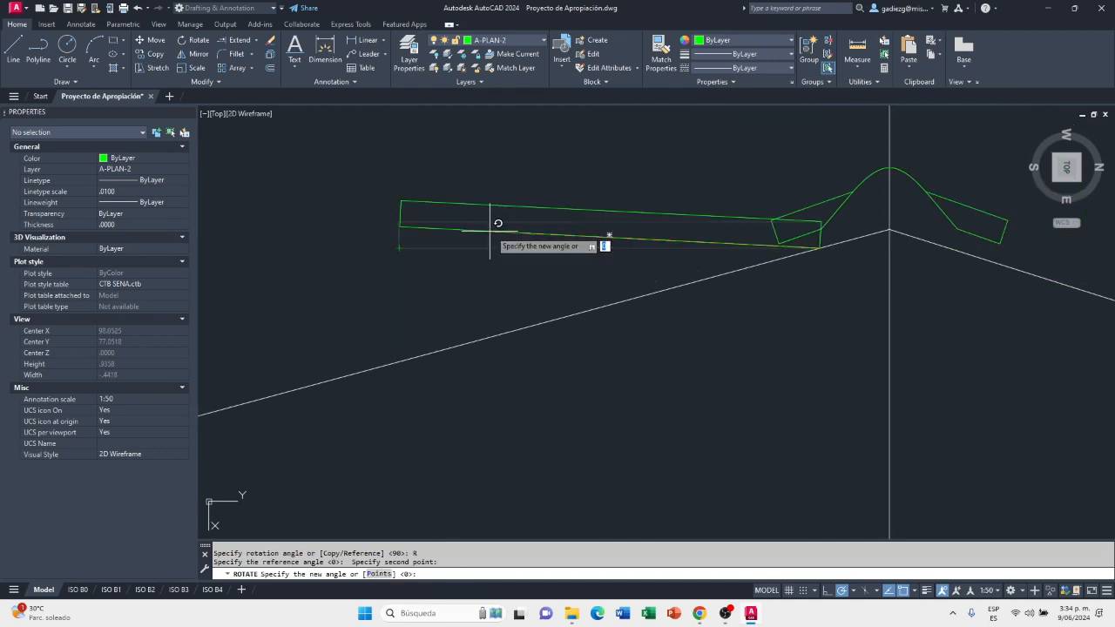
scroll(531, 222, "down", 4)
scroll(498, 259, "down", 2)
scroll(386, 291, "up", 5)
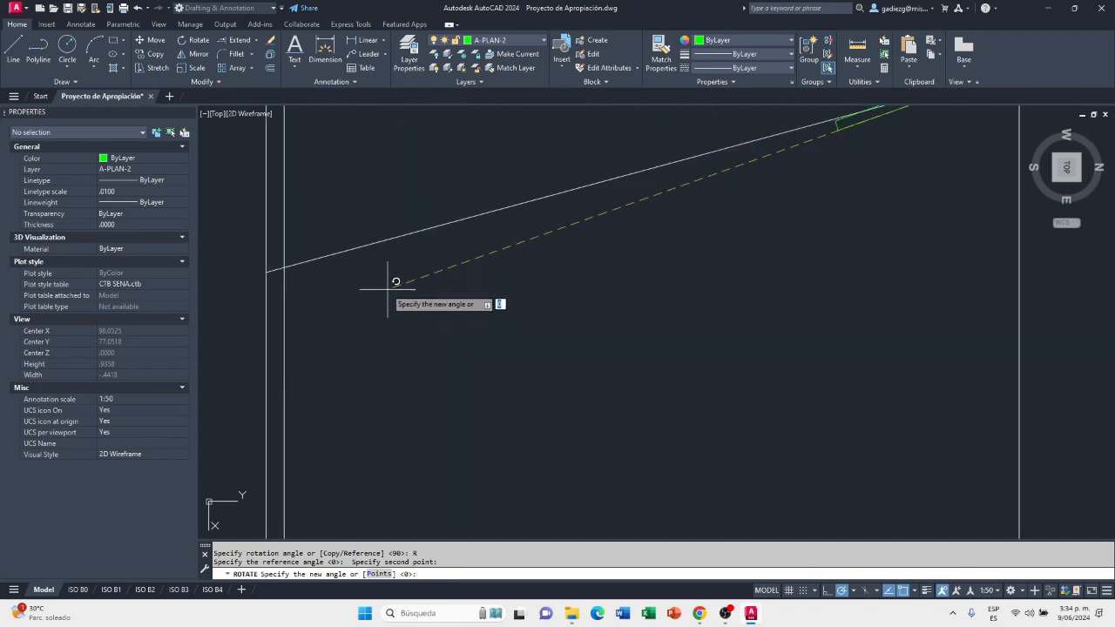
left_click(277, 272)
scroll(277, 284, "down", 3)
scroll(543, 249, "up", 4)
scroll(525, 283, "up", 2)
scroll(542, 253, "down", 1)
scroll(589, 297, "down", 2)
middle_click_drag(550, 324, 640, 323)
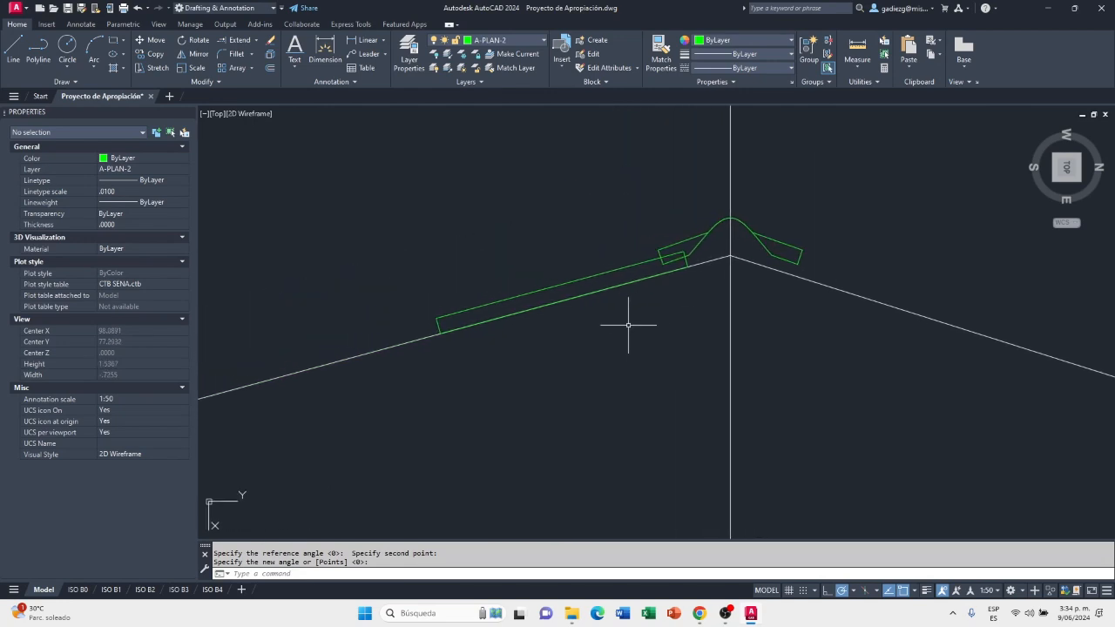
Switch to Chrome and examine the minimum ridge cap overlap in the Eternit P7 datasheet's ridge wire-tie detail
scroll(684, 296, "up", 2)
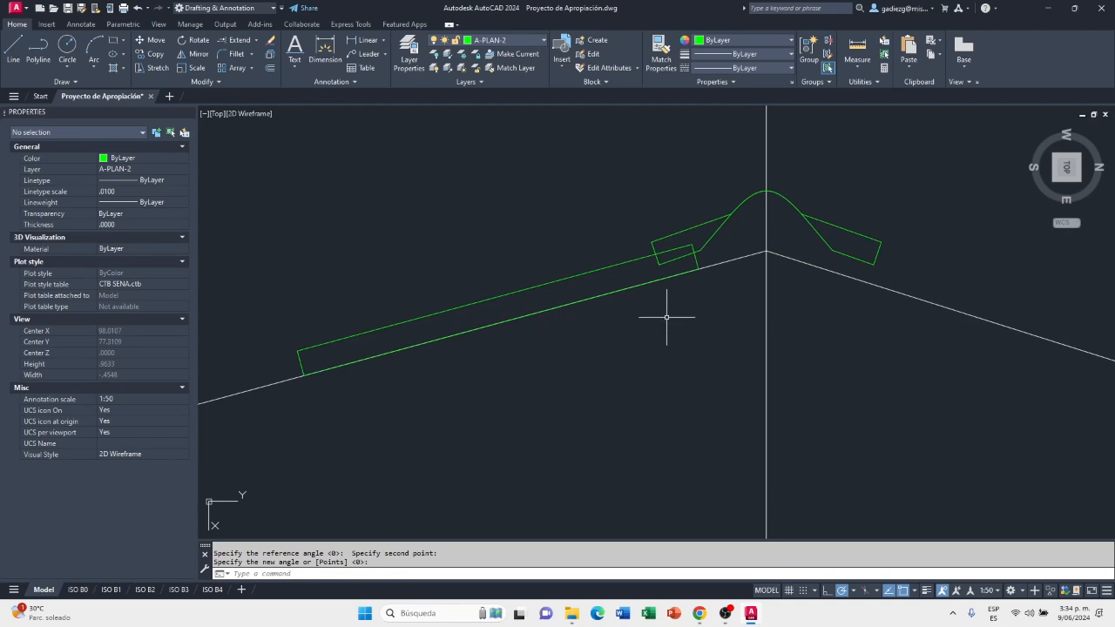
left_click(701, 614)
scroll(589, 419, "up", 2)
scroll(590, 420, "down", 2)
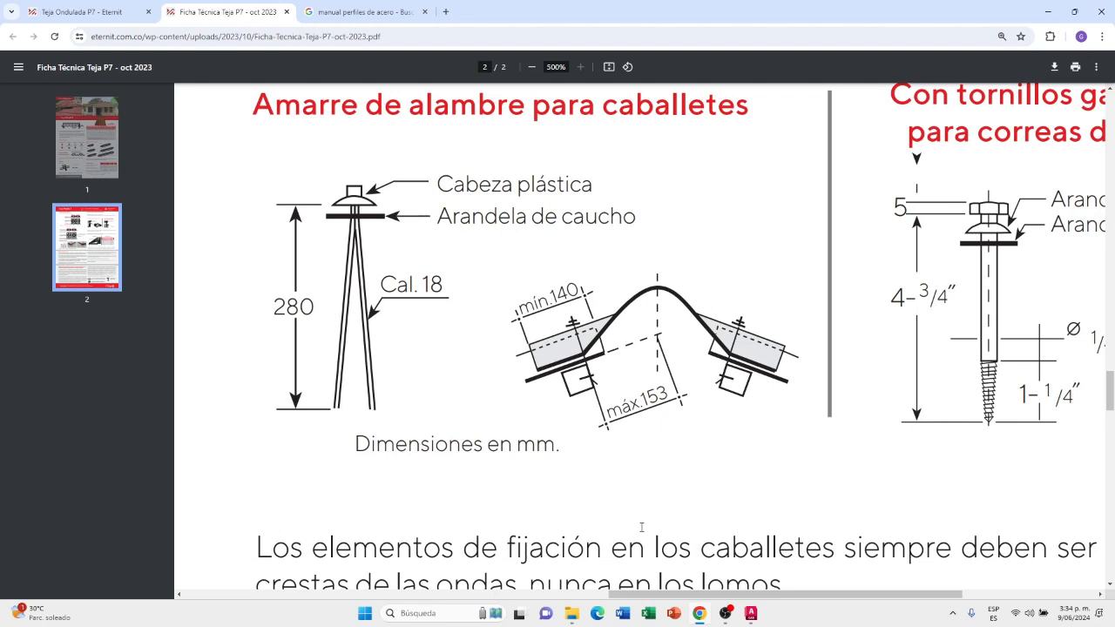
Switch back to AutoCAD and measure the No. 3 sheet's overlap under the ridge cap's 27% wing along the sheet's upper edge
left_click(756, 610)
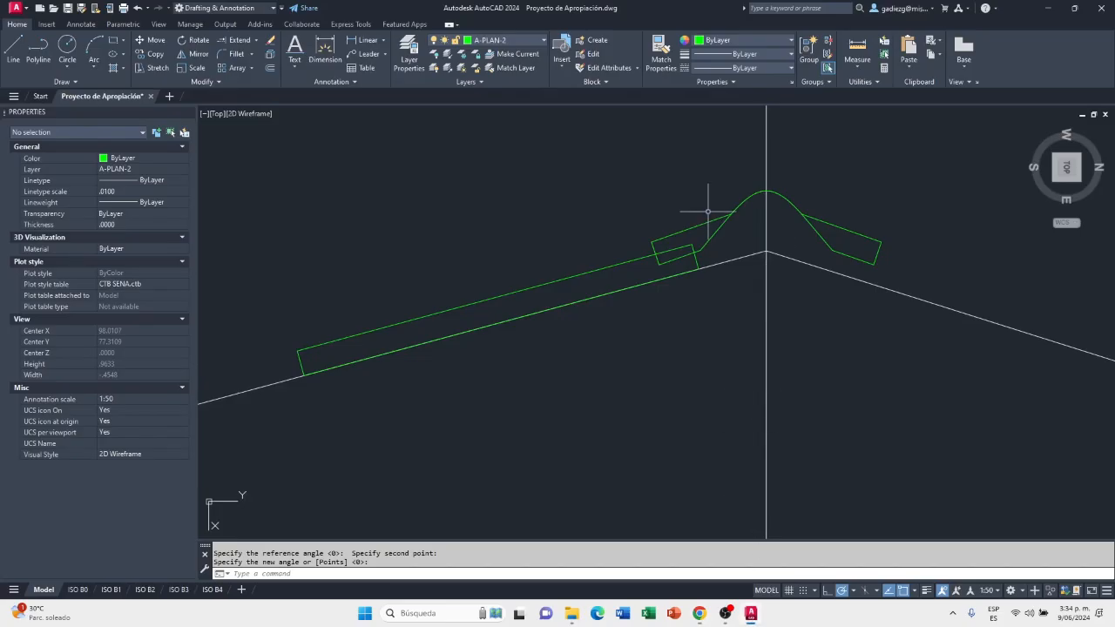
scroll(696, 249, "up", 3)
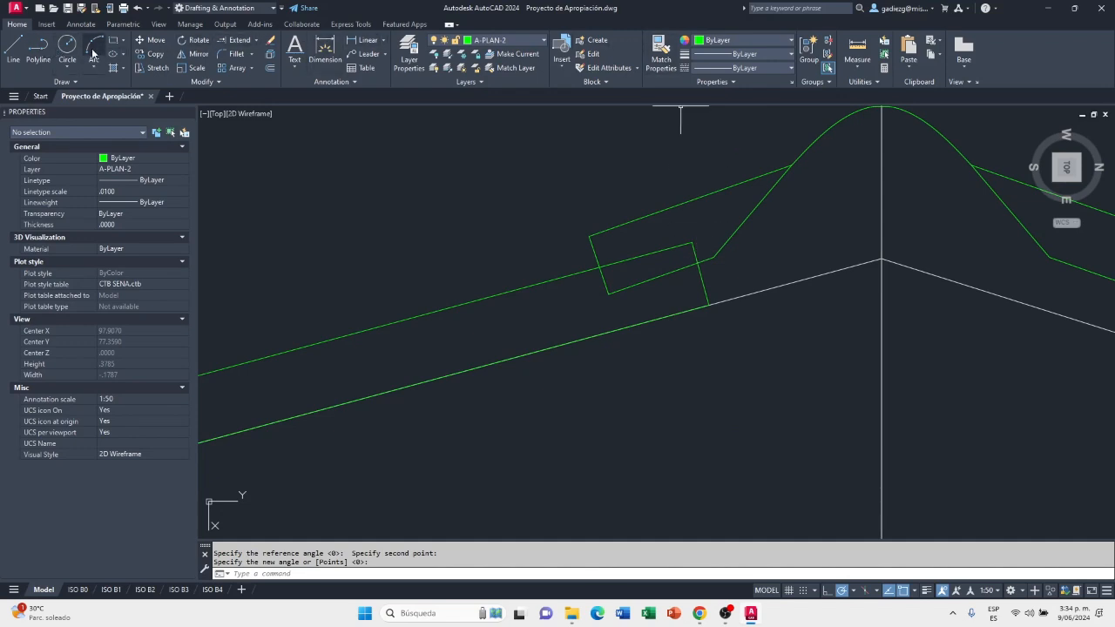
left_click(860, 66)
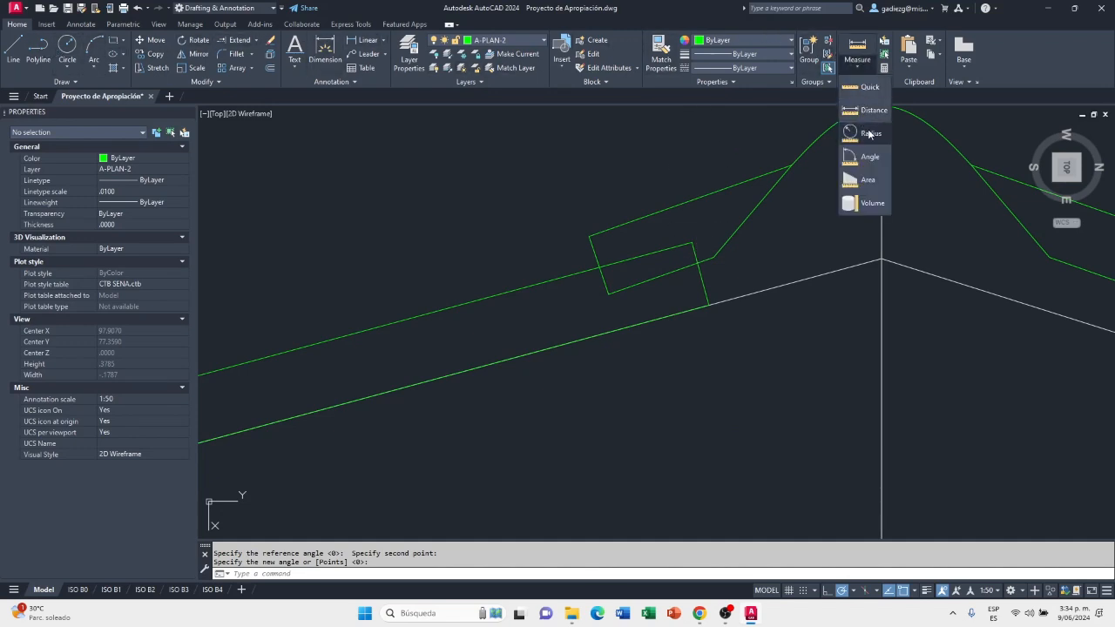
left_click(866, 111)
scroll(694, 230, "up", 2)
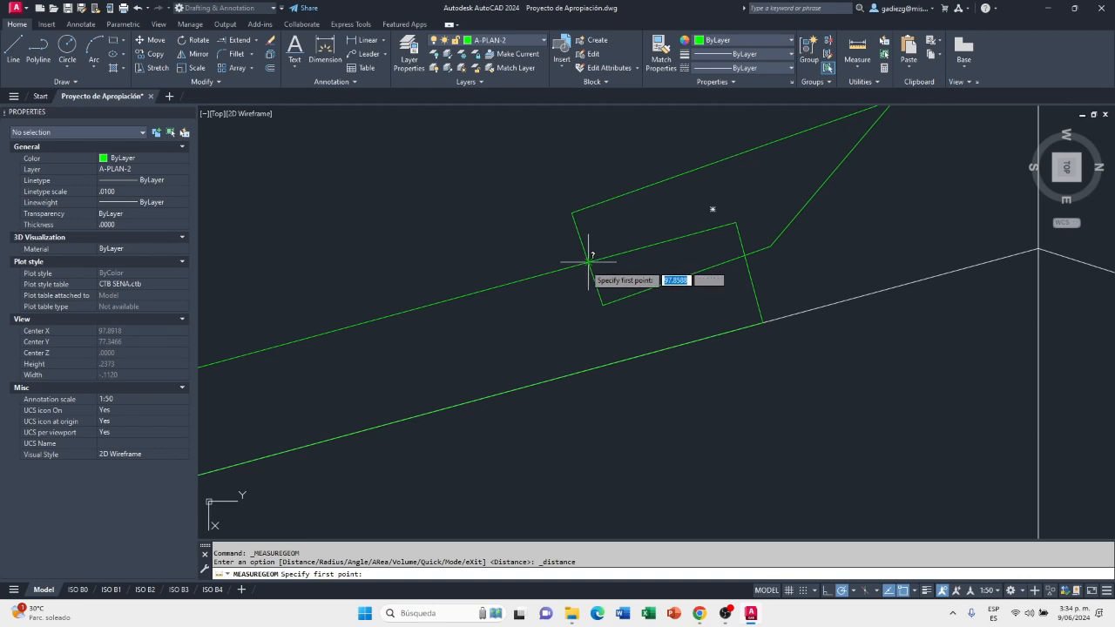
left_click(588, 259)
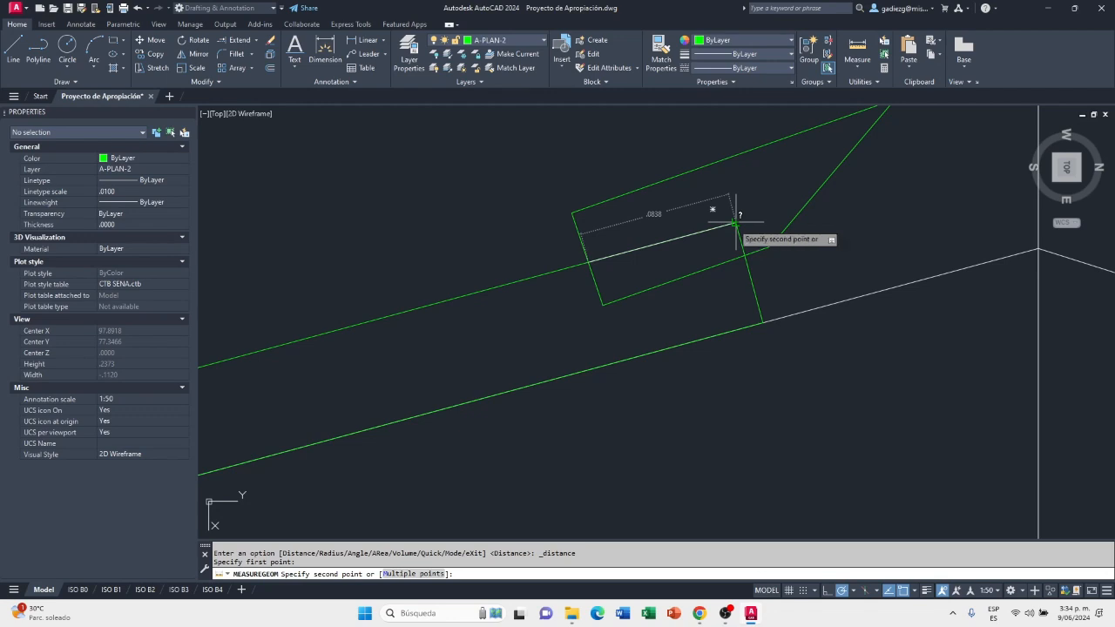
key("Escape")
scroll(724, 236, "down", 2)
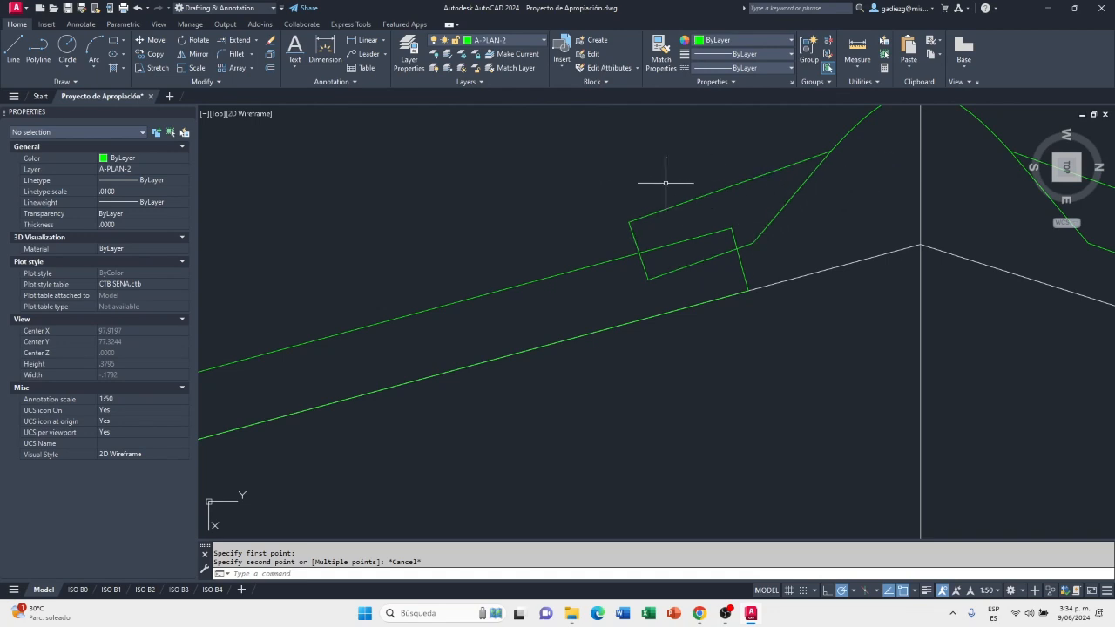
Move the No. 3 sheet by its upper ridge-side corner to the outer end edge of the ridge cap's 27% wing
left_click(155, 40)
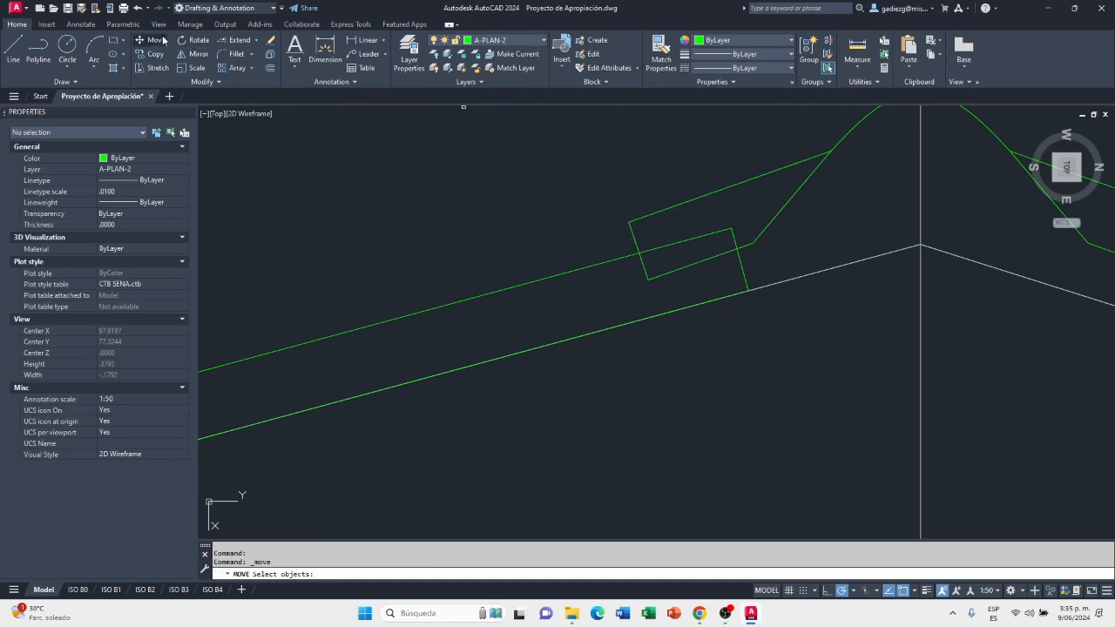
left_click(697, 235)
left_click(697, 241)
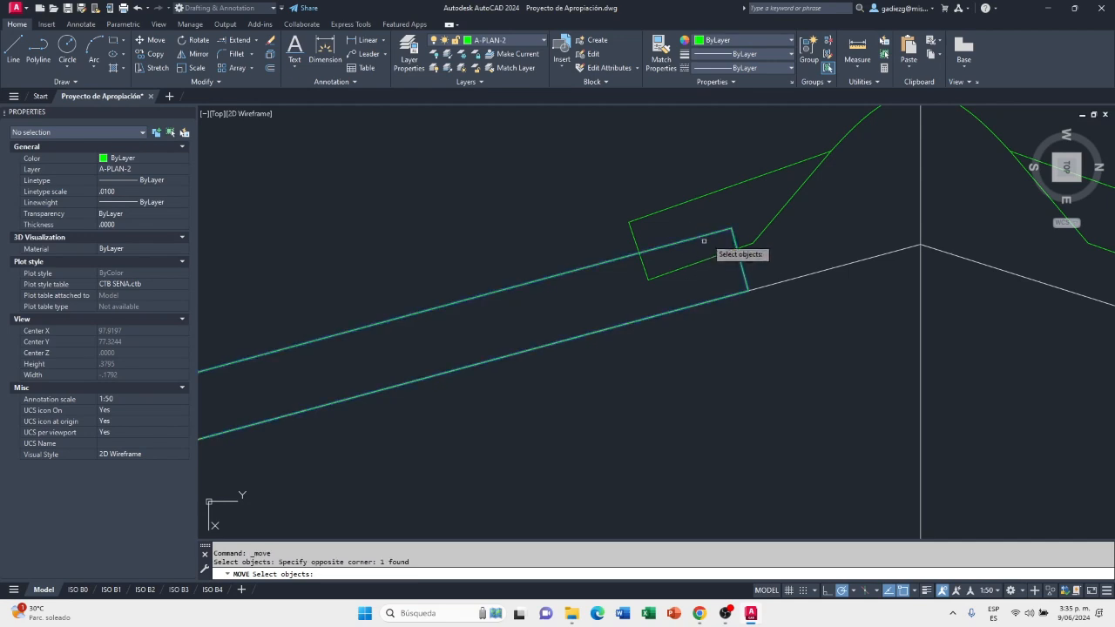
key("Return")
left_click(731, 229)
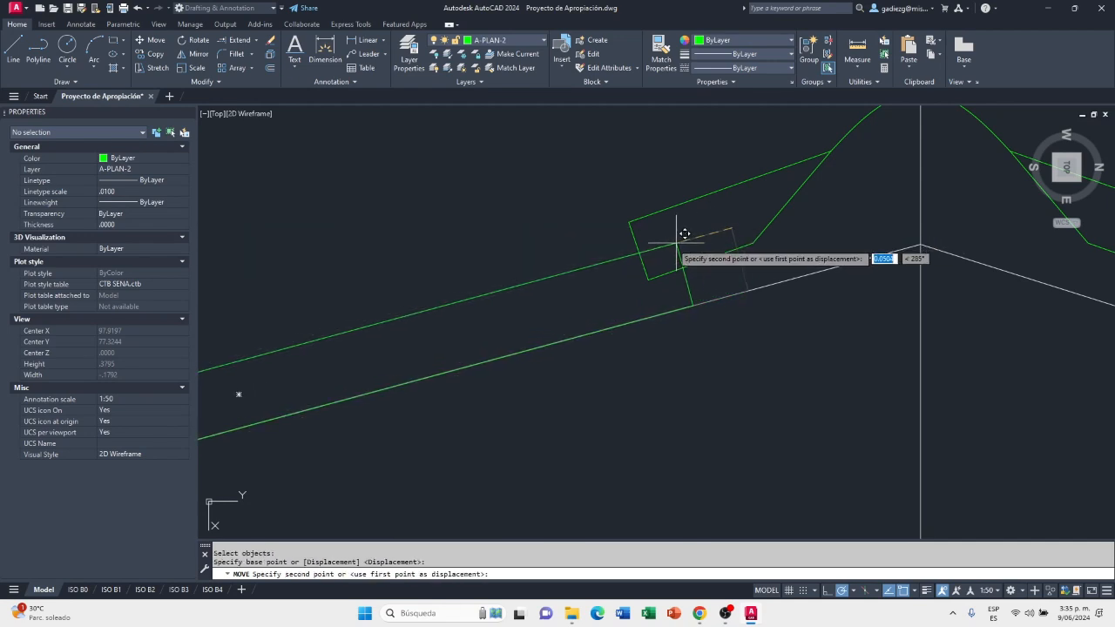
scroll(648, 244, "up", 3)
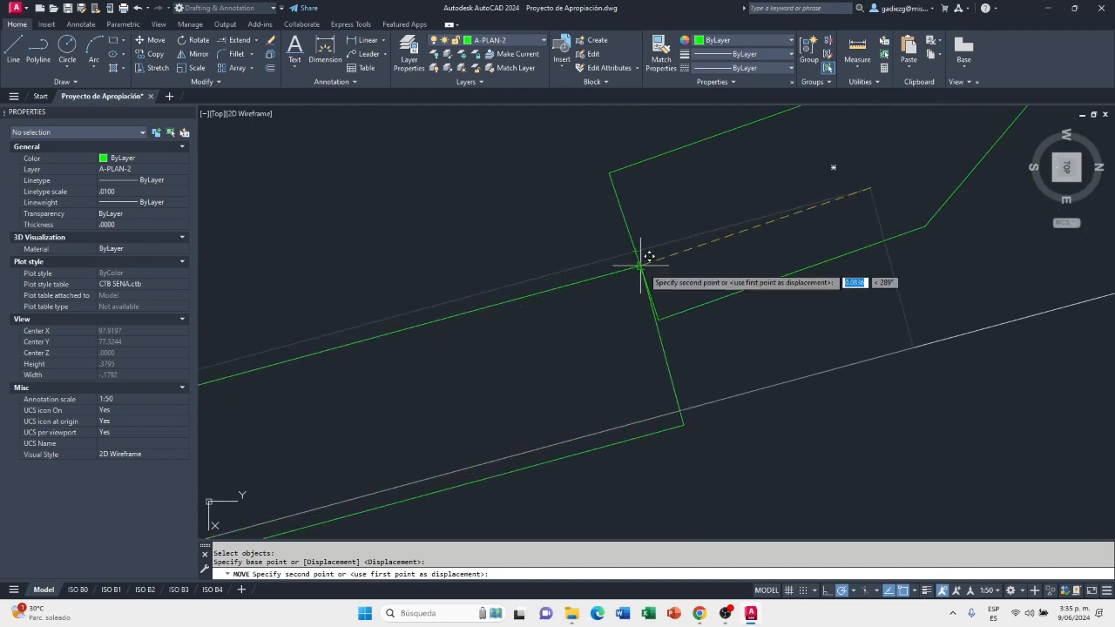
left_click(641, 266)
scroll(607, 281, "down", 4)
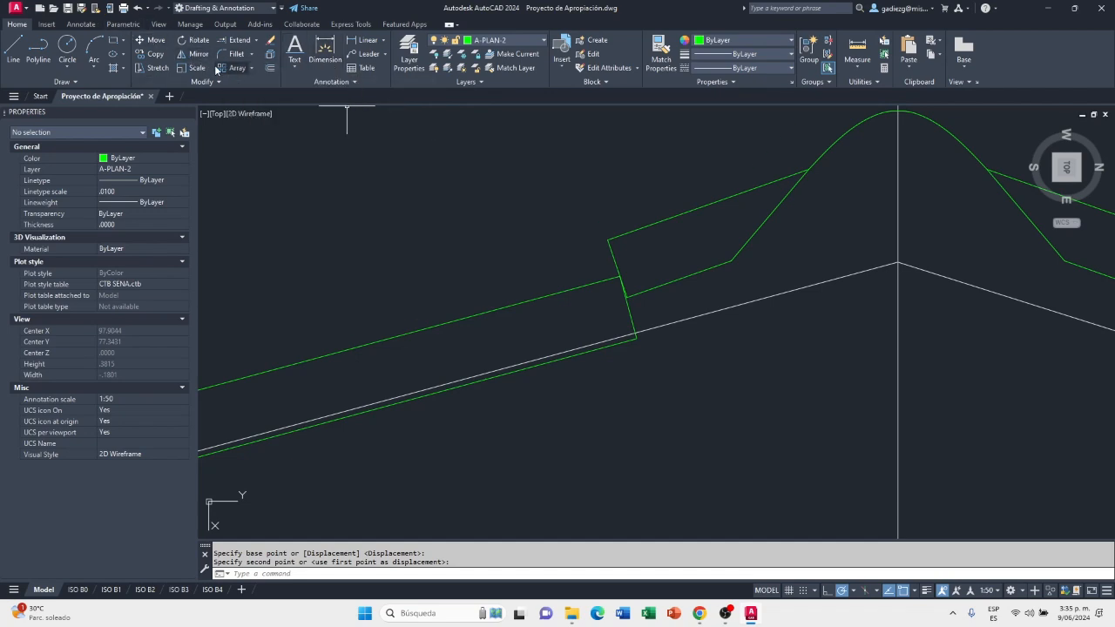
Move the No. 3 sheet .14 toward the ridge along the direction of its upper edge
left_click(160, 38)
left_click(633, 342)
left_click(522, 296)
key("Return")
scroll(624, 291, "up", 4)
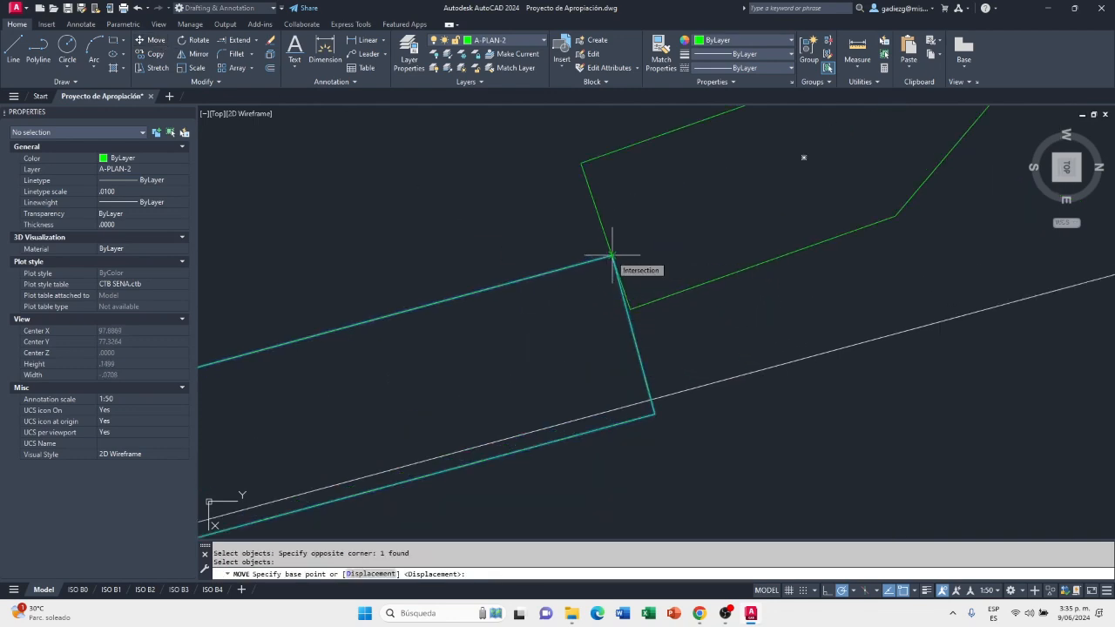
left_click(612, 255)
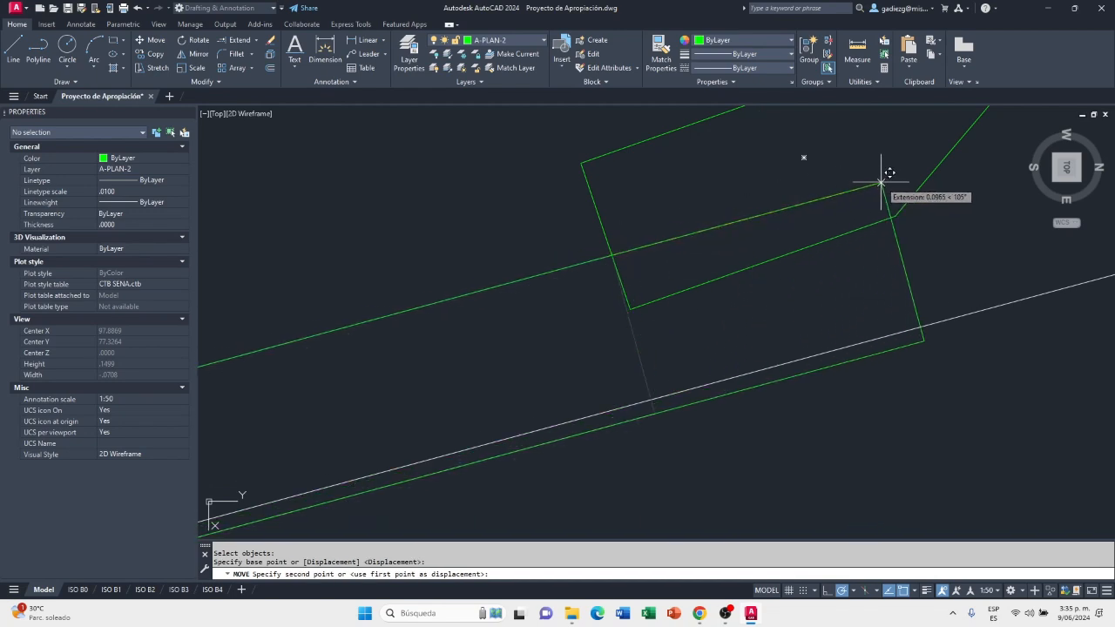
type(".14")
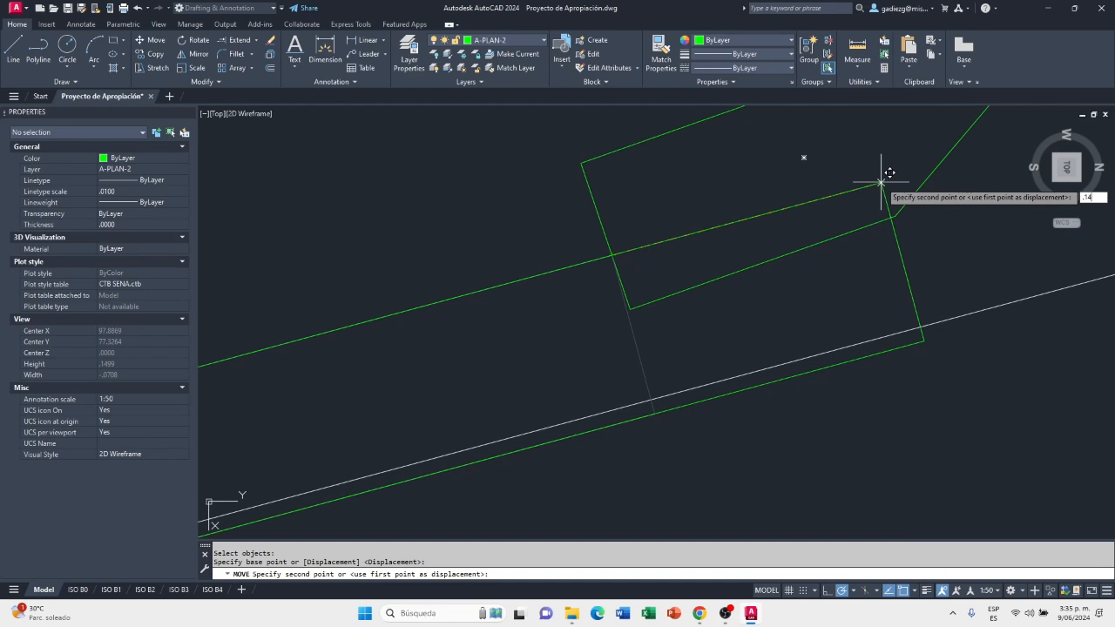
key("Return")
scroll(734, 258, "down", 4)
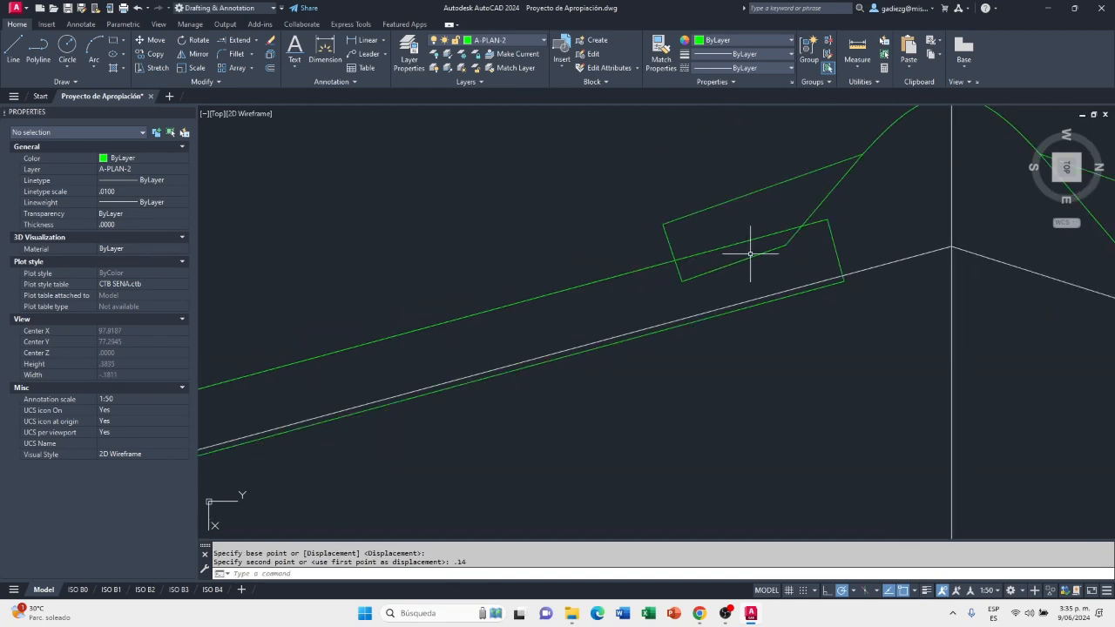
Move the No. 3 sheet by its lower ridge-side corner up onto the 27% slope line
middle_click_drag(891, 217, 761, 304)
scroll(711, 334, "up", 2)
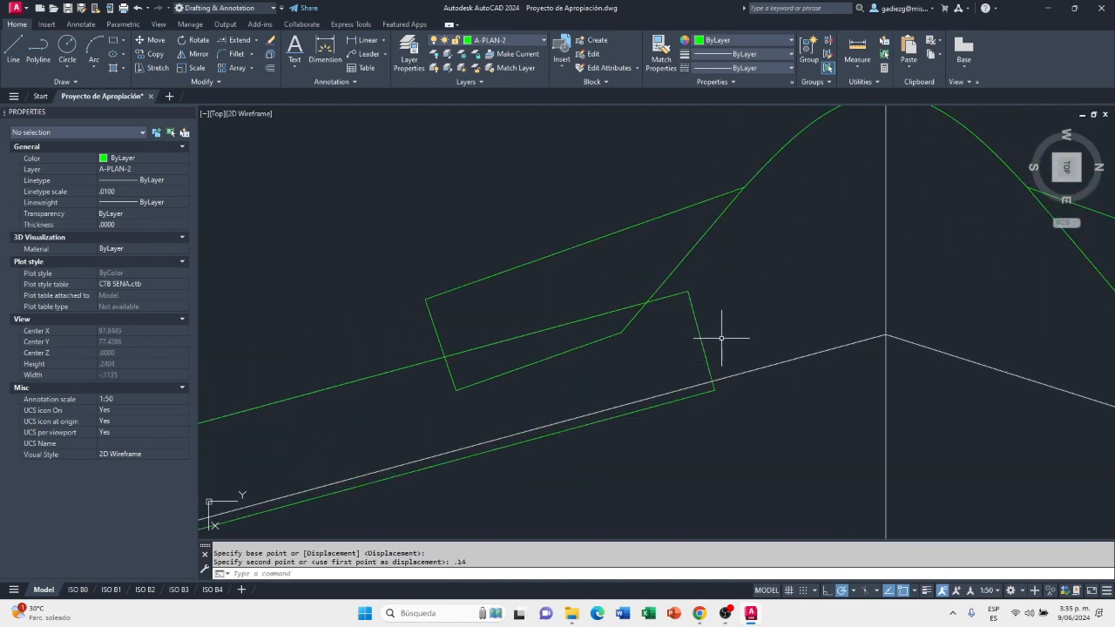
type("m")
key("Return")
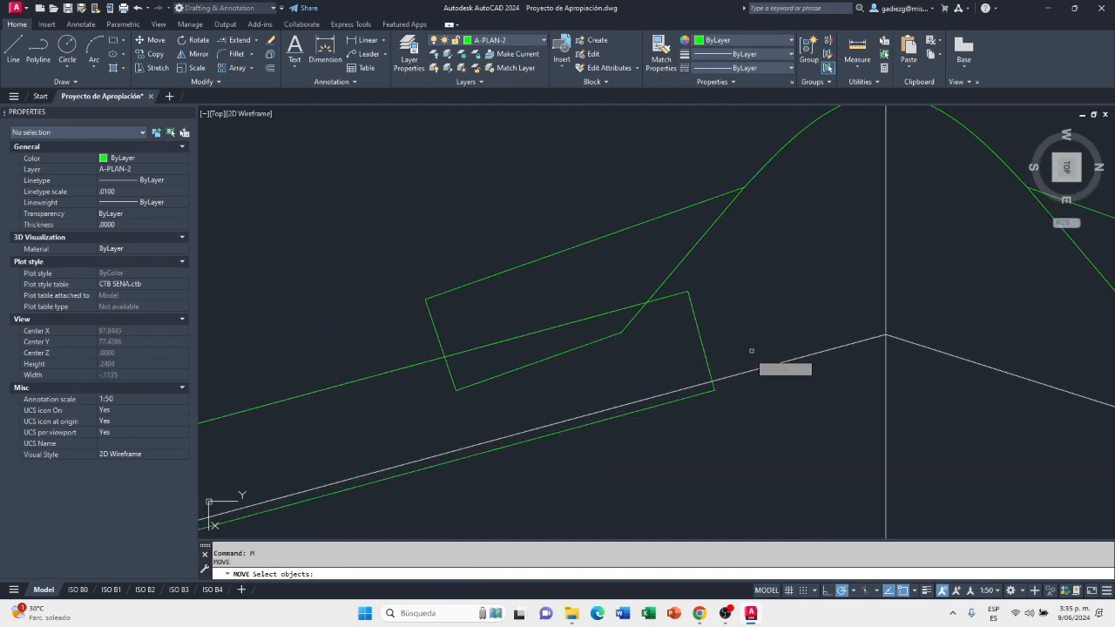
left_click(710, 391)
key("Return")
left_click(711, 390)
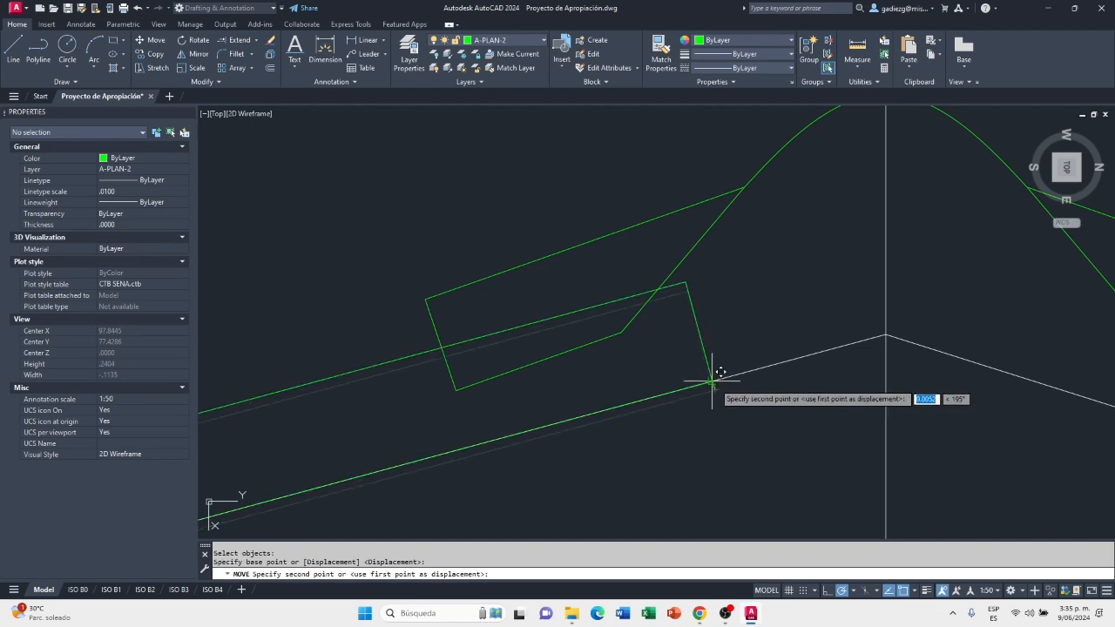
left_click(714, 378)
scroll(730, 394, "down", 2)
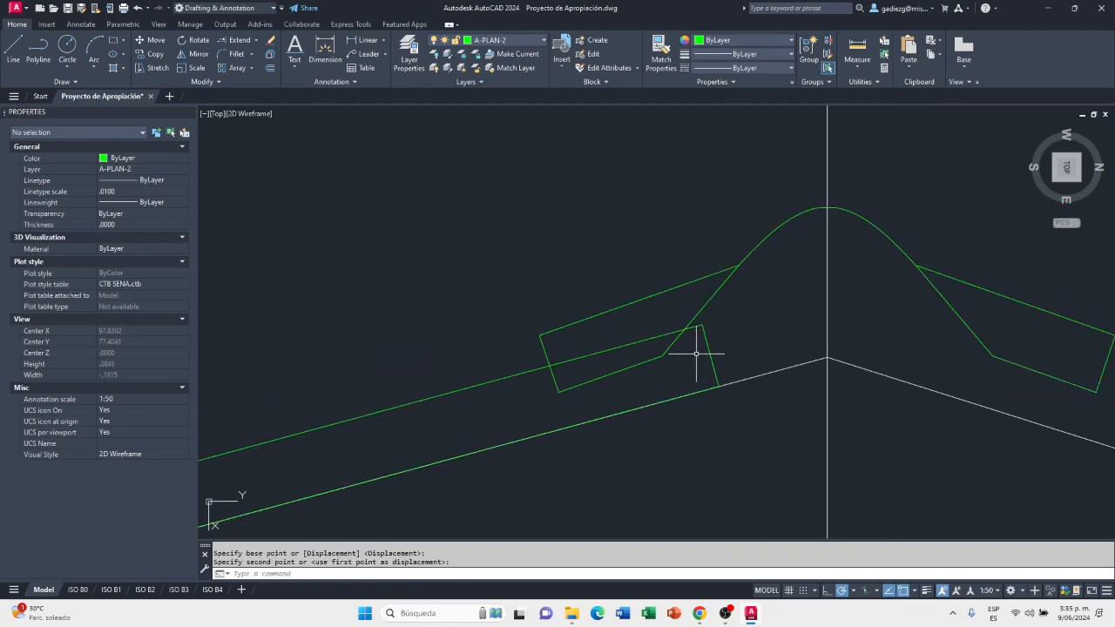
scroll(705, 344, "down", 3)
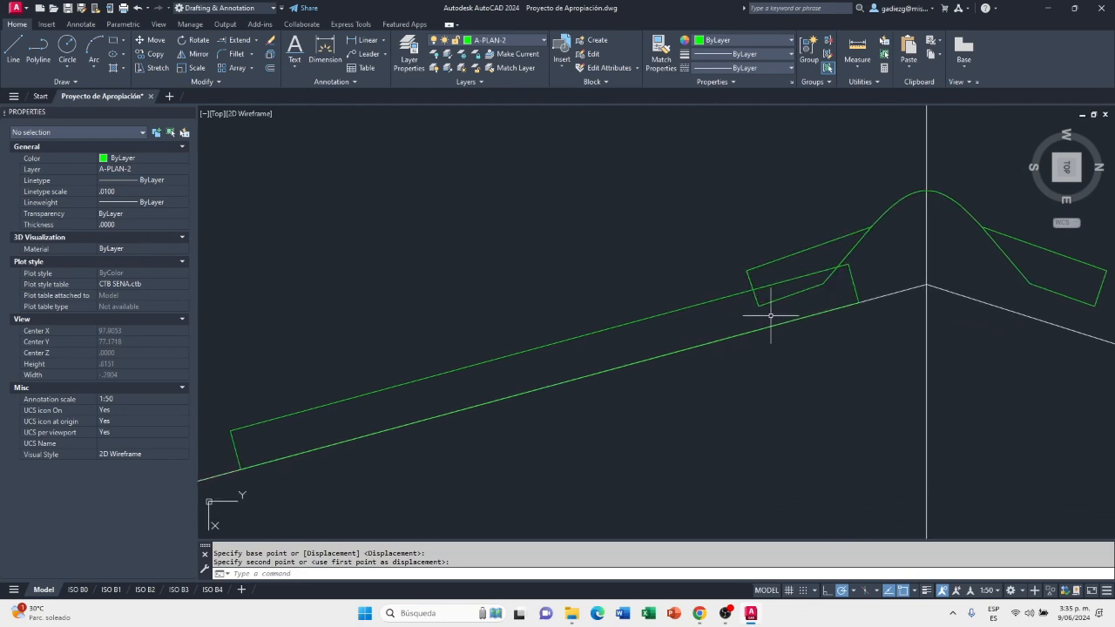
scroll(742, 324, "down", 2)
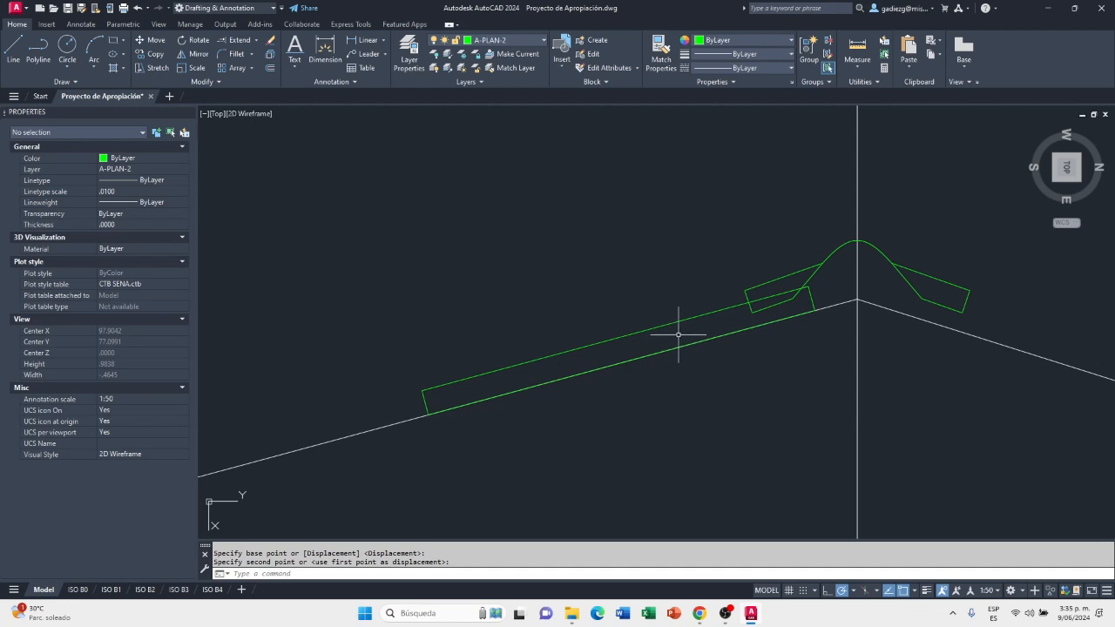
middle_click_drag(679, 345, 742, 315)
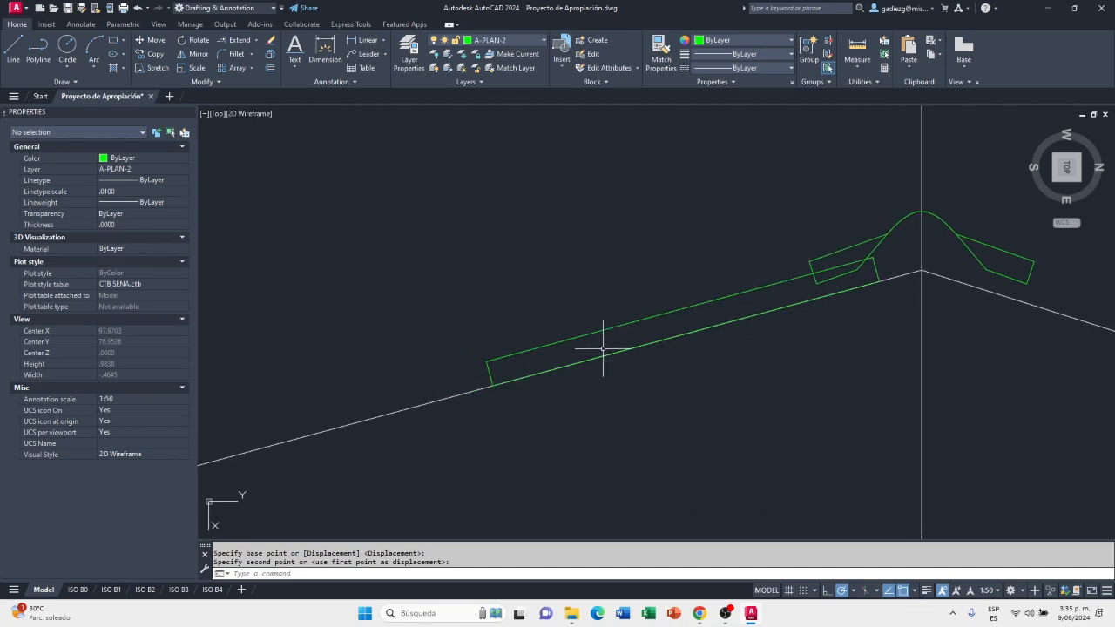
Rotate the No. 3 sheet about its lower ridge-side corner on the 27% slope line
scroll(894, 266, "up", 2)
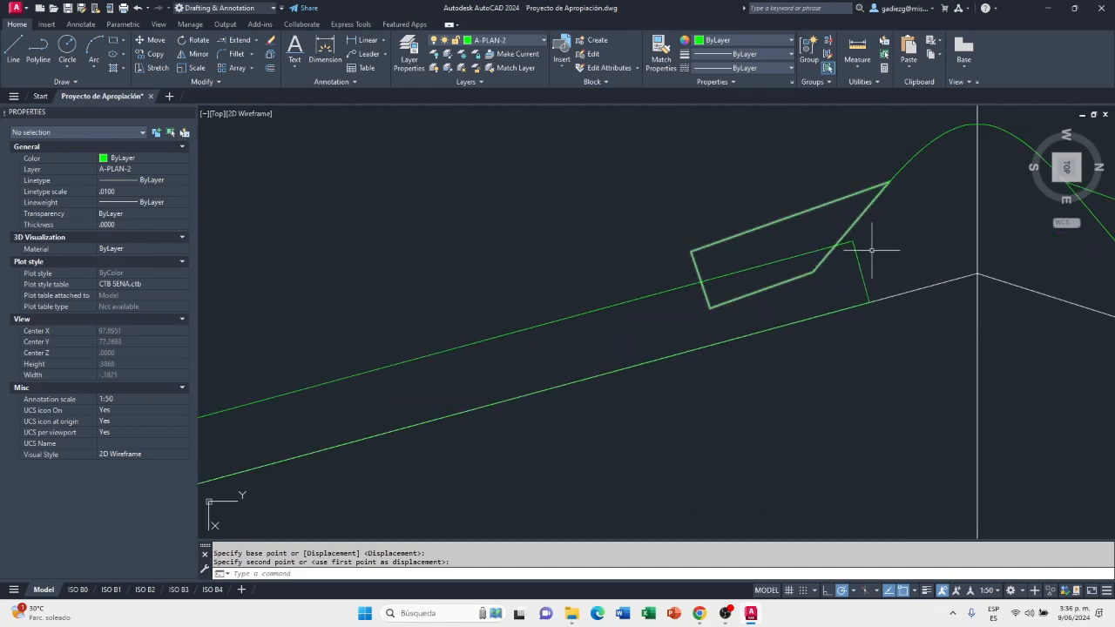
scroll(866, 283, "down", 2)
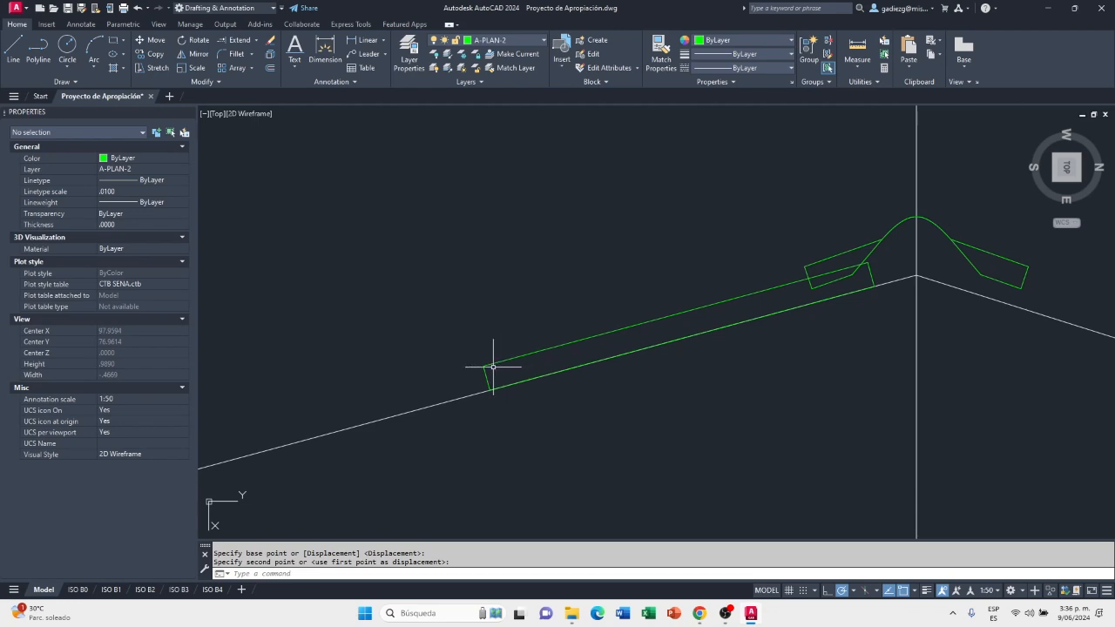
scroll(493, 371, "up", 2)
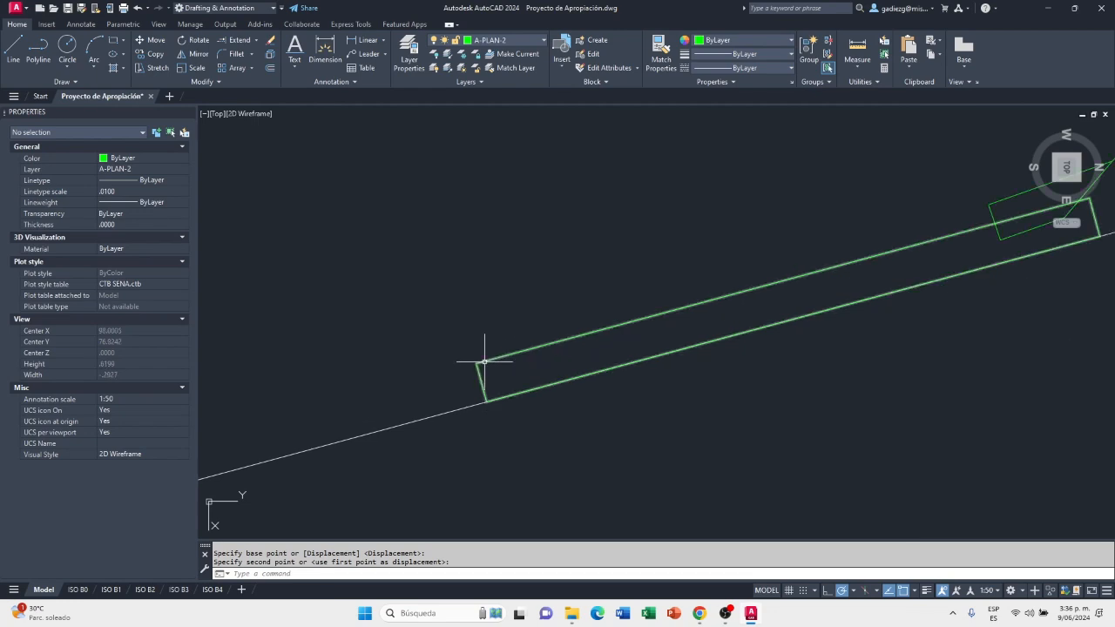
left_click(483, 361)
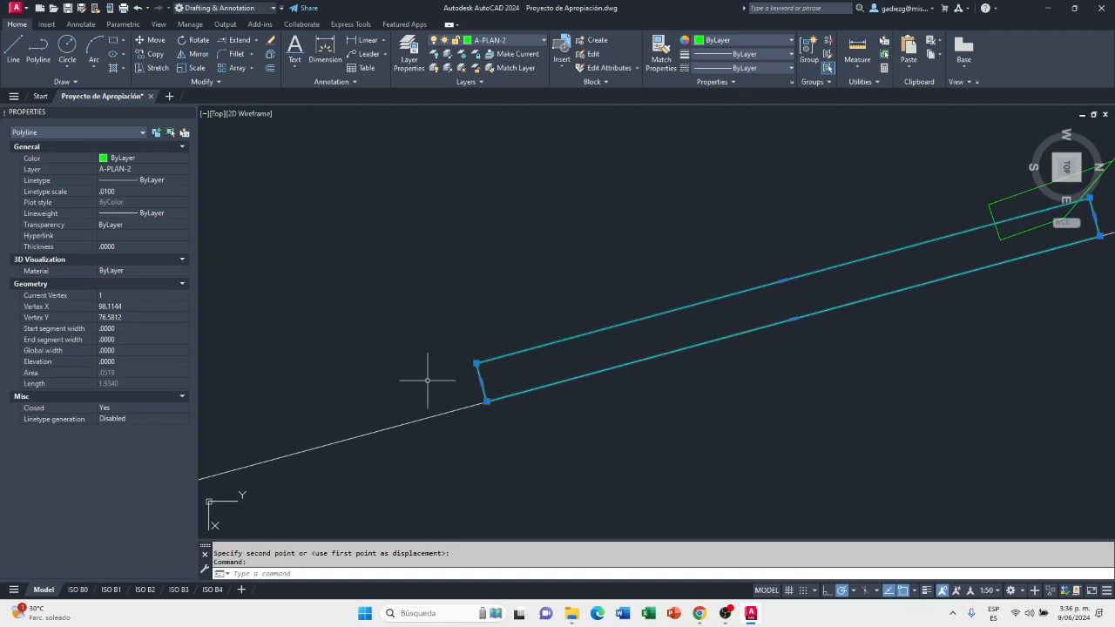
scroll(421, 397, "down", 2)
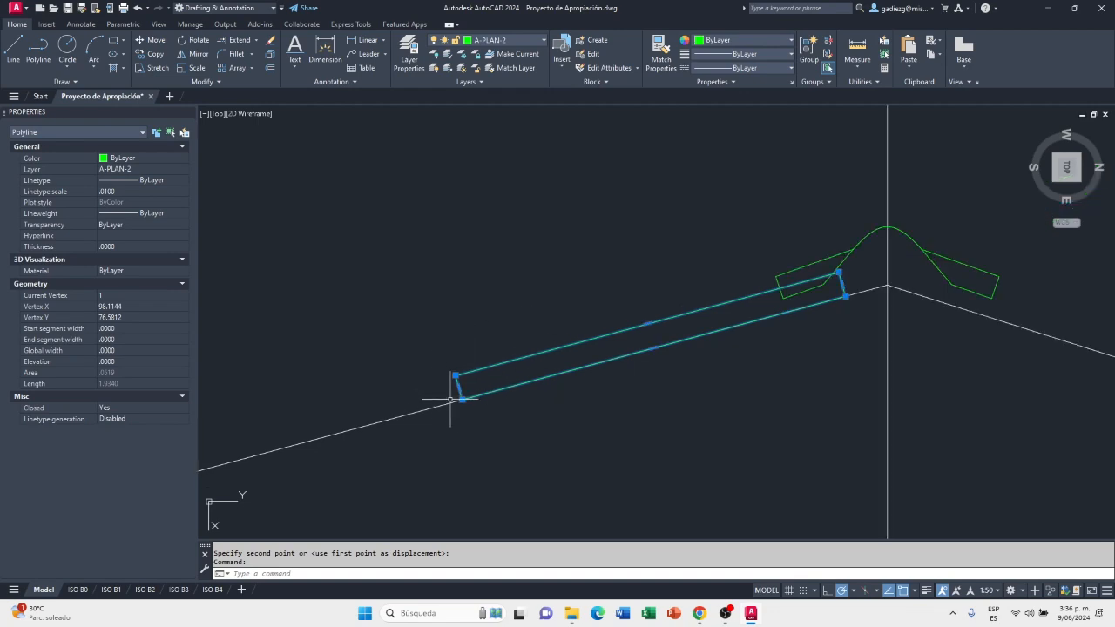
left_click(196, 40)
scroll(862, 287, "up", 4)
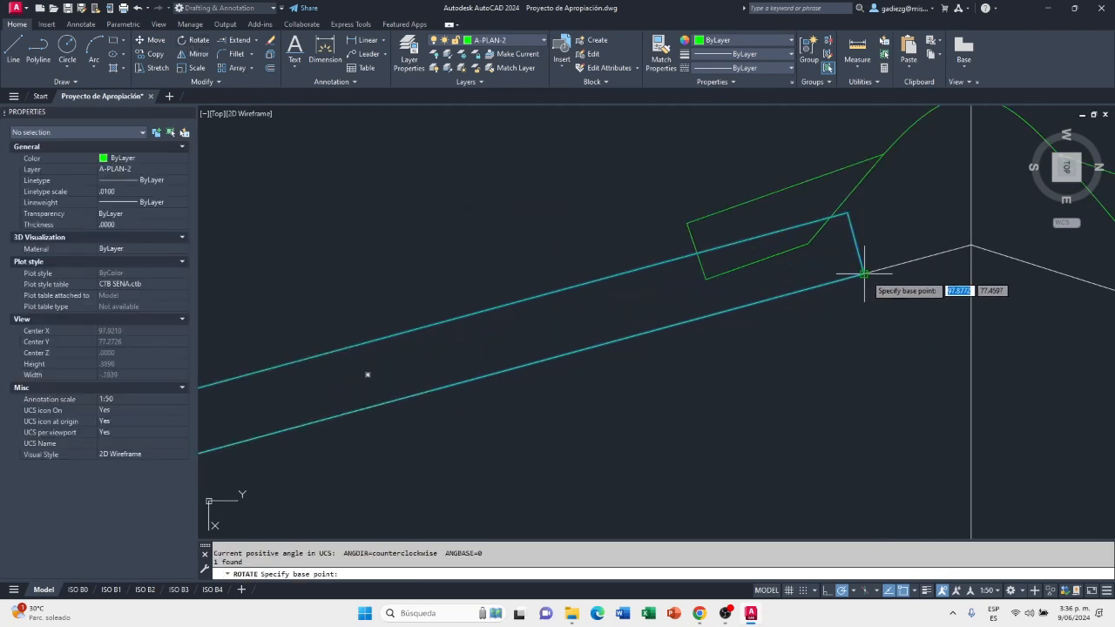
left_click(864, 274)
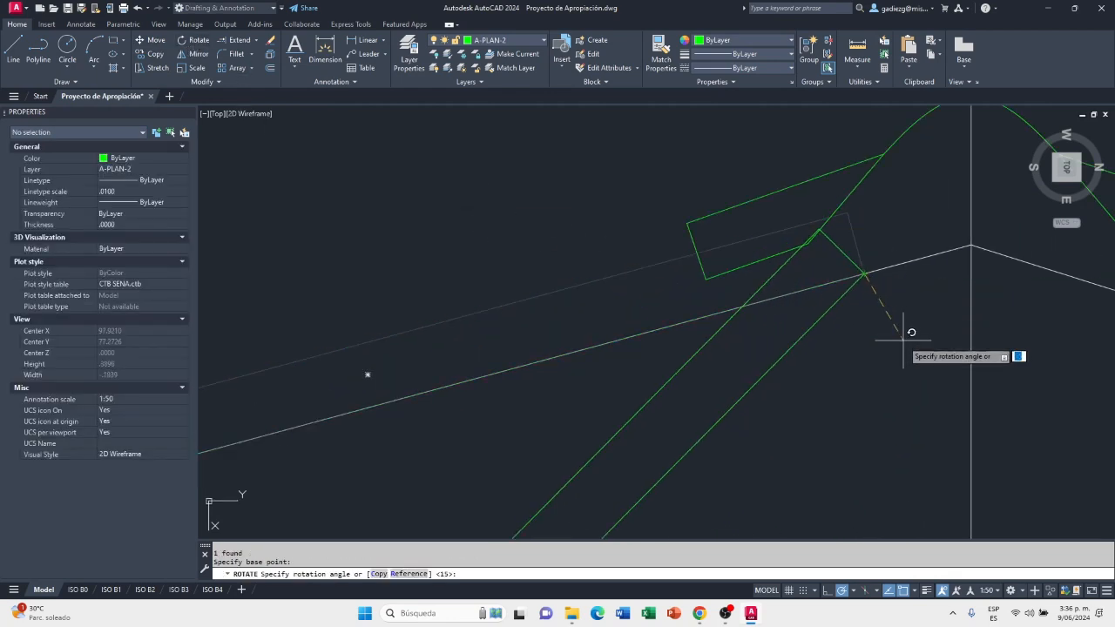
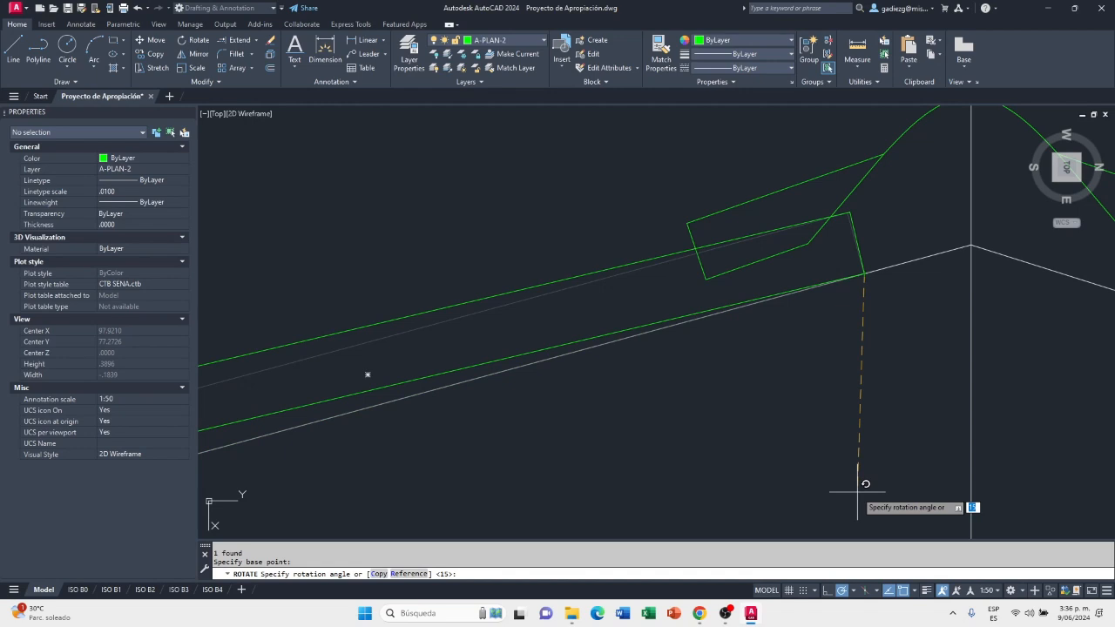
Try the No. 3 sheet's rotation about its lower ridge-side corner at 5 degrees and undo it
key("Return")
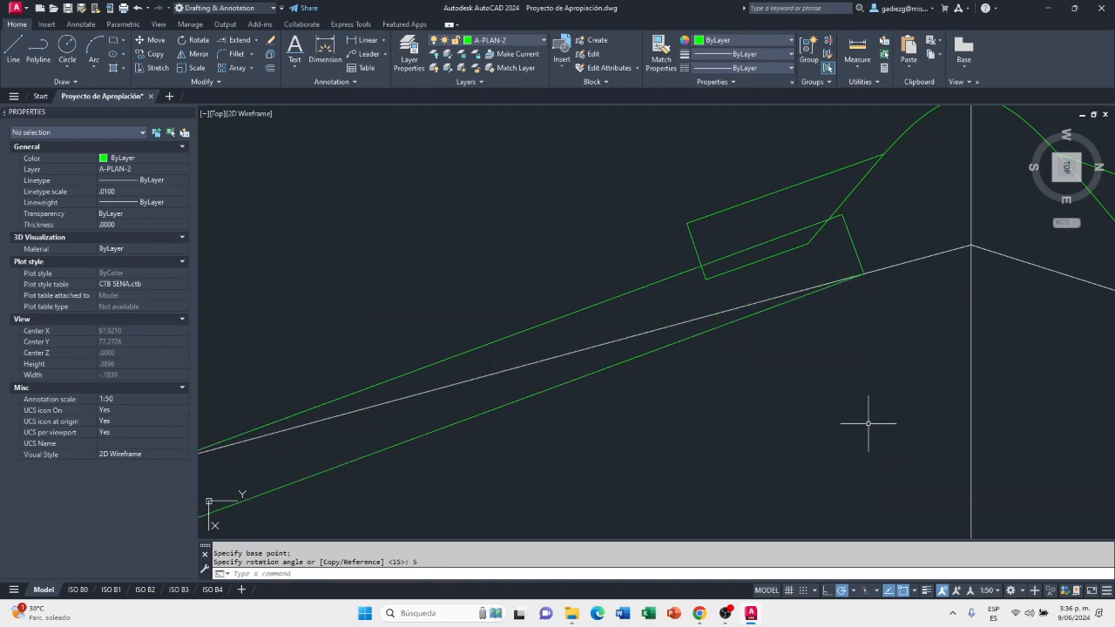
key("ctrl+z")
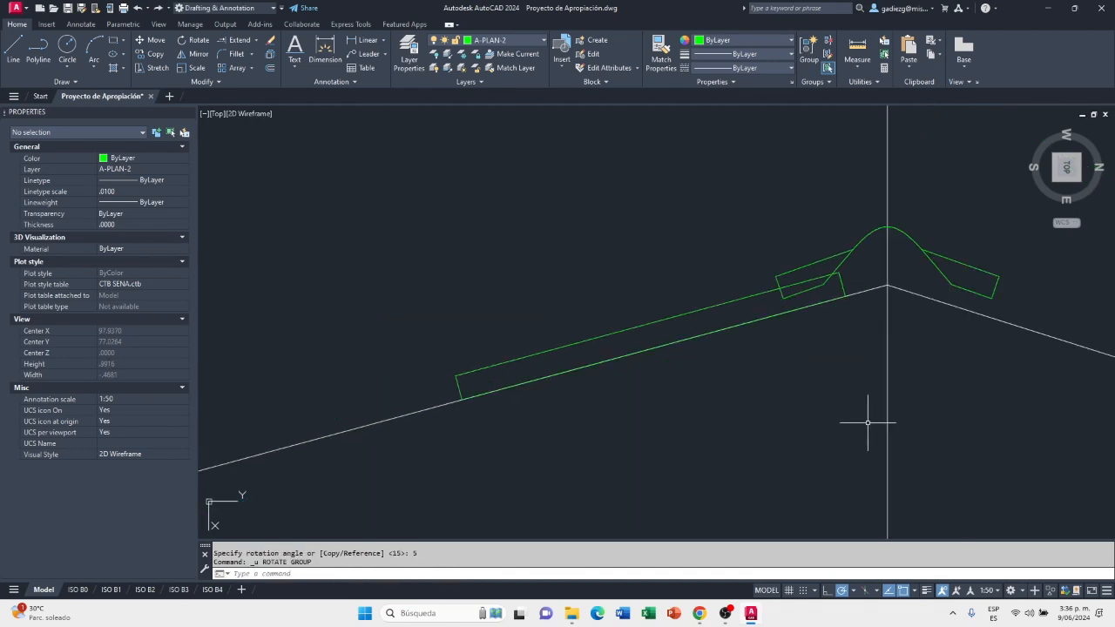
Try rotating the No. 3 sheet by -5 degrees about its lower ridge-side corner, and undo the rotation
type("ro")
key("Return")
left_click(733, 305)
left_click(733, 305)
key("Return")
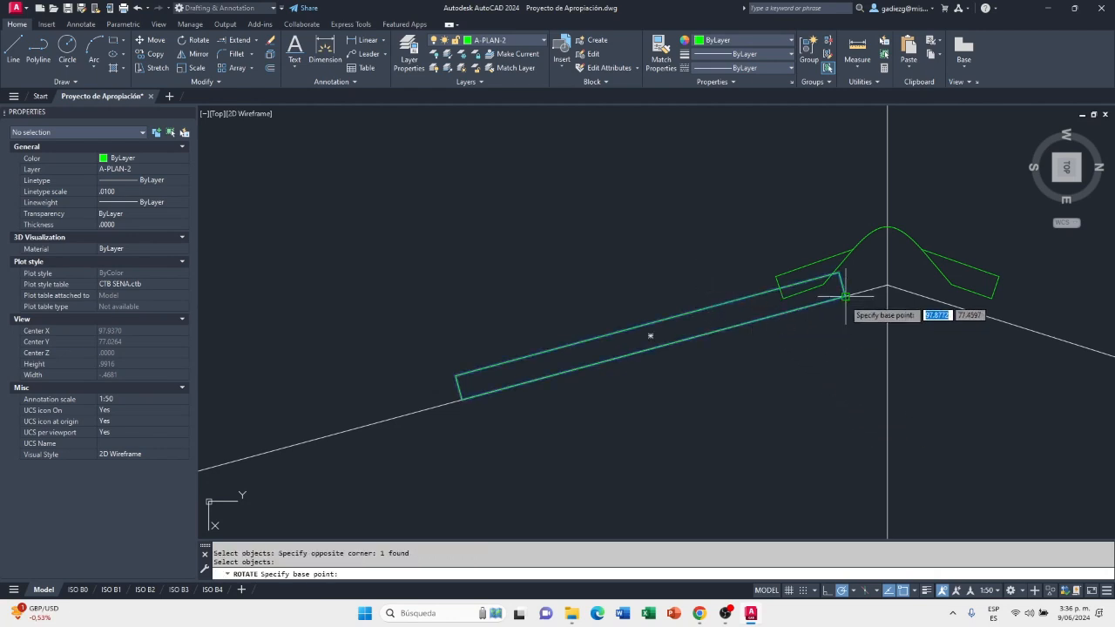
left_click(844, 297)
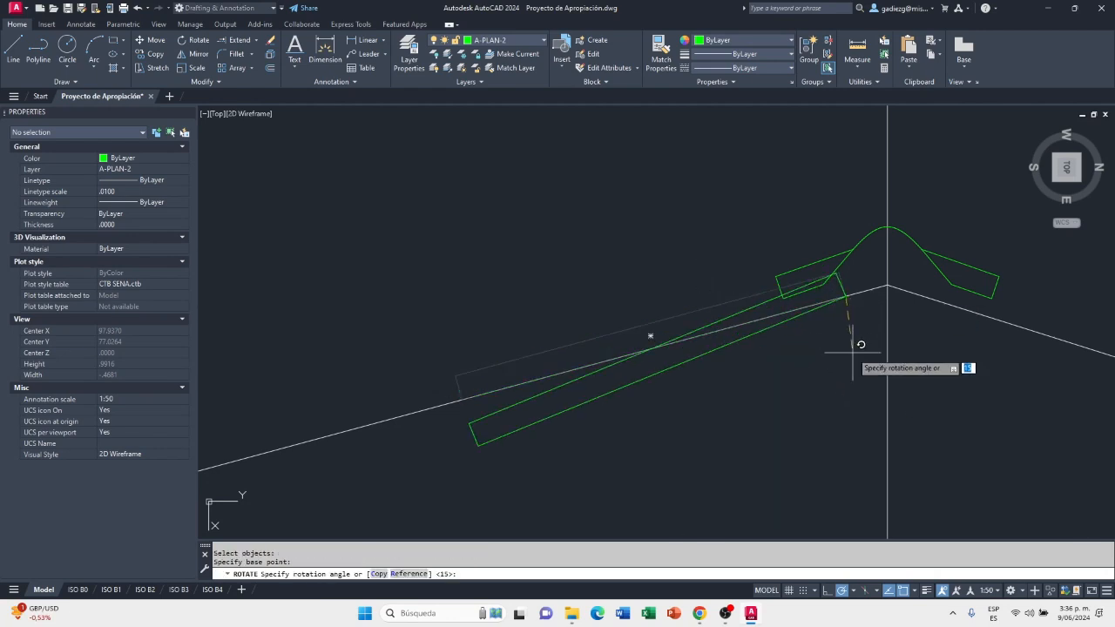
type("-5")
key("Return")
scroll(658, 365, "up", 1)
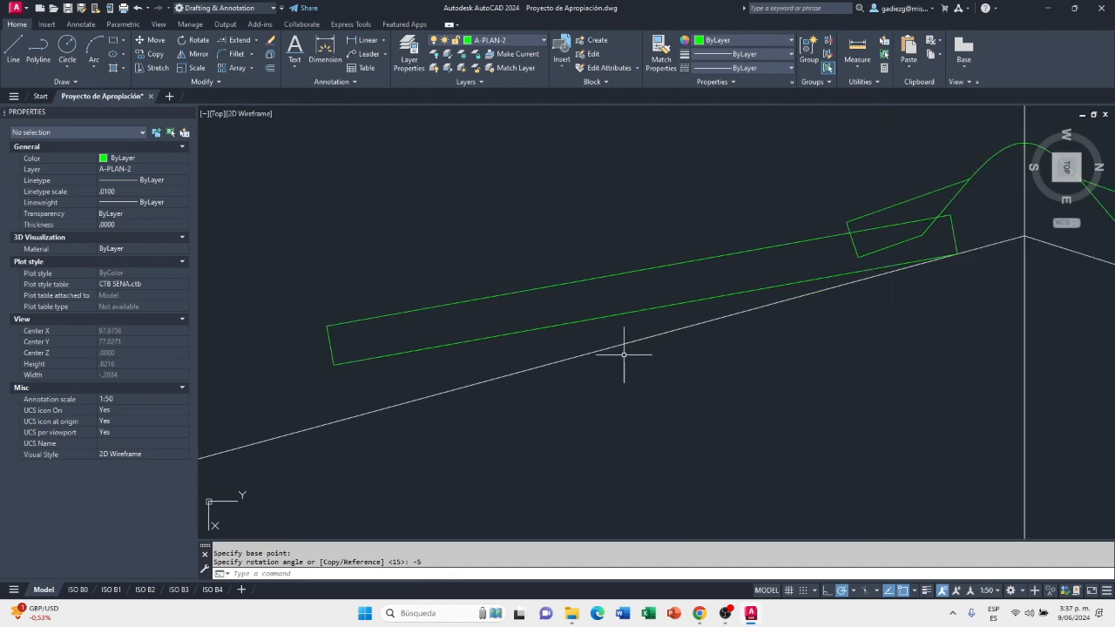
scroll(631, 355, "down", 1)
key("ctrl+z")
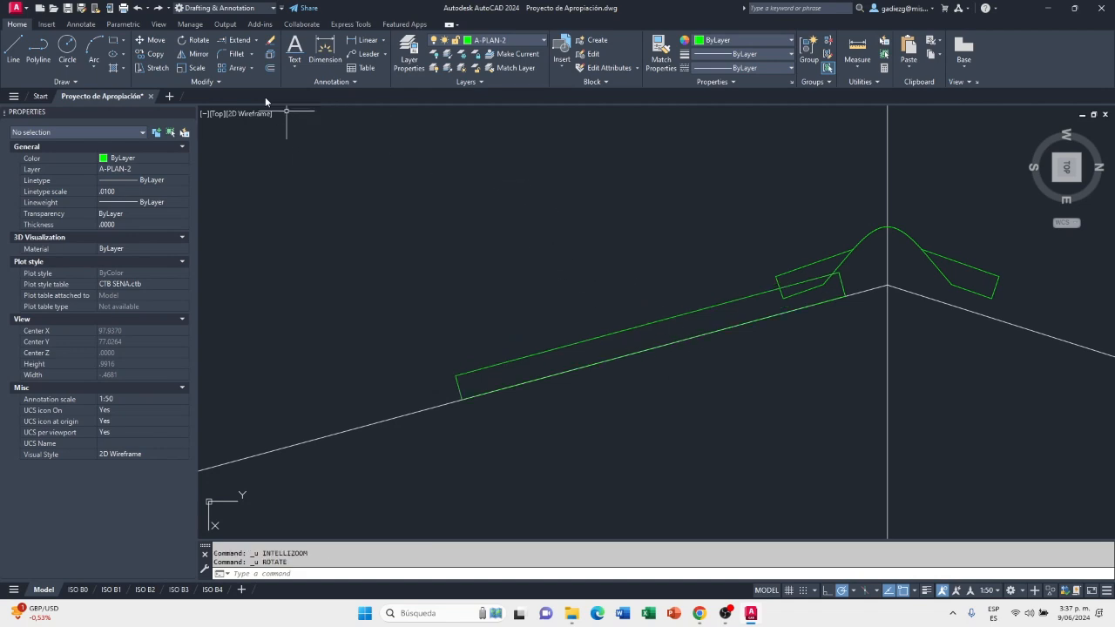
Try rotating the No. 3 sheet by 1 degree about its lower ridge-side corner, and undo the rotation
left_click(193, 40)
left_click(480, 352)
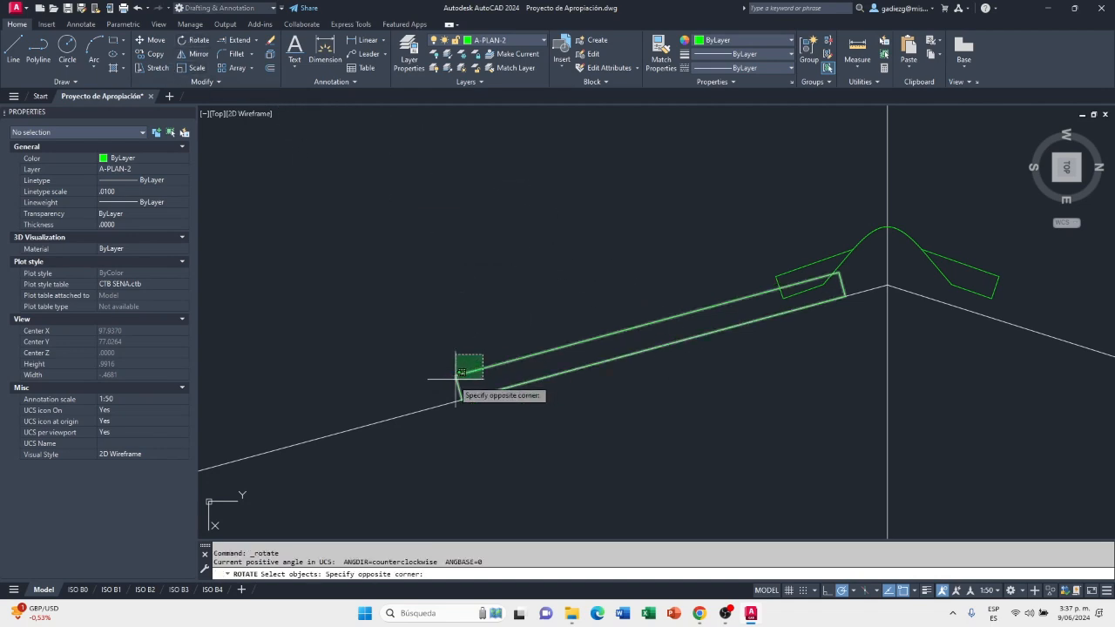
left_click(462, 376)
key("Return")
scroll(863, 315, "up", 2)
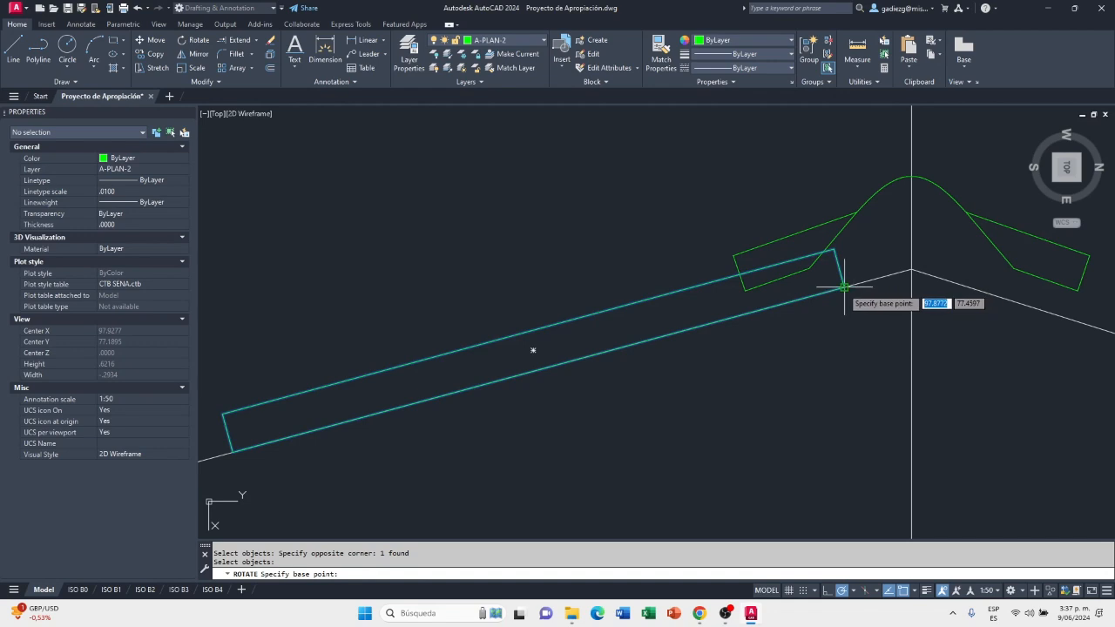
left_click(843, 285)
type("1")
key("Return")
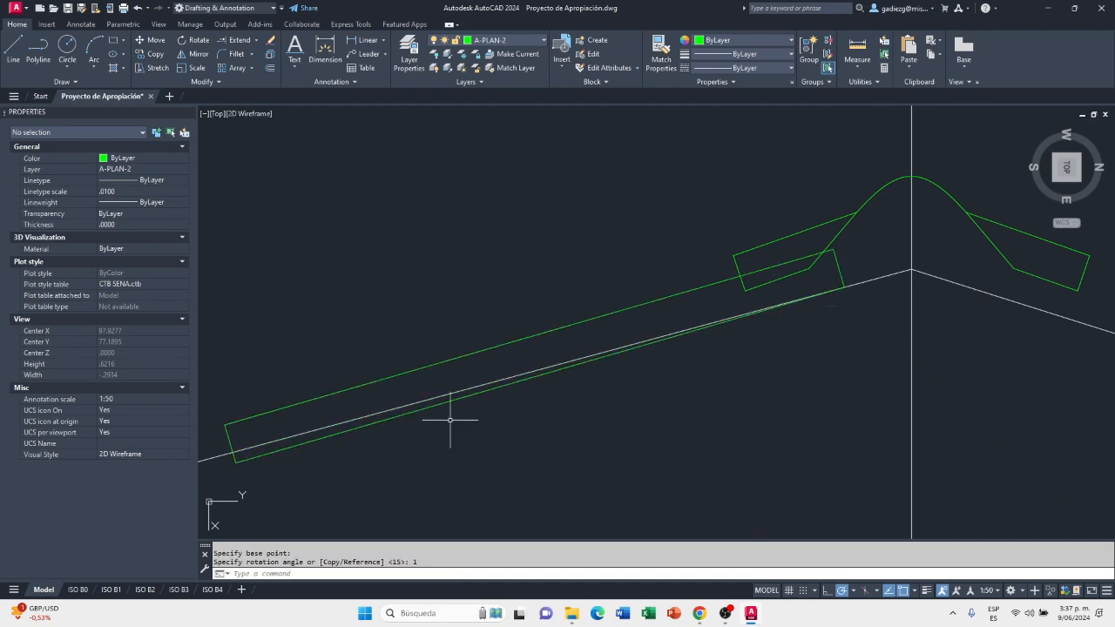
key("ctrl+z")
Rotate the No. 3 sheet by -1 degree about its lower ridge-side corner on the 27% slope line
type("ro")
key("Return")
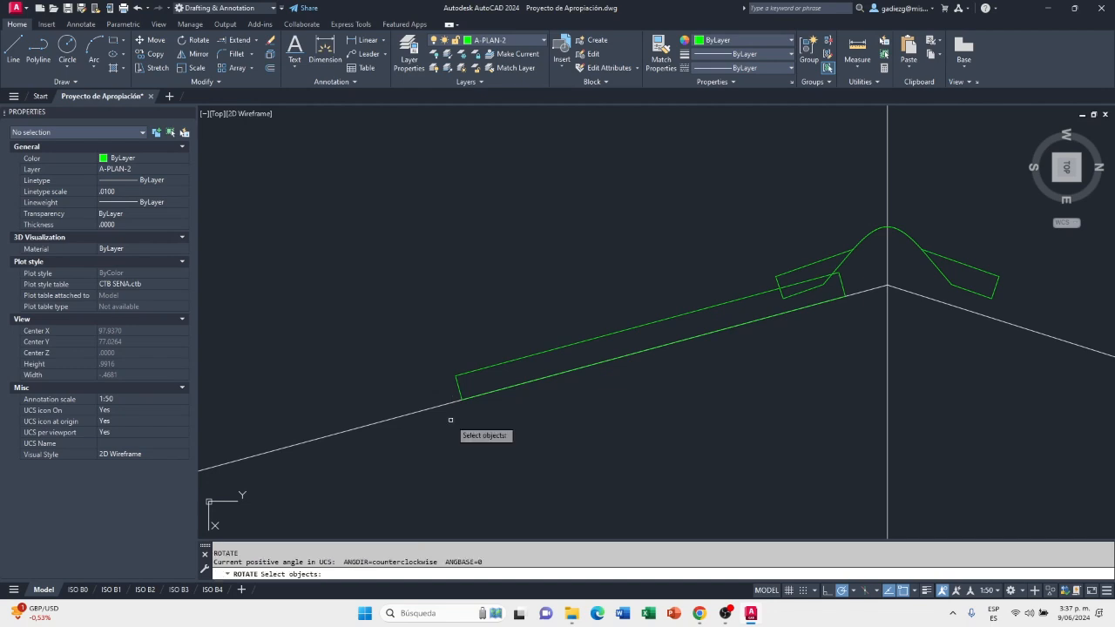
left_click(468, 384)
left_click(442, 352)
key("Return")
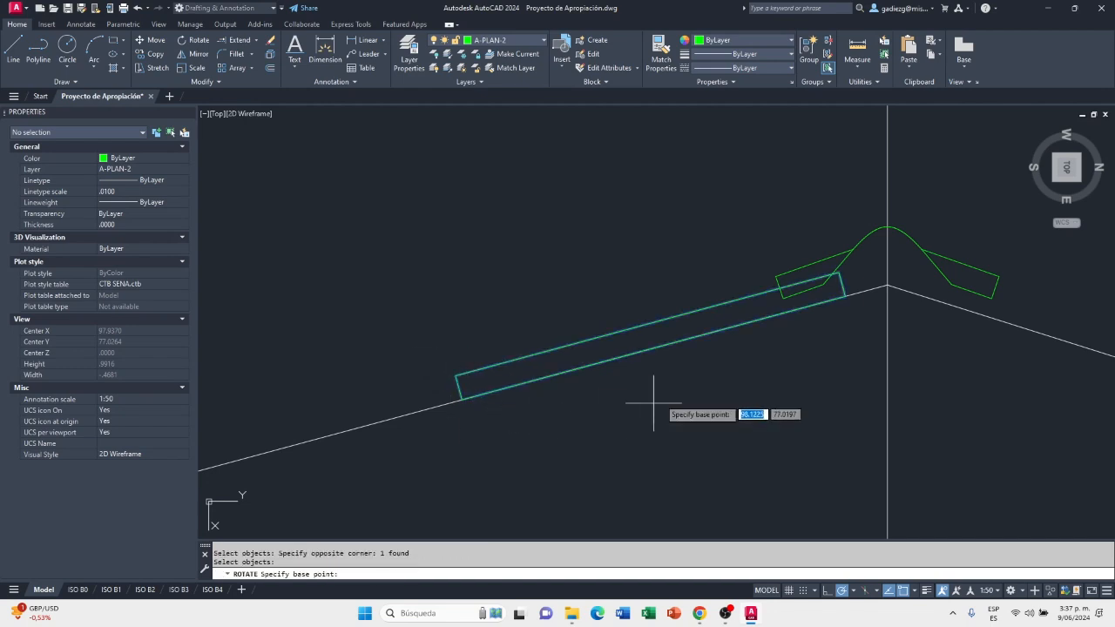
left_click(845, 296)
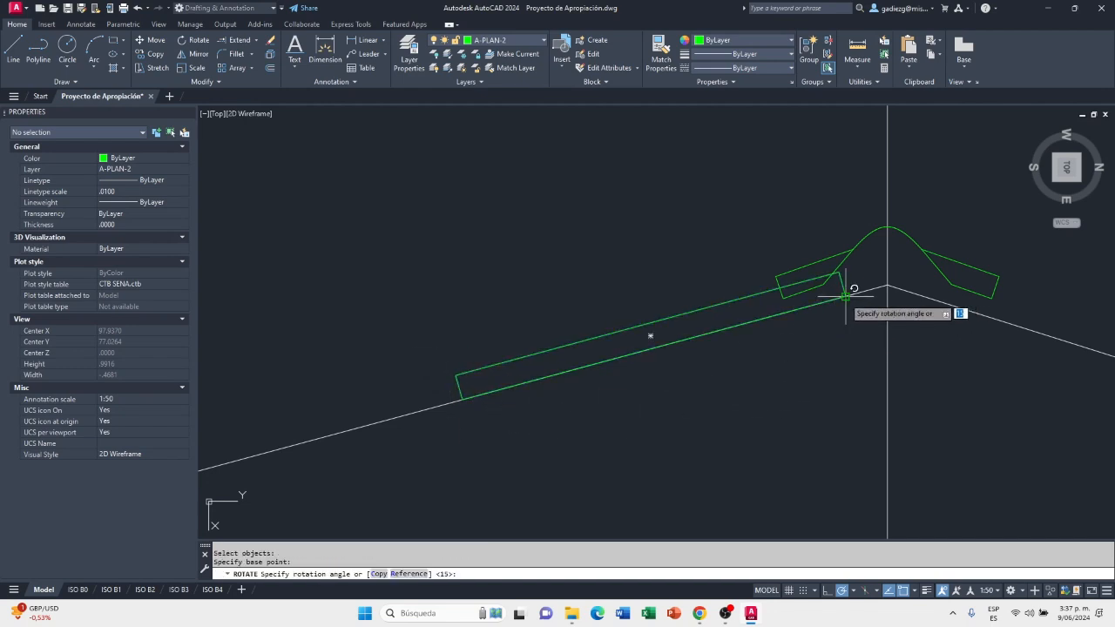
type("-1")
key("Return")
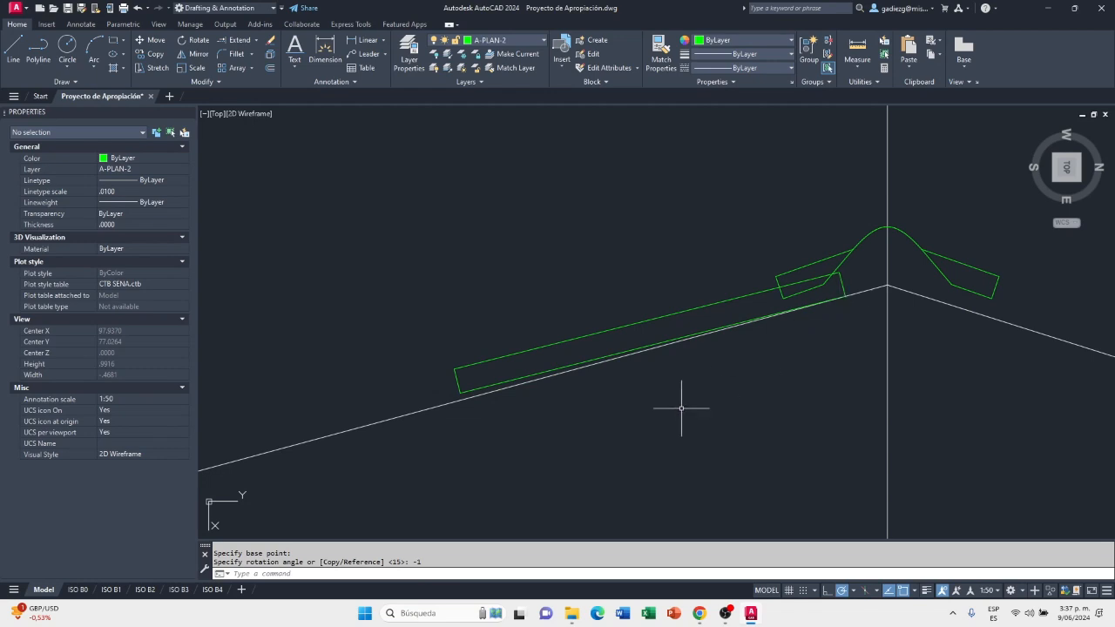
scroll(401, 389, "up", 2)
scroll(507, 380, "down", 3)
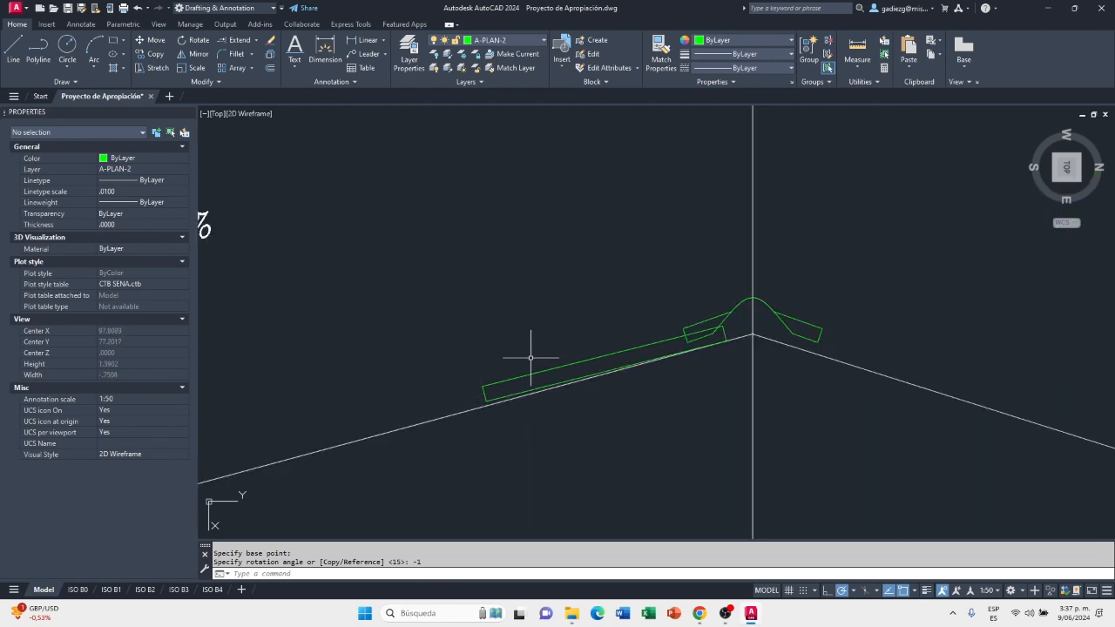
Copy the No. 3 sheet from where its upper edge crosses the ridge cap's end to its own eave-side end edge, about .0135 from the upper corner
scroll(721, 349, "down", 3)
scroll(794, 314, "up", 2)
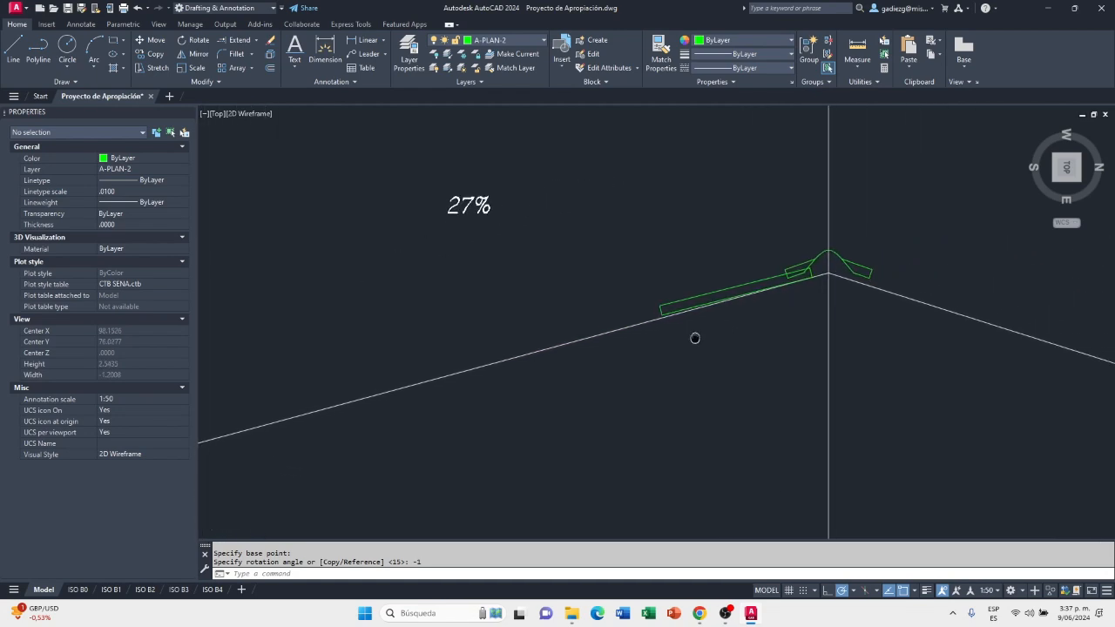
scroll(789, 292, "up", 2)
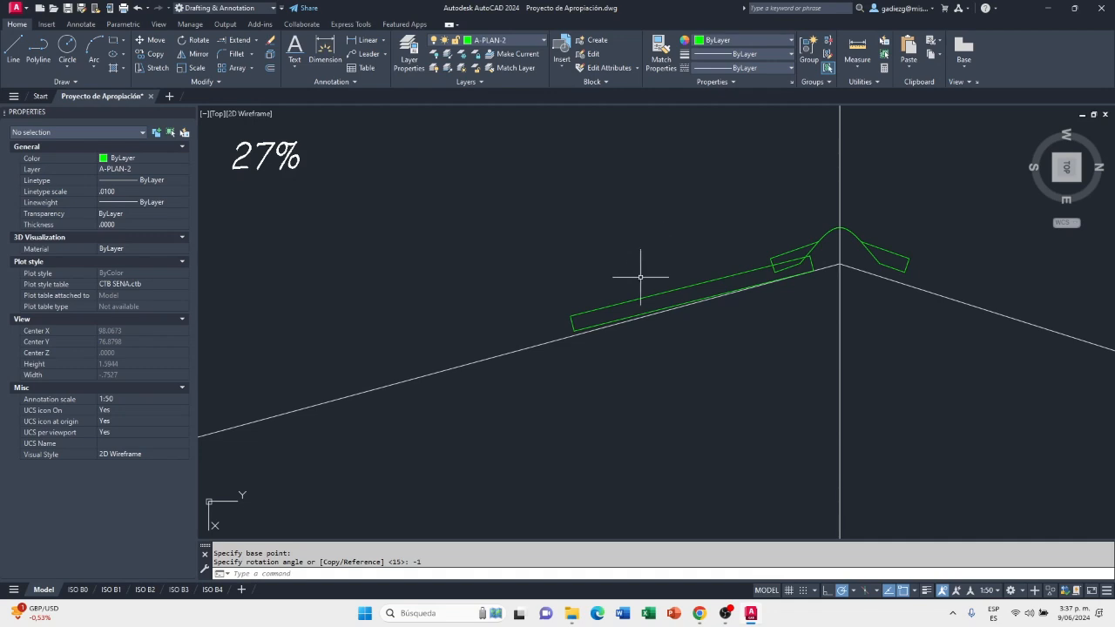
scroll(648, 306, "down", 3)
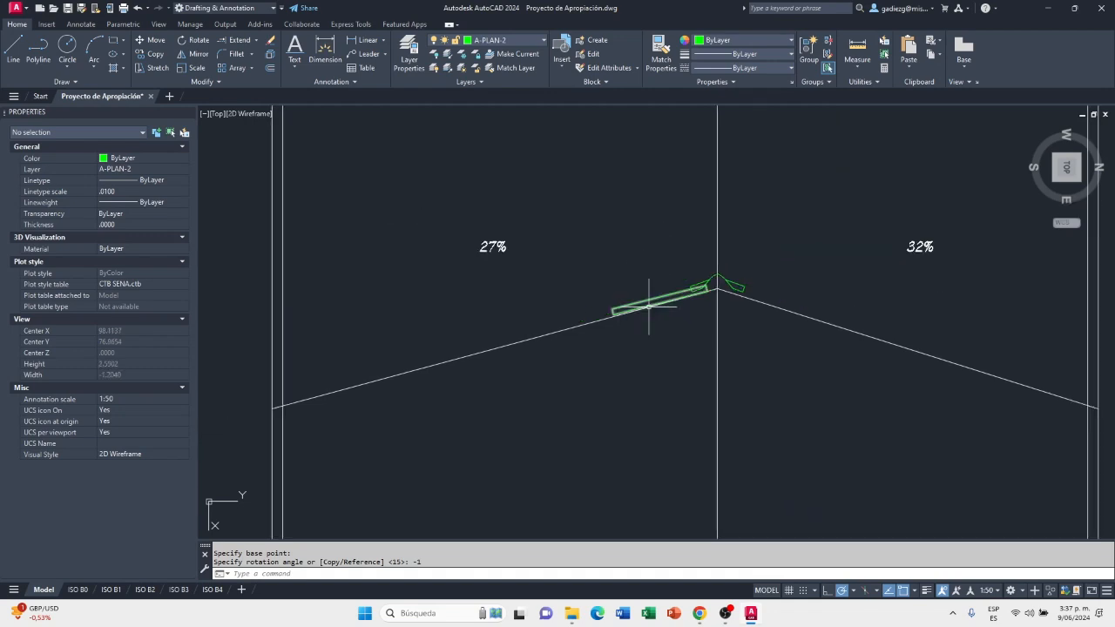
left_click(152, 55)
scroll(659, 298, "up", 4)
left_click(682, 317)
key("Return")
scroll(813, 323, "up", 5)
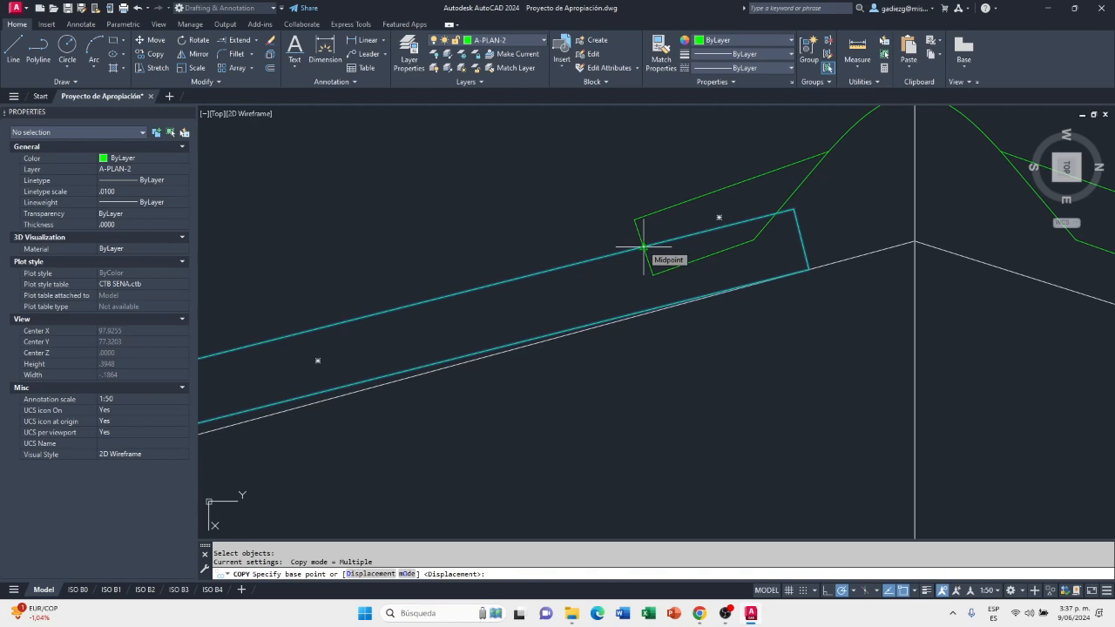
scroll(644, 247, "up", 4)
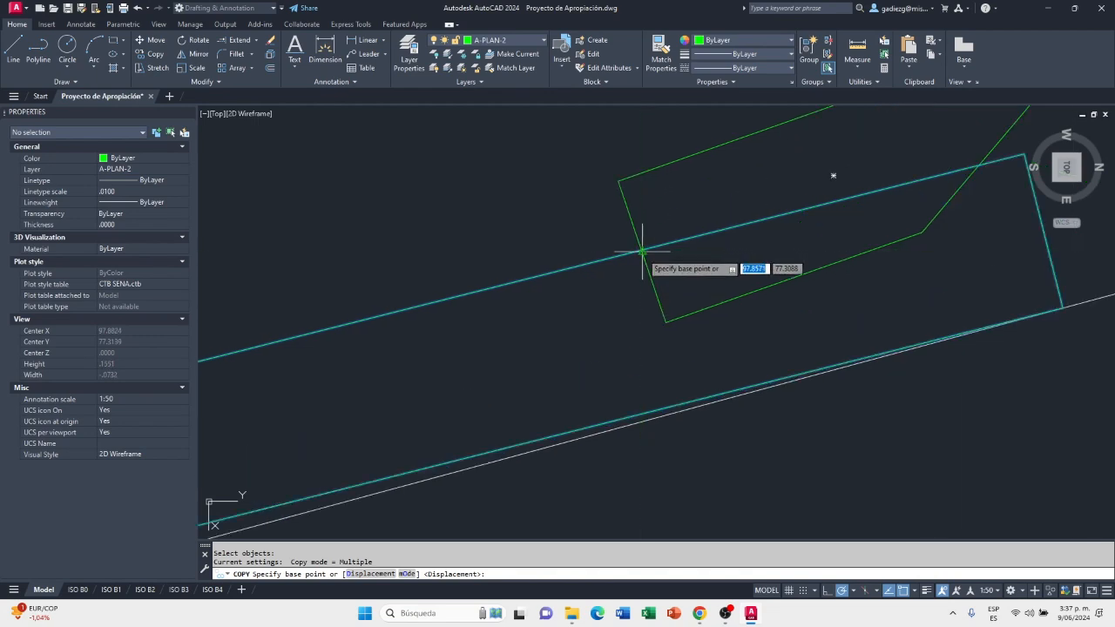
scroll(642, 252, "up", 3)
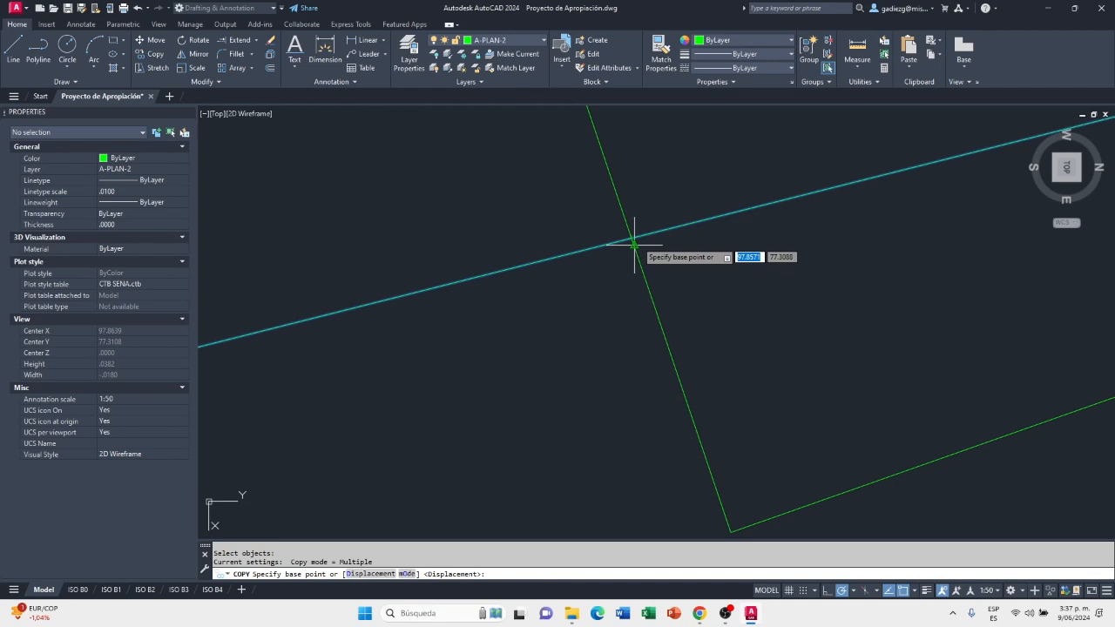
left_click(631, 238)
scroll(633, 237, "down", 5)
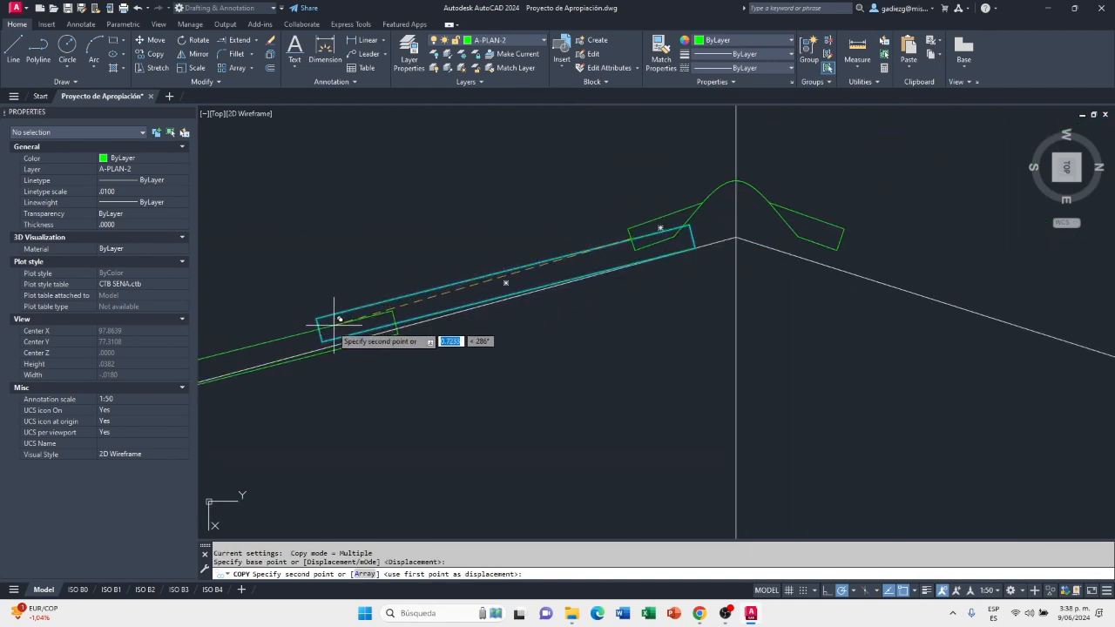
scroll(348, 320, "up", 4)
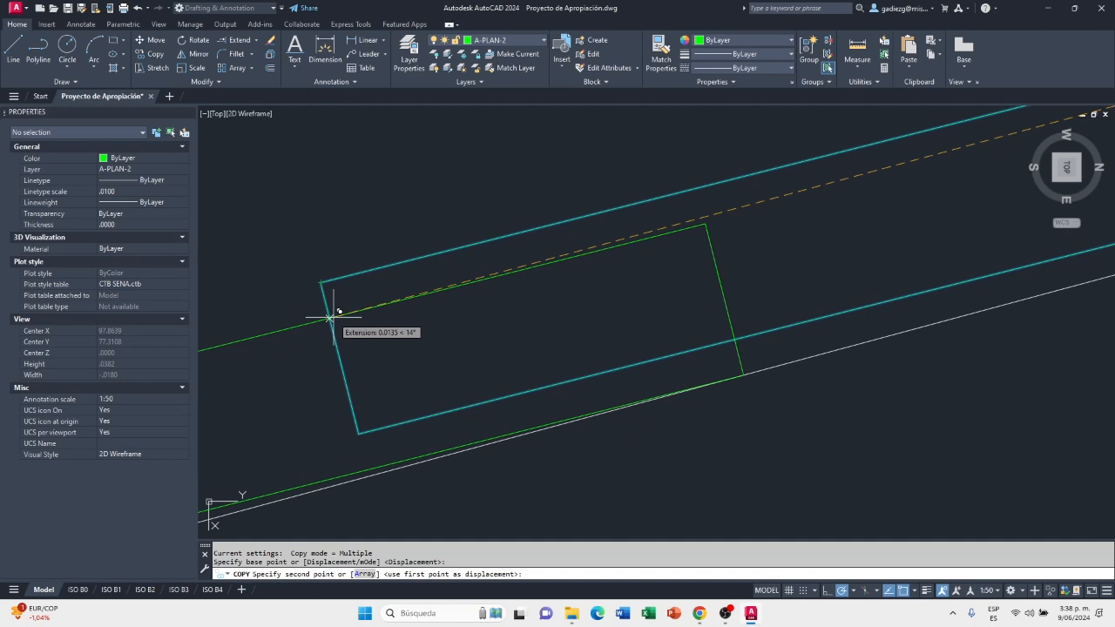
left_click(330, 317)
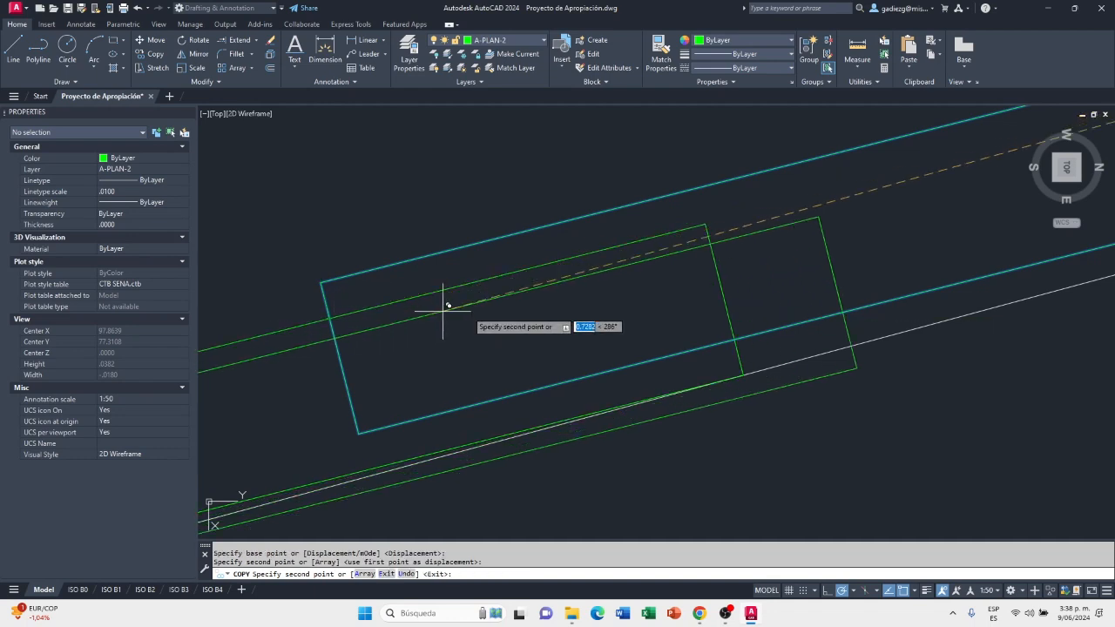
Place a second sheet copy on the first copy's eave-side end edge, about .0135 from its upper corner
scroll(410, 306, "down", 4)
scroll(558, 299, "down", 3)
scroll(436, 340, "up", 3)
scroll(529, 321, "up", 2)
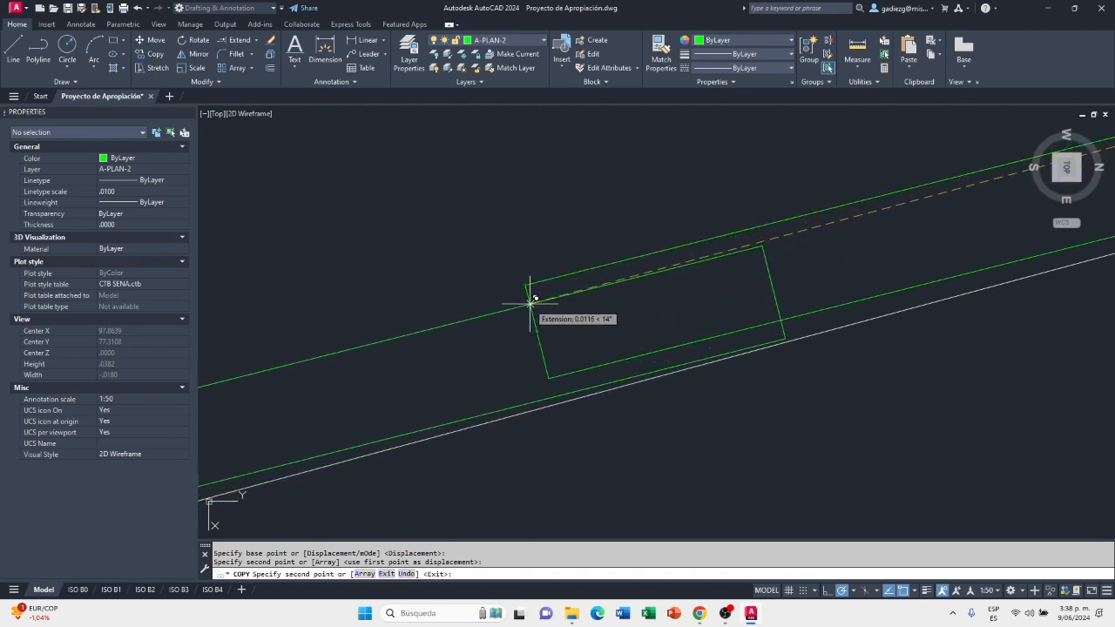
scroll(529, 305, "up", 2)
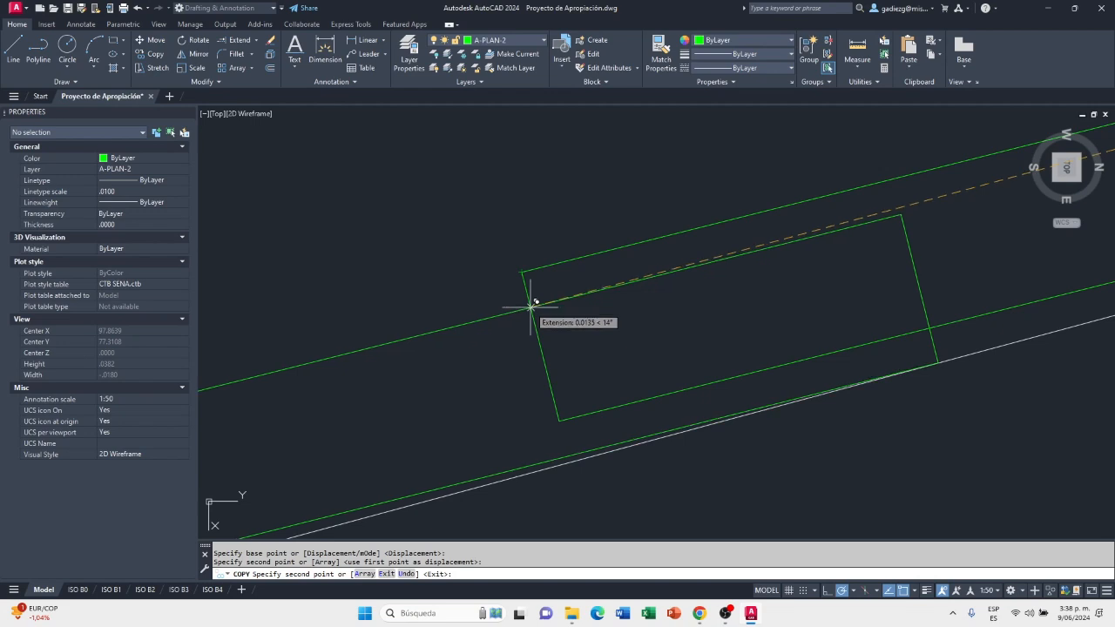
left_click(530, 306)
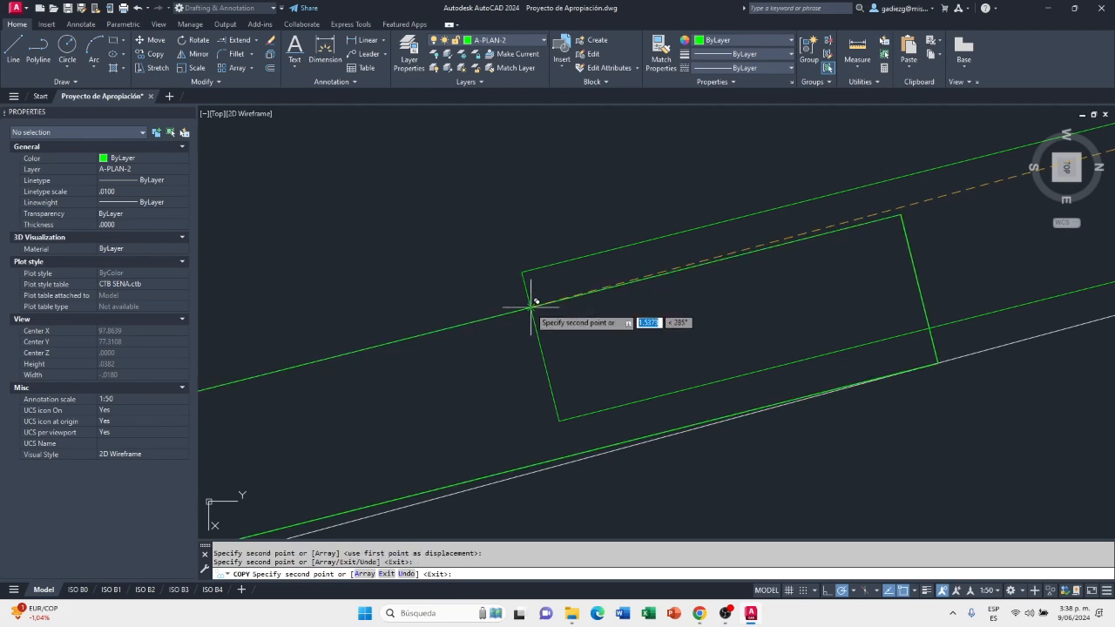
Place two more overlapping sheet copies down the 27% slope, each about .013 from the previous sheet's upper eave-side corner, and end the copying
scroll(653, 288, "down", 3)
scroll(732, 313, "down", 4)
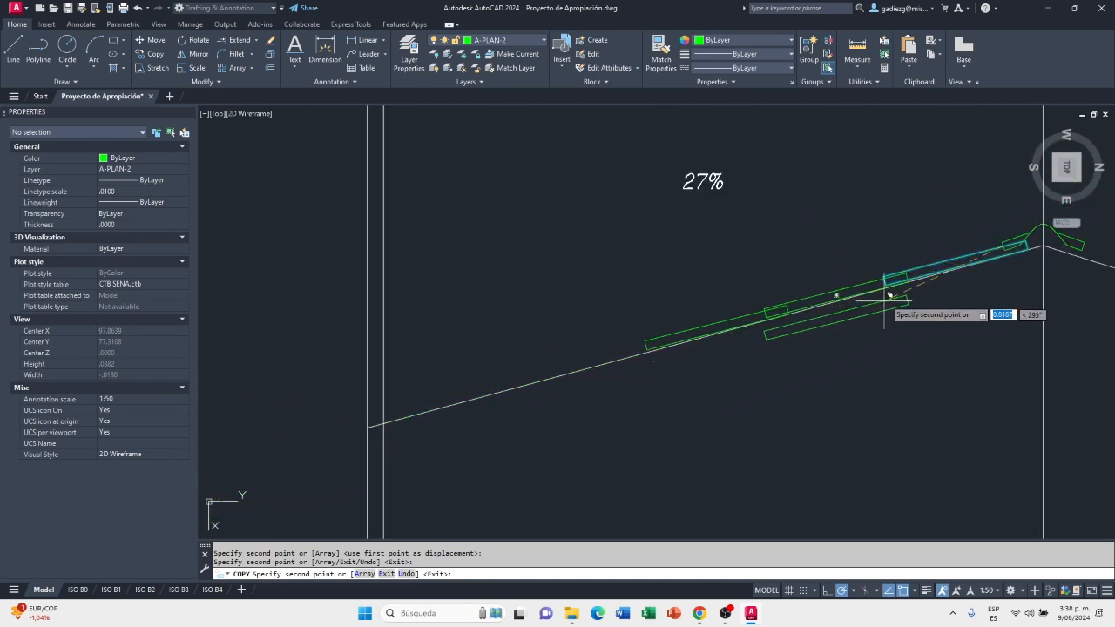
scroll(644, 339, "up", 4)
scroll(655, 329, "up", 4)
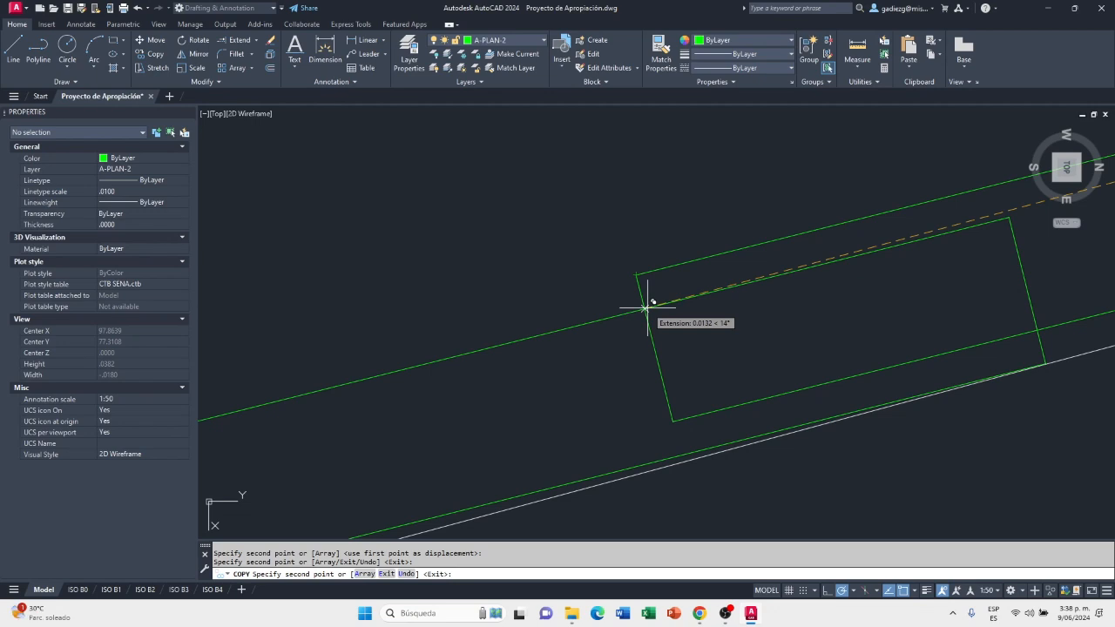
scroll(866, 344, "down", 3)
scroll(583, 366, "up", 2)
scroll(610, 331, "up", 3)
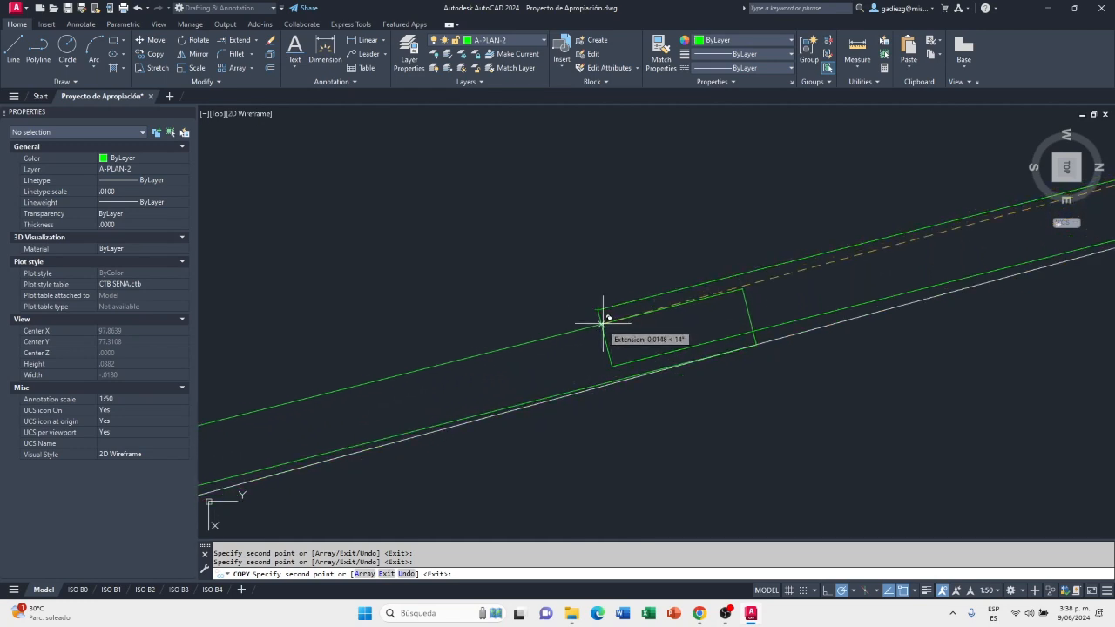
scroll(603, 322, "up", 4)
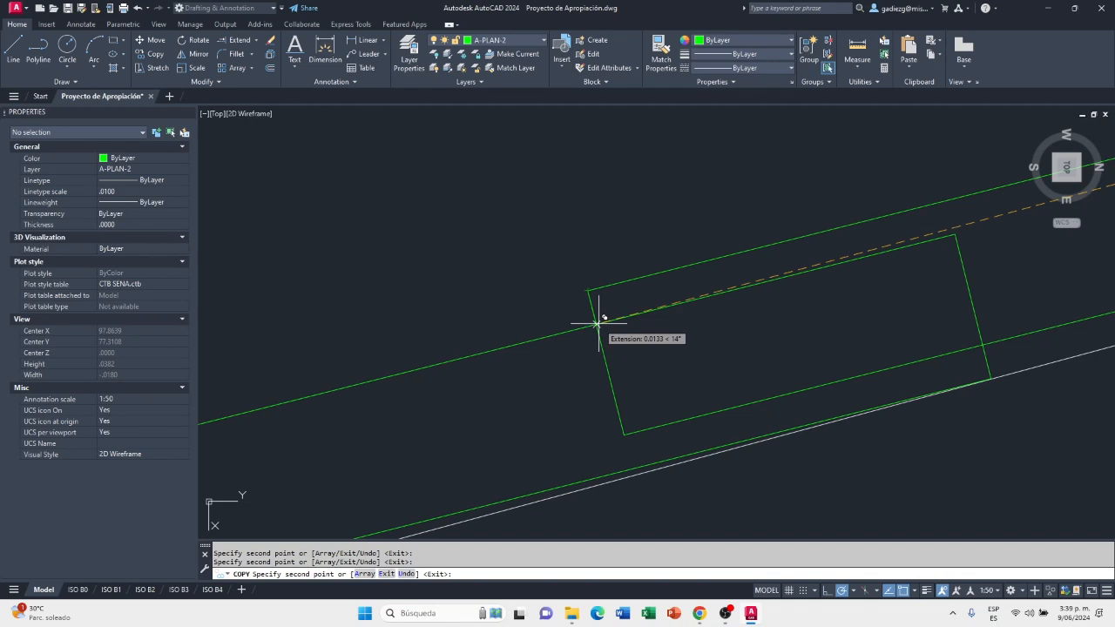
scroll(597, 324, "down", 5)
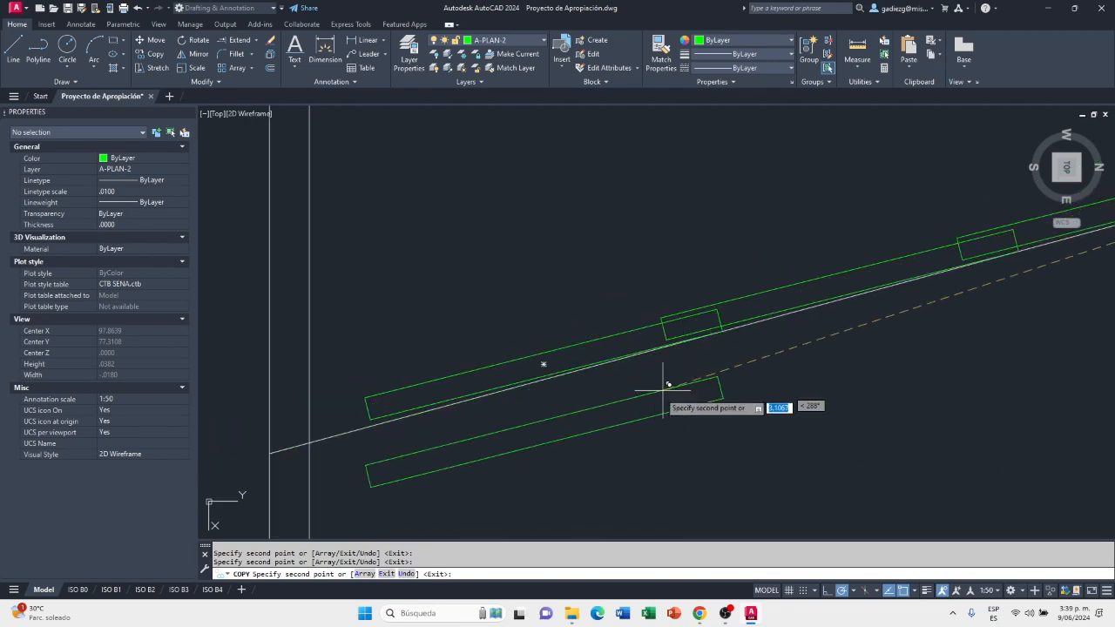
key("Escape")
scroll(610, 440, "down", 15)
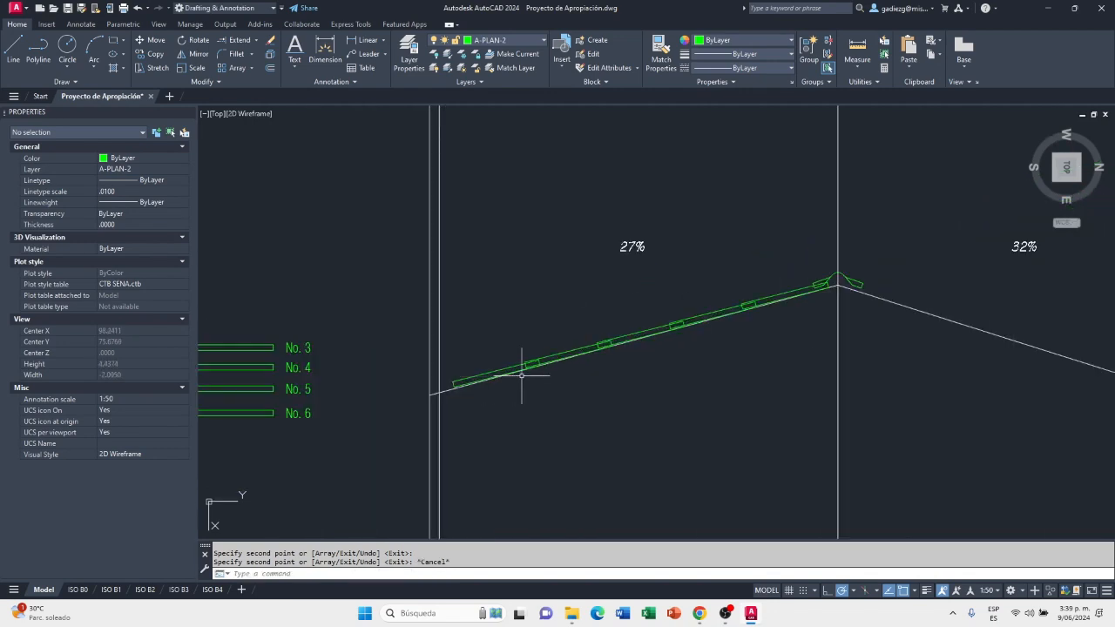
Examine how far the lowest sheet reaches toward the eave line at the lower end of the 27% slope
scroll(586, 369, "up", 2)
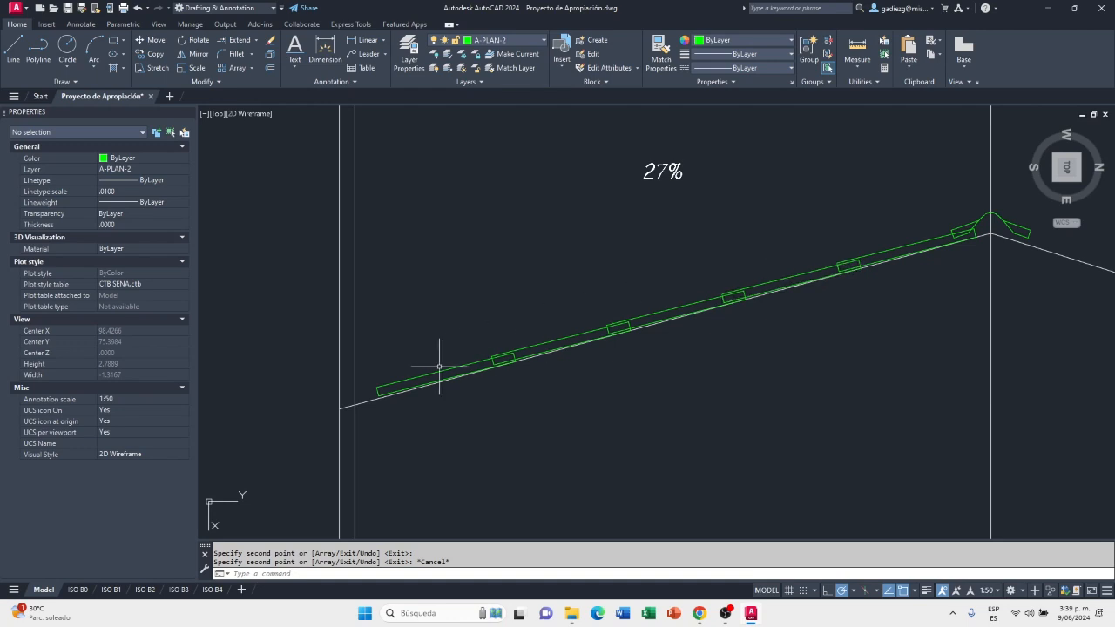
scroll(396, 379, "down", 4)
scroll(386, 406, "up", 5)
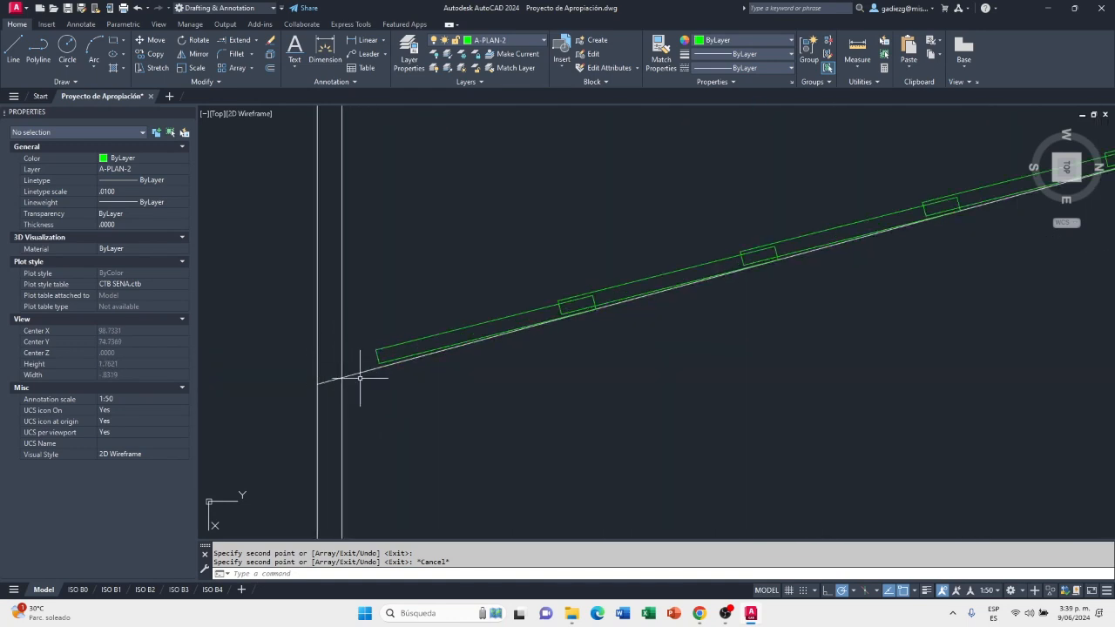
scroll(361, 392, "up", 2)
scroll(397, 347, "up", 2)
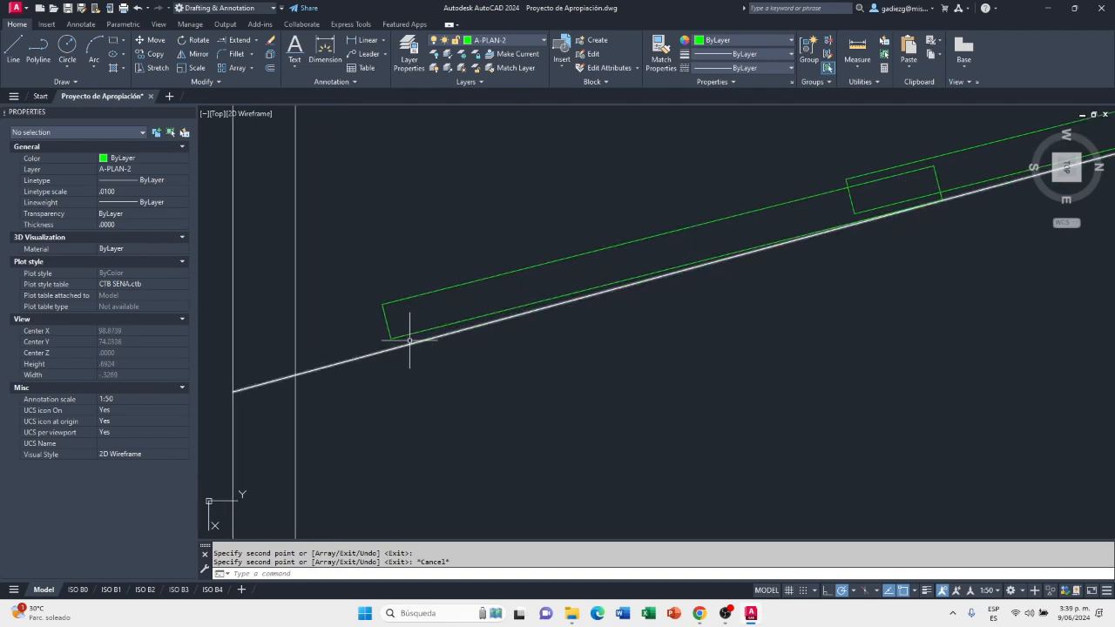
Measure the gap between the inner eave line and the lowest sheet on the 27% slope, and compare it with the No. 3 to 6 sheets
left_click(857, 52)
left_click(297, 375)
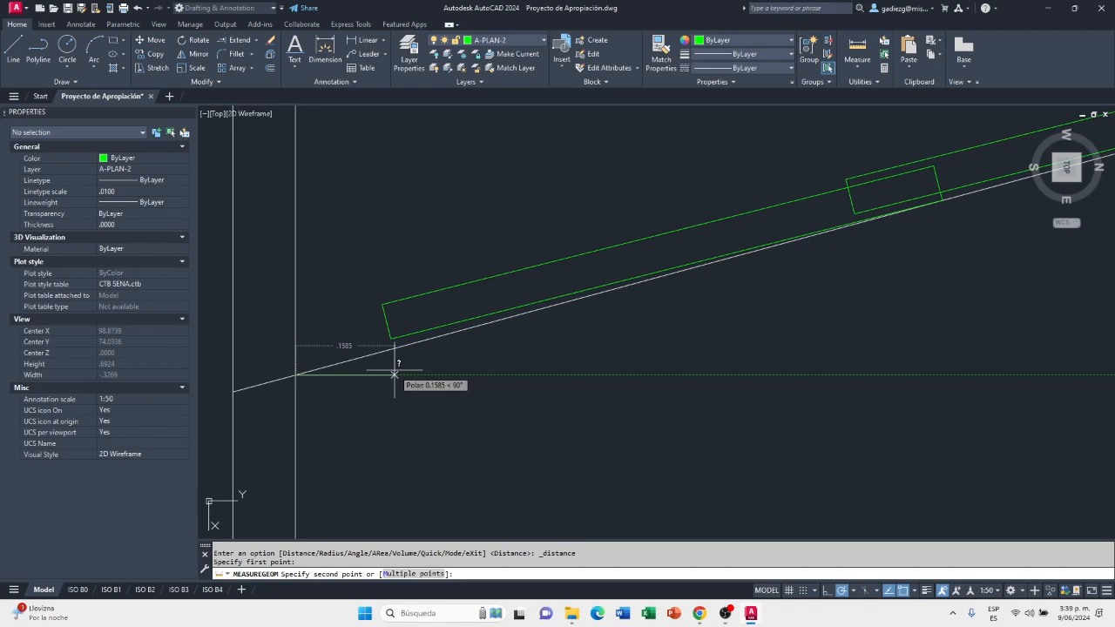
key("Escape")
scroll(364, 377, "down", 5)
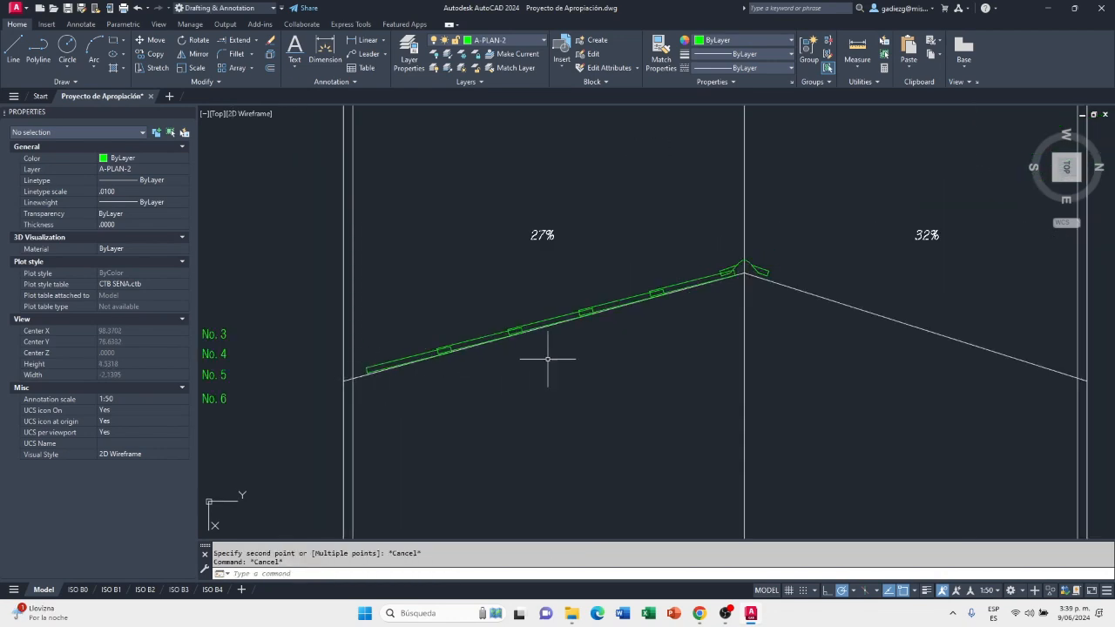
scroll(583, 318, "down", 3)
scroll(322, 366, "up", 3)
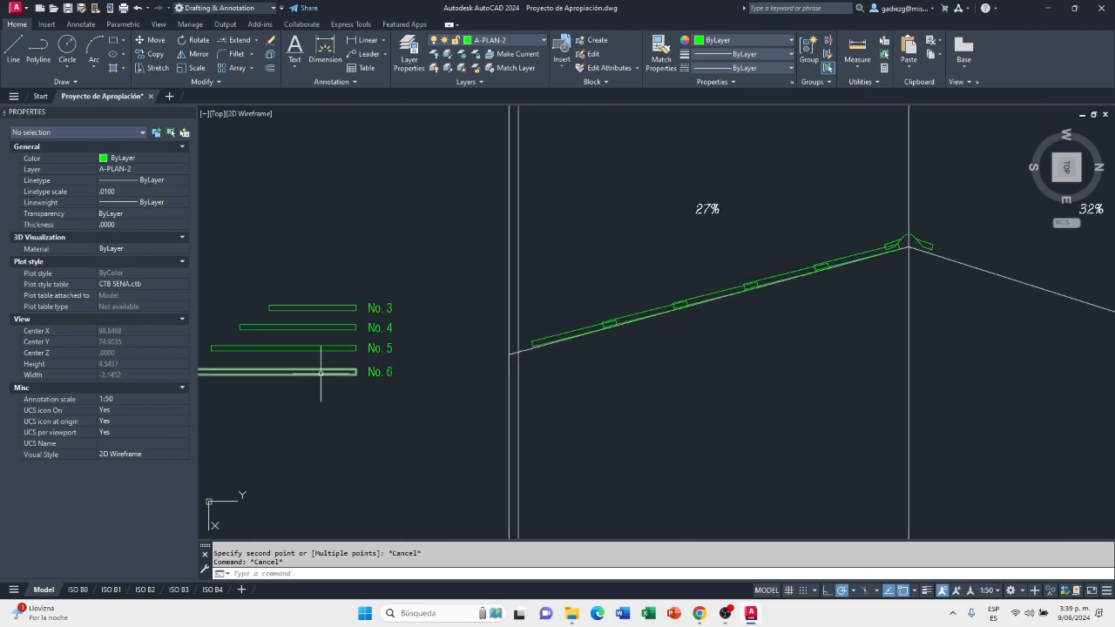
scroll(337, 346, "up", 2)
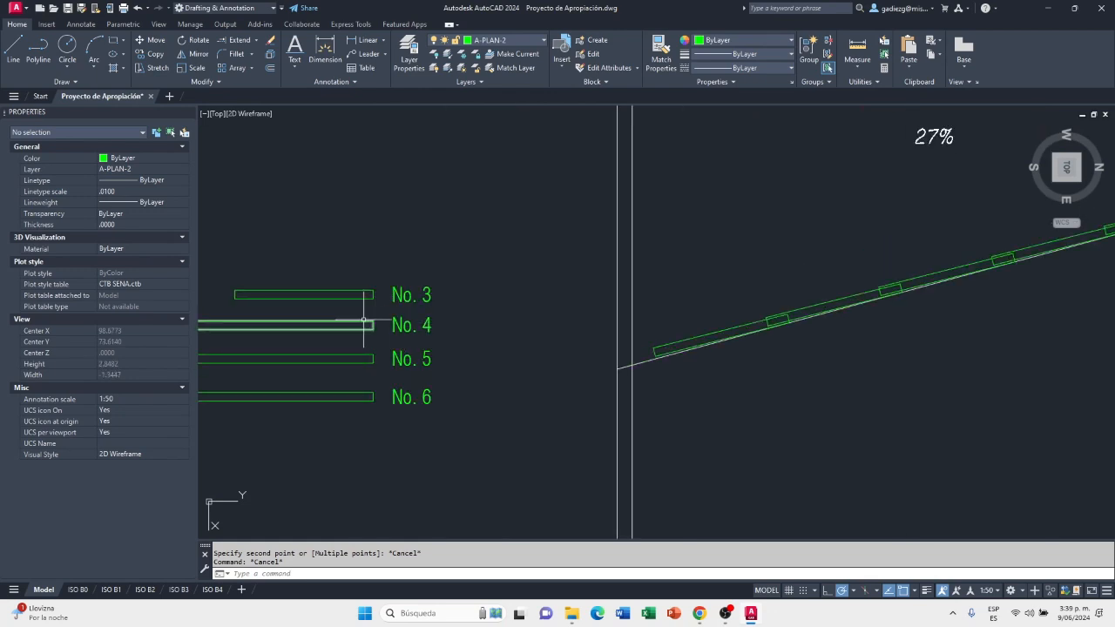
scroll(369, 322, "down", 2)
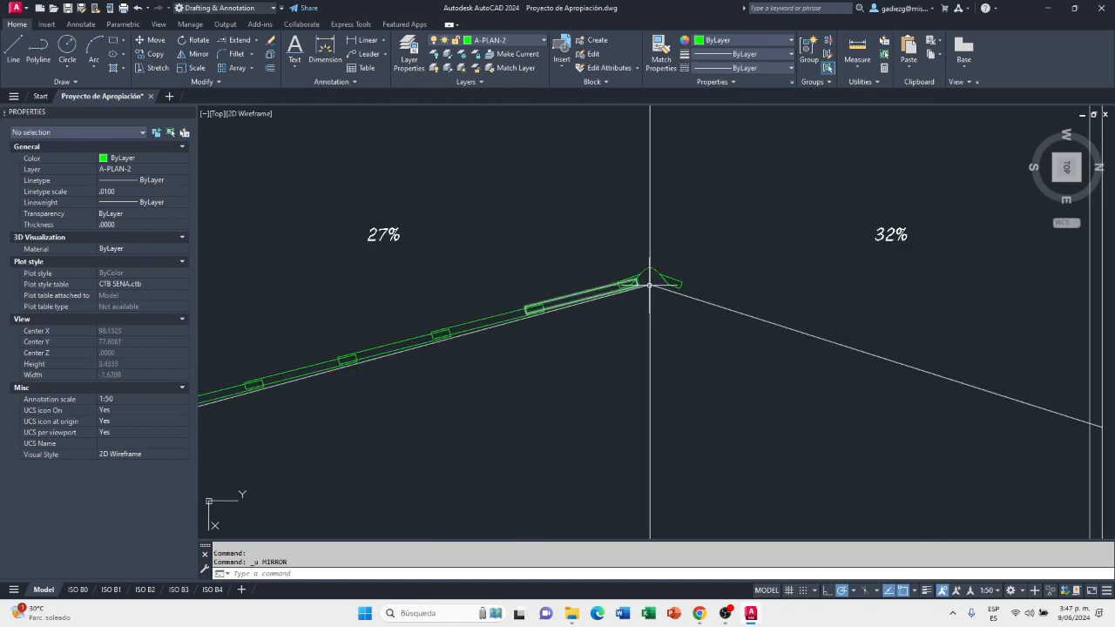
scroll(610, 301, "down", 5)
scroll(366, 328, "up", 3)
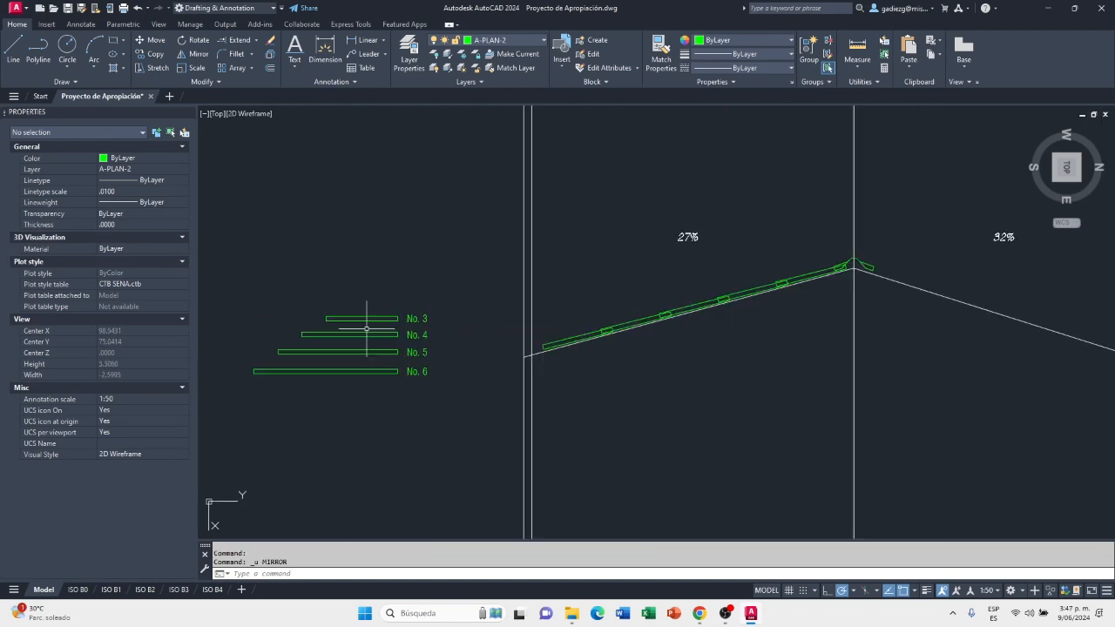
Copy the No. 3 sheet from its lower-left corner onto the 32% slope line, just below the ridge cap's end, and end the copying
left_click(150, 54)
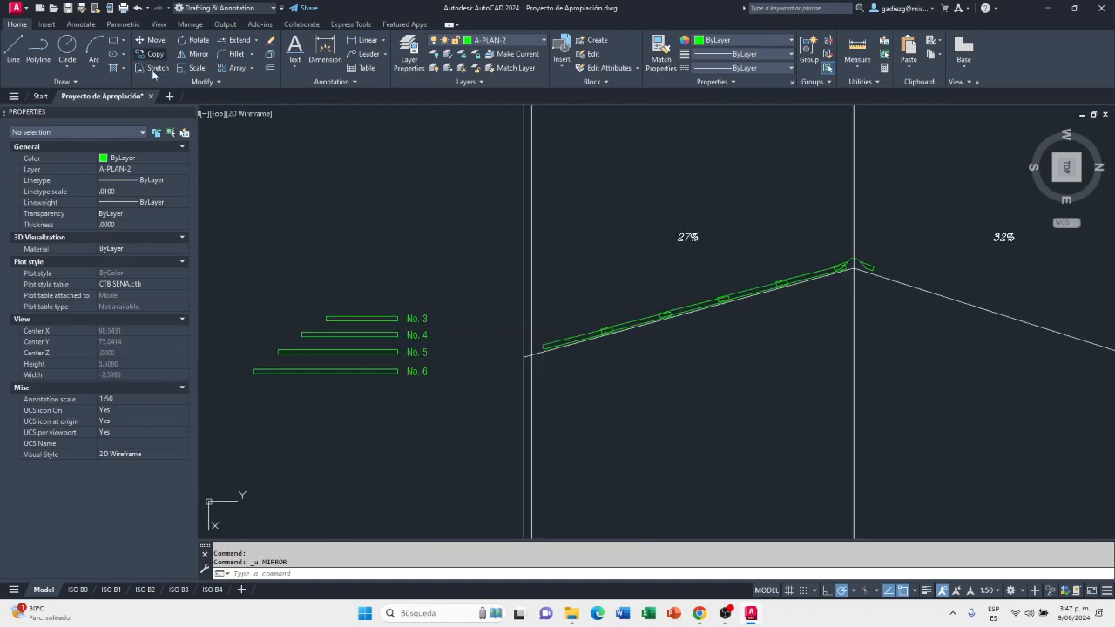
left_click(375, 319)
key("Return")
scroll(311, 318, "up", 3)
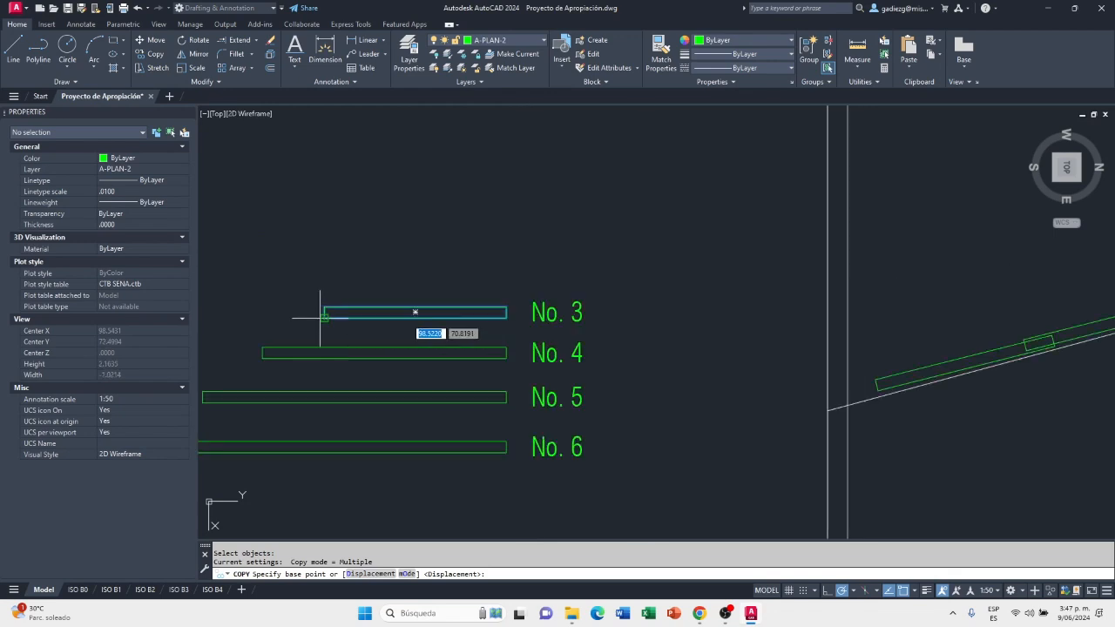
left_click(325, 319)
scroll(398, 312, "down", 5)
scroll(654, 287, "up", 6)
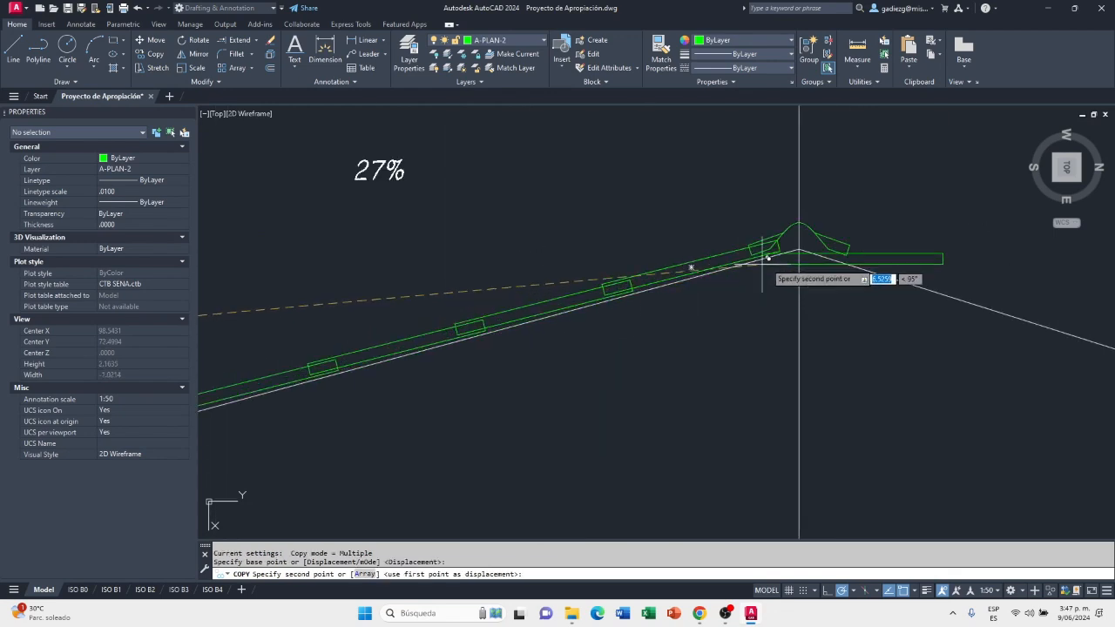
scroll(602, 221, "down", 4)
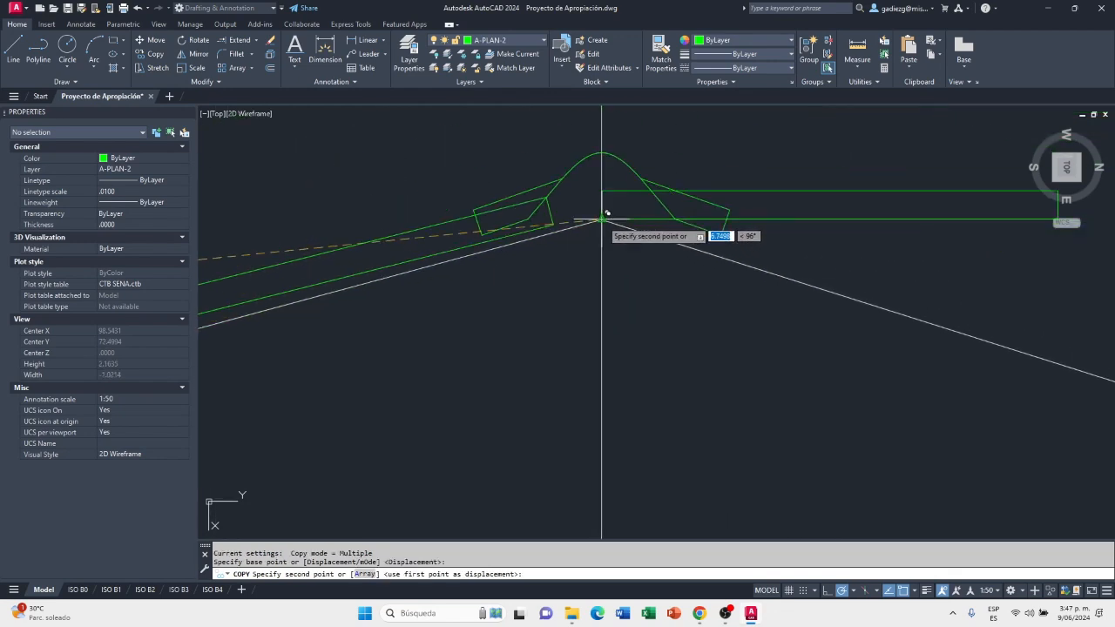
scroll(724, 237, "up", 3)
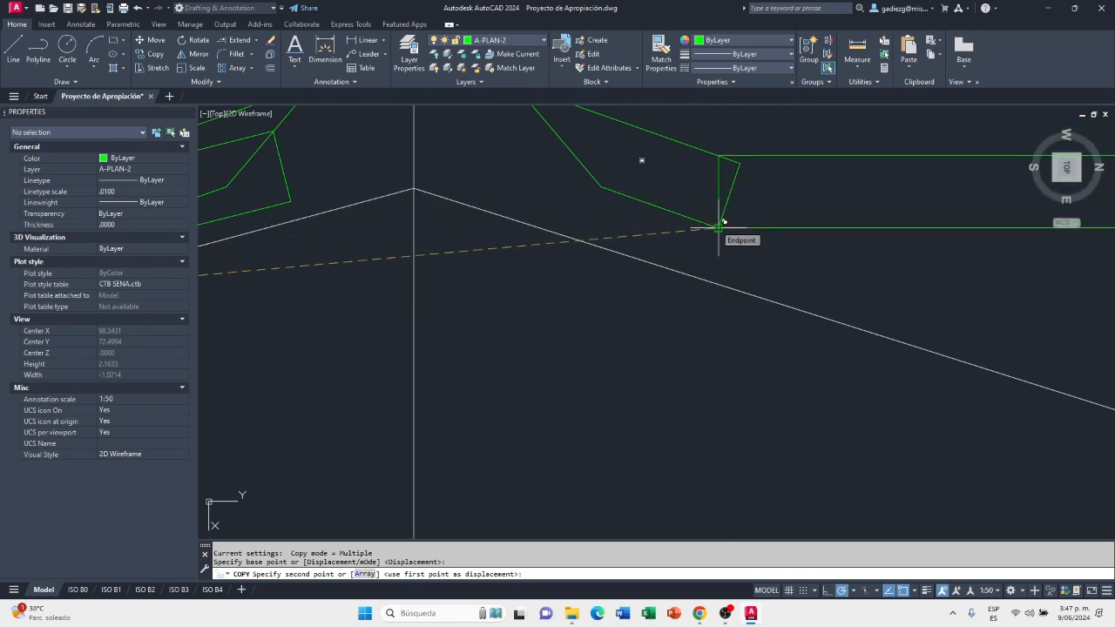
left_click(705, 275)
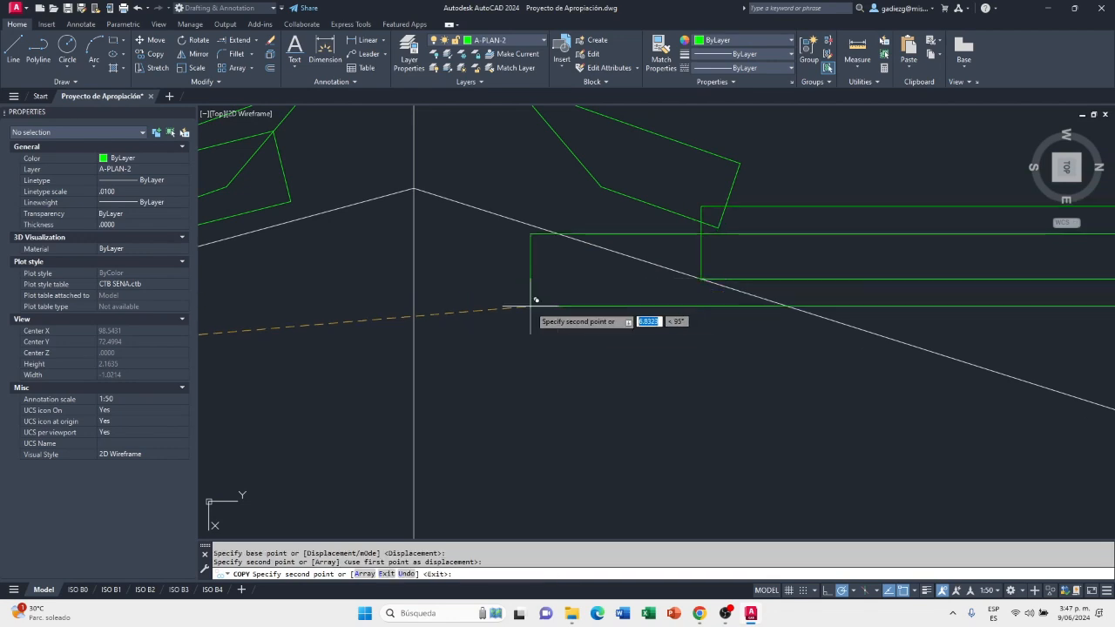
key("Escape")
Rotate the copied sheet about its lower ridge-side corner, using its lower edge as the reference angle, to run roughly along the 32% slope line
type("ro")
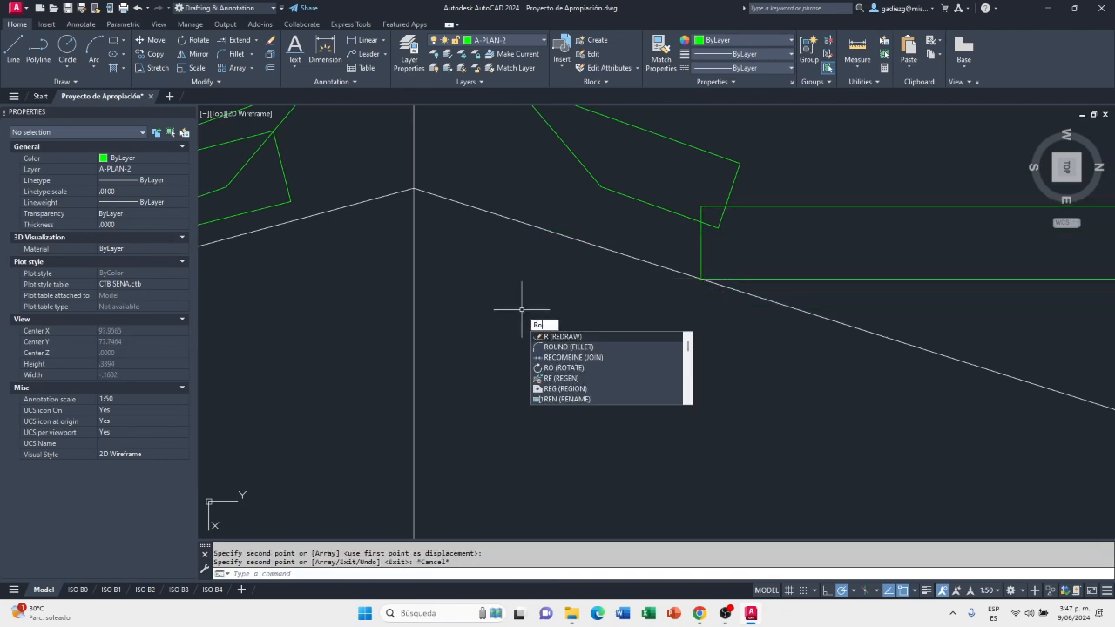
key("Return")
left_click(769, 278)
left_click(750, 284)
scroll(606, 303, "down", 3)
scroll(661, 314, "up", 3)
key("Return")
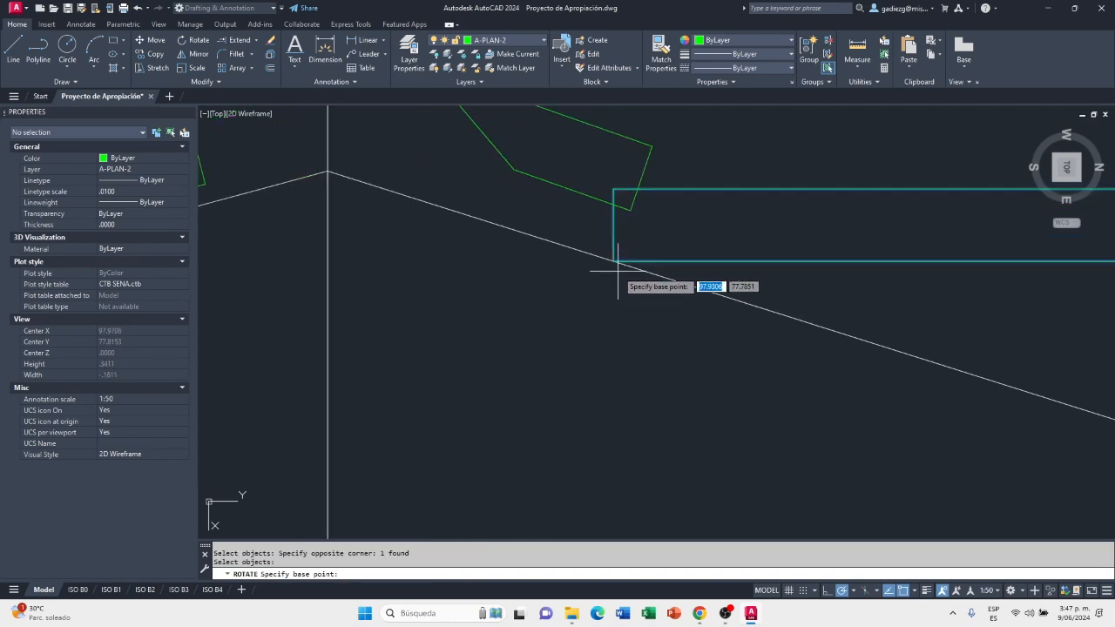
left_click(613, 261)
scroll(589, 256, "down", 4)
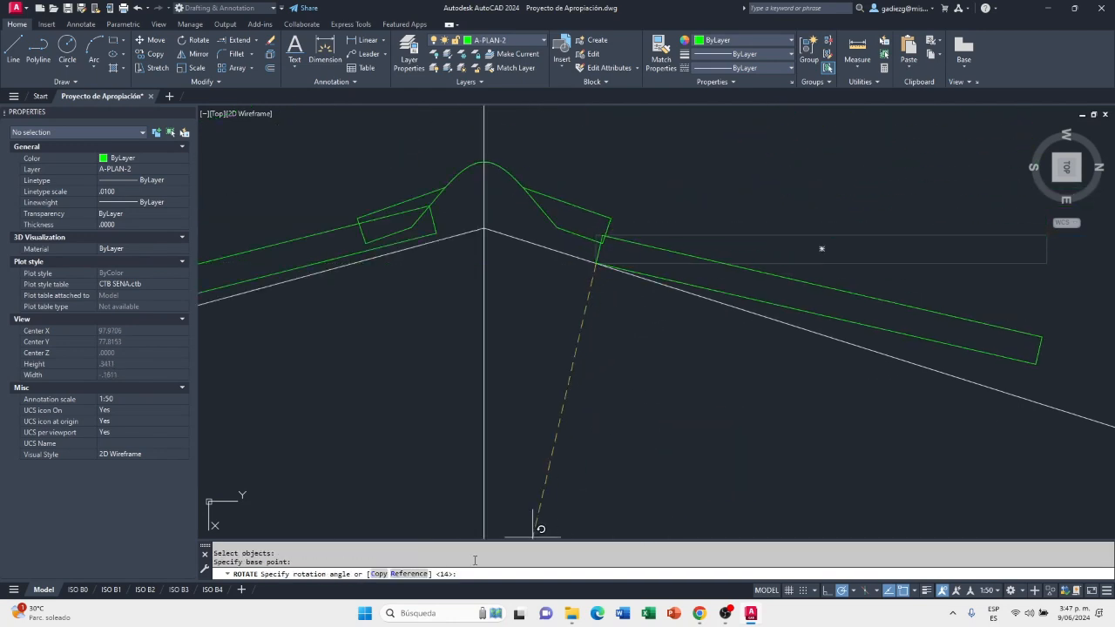
left_click(408, 574)
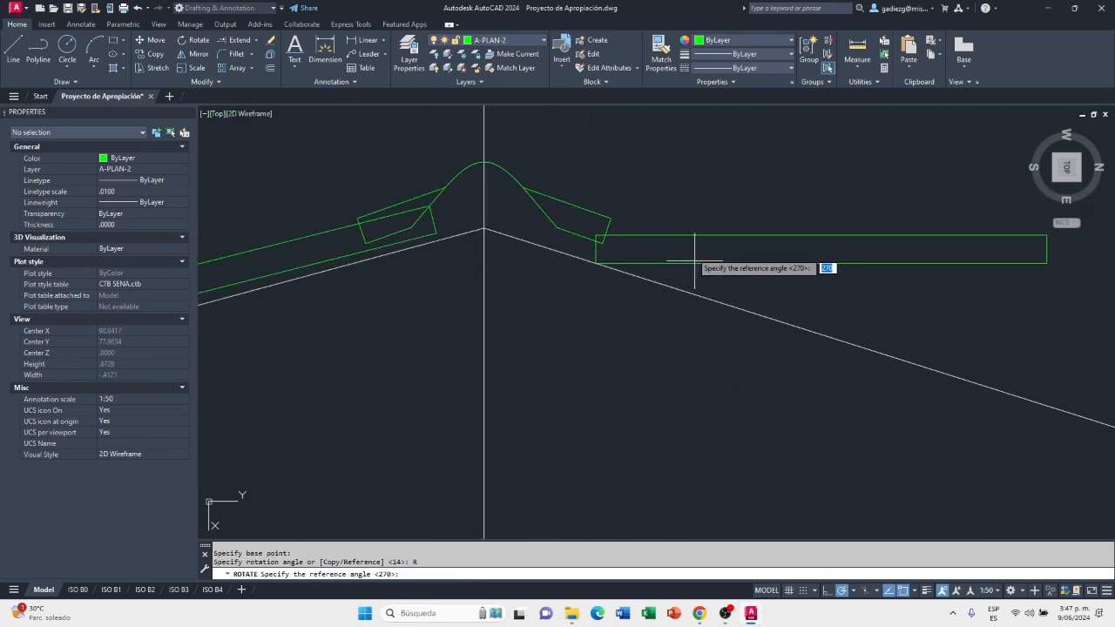
left_click(596, 263)
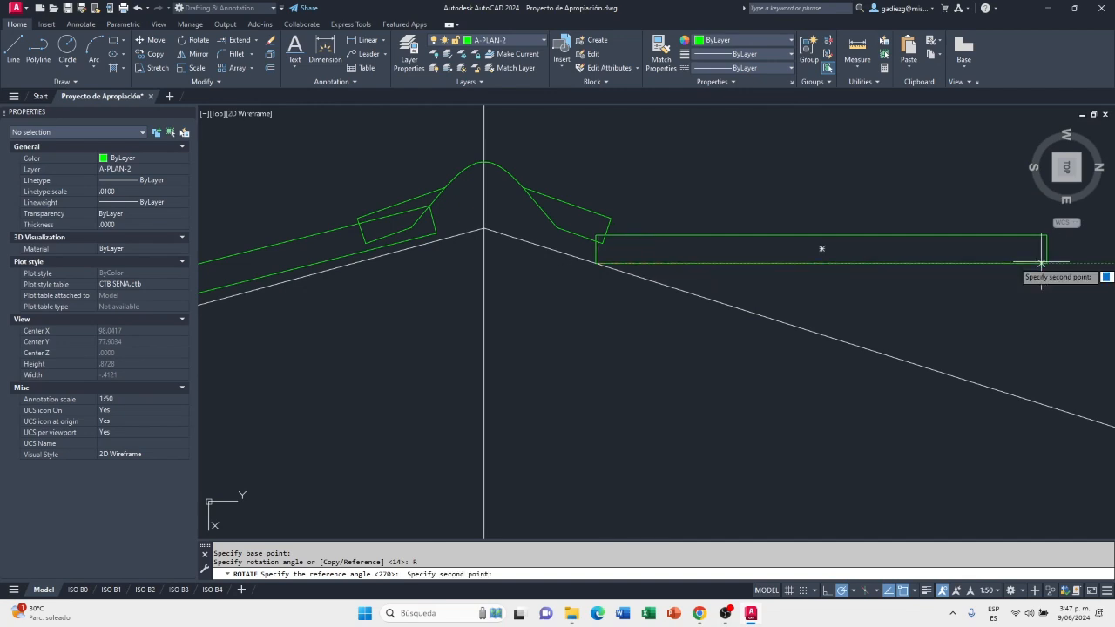
left_click(976, 262)
scroll(684, 194, "down", 3)
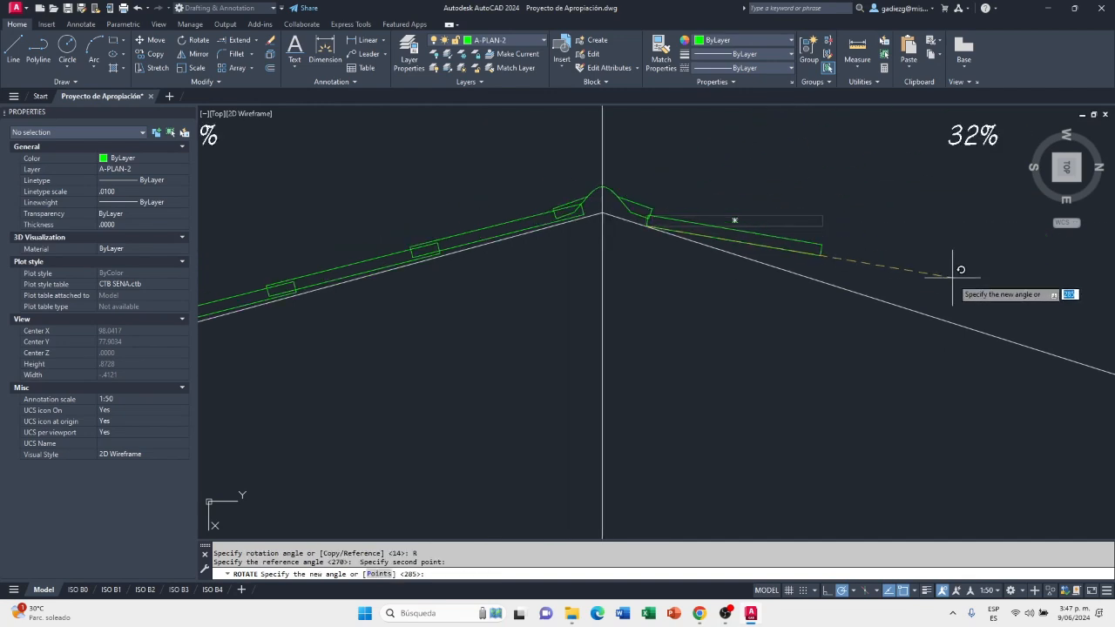
scroll(941, 293, "up", 5)
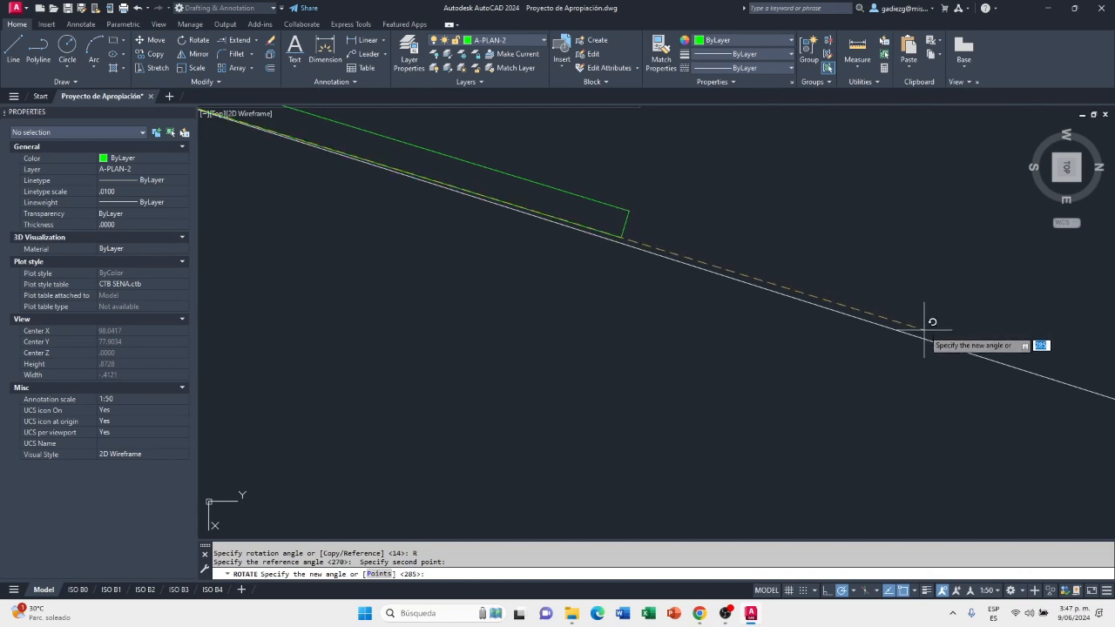
left_click(927, 330)
Move the rotated sheet by its upper ridge-side corner to the midpoint of the ridge cap's end edge on the 32% side
scroll(953, 323, "down", 3)
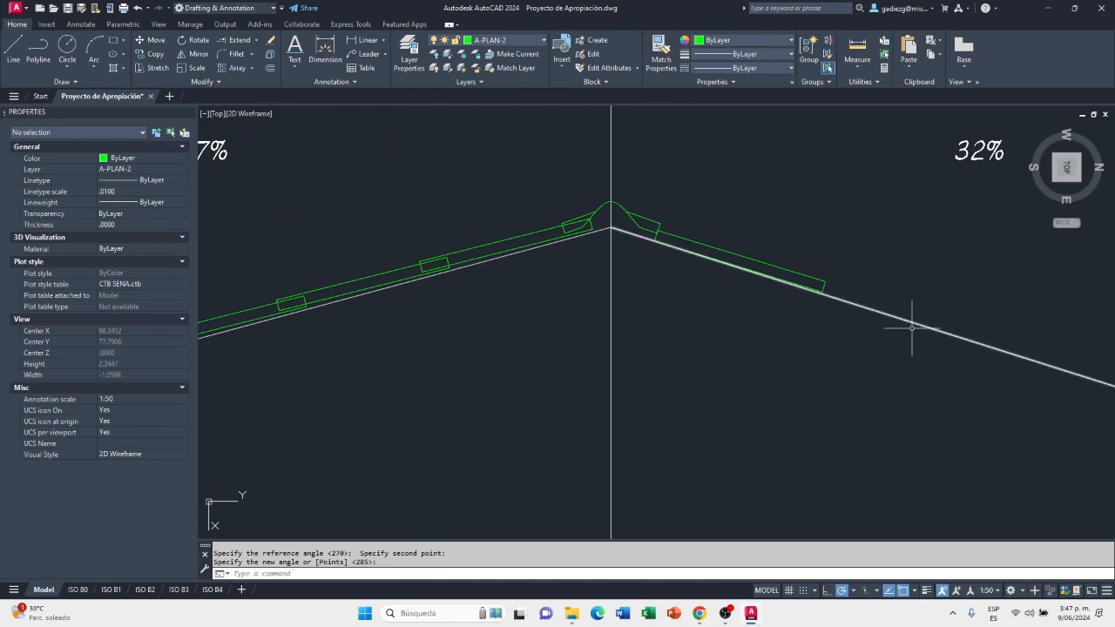
scroll(523, 297, "up", 2)
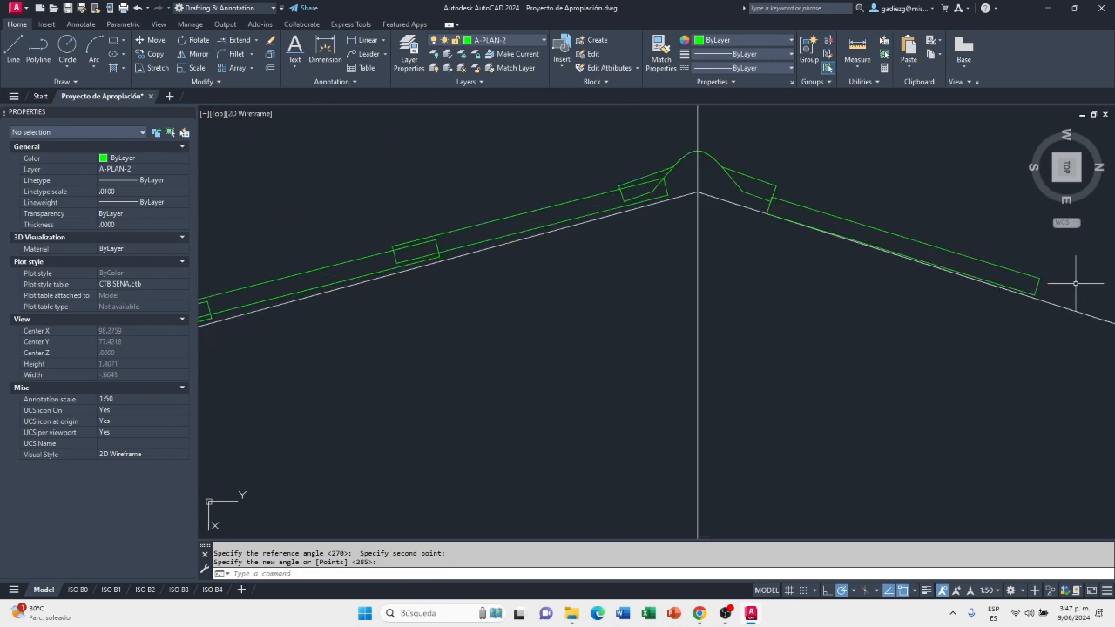
scroll(1075, 283, "up", 2)
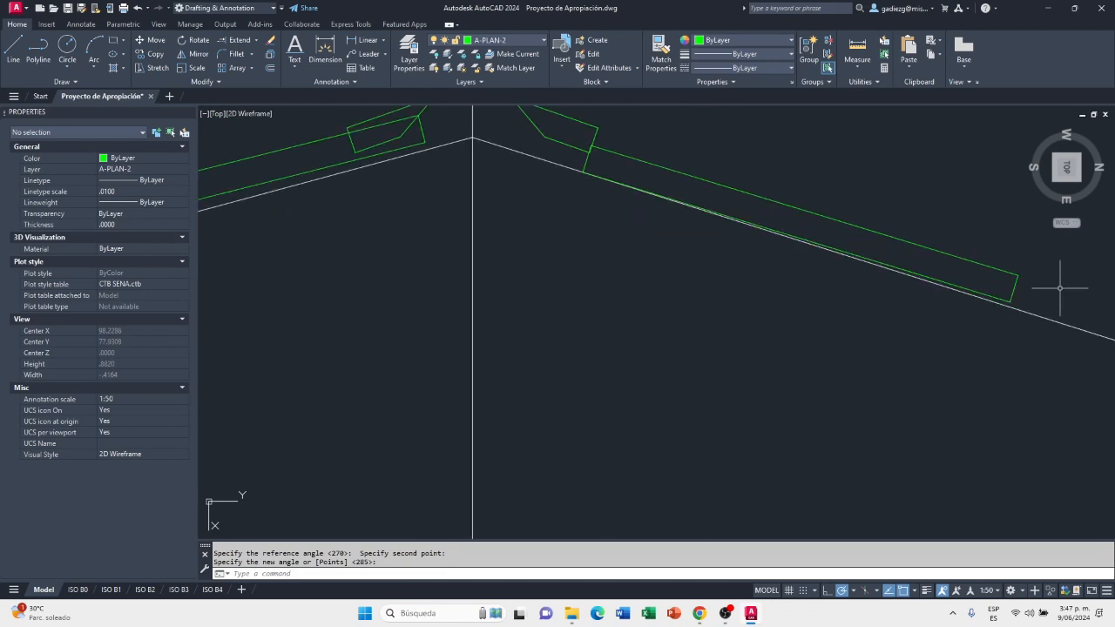
scroll(1057, 285, "down", 2)
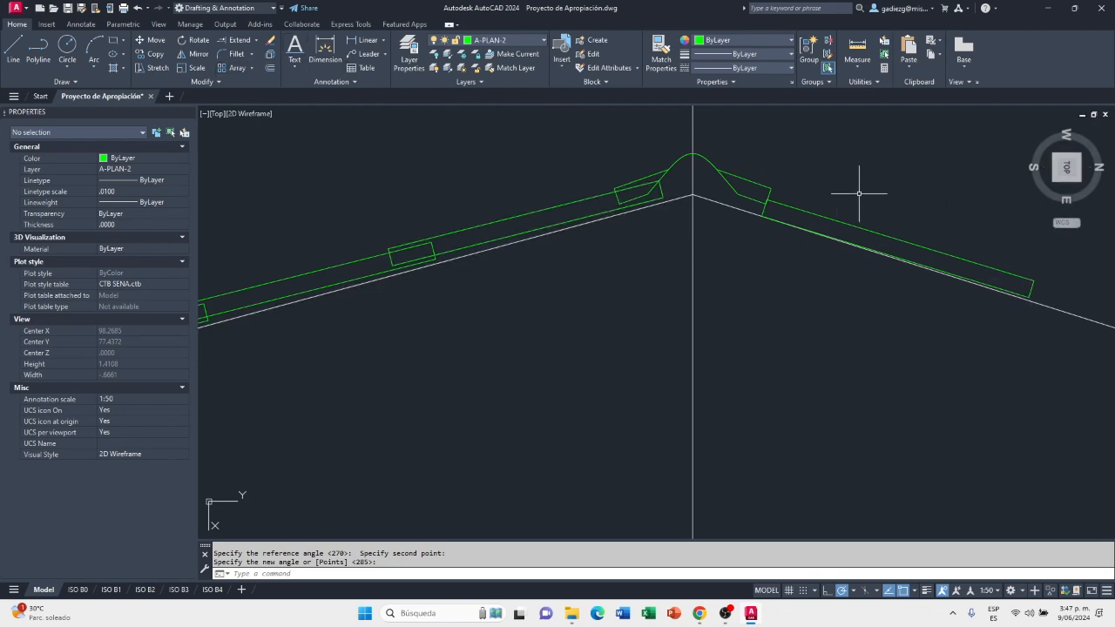
scroll(853, 205, "up", 2)
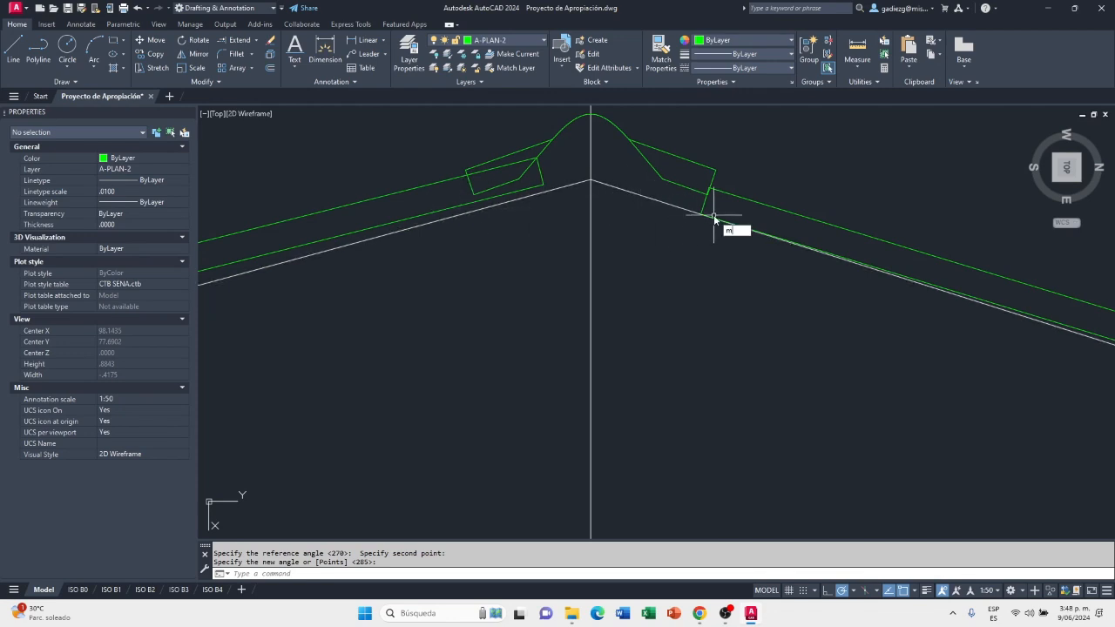
key("Return")
left_click(806, 193)
left_click(757, 207)
scroll(721, 192, "up", 2)
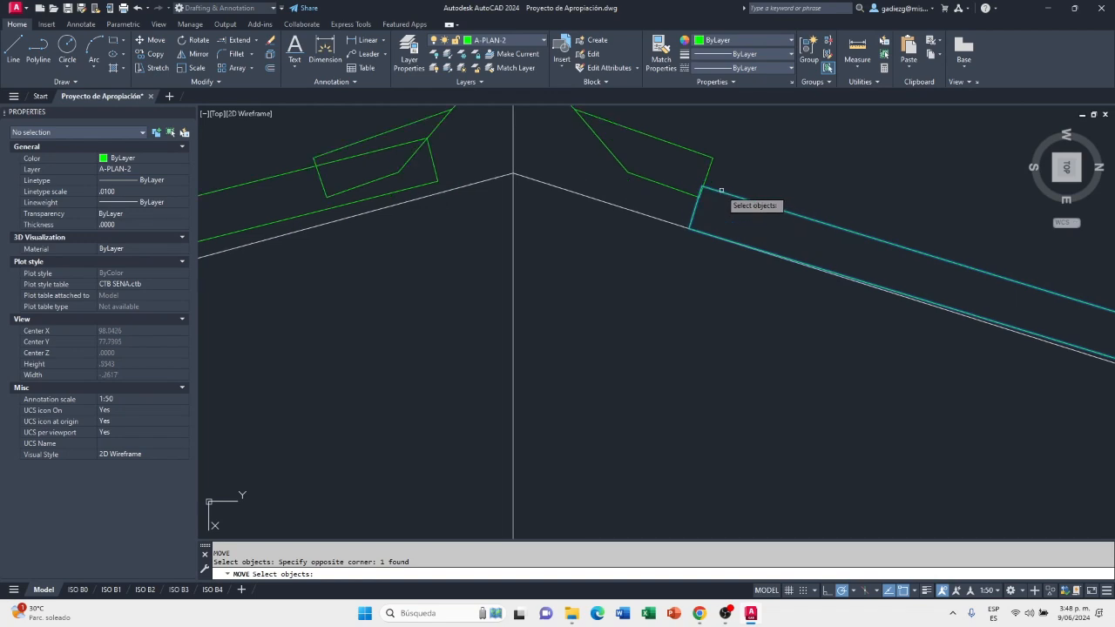
key("Return")
scroll(702, 181, "up", 2)
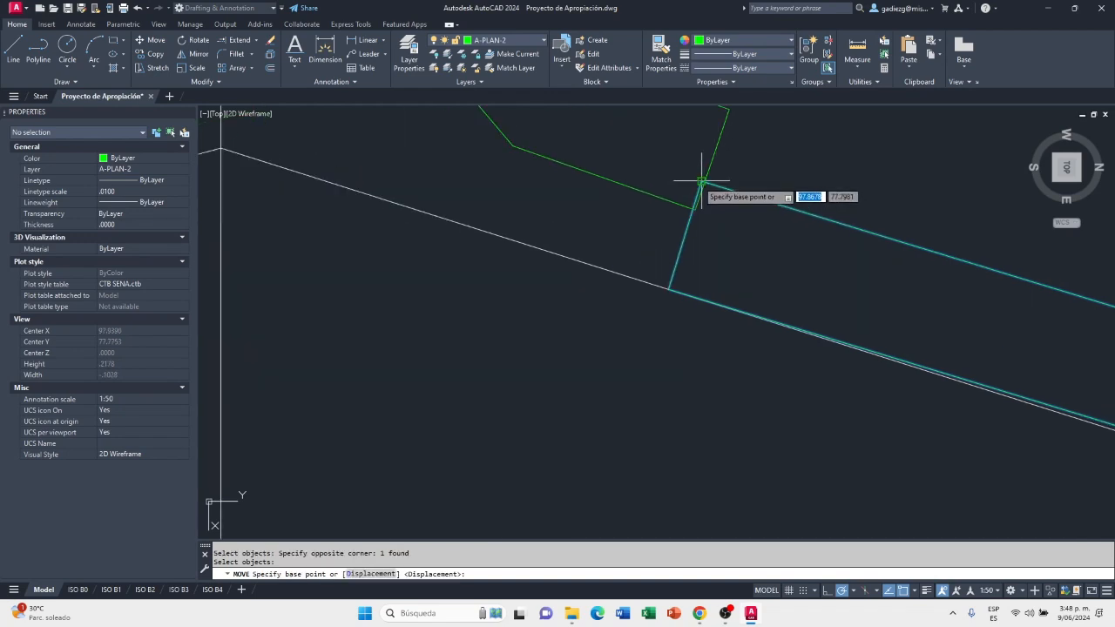
left_click(702, 181)
left_click(712, 159)
scroll(717, 154, "down", 2)
scroll(570, 257, "down", 2)
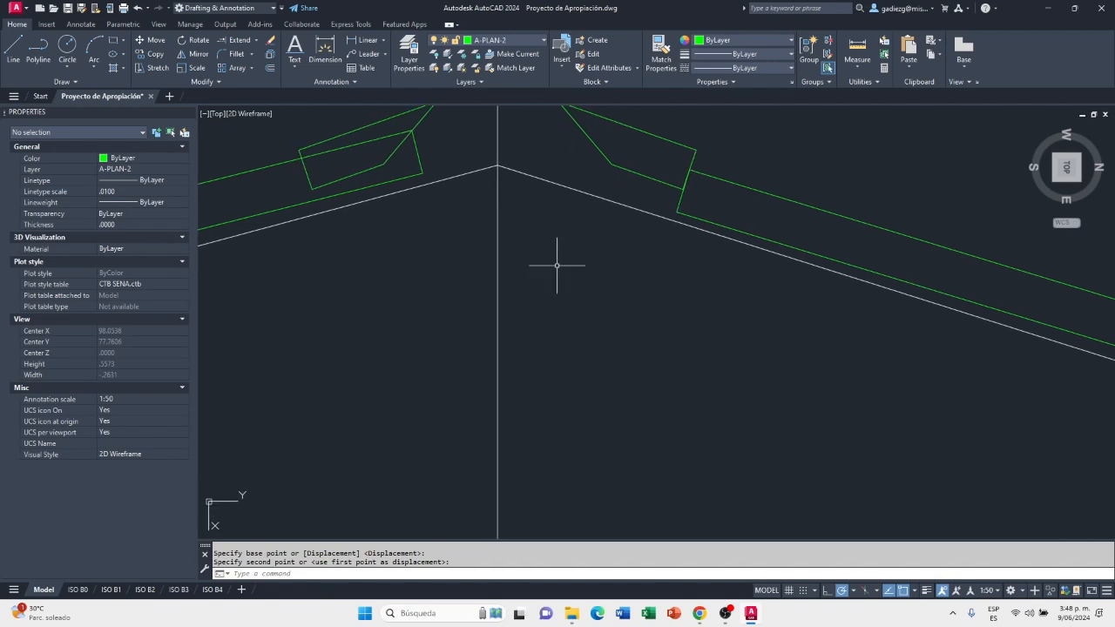
Move the sheet on the 32% slope .14 up along the slope so it overlaps beneath the ridge cap
mouse_move(572, 262)
middle_mouse_down()
mouse_move(677, 234)
mouse_move(587, 234)
mouse_move(714, 251)
mouse_move(652, 281)
middle_mouse_up()
scroll(734, 235, "up", 2)
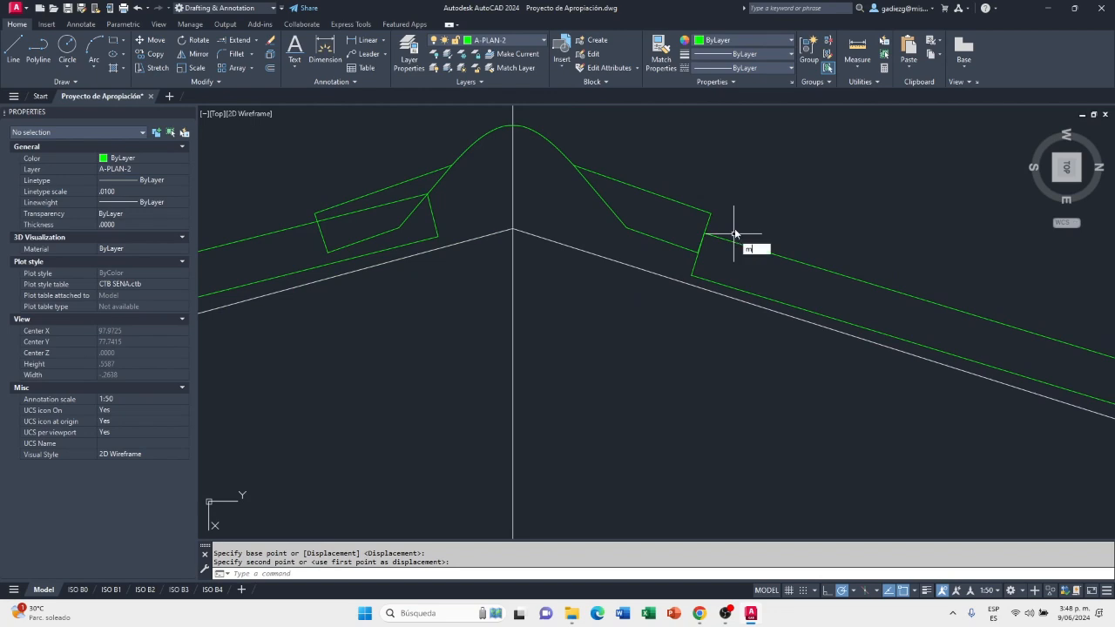
key("Return")
left_click(702, 229)
left_click(715, 230)
key("Return")
left_click(652, 212)
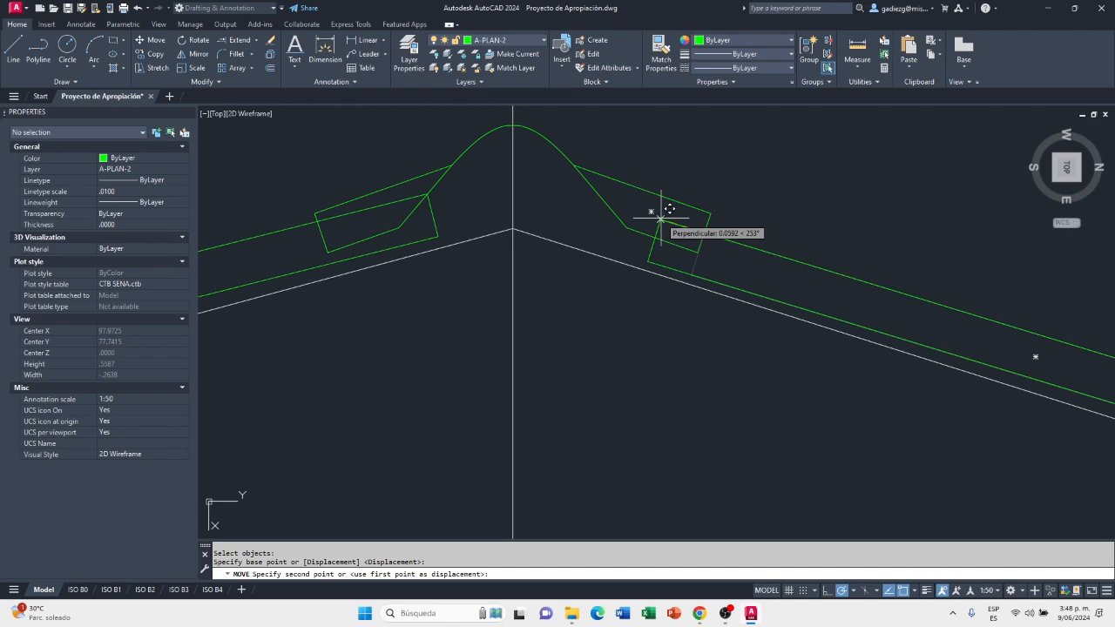
type(".1")
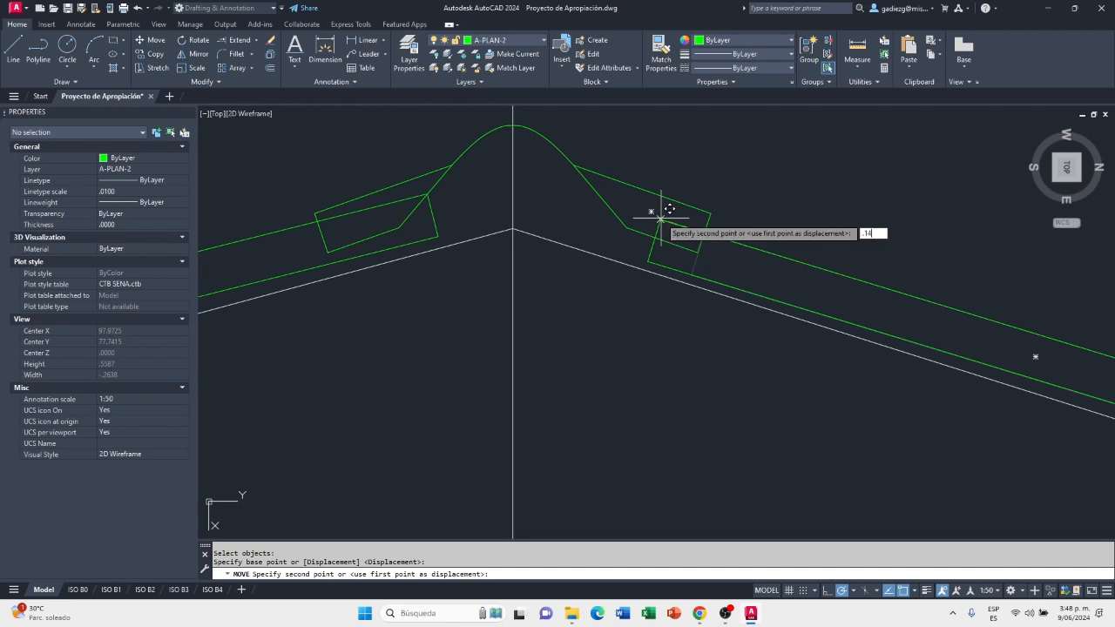
type("4")
key("Return")
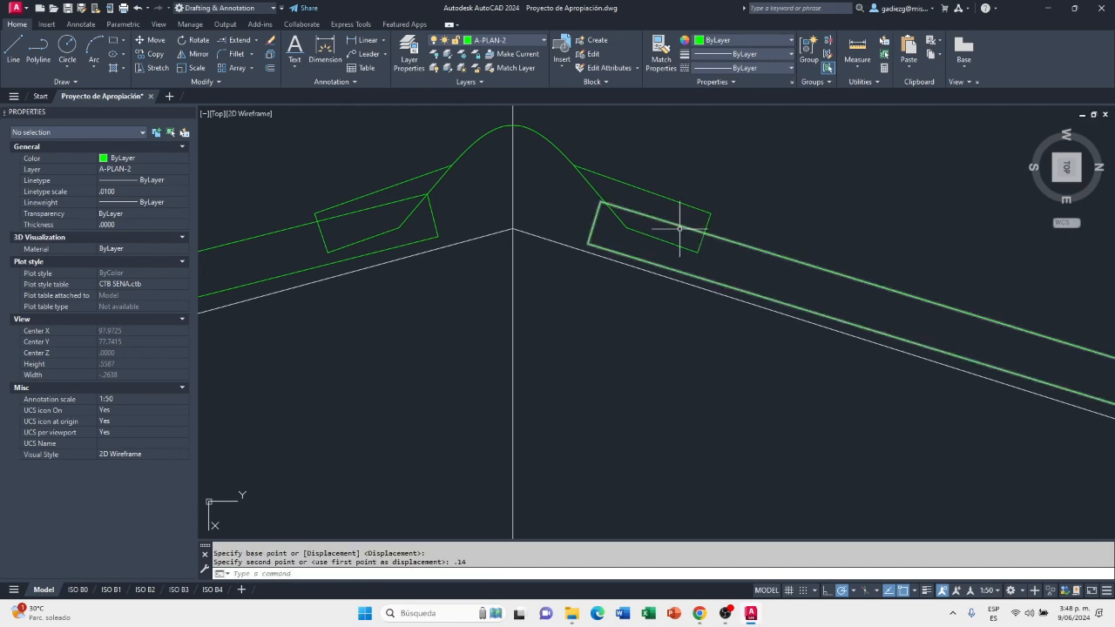
scroll(685, 228, "up", 2)
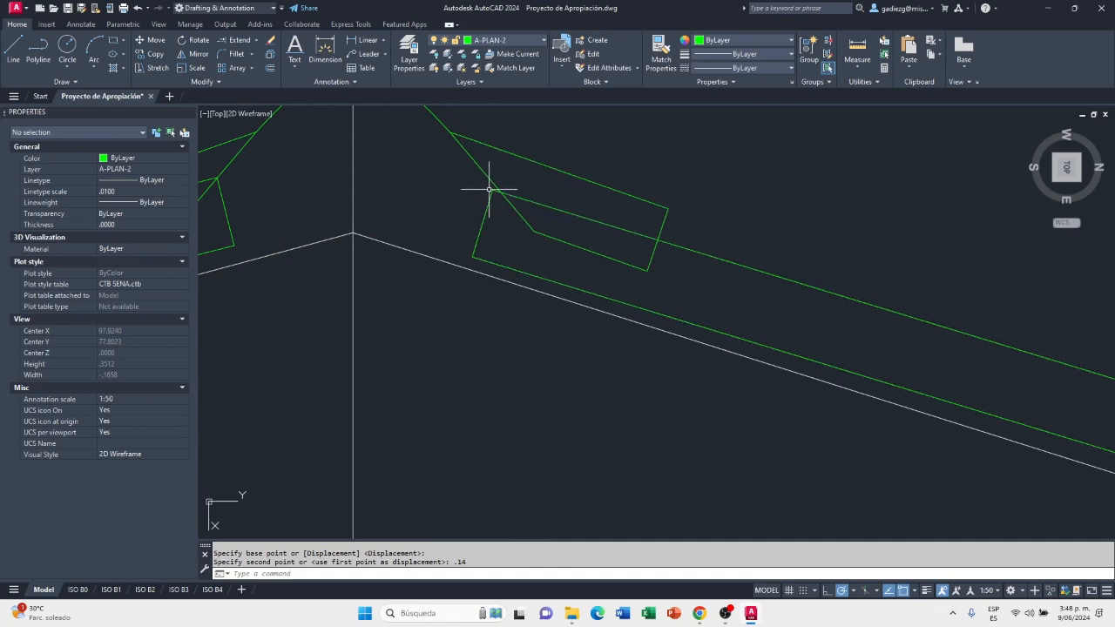
scroll(554, 218, "down", 4)
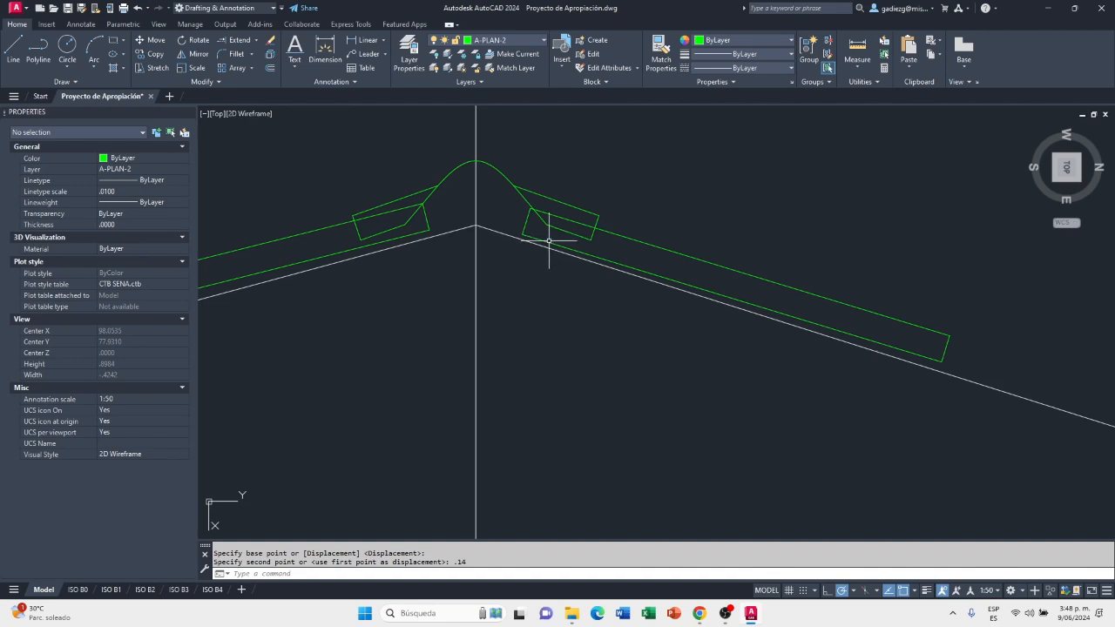
scroll(541, 257, "up", 2)
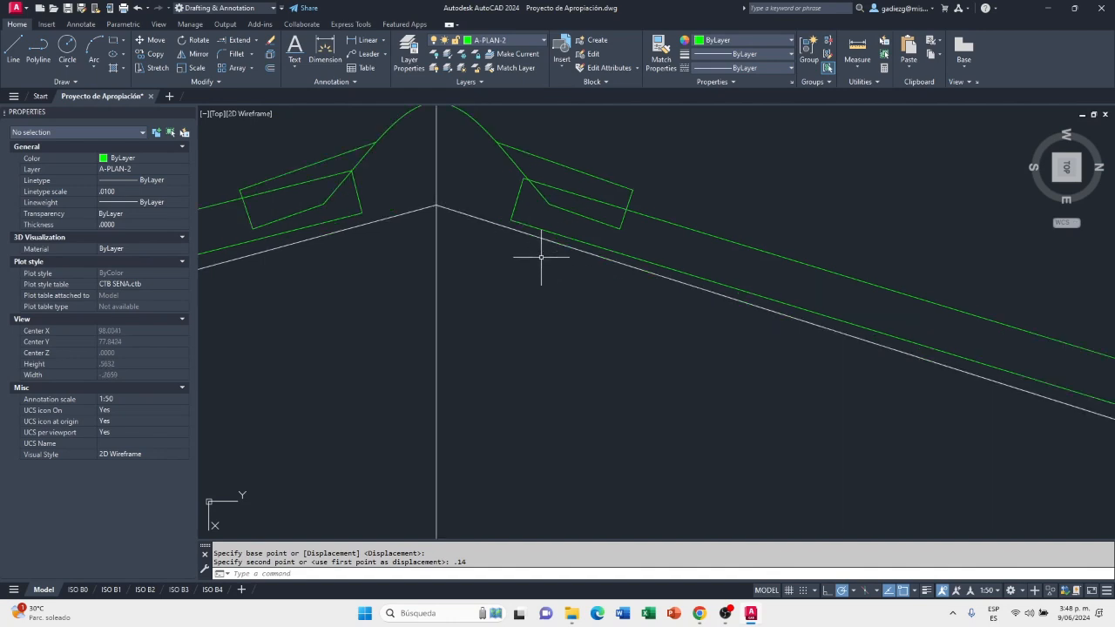
scroll(544, 248, "down", 2)
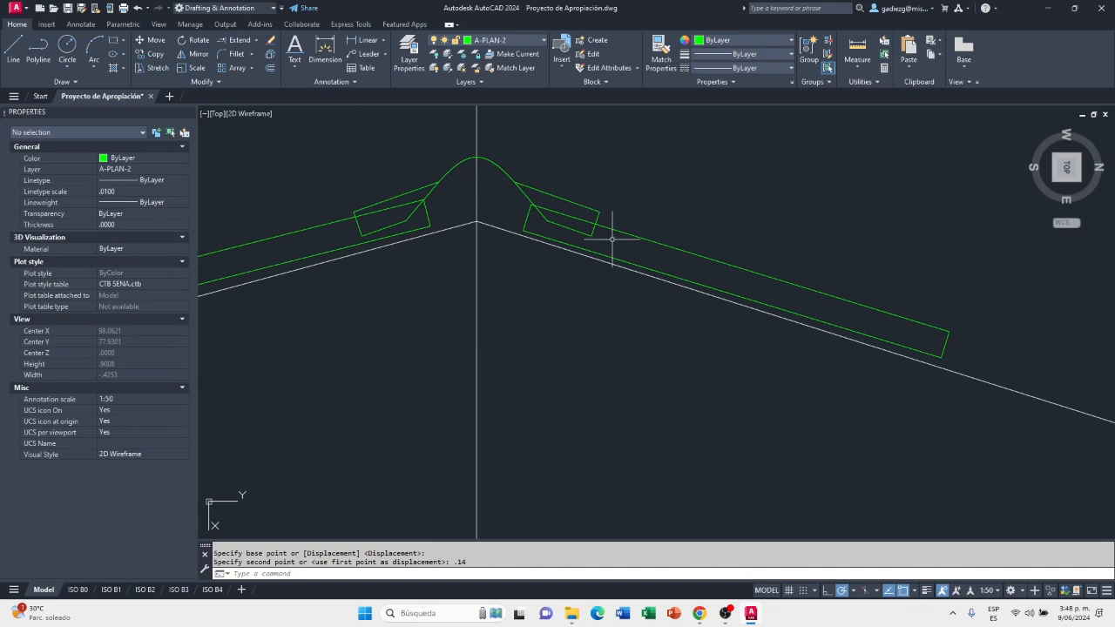
key("Return")
left_click(653, 253)
left_click(637, 228)
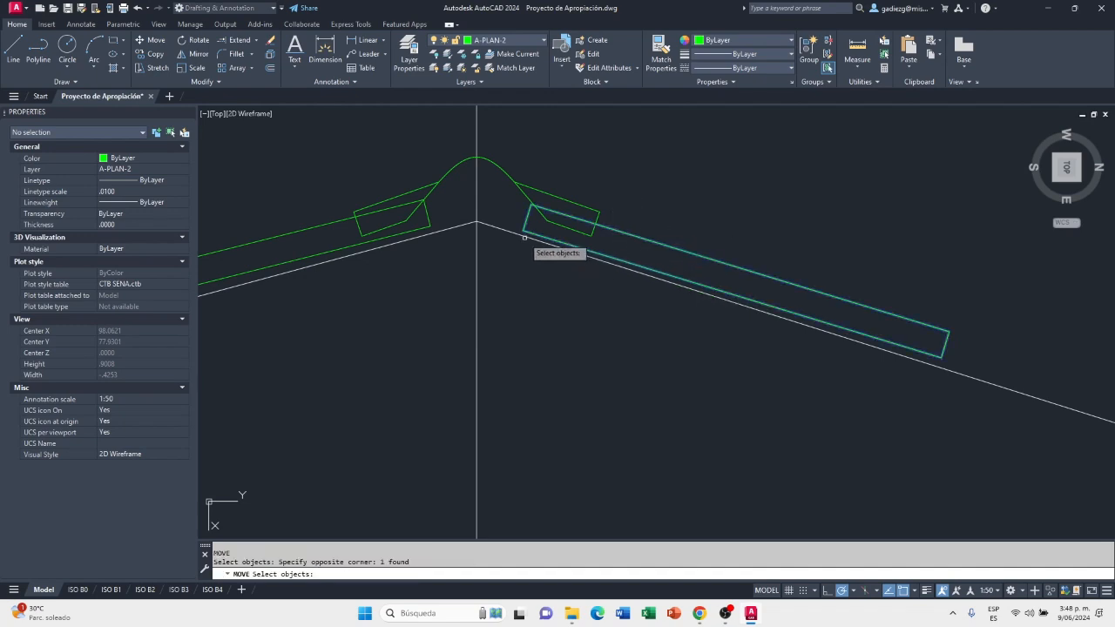
key("Return")
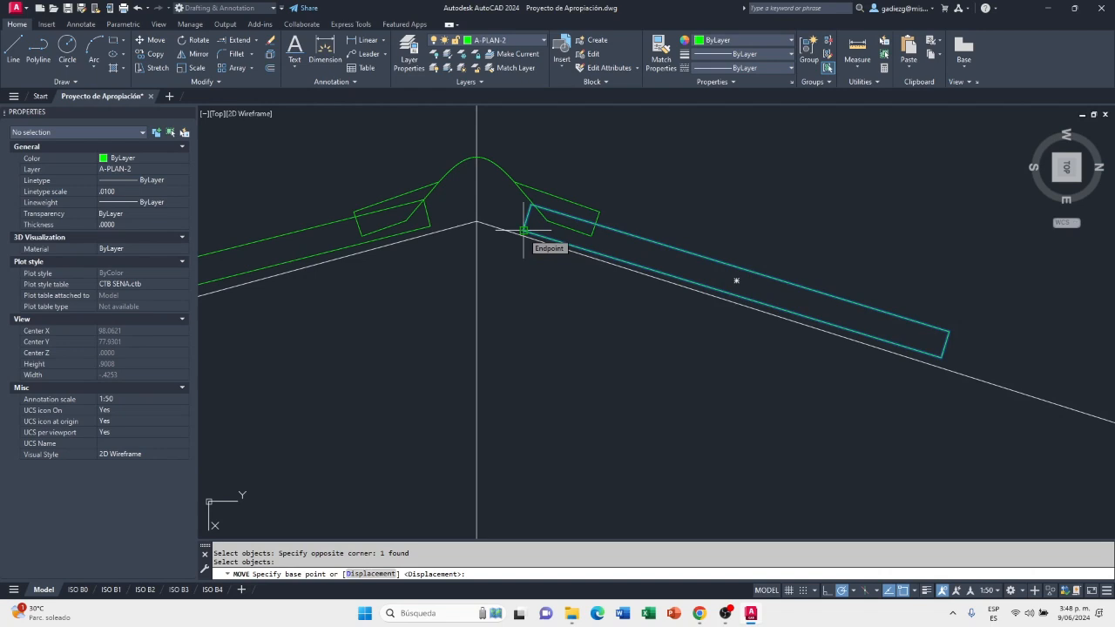
scroll(582, 223, "up", 4)
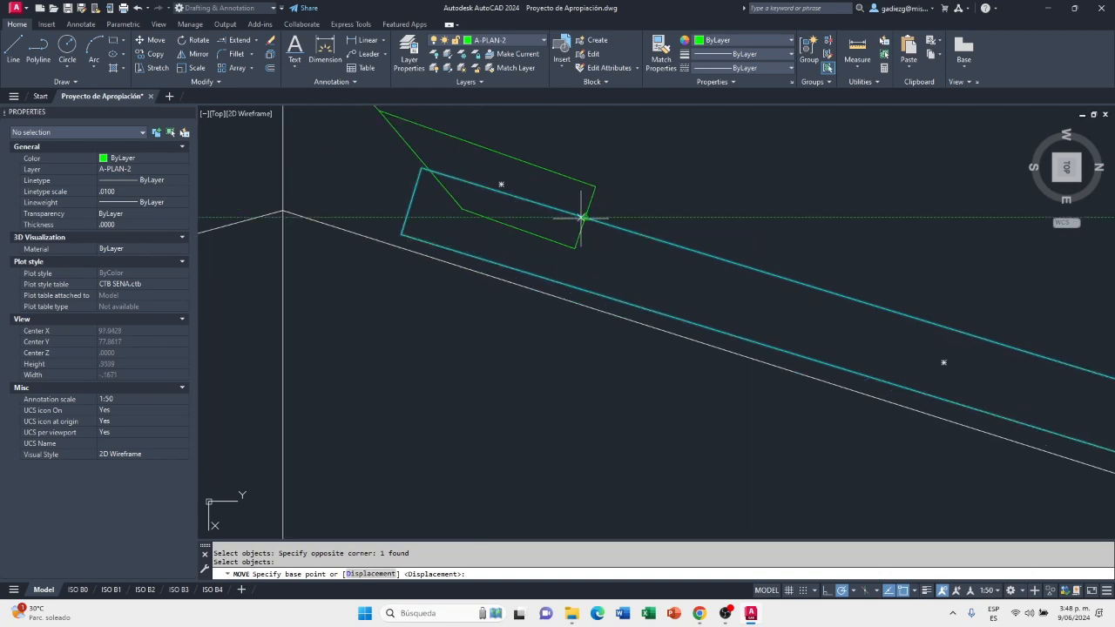
left_click(585, 216)
scroll(589, 212, "down", 3)
scroll(941, 322, "up", 2)
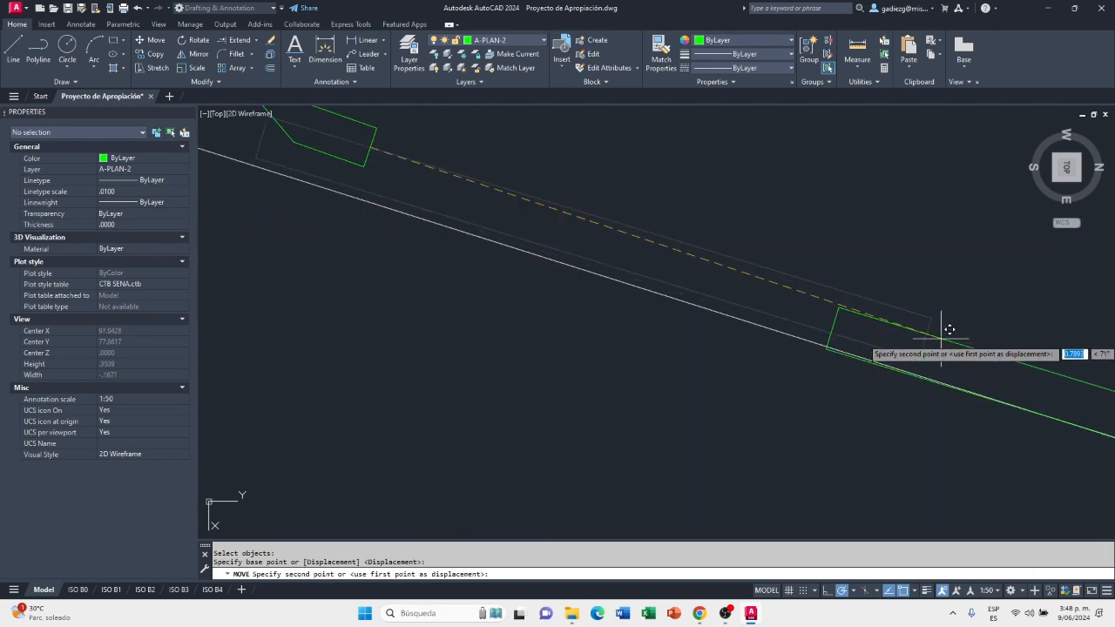
key("Escape")
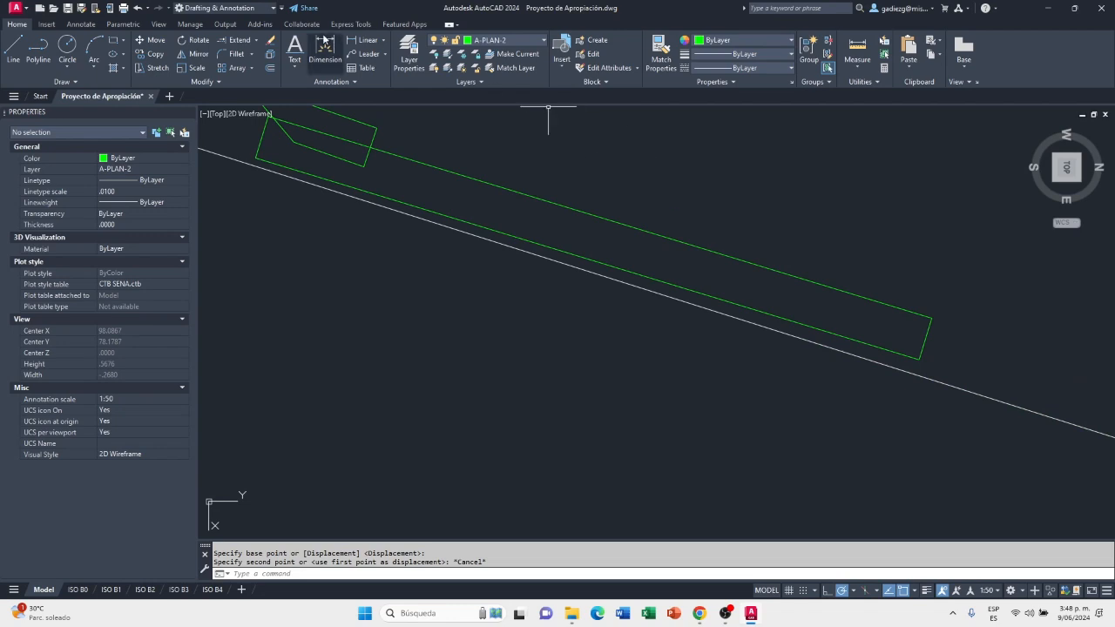
Copy the first 32% slope sheet, from where its upper edge crosses the ridge cap's end, to the midpoint of the sheet's own eaves-side edge
left_click(501, 185)
key("Return")
scroll(374, 161, "up", 2)
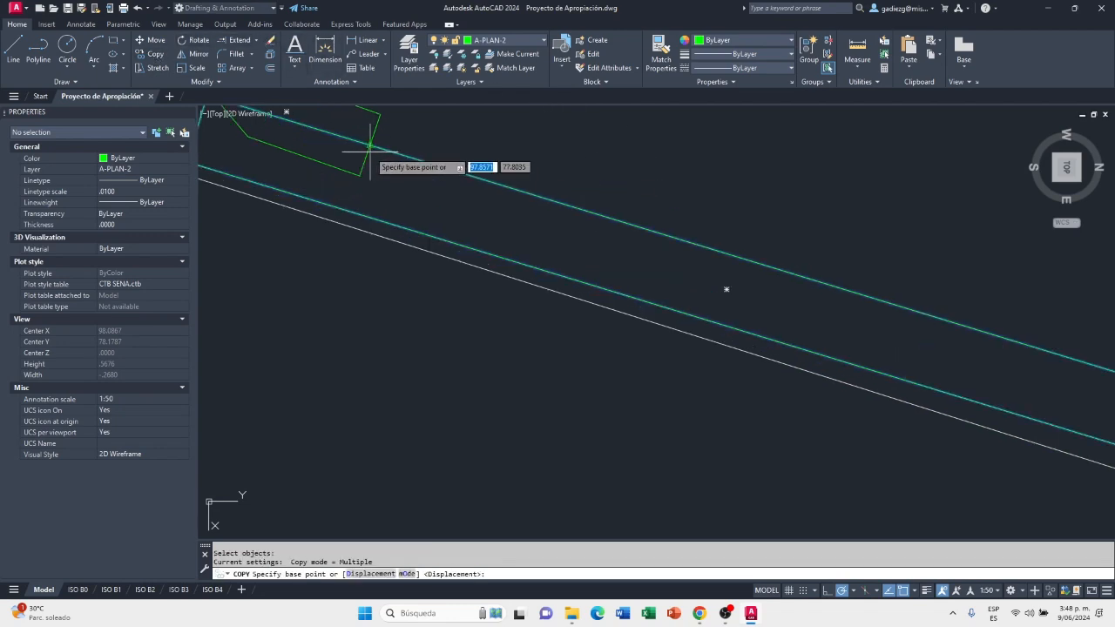
left_click(371, 143)
scroll(371, 144, "down", 2)
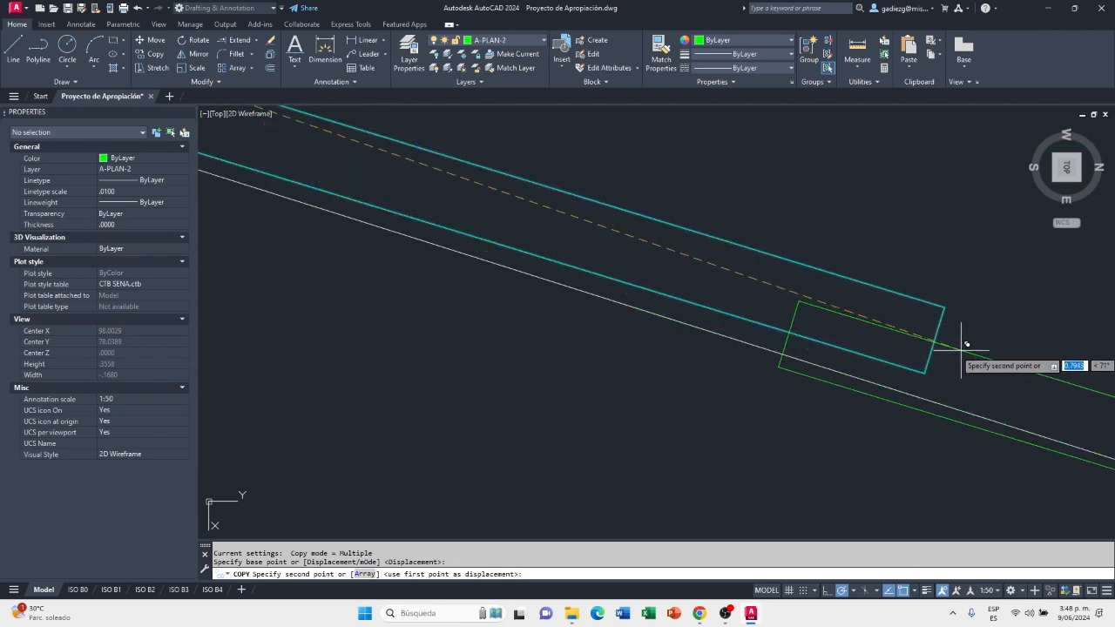
left_click(934, 339)
Place another sheet copy at the end edge of the previous copy down the 32% slope, and end the copying
scroll(684, 287, "down", 3)
scroll(937, 348, "up", 5)
left_click(921, 354)
scroll(722, 301, "down", 3)
scroll(843, 366, "up", 3)
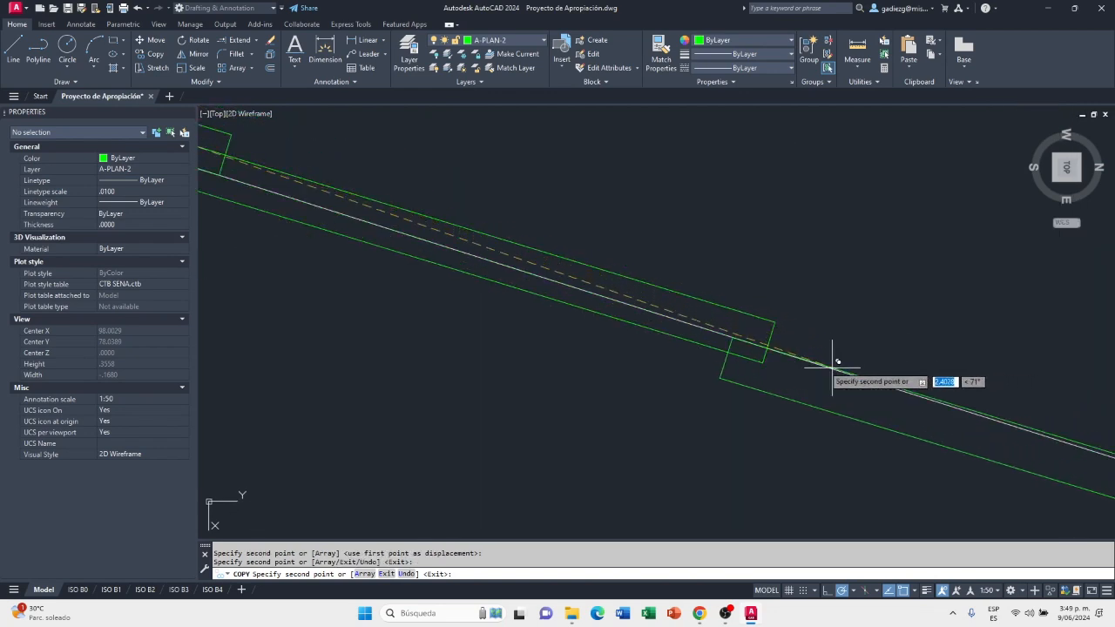
scroll(784, 331, "up", 3)
scroll(756, 334, "up", 2)
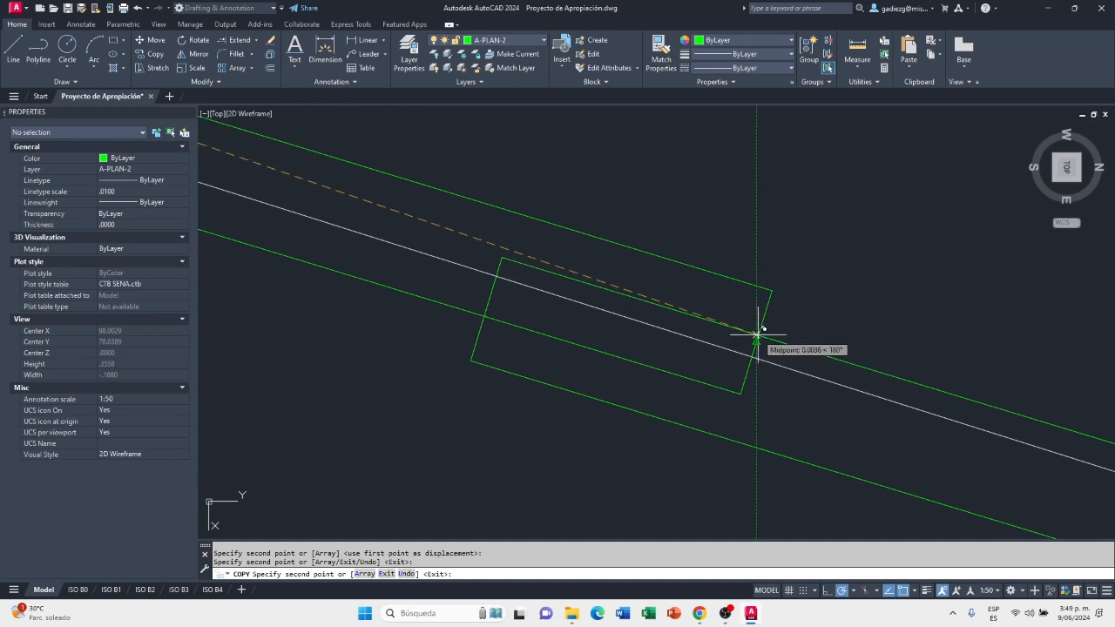
scroll(783, 322, "down", 3)
key("Escape")
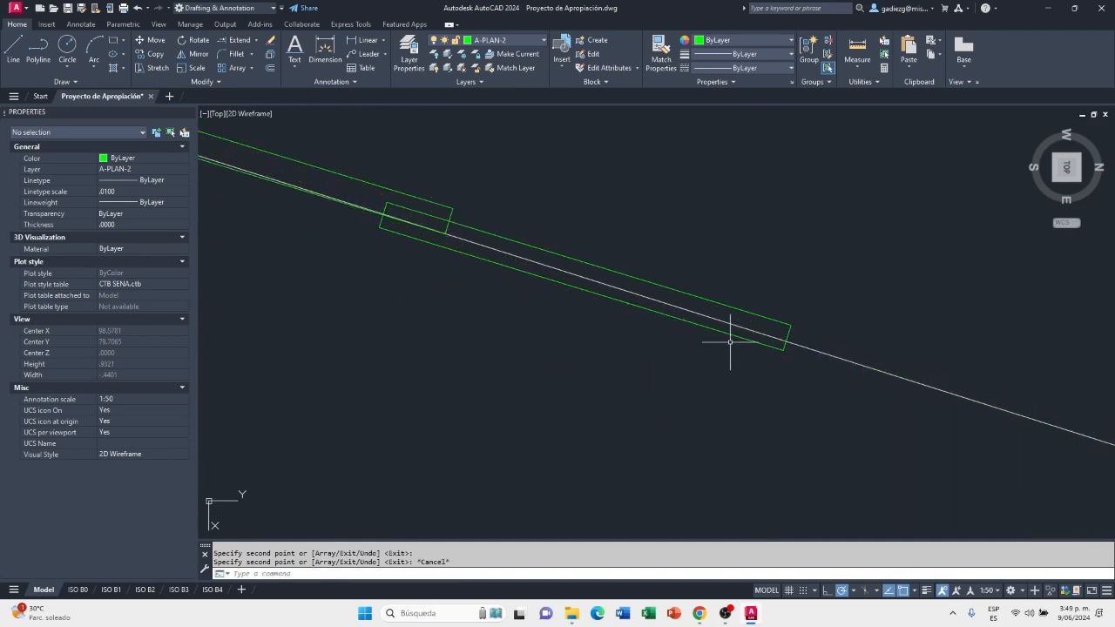
Undo the sheet copies placed on the 32% slope, leaving only the first sheet below the ridge cap
key("ctrl+z")
key("ctrl+z")
key("ctrl+z")
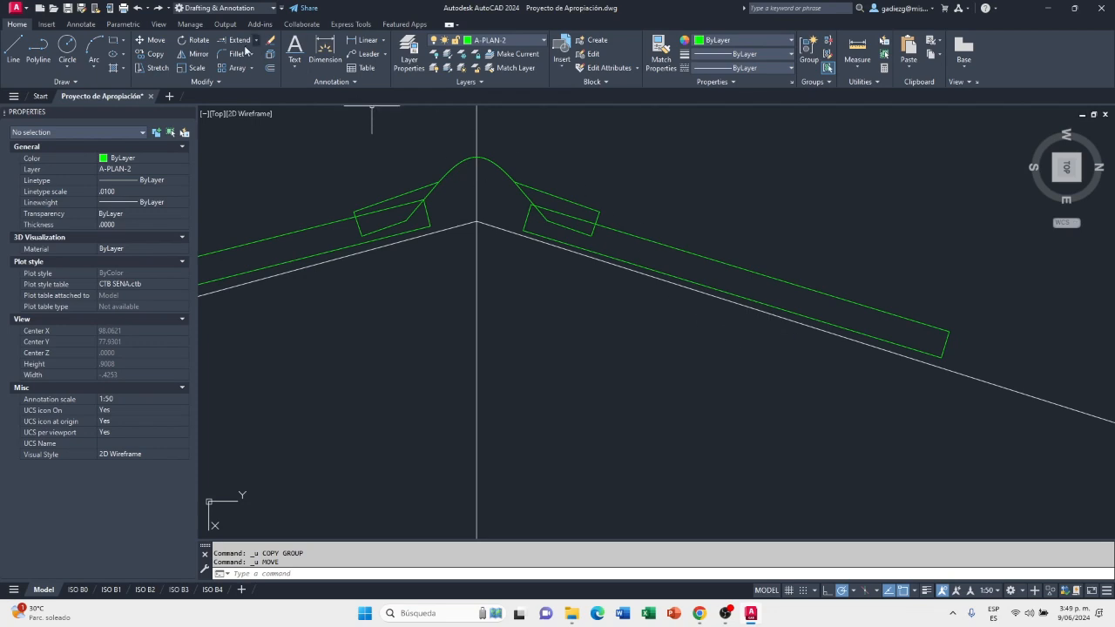
Copy the first 32% slope sheet from its upper edge's crossing with the ridge cap's end to its own eaves-side edge, just below the upper corner
left_click(152, 54)
left_click(627, 233)
key("Return")
left_click(594, 224)
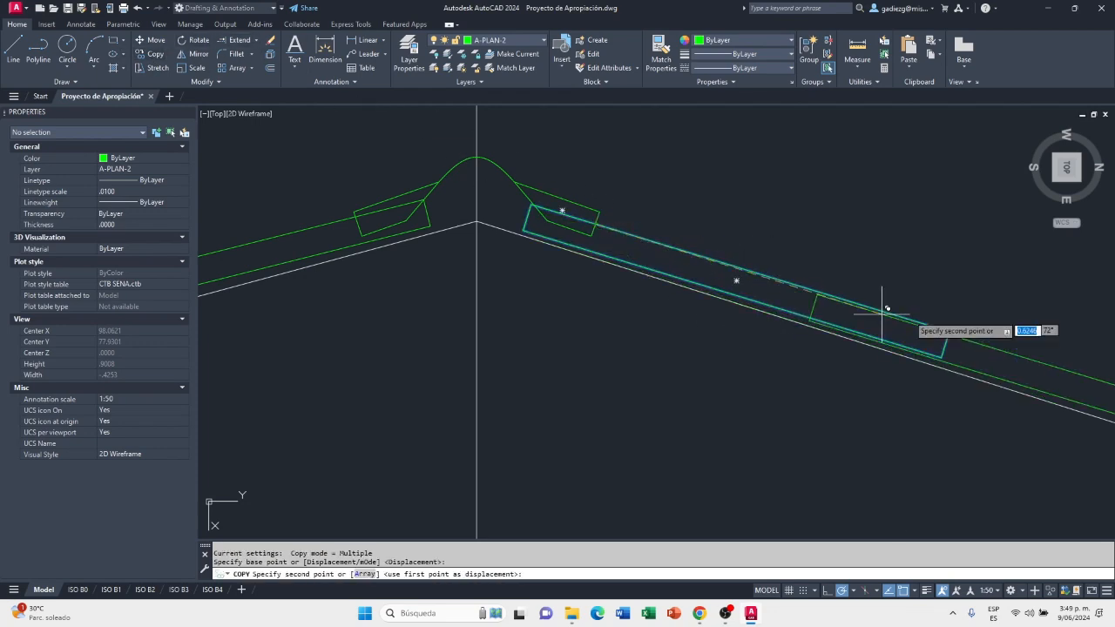
scroll(901, 340, "up", 5)
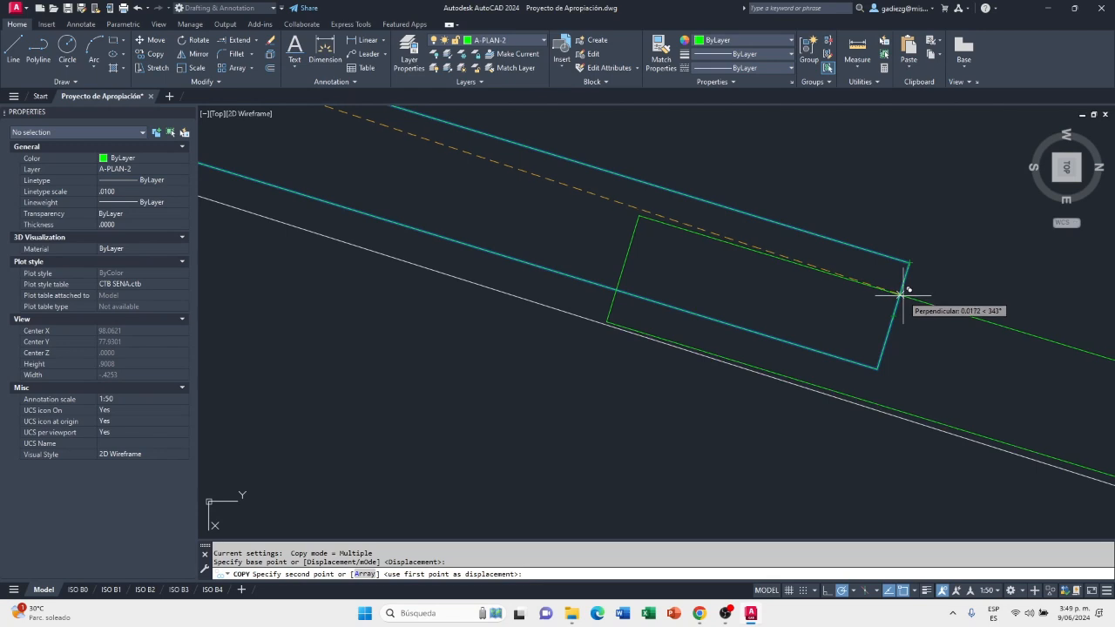
left_click(902, 297)
Place a second sheet copy overlapping beneath the eaves-side end of the first copy on the 32% slope
scroll(746, 282, "down", 4)
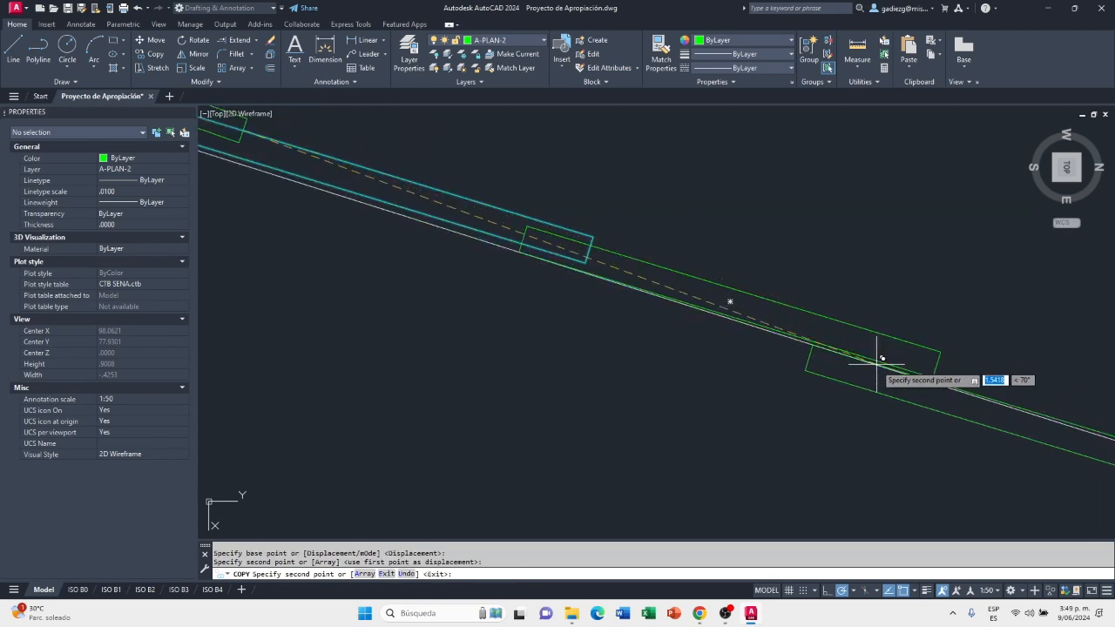
scroll(877, 361, "down", 4)
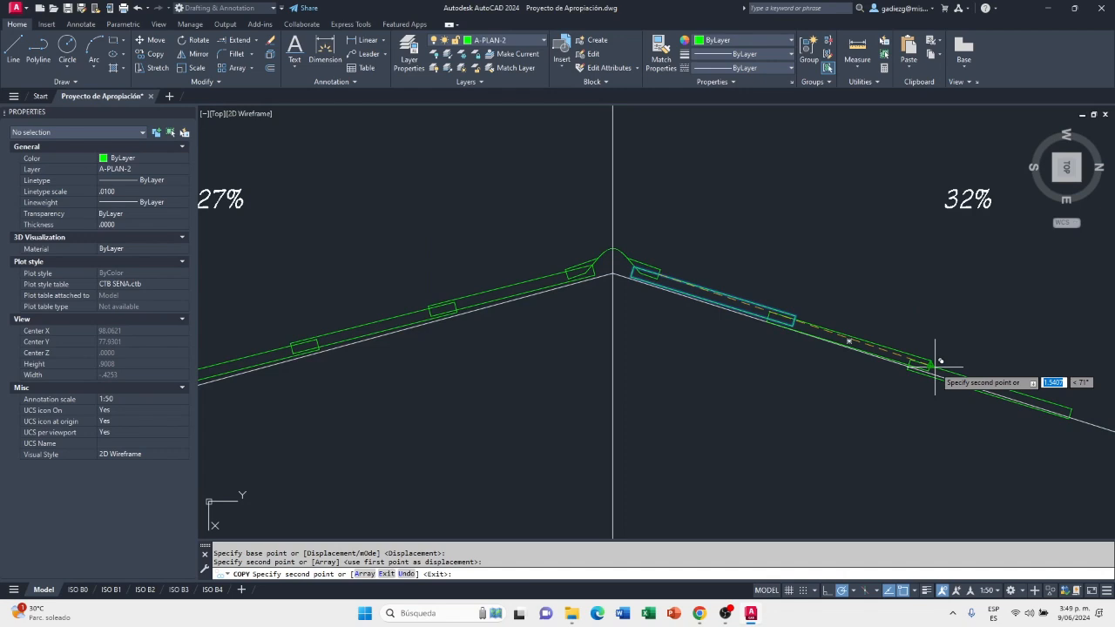
scroll(939, 376, "up", 6)
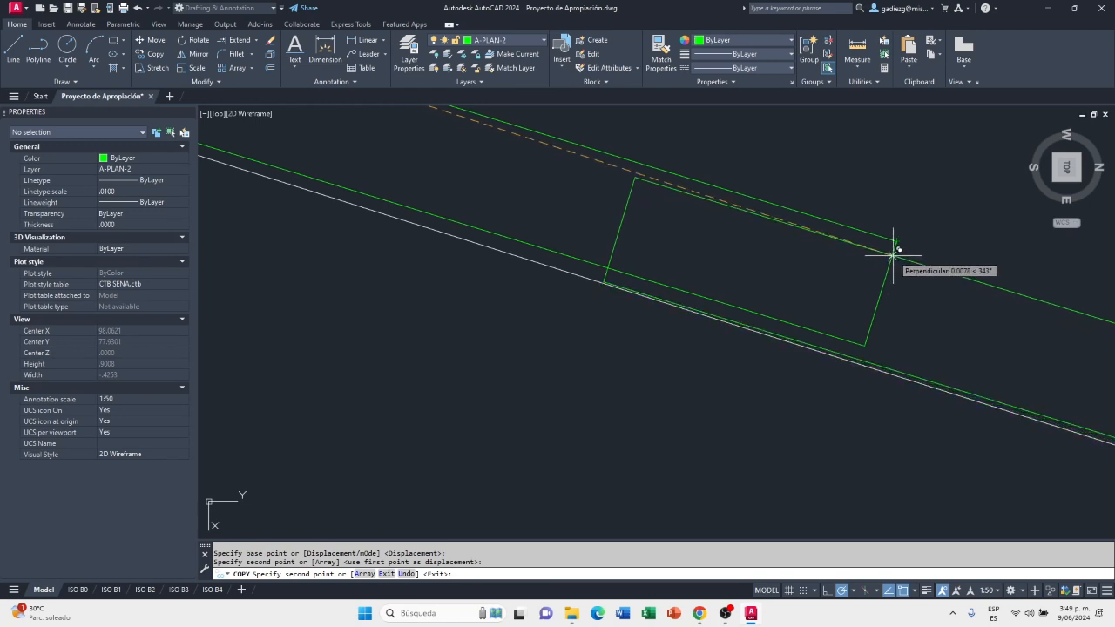
left_click(893, 255)
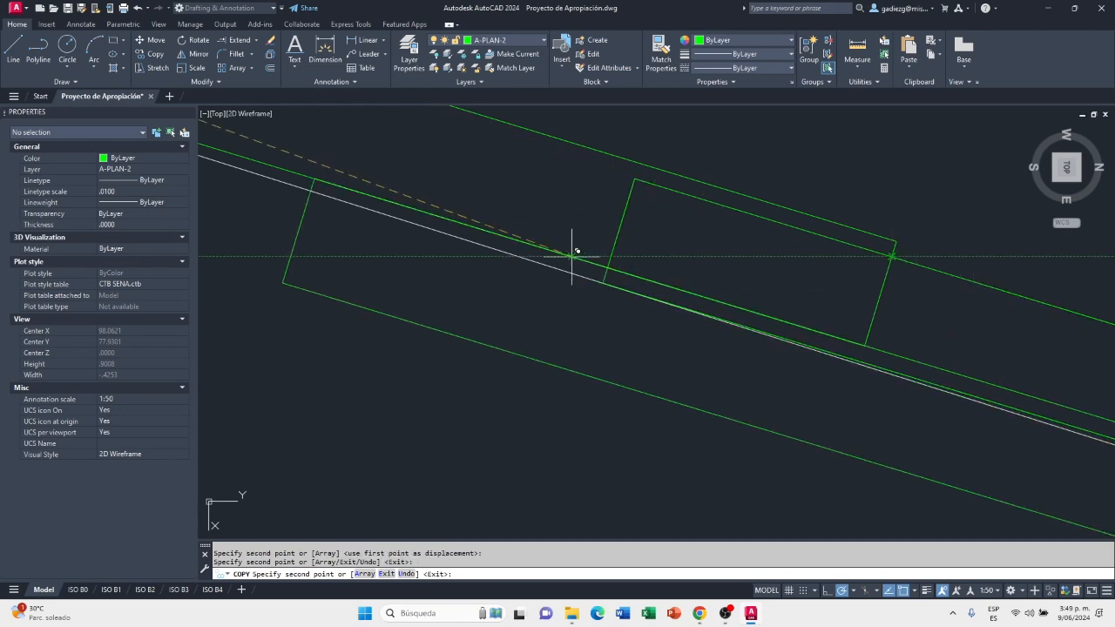
Place a third sheet copy overlapping beneath the second copy's eaves-side end on the 32% slope, and end the copying
scroll(579, 253, "down", 5)
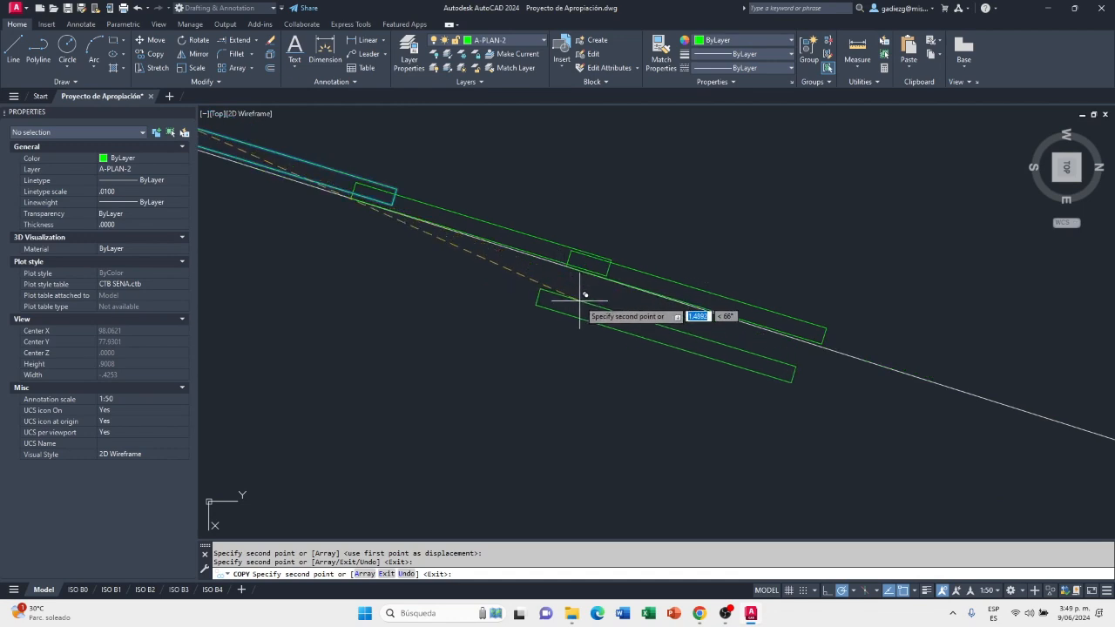
scroll(493, 301, "down", 3)
scroll(687, 322, "up", 6)
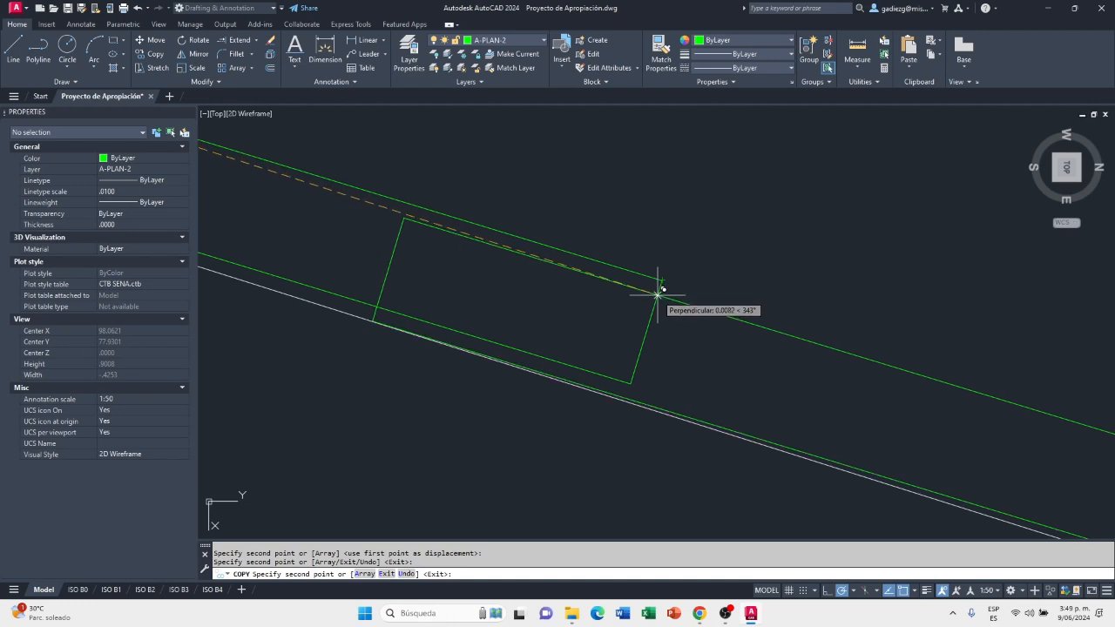
left_click(657, 296)
scroll(534, 244, "down", 3)
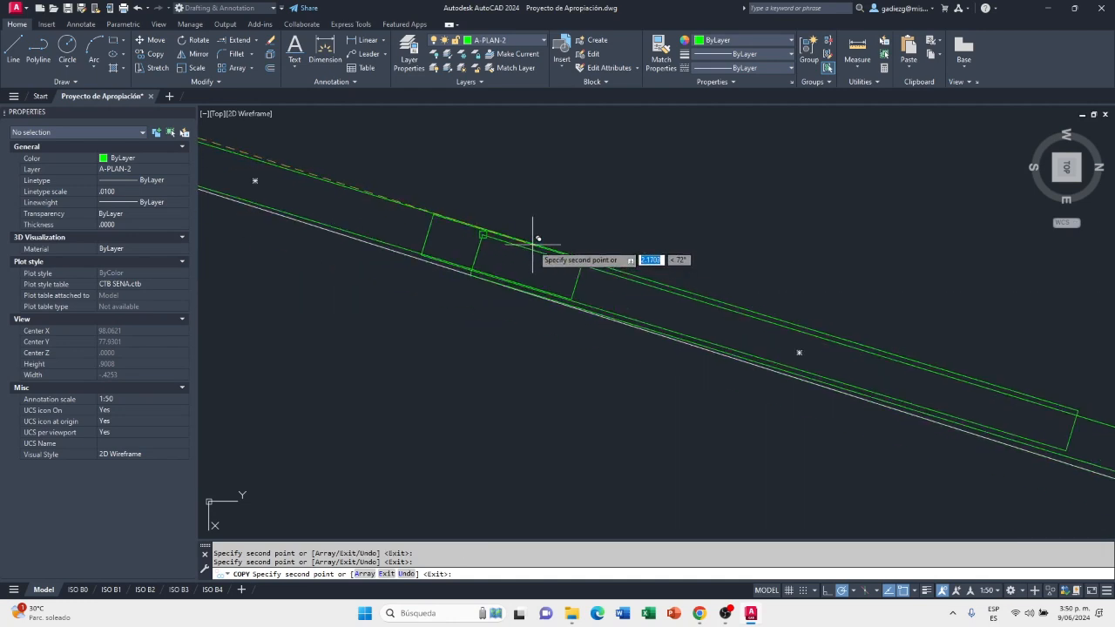
scroll(772, 314, "up", 4)
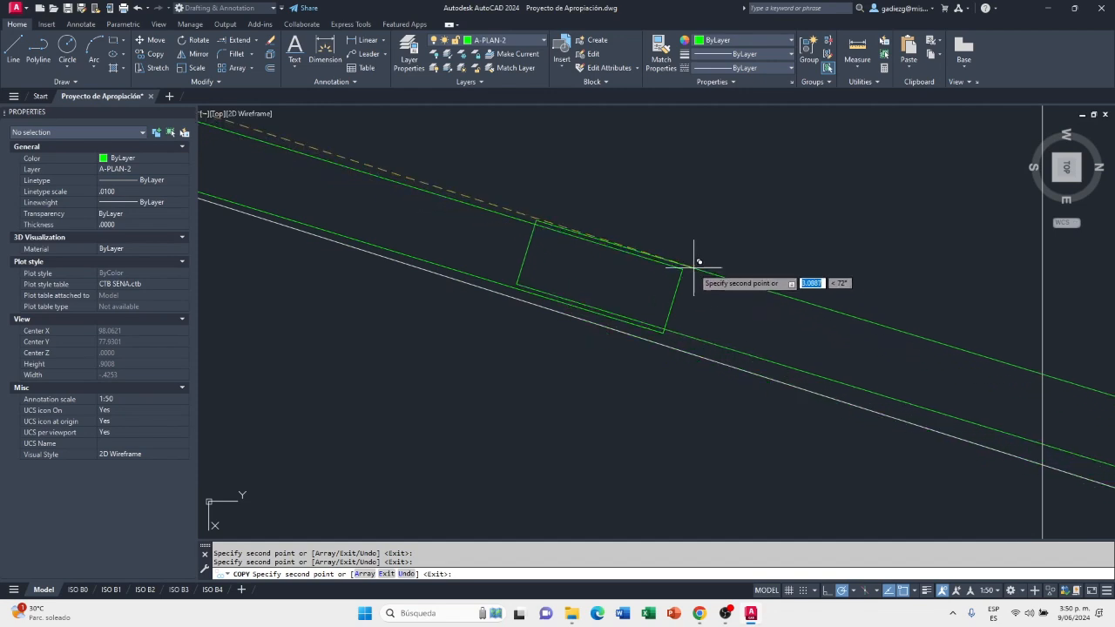
scroll(687, 269, "down", 4)
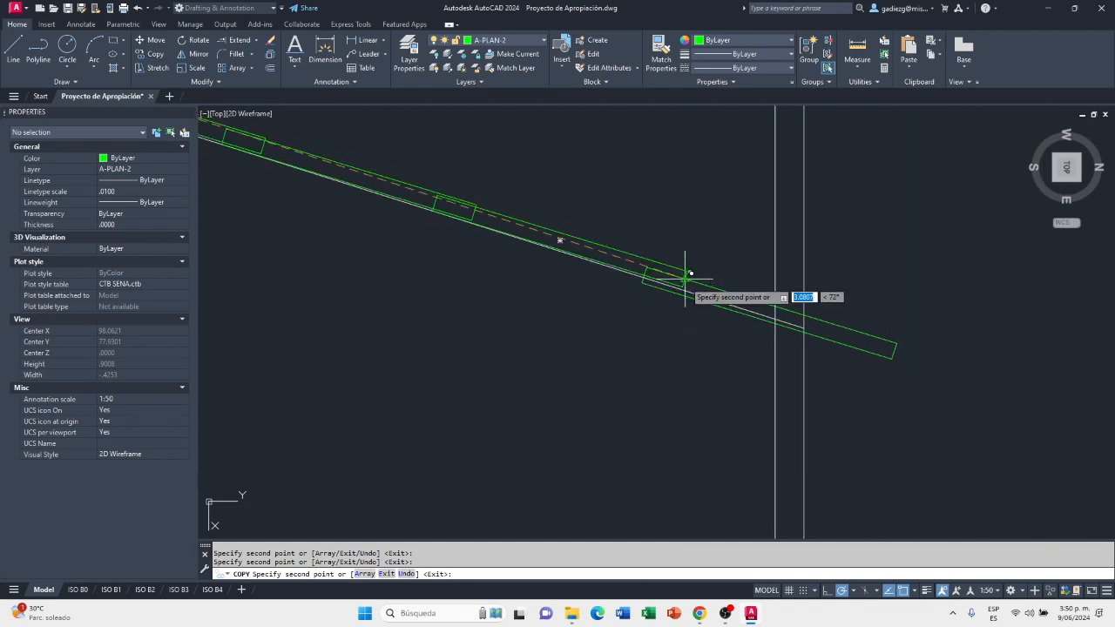
scroll(687, 274, "down", 2)
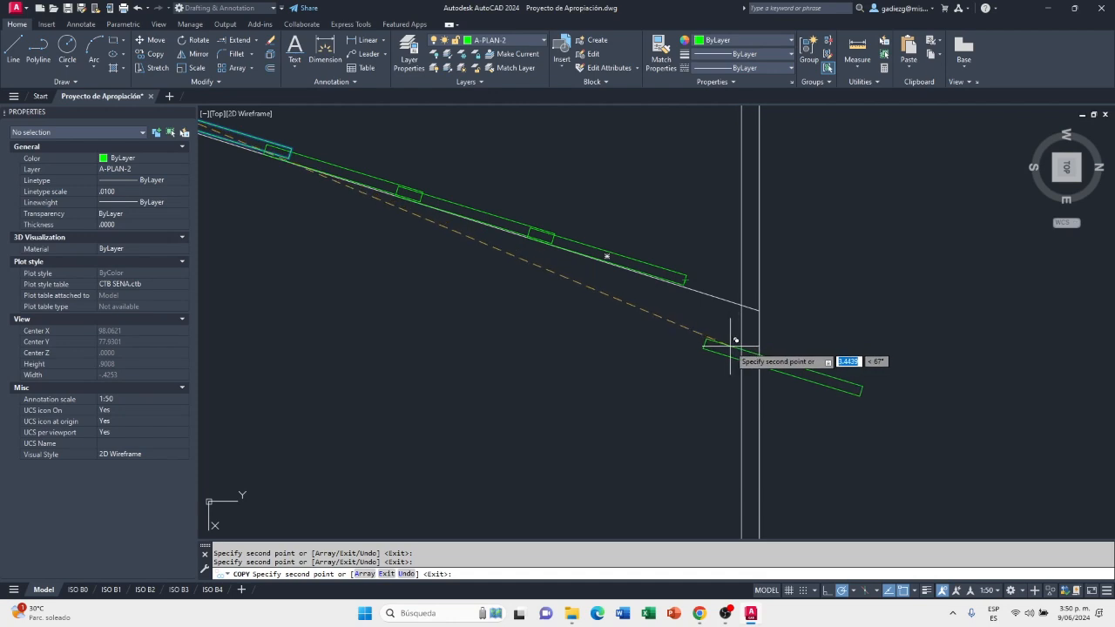
key("Escape")
Try to measure horizontally from where the 32% slope line crosses the inner vertical eaves line back towards the last sheet
left_click(859, 50)
scroll(740, 305, "up", 3)
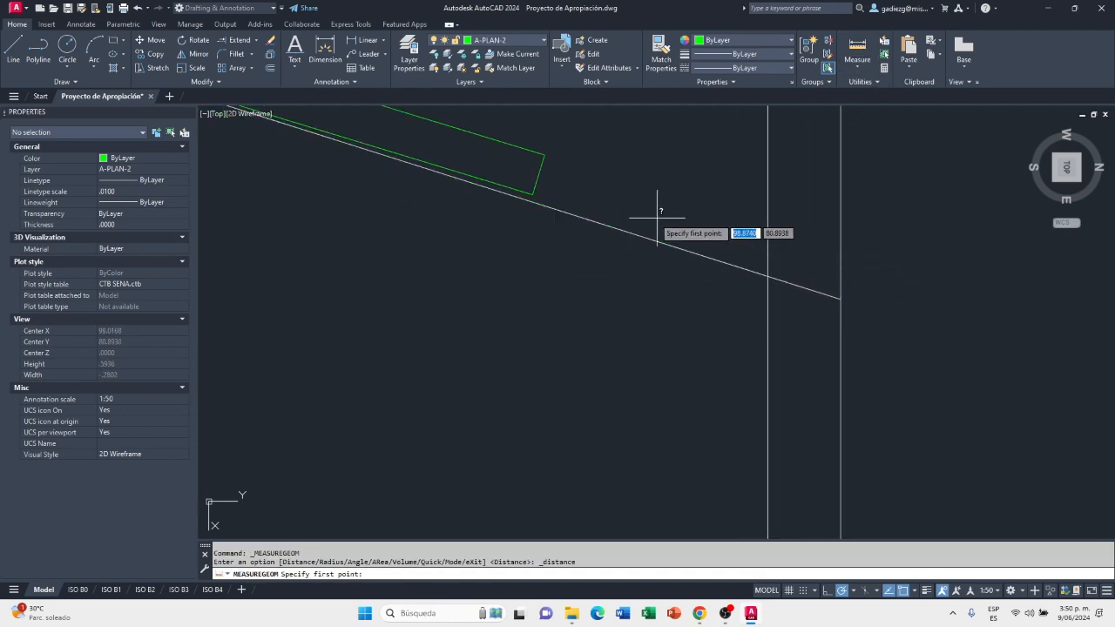
left_click(767, 276)
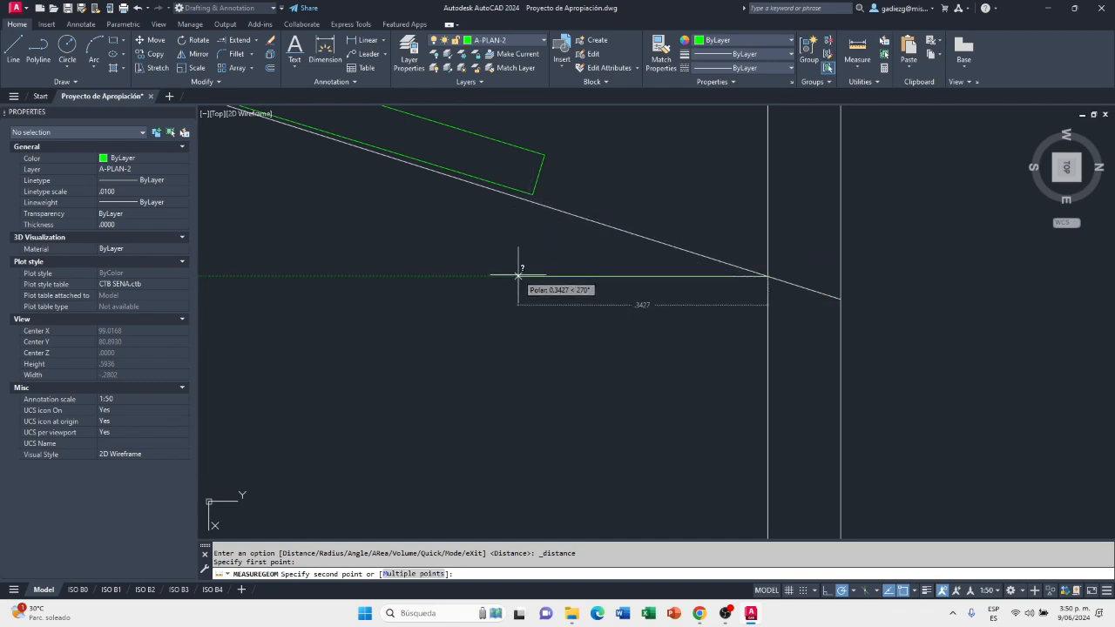
key("Escape")
Examine the sheet layout on the 27% and 32% slopes from the ridge cap to the eaves, then clear the selection
scroll(881, 315, "down", 4)
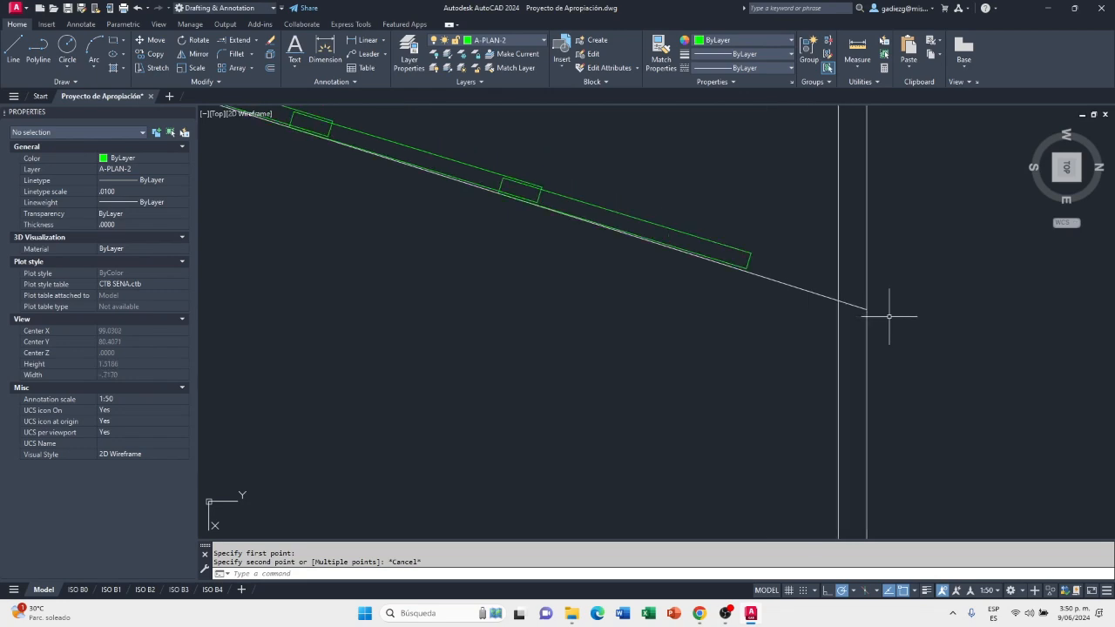
scroll(862, 309, "down", 4)
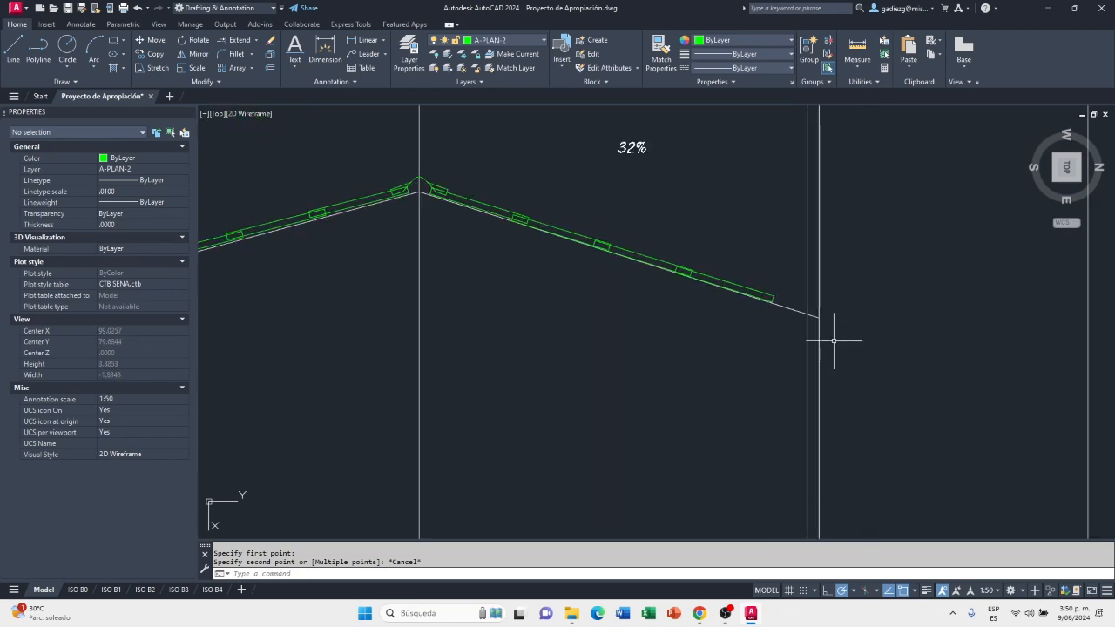
mouse_move(710, 308)
middle_mouse_down()
mouse_move(871, 308)
mouse_move(858, 294)
middle_mouse_up()
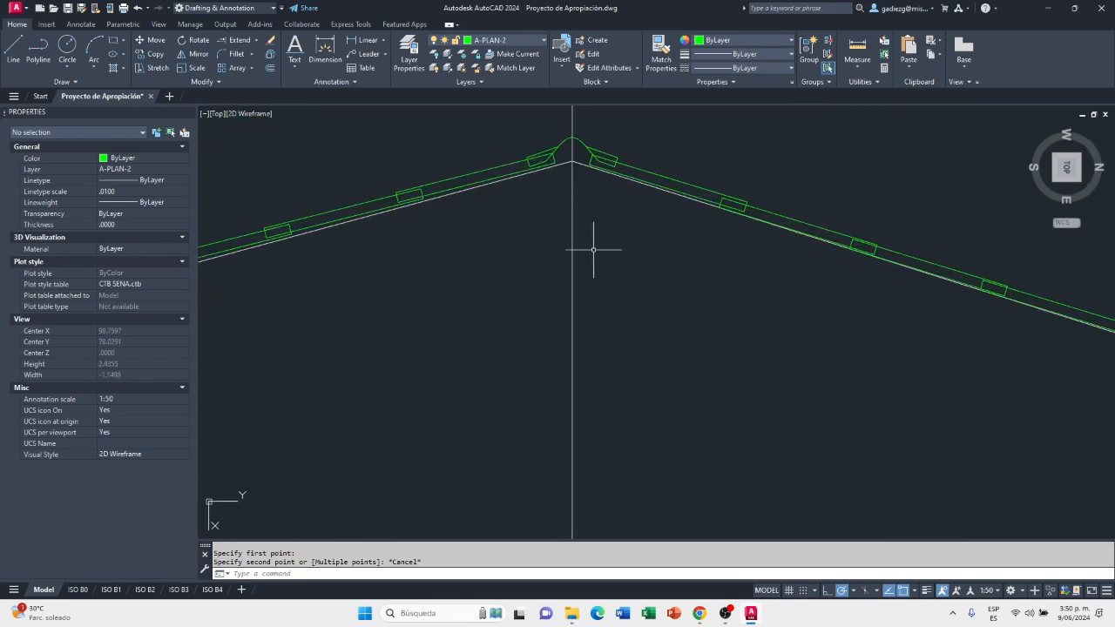
scroll(703, 239, "down", 2)
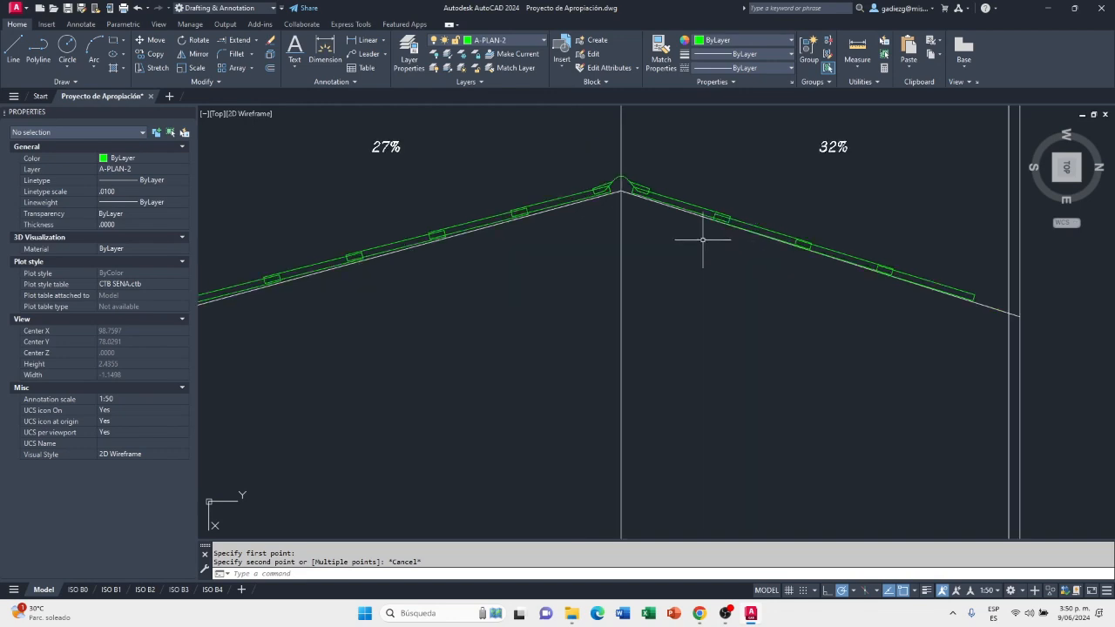
scroll(690, 253, "up", 4)
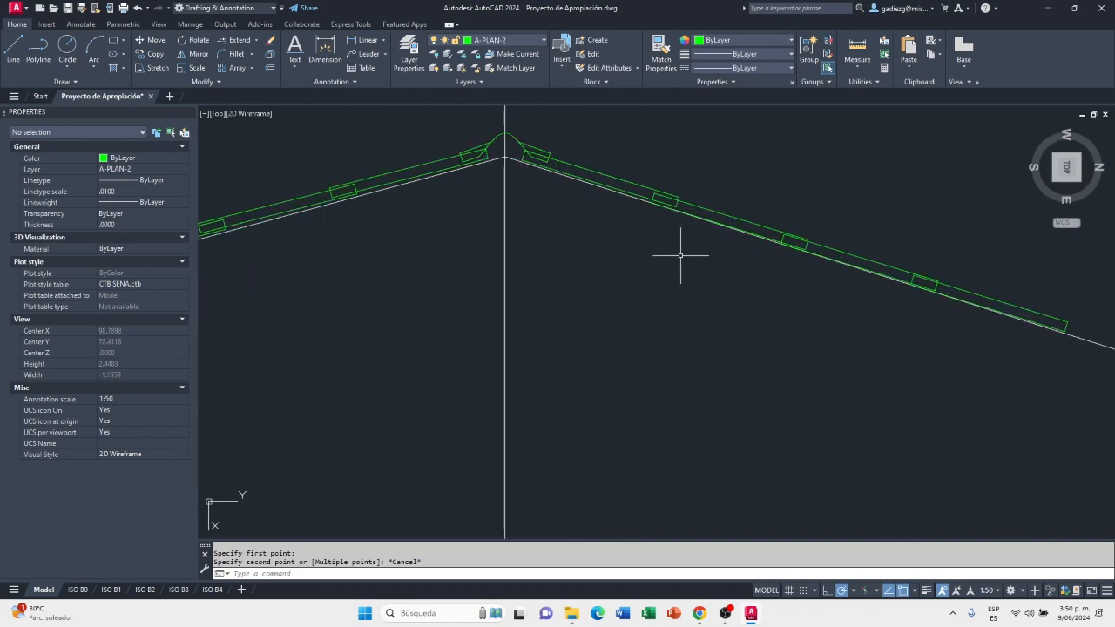
scroll(684, 254, "down", 5)
middle_click_drag(443, 281, 509, 260)
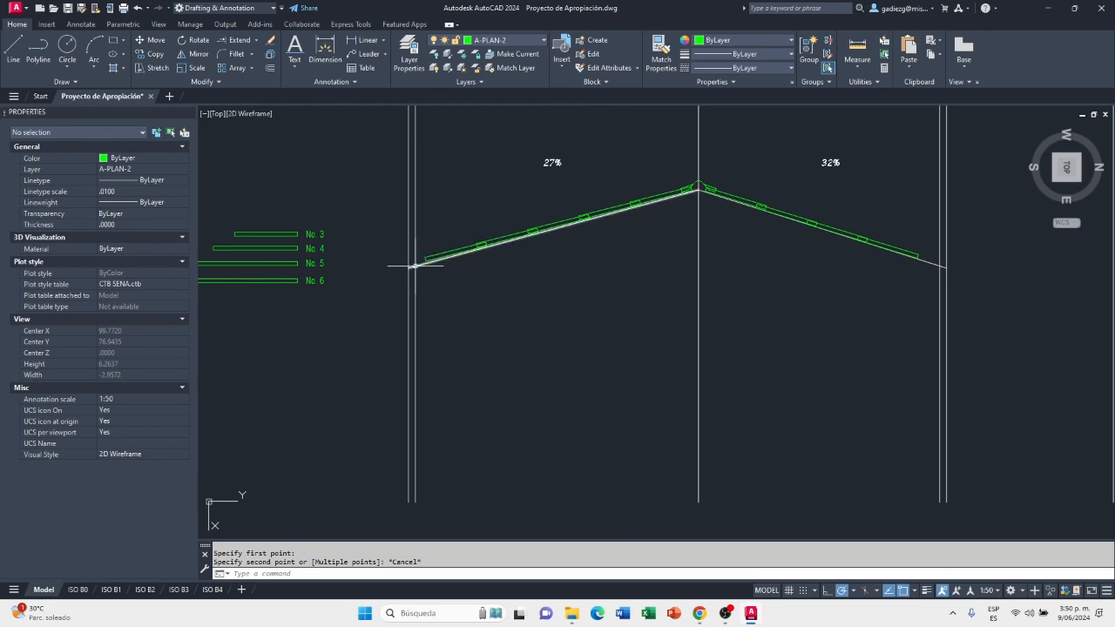
middle_click_drag(816, 249, 653, 267)
scroll(707, 250, "up", 2)
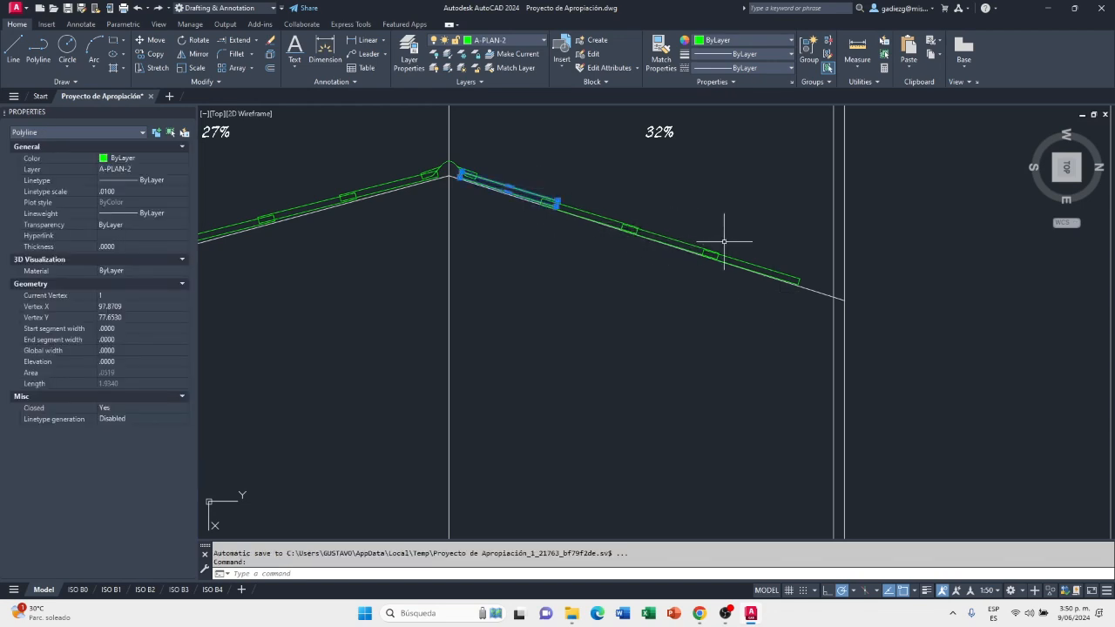
scroll(720, 242, "down", 2)
scroll(763, 270, "up", 2)
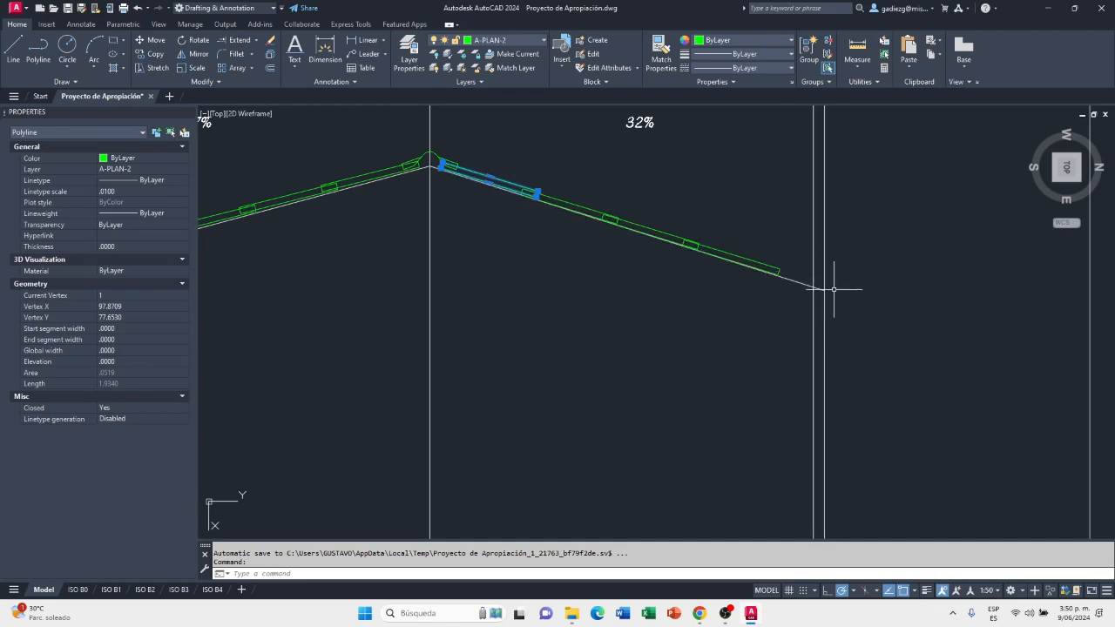
key("Escape")
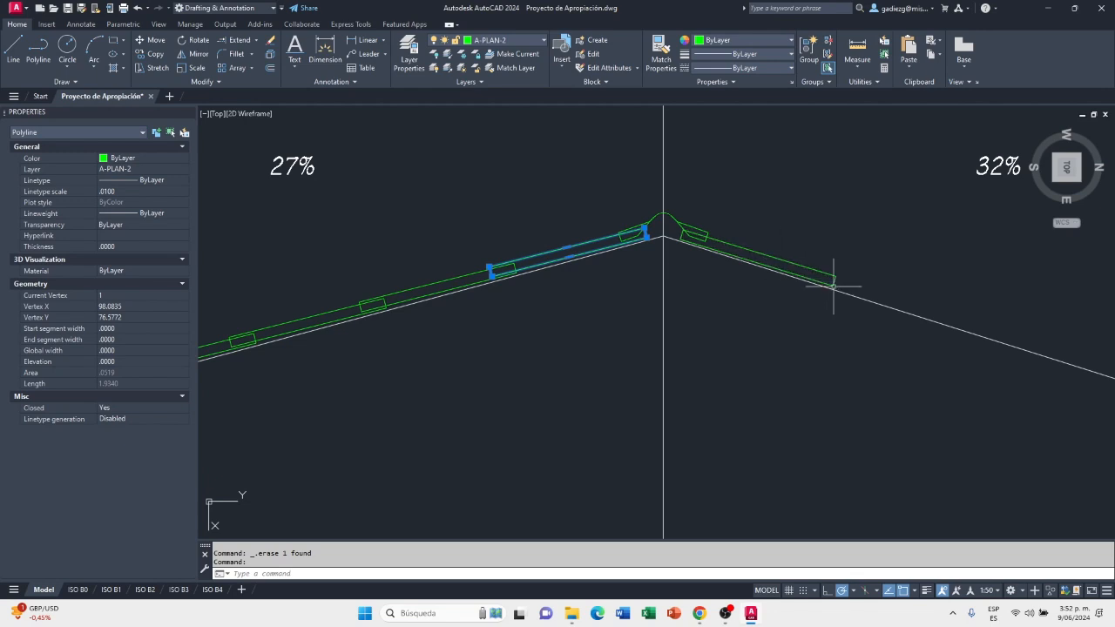
key("Escape")
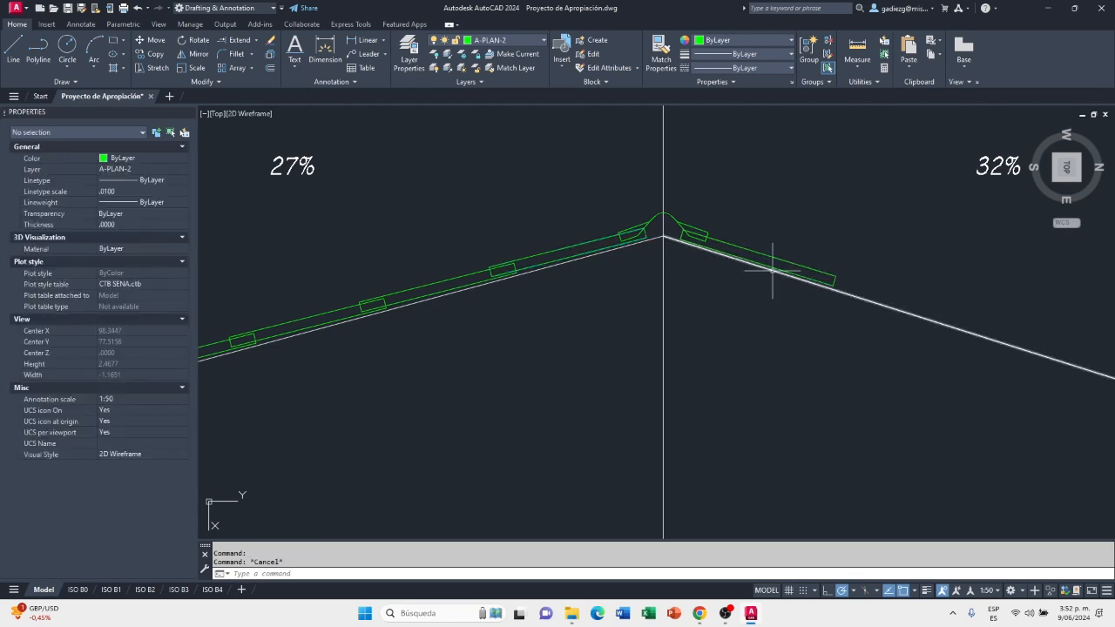
Copy the No. 4 sheet from its lower-left corner onto the 32% slope line beneath the first sheet's eaves-side end
scroll(774, 266, "down", 4)
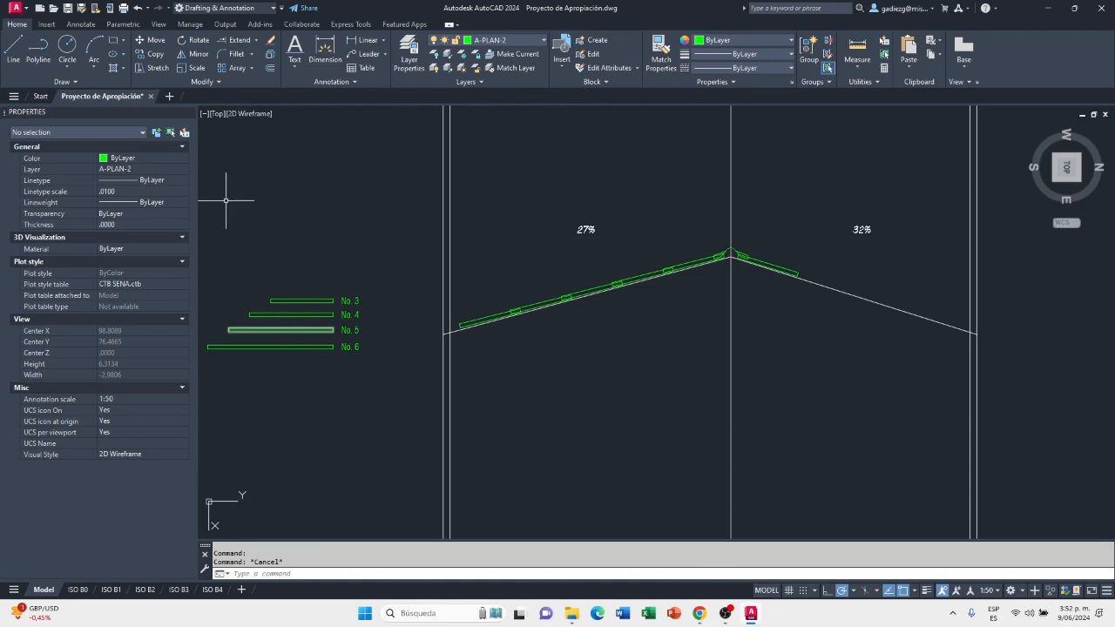
scroll(287, 307, "up", 5)
left_click(323, 316)
left_click(314, 343)
key("Return")
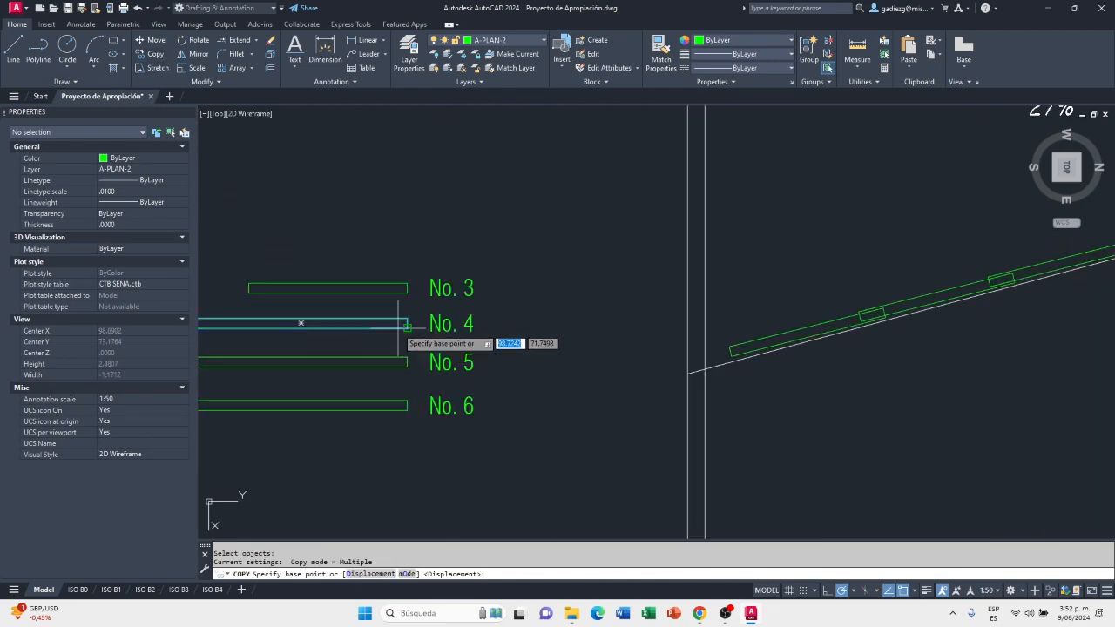
scroll(375, 334, "up", 2)
scroll(384, 334, "down", 5)
scroll(349, 326, "up", 4)
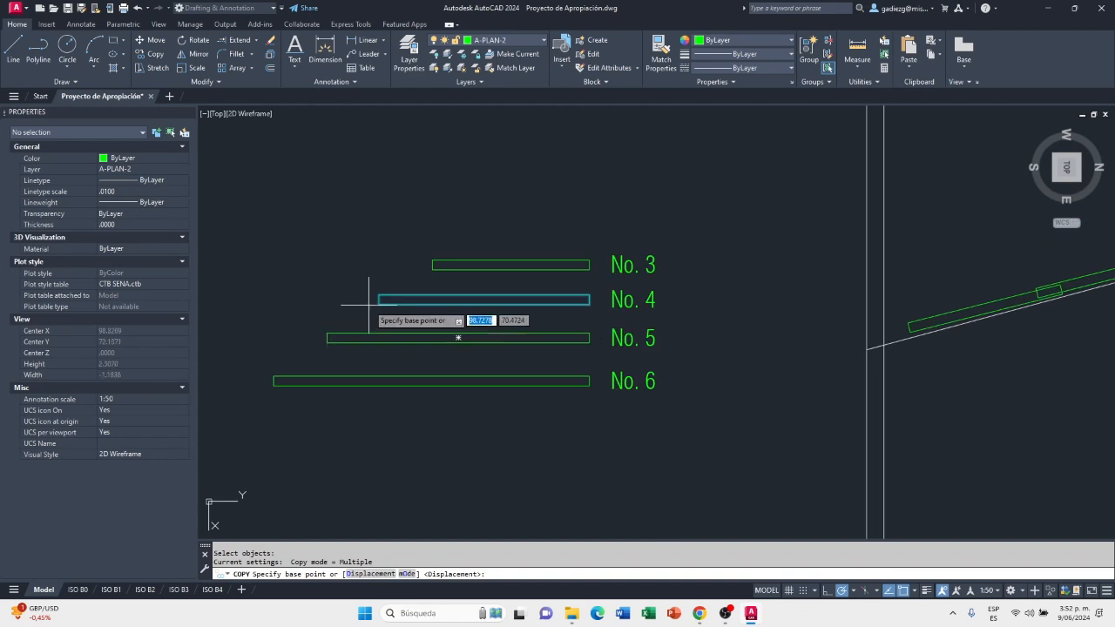
left_click(378, 304)
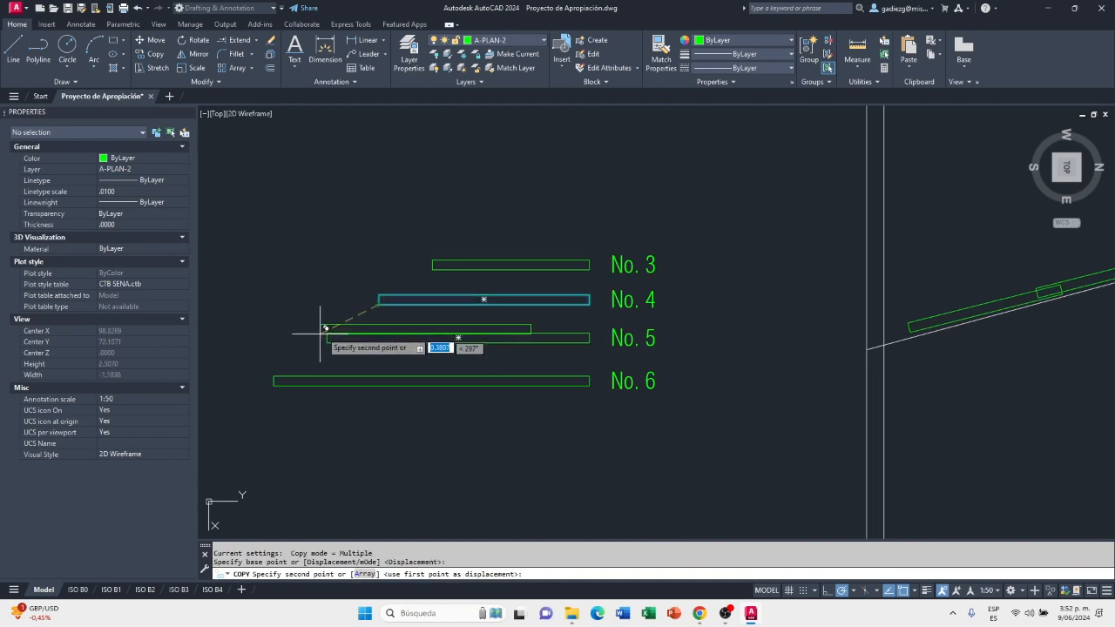
scroll(326, 324, "down", 6)
scroll(558, 301, "up", 2)
scroll(580, 295, "up", 6)
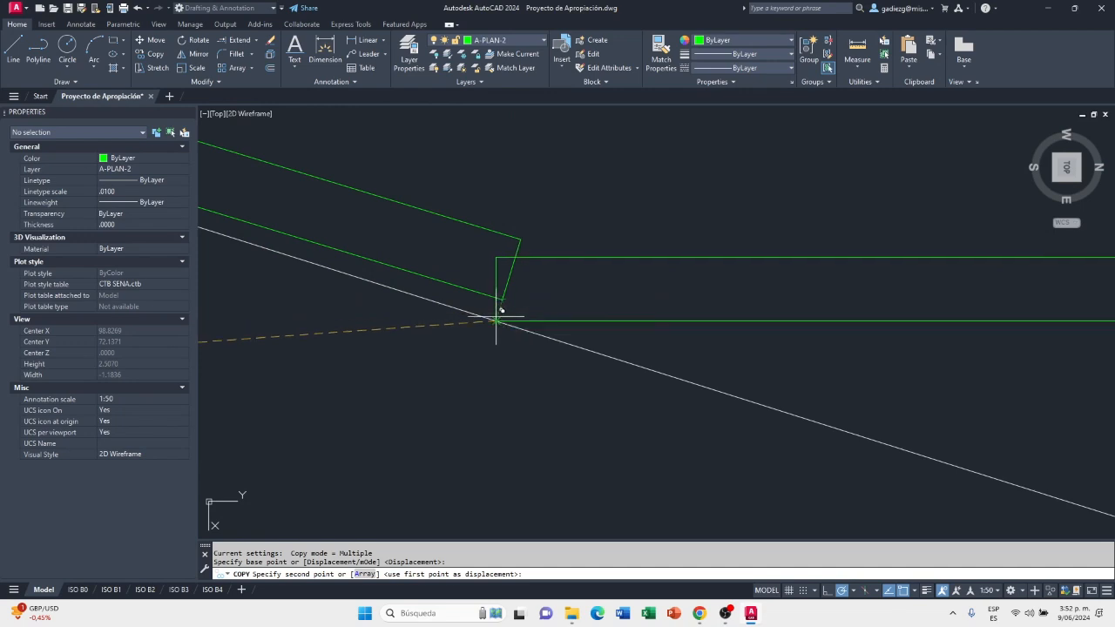
left_click(496, 321)
scroll(496, 331, "up", 2)
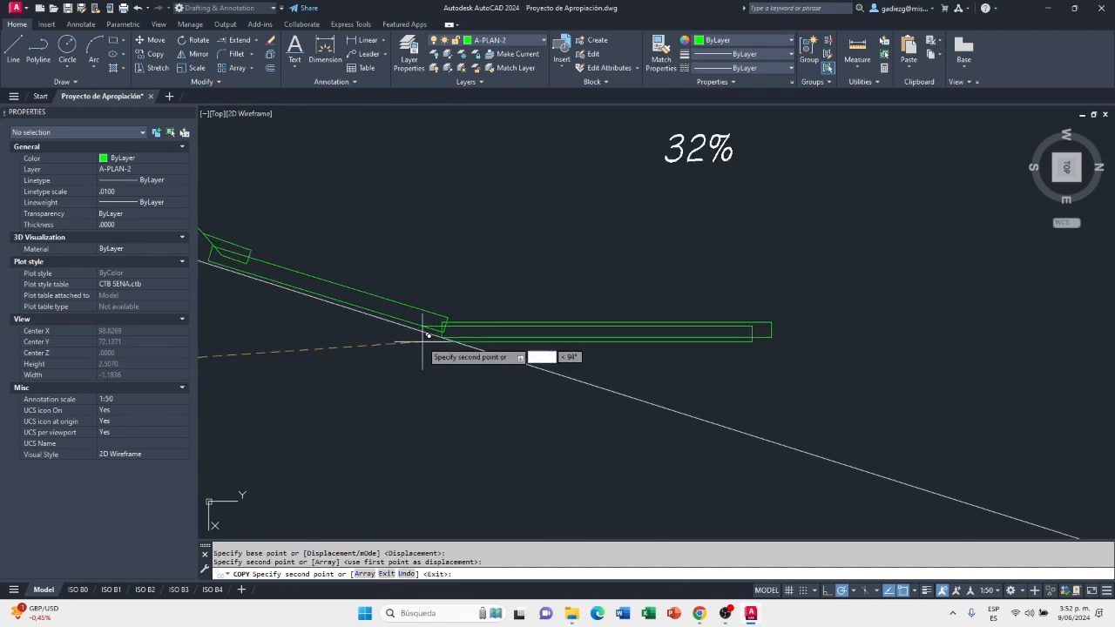
key("Escape")
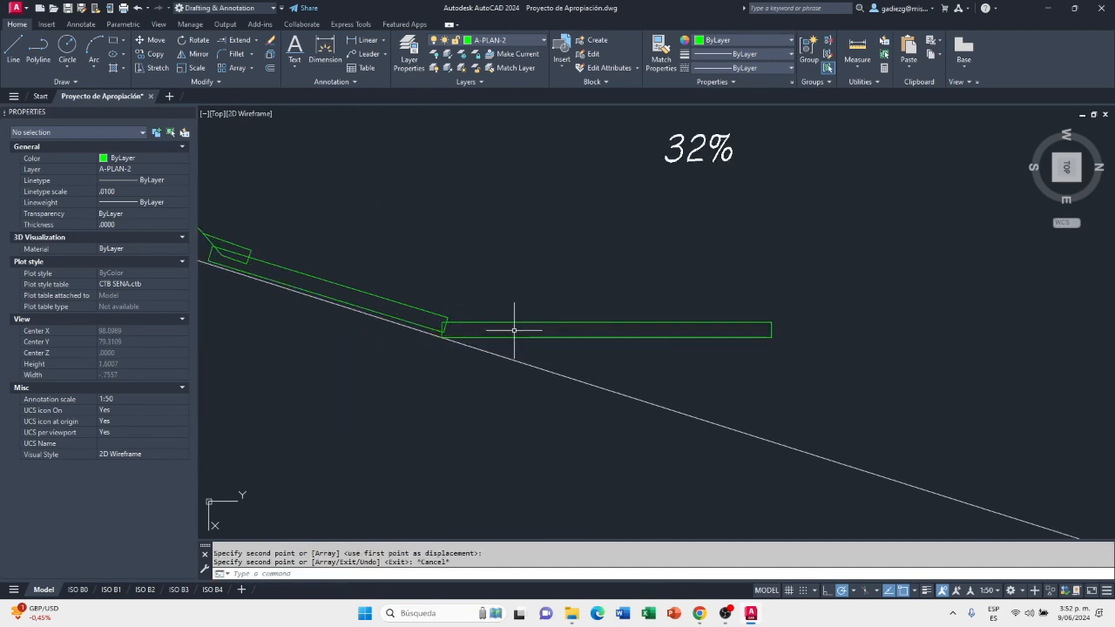
Rotate the copied No. 4 sheet about its lower-left corner by reference, aligning its lower edge with the 32% slope line
left_click(191, 38)
left_click(754, 293)
left_click(690, 351)
key("Return")
scroll(430, 342, "up", 4)
left_click(461, 328)
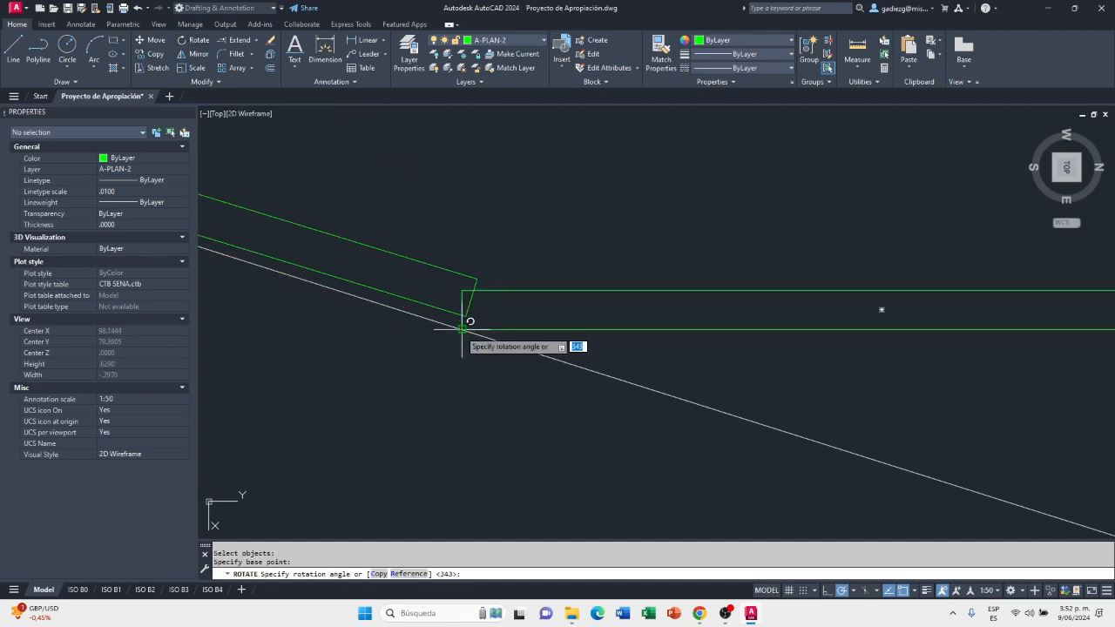
scroll(461, 328, "down", 4)
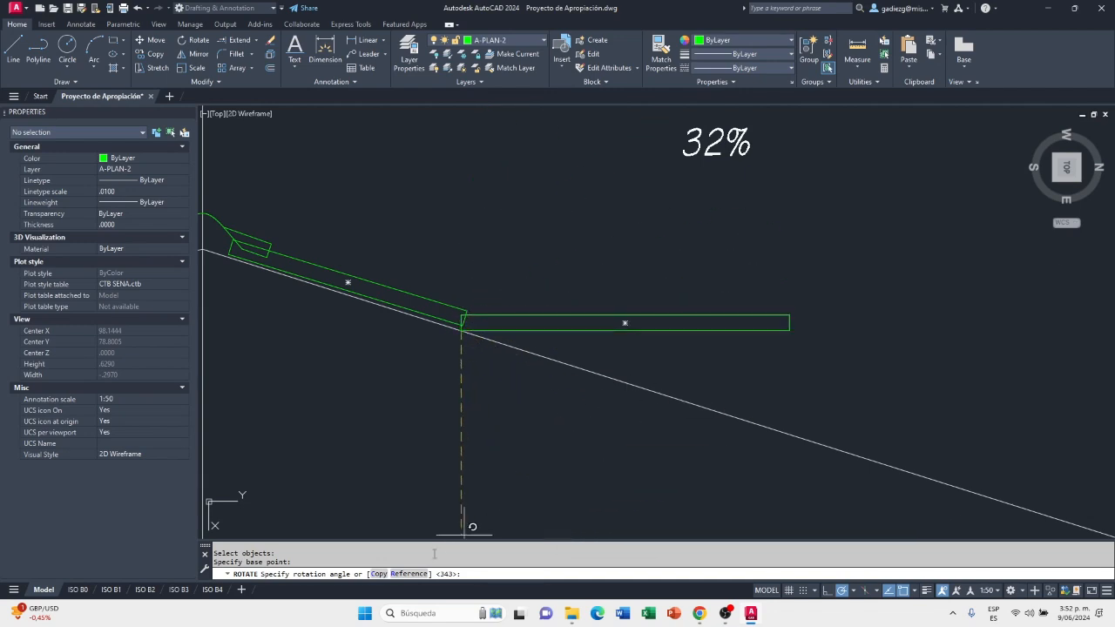
left_click(410, 575)
left_click(461, 328)
left_click(788, 322)
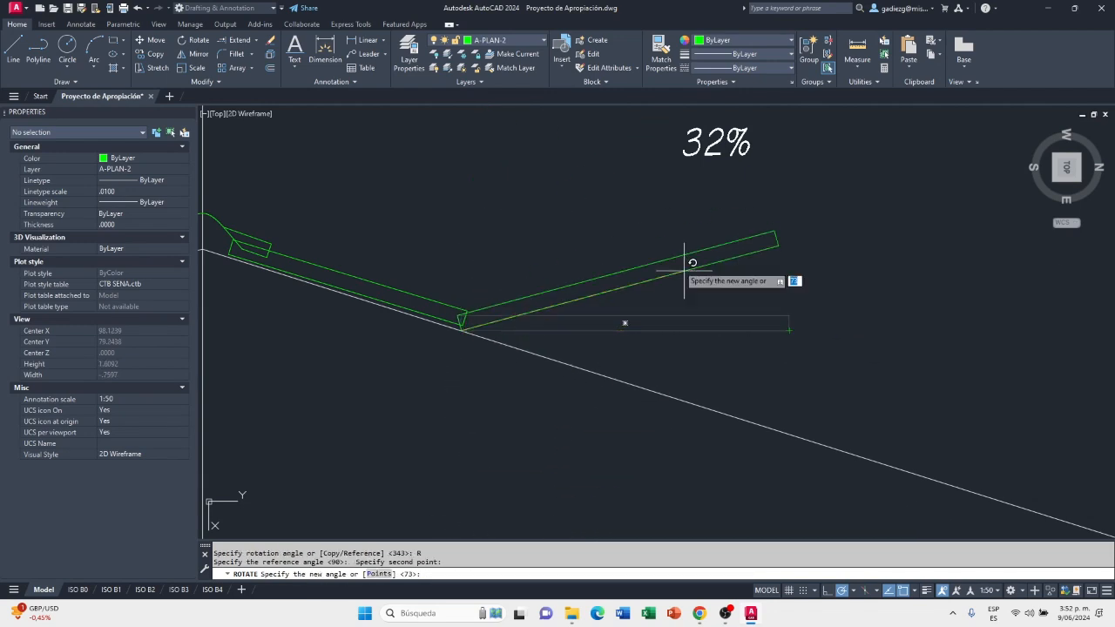
scroll(683, 255, "down", 5)
scroll(776, 316, "up", 5)
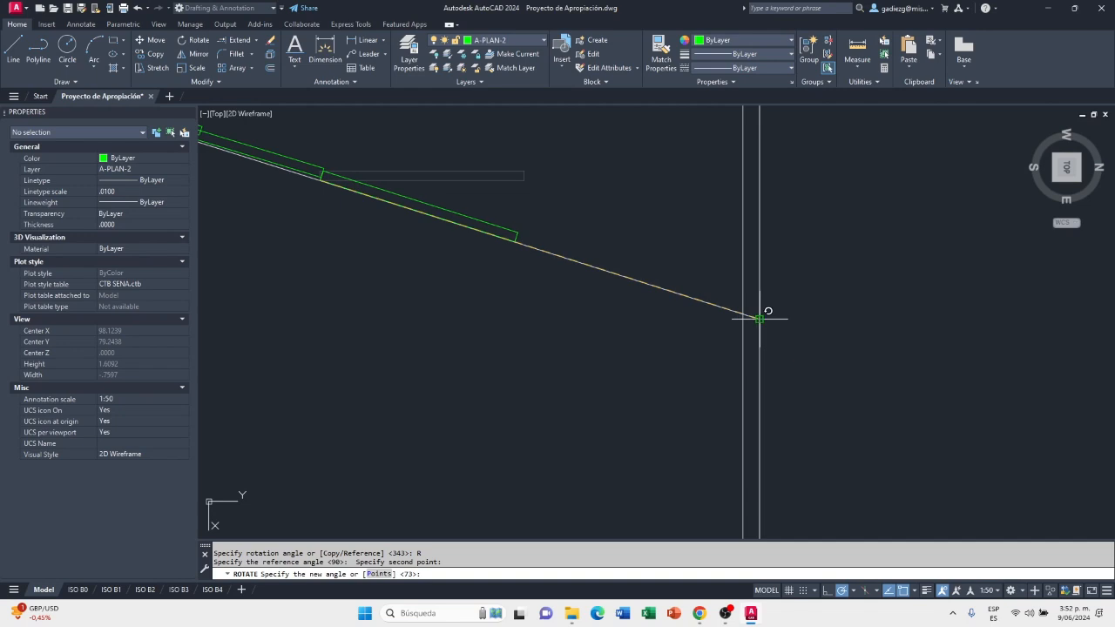
left_click(761, 317)
Move the No. 4 sheet 0.1 towards the ridge along the 32% slope so it overlaps beneath the first sheet
scroll(760, 330, "down", 5)
scroll(524, 268, "up", 5)
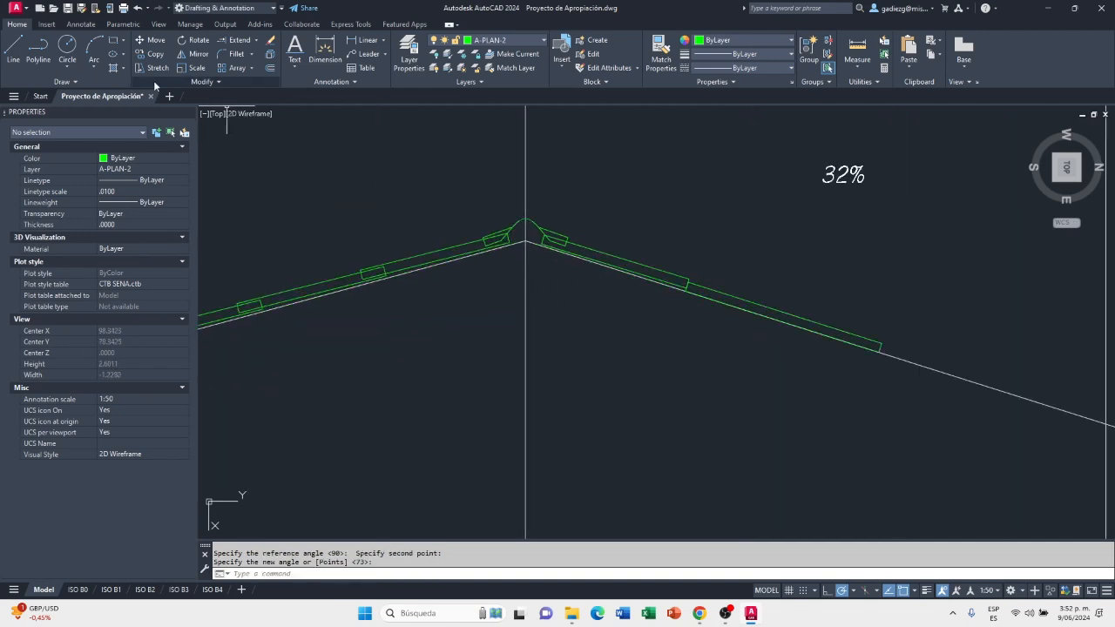
left_click(155, 43)
scroll(722, 304, "up", 2)
left_click(681, 281)
key("Return")
scroll(675, 286, "up", 6)
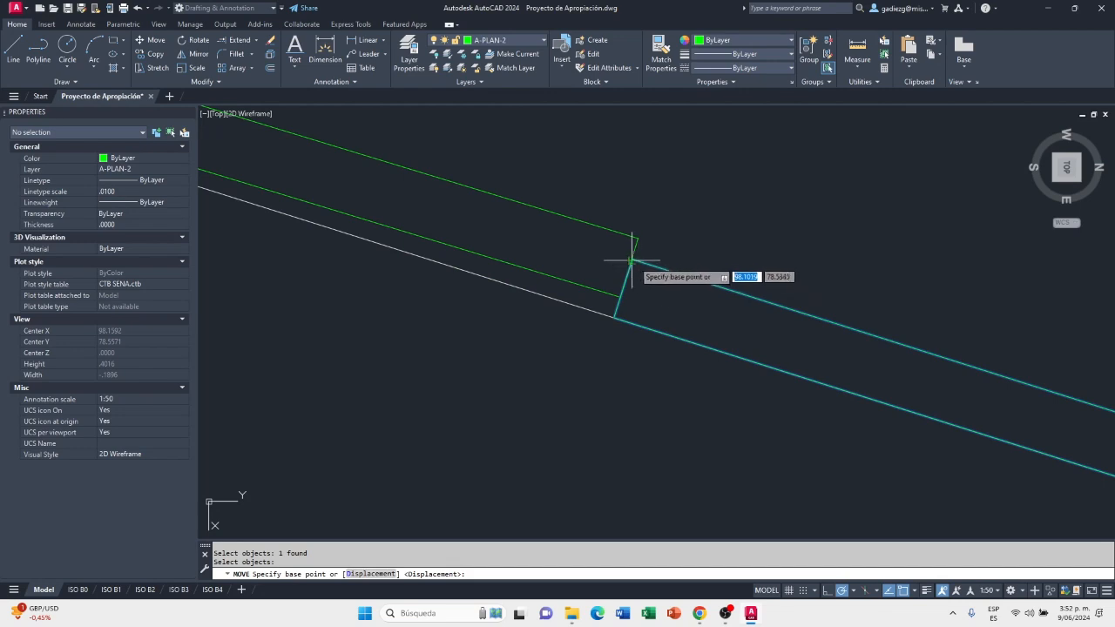
left_click(632, 259)
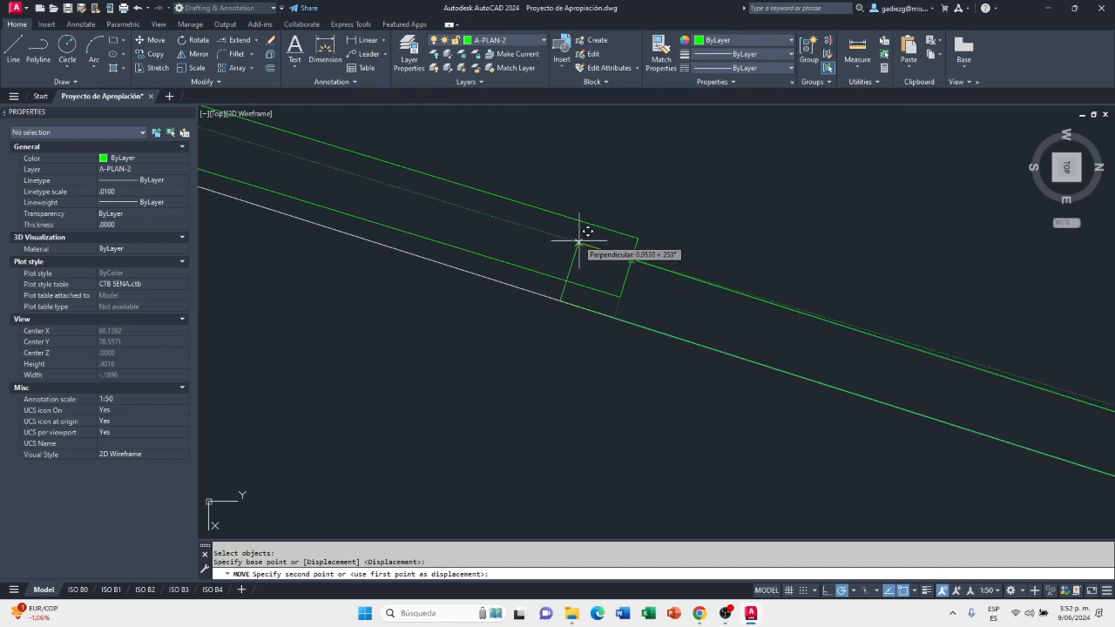
type(".14")
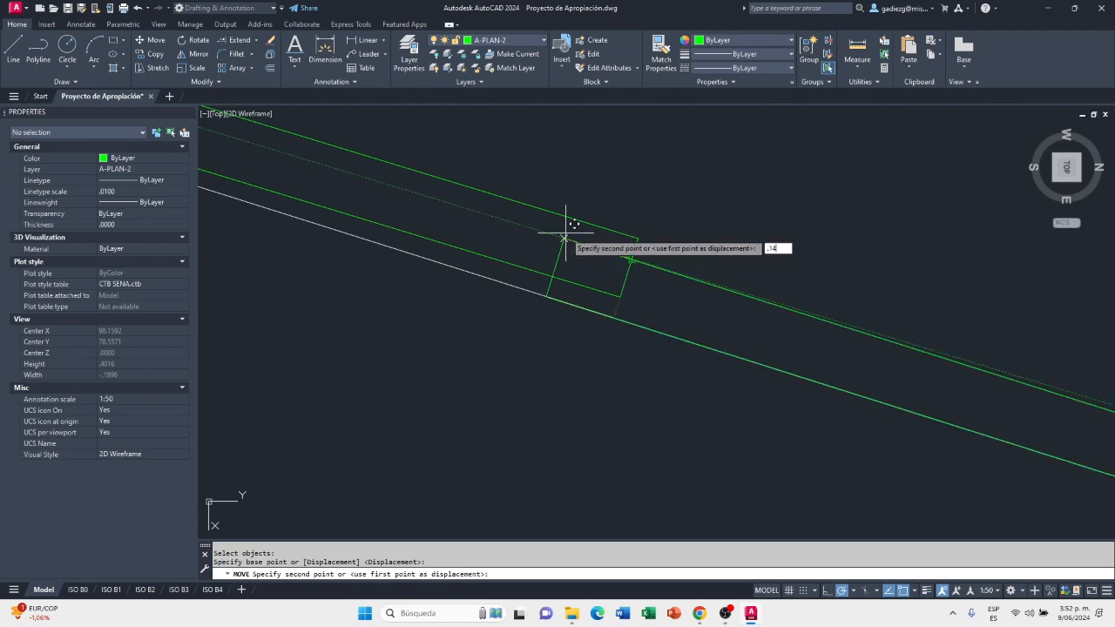
key("Return")
scroll(497, 280, "up", 4)
type("m")
key("Return")
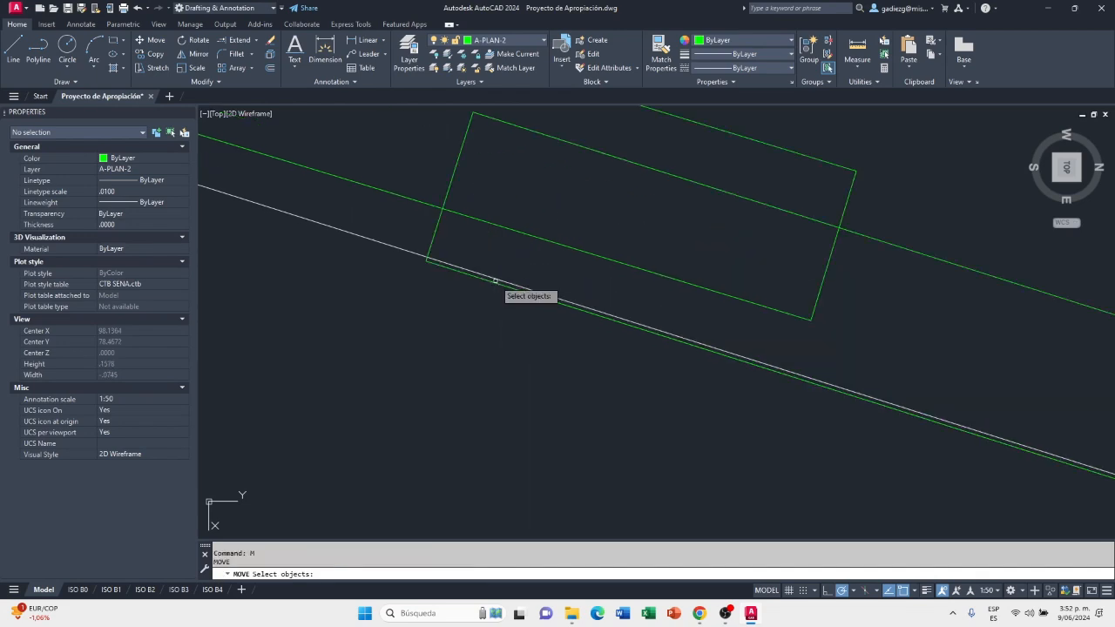
left_click(587, 182)
left_click(600, 145)
key("Return")
left_click(558, 188)
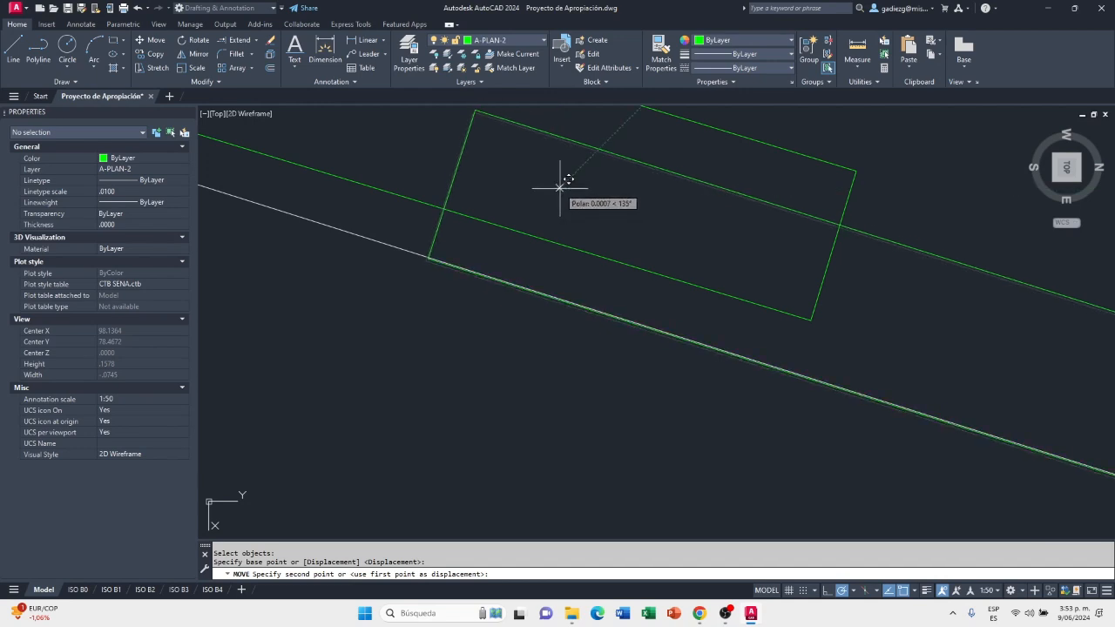
key("Escape")
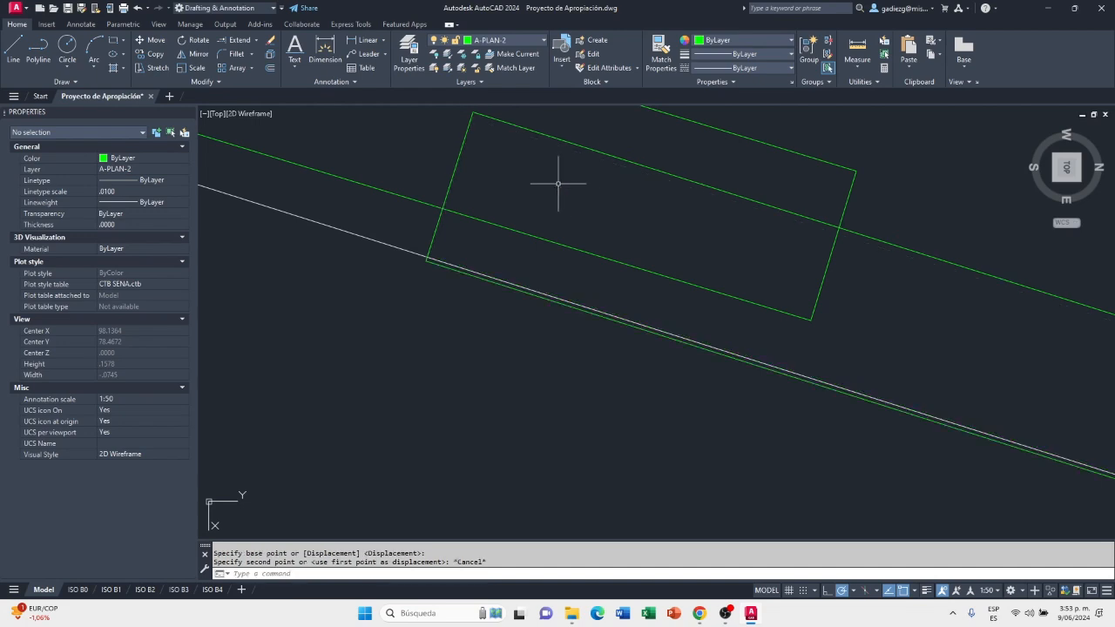
Try to move the No. 4 sheet slightly upward, based where its ridge-side end crosses the first sheet's lower edge
type("m")
key("Return")
left_click(754, 179)
left_click(737, 219)
key("Return")
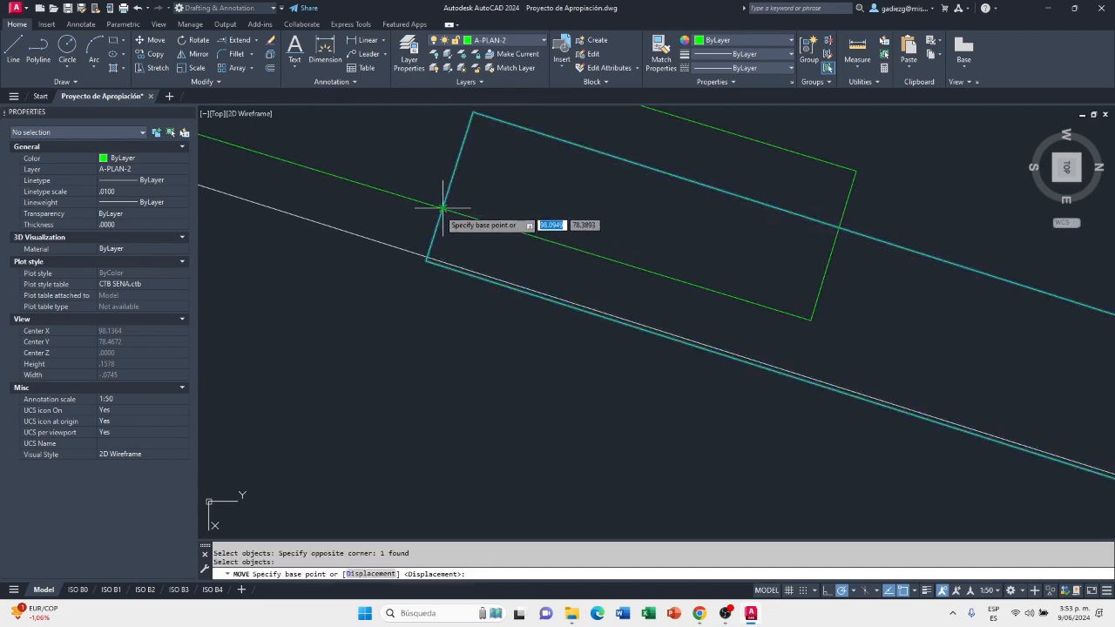
left_click(444, 207)
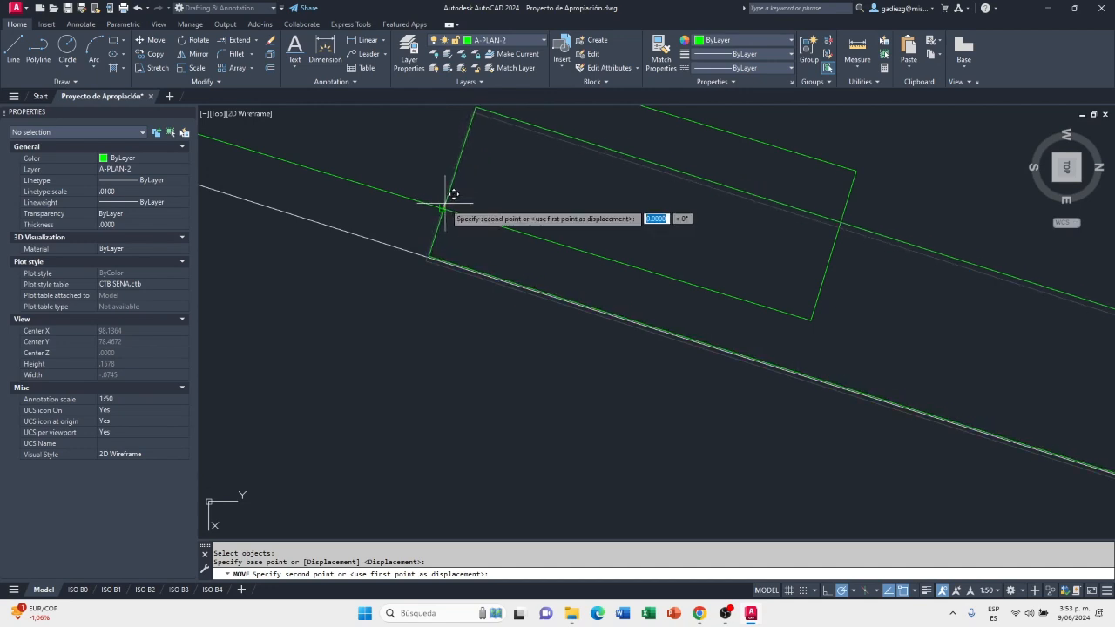
left_click(446, 204)
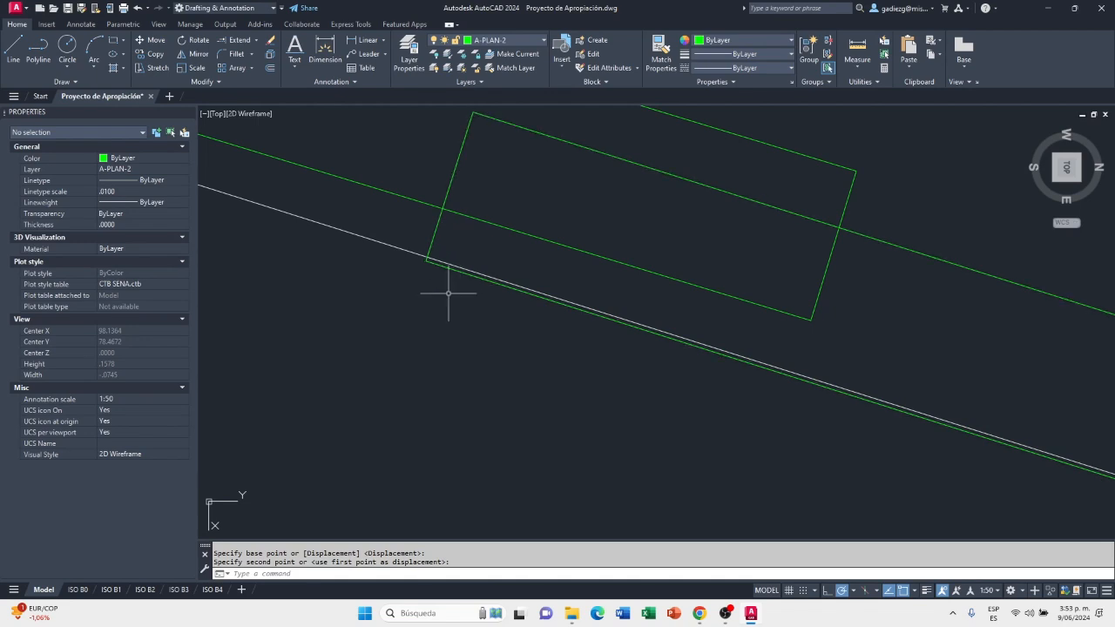
Move the No. 4 sheet up slightly so its ridge-side lower corner rests on the 32% slope line
type("m")
key("Return")
scroll(453, 267, "up", 4)
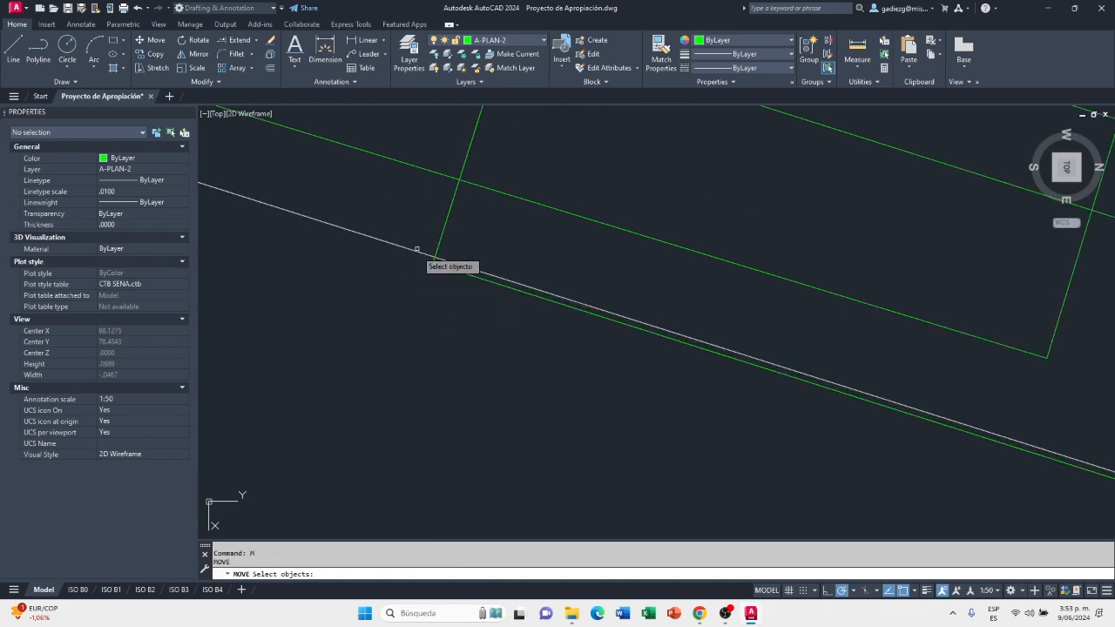
left_click(471, 273)
left_click(448, 293)
key("Return")
left_click(450, 294)
left_click(470, 228)
scroll(340, 305, "down", 4)
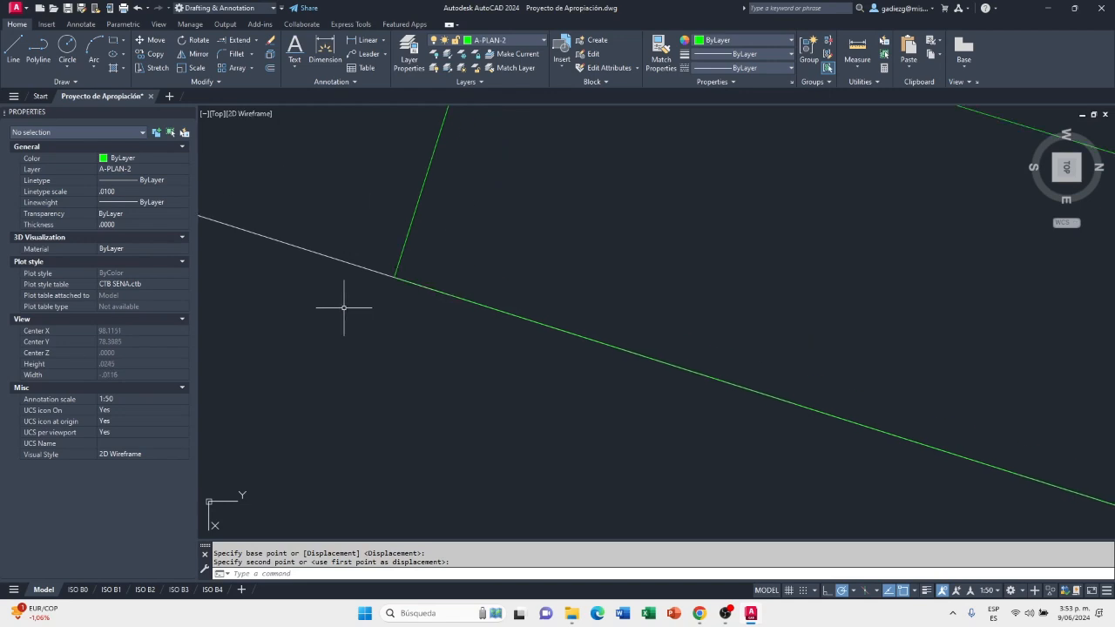
Rotate the No. 4 sheet by 1 degree about its ridge-side lower corner on the 32% slope line
scroll(366, 310, "down", 6)
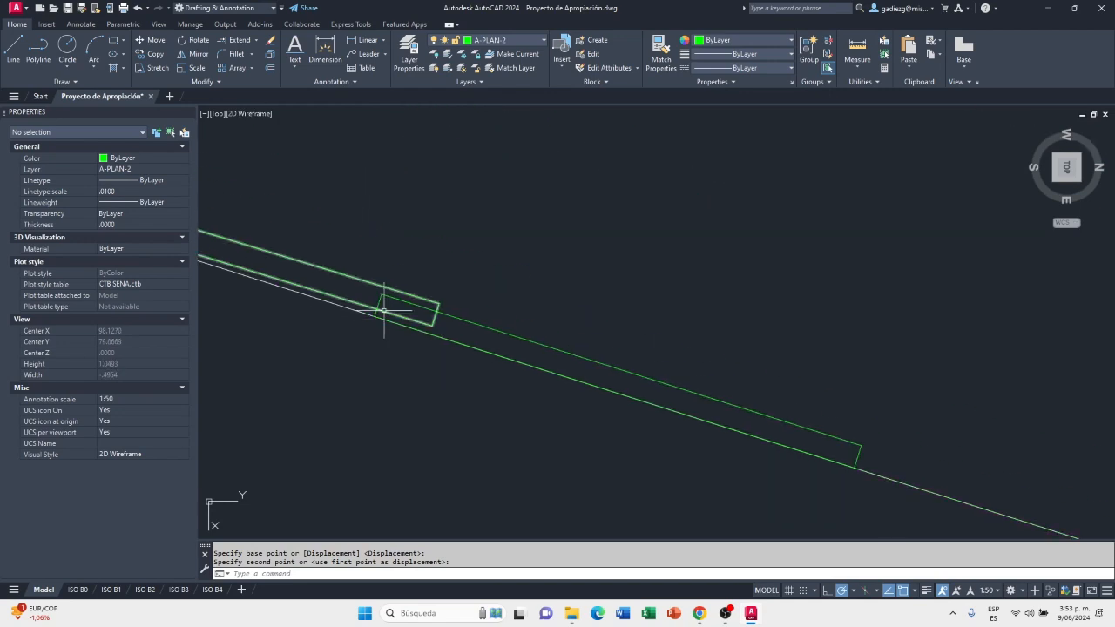
mouse_move(400, 305)
middle_mouse_down()
mouse_move(577, 287)
mouse_move(753, 291)
middle_mouse_up()
scroll(653, 314, "up", 7)
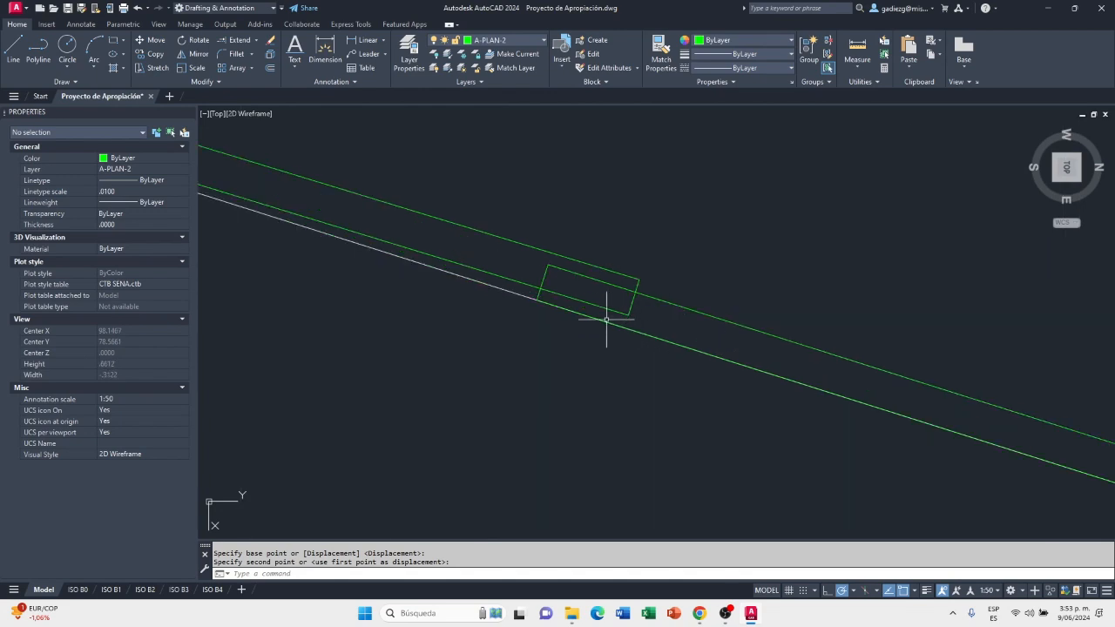
scroll(531, 309, "down", 2)
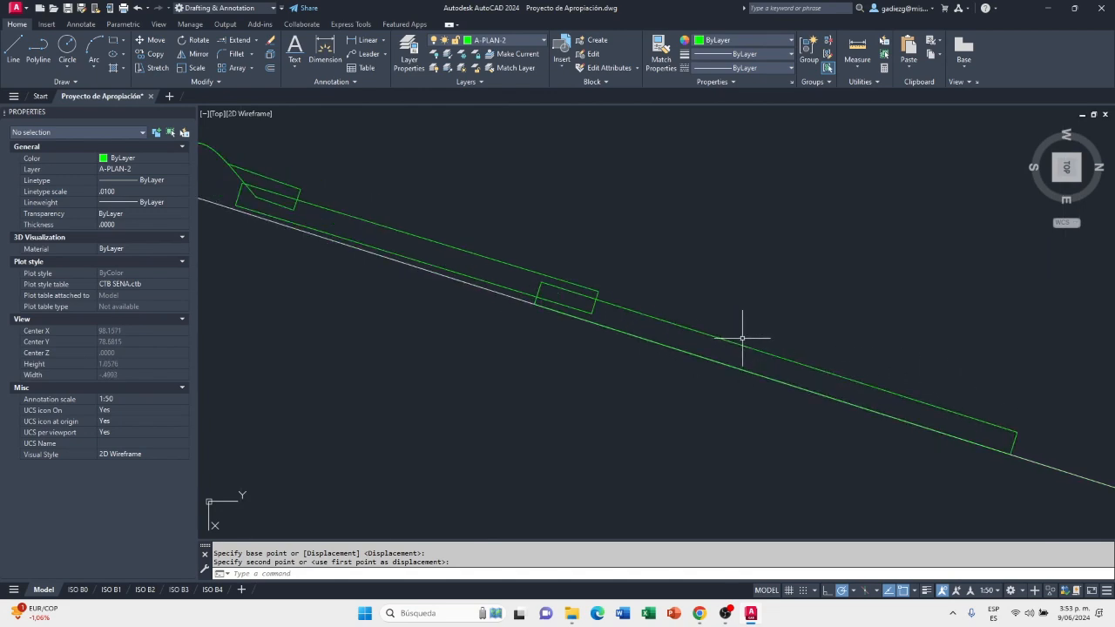
type("ro")
key("Return")
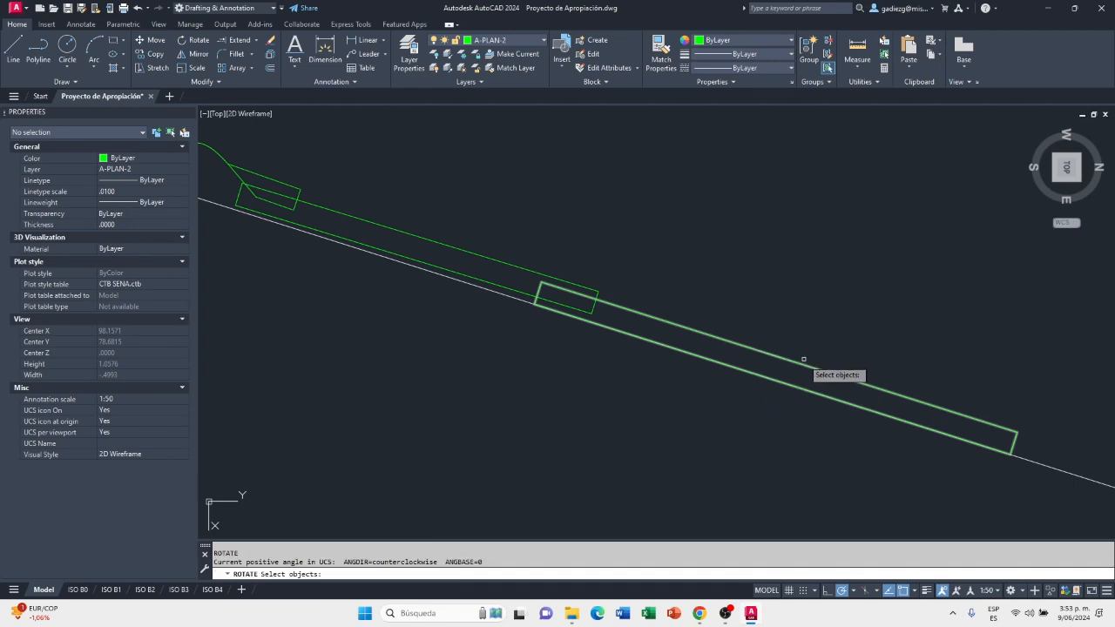
left_click(794, 363)
key("Return")
scroll(550, 317, "up", 2)
scroll(528, 311, "up", 2)
left_click(516, 300)
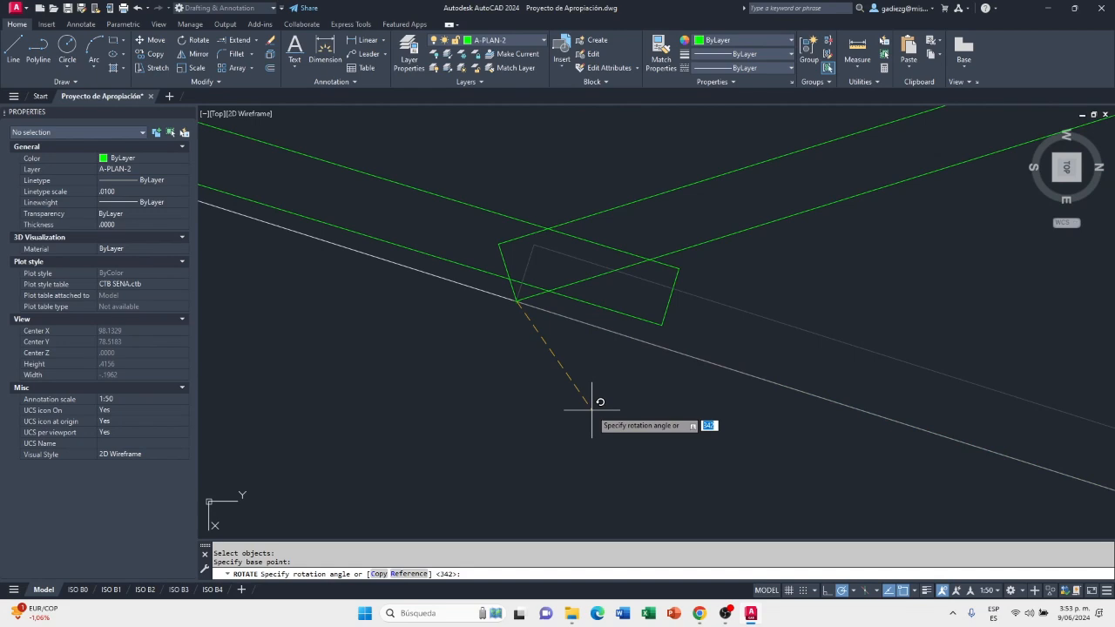
type("1")
key("Return")
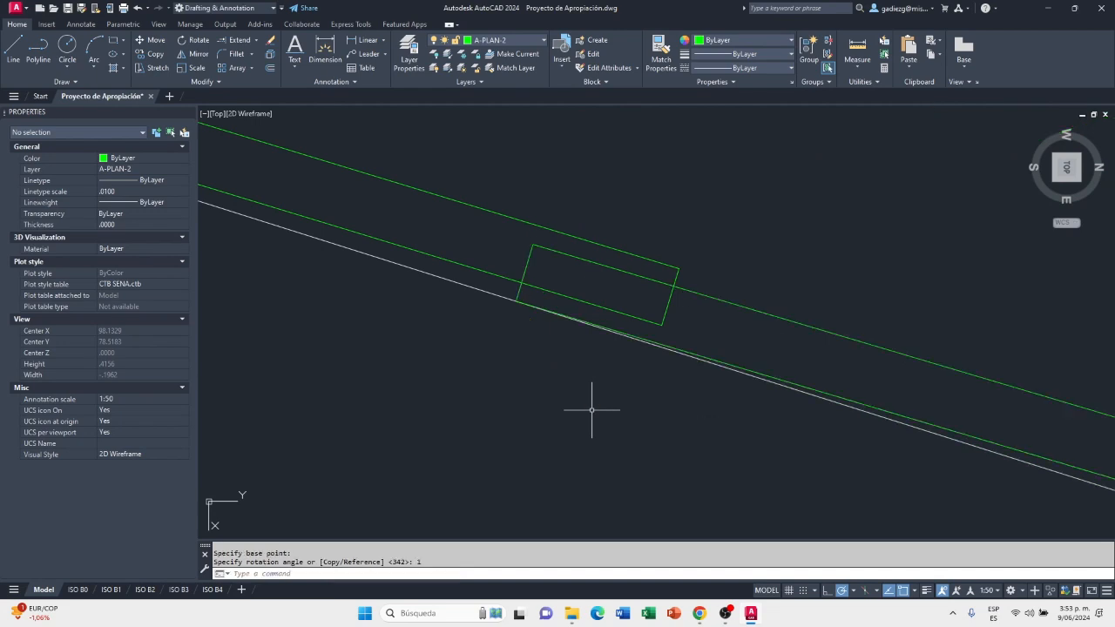
Copy the No. 4 sheet down the 32% slope so the copy's ridge-side end overlaps beneath the original's eaves-side end
scroll(582, 294, "down", 5)
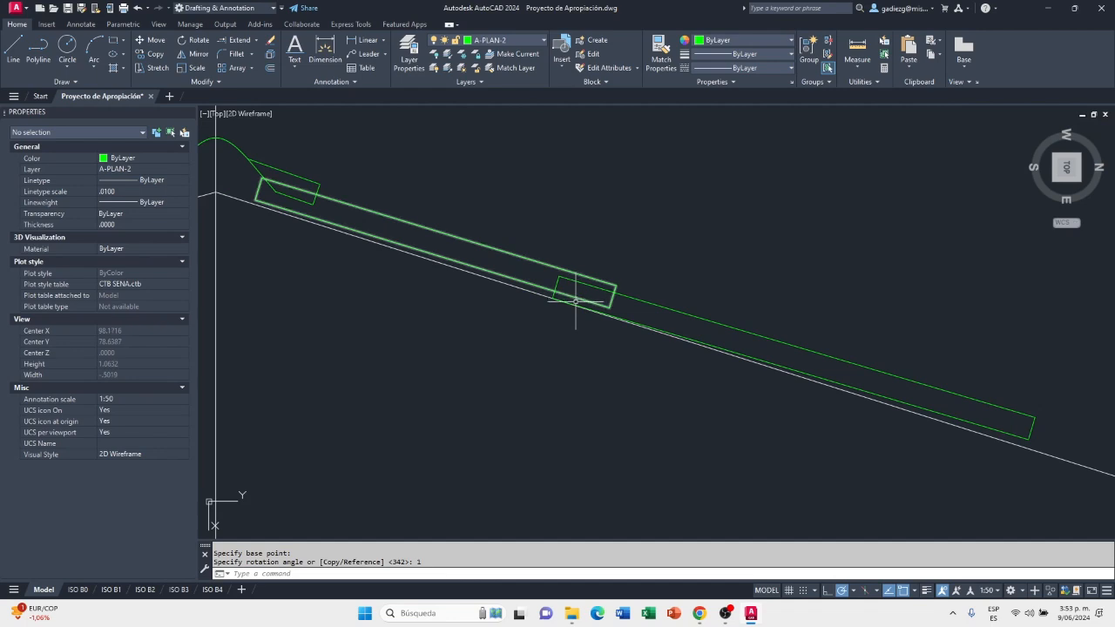
middle_click_drag(819, 379, 814, 361)
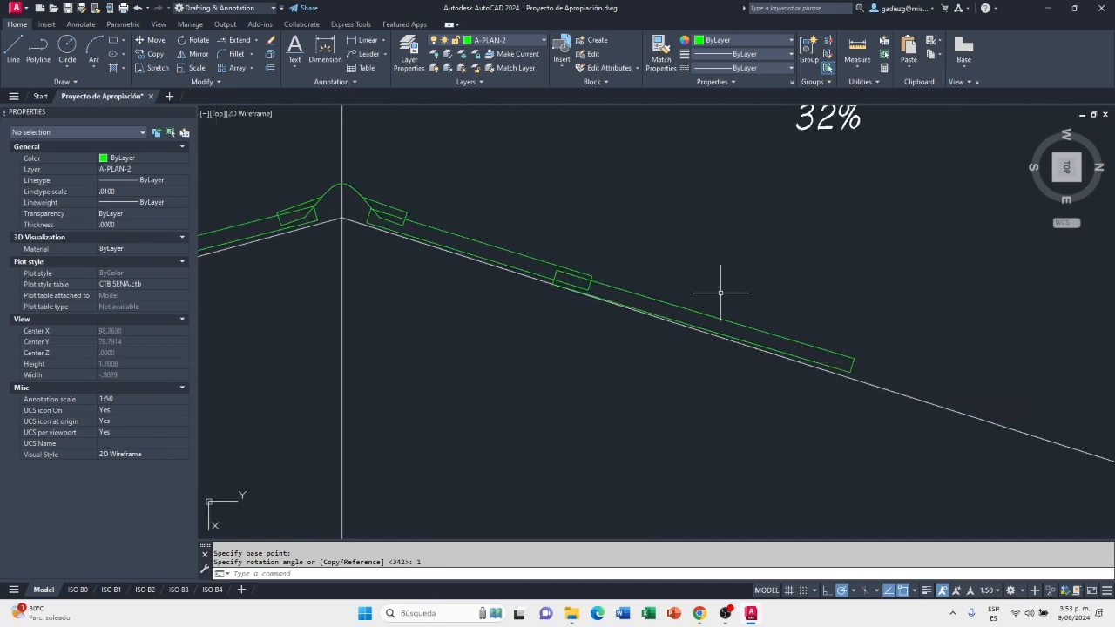
left_click(732, 321)
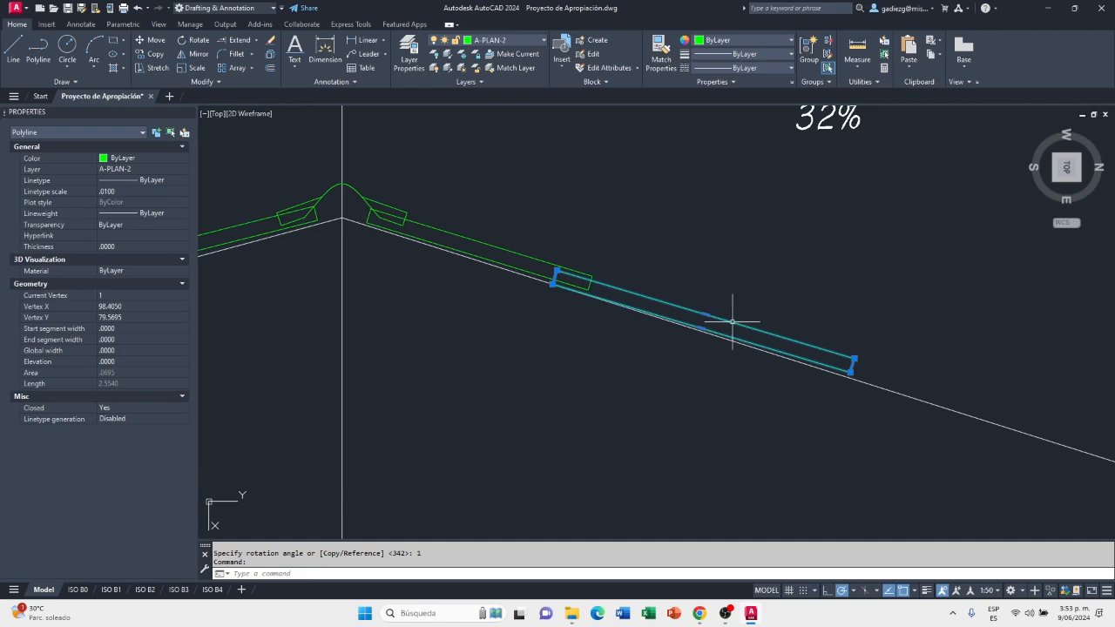
key("Escape")
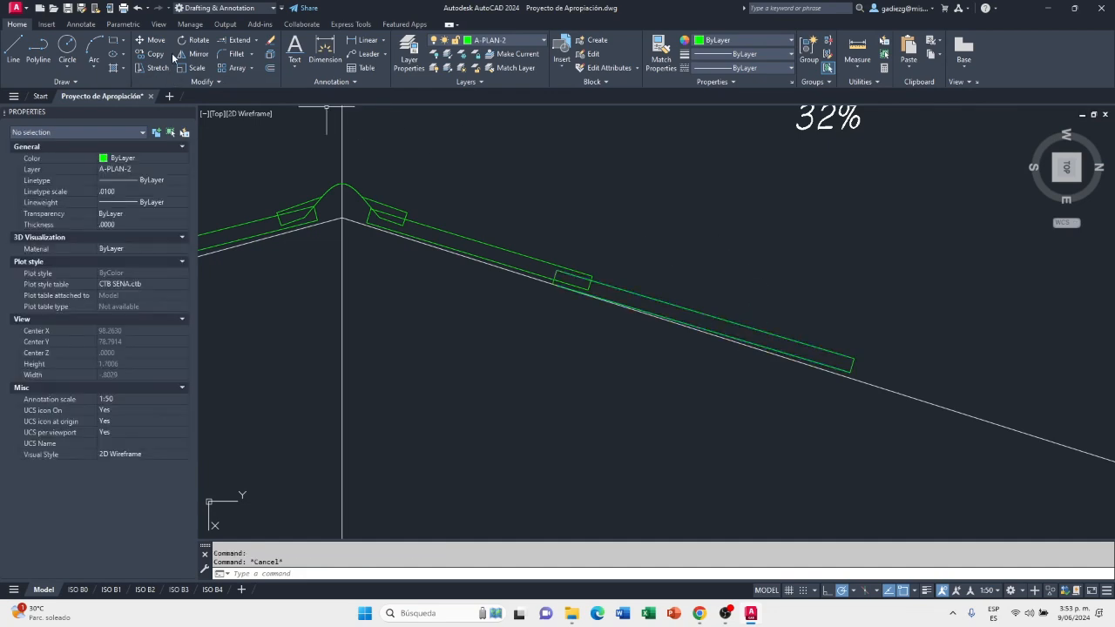
left_click(144, 52)
left_click(609, 292)
left_click(602, 268)
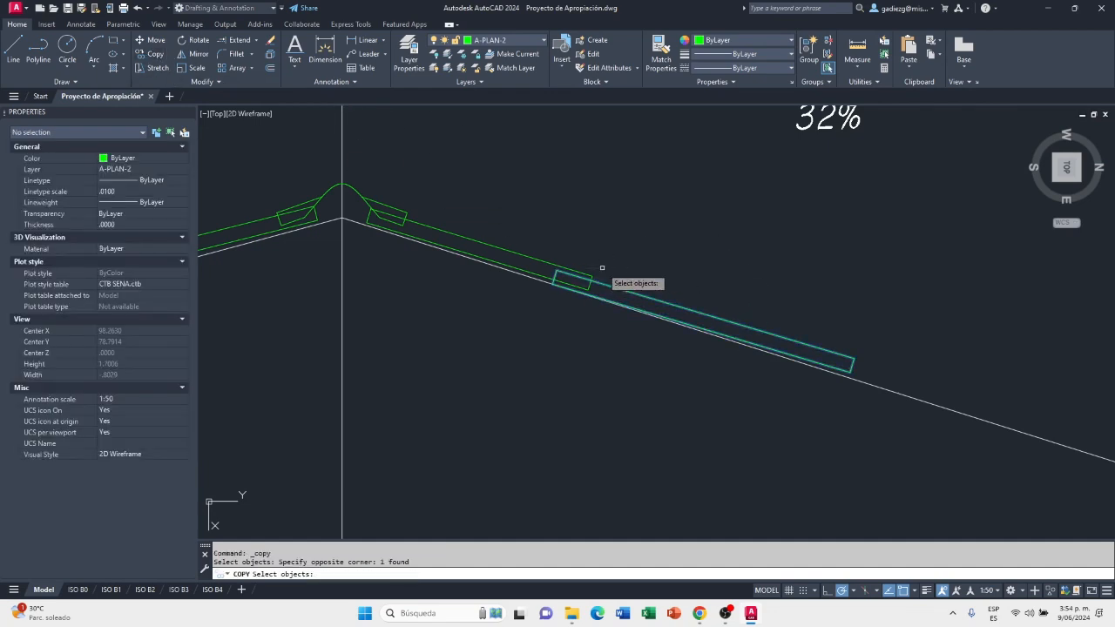
key("Return")
scroll(597, 290, "up", 6)
scroll(584, 251, "down", 3)
left_click(585, 251)
scroll(993, 380, "up", 2)
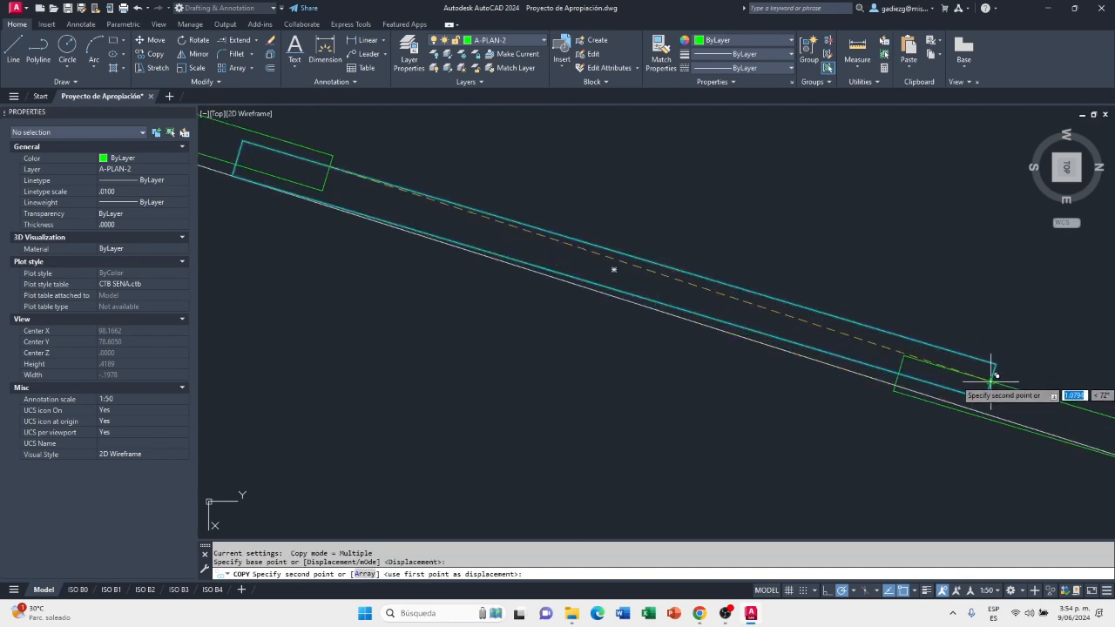
scroll(994, 366, "up", 3)
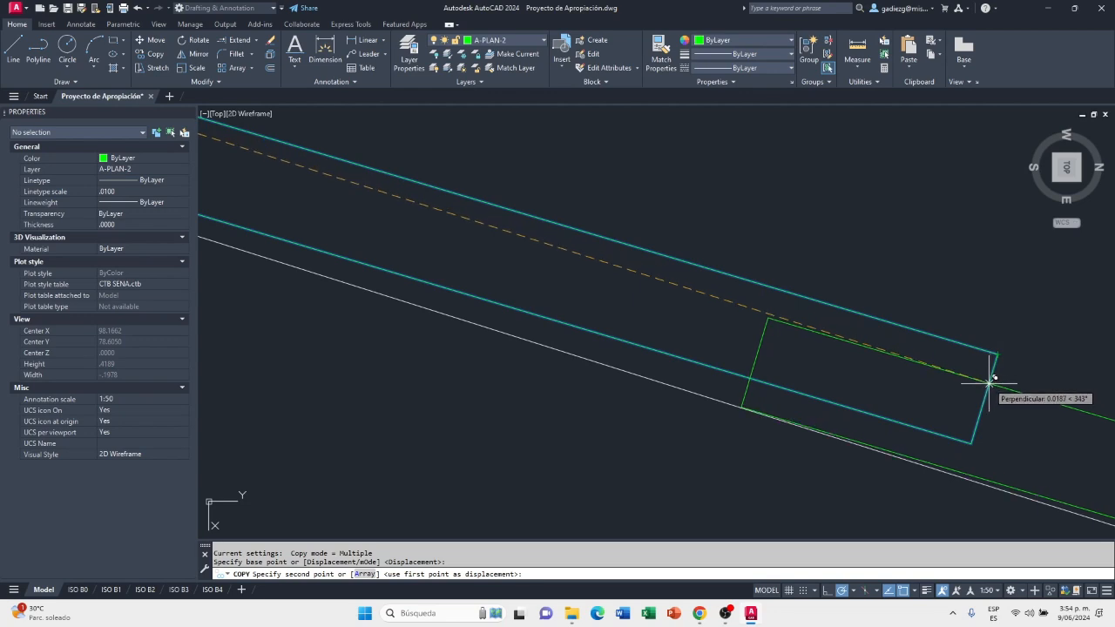
left_click(989, 381)
scroll(522, 300, "down", 3)
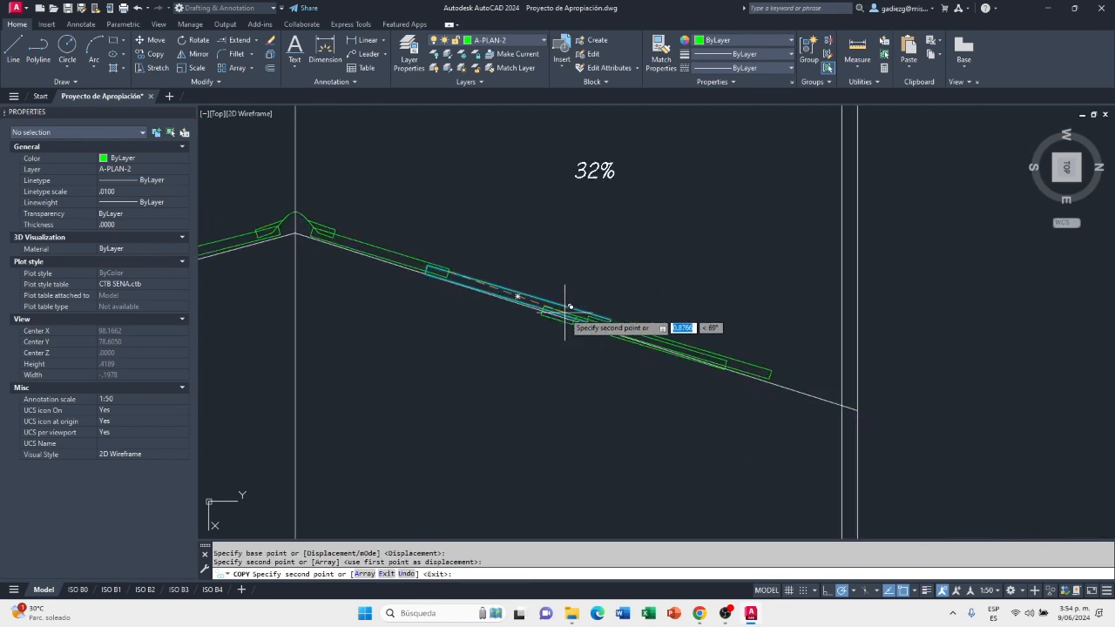
scroll(722, 427, "up", 3)
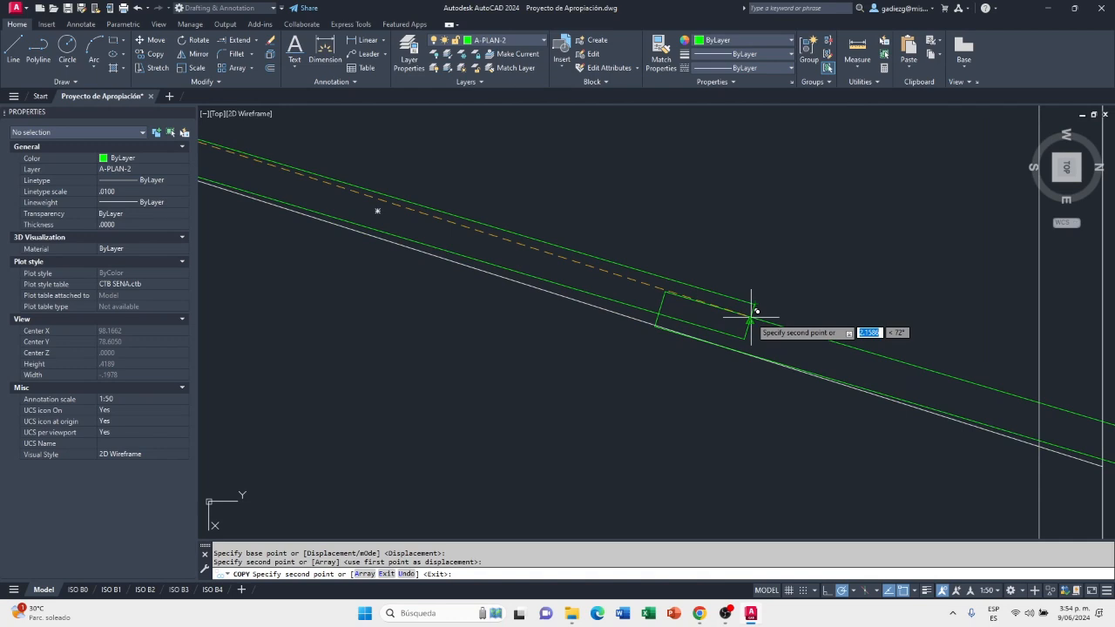
scroll(751, 315, "down", 4)
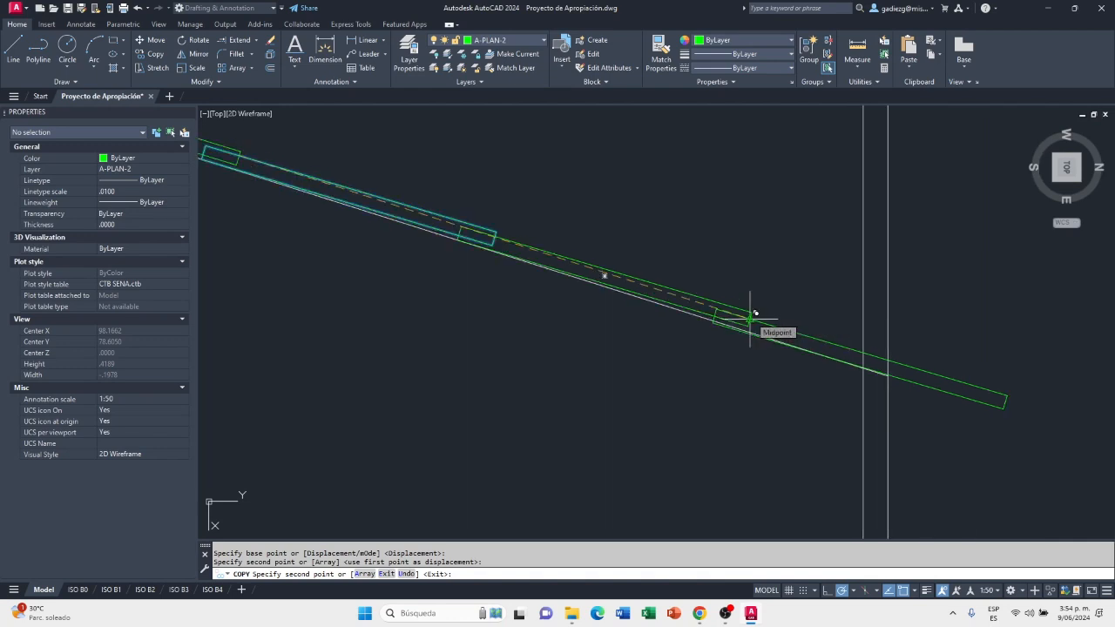
key("Escape")
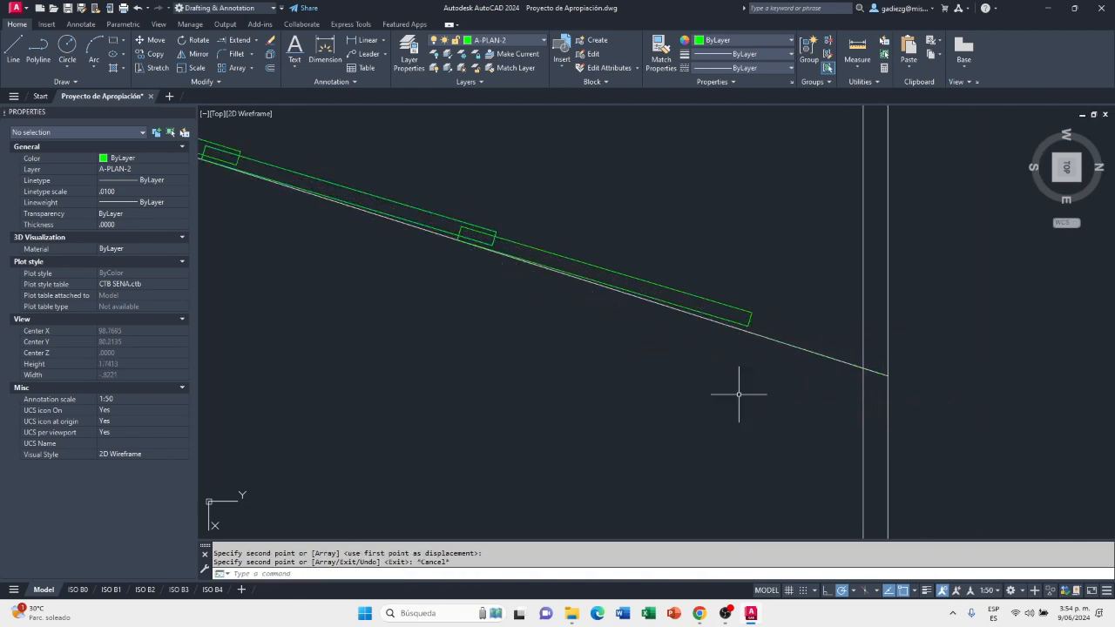
Delete the two lower No. 4 sheets on the 32% slope, keeping only the sheet beneath the ridge cap
scroll(762, 391, "down", 4)
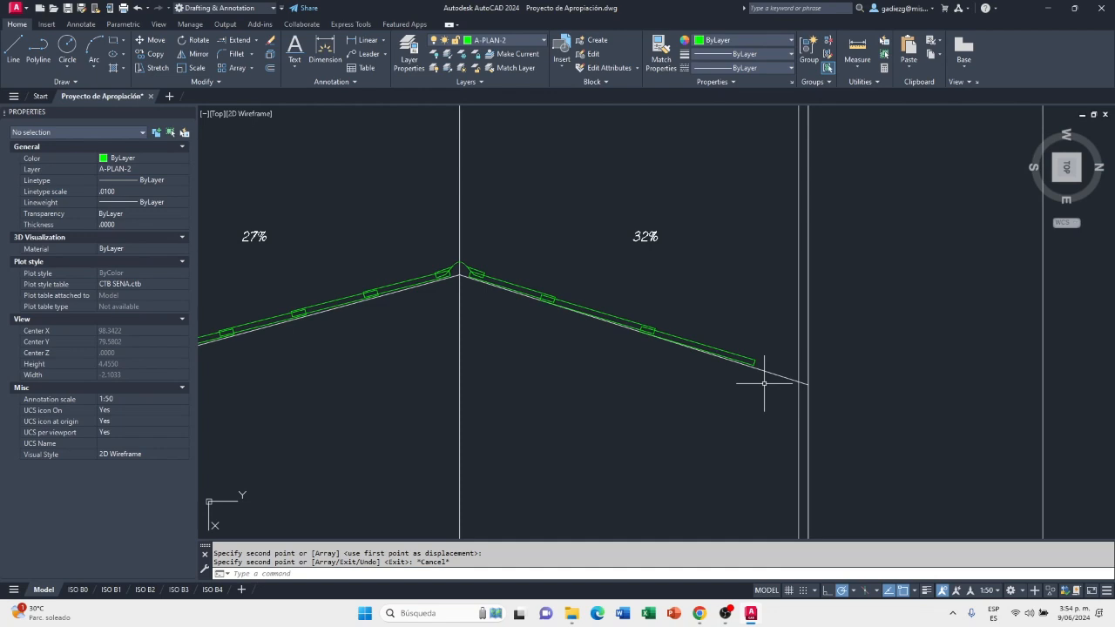
scroll(851, 369, "down", 4)
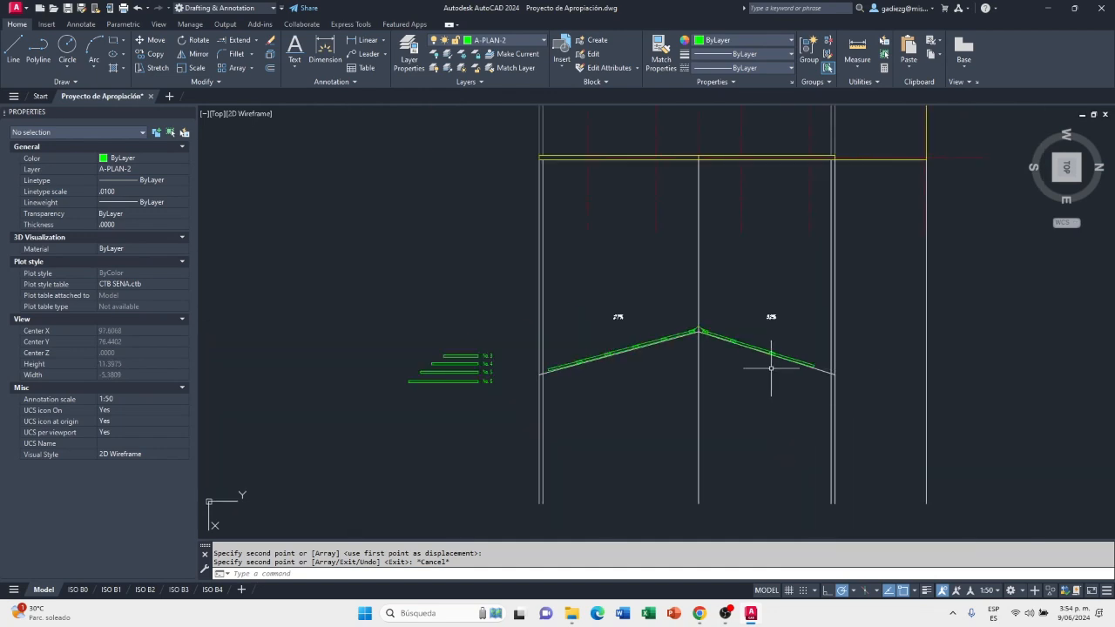
scroll(785, 369, "up", 8)
left_click(806, 338)
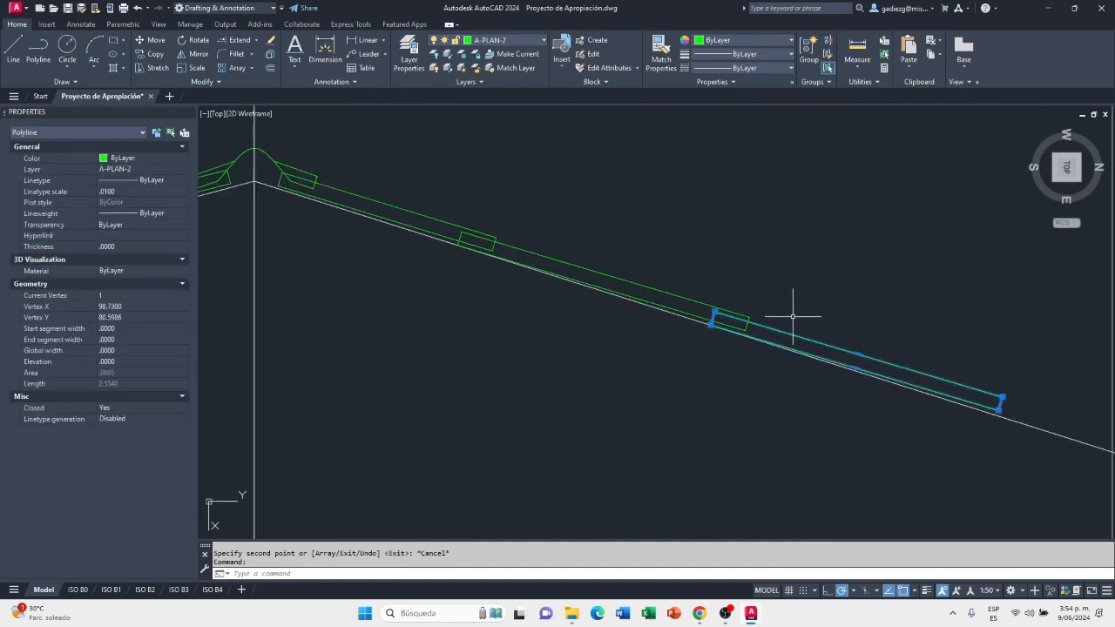
key("Delete")
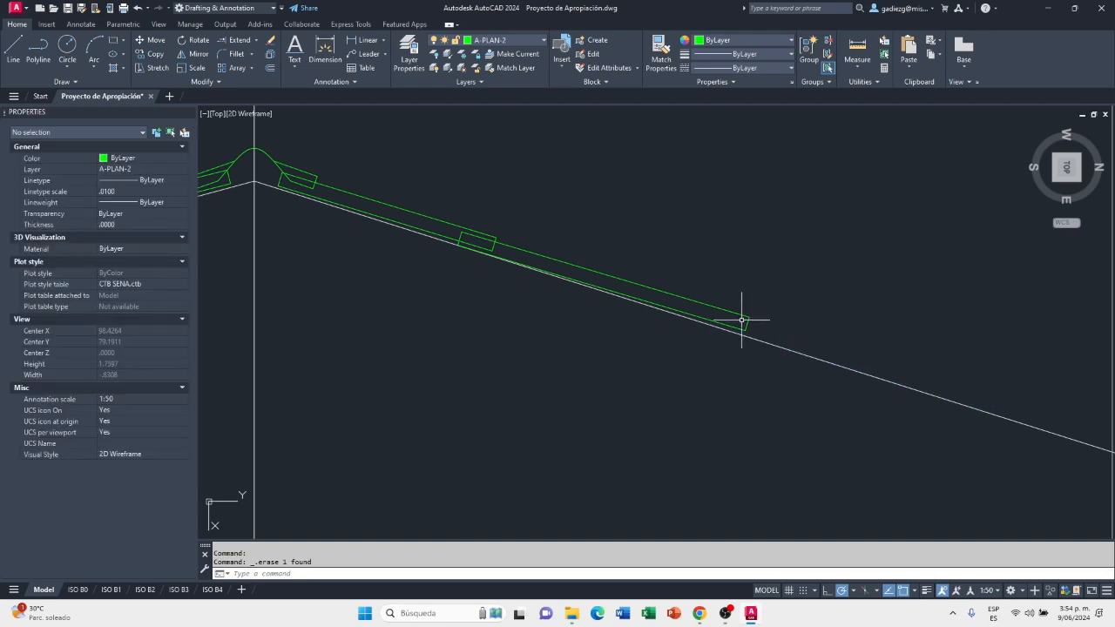
left_click(740, 317)
key("Delete")
scroll(590, 316, "down", 5)
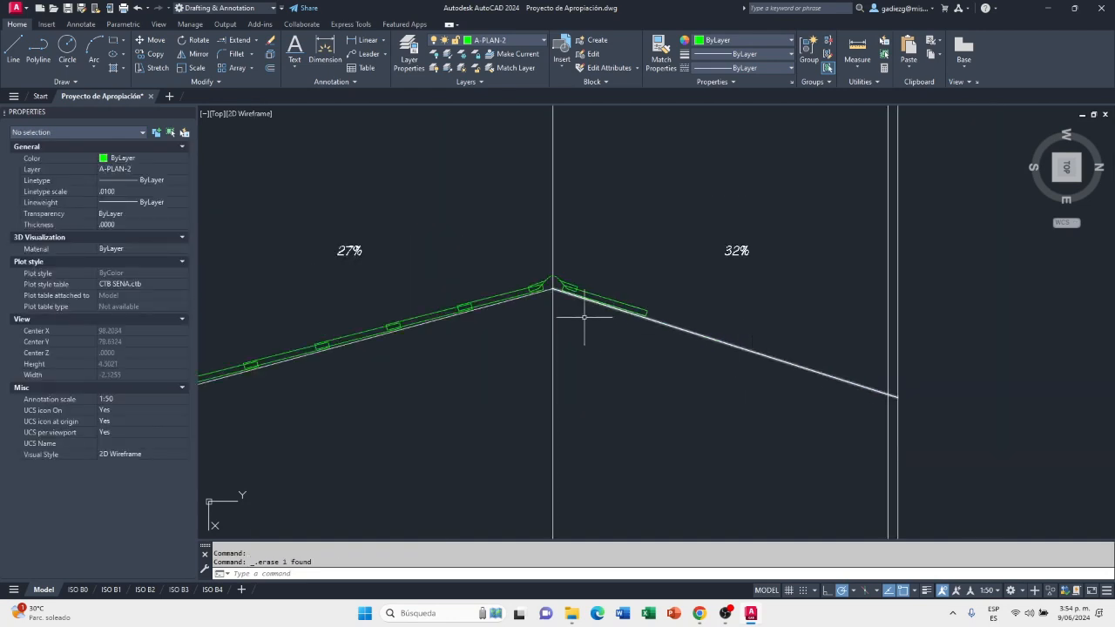
Copy the No. 4 sheet from the sheet samples onto the 32% slope line, its lower corner aligned with the ridge cap's end edge
scroll(600, 296, "up", 3)
scroll(854, 335, "down", 3)
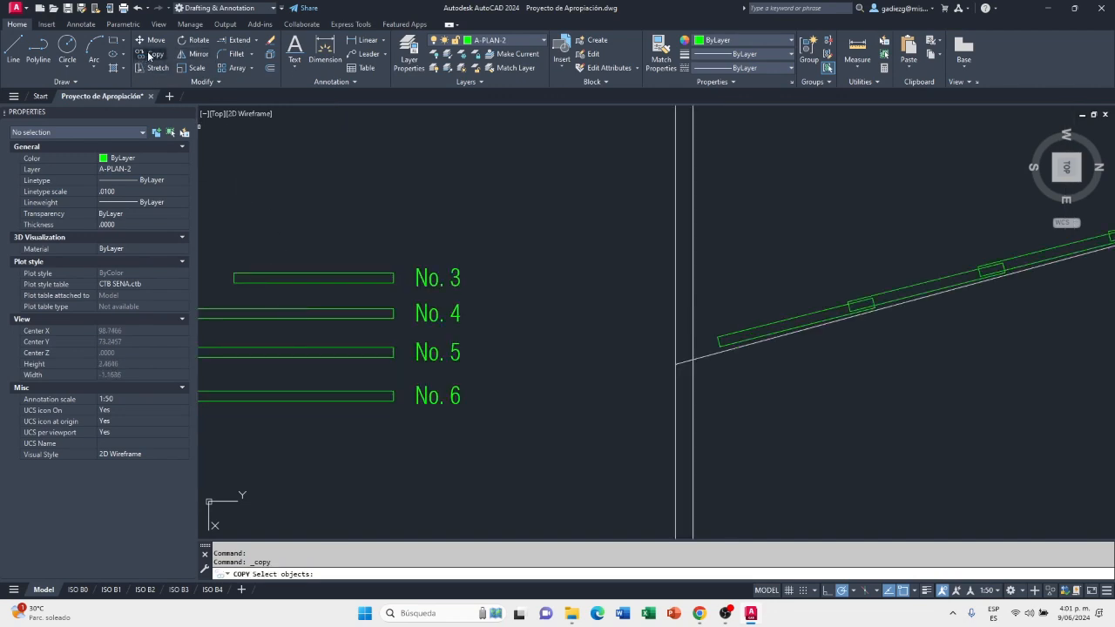
left_click(374, 313)
key("Return")
scroll(392, 338, "down", 2)
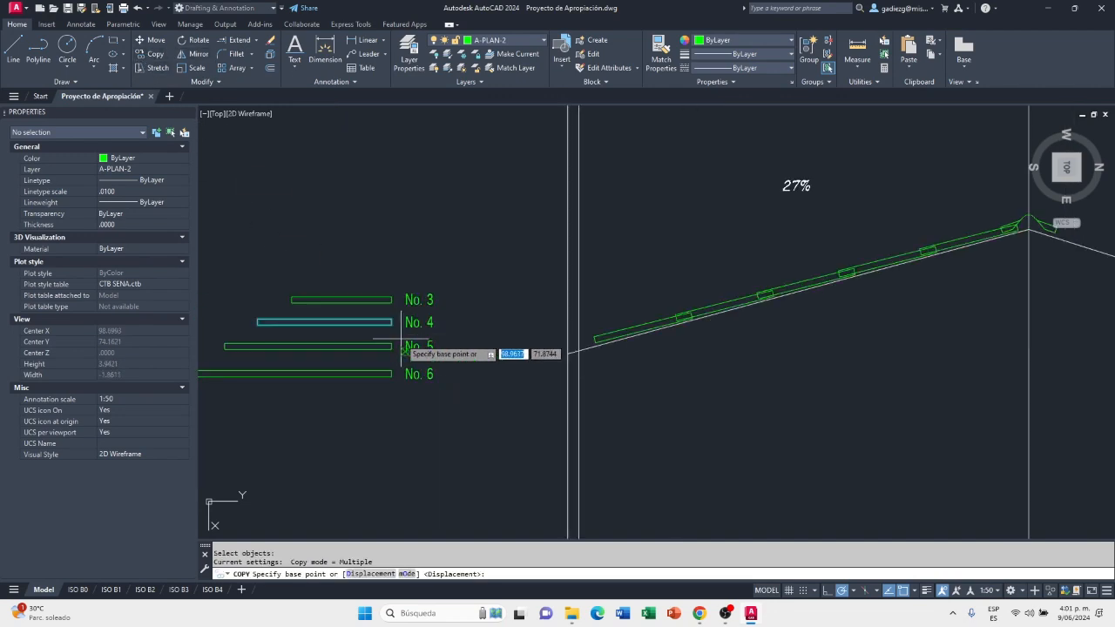
scroll(252, 338, "up", 4)
left_click(266, 305)
scroll(264, 311, "down", 6)
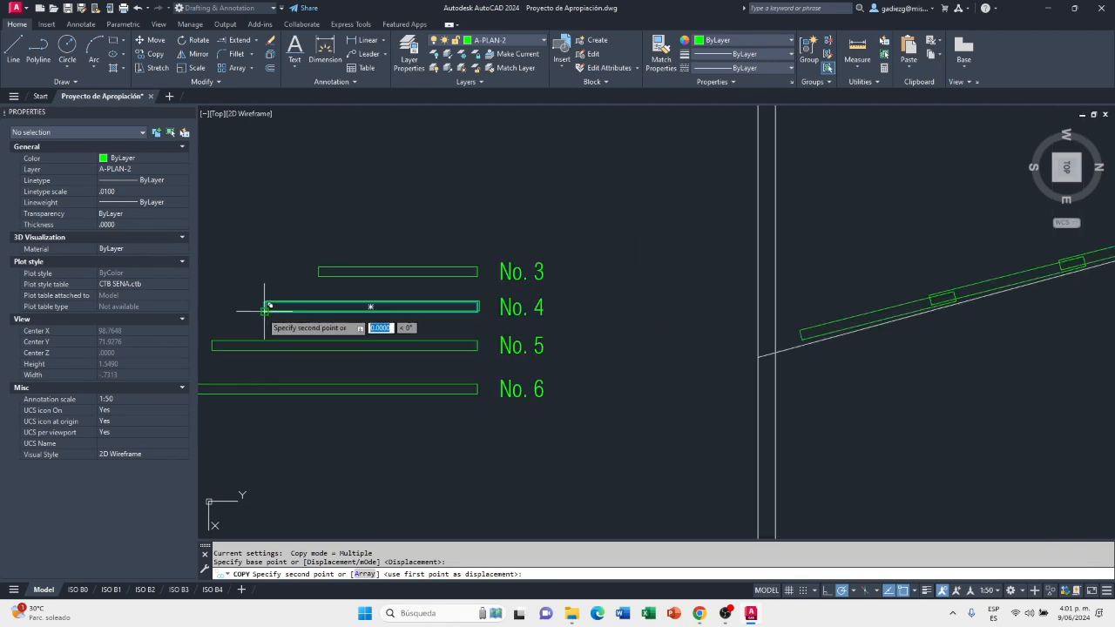
scroll(549, 286, "up", 5)
scroll(644, 233, "up", 6)
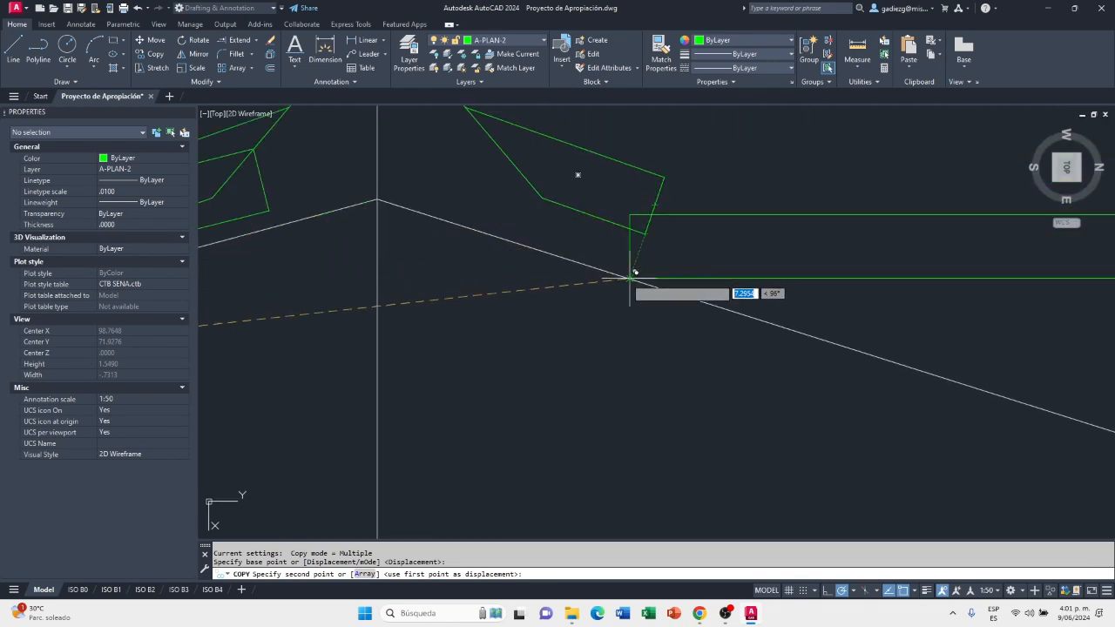
left_click(629, 278)
key("Escape")
Rotate the new No. 4 sheet by reference about its ridge-side lower corner to align it with the 32% slope line
scroll(522, 324, "down", 2)
type("o")
key("Return")
left_click(777, 311)
left_click(756, 274)
key("Return")
scroll(529, 312, "up", 3)
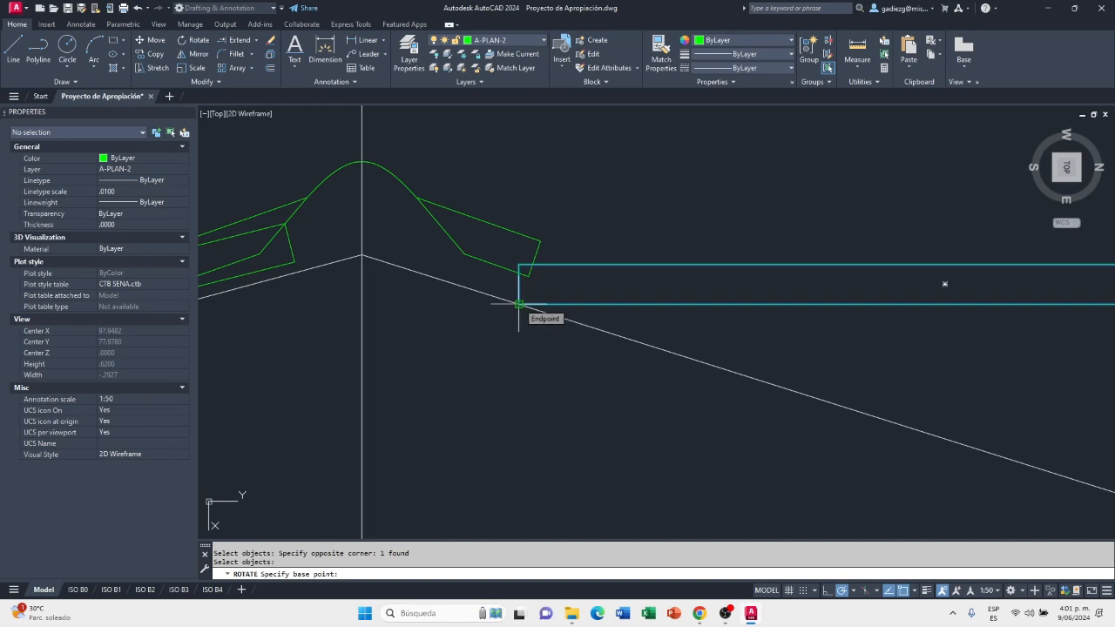
left_click(518, 304)
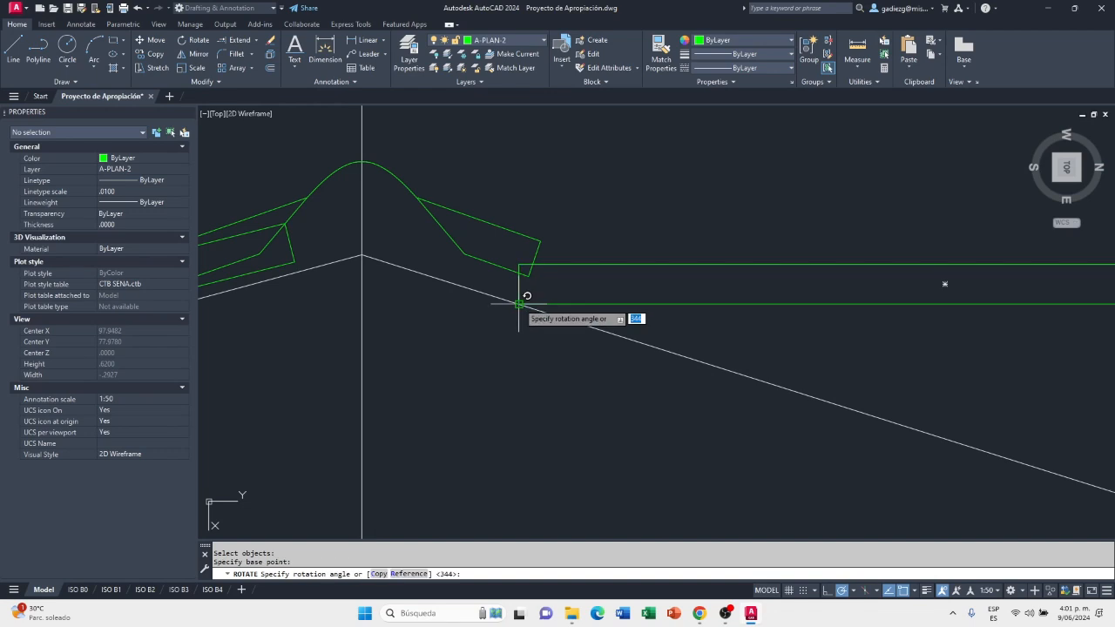
left_click(407, 574)
scroll(518, 304, "down", 4)
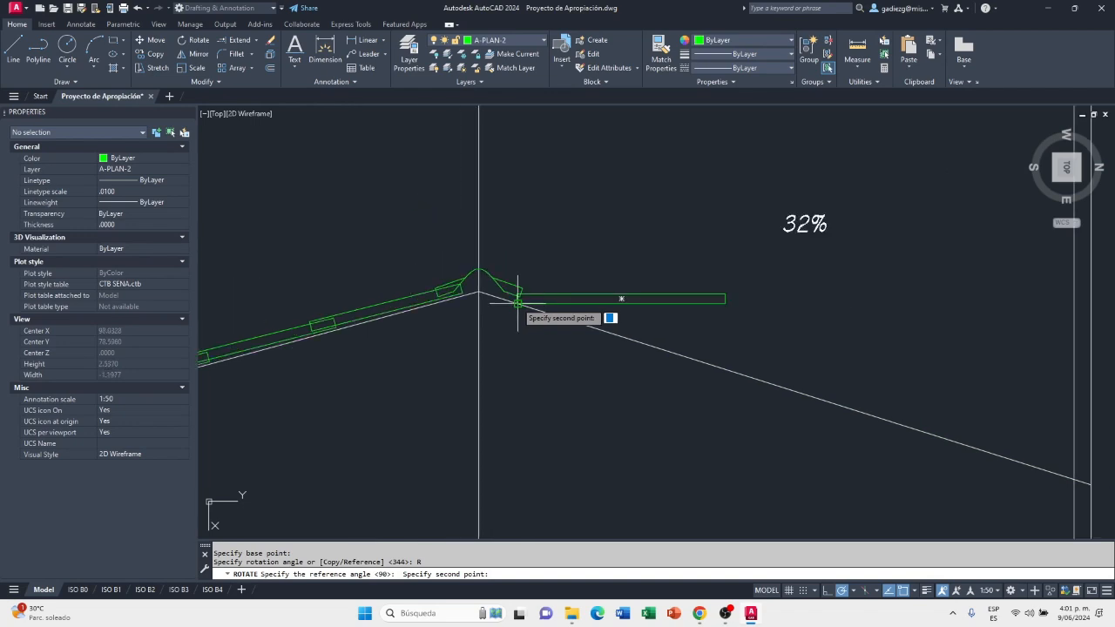
left_click(725, 303)
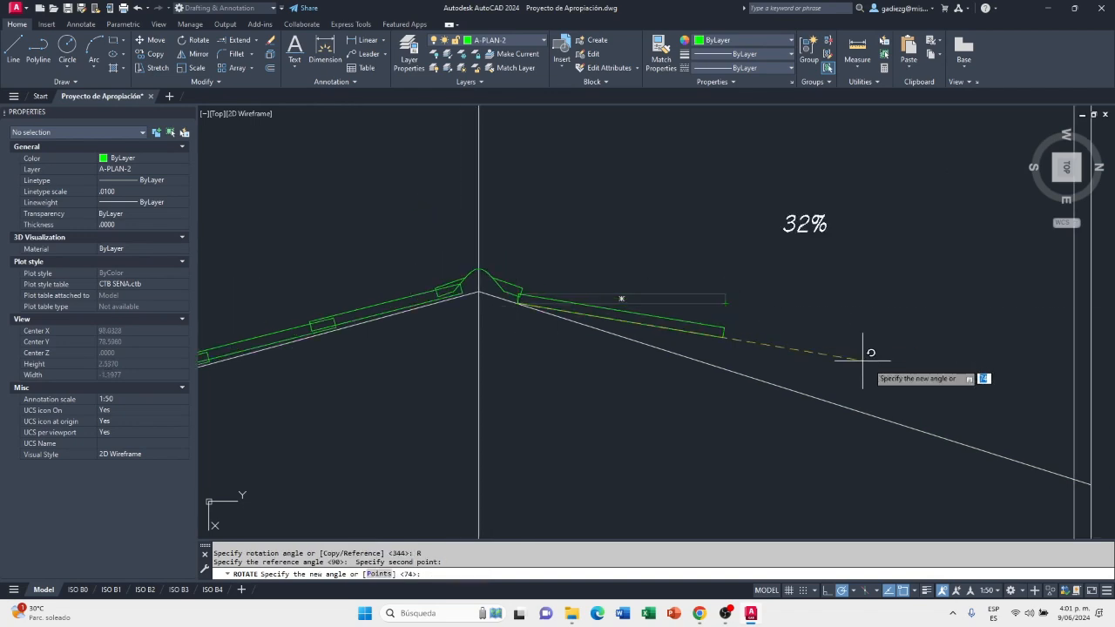
left_click(1091, 484)
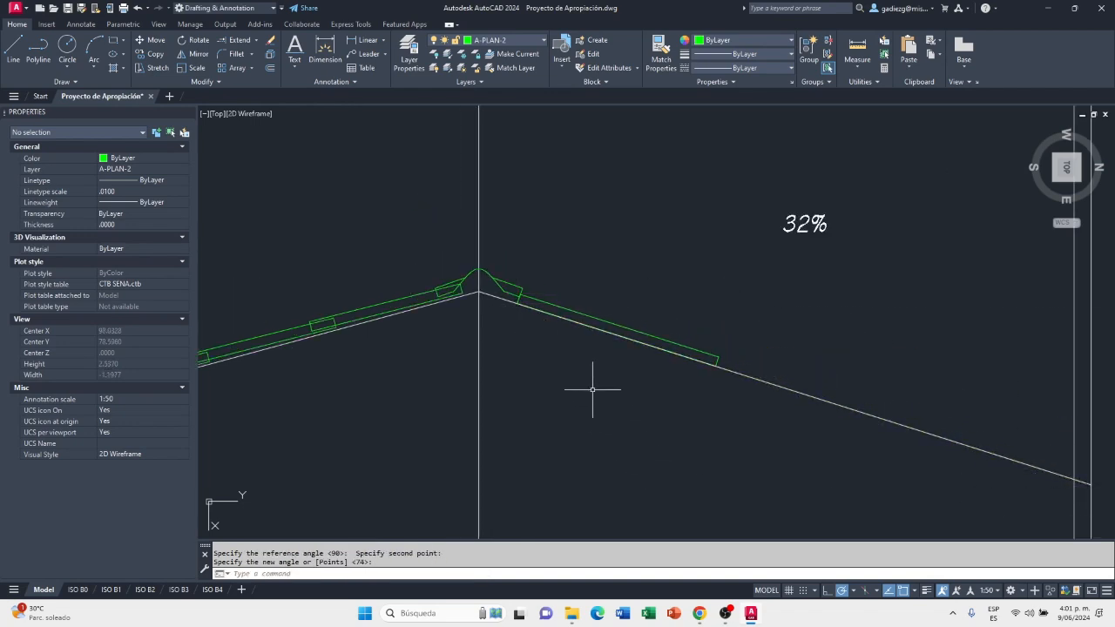
Rotate the No. 4 sheet by 1 degree about its lower corner beside the ridge cap
scroll(555, 304, "up", 2)
right_click(553, 346)
left_click(592, 367)
left_click(675, 339)
key("Return")
scroll(506, 301, "up", 3)
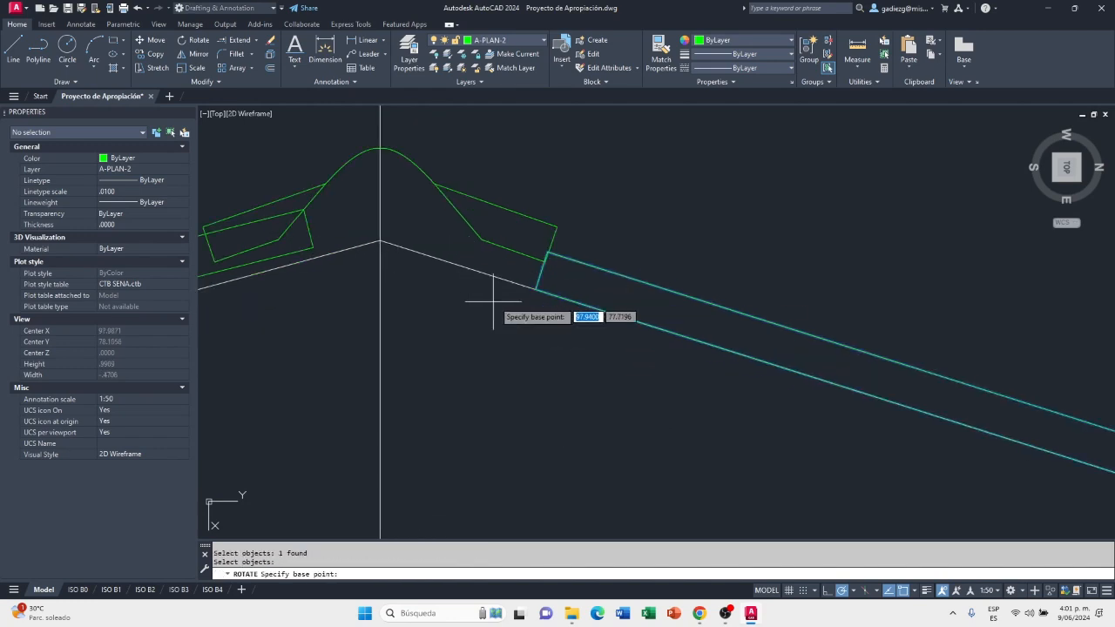
left_click(534, 288)
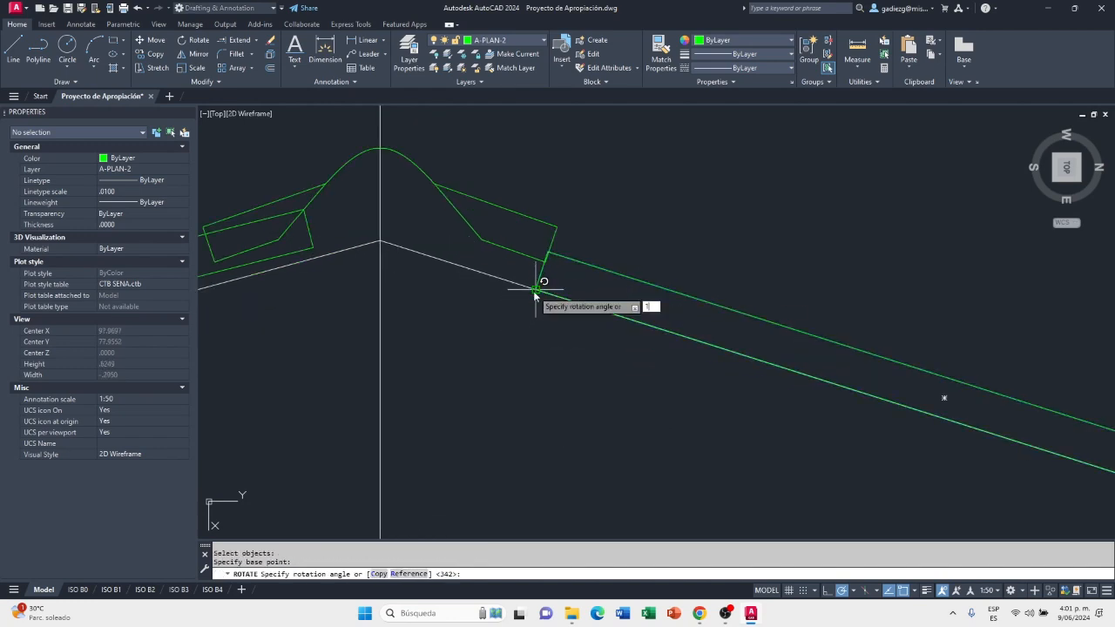
type("1")
key("Return")
scroll(490, 312, "down", 2)
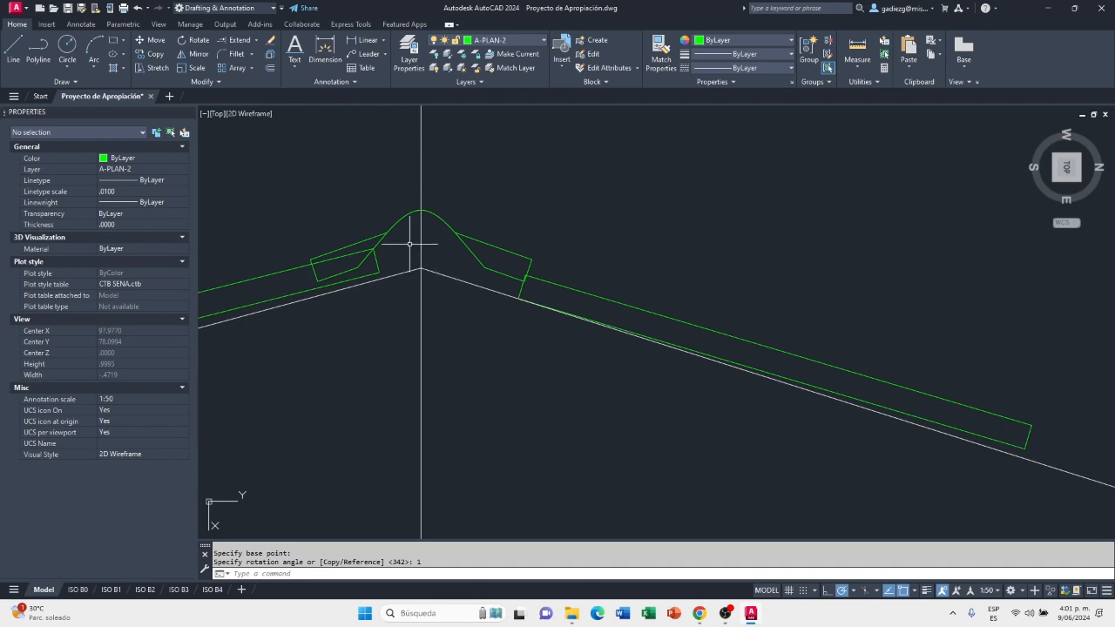
Move the No. 4 sheet's ridge-side upper corner onto the ridge cap's end edge, about 0.015 below the cap's upper corner
left_click(156, 42)
left_click(614, 301)
left_click(555, 281)
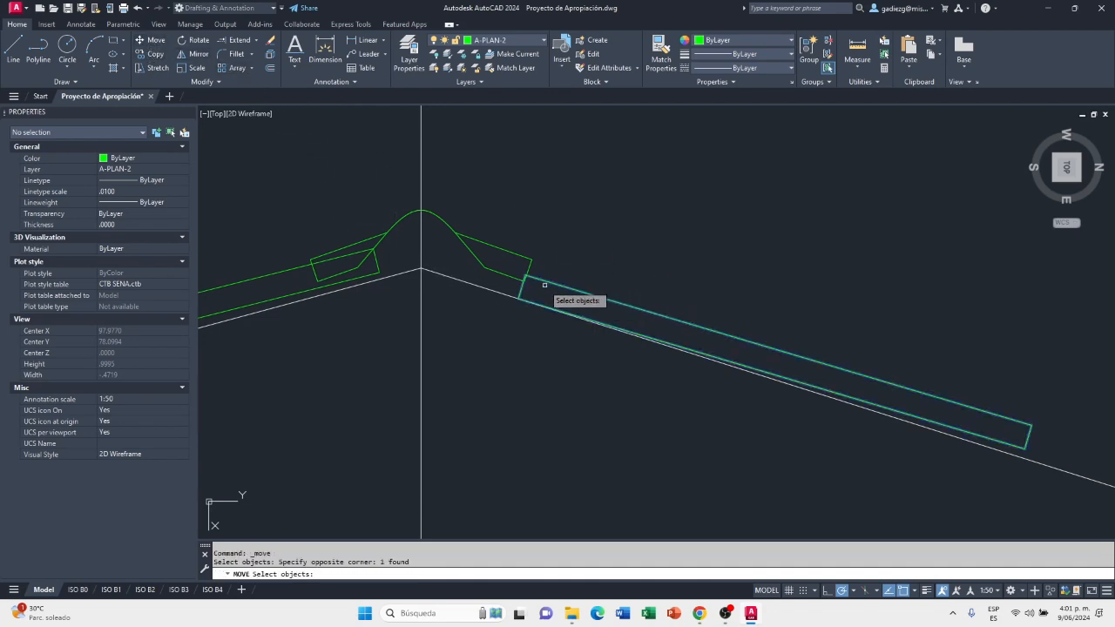
key("Return")
scroll(523, 273, "up", 1)
scroll(518, 271, "up", 1)
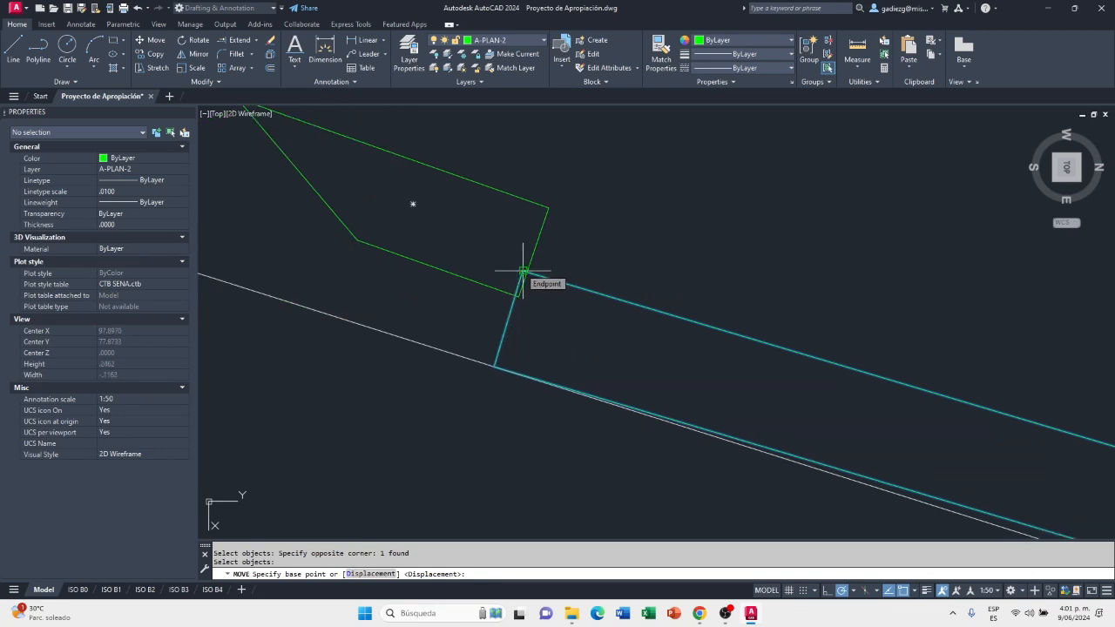
left_click(524, 272)
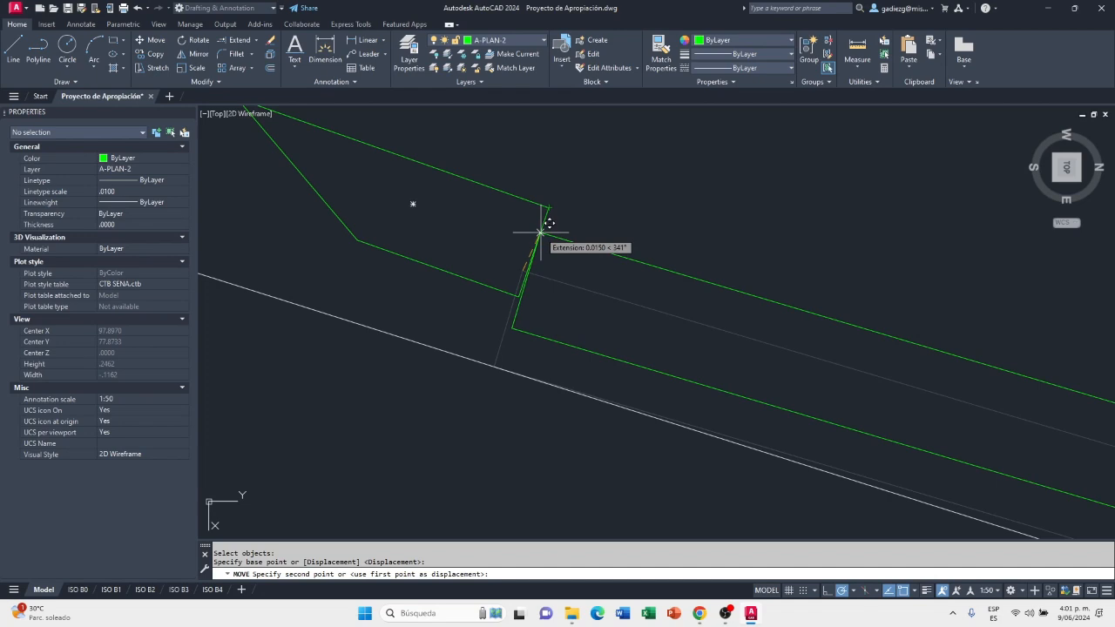
left_click(541, 234)
scroll(542, 244, "down", 2)
scroll(538, 294, "down", 2)
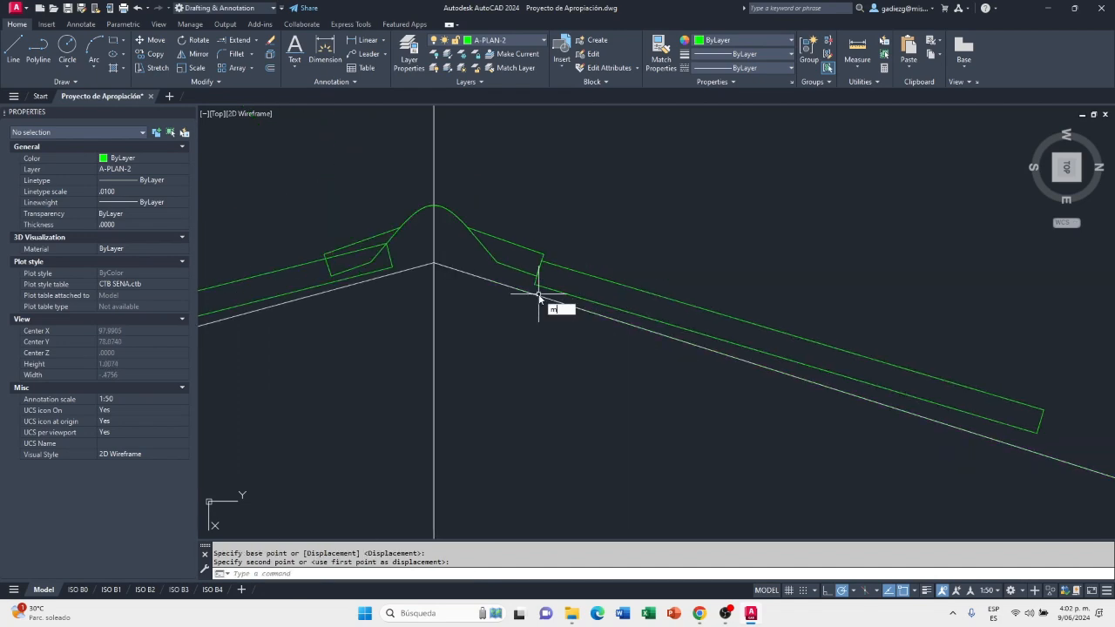
Move the No. 4 sheet 0.14 up along the 32% slope so its upper end tucks under the ridge cap
key("Return")
left_click(592, 275)
left_click(577, 245)
left_click(575, 247)
left_click(581, 245)
key("Return")
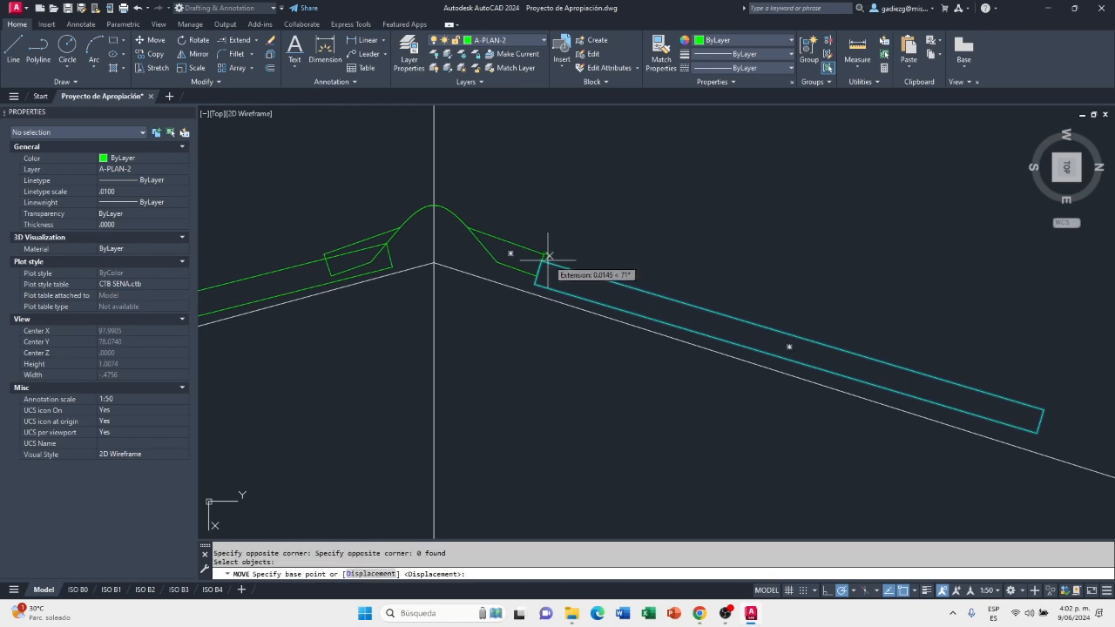
scroll(540, 256, "up", 4)
left_click(545, 257)
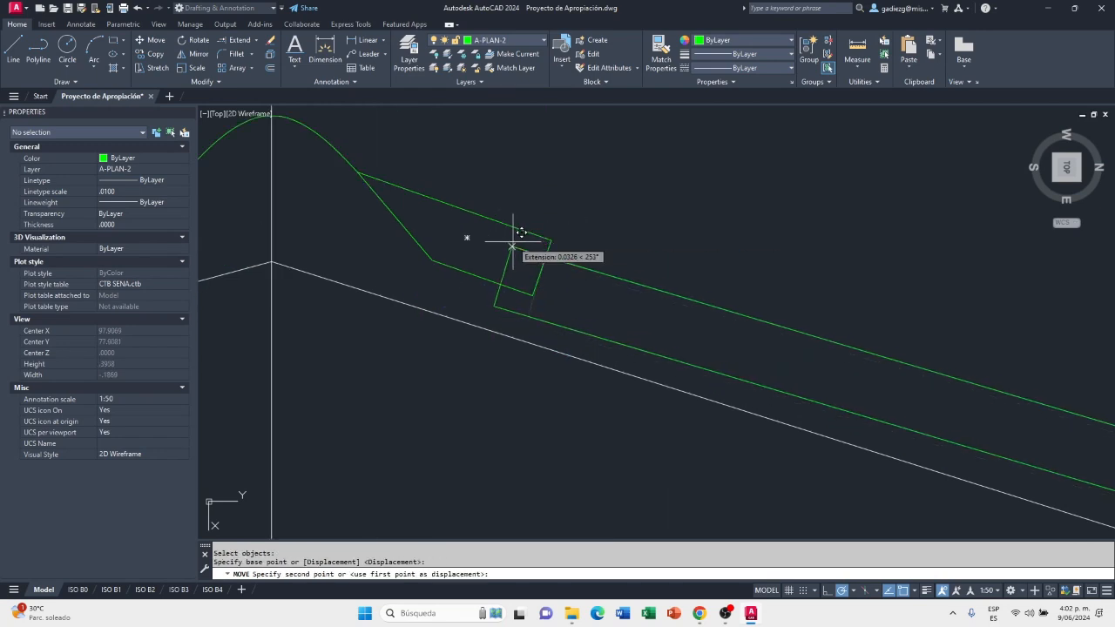
type(".14")
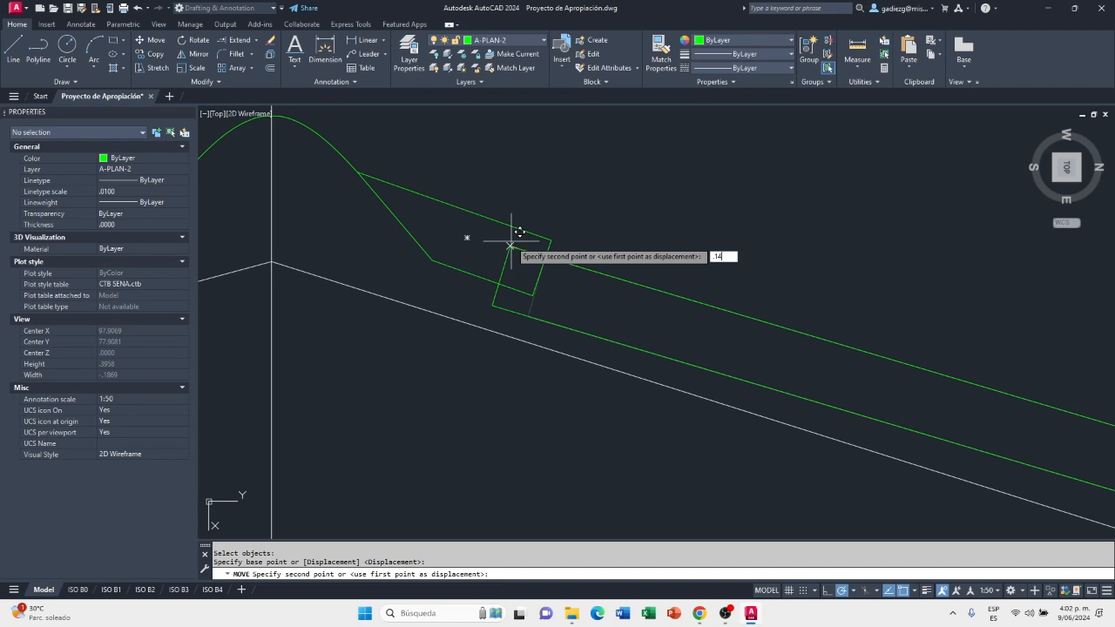
key("Return")
scroll(453, 252, "down", 4)
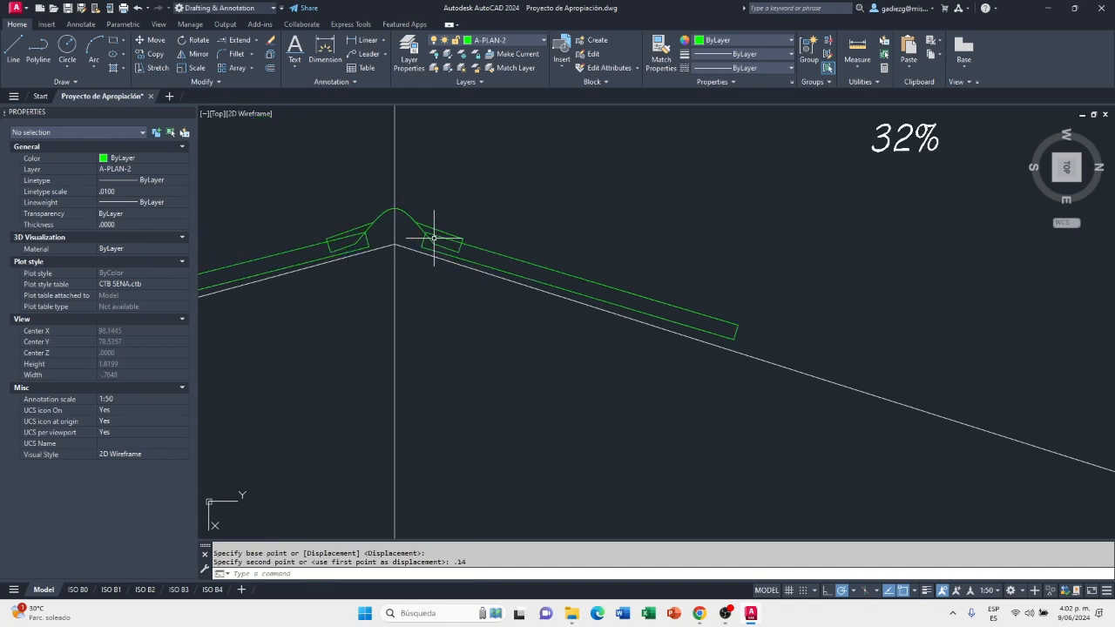
Copy the No. 4 sheet from its intersection with the ridge cap's end edge to its own eaves-side end edge, just below the upper corner
left_click(152, 58)
left_click(527, 261)
key("Return")
scroll(459, 238, "up", 3)
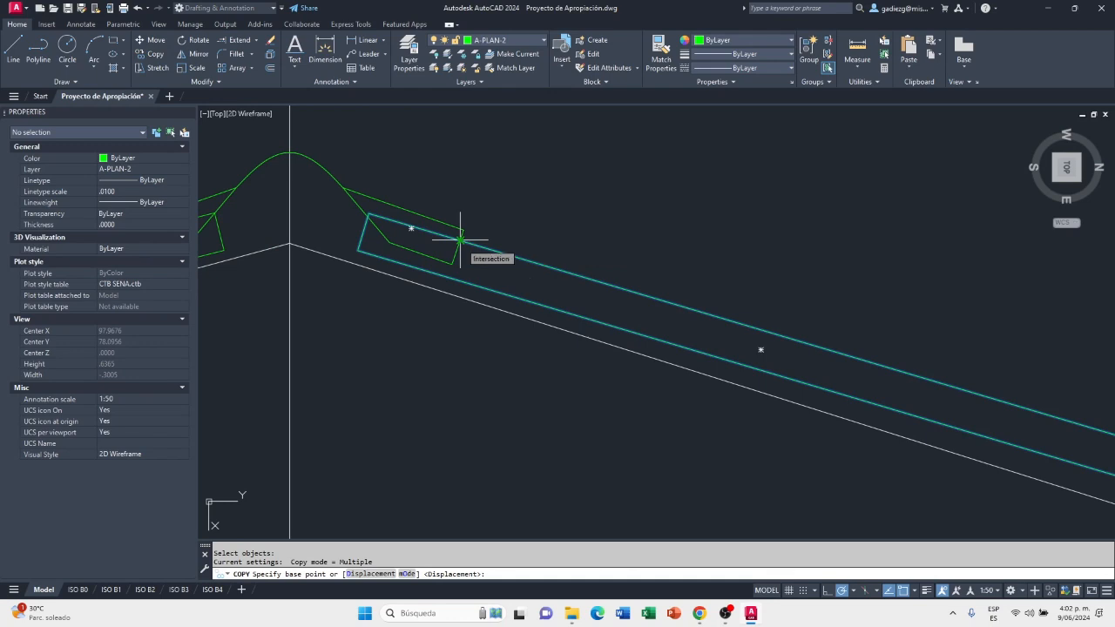
left_click(460, 239)
scroll(627, 305, "down", 3)
scroll(748, 322, "up", 3)
scroll(748, 323, "up", 2)
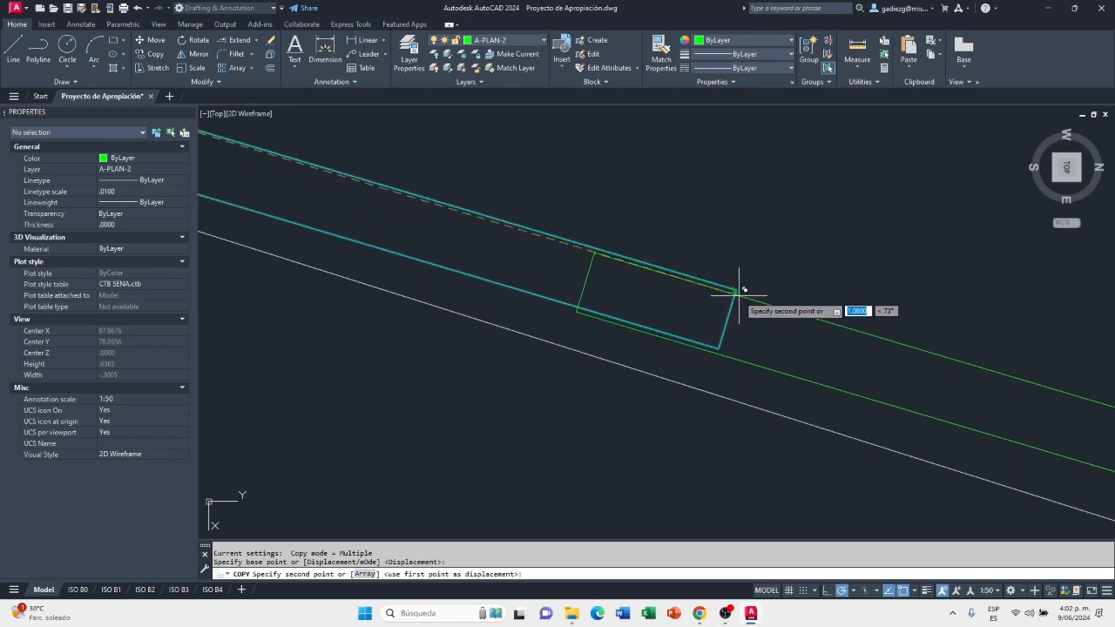
left_click(734, 299)
Place another No. 4 sheet copy just below the upper corner of the second sheet's eaves-side end, continuing the overlap down the 32% slope
scroll(636, 296, "down", 4)
scroll(740, 344, "down", 3)
scroll(776, 331, "up", 5)
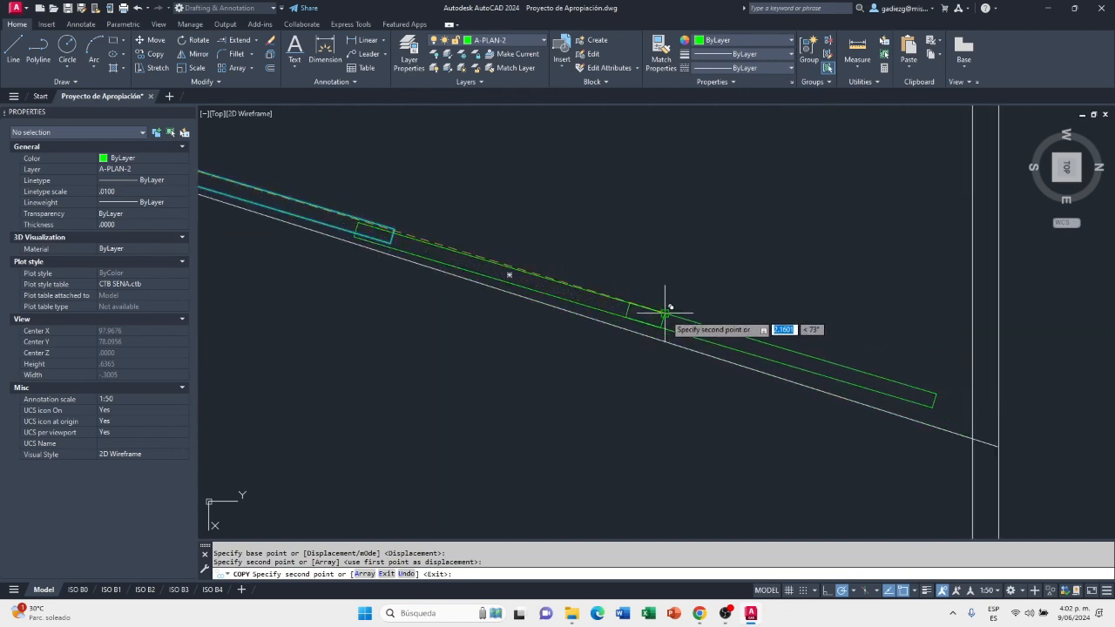
scroll(664, 311, "up", 4)
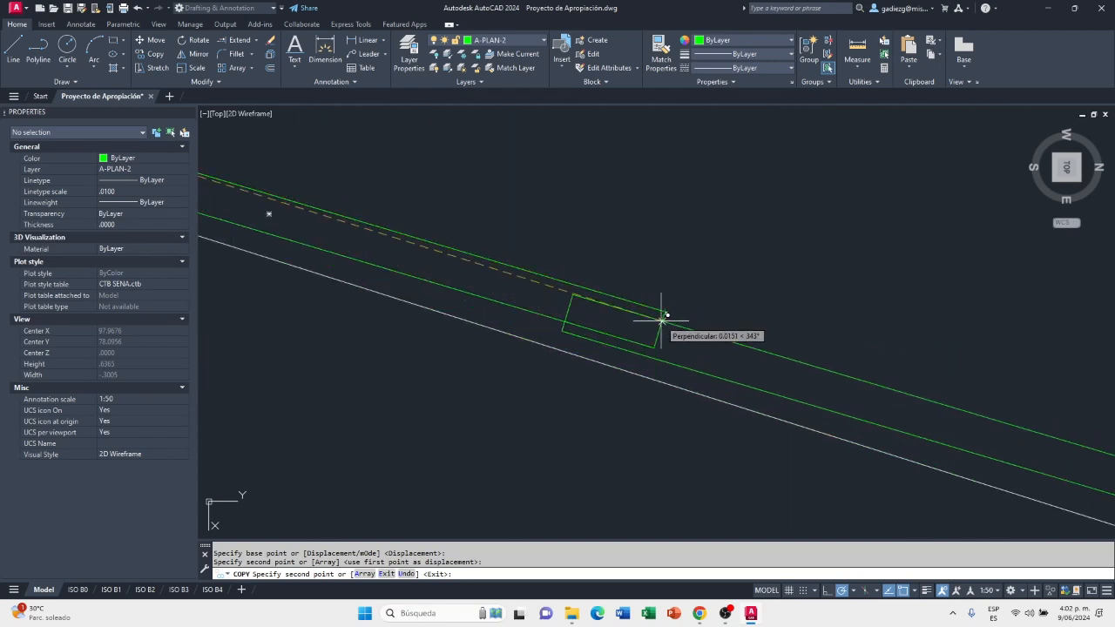
scroll(644, 383, "down", 3)
key("Escape")
scroll(867, 339, "down", 3)
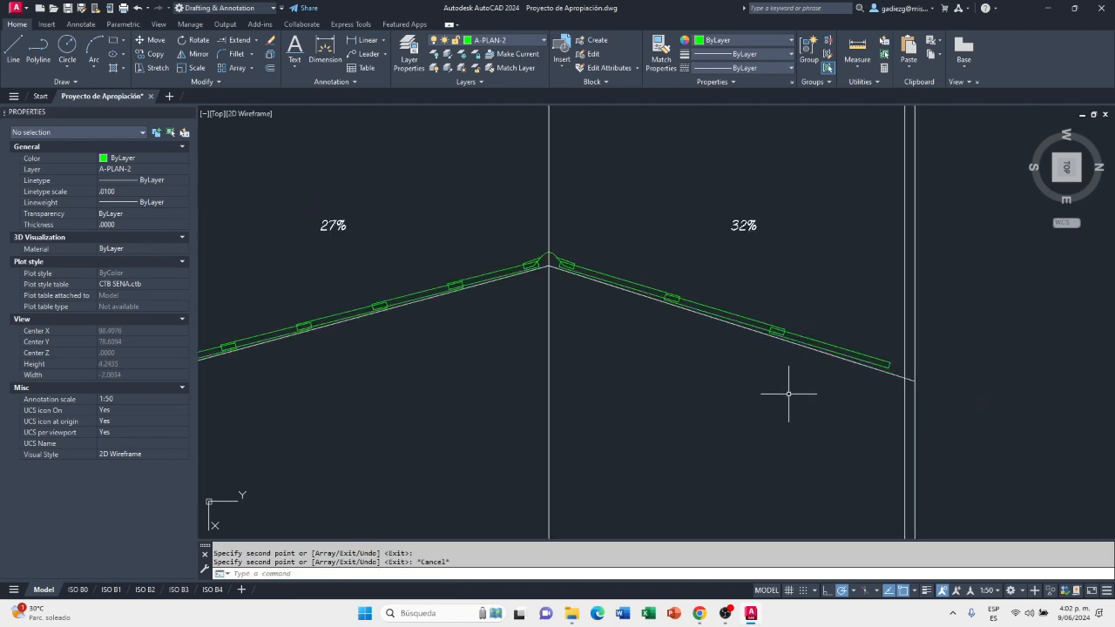
middle_click_drag(788, 393, 923, 323)
mouse_move(801, 338)
middle_mouse_down()
mouse_move(799, 351)
mouse_move(750, 343)
mouse_move(862, 348)
middle_mouse_up()
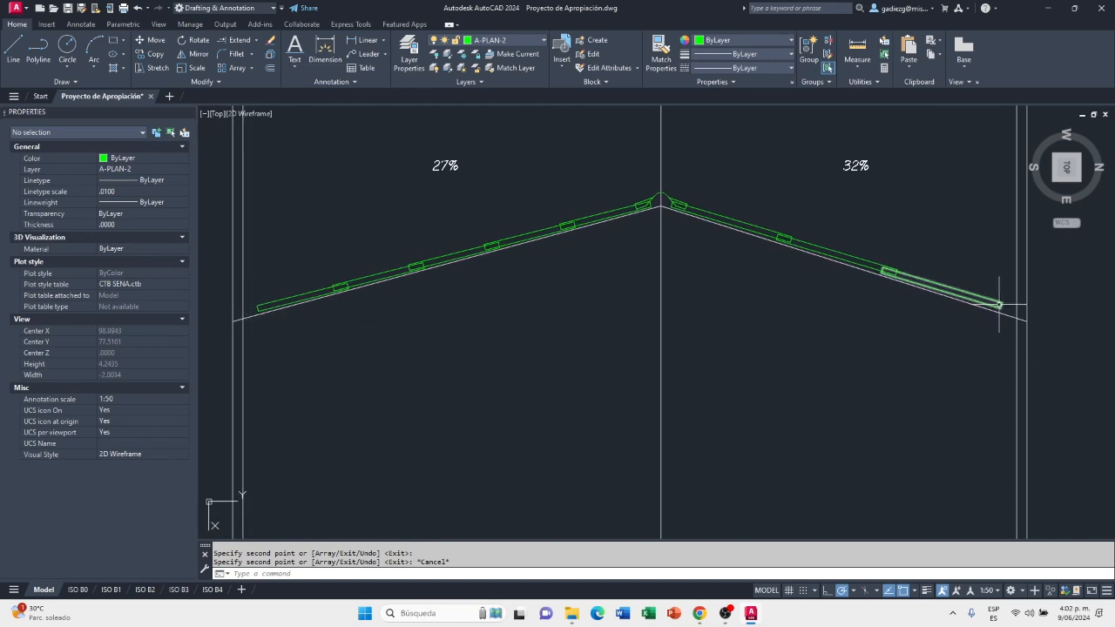
scroll(1007, 308, "up", 2)
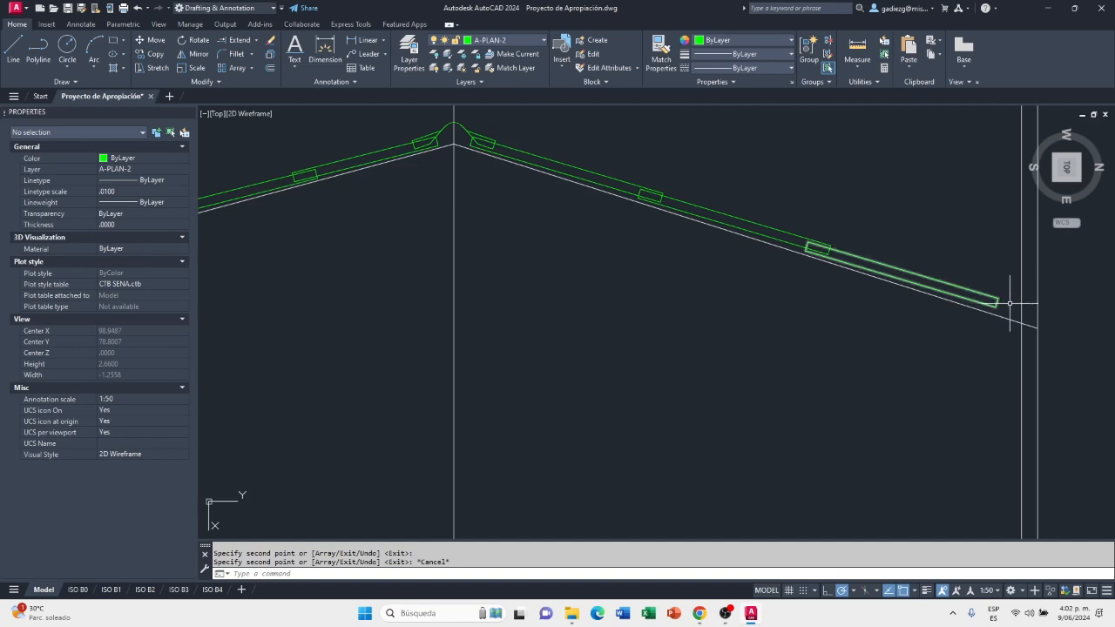
scroll(1014, 339, "down", 2)
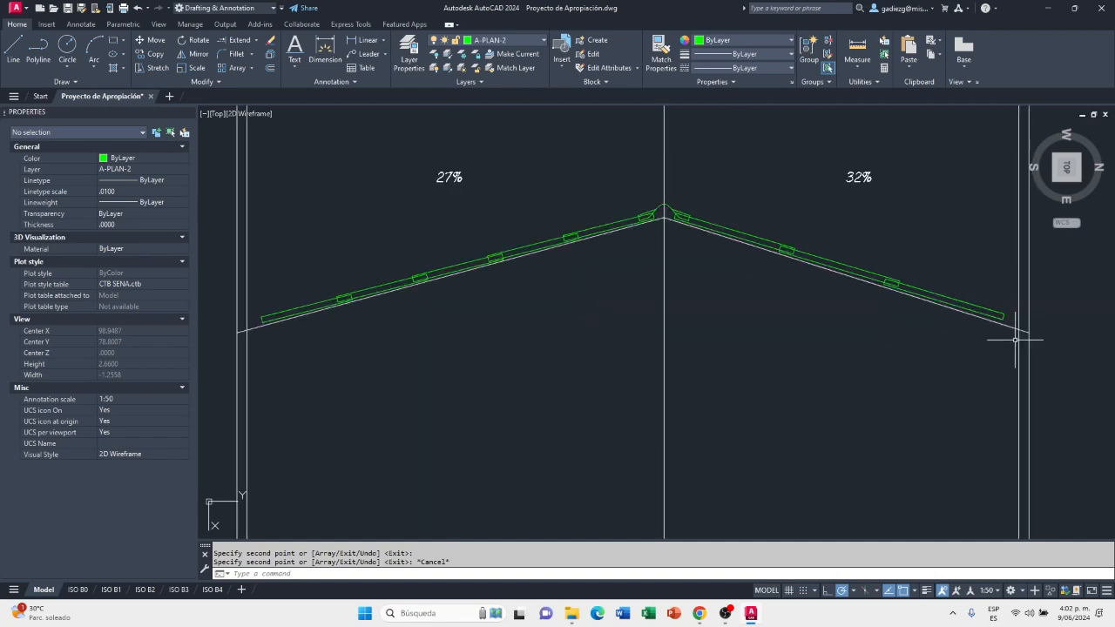